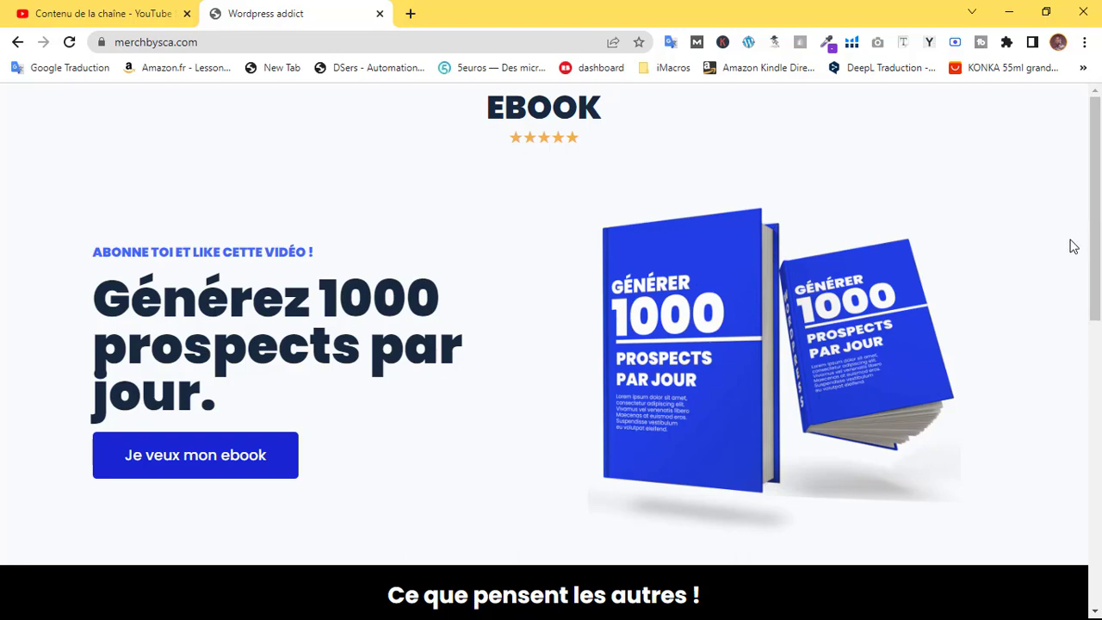
Scroll through the landing page, highlighting the EBOOK and testimonials headings
drag(1097, 215, 1101, 166)
drag(475, 104, 627, 127)
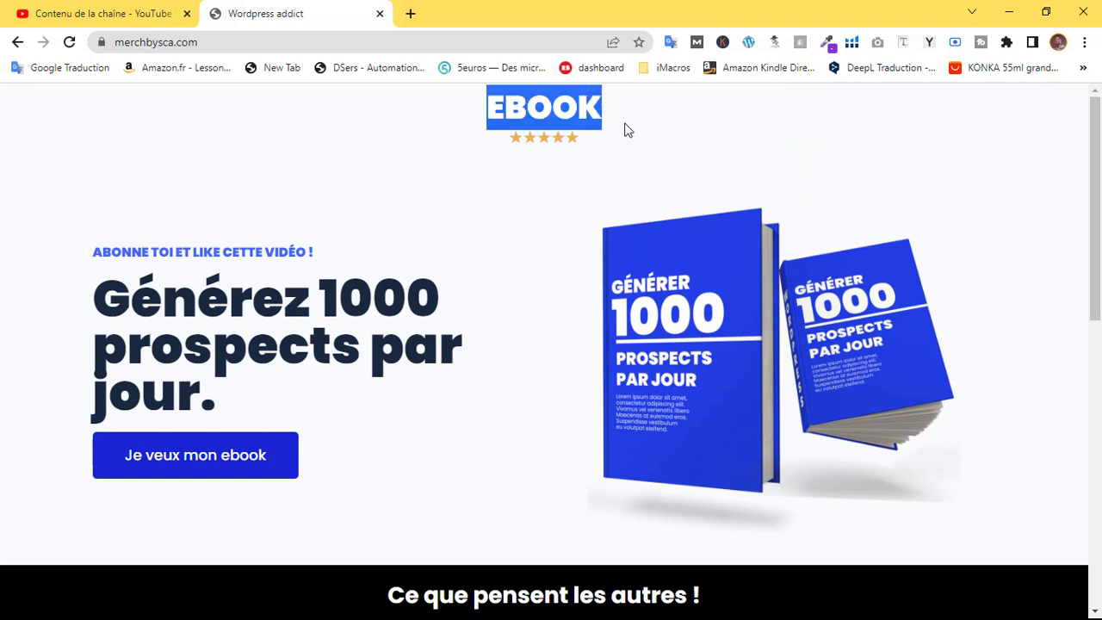
click(520, 125)
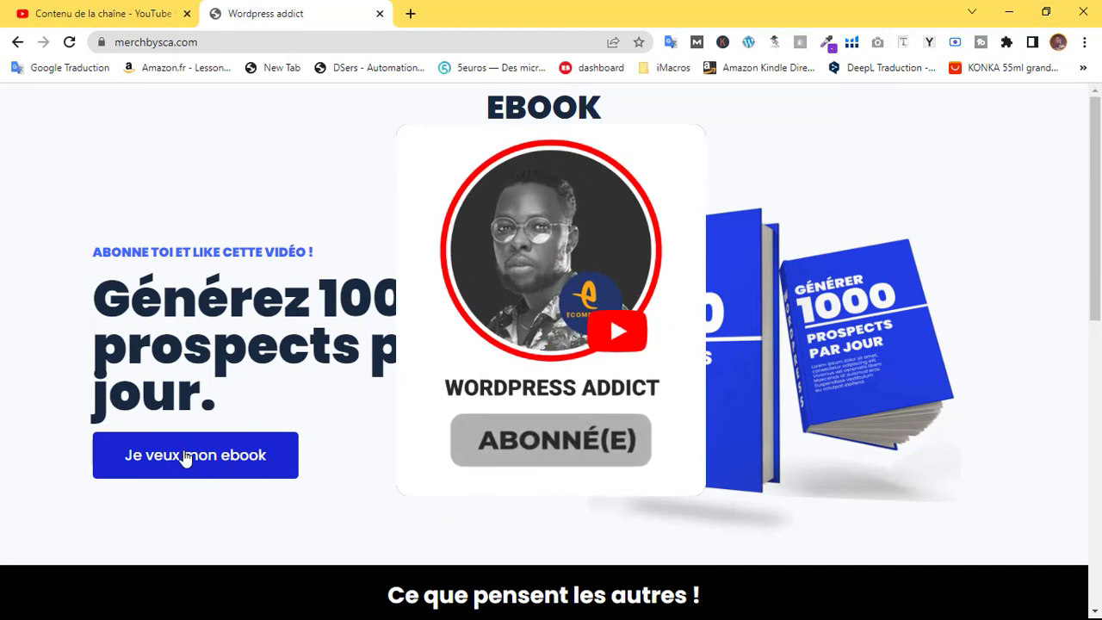
scroll(996, 216, down, 3)
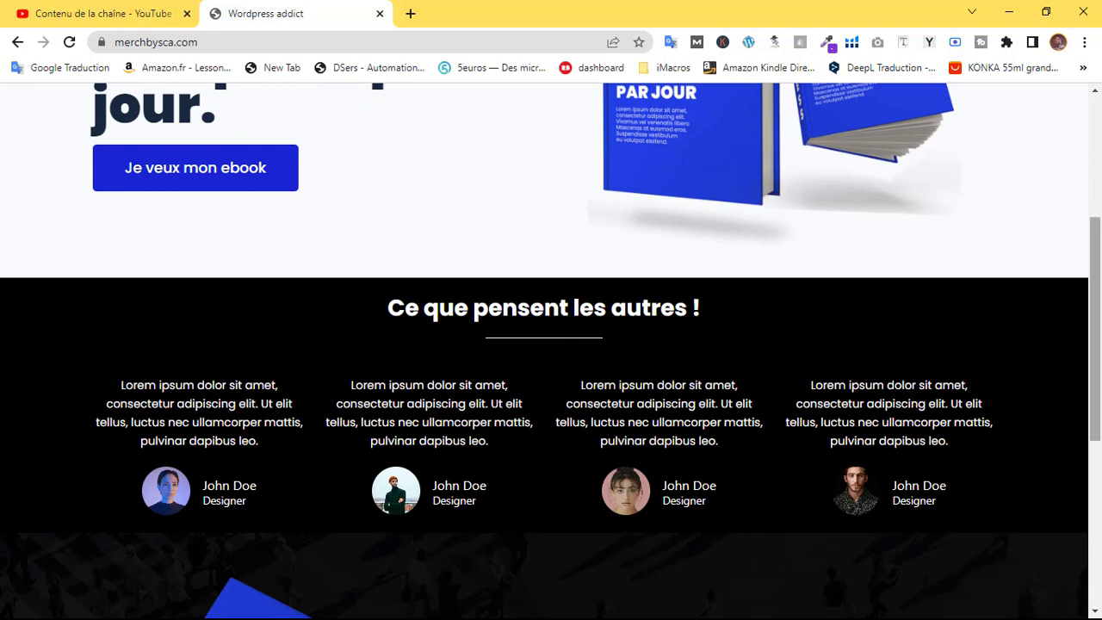
scroll(338, 380, down, 2)
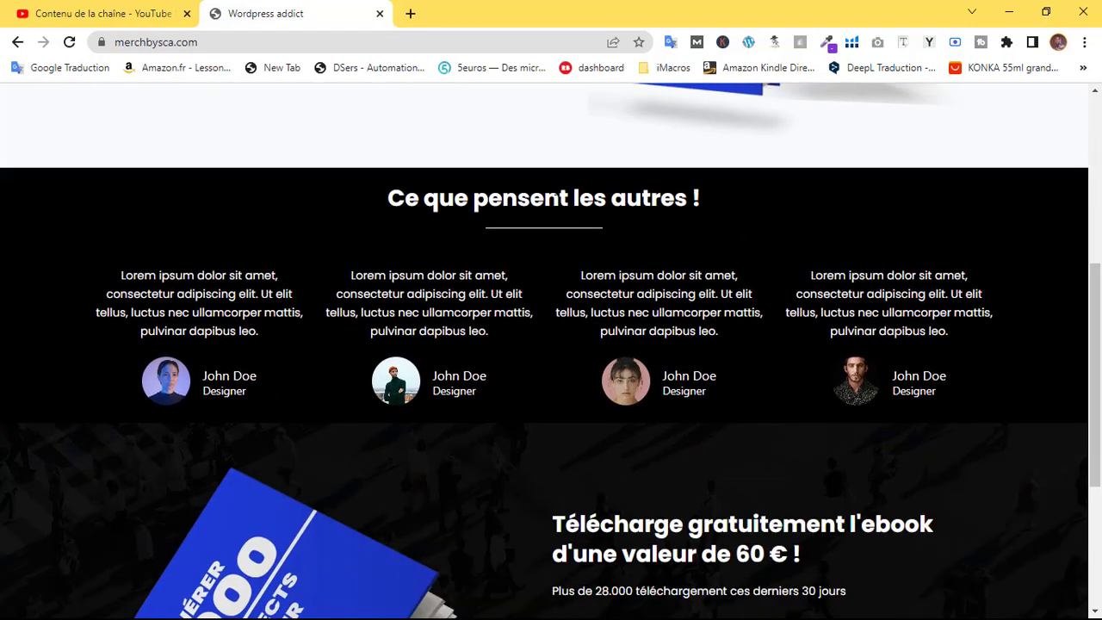
drag(541, 198, 704, 198)
click(575, 198)
drag(575, 198, 701, 198)
drag(419, 198, 687, 199)
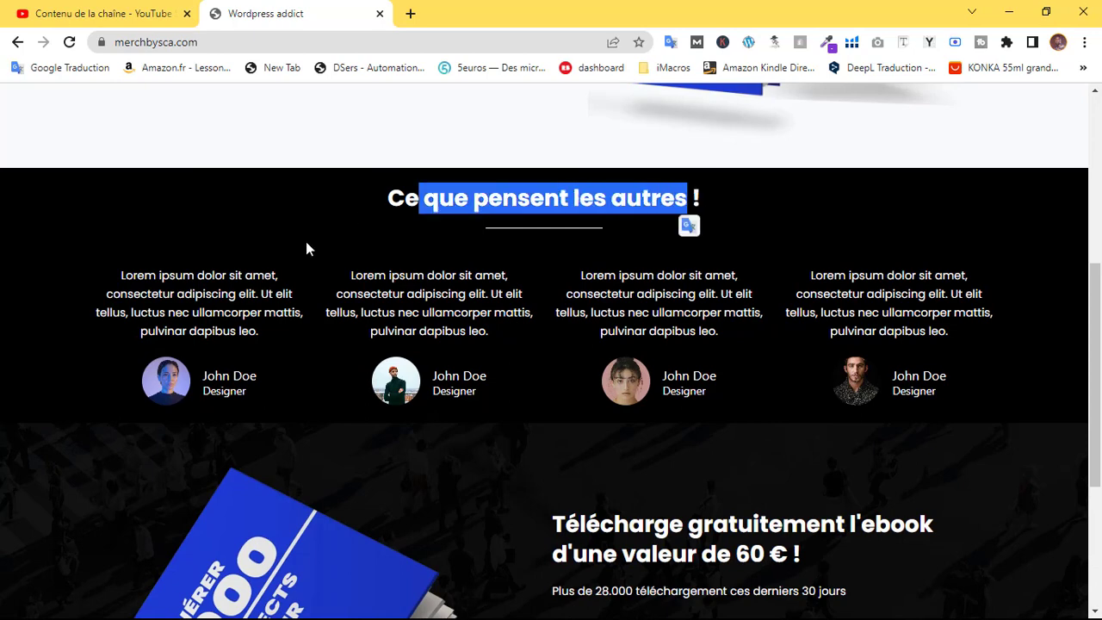
click(462, 224)
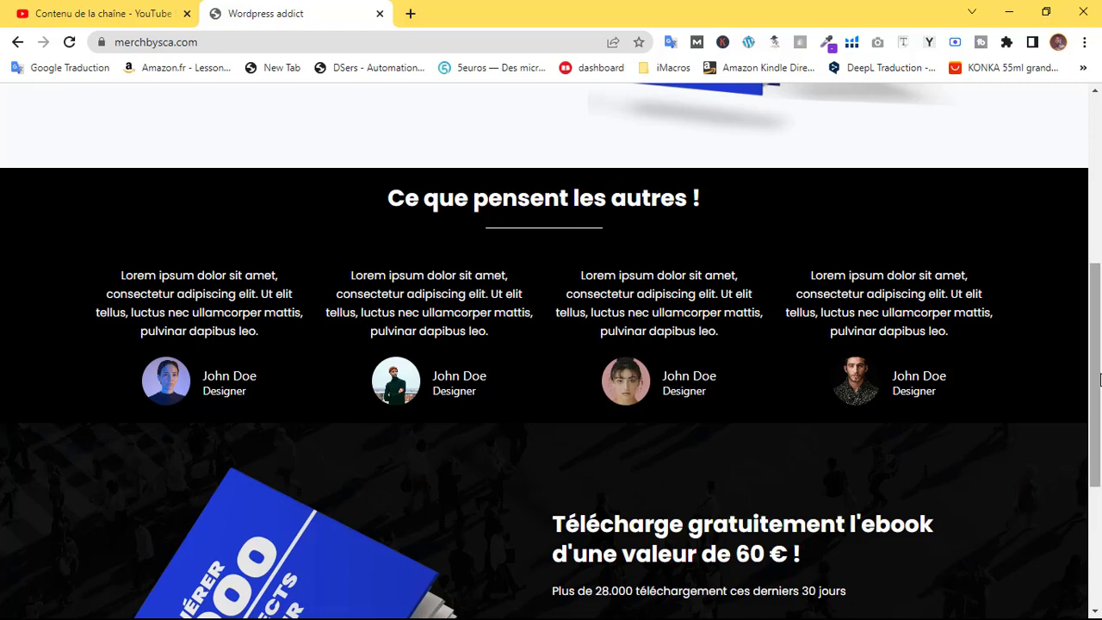
drag(1094, 376, 1094, 224)
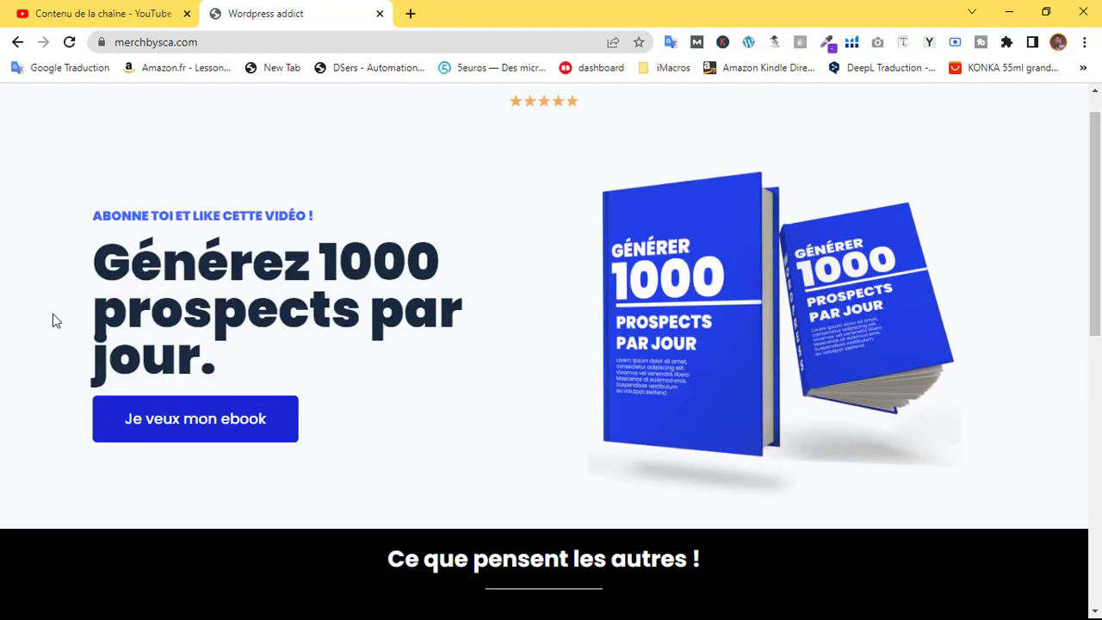
scroll(193, 340, up, 1)
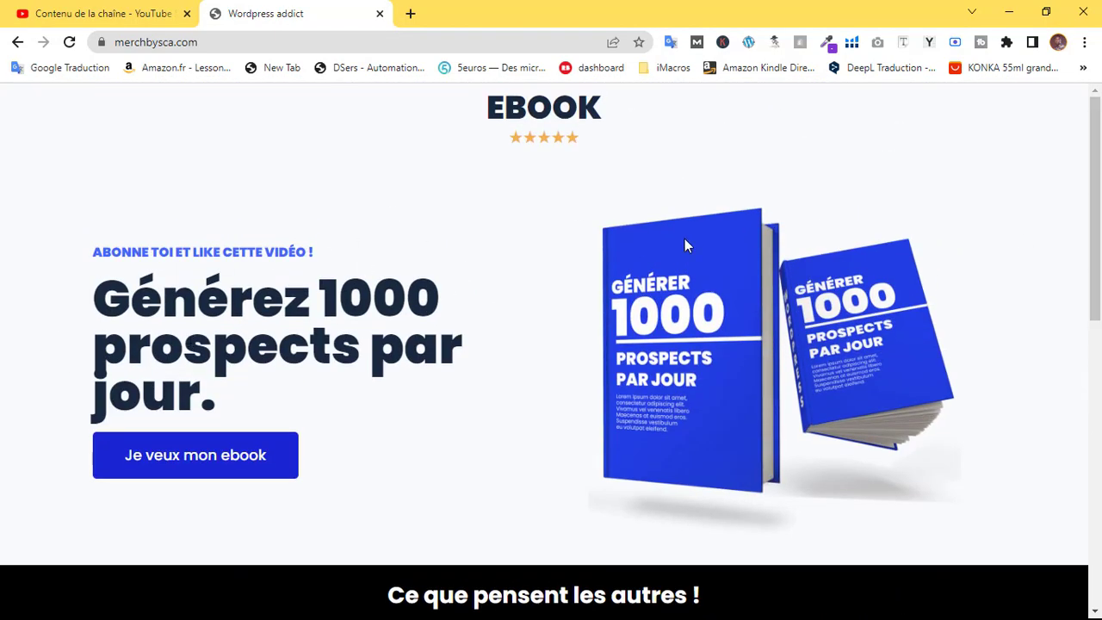
mouse_move(1094, 207)
mouse_down()
mouse_move(1094, 399)
mouse_move(1094, 207)
mouse_up()
drag(1095, 177, 1101, 460)
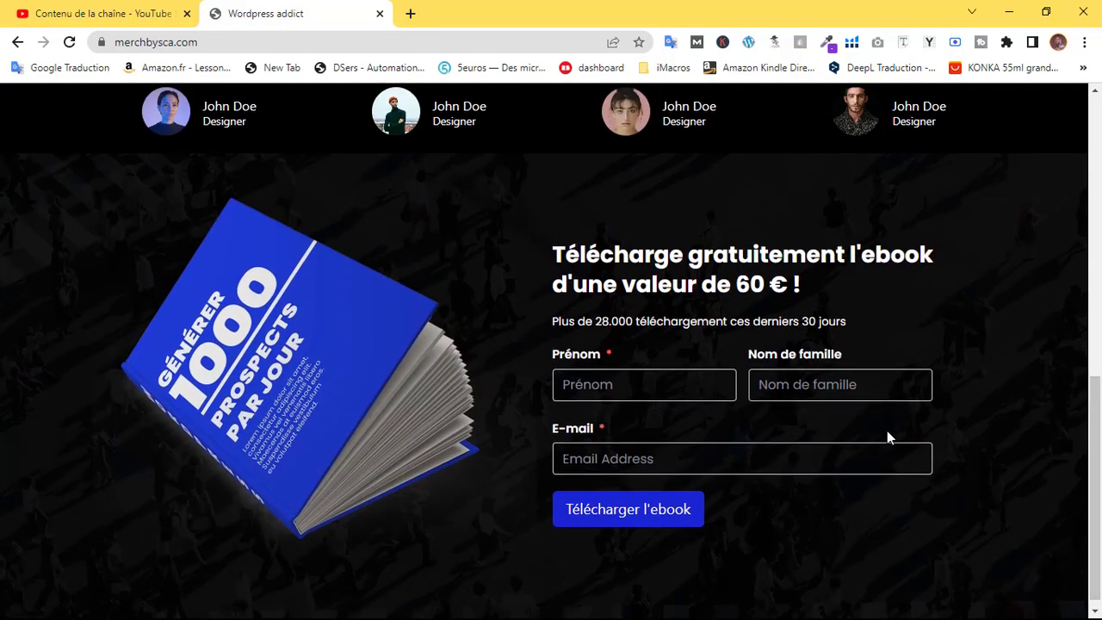
Try the form fields, dismiss the autofill suggestions, and return to the ebook download form
click(603, 371)
key(Tab)
key(Tab)
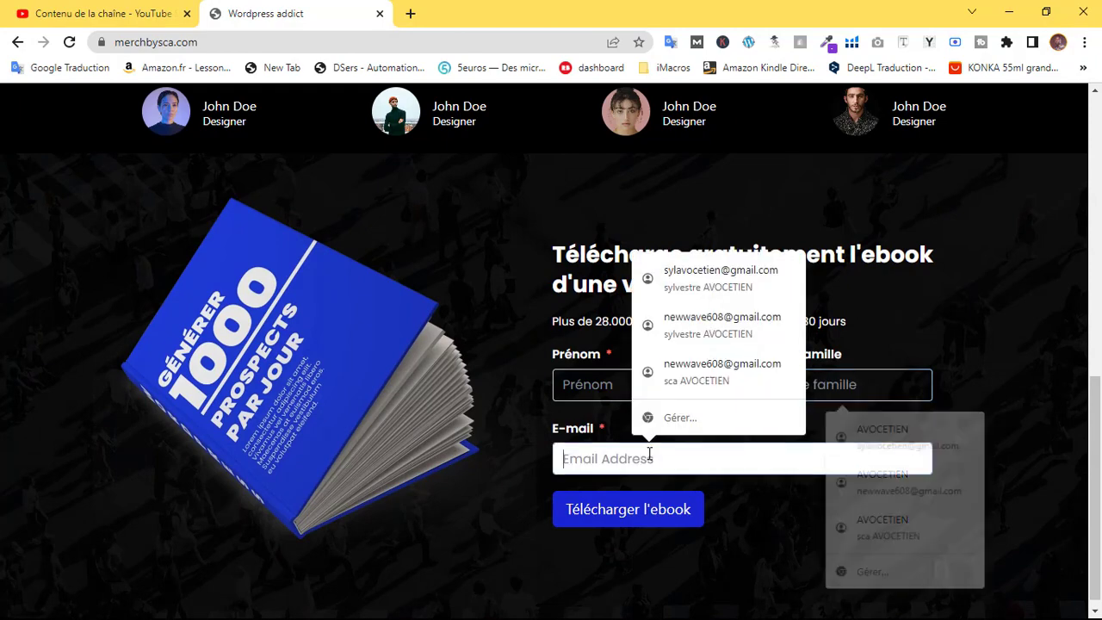
click(510, 452)
scroll(508, 448, up, 8)
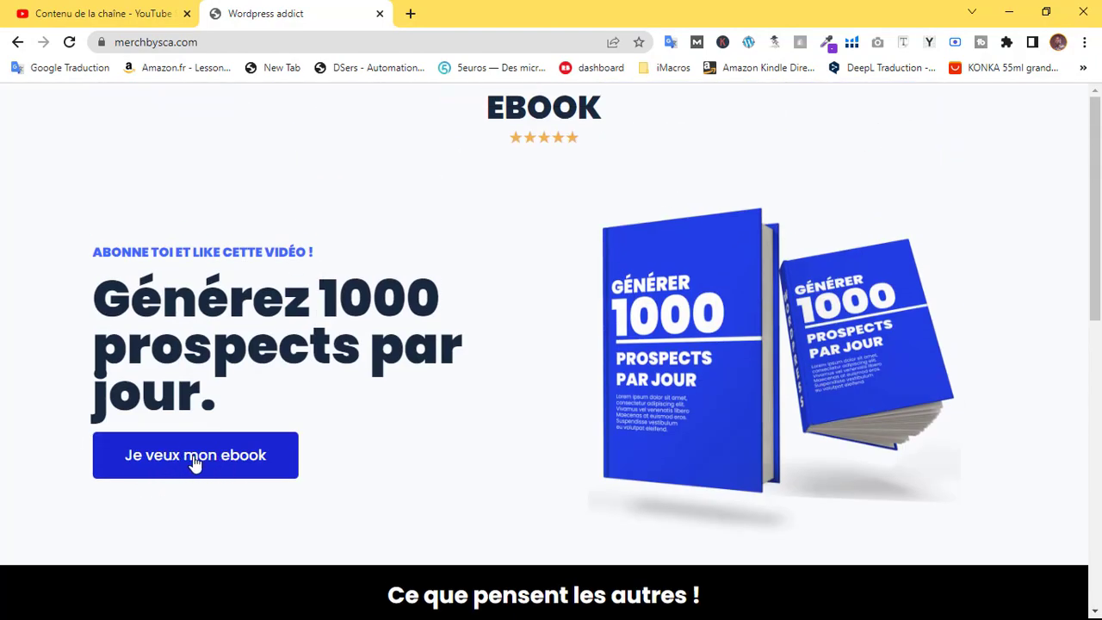
click(226, 463)
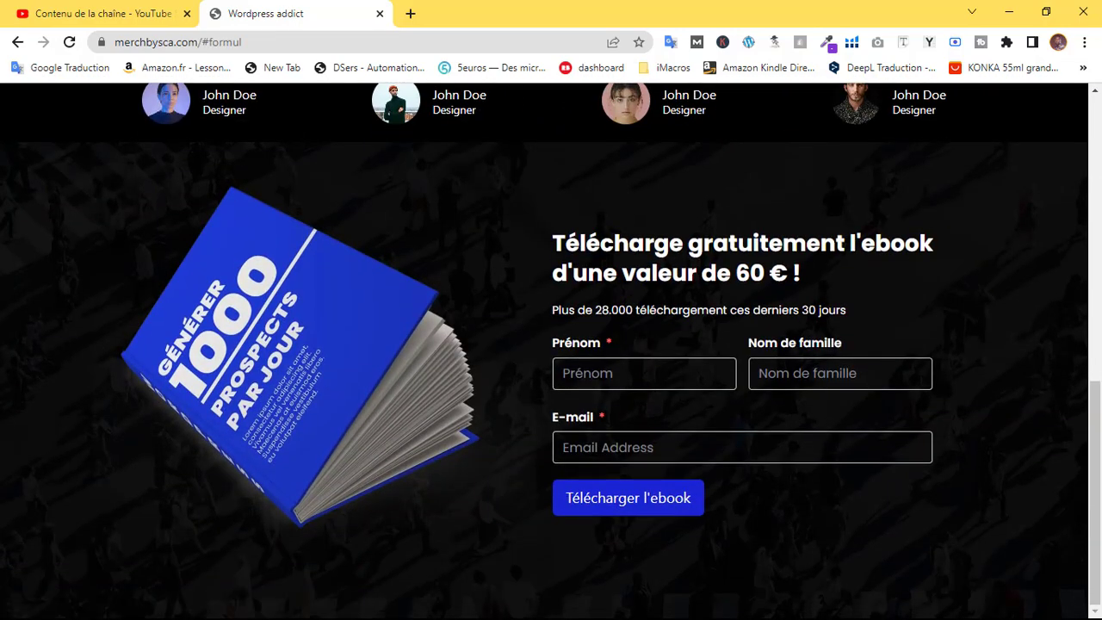
Enter a first and last name, pick a saved e-mail, and submit with Télécharger l'ebook
click(620, 374)
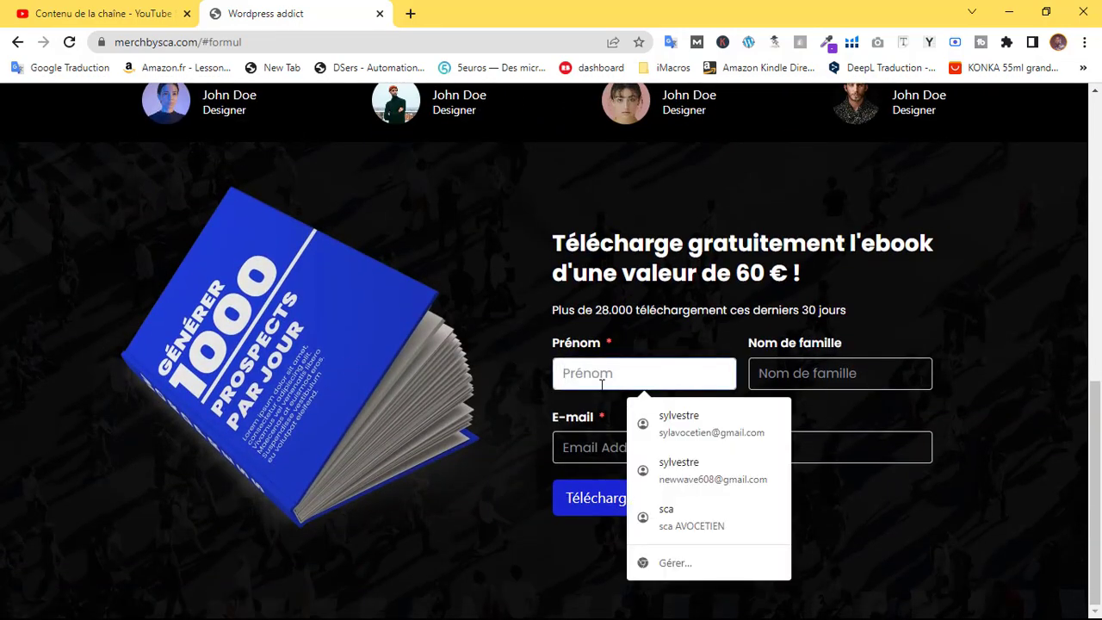
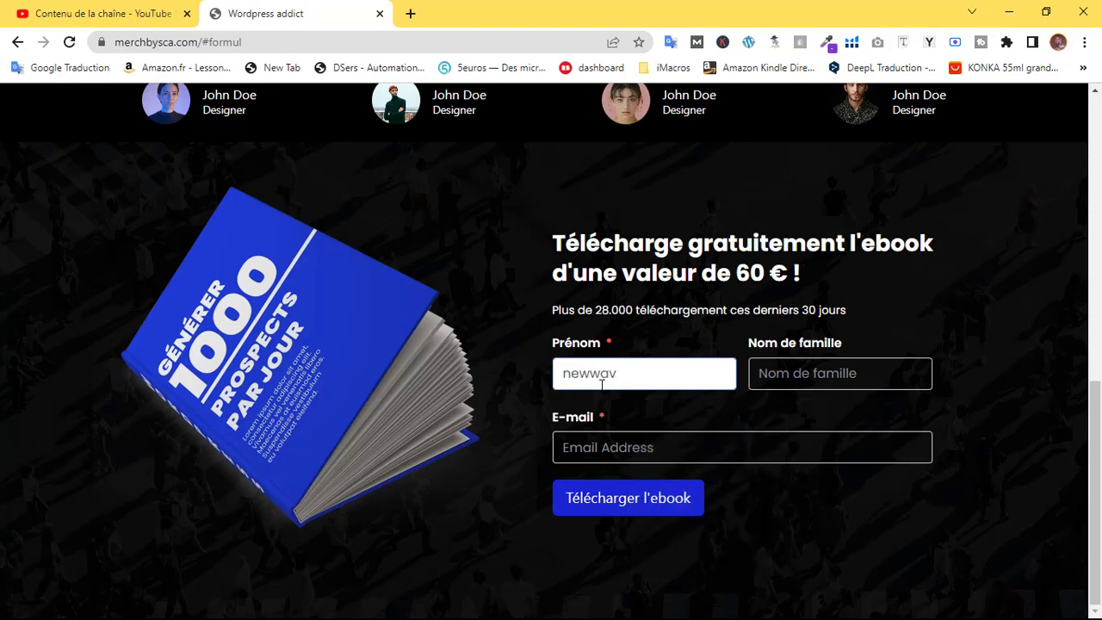
key(BackSpace)
key(BackSpace)
key(BackSpace)
key(BackSpace)
key(BackSpace)
key(BackSpace)
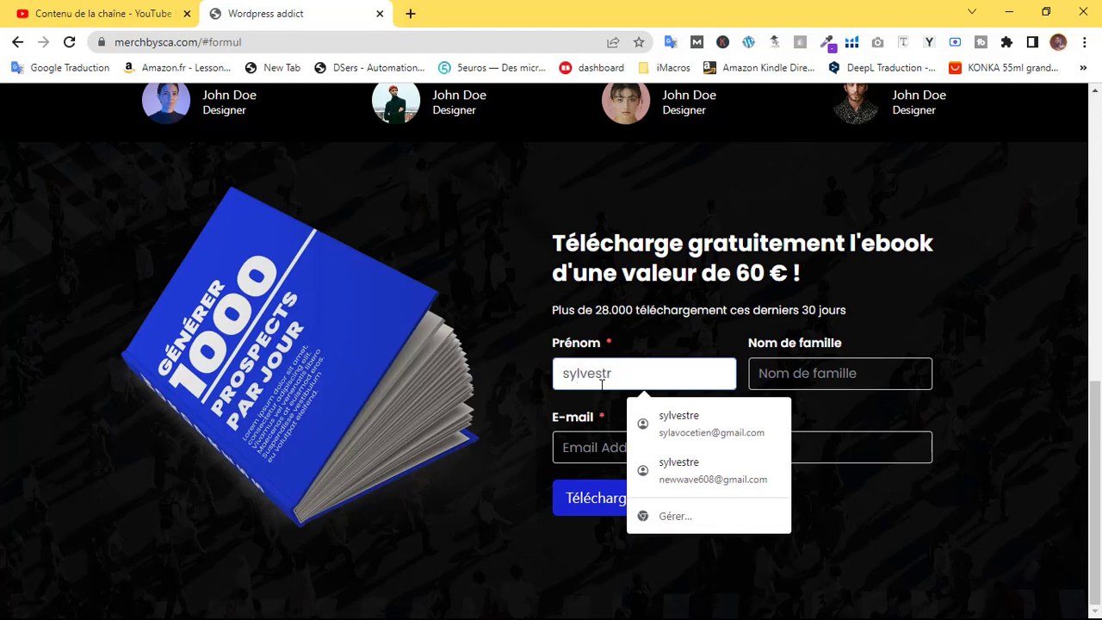
key(BackSpace)
key(BackSpace)
key(BackSpace)
key(BackSpace)
key(BackSpace)
key(BackSpace)
key(BackSpace)
key(BackSpace)
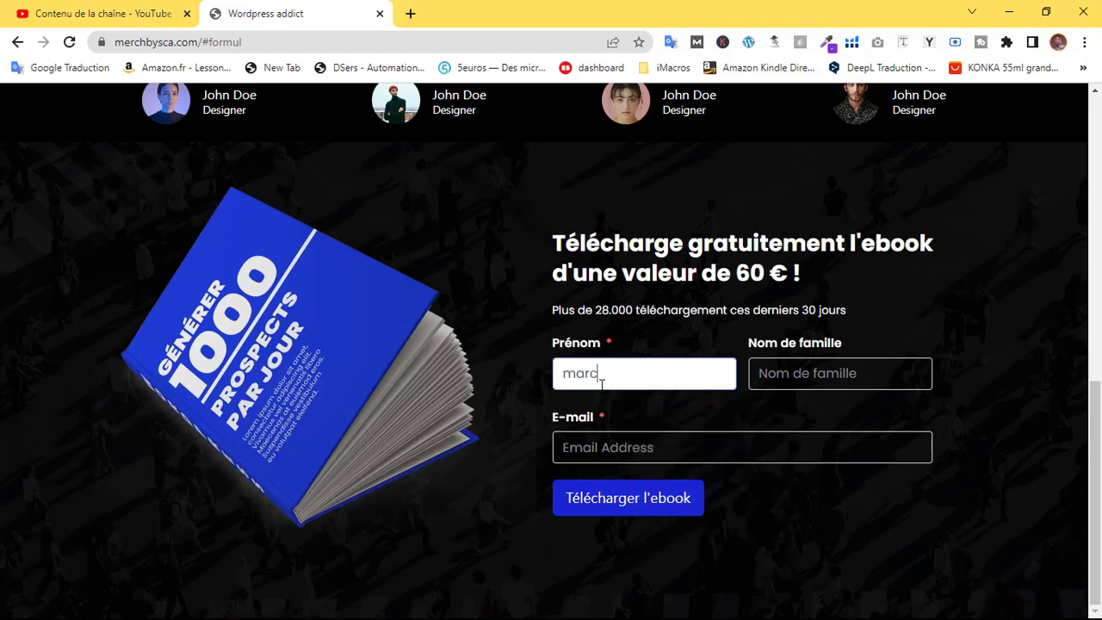
click(784, 365)
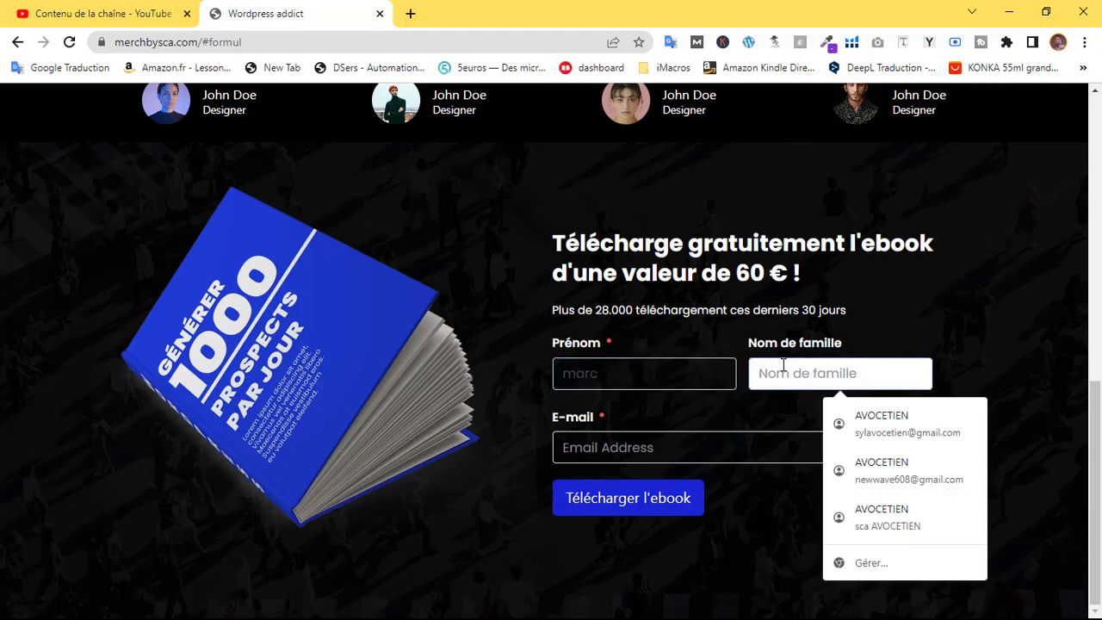
text(Arthur)
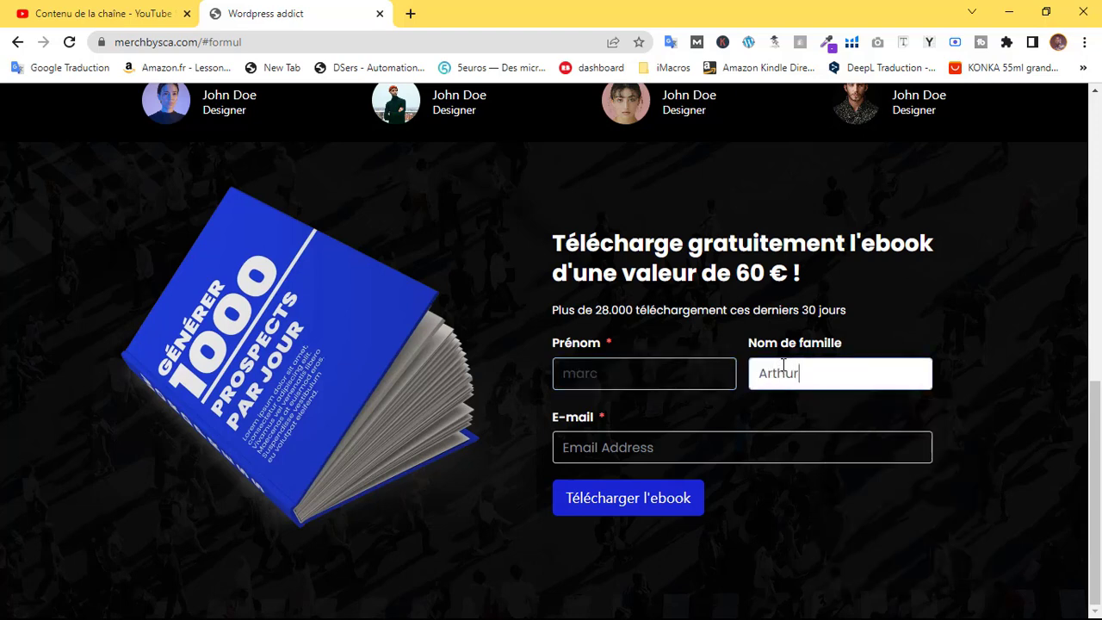
click(714, 456)
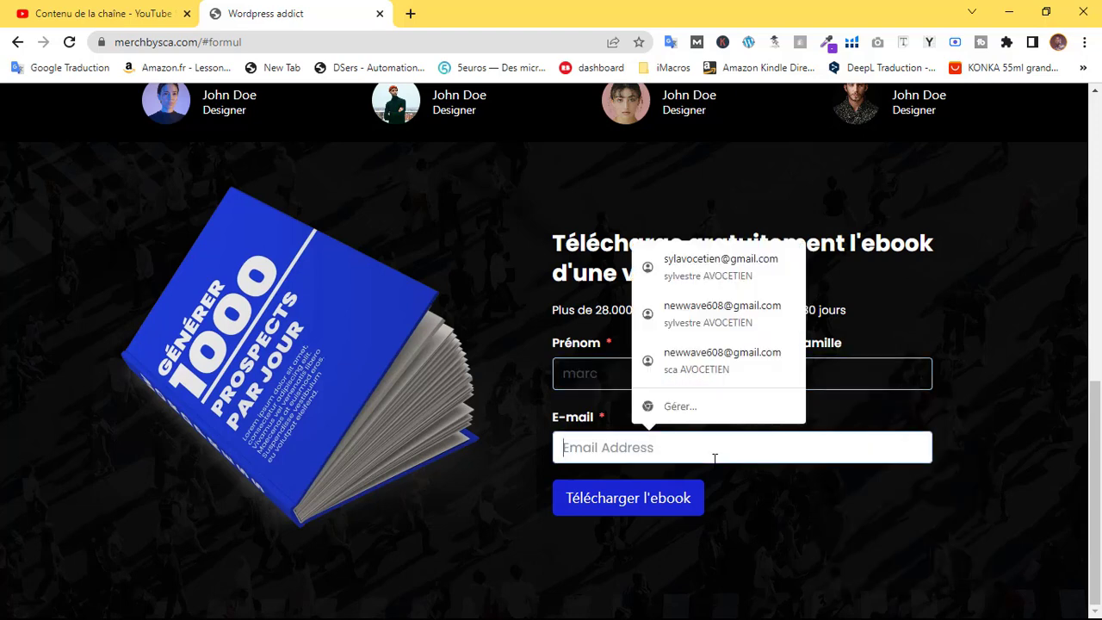
click(724, 361)
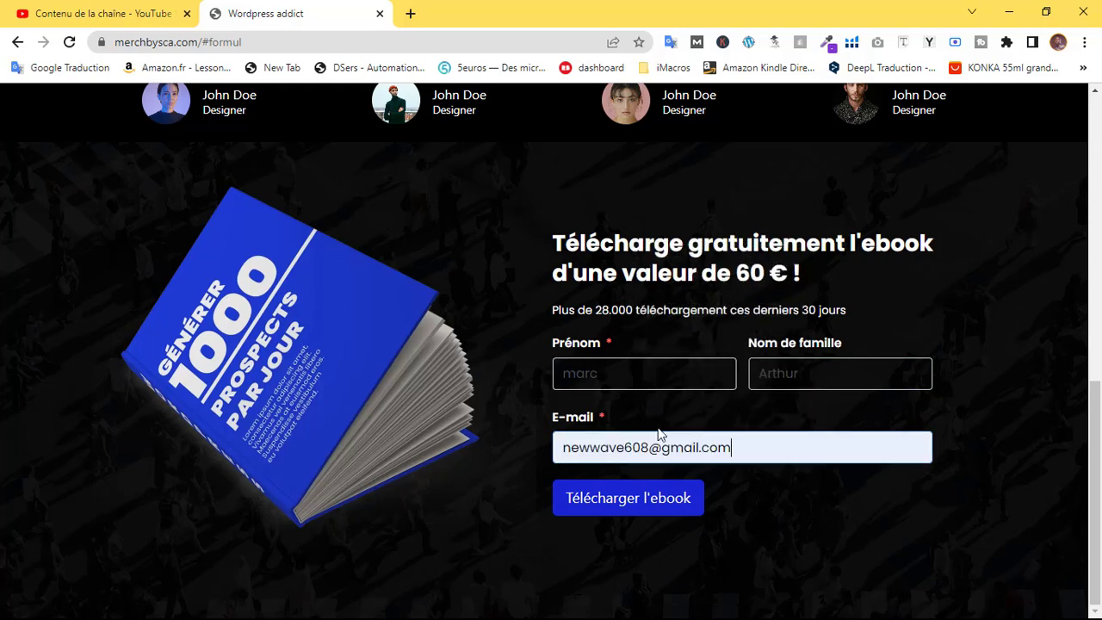
click(638, 502)
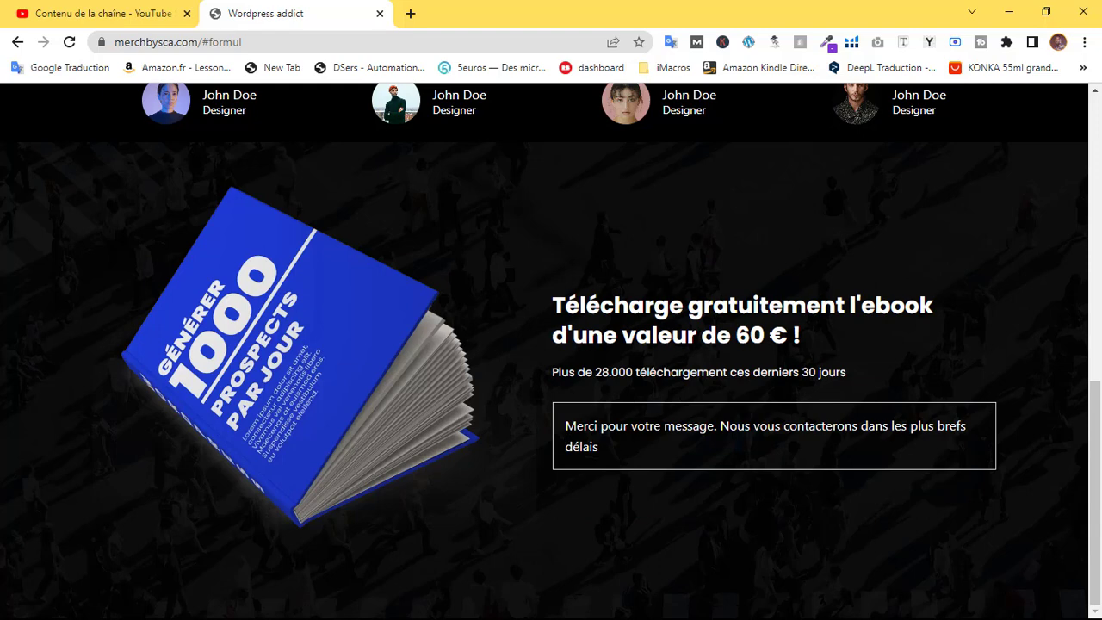
drag(566, 425, 609, 454)
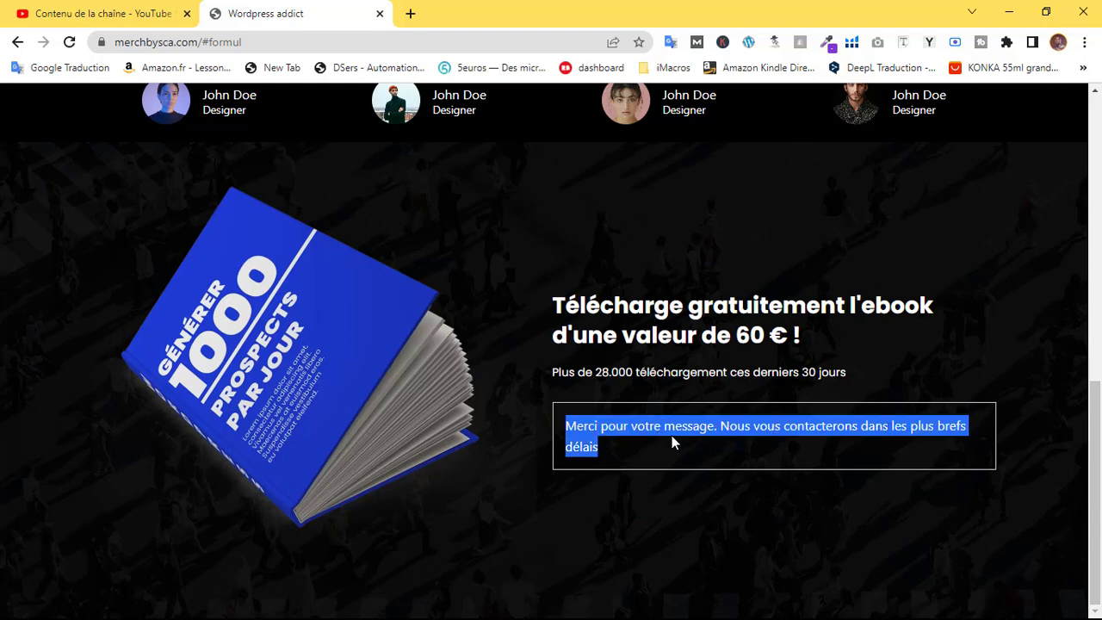
click(663, 440)
drag(565, 426, 611, 458)
click(587, 442)
mouse_move(566, 425)
mouse_down()
mouse_move(600, 463)
mouse_move(555, 418)
mouse_up()
click(598, 457)
click(585, 441)
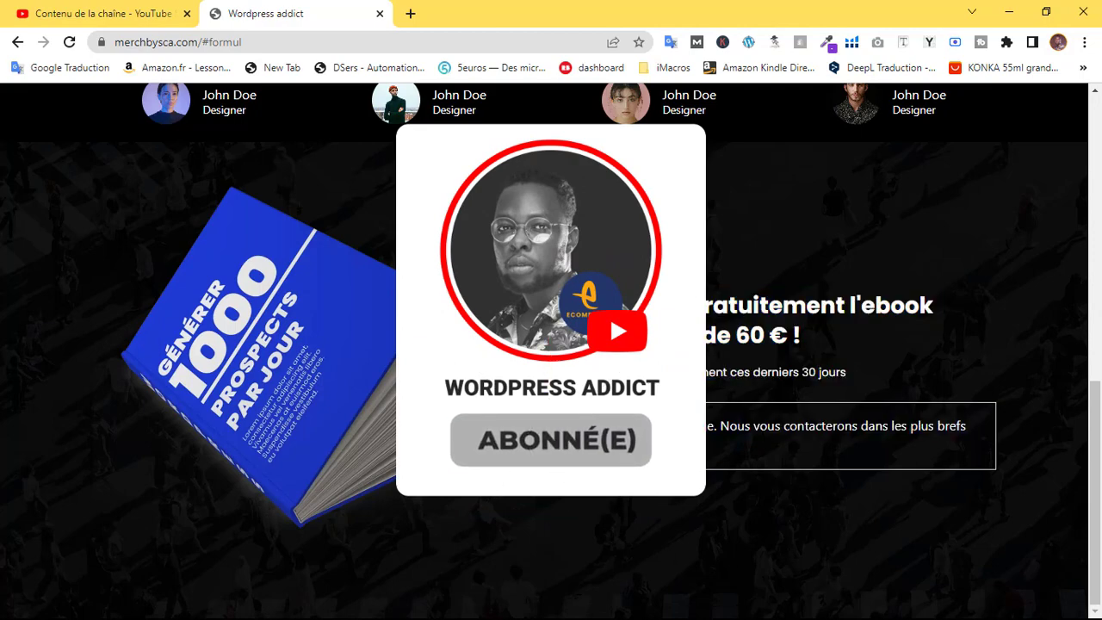
drag(1096, 491, 1095, 487)
scroll(512, 400, up, 4)
scroll(512, 400, down, 4)
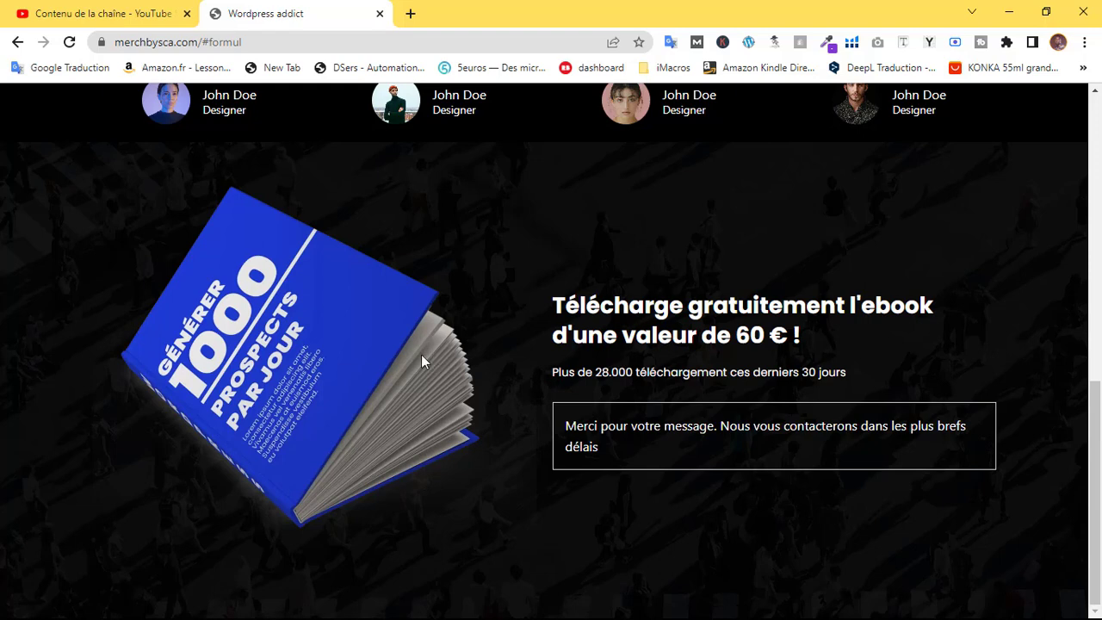
scroll(381, 372, up, 10)
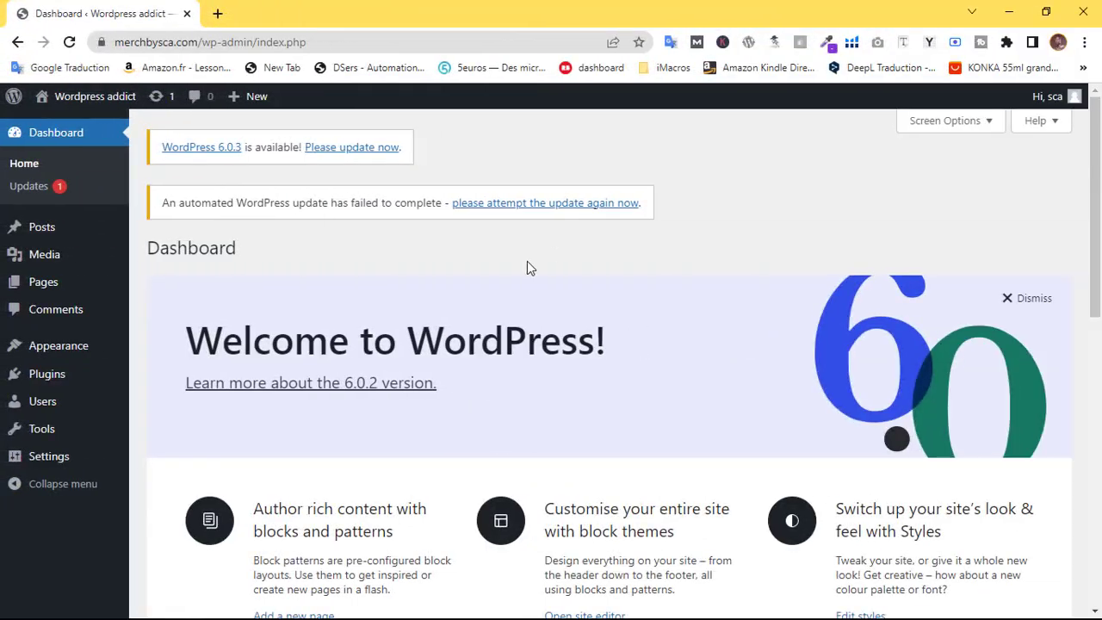
Clear the site tagline, set the site language to Français, and save General settings
drag(1096, 169, 1099, 469)
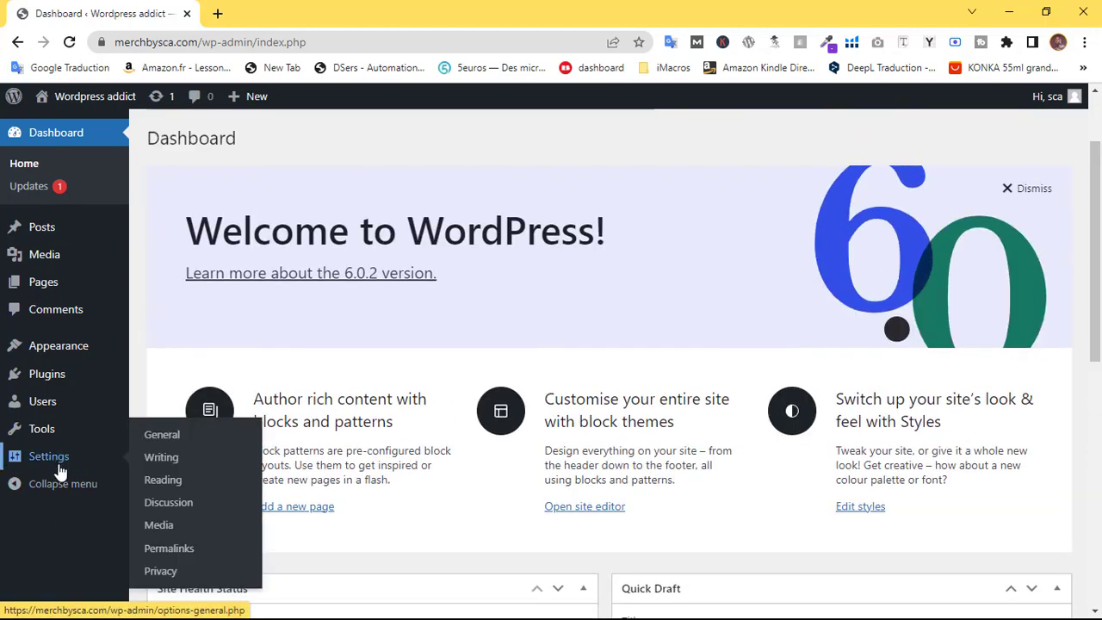
mouse_move(84, 457)
click(148, 433)
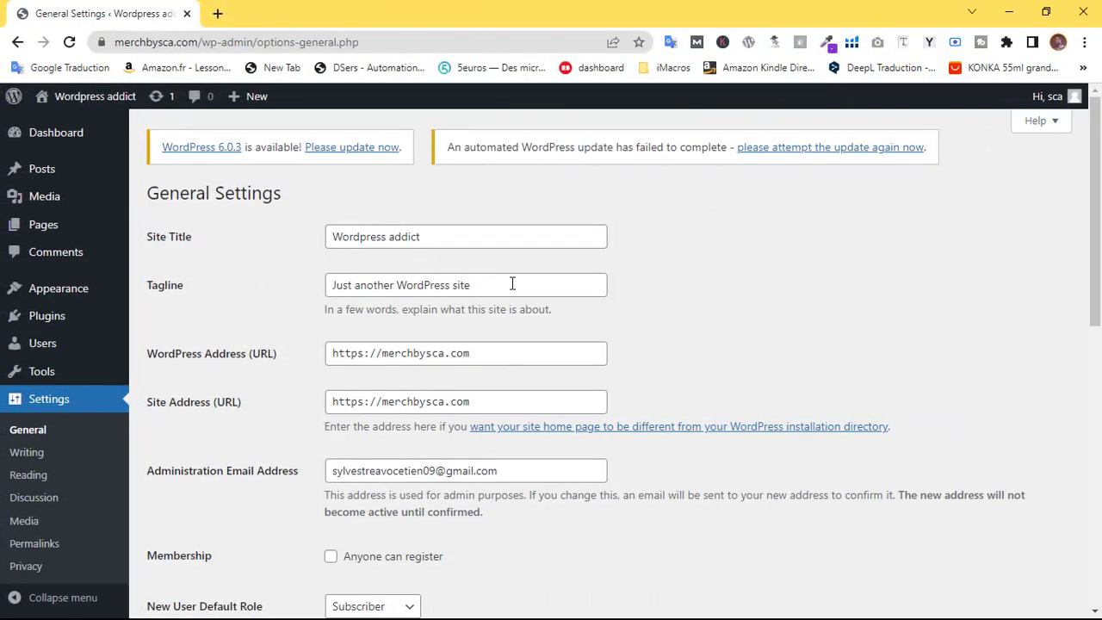
triple_click(433, 291)
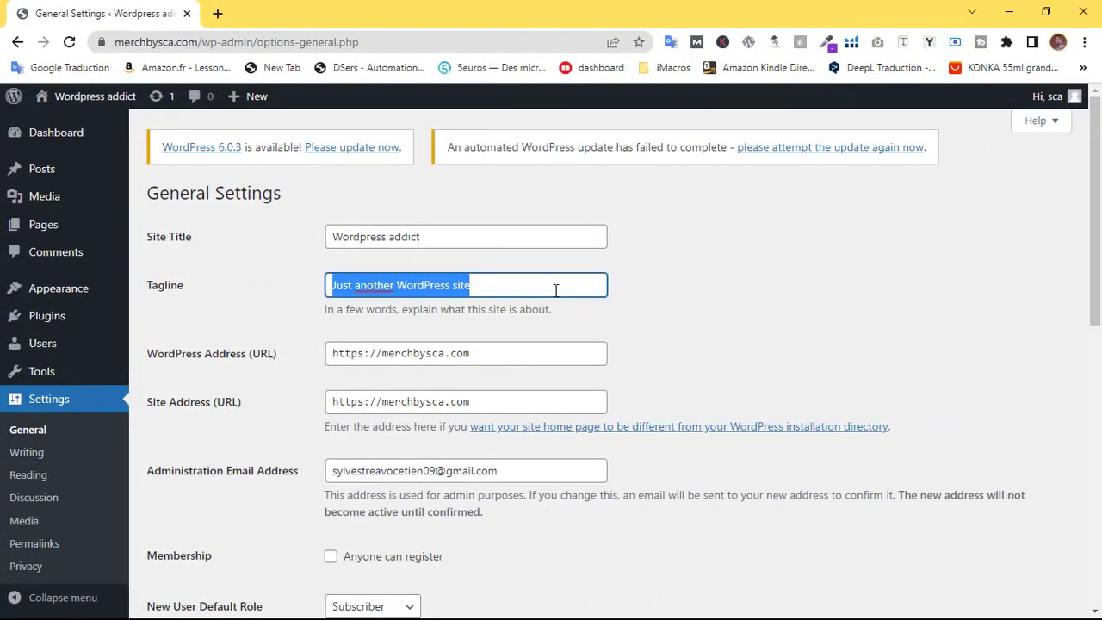
key(BackSpace)
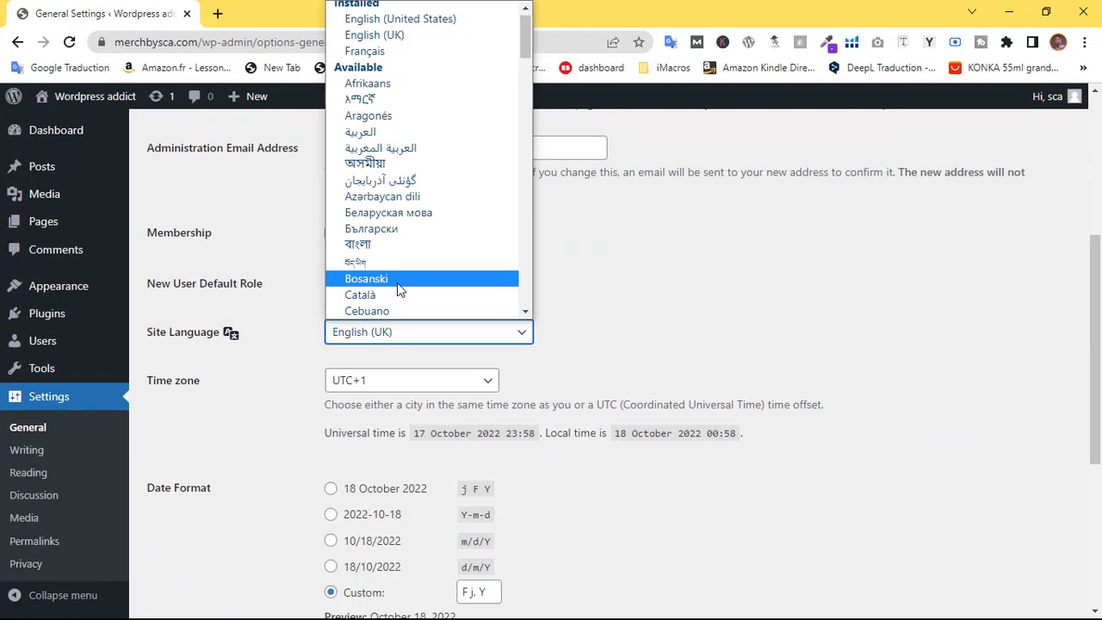
key(f)
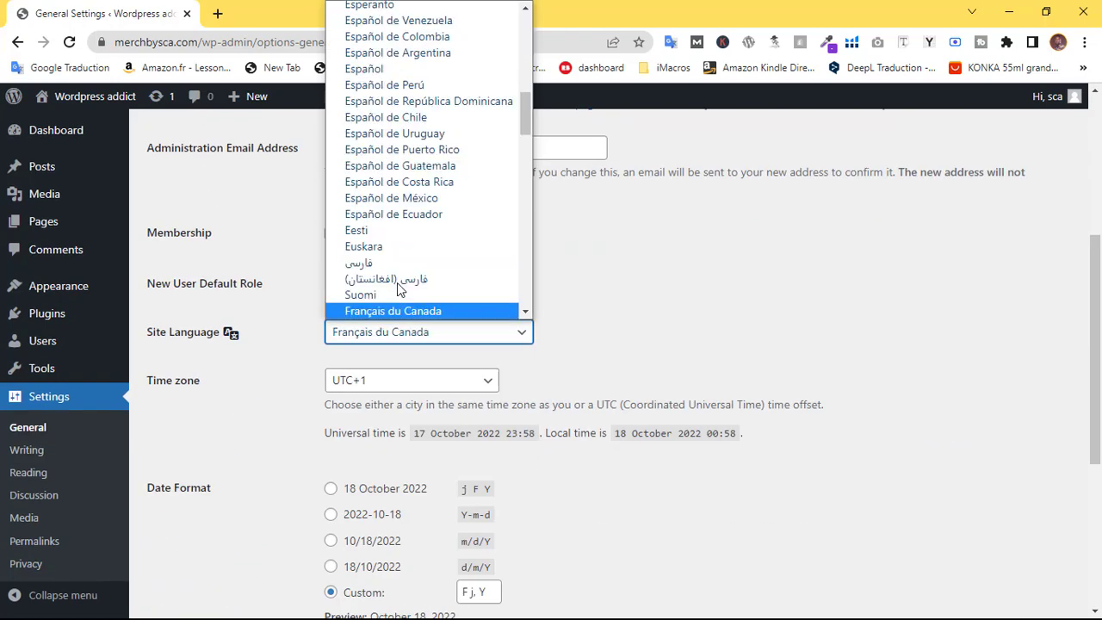
scroll(399, 295, down, 1)
click(399, 295)
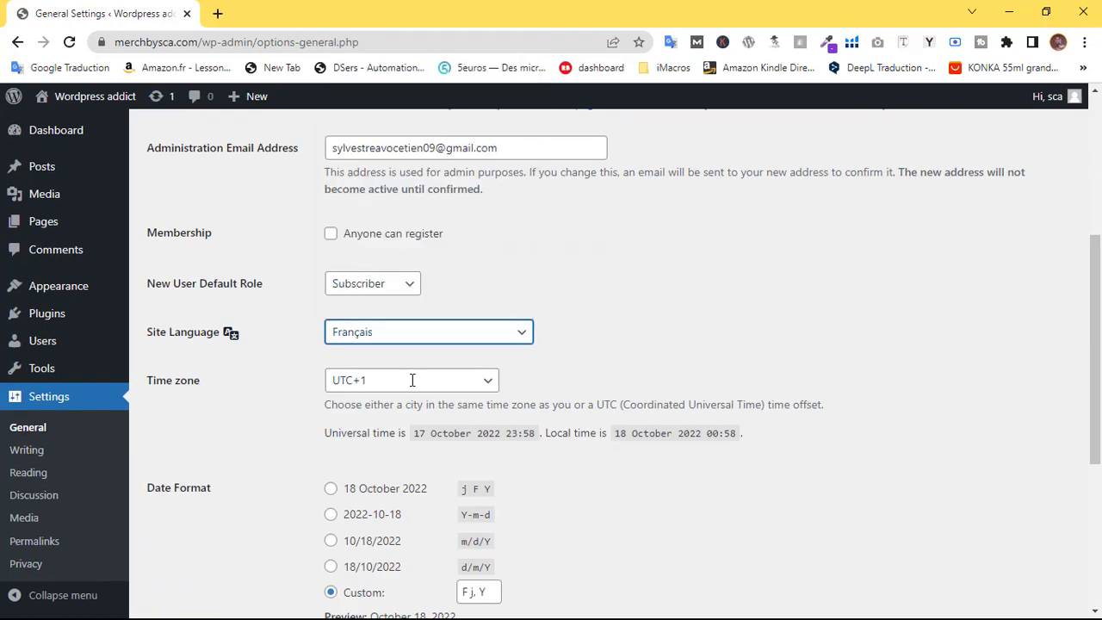
scroll(412, 380, down, 4)
click(206, 541)
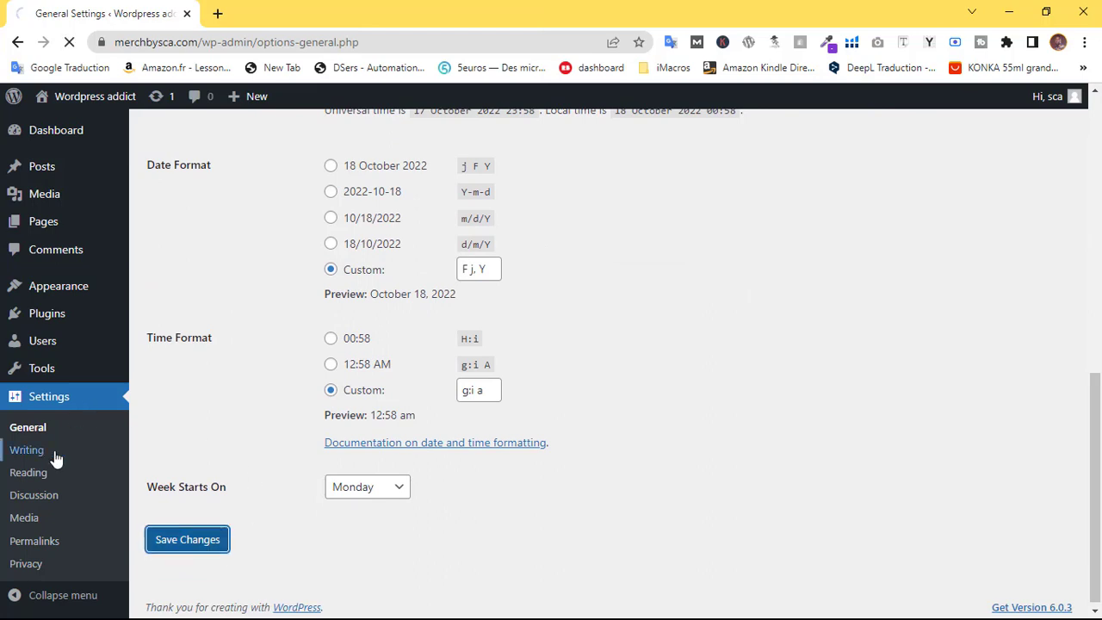
click(19, 475)
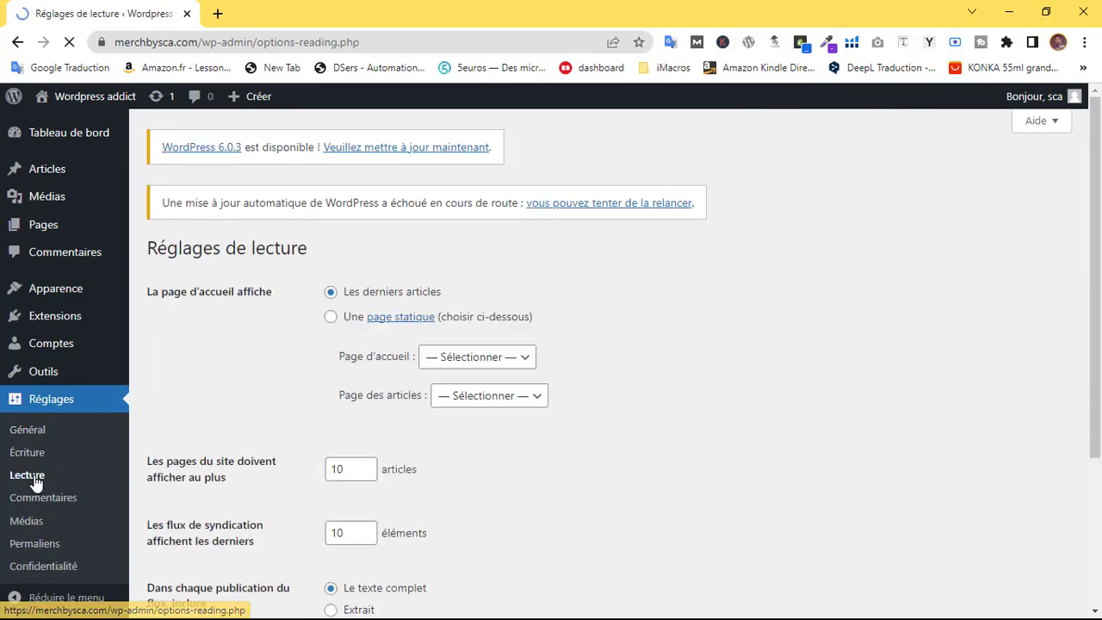
Set the homepage to the static Sample Page and save the reading settings
click(331, 318)
click(481, 358)
click(448, 396)
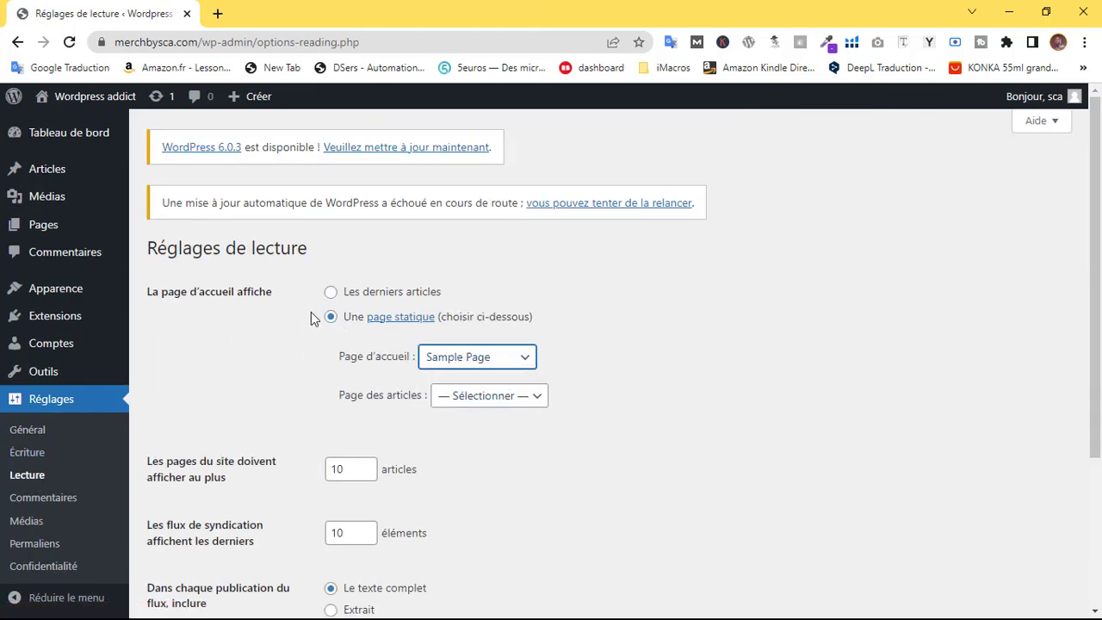
scroll(313, 318, down, 3)
click(263, 534)
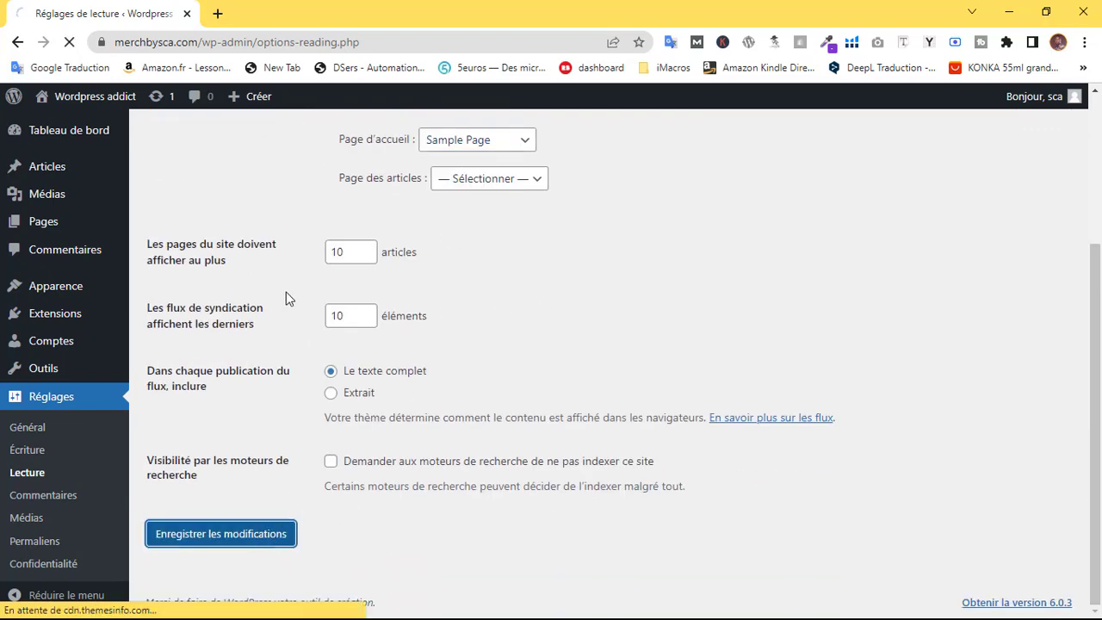
Switch permalinks to the 'Titre de la publication' structure and save
scroll(104, 405, down, 3)
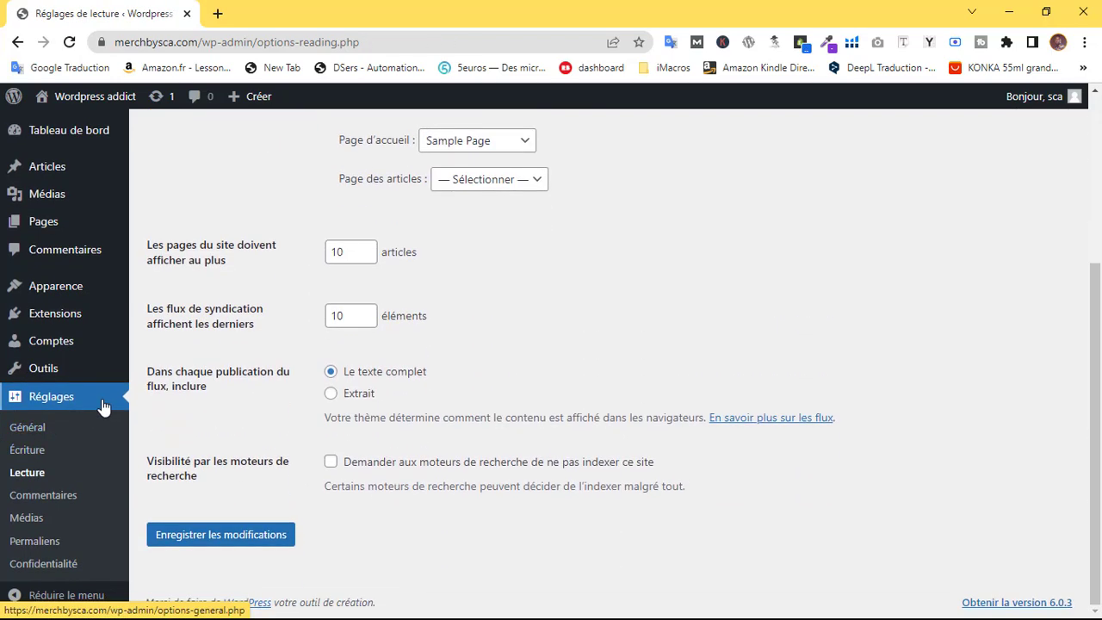
click(39, 542)
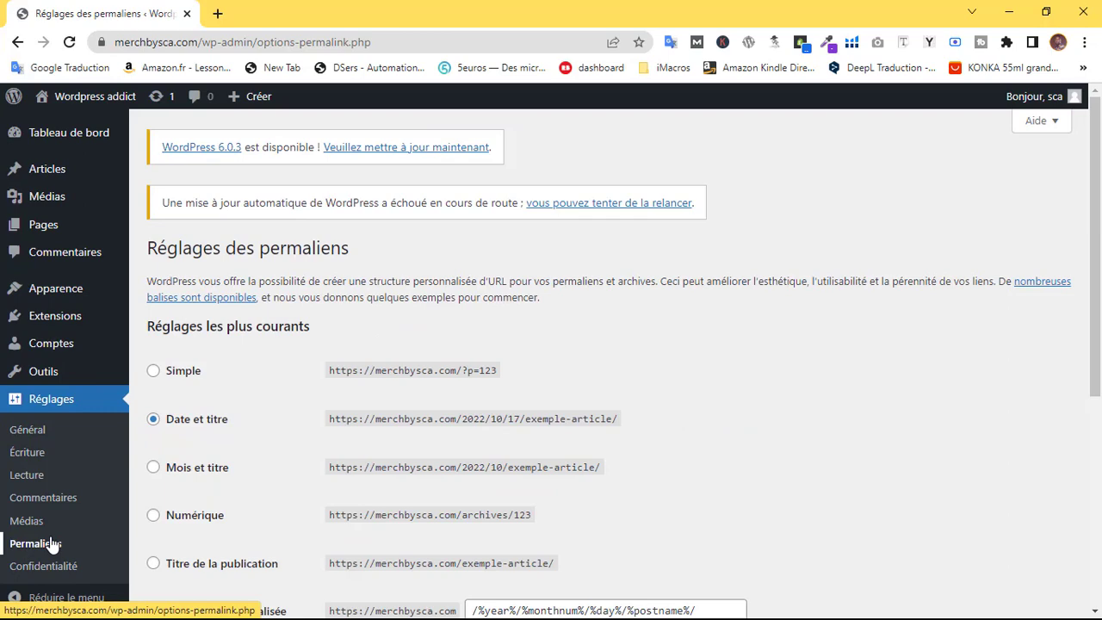
scroll(369, 399, down, 2)
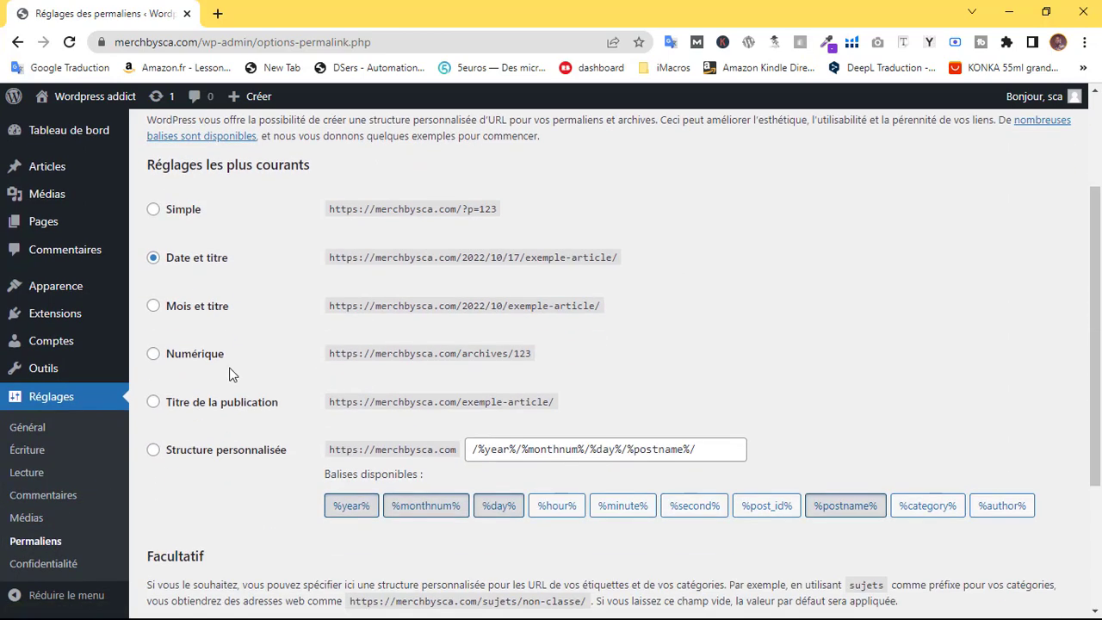
click(217, 411)
scroll(216, 509, down, 3)
click(227, 535)
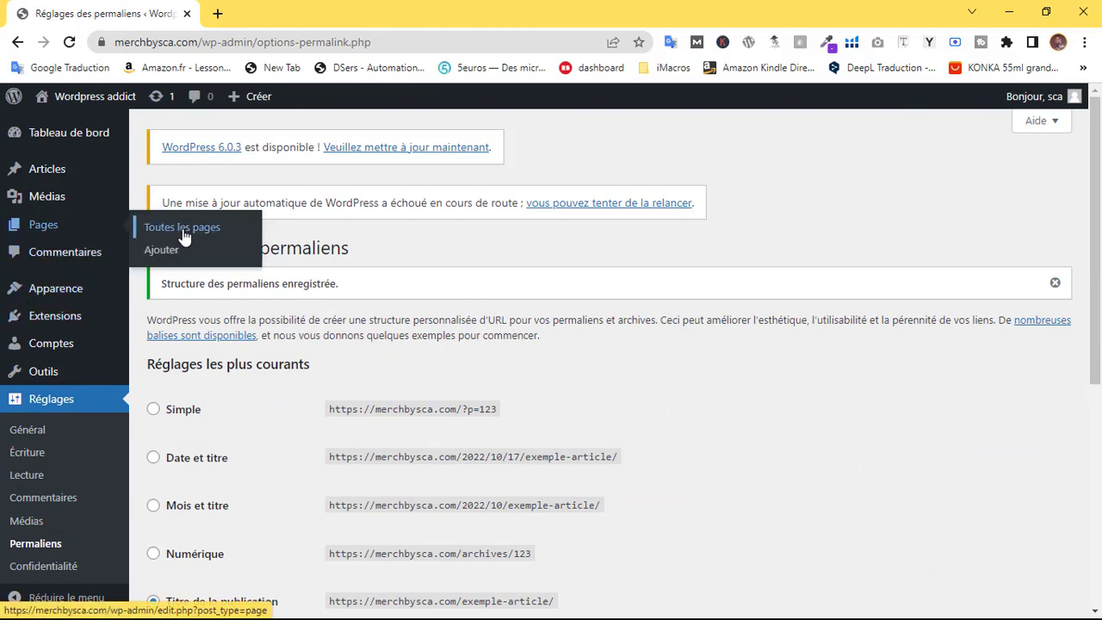
Quick-edit Sample Page in All Pages, setting both its title and slug to 'accueil'
click(182, 231)
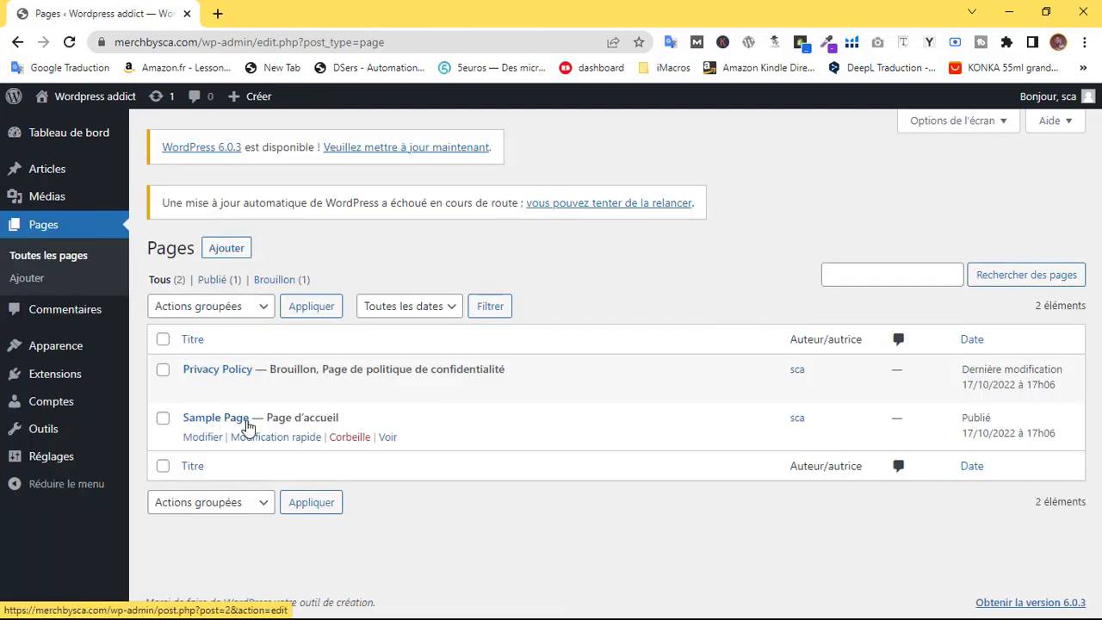
click(266, 435)
drag(293, 449, 184, 453)
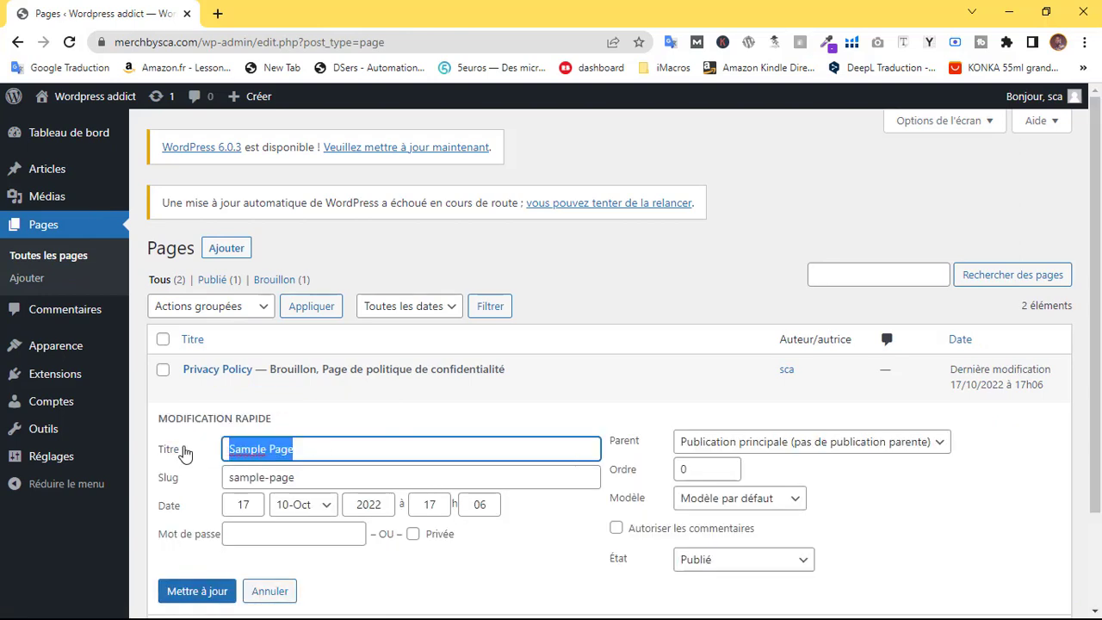
text(accueil)
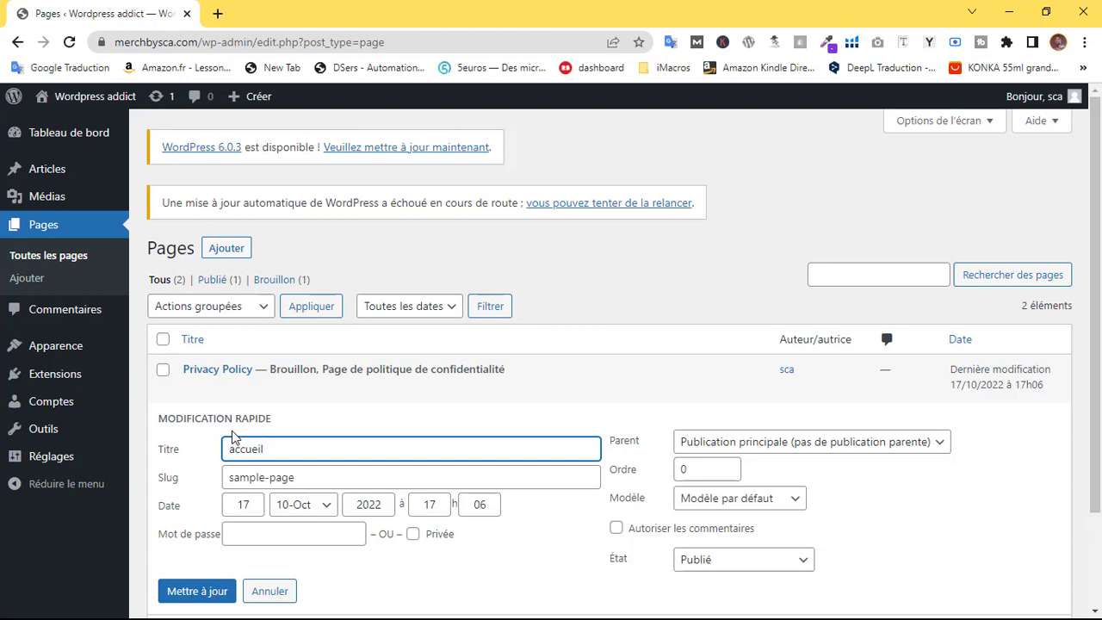
double_click(233, 440)
key(ctrl+c)
drag(286, 476, 89, 487)
mouse_move(49, 475)
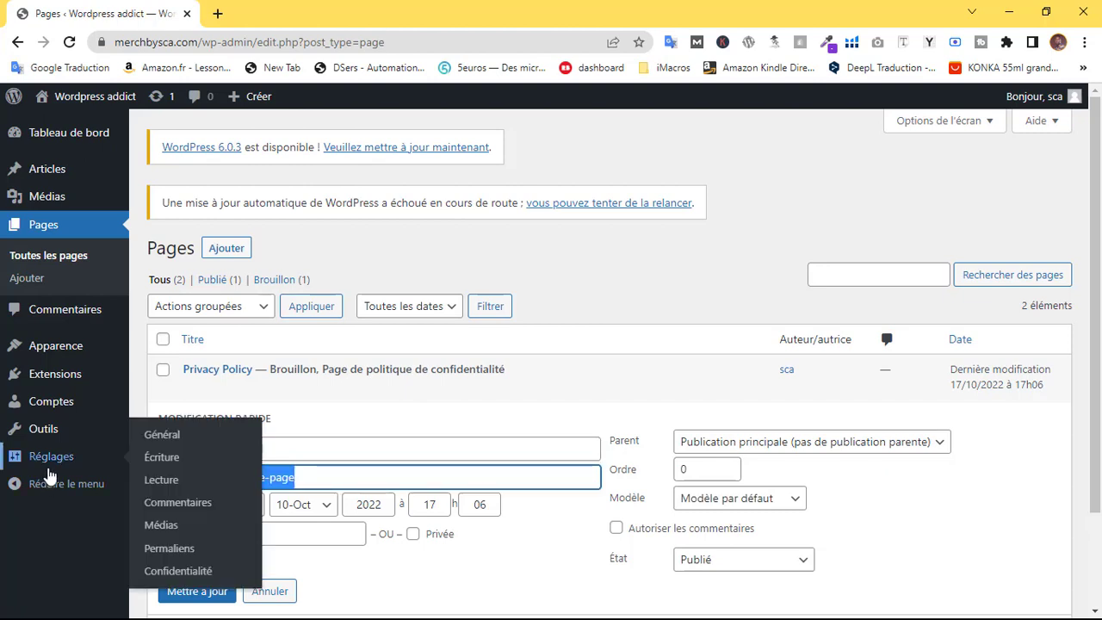
key(ctrl+v)
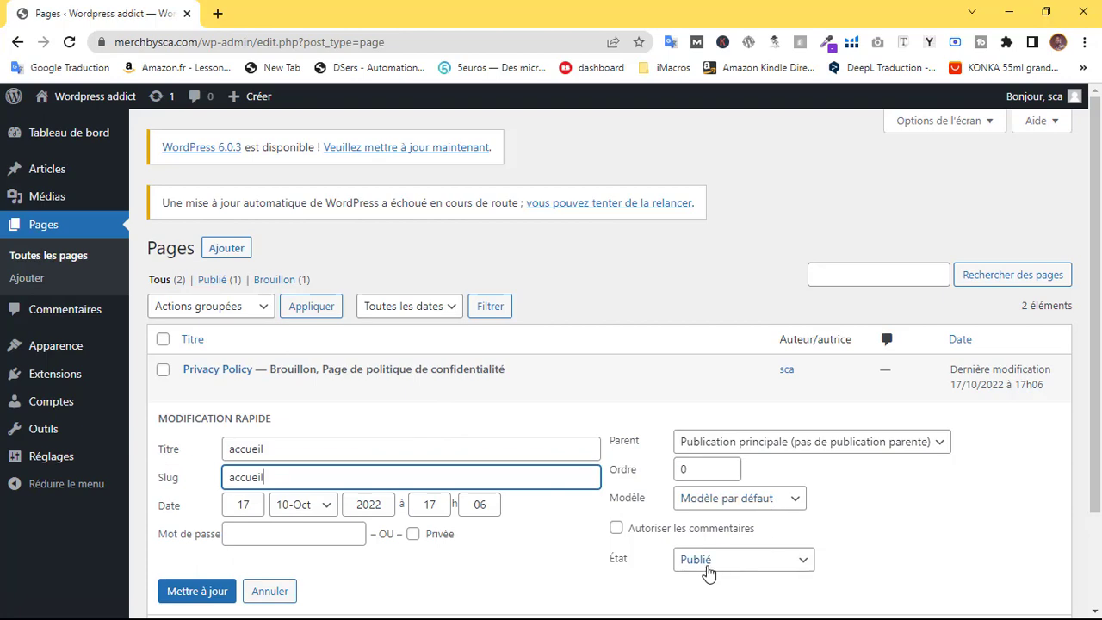
scroll(663, 508, down, 2)
click(220, 475)
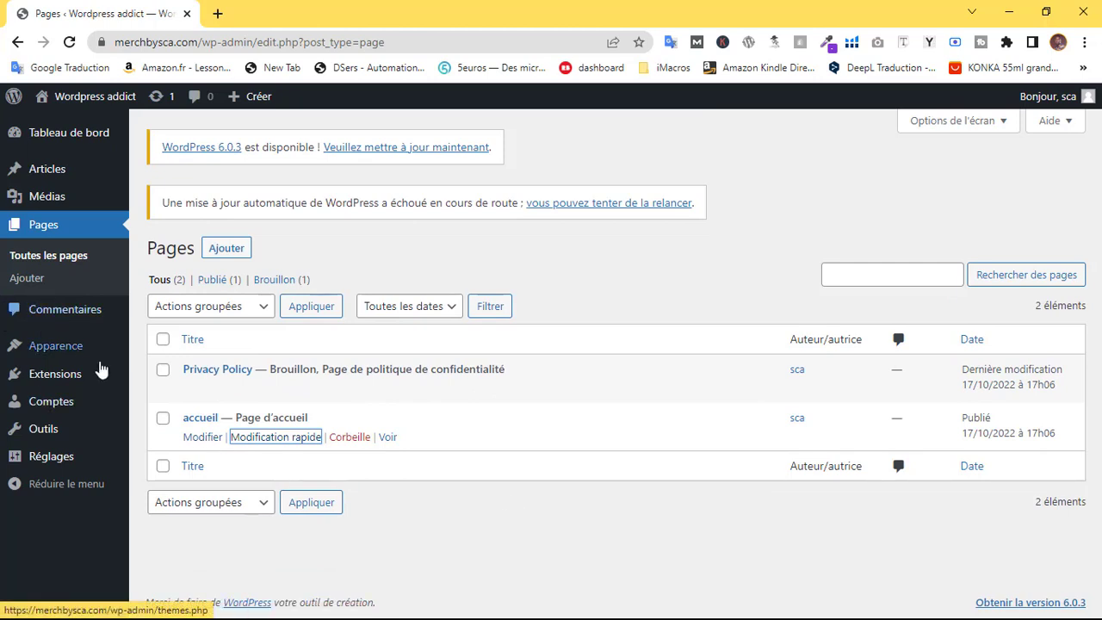
Search the theme directory for 'blocksy' from Appearance > Themes > Add New
mouse_move(83, 349)
click(157, 351)
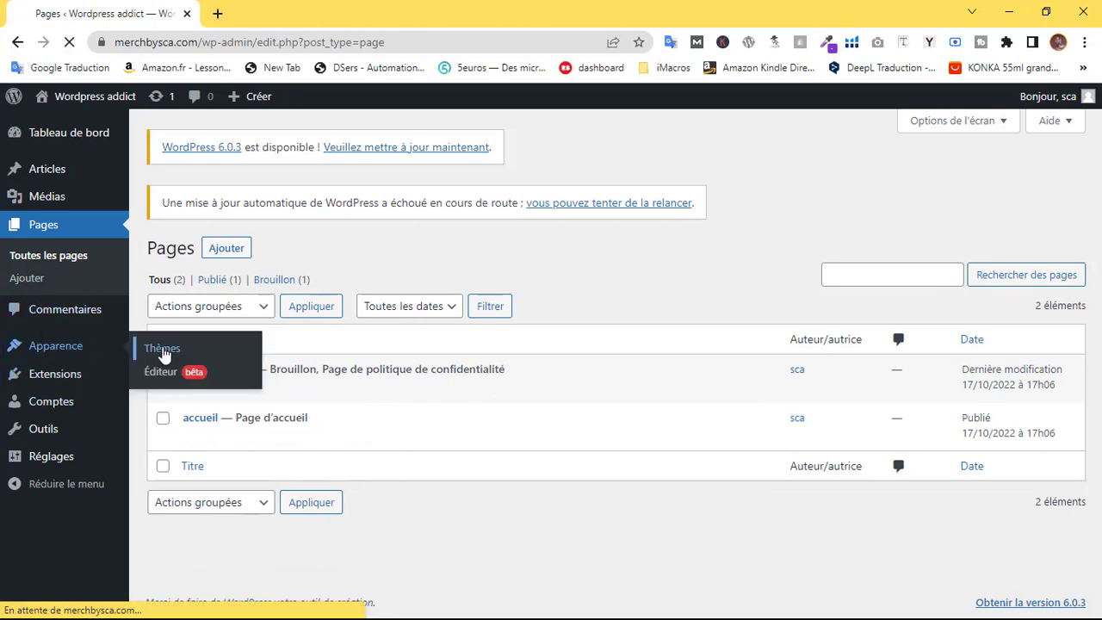
scroll(364, 266, down, 3)
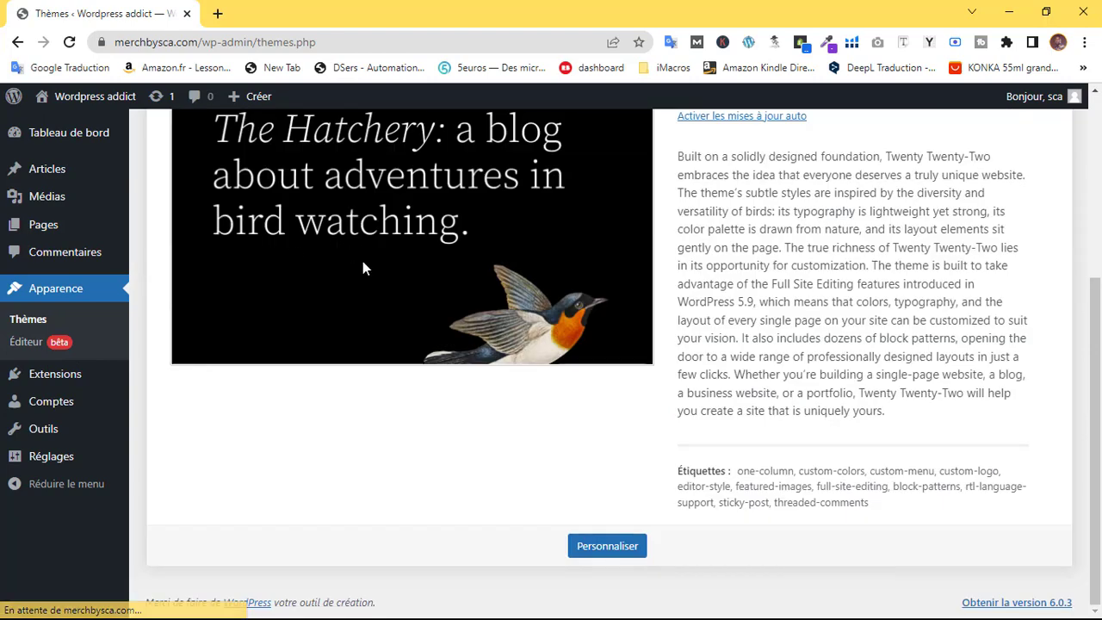
scroll(285, 273, up, 3)
click(287, 248)
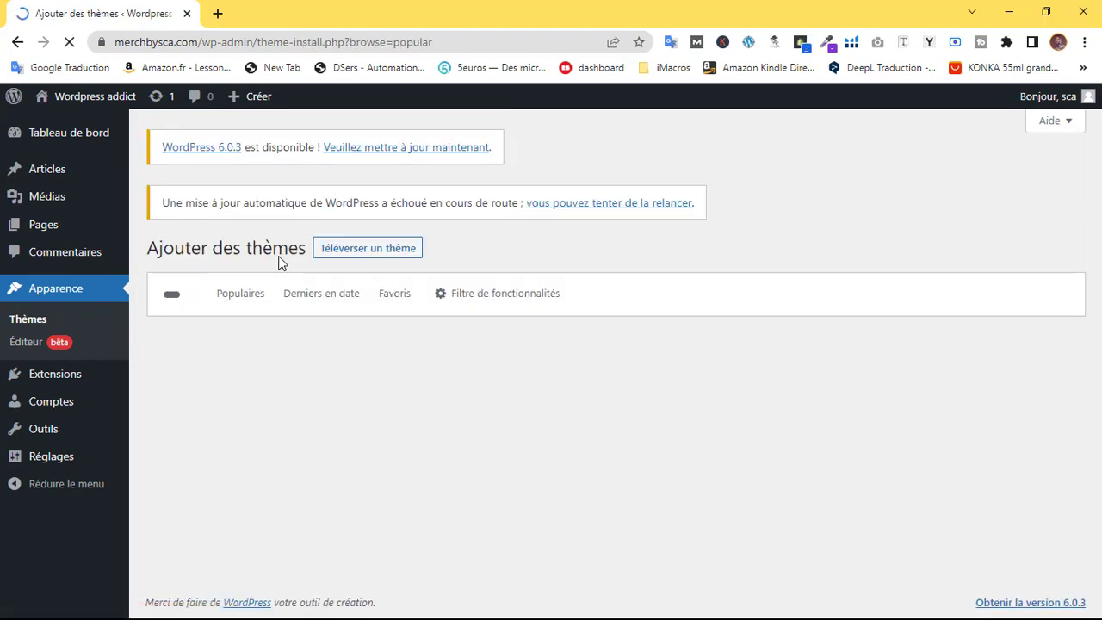
click(925, 295)
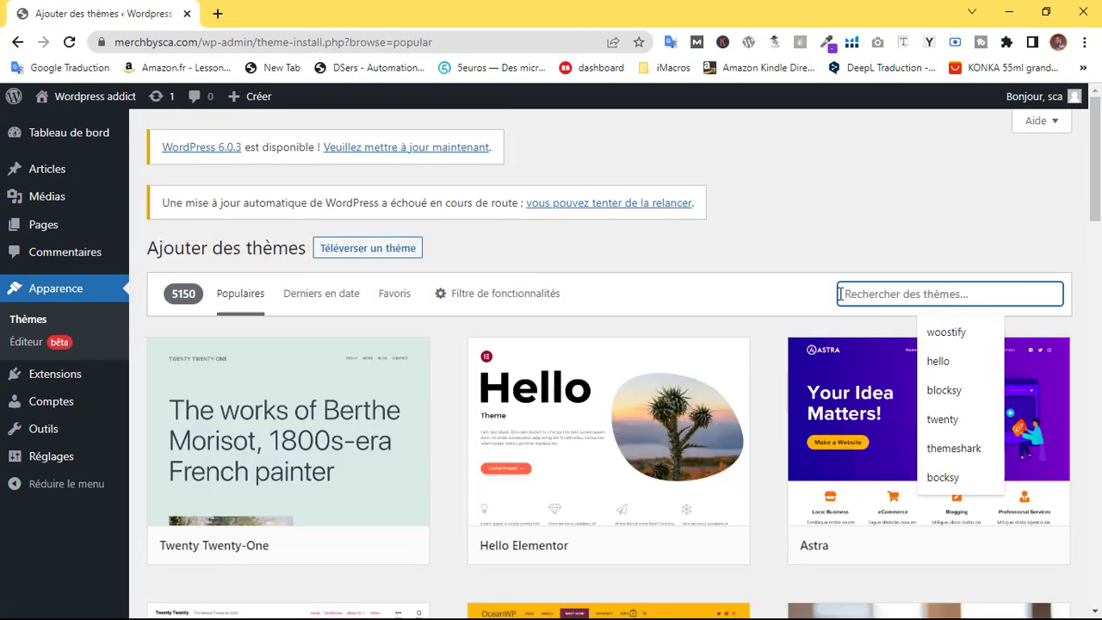
text(bm)
key(BackSpace)
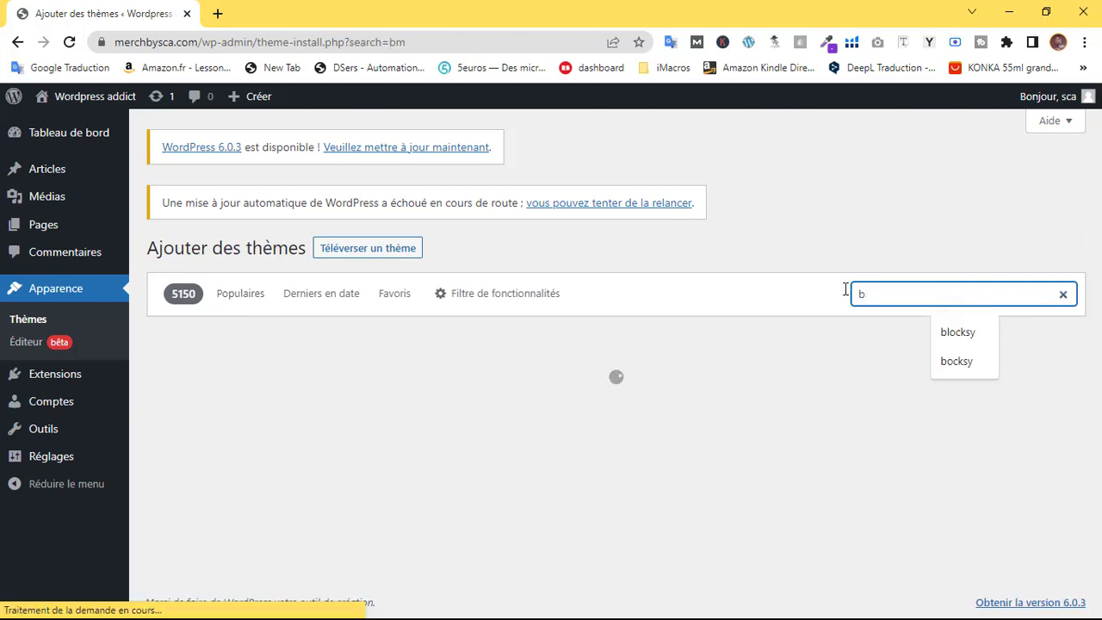
text(locksy)
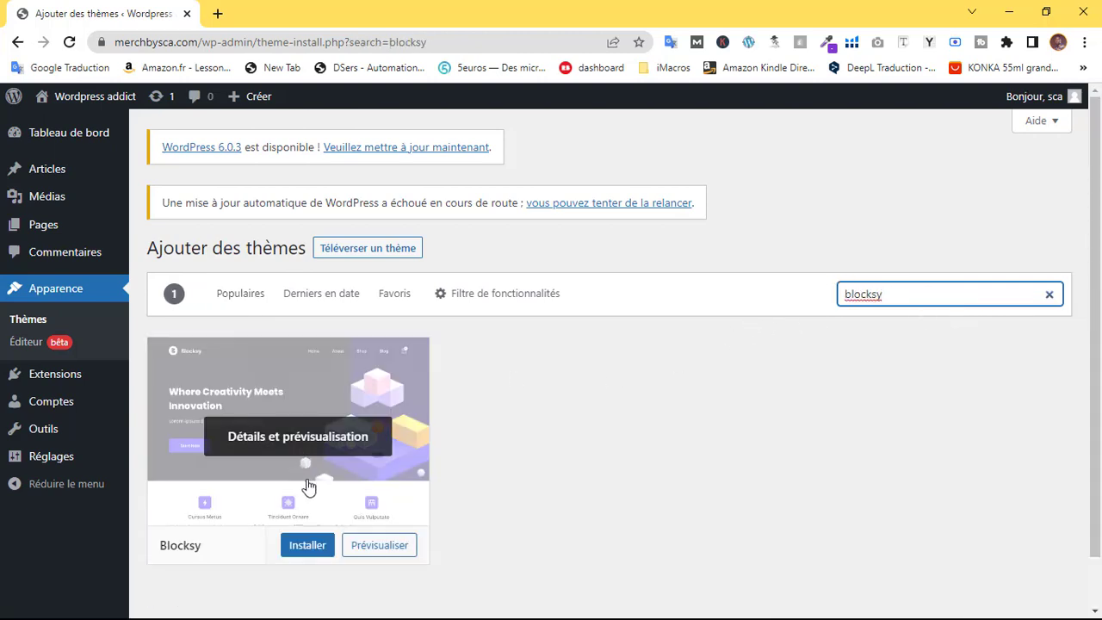
Install and activate the Blocksy theme
click(306, 545)
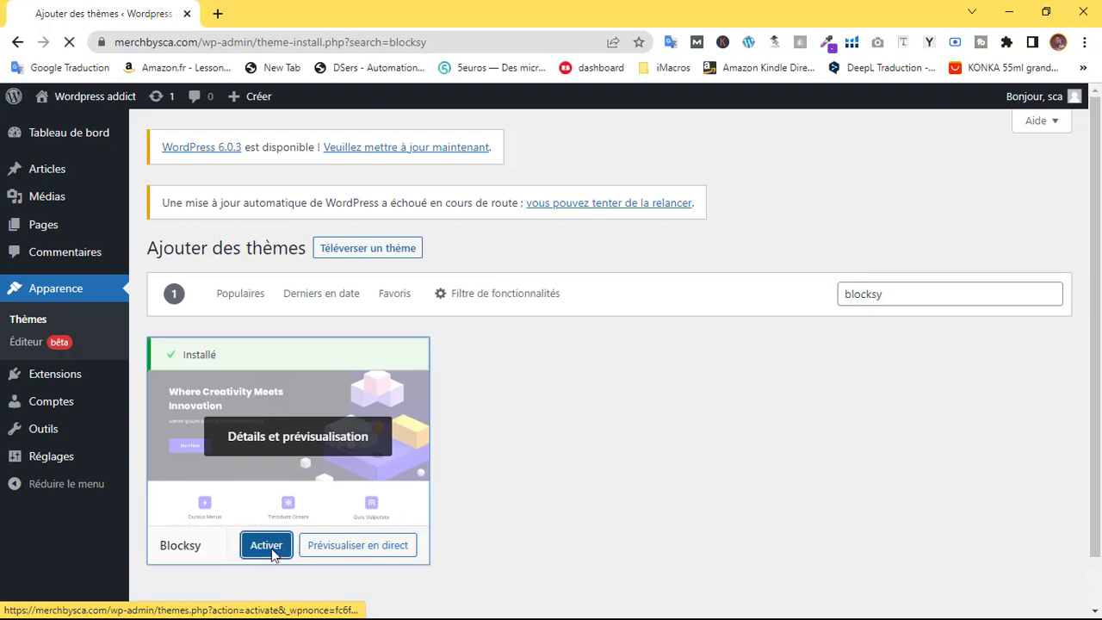
click(266, 544)
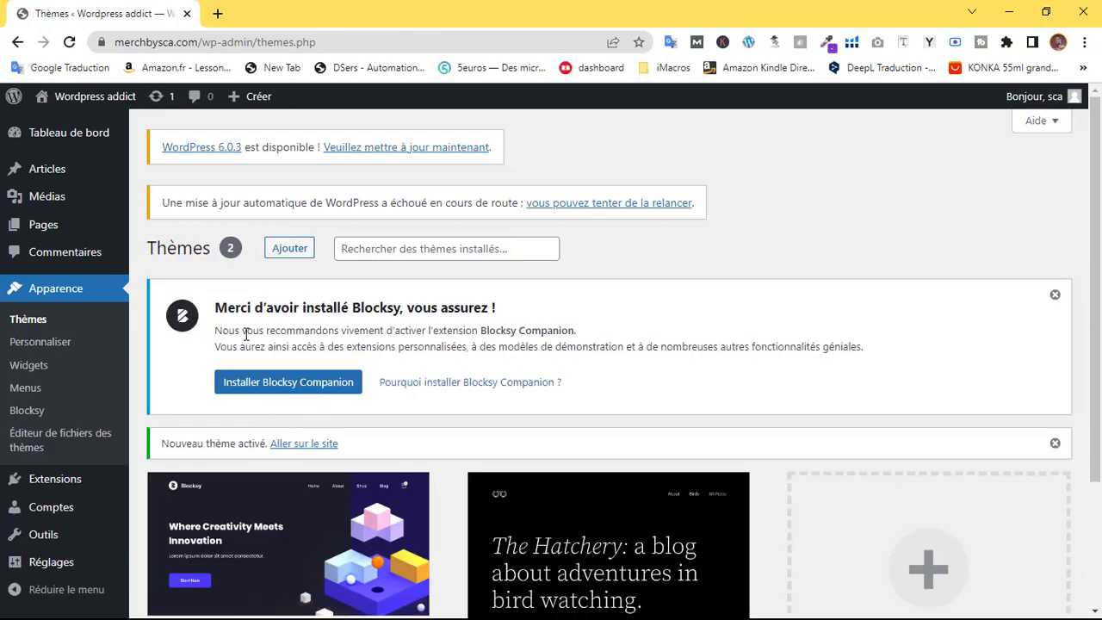
drag(215, 308, 494, 306)
Install the Blocksy Companion plugin and open the live site in a new tab
click(496, 306)
click(307, 384)
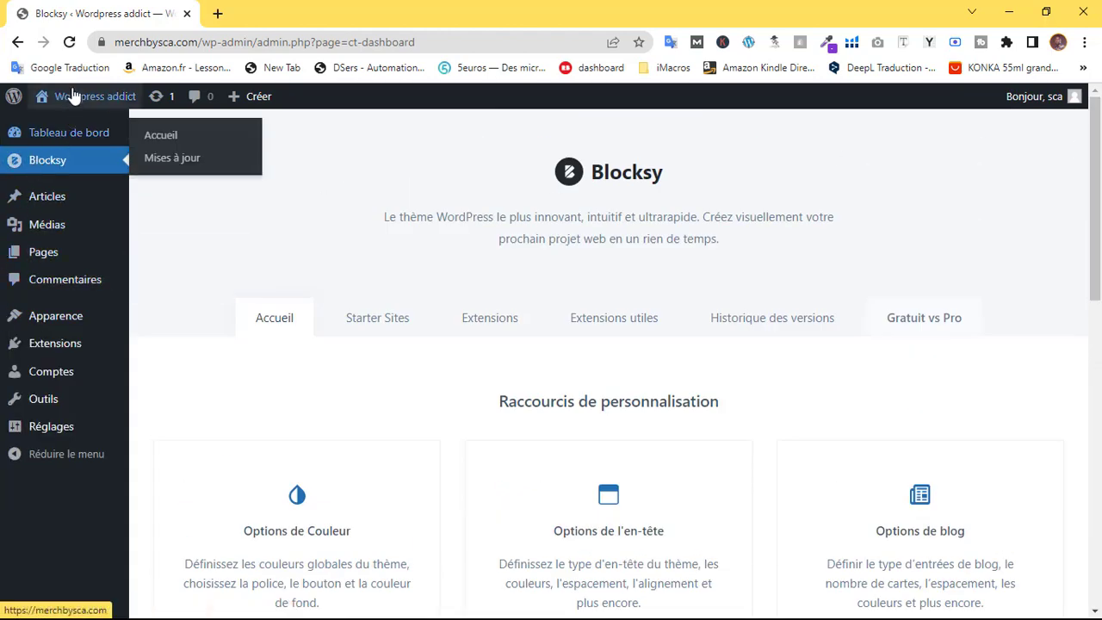
mouse_move(76, 115)
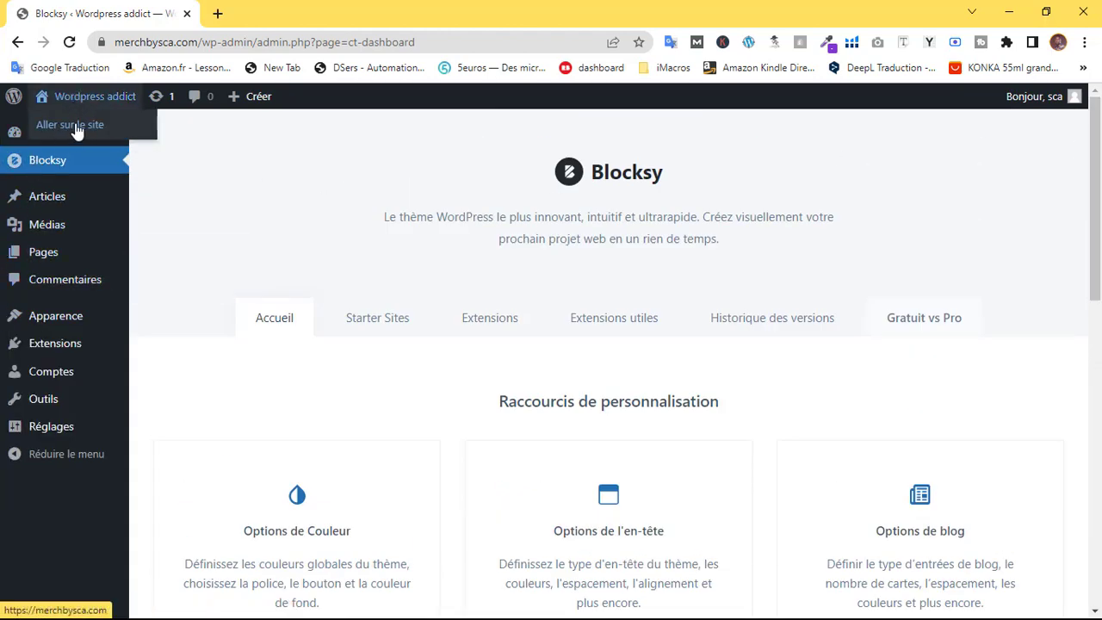
right_click(80, 127)
click(151, 136)
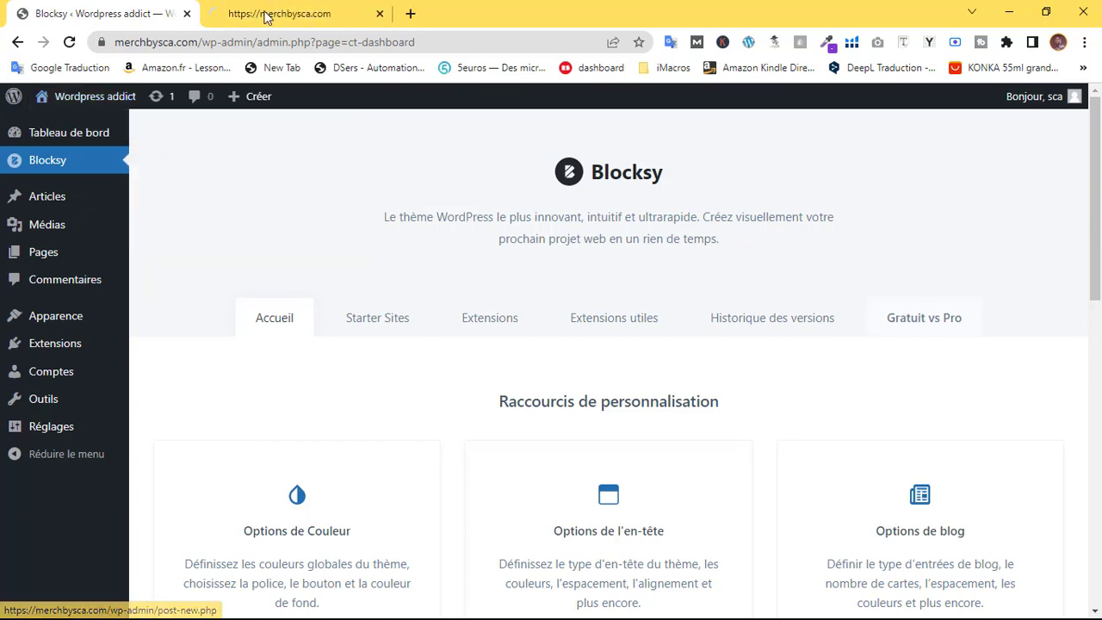
Compare the live accueil homepage tab with the admin dashboard tab
click(261, 14)
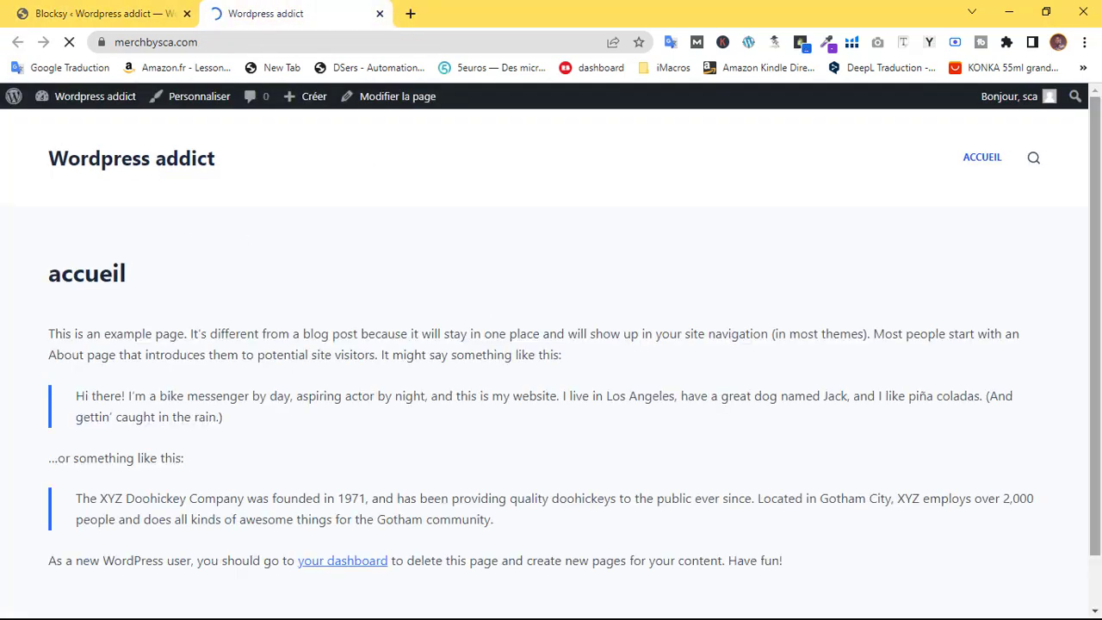
click(164, 10)
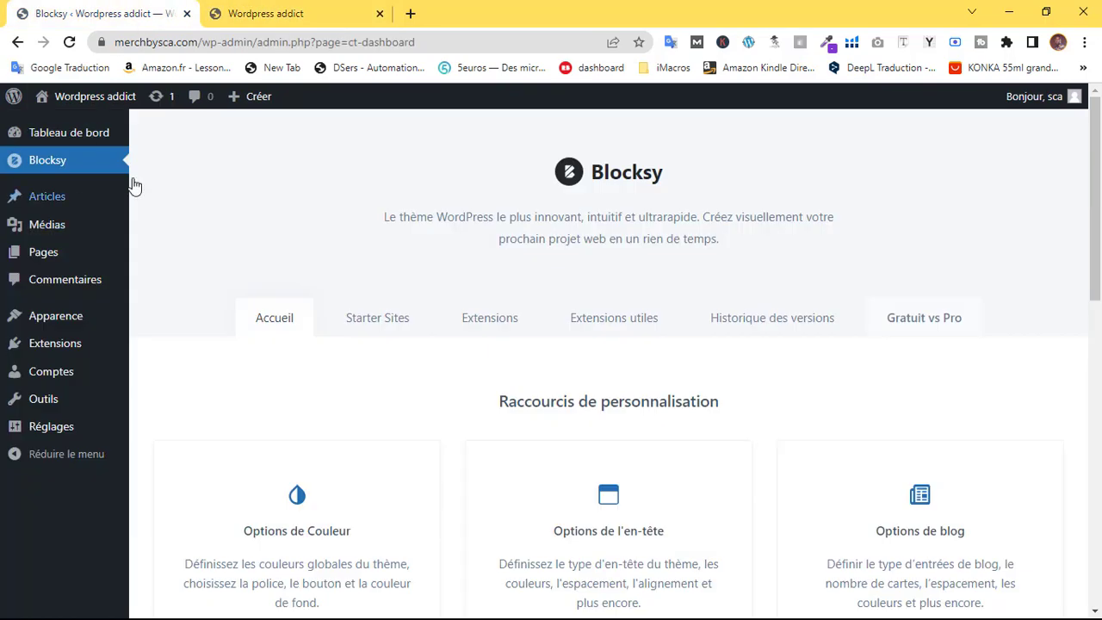
mouse_move(54, 345)
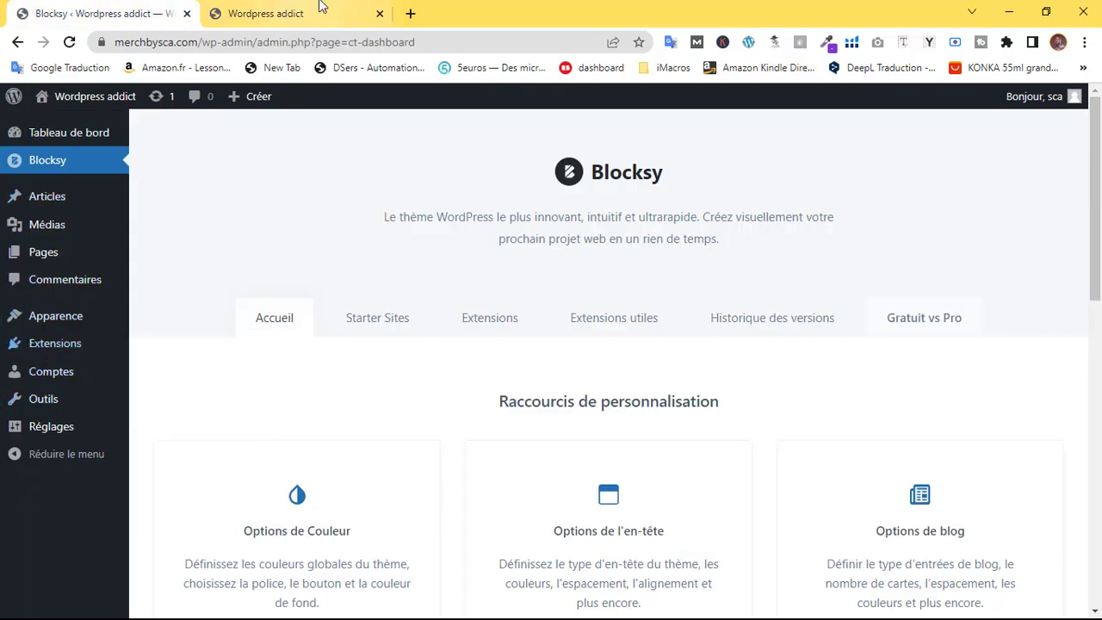
click(284, 13)
click(106, 10)
Search plugins for elementor, then install and activate Elementor Website Builder
mouse_move(49, 348)
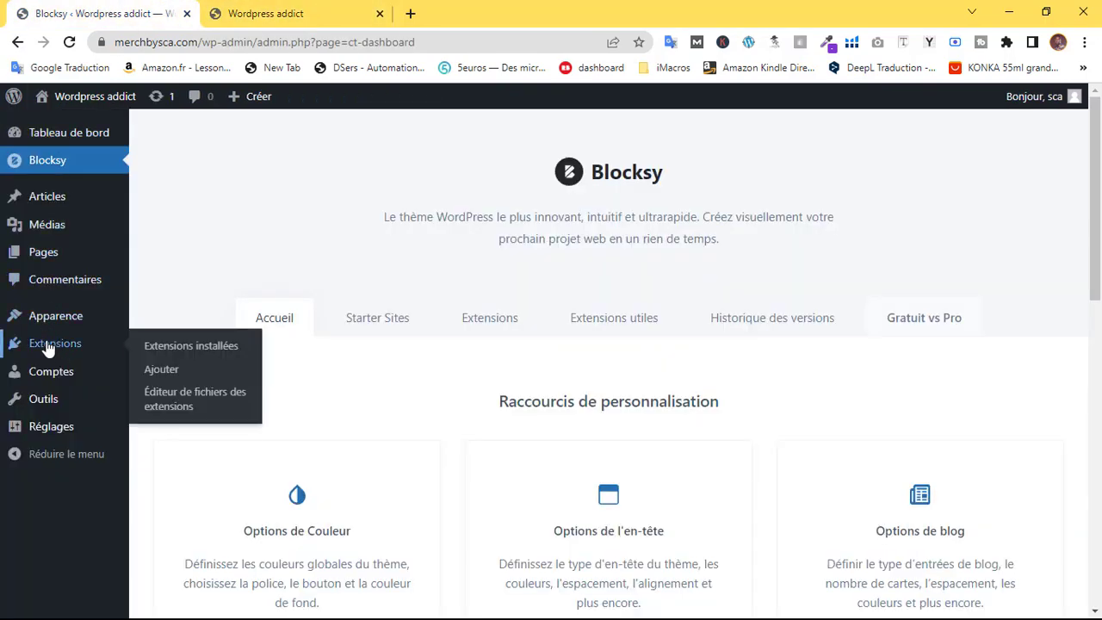
click(211, 376)
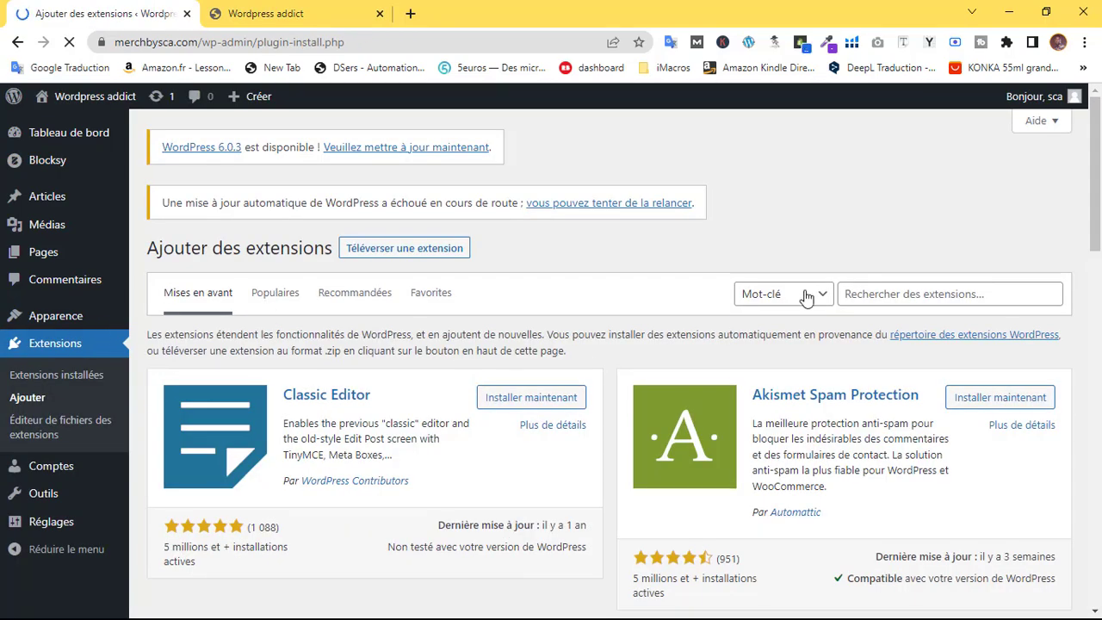
click(947, 294)
click(960, 320)
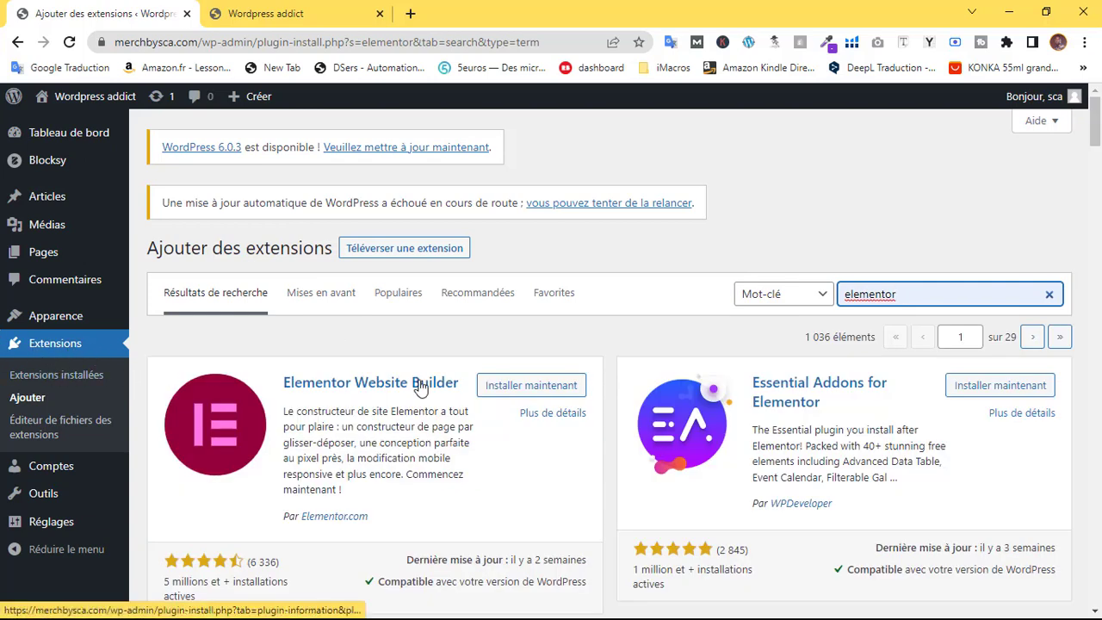
click(529, 386)
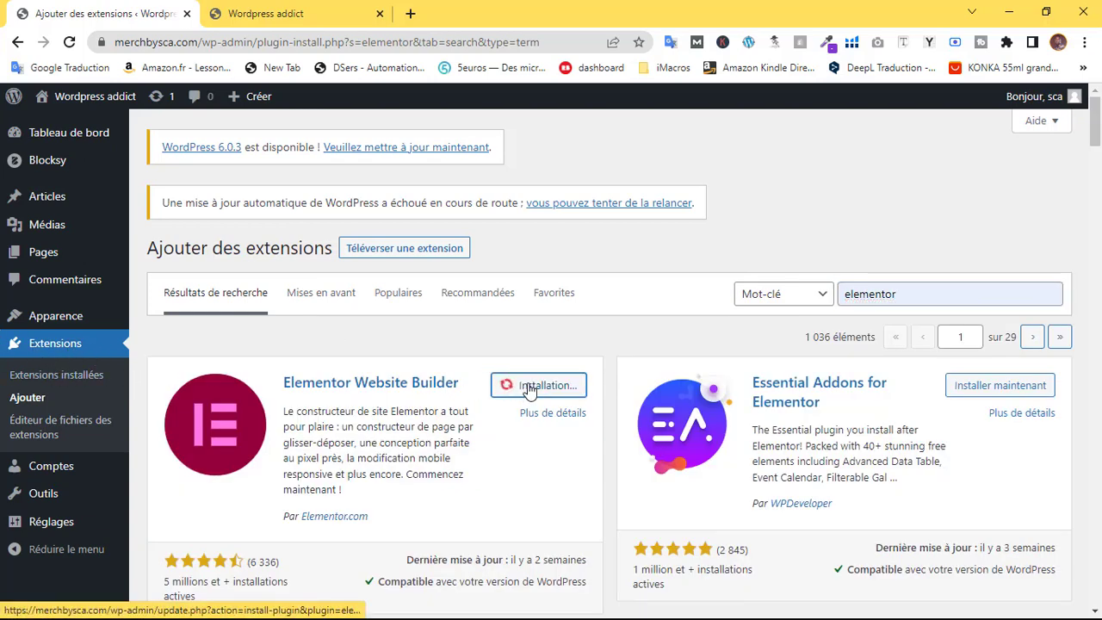
click(570, 386)
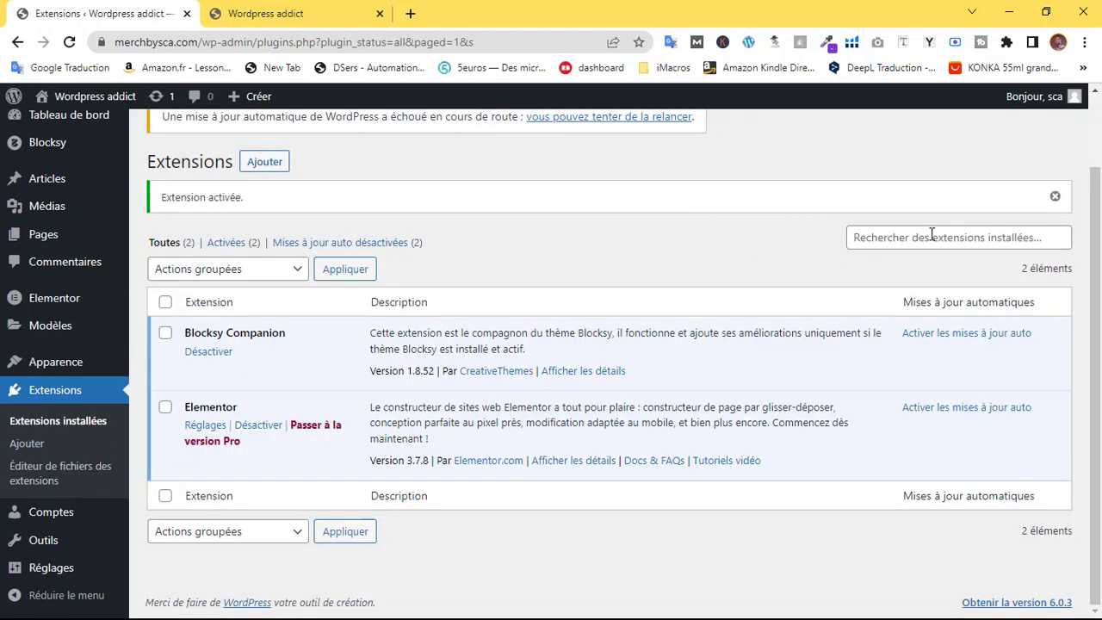
click(905, 293)
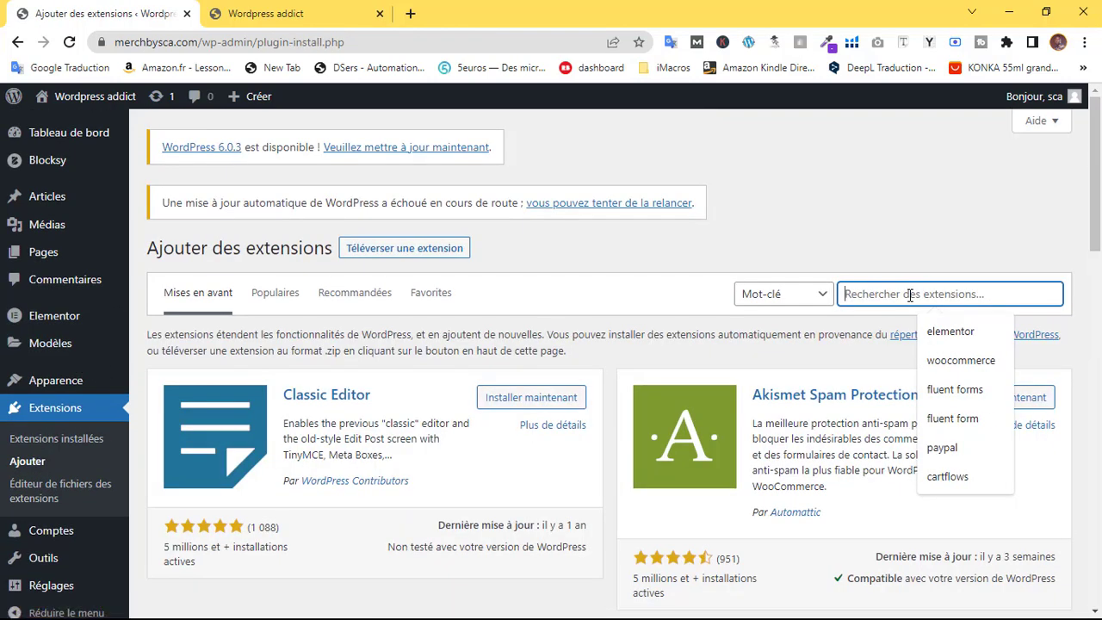
Search plugins for 'fluent form', then install and activate Fluent Forms
text(flu)
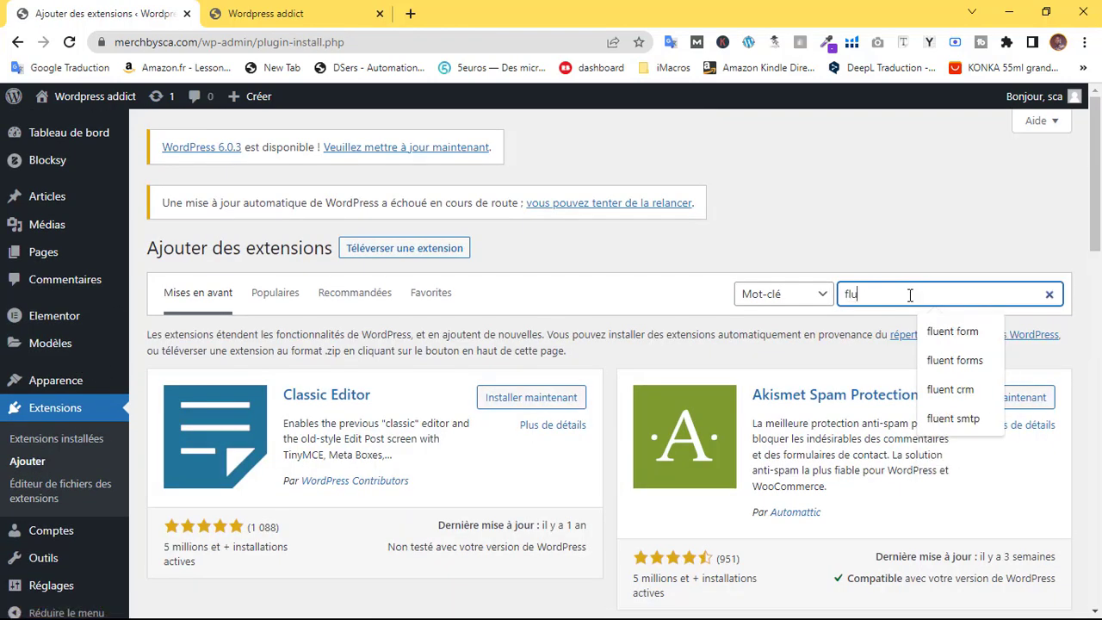
text(ent)
click(952, 331)
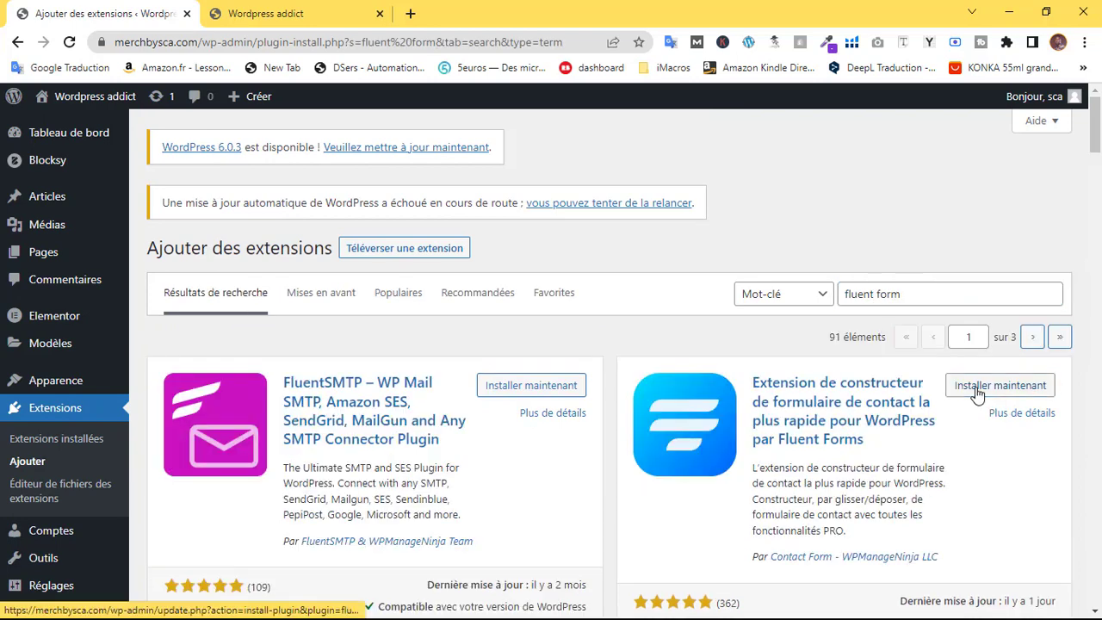
click(973, 389)
scroll(979, 224, down, 2)
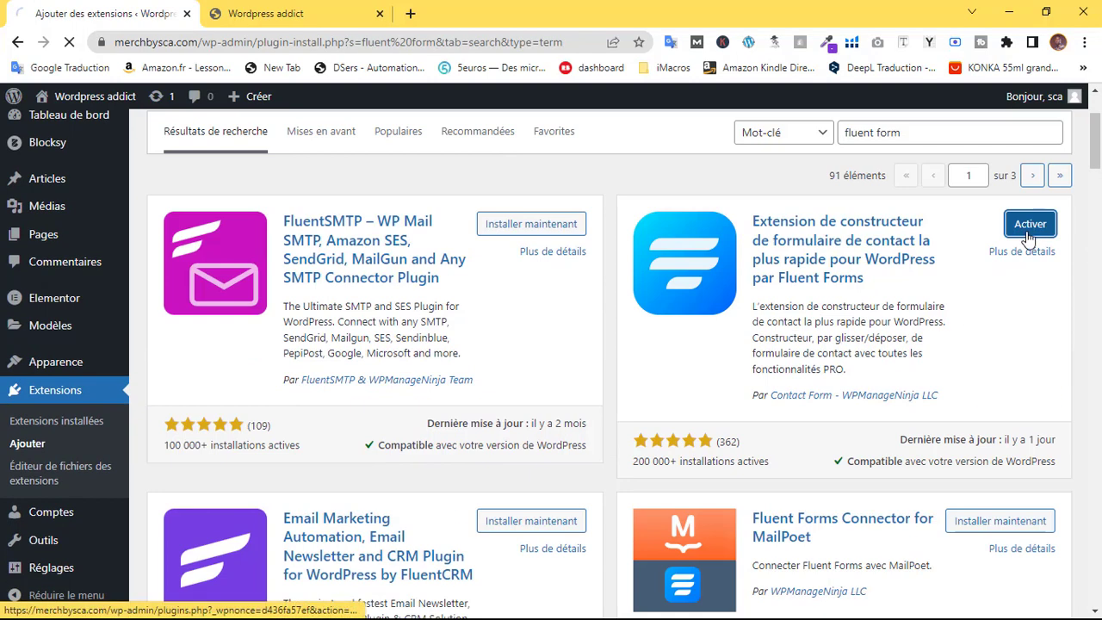
click(1017, 233)
click(267, 247)
Search plugins for 'fluent crm', then install and activate FluentCRM
click(924, 293)
text(fl)
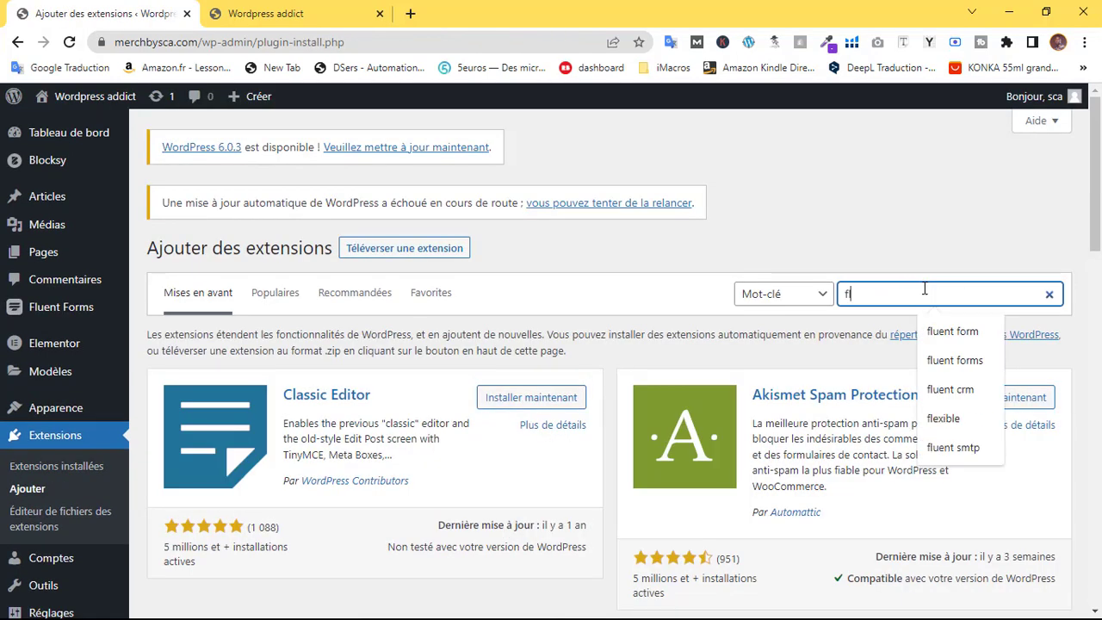
text(uent crm)
key(Return)
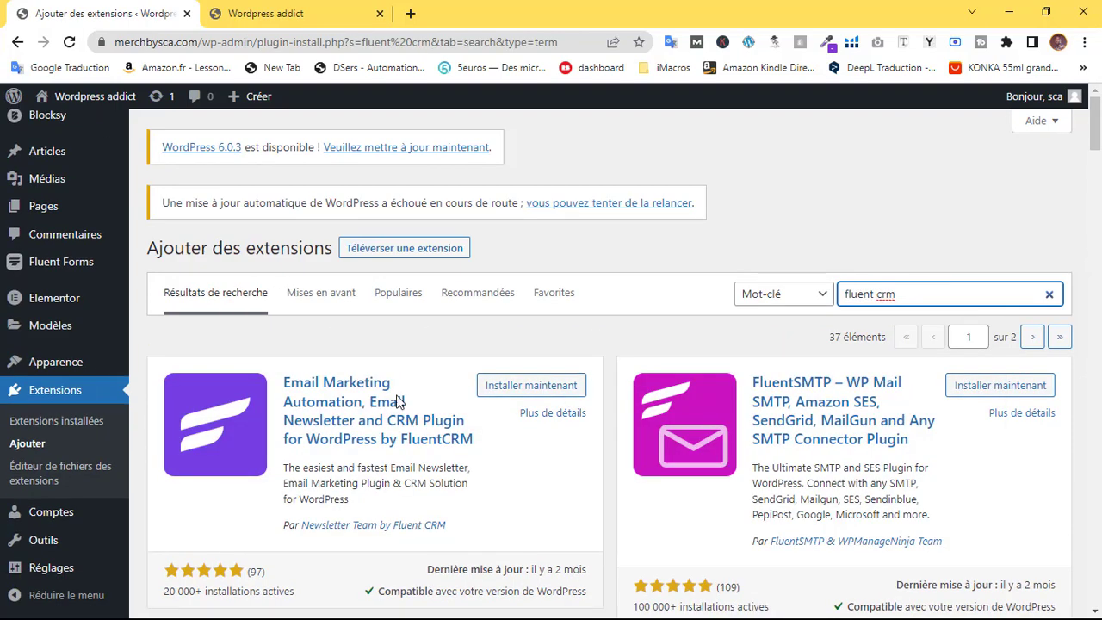
click(531, 391)
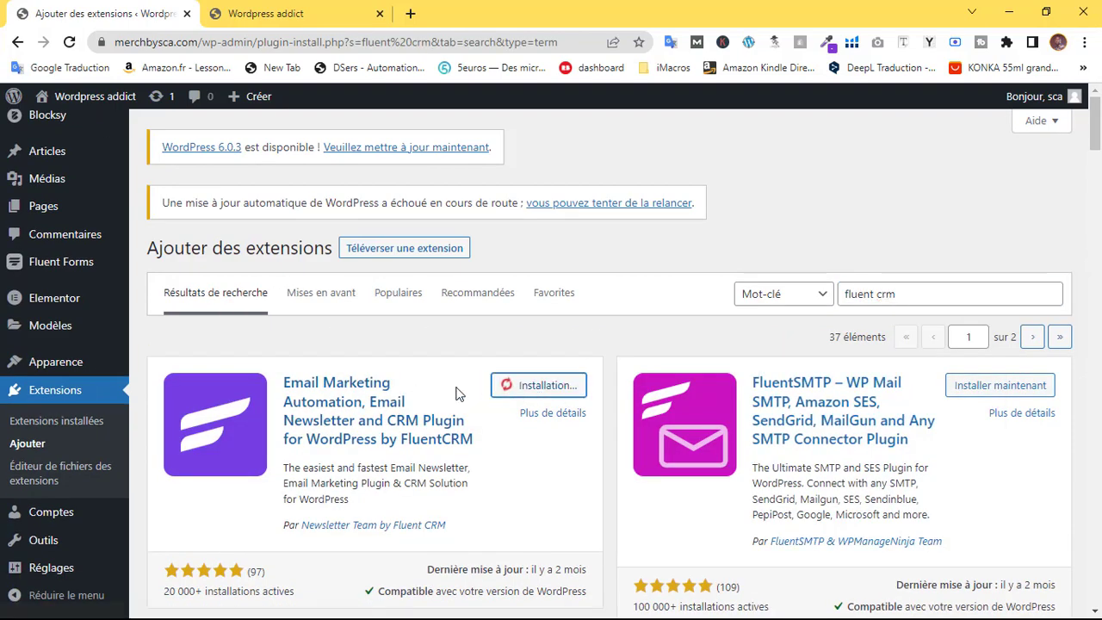
click(560, 386)
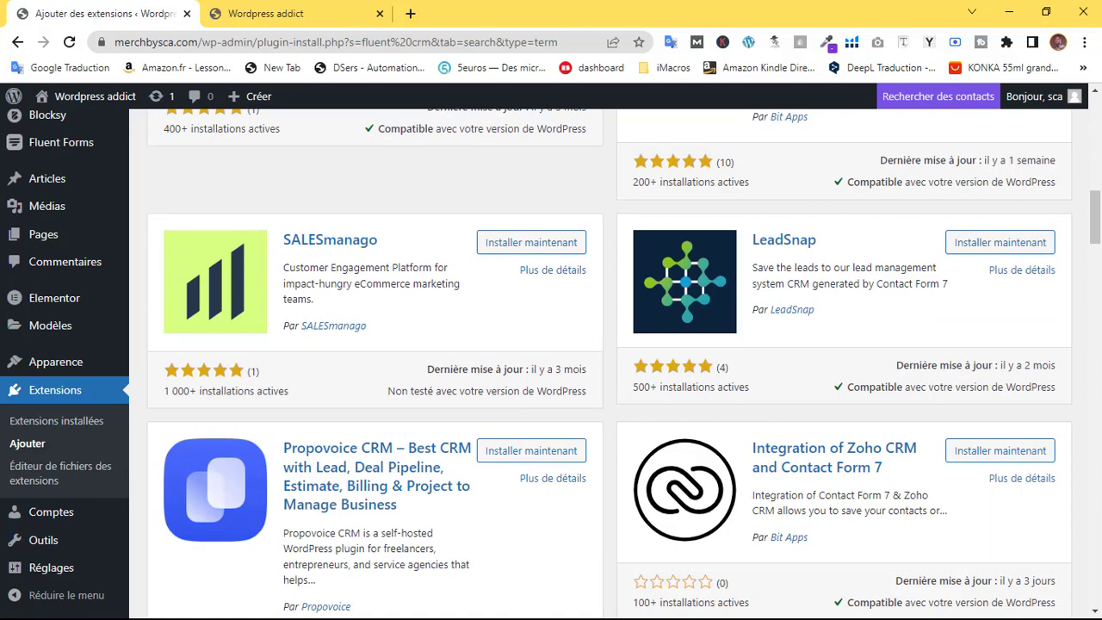
scroll(800, 248, up, 10)
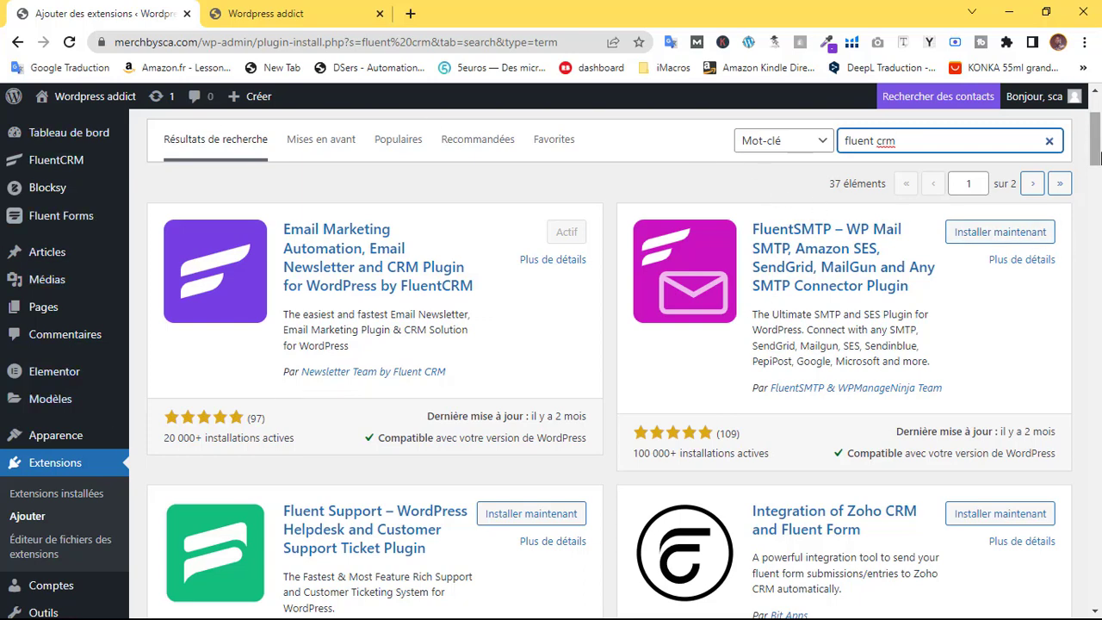
drag(1099, 148, 1101, 134)
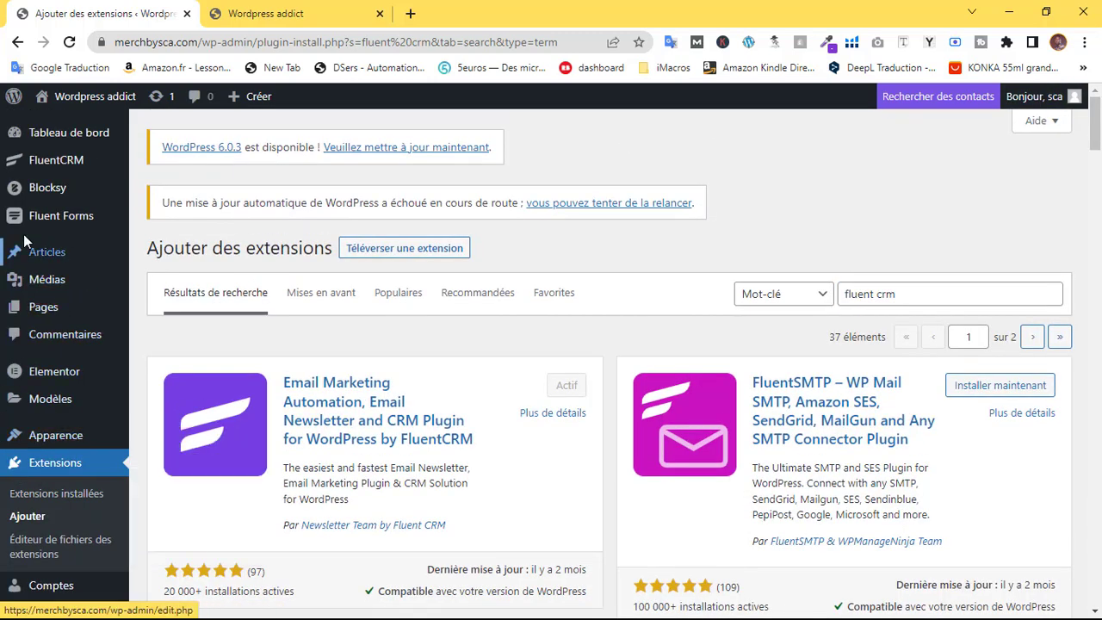
mouse_move(67, 219)
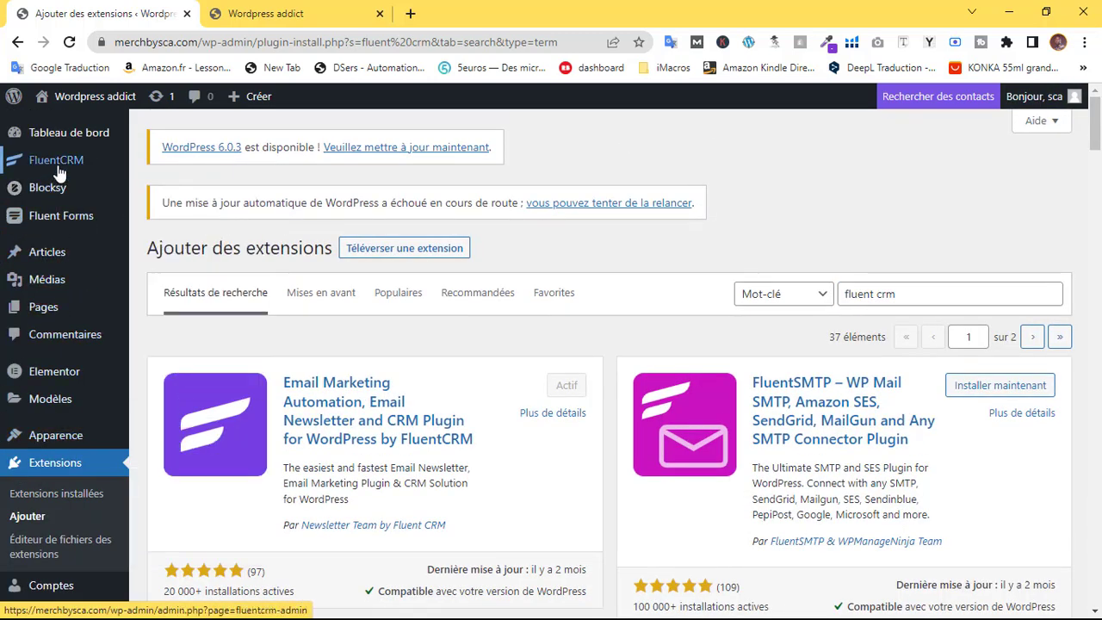
mouse_move(69, 169)
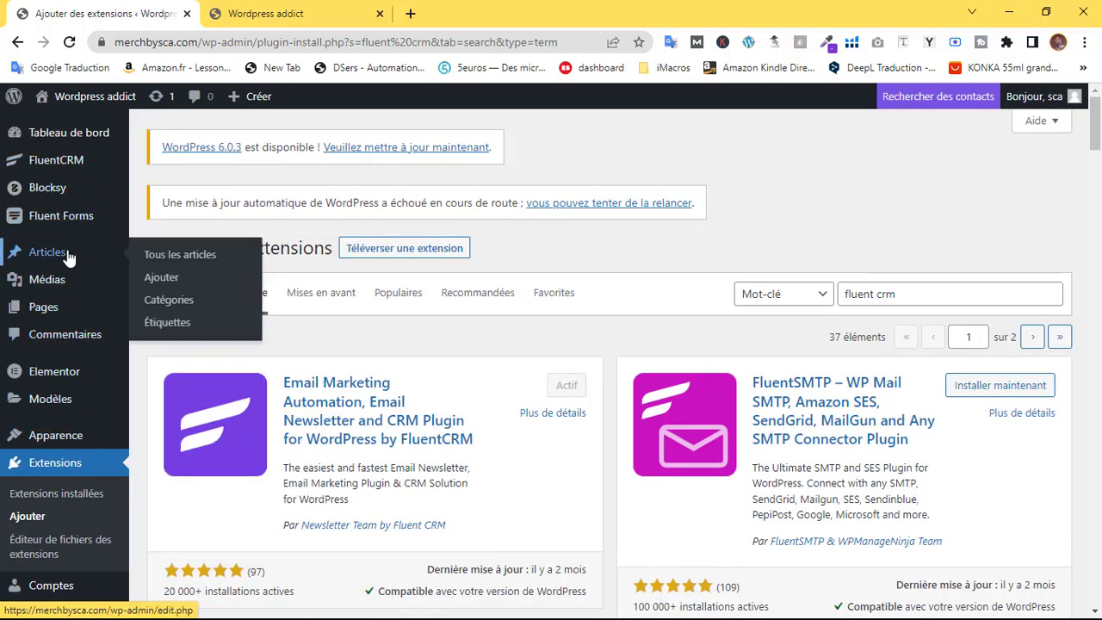
mouse_move(56, 277)
scroll(56, 277, down, 1)
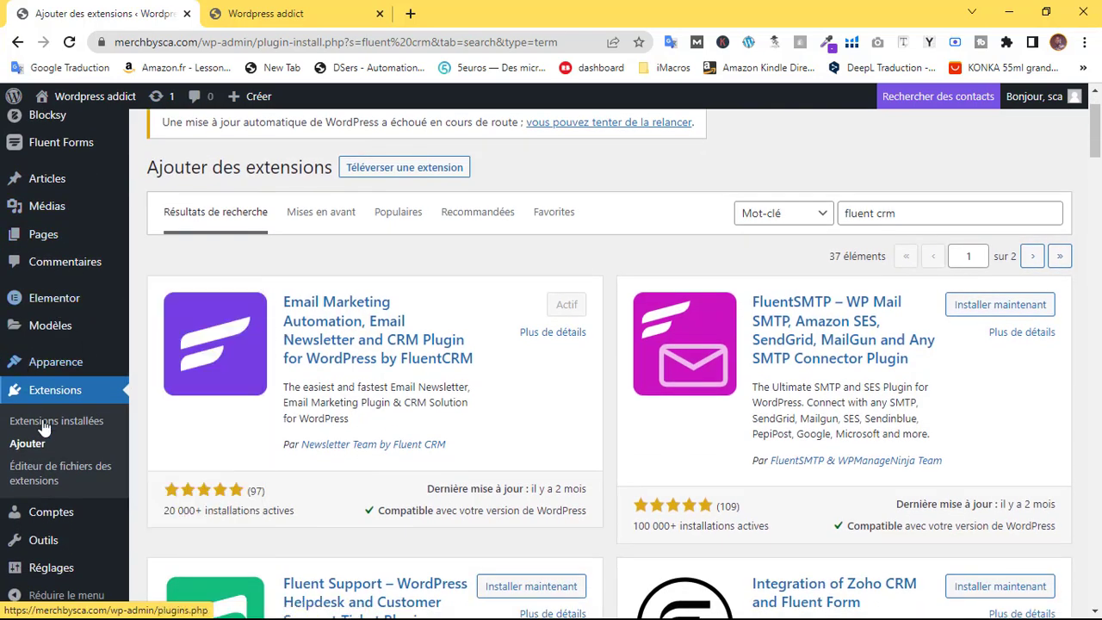
scroll(49, 408, down, 3)
scroll(43, 430, up, 4)
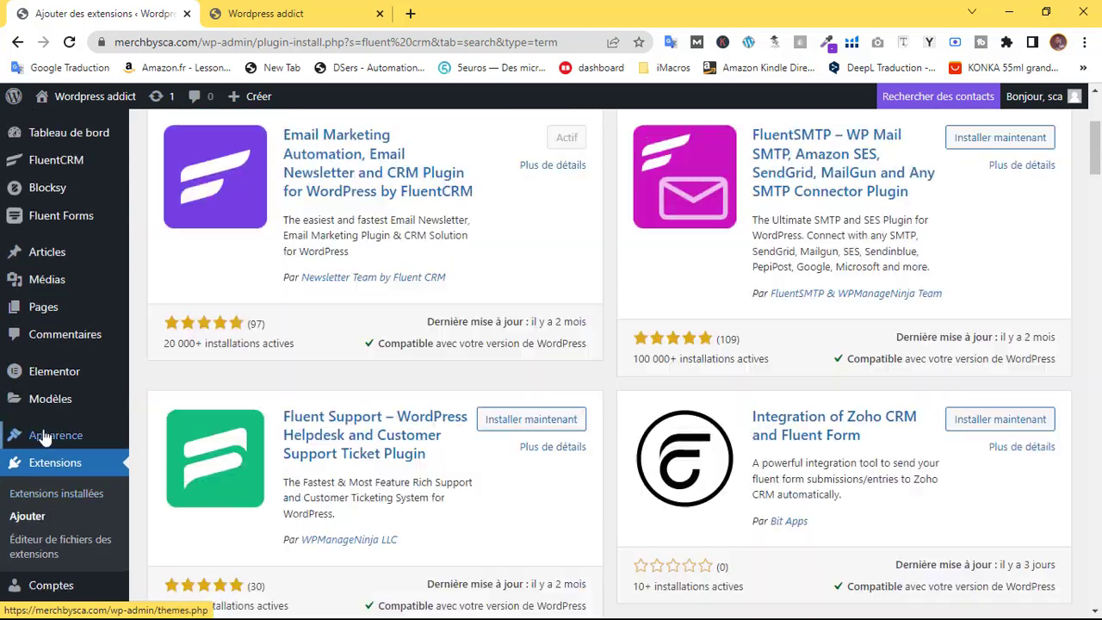
mouse_move(43, 430)
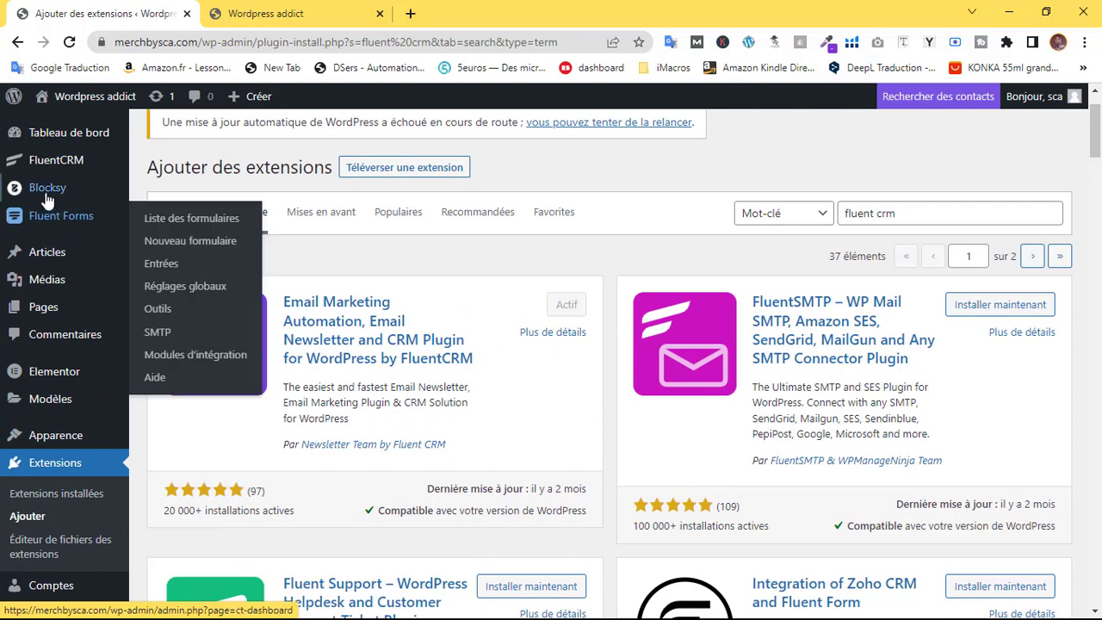
mouse_move(25, 166)
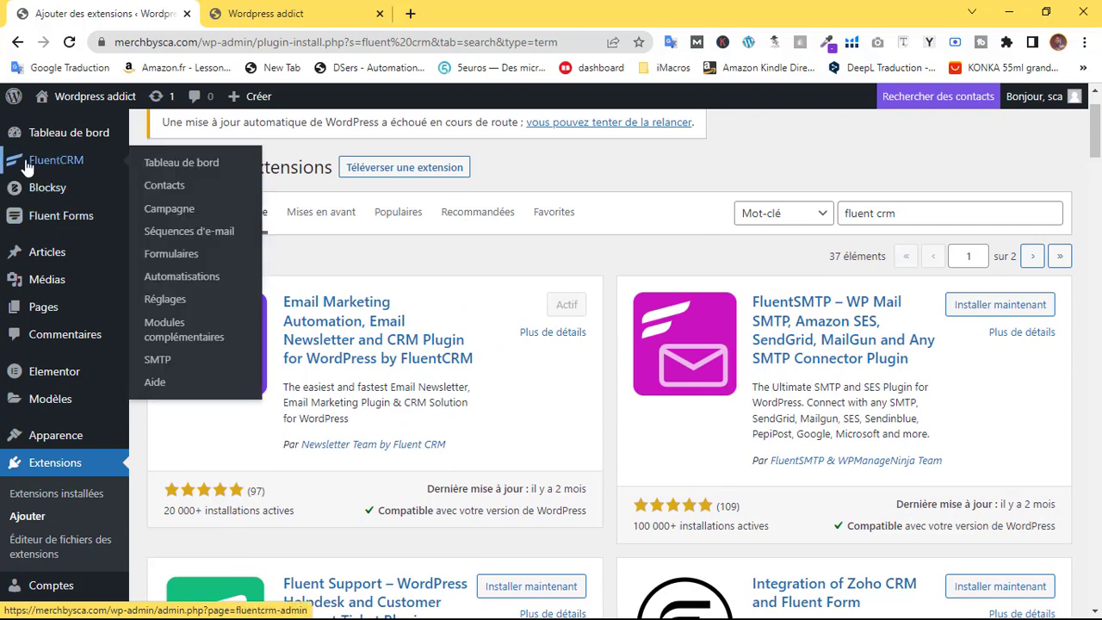
click(71, 221)
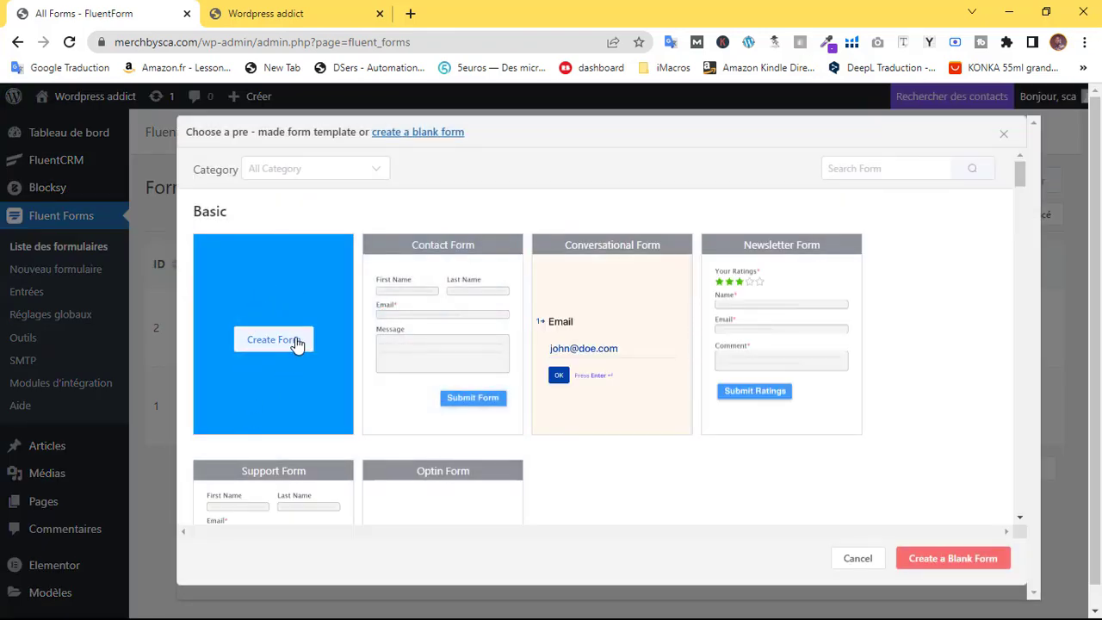
click(298, 342)
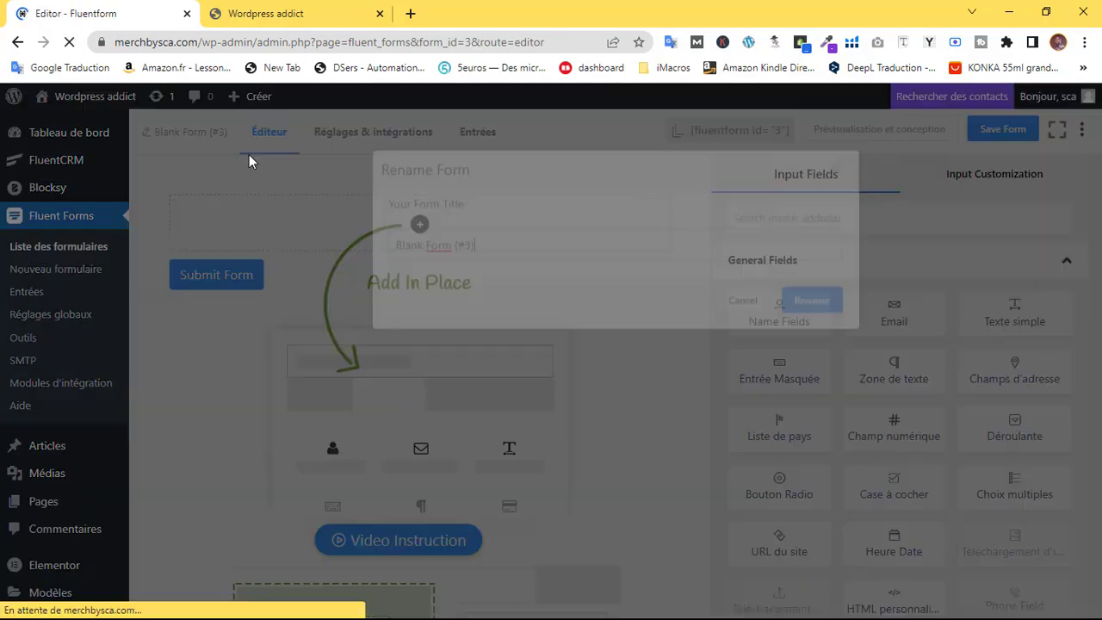
text(Ebook)
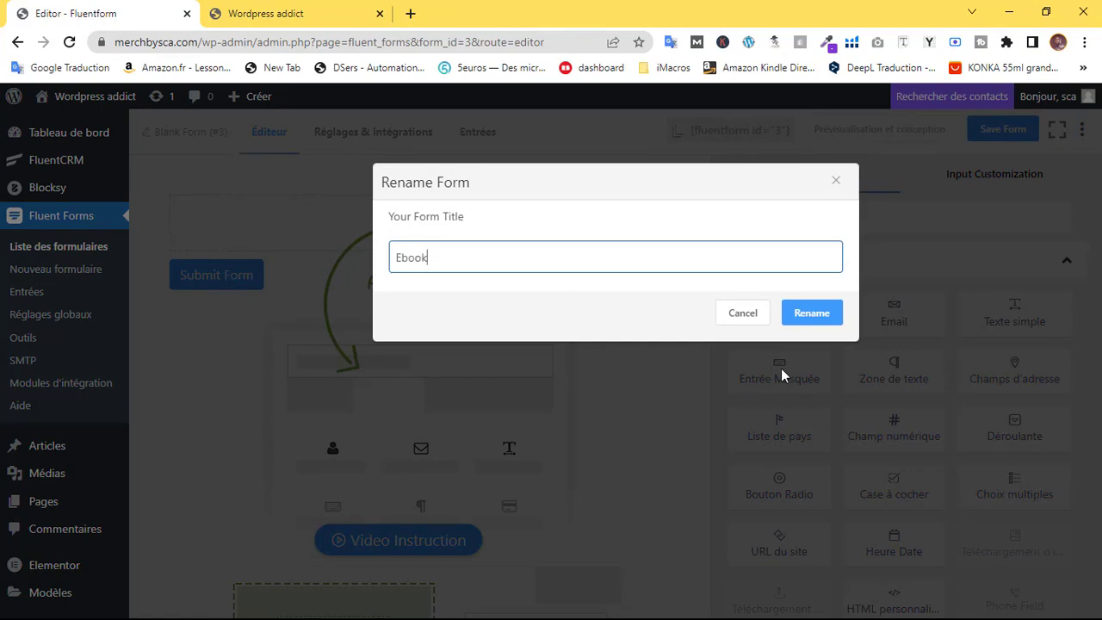
click(812, 313)
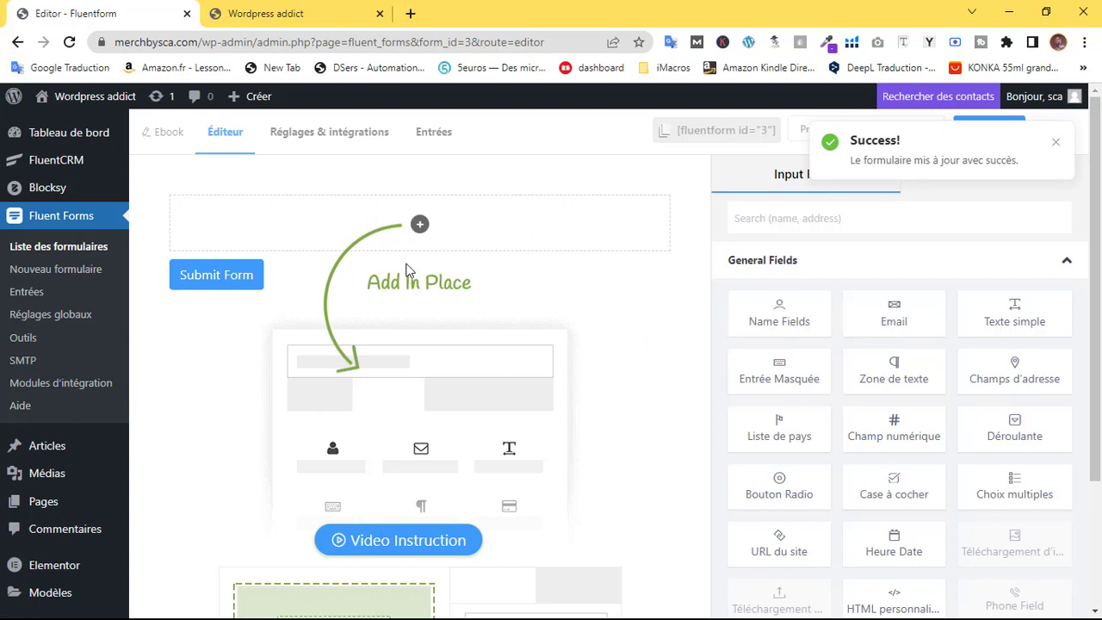
click(419, 226)
click(334, 342)
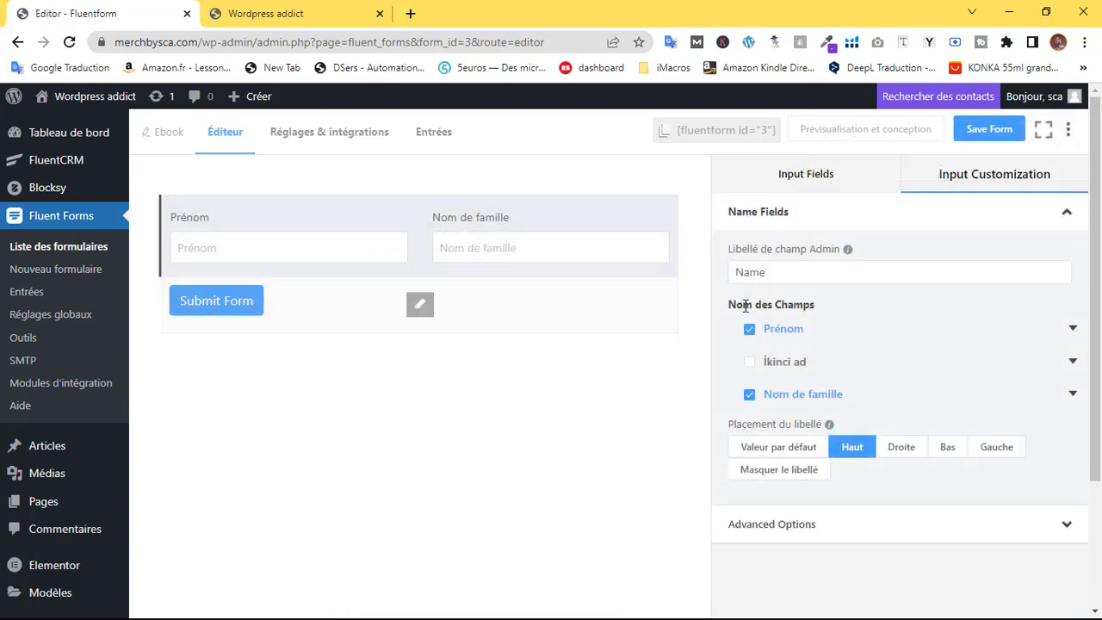
click(1073, 328)
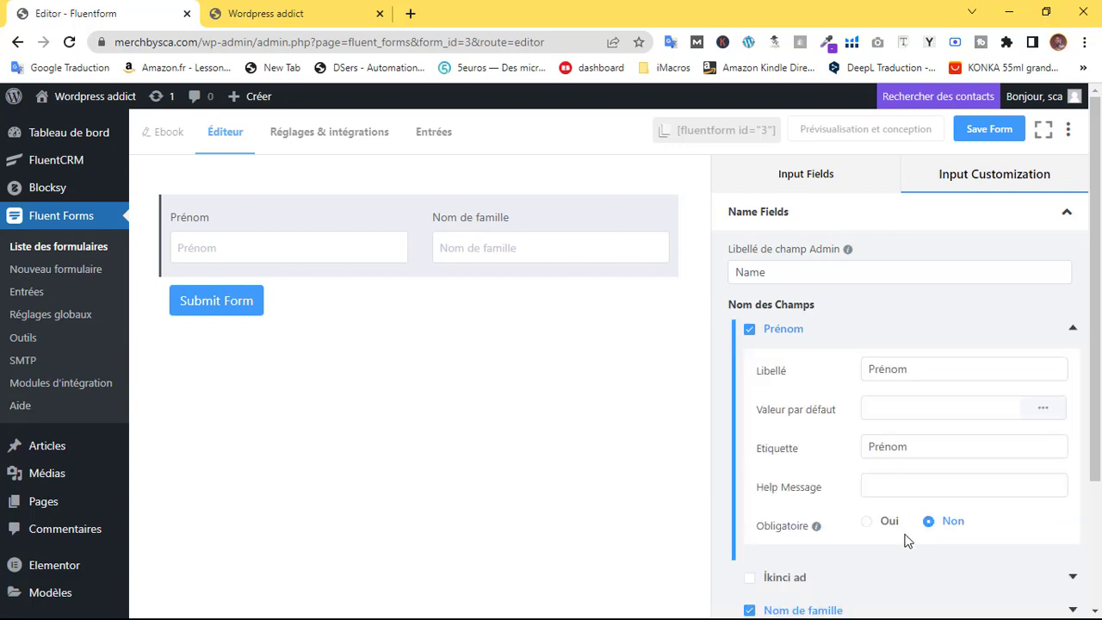
click(868, 521)
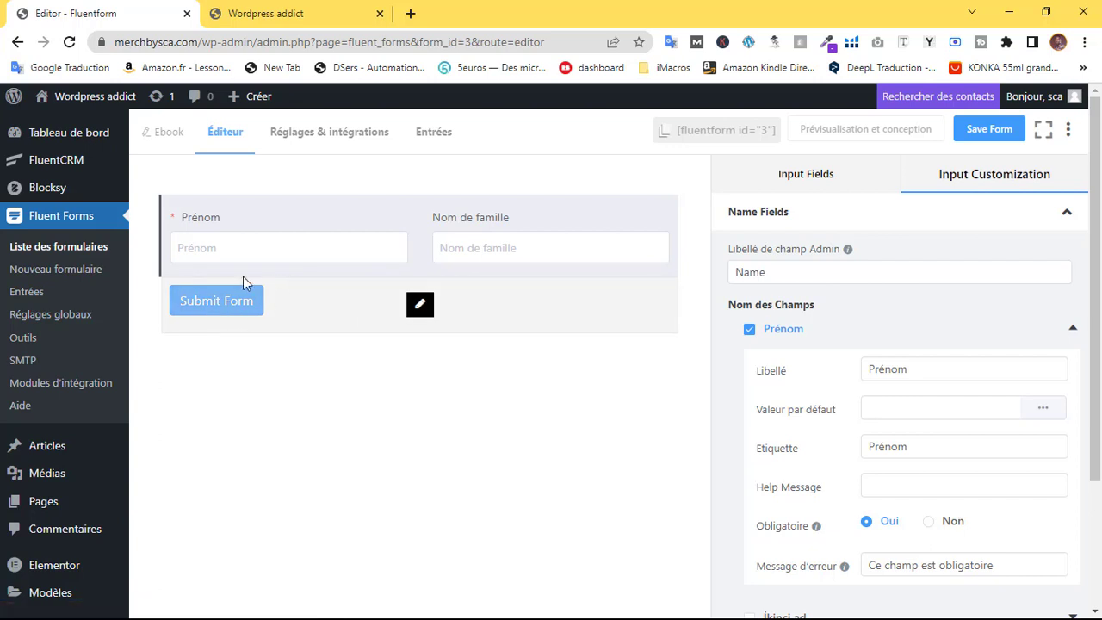
click(1075, 331)
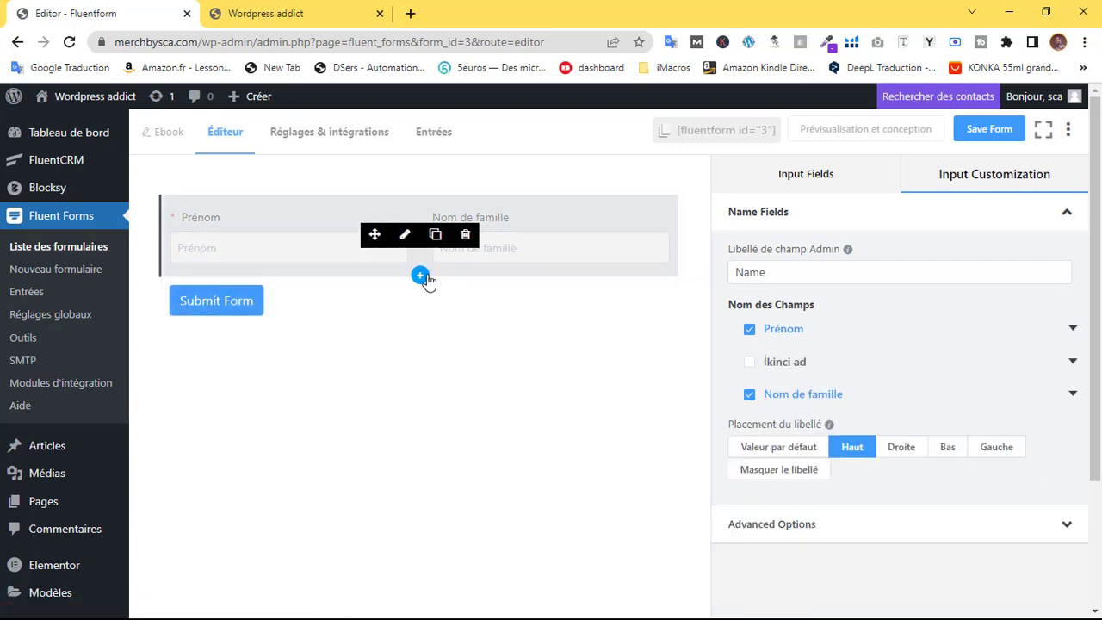
click(420, 274)
click(422, 394)
click(406, 332)
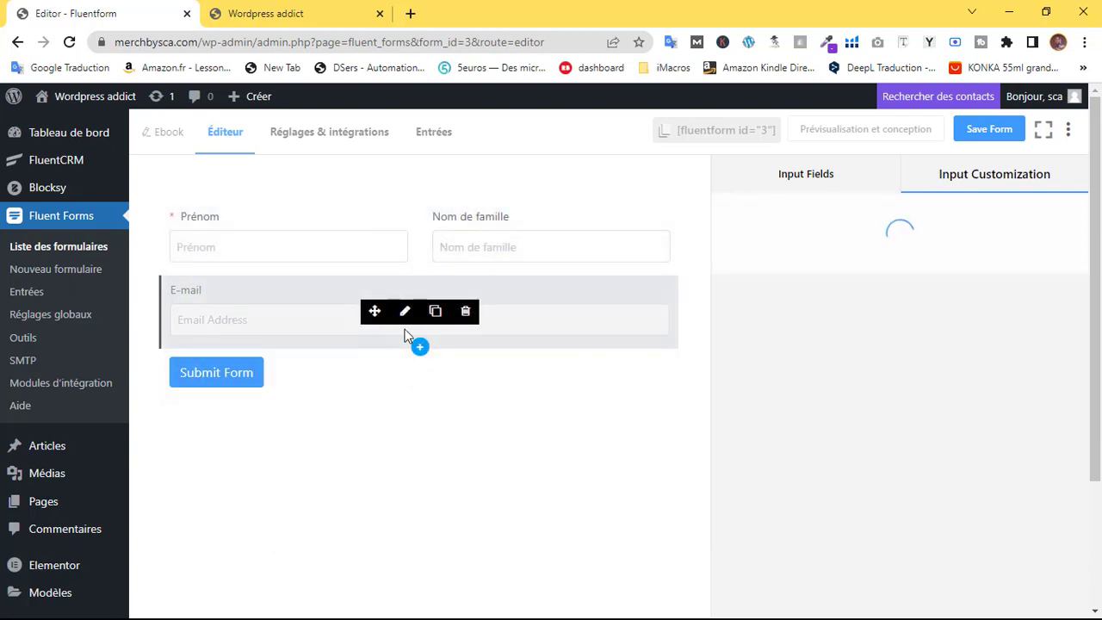
click(403, 311)
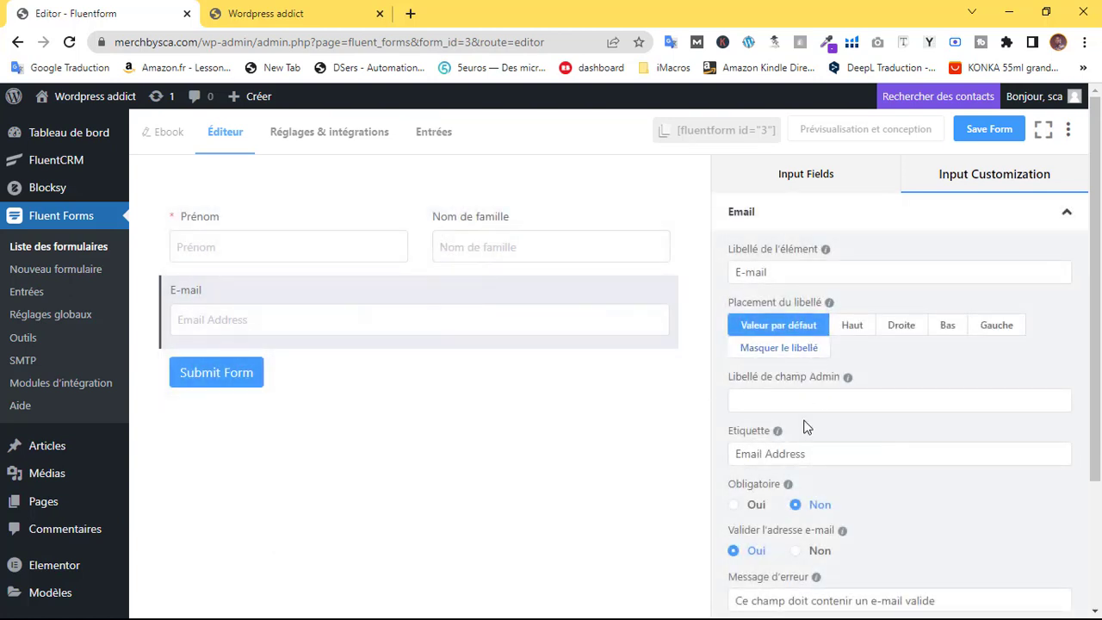
click(756, 506)
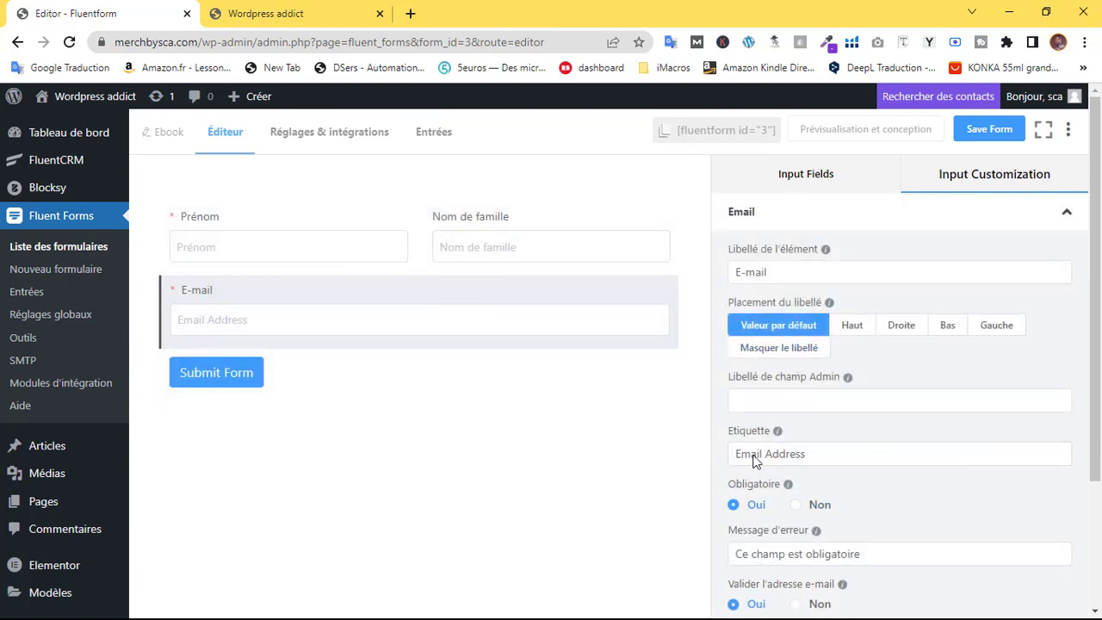
scroll(881, 453, down, 3)
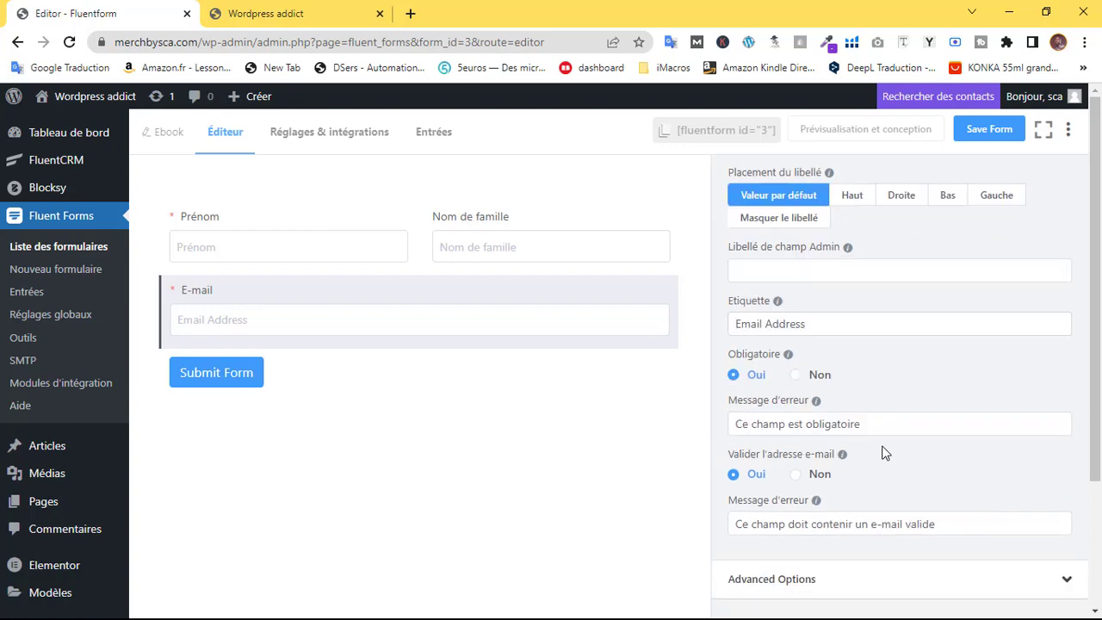
click(419, 346)
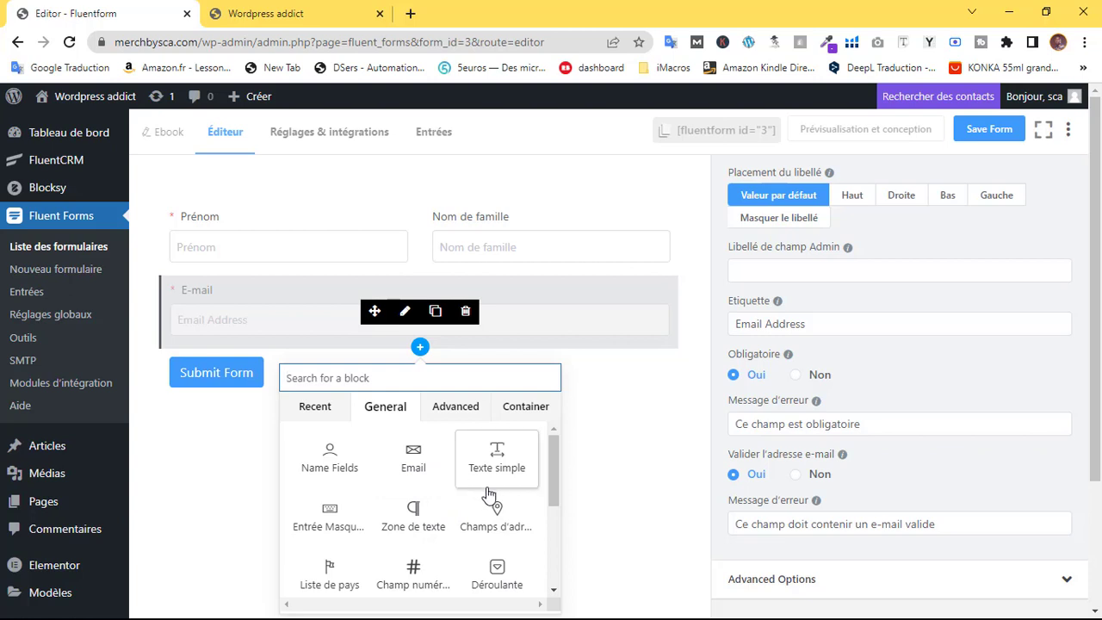
scroll(482, 493, down, 4)
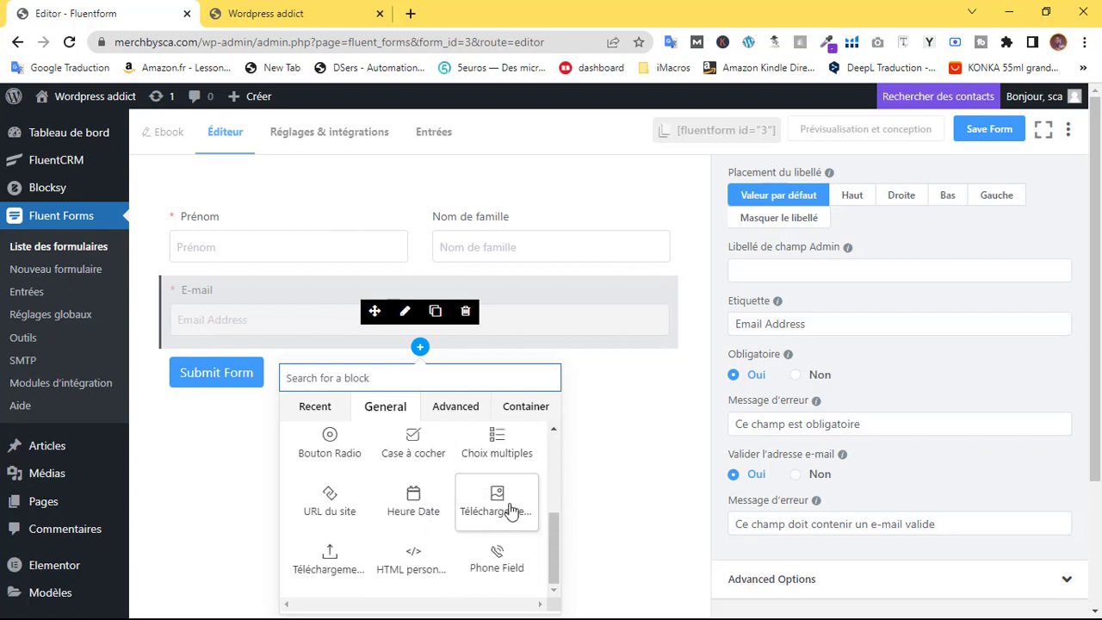
click(495, 564)
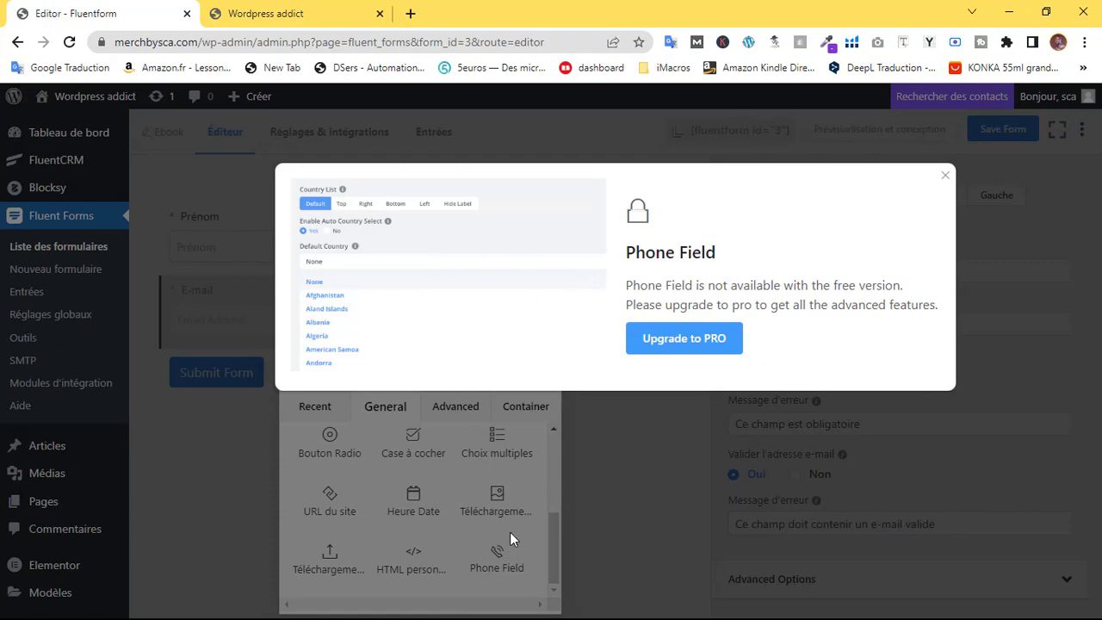
click(647, 414)
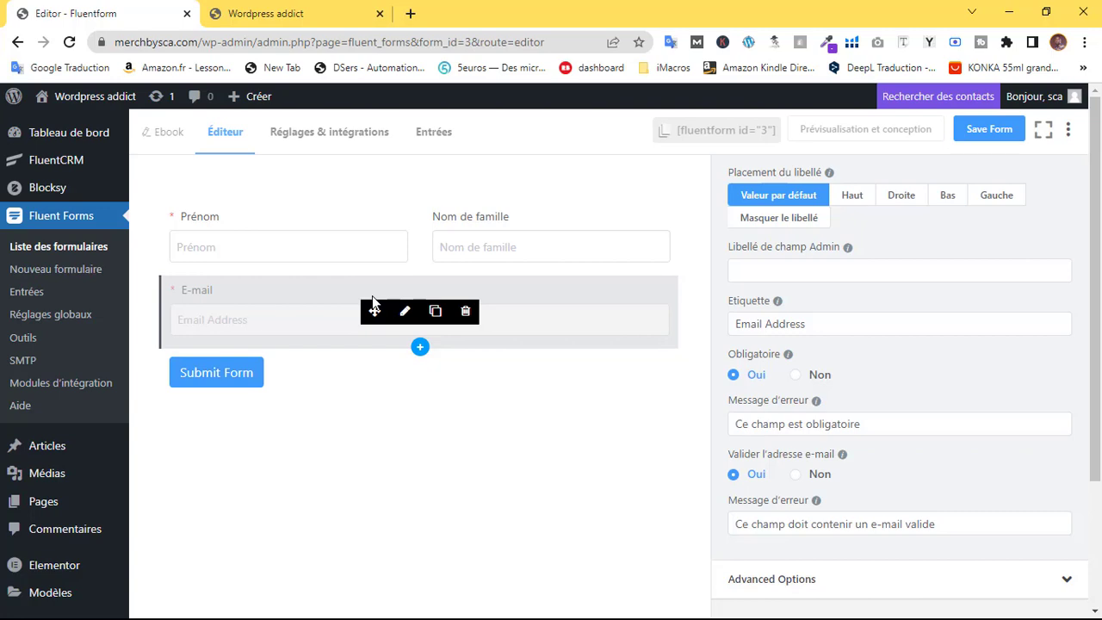
click(421, 347)
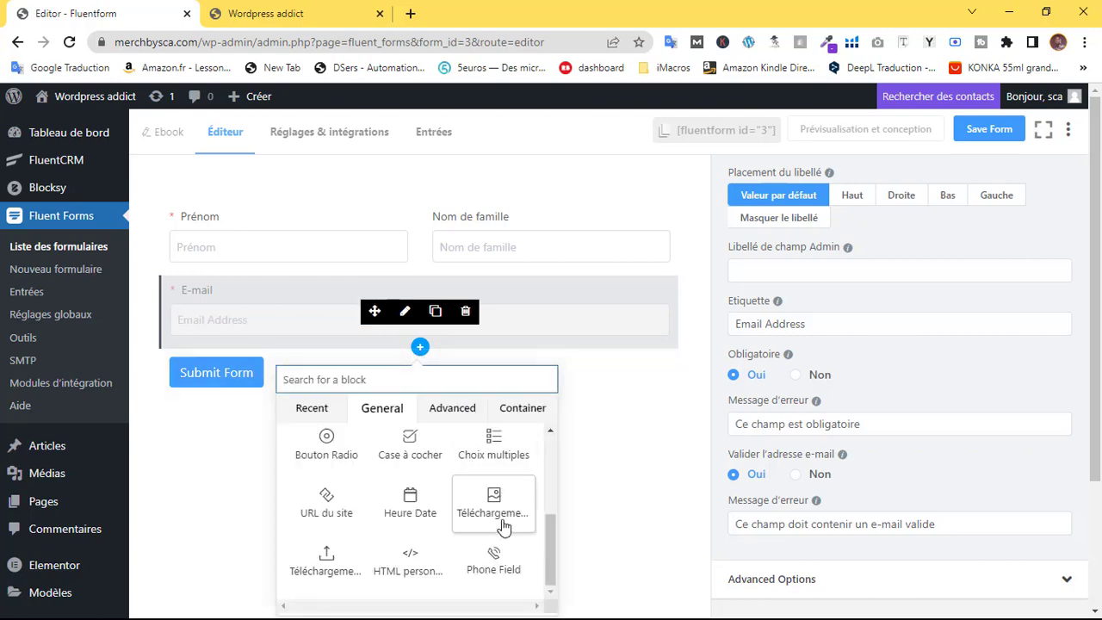
click(506, 561)
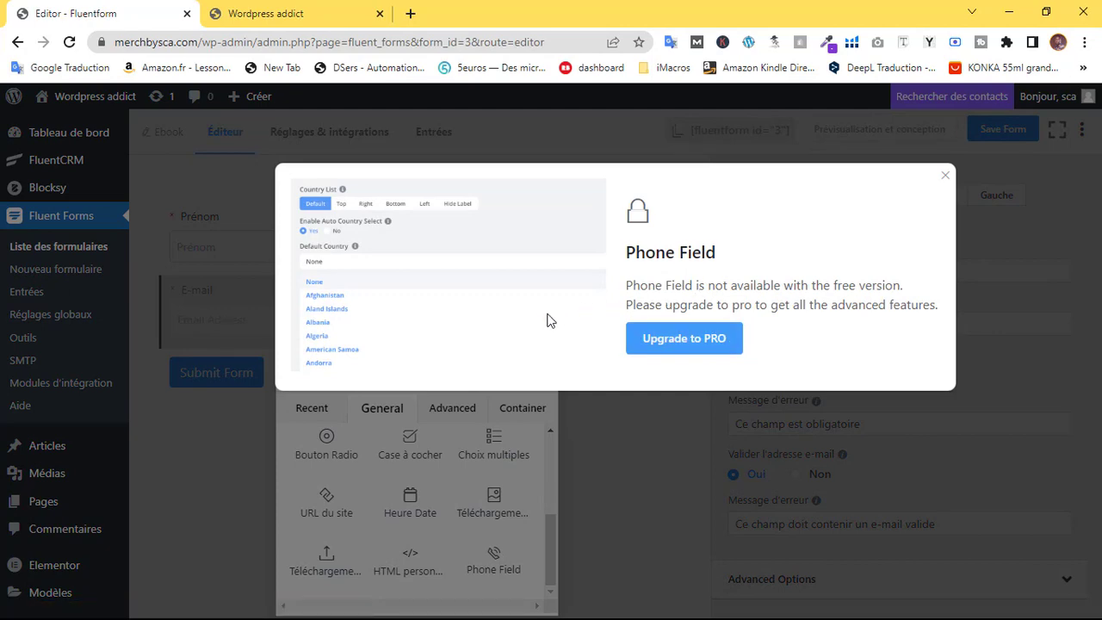
click(650, 415)
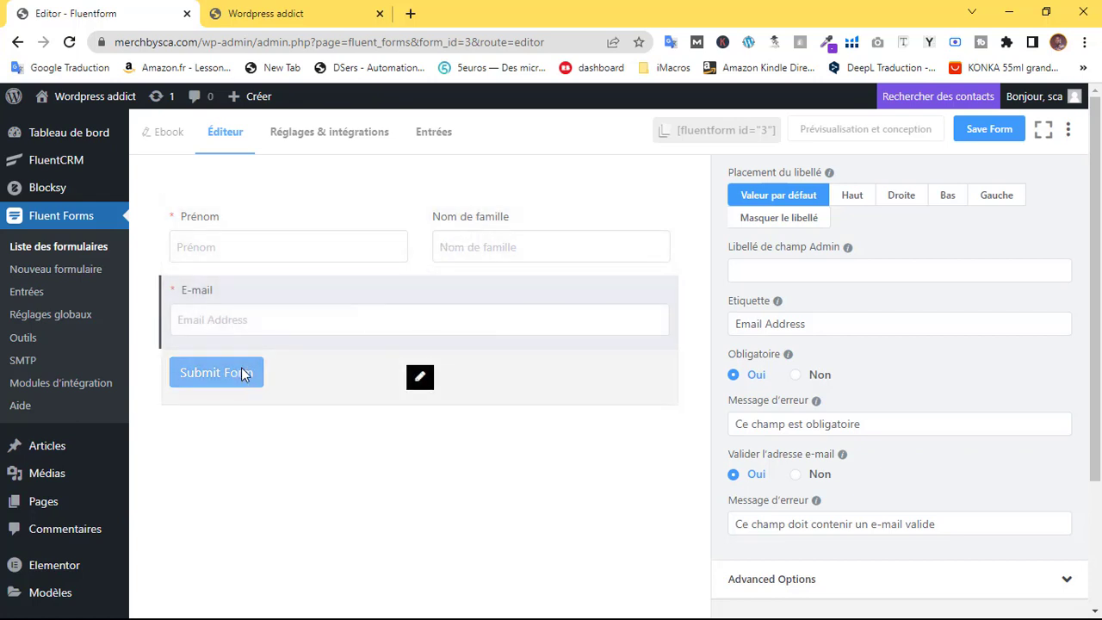
Make the submit button Grand, relabel it 'Télécharger l'ebook', and save the form
click(419, 381)
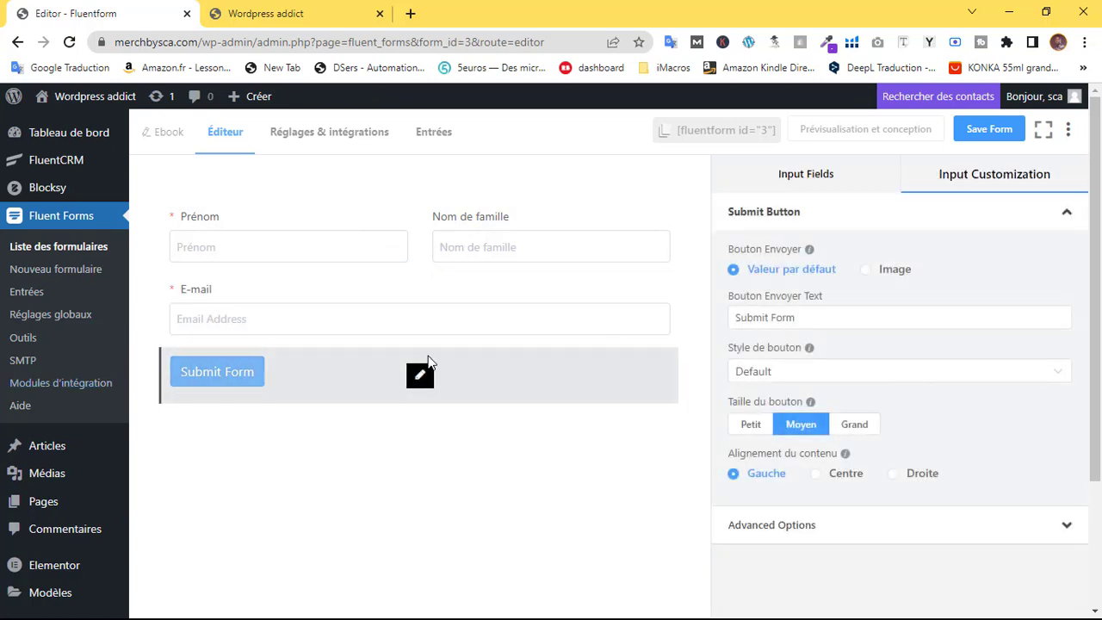
click(848, 425)
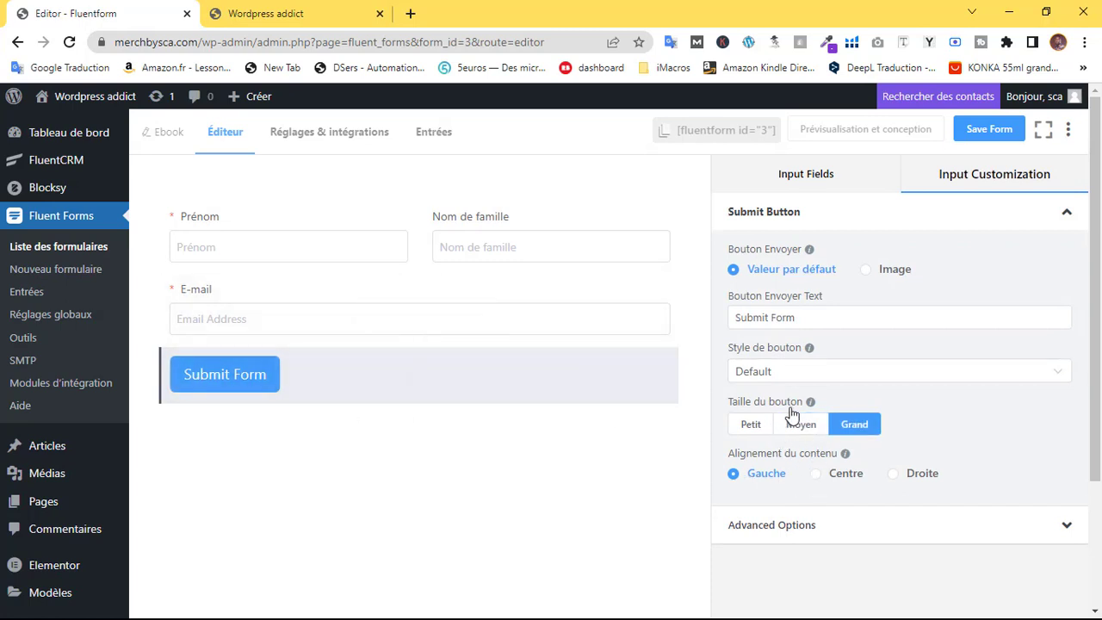
drag(808, 321, 744, 316)
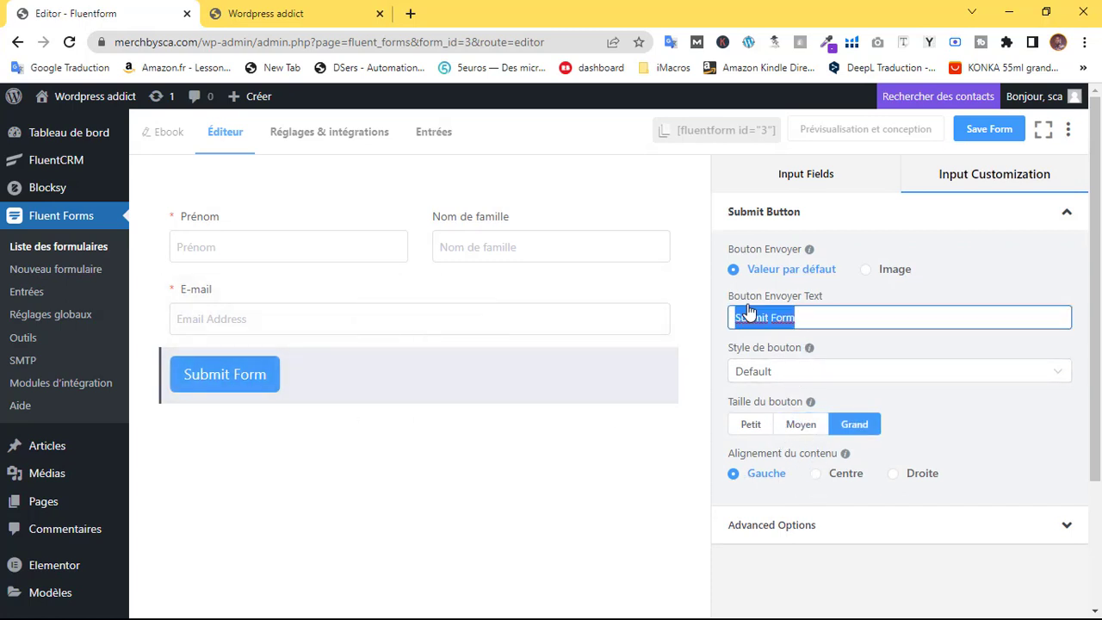
text(Télécharger l'ebook)
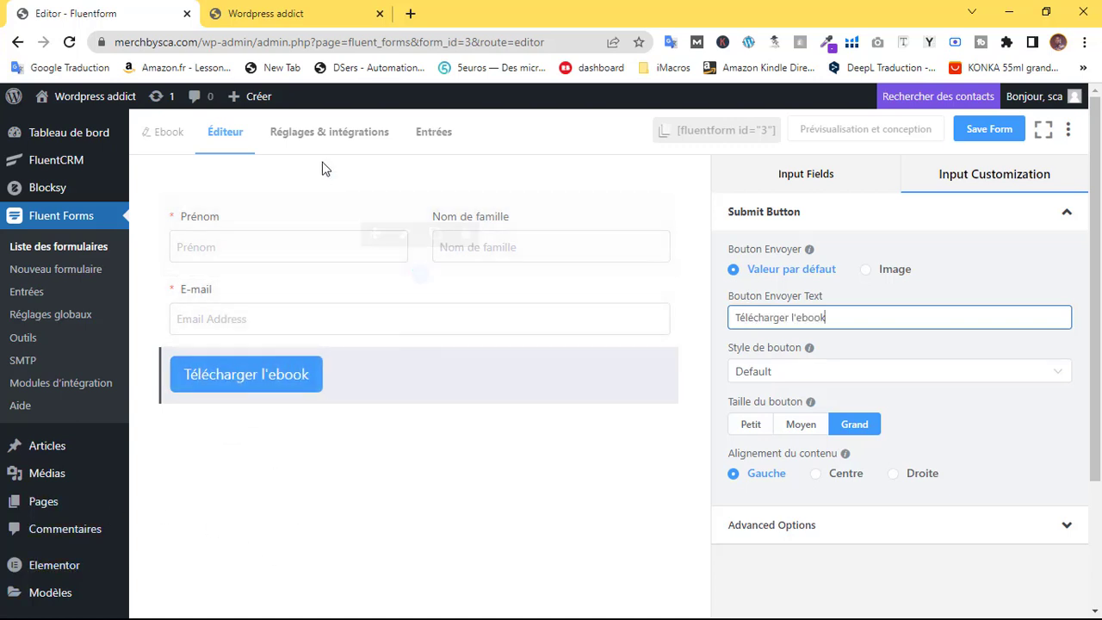
click(329, 134)
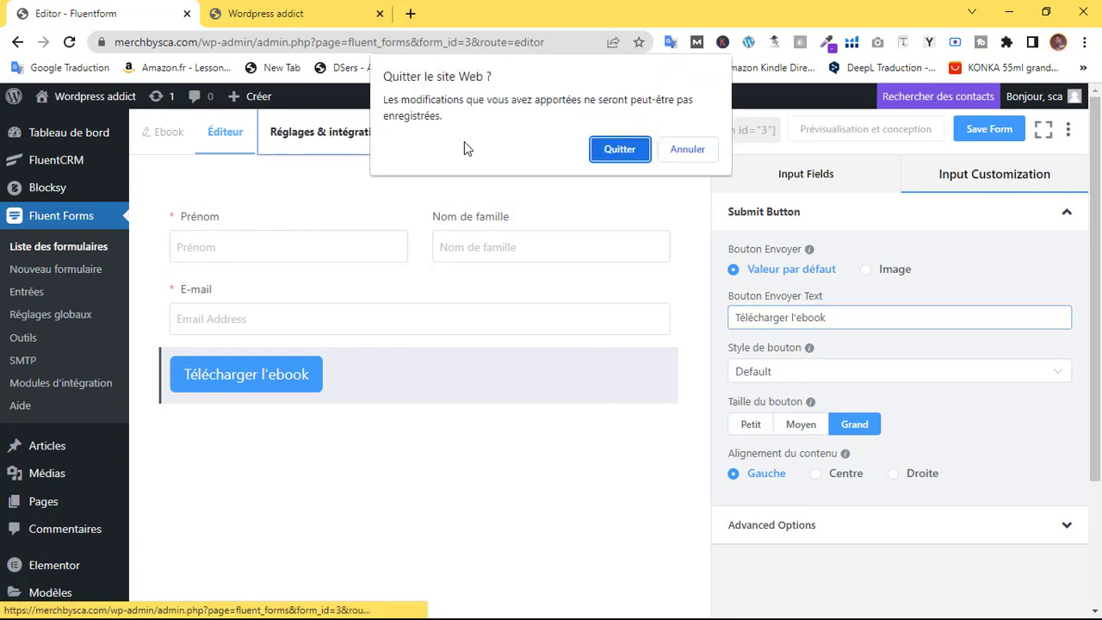
click(687, 149)
click(986, 129)
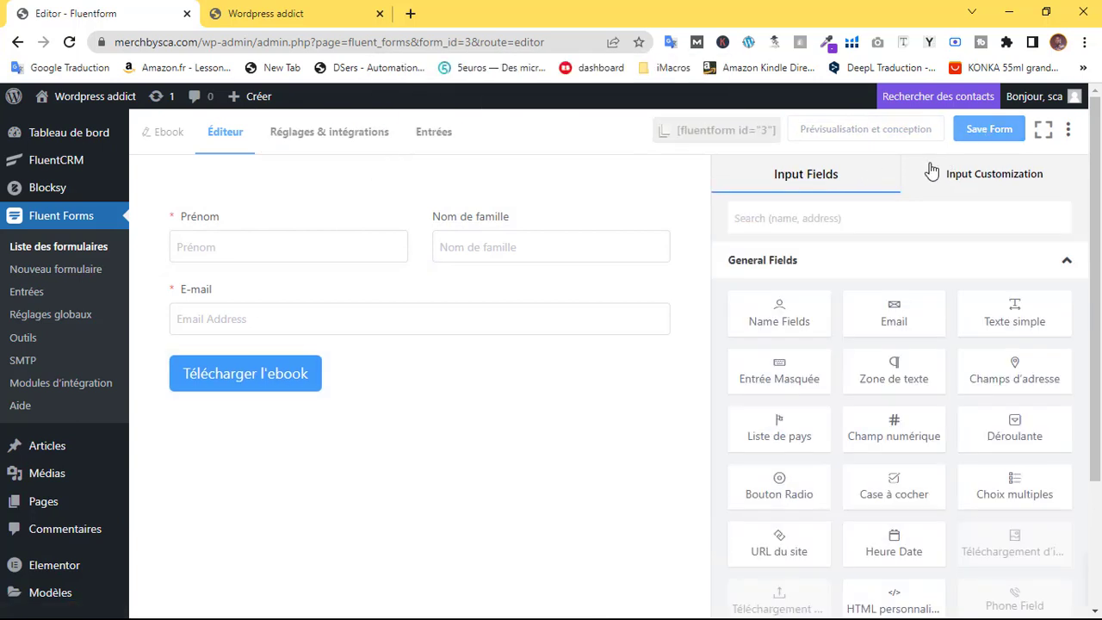
Review the form options and confirmation message, then go to E-mail des notifications
click(343, 138)
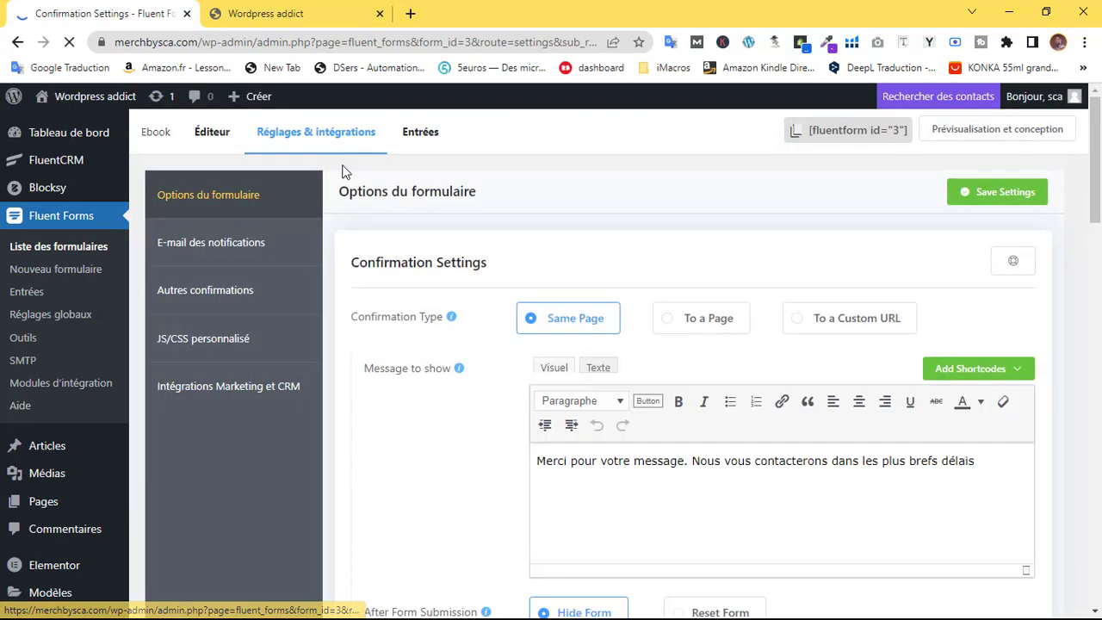
scroll(633, 331, down, 3)
scroll(641, 353, up, 2)
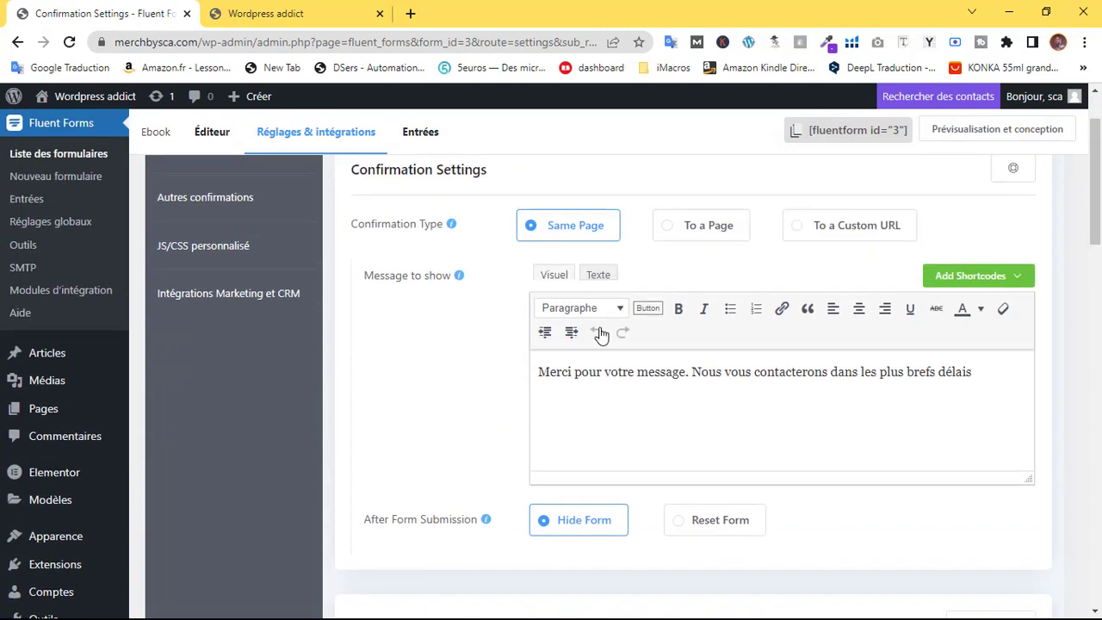
drag(646, 372, 588, 381)
click(951, 375)
click(634, 379)
scroll(438, 359, up, 1)
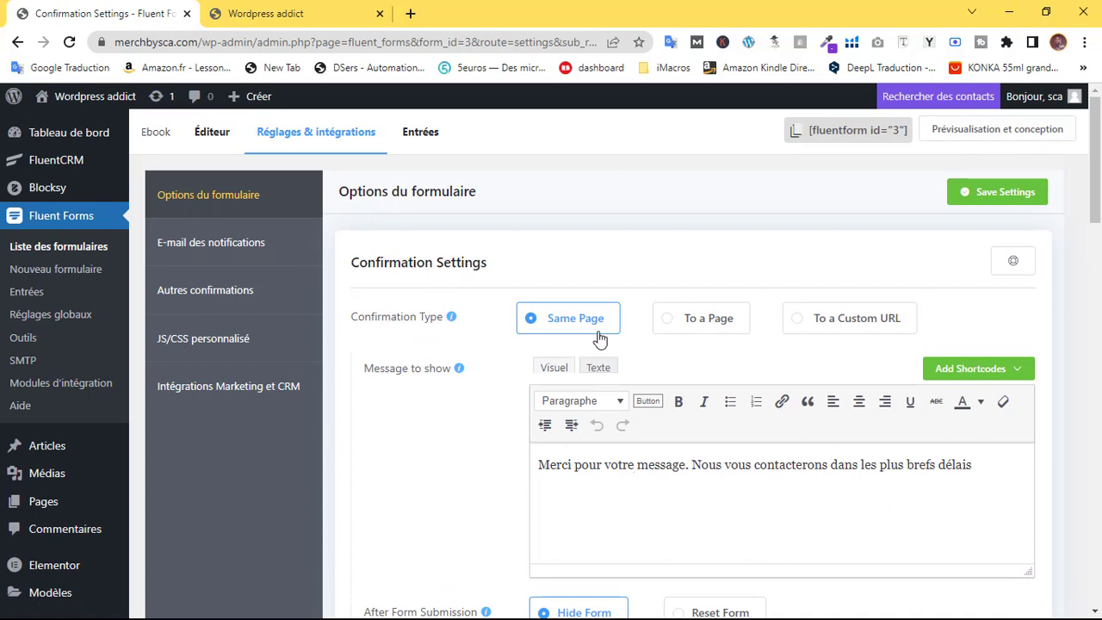
scroll(599, 340, down, 3)
scroll(606, 332, up, 3)
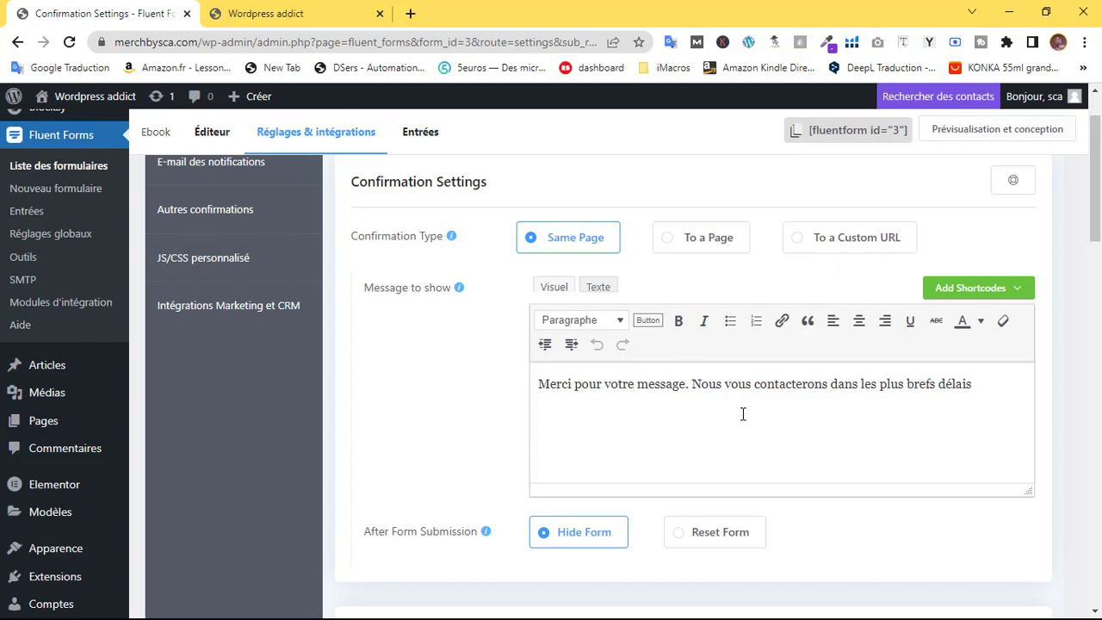
scroll(679, 413, down, 4)
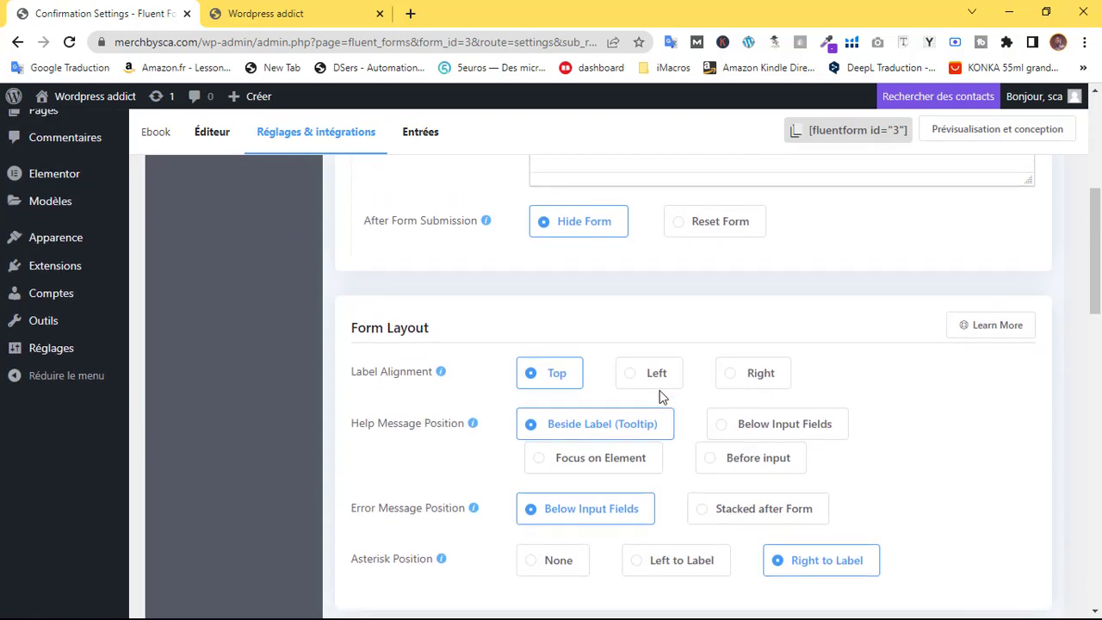
scroll(659, 394, up, 5)
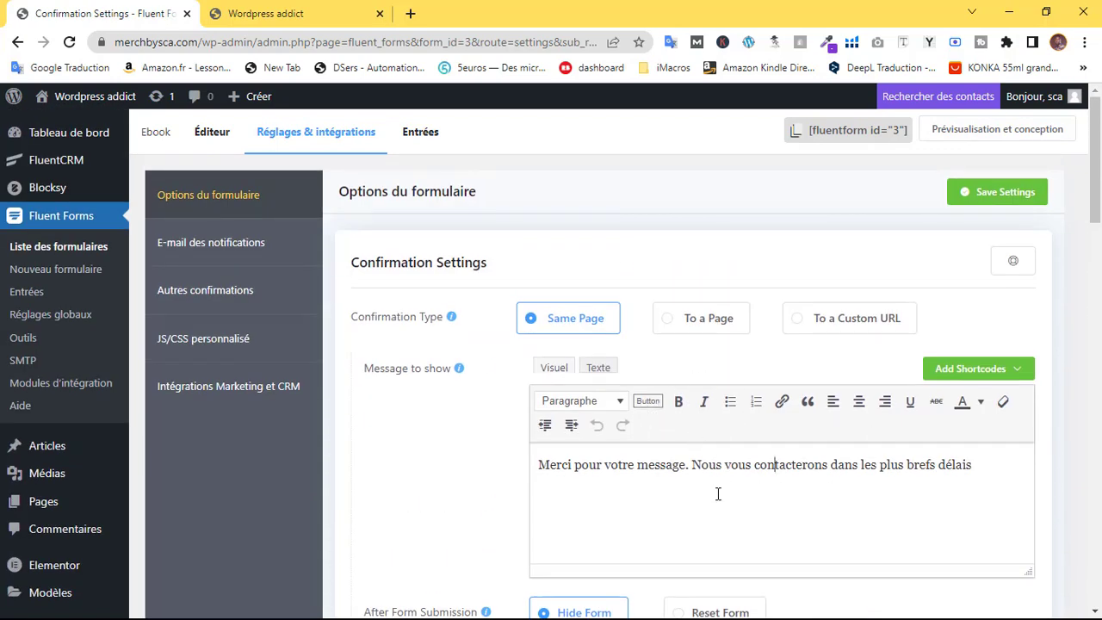
scroll(551, 357, down, 6)
scroll(232, 250, up, 6)
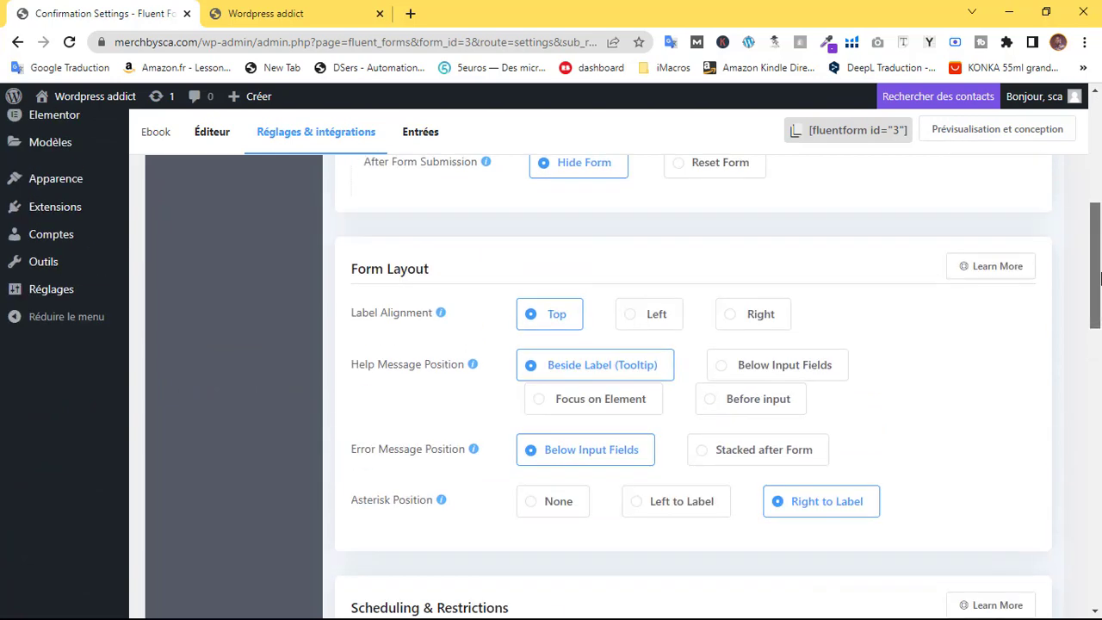
click(230, 257)
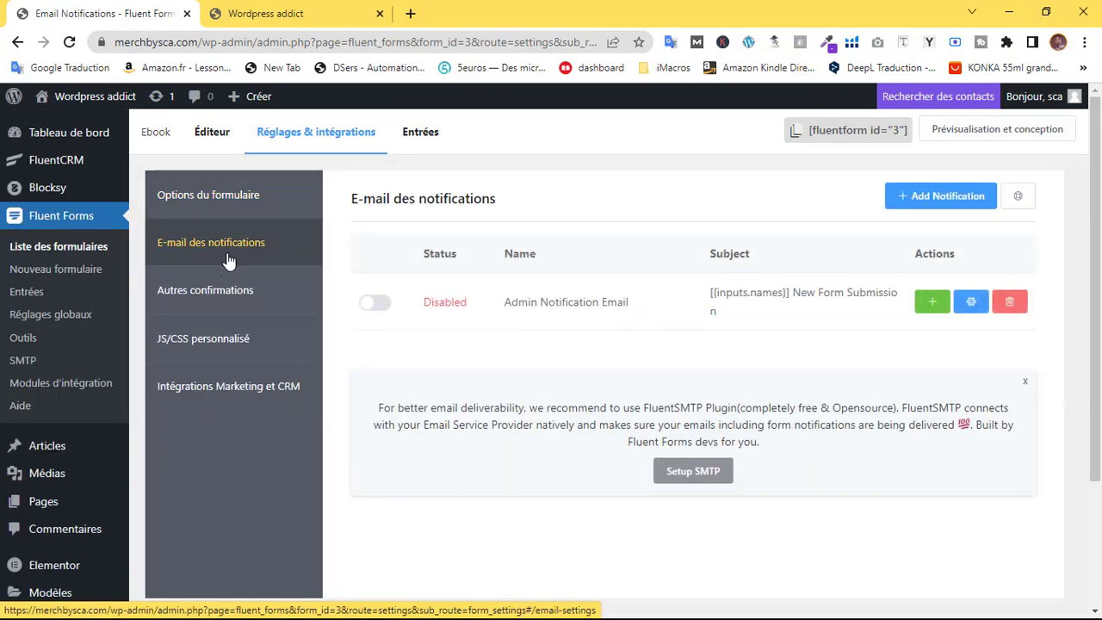
Enable the Ebook form's Admin Notification Email and rename it Notif
click(378, 303)
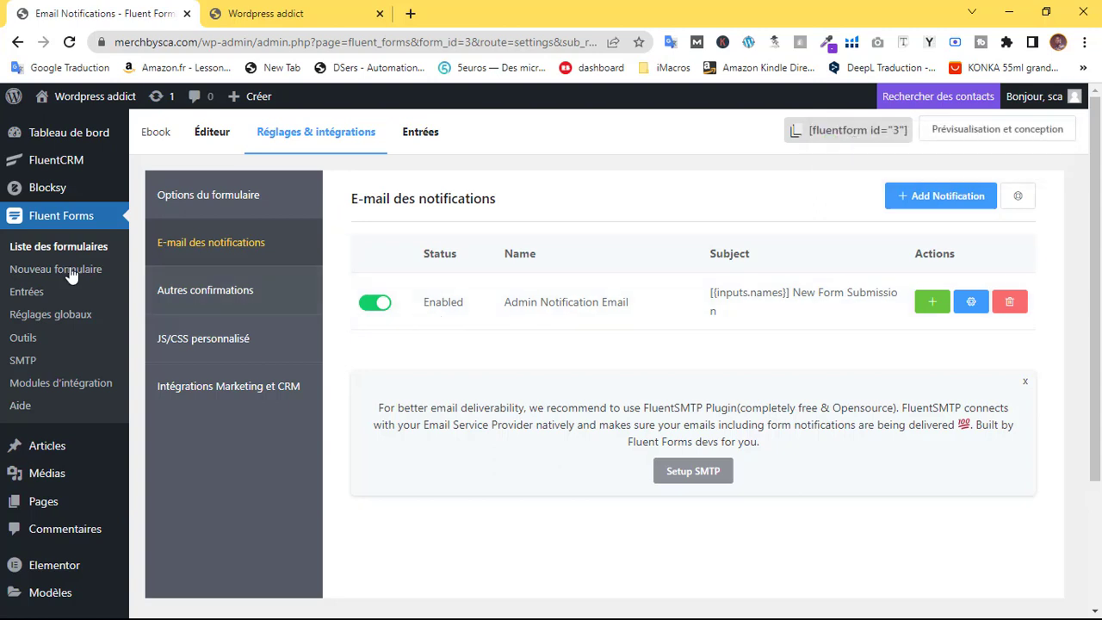
click(971, 308)
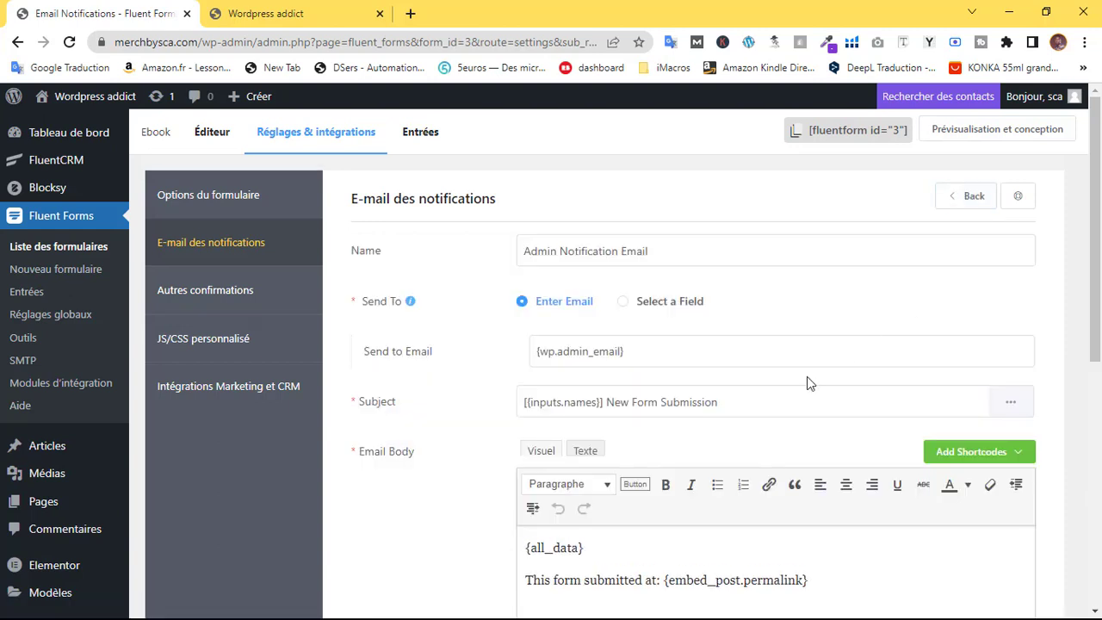
click(684, 388)
click(603, 251)
drag(547, 252, 726, 252)
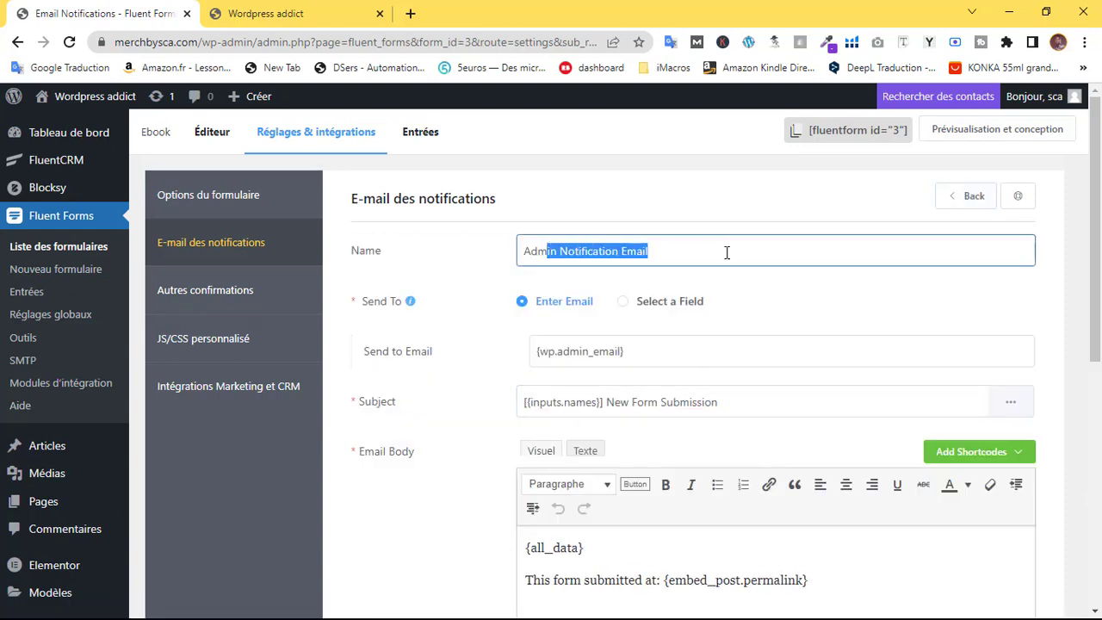
click(681, 249)
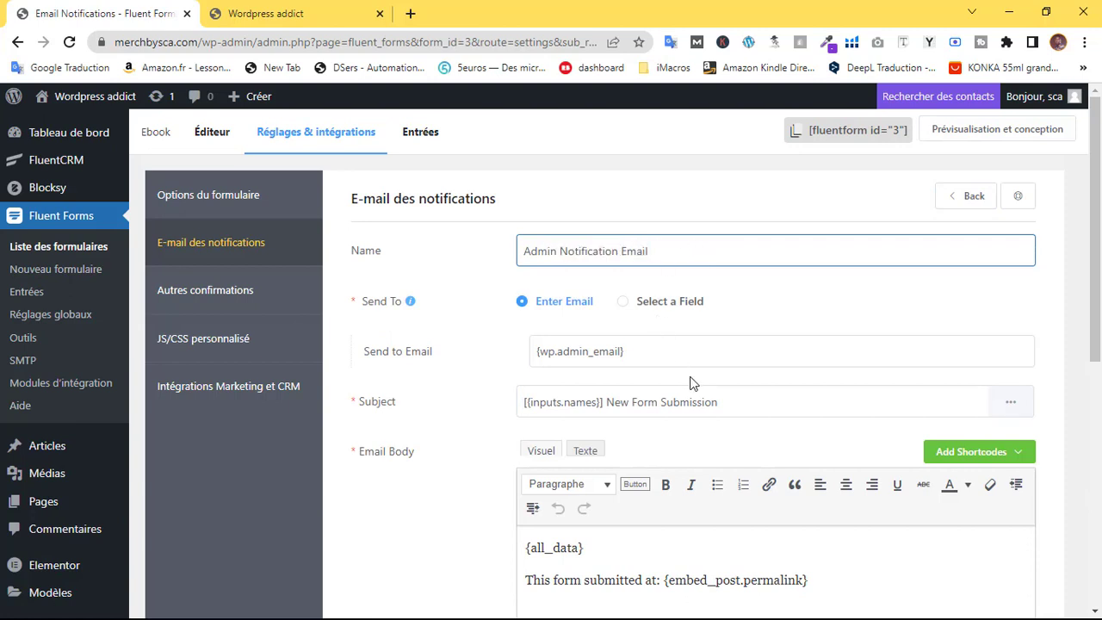
Replace the admin recipient address with your own e-mail address
scroll(590, 281, down, 1)
drag(647, 273, 470, 285)
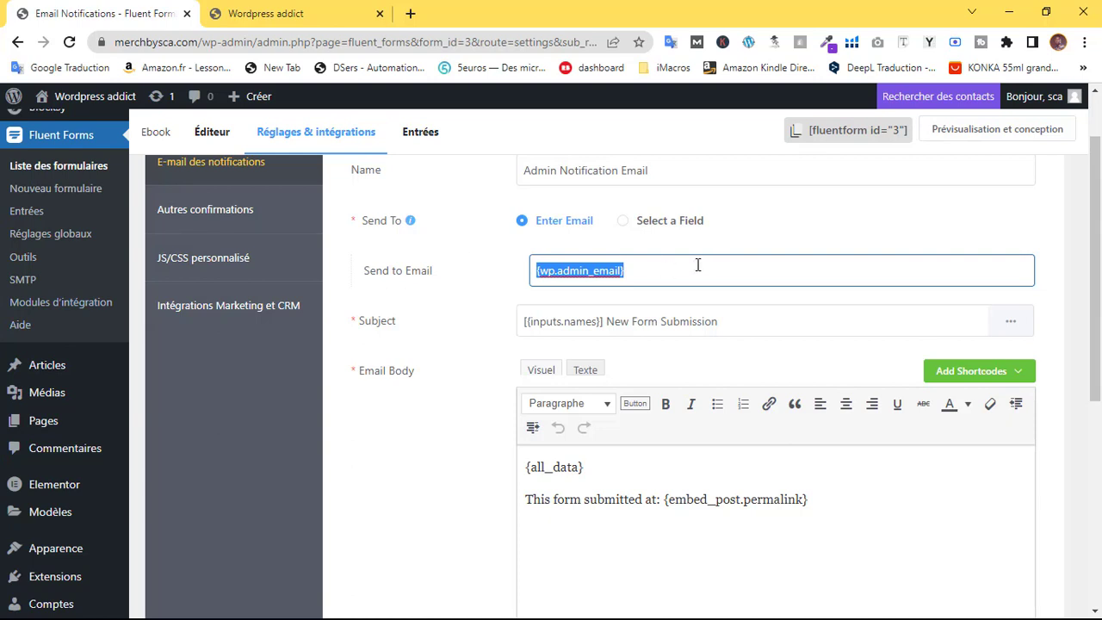
drag(677, 266, 370, 270)
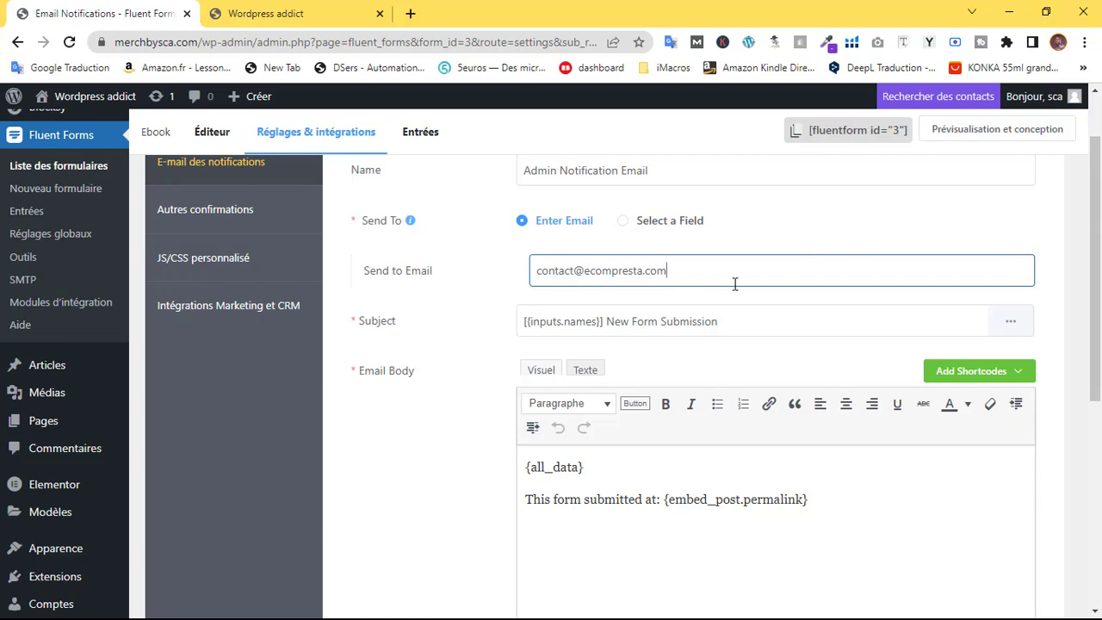
click(473, 303)
drag(674, 275, 362, 290)
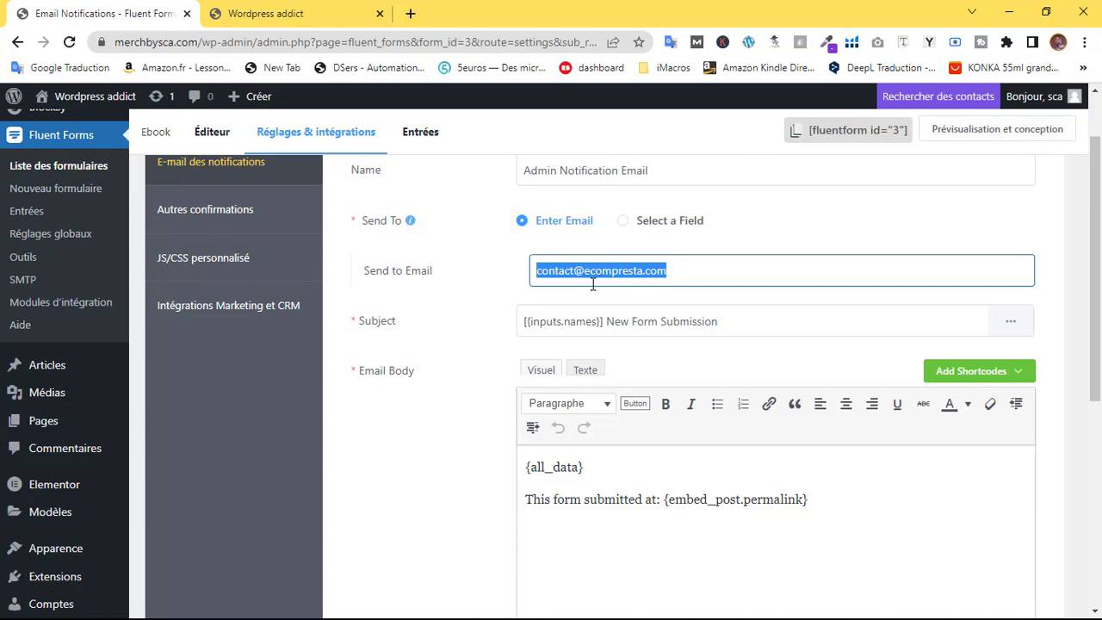
text(s)
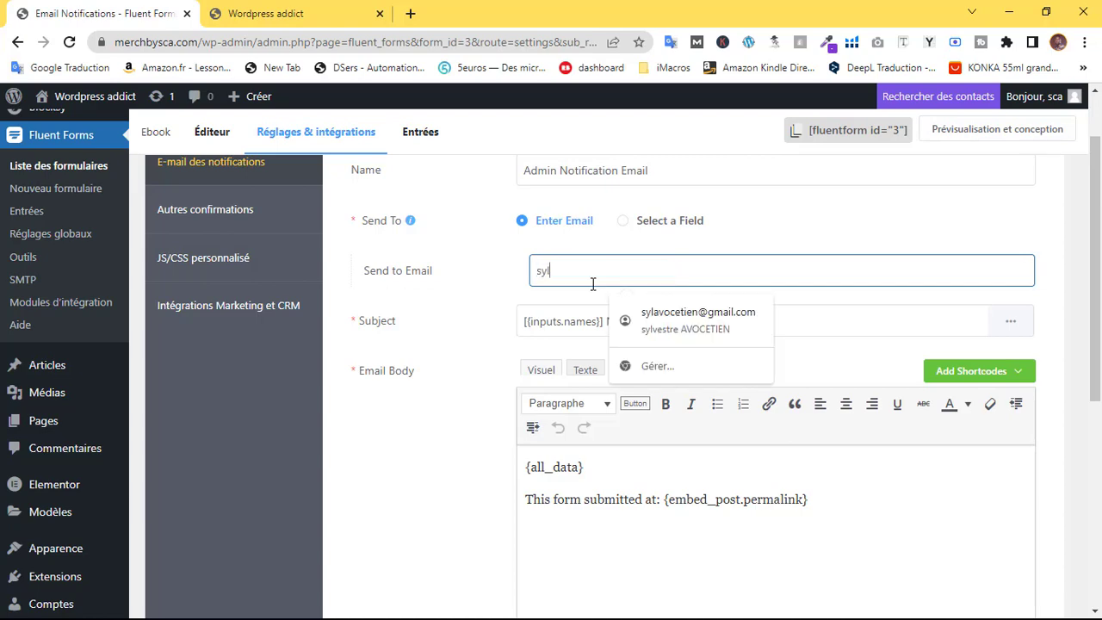
text(yl)
click(680, 319)
Keep the 'New Form Submission' subject unchanged and begin editing the e-mail body
scroll(605, 347, up, 1)
scroll(694, 333, down, 3)
scroll(634, 312, up, 2)
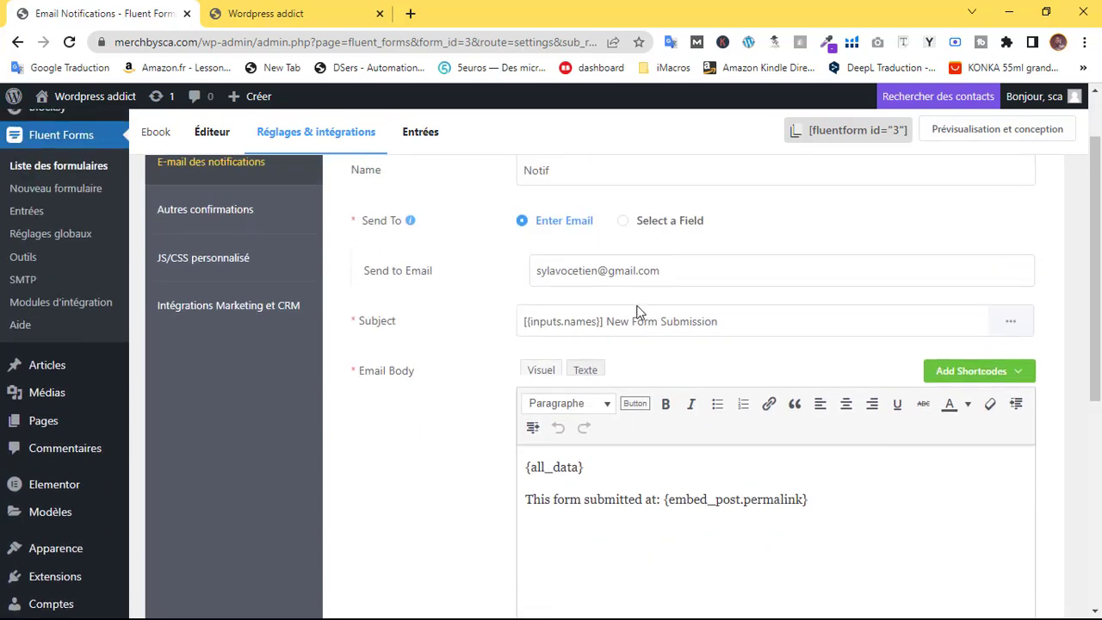
drag(723, 321, 612, 323)
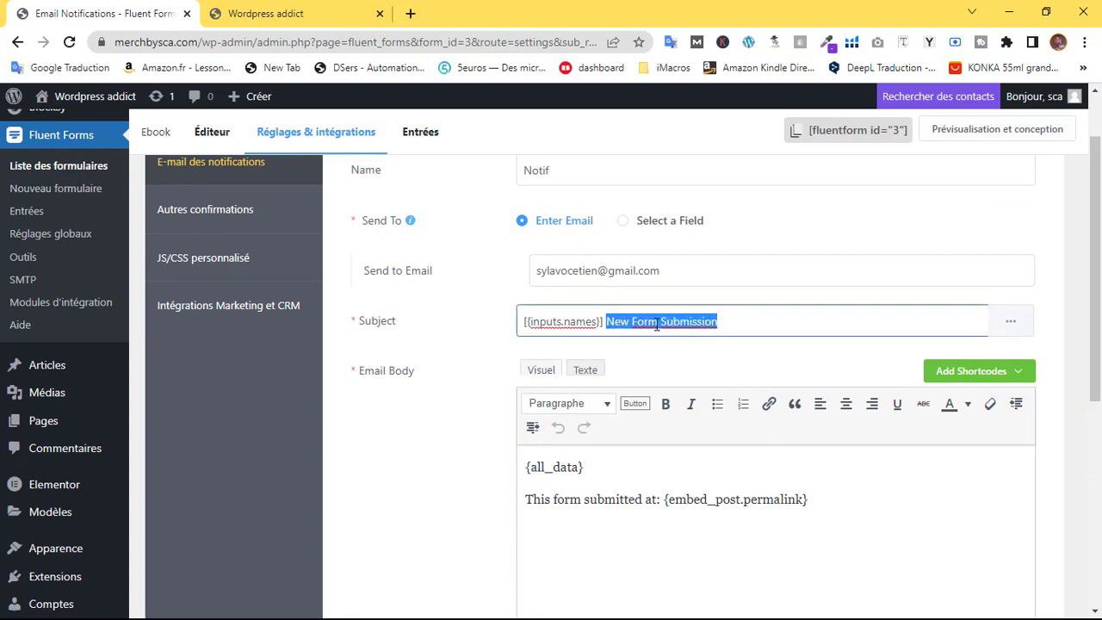
click(697, 322)
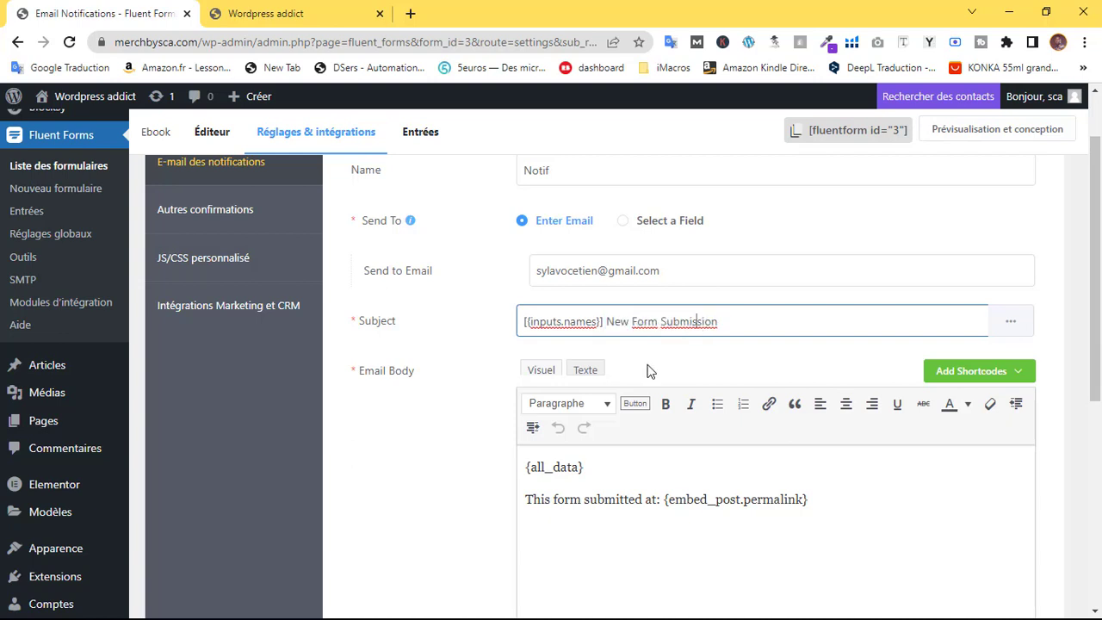
click(604, 470)
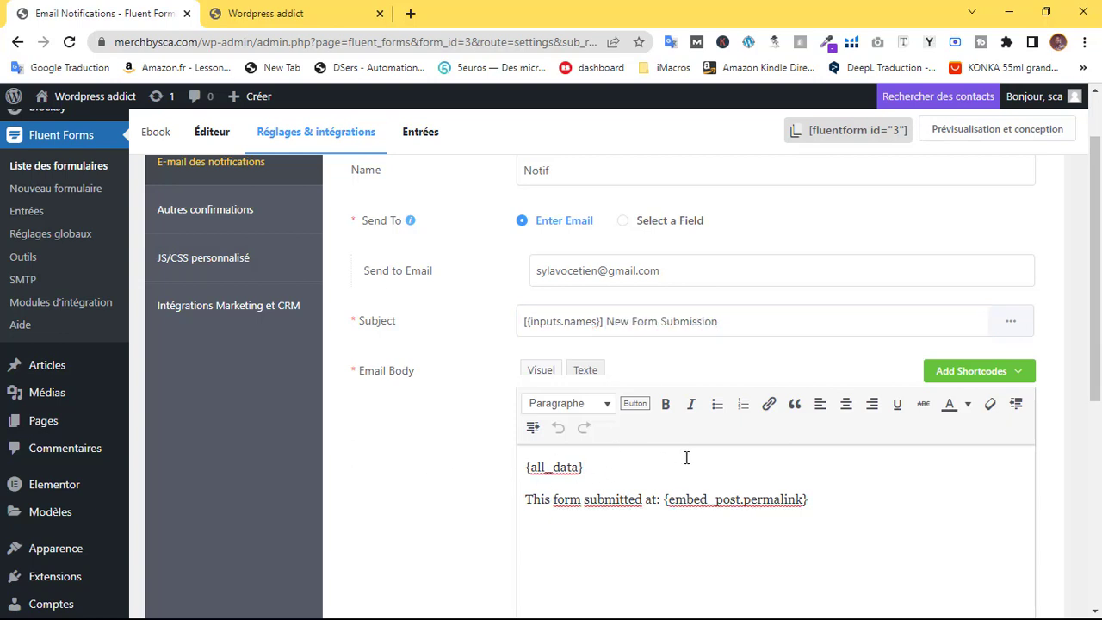
Replace the {inputs.email} placeholder in the body with the All Data shortcode and save
triple_click(604, 471)
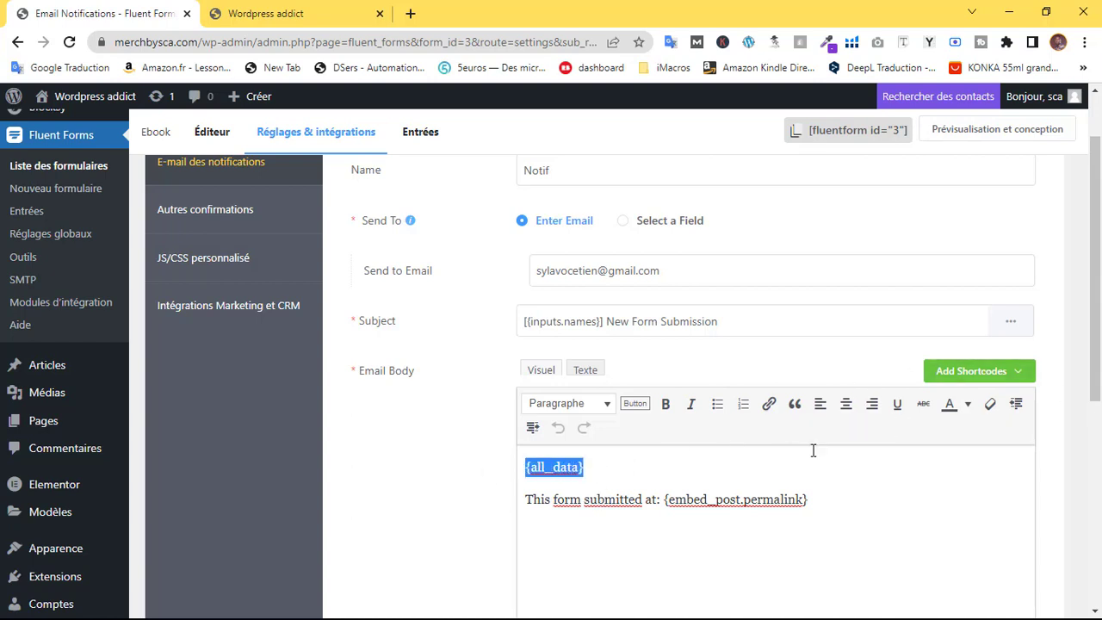
click(1003, 372)
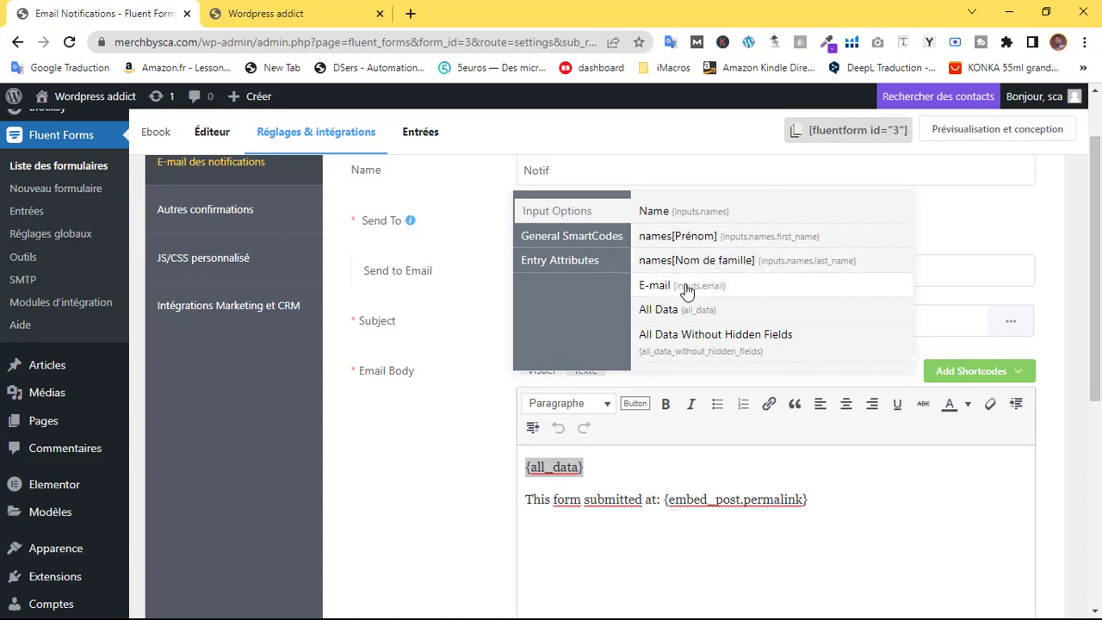
click(657, 289)
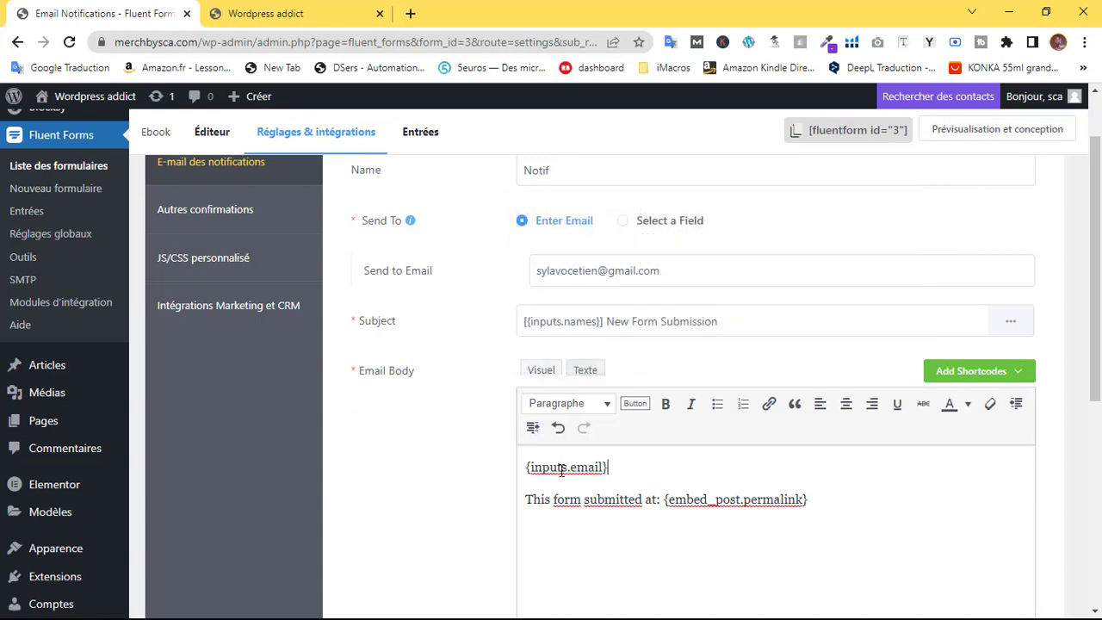
triple_click(688, 470)
click(573, 472)
drag(649, 470, 427, 471)
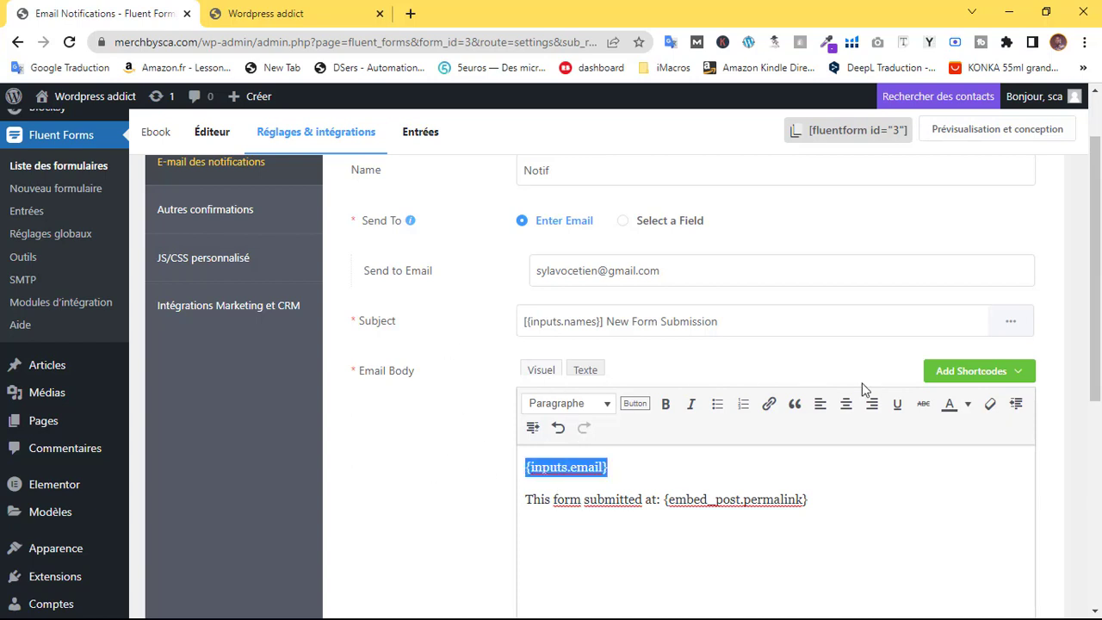
click(990, 380)
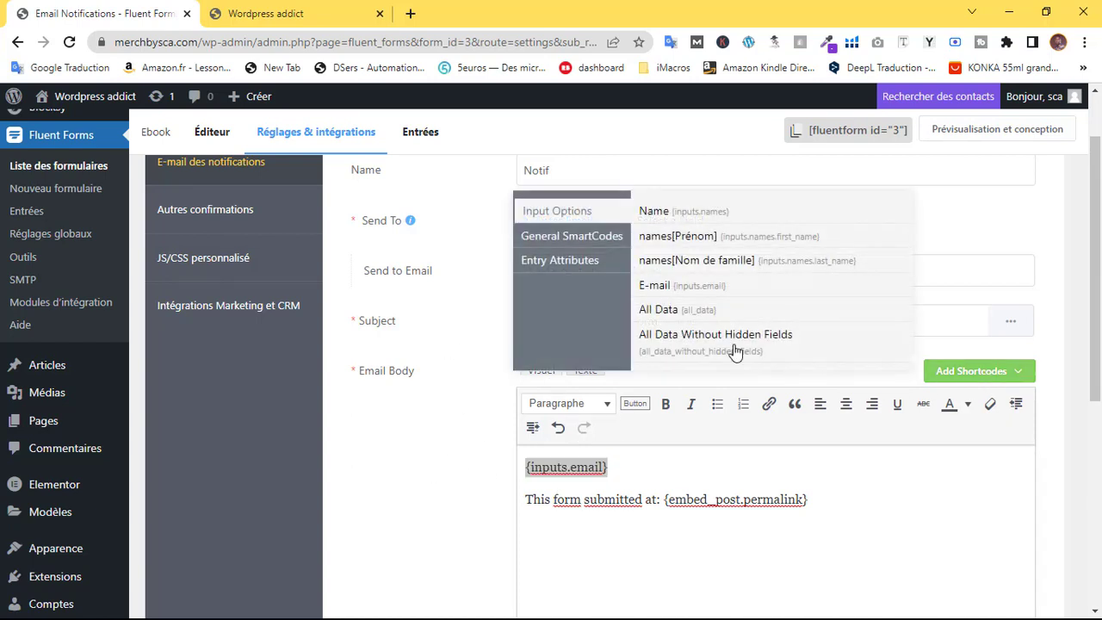
click(661, 312)
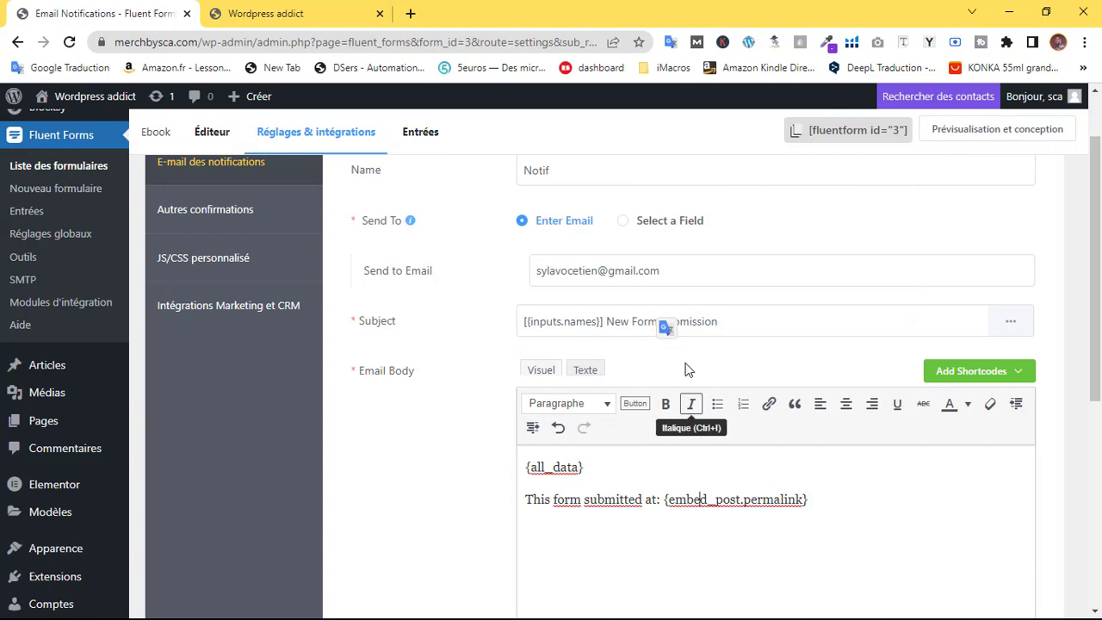
scroll(592, 379, down, 5)
click(909, 535)
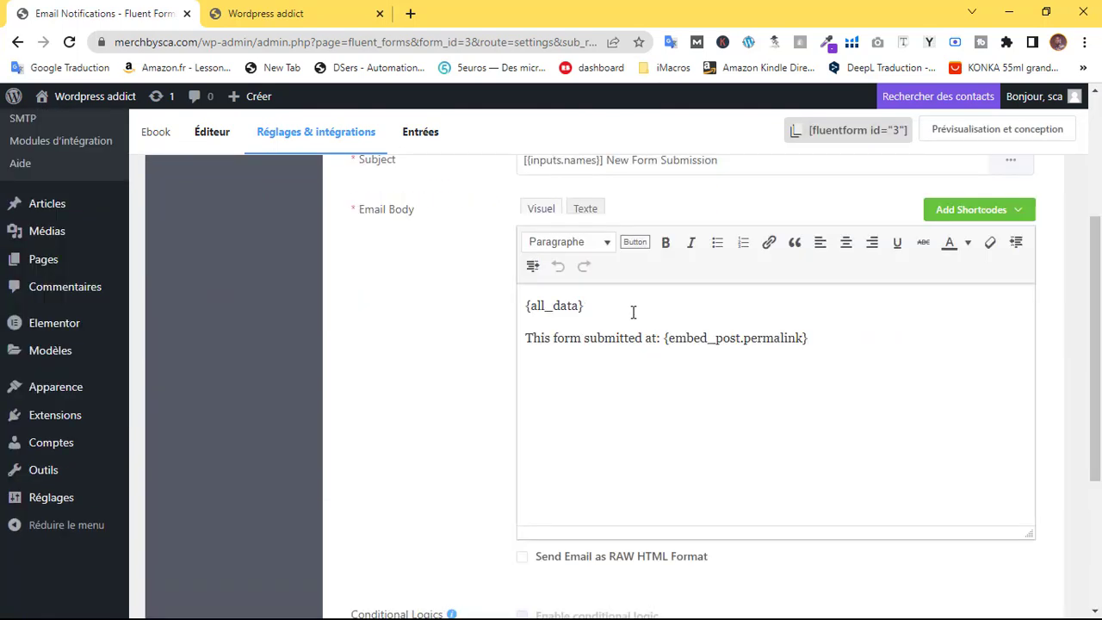
Save the Notif notification again with {all_data} as the body
drag(633, 313, 465, 313)
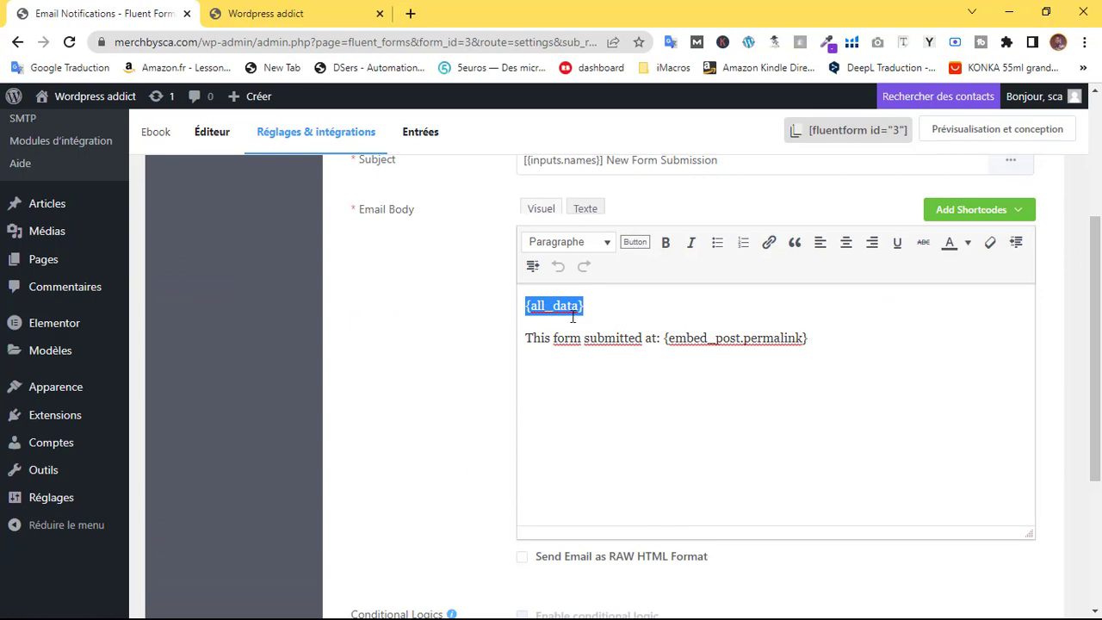
click(629, 297)
scroll(1098, 210, up, 3)
scroll(1098, 210, down, 1)
scroll(1097, 210, up, 2)
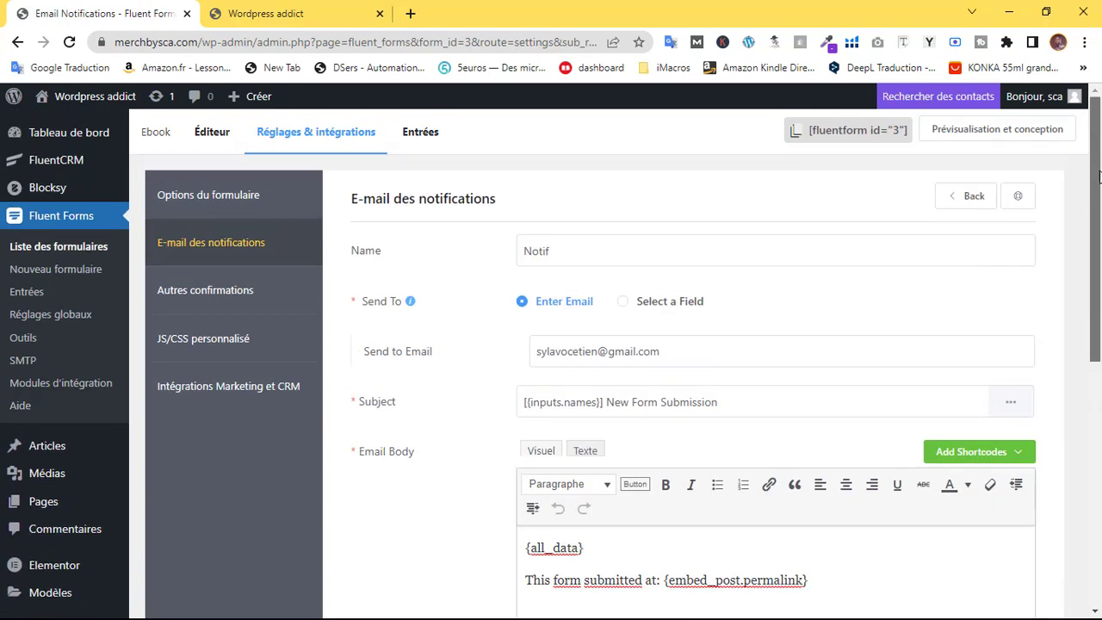
scroll(935, 288, down, 10)
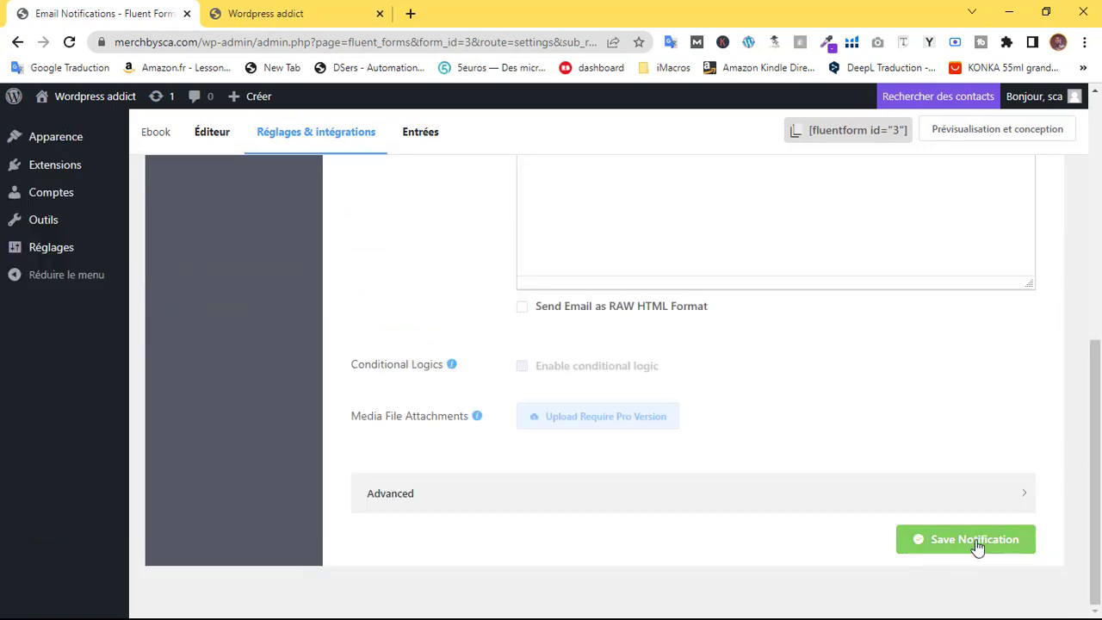
click(975, 542)
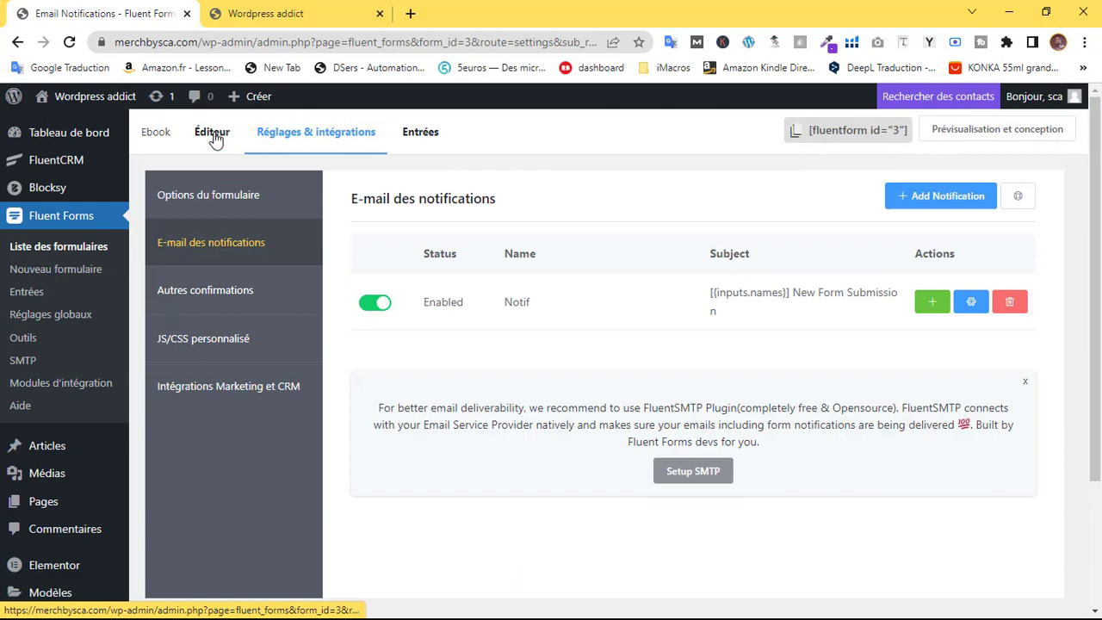
Open the Ebook form in the editor, then go to FluentCRM
click(203, 197)
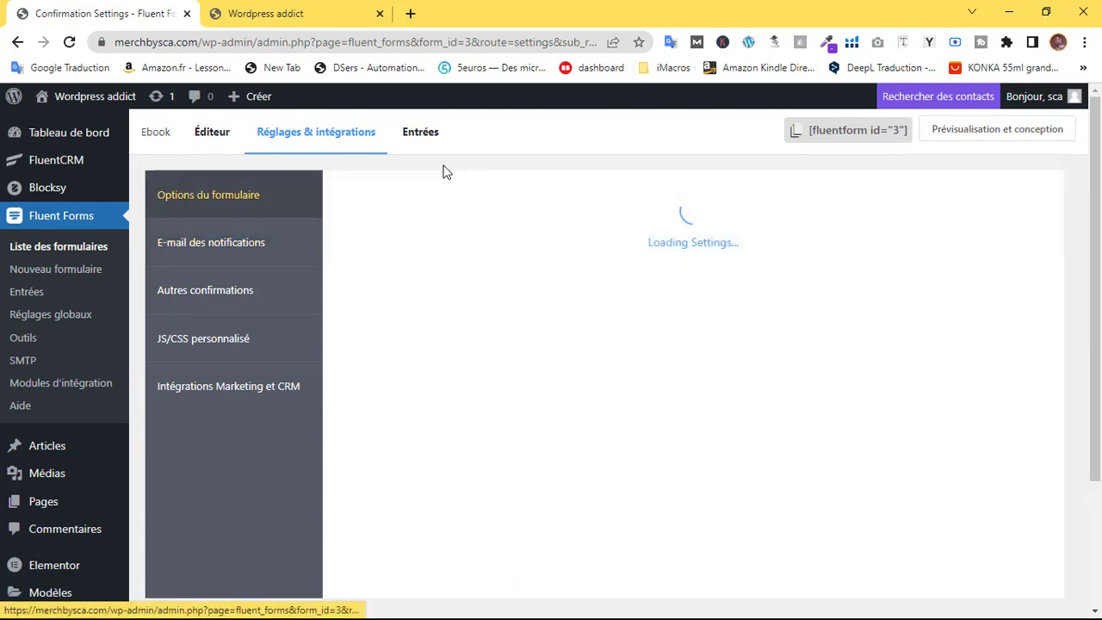
click(214, 136)
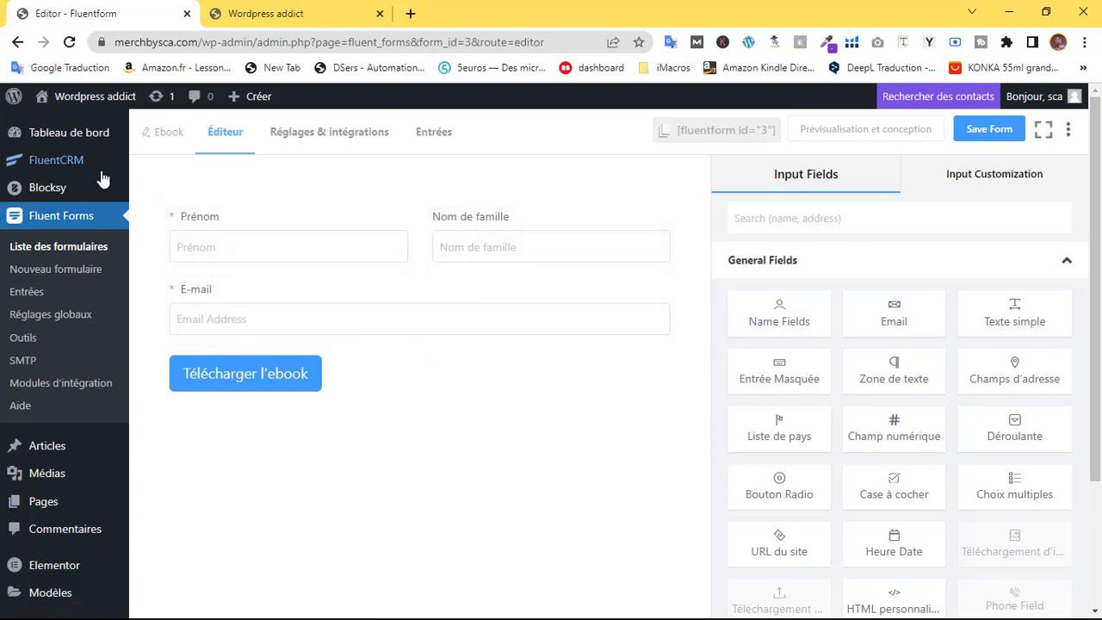
mouse_move(54, 168)
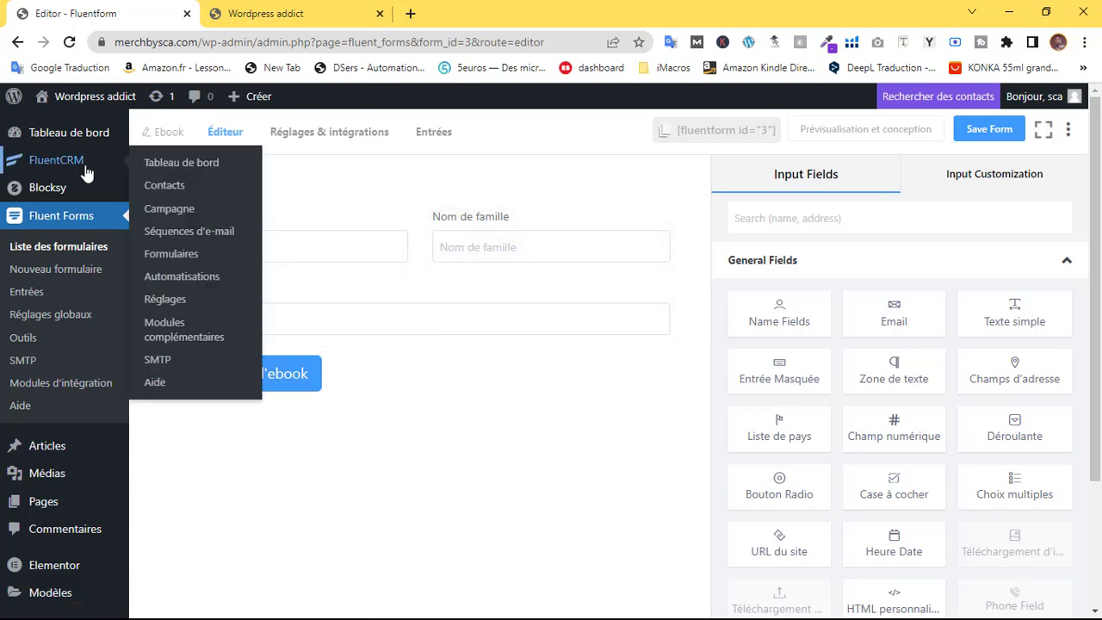
click(70, 166)
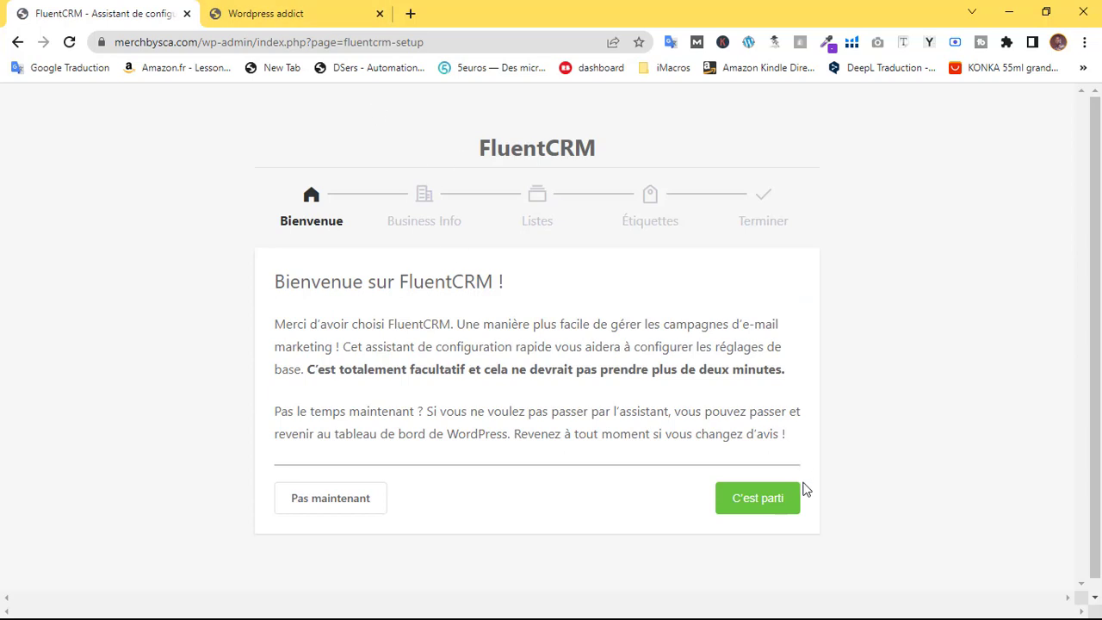
Start the FluentCRM setup wizard and enter 'Wordpress addict' as the company name
click(797, 496)
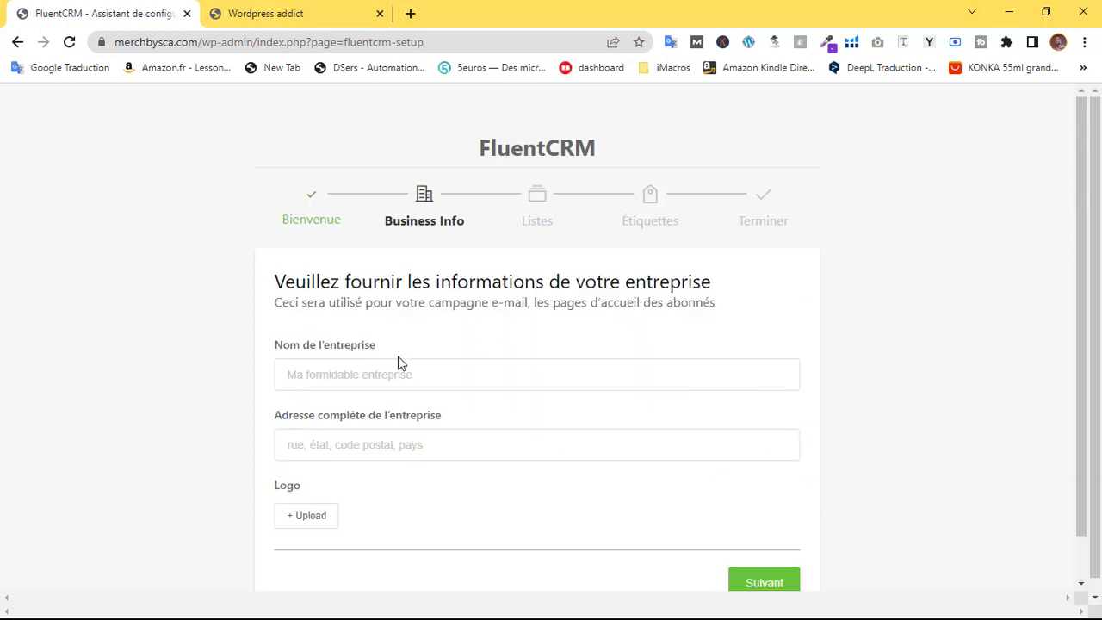
scroll(463, 324, down, 1)
click(351, 327)
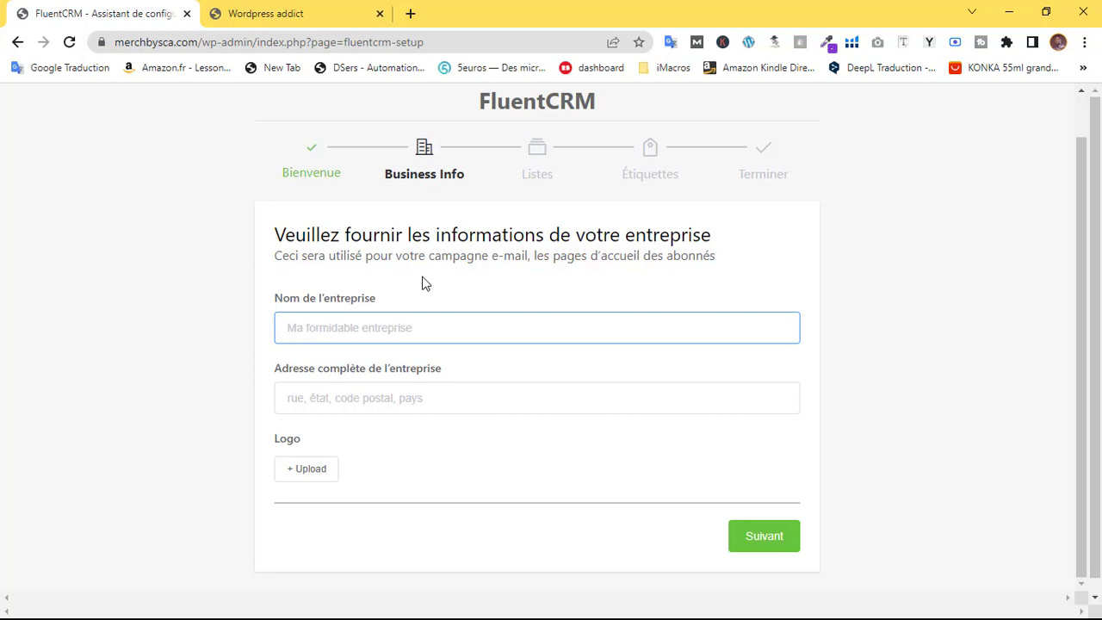
text(Word)
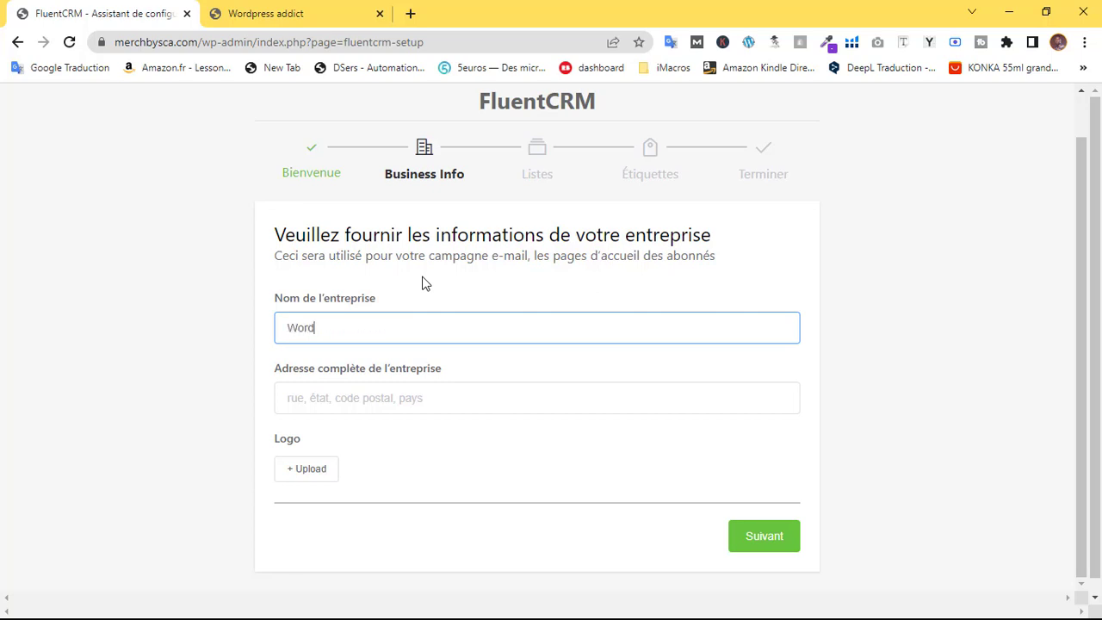
text(press addict)
click(431, 401)
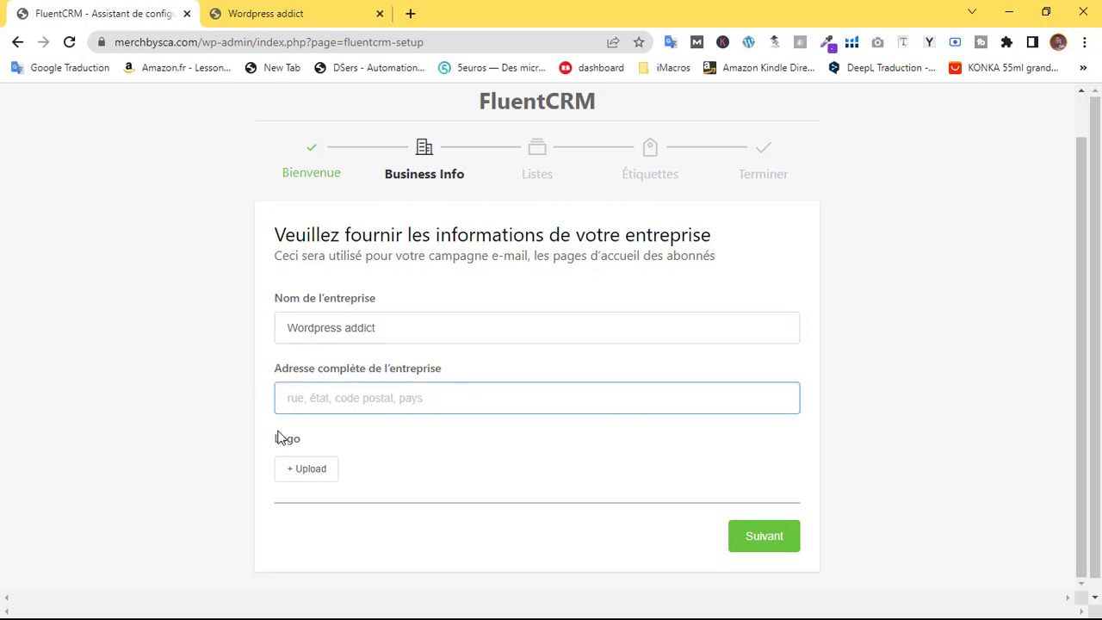
Use the Best quality badge from Médiathèque as the logo and continue to Lists
click(311, 472)
click(356, 163)
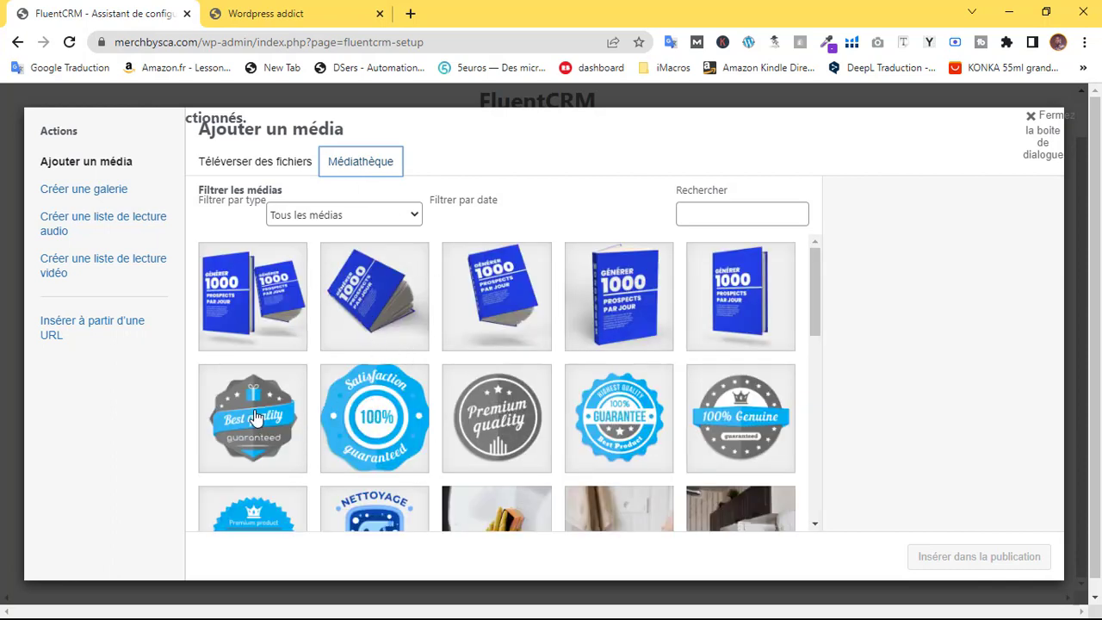
click(254, 414)
click(973, 557)
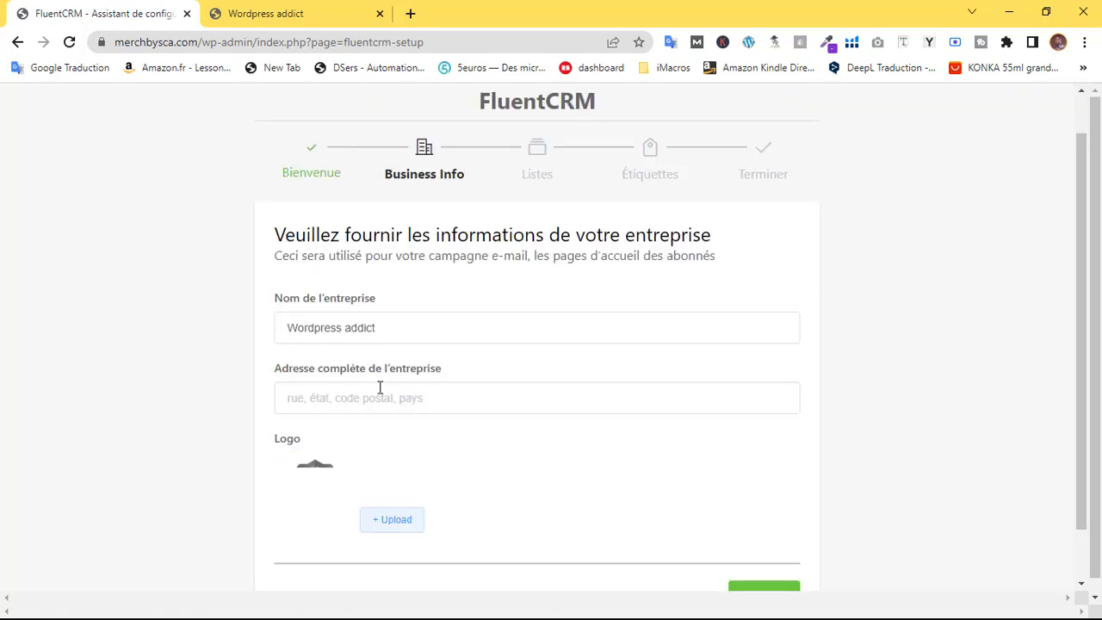
scroll(597, 328, down, 1)
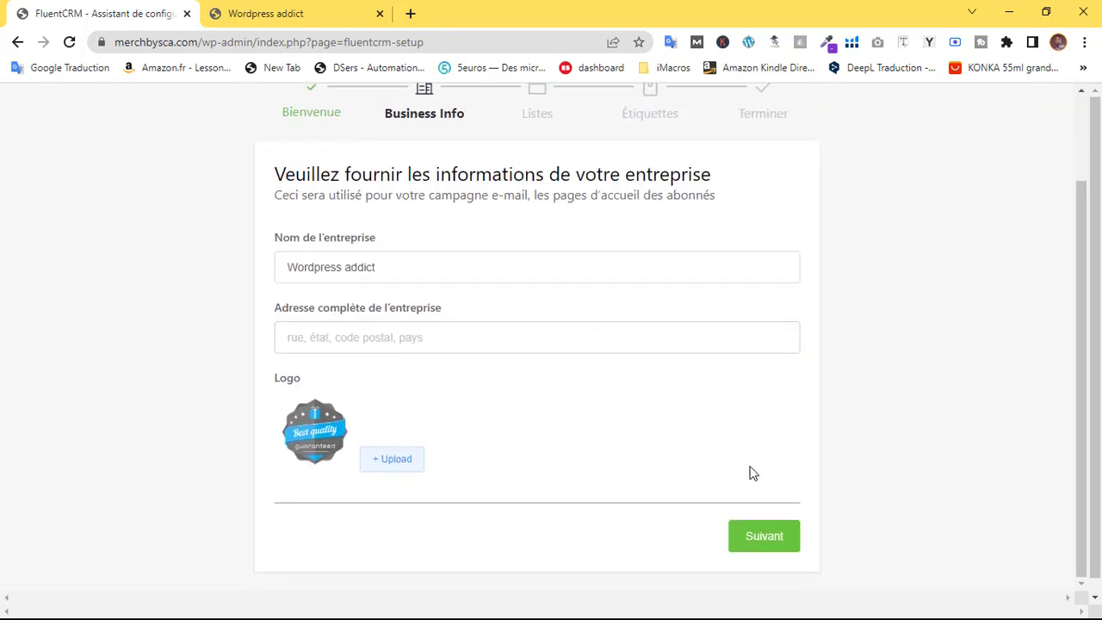
click(758, 534)
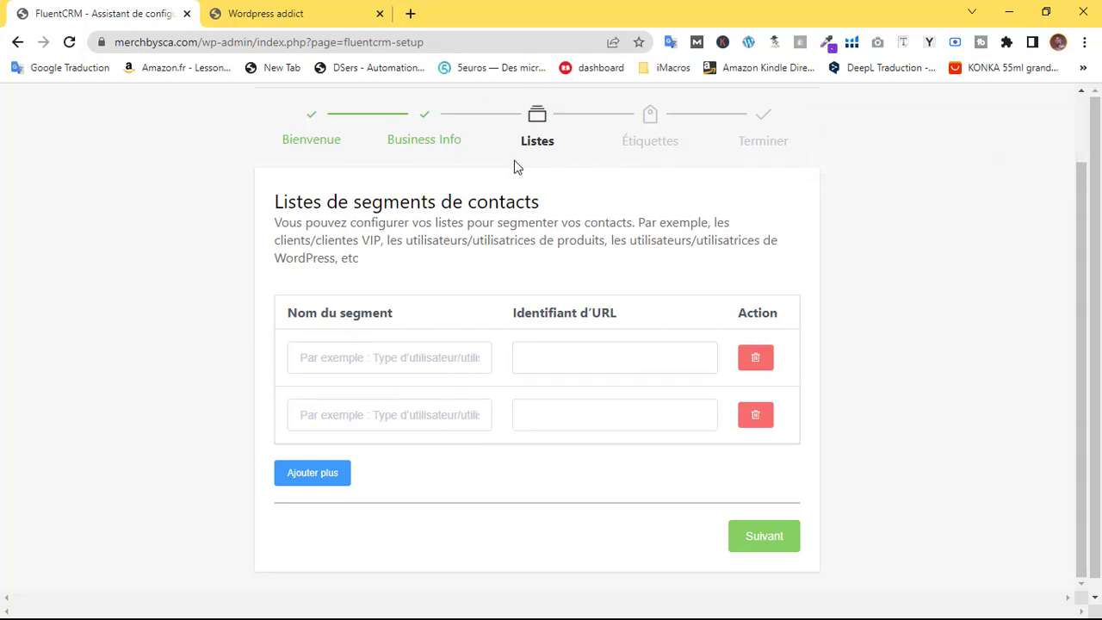
Create a single 'ebook' list, removing the empty second row
click(474, 361)
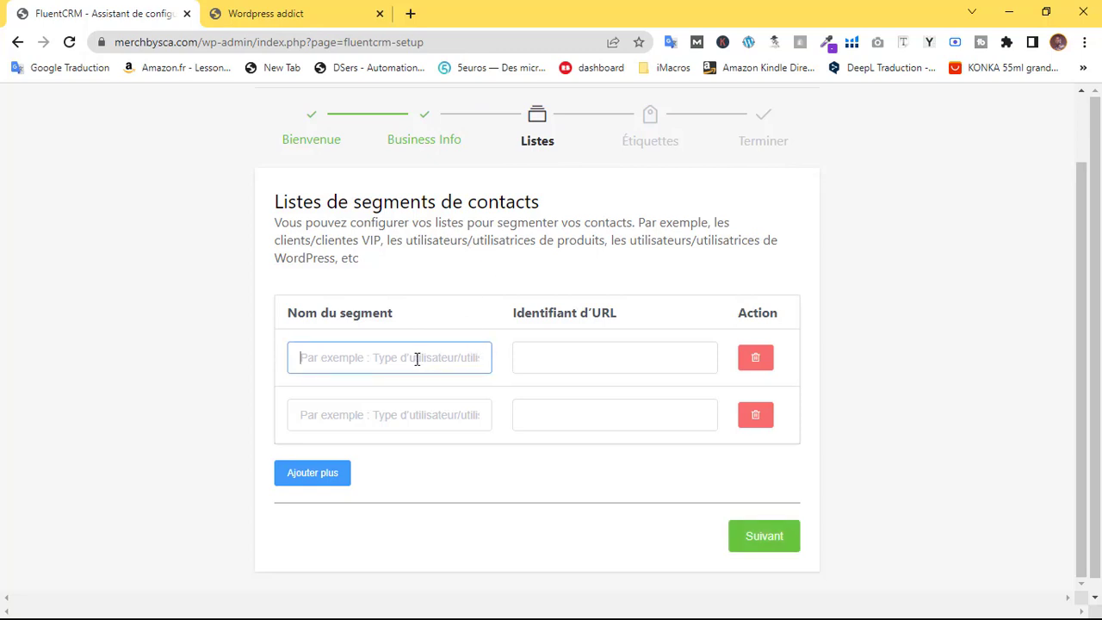
text(ebook)
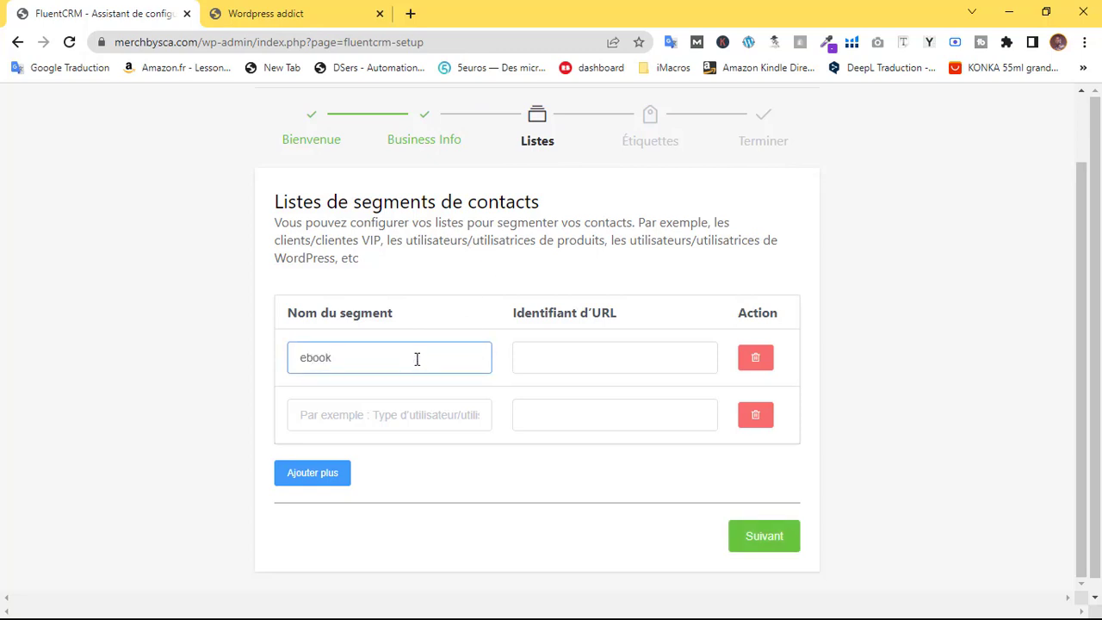
click(612, 364)
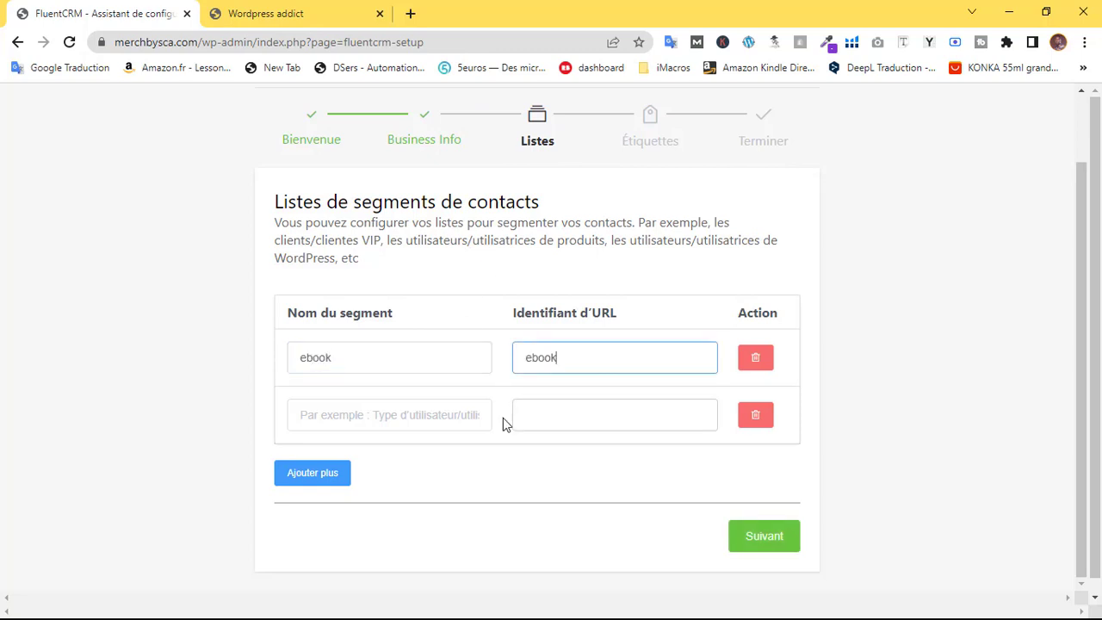
click(769, 419)
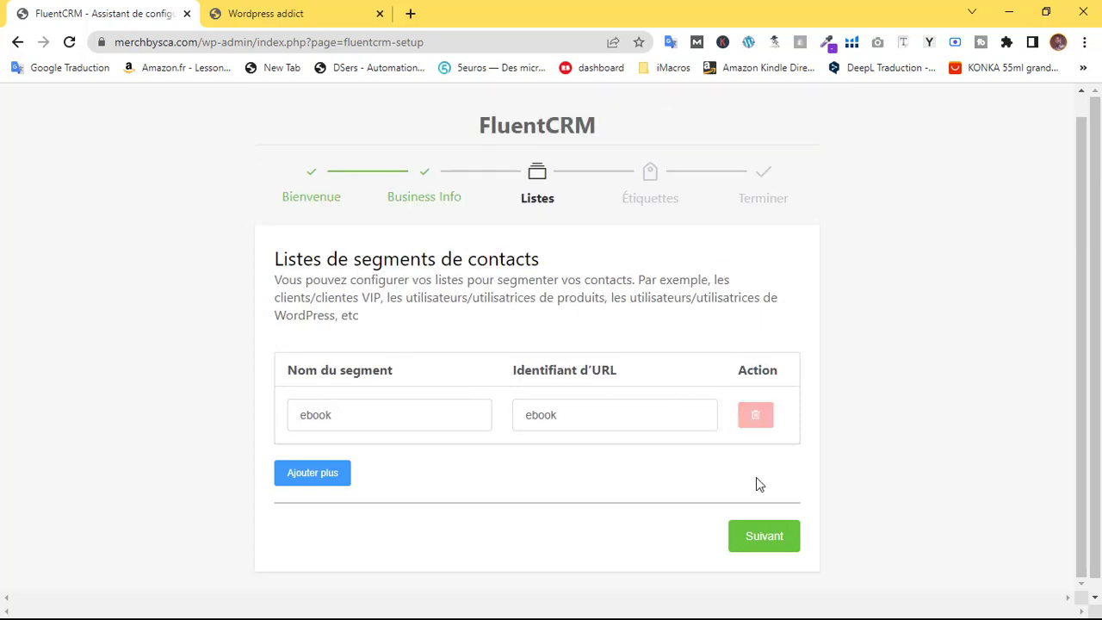
click(770, 546)
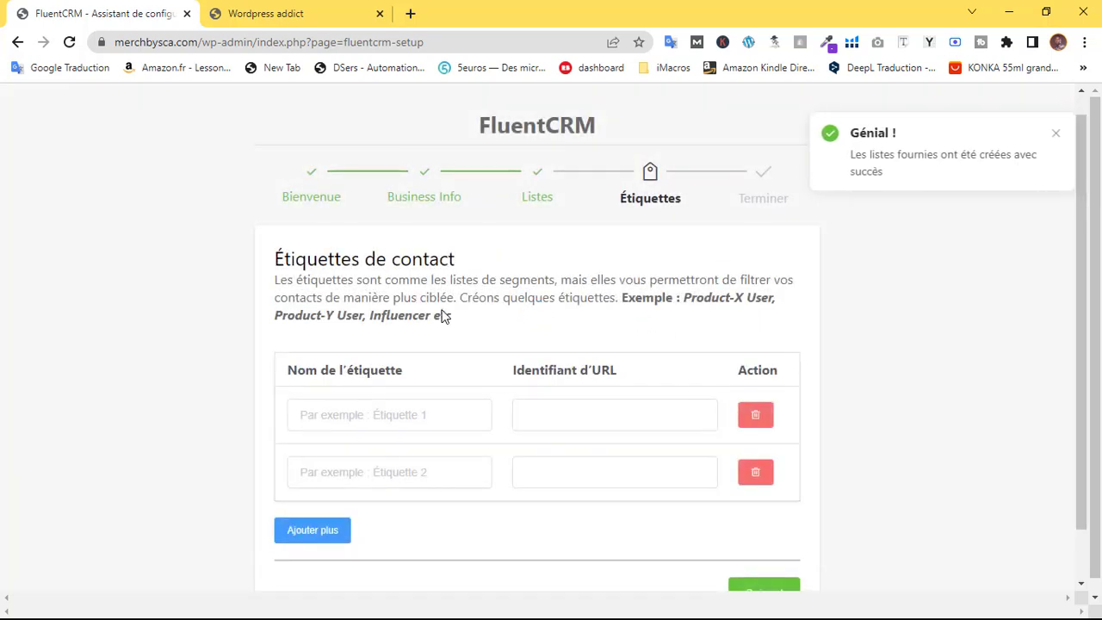
Create a single 'ebook' tag, removing the empty second row
click(389, 412)
text(e)
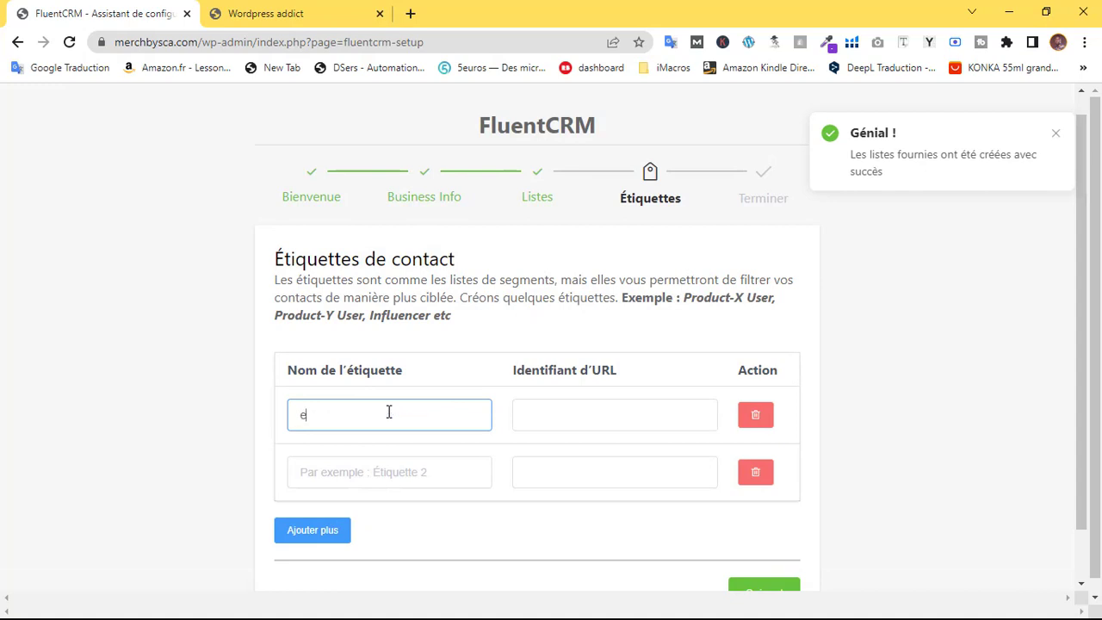
text(book)
click(594, 422)
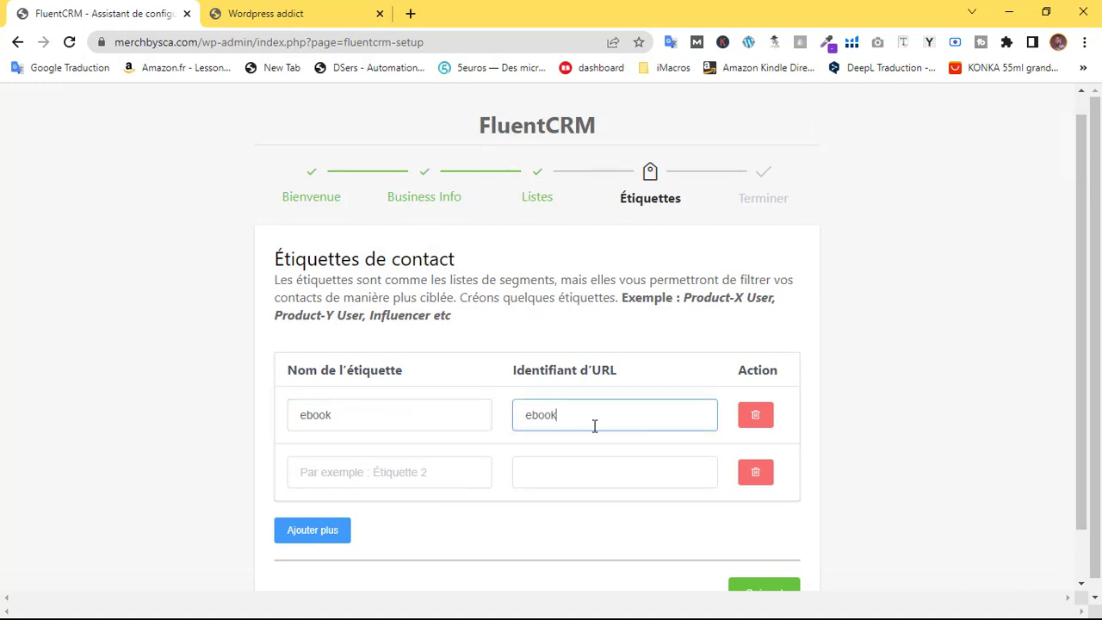
click(748, 482)
click(785, 549)
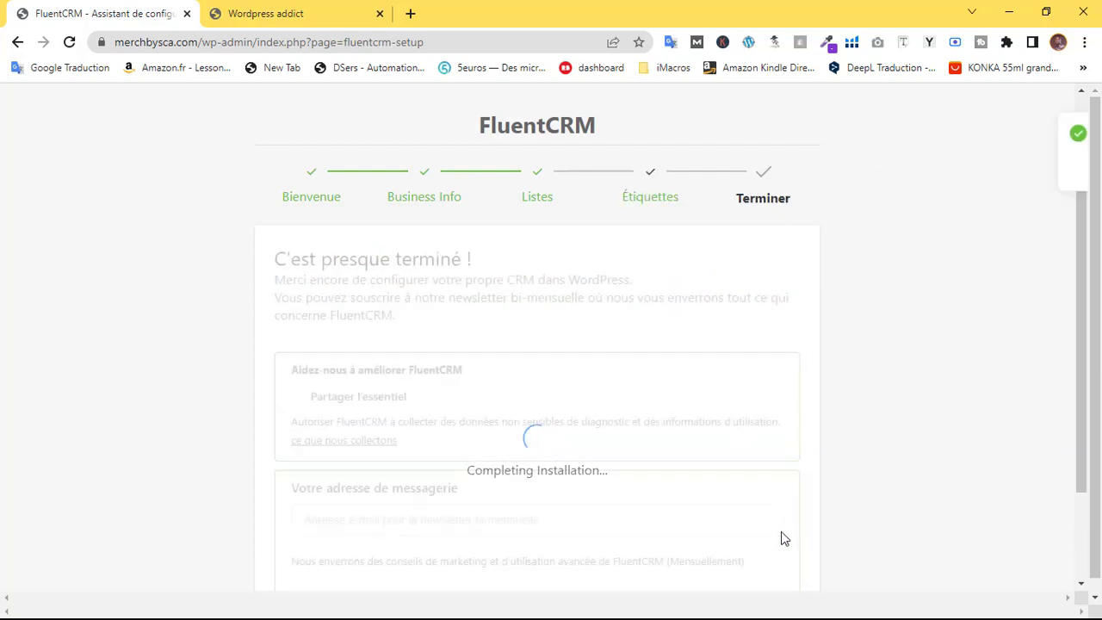
Finish the installation and decline usage tracking with No Thanks
scroll(534, 391, down, 2)
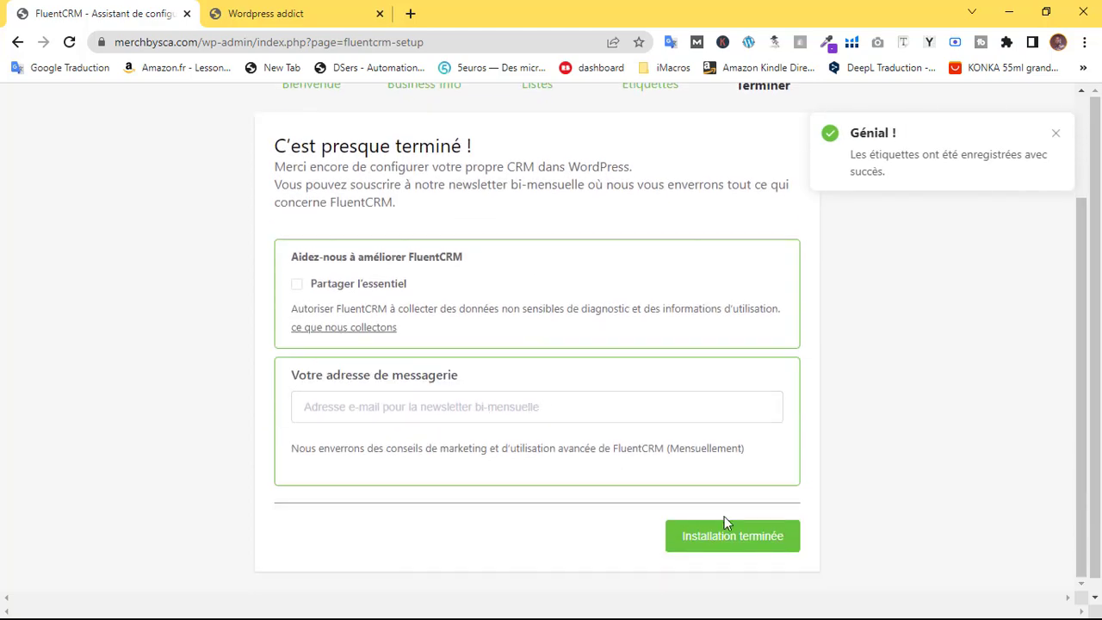
click(757, 543)
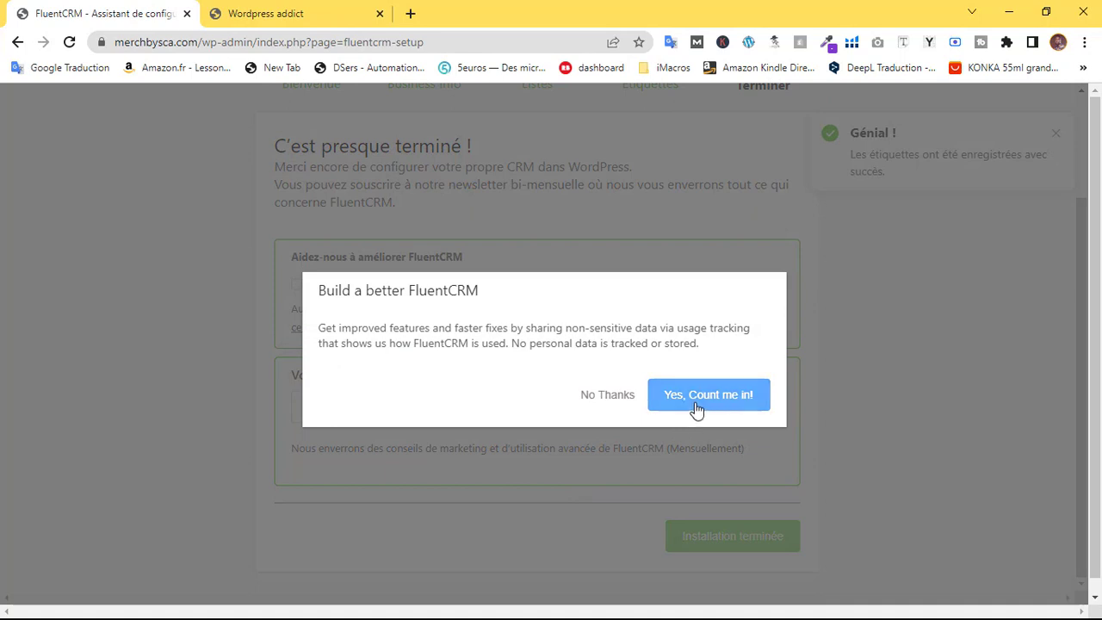
click(600, 402)
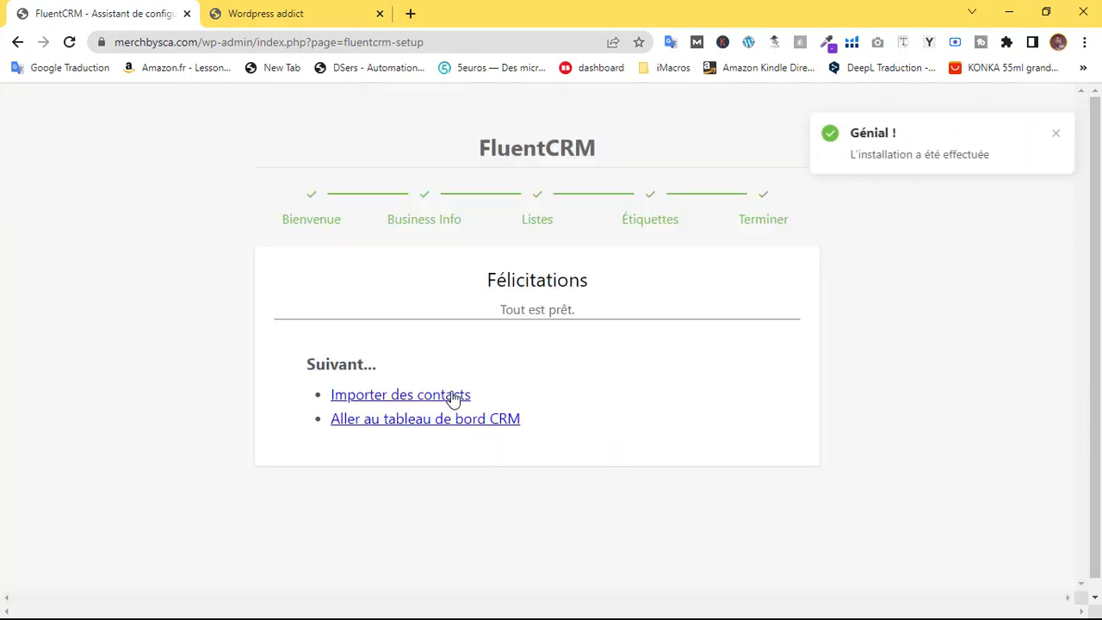
Go to the CRM dashboard and open Contacts > Listes to see the ebook list
click(416, 424)
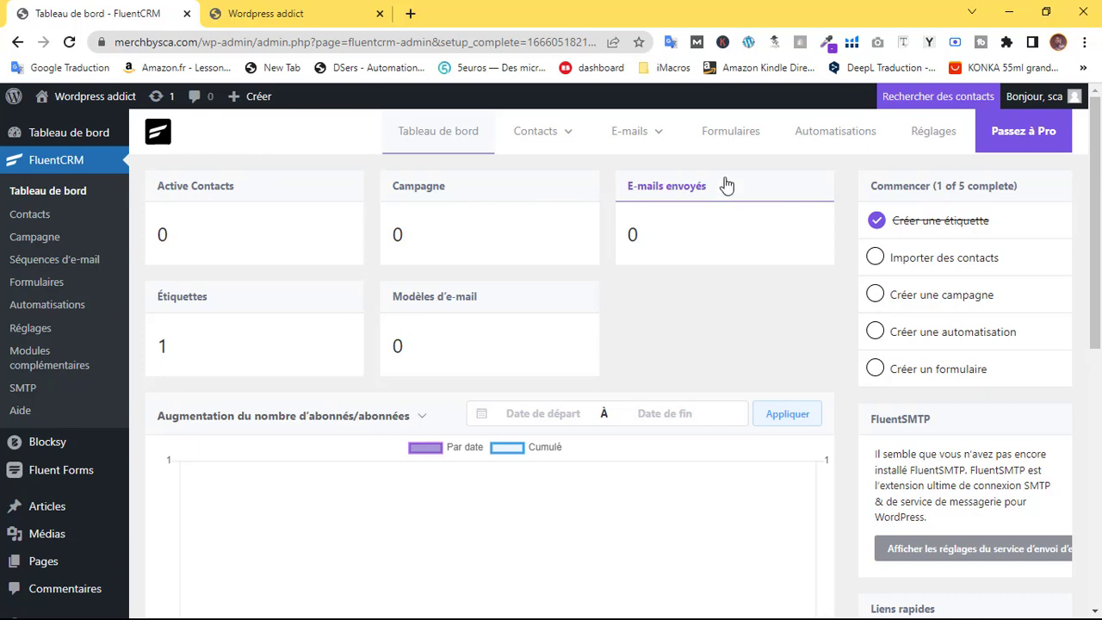
mouse_move(611, 131)
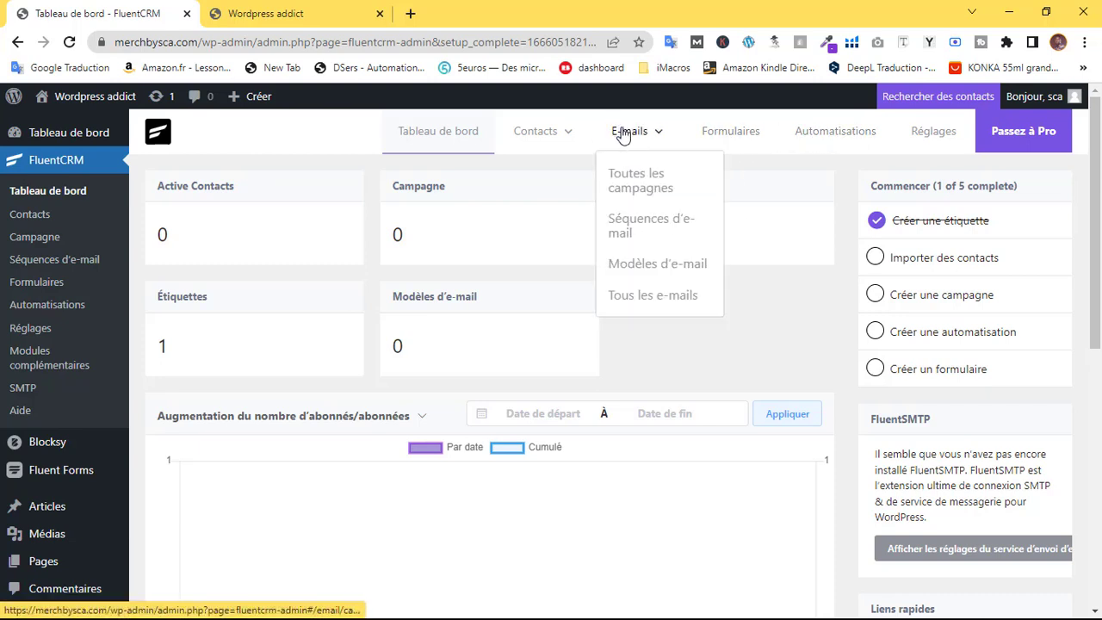
mouse_move(551, 133)
click(526, 204)
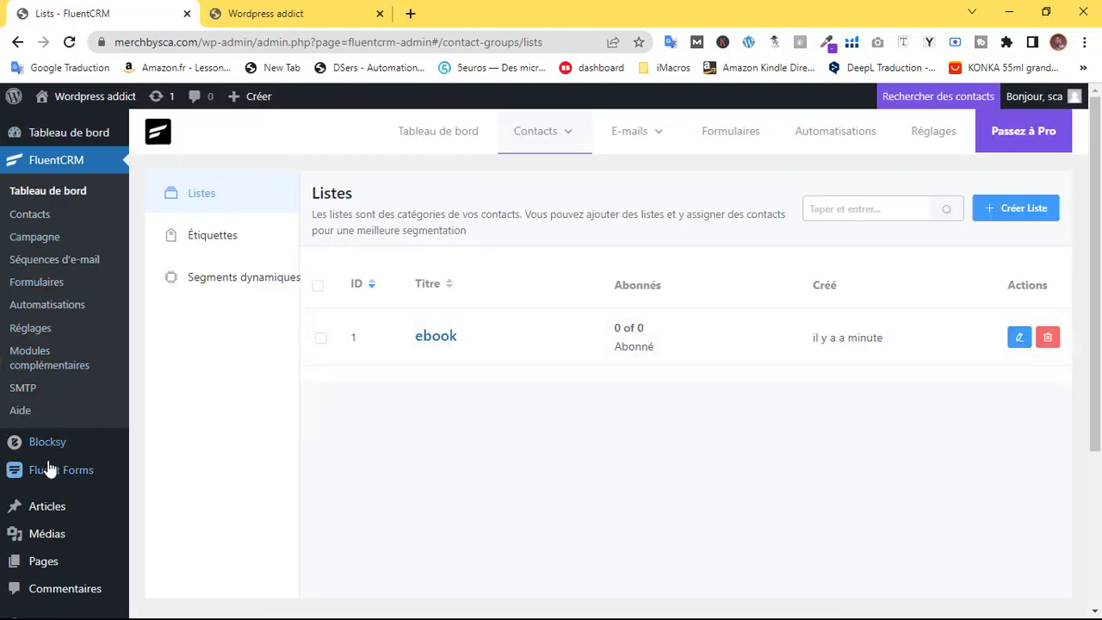
mouse_move(51, 476)
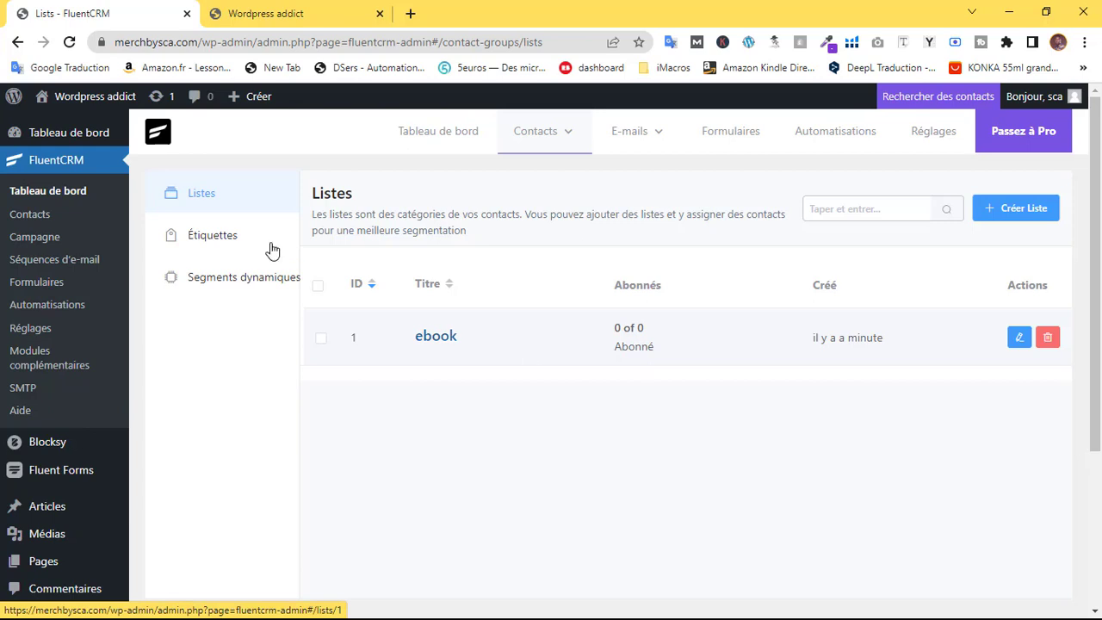
click(214, 235)
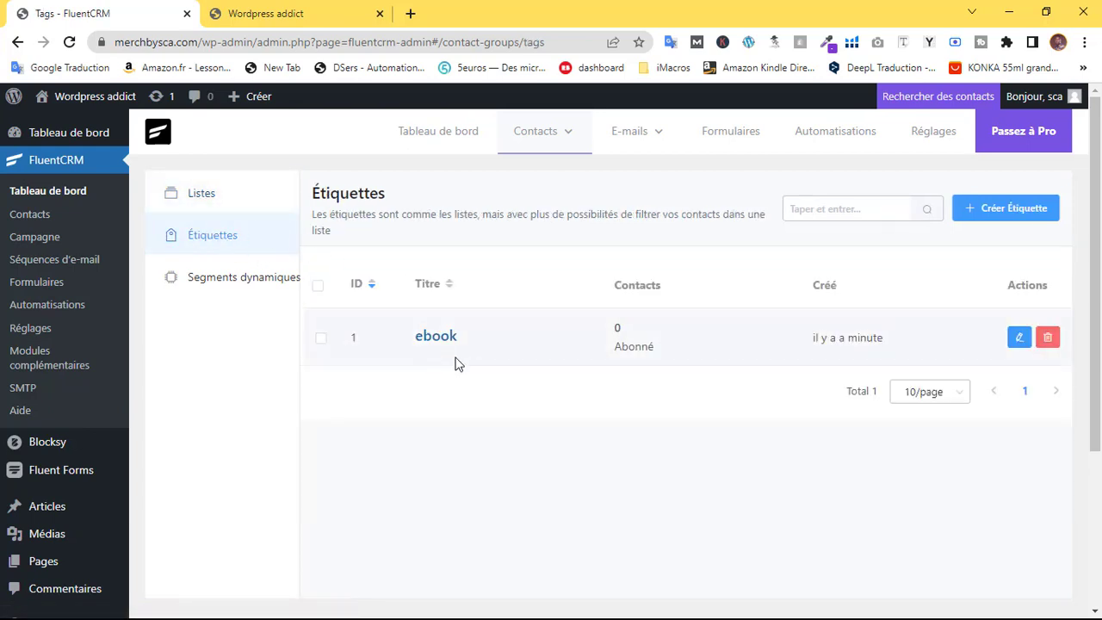
click(215, 200)
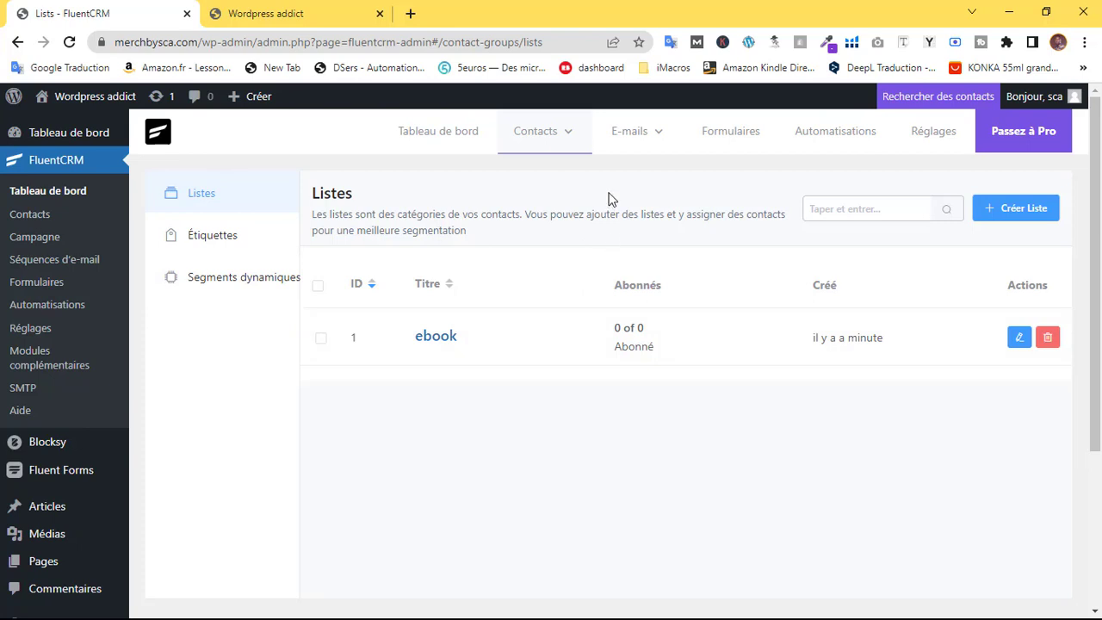
mouse_move(640, 140)
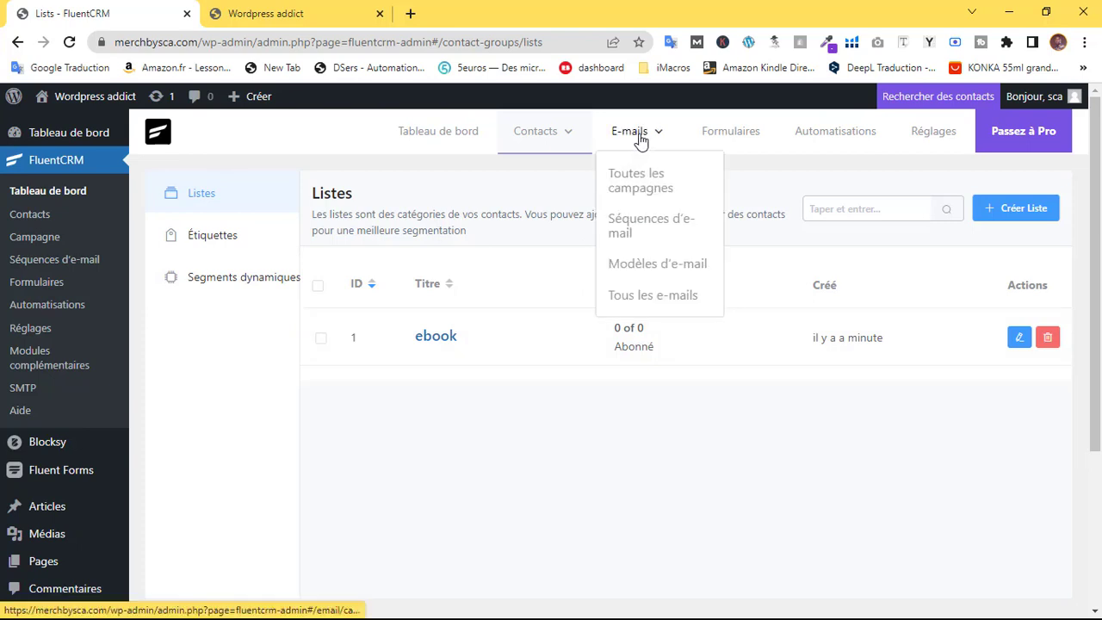
Go to Automatisations and begin a new automation funnel
click(835, 134)
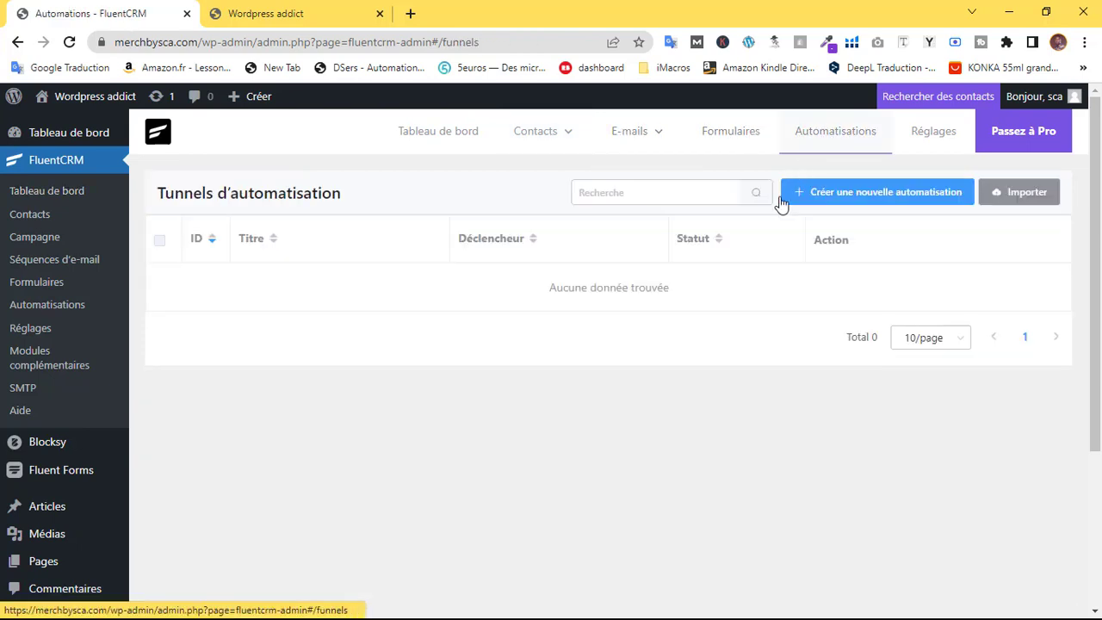
click(850, 195)
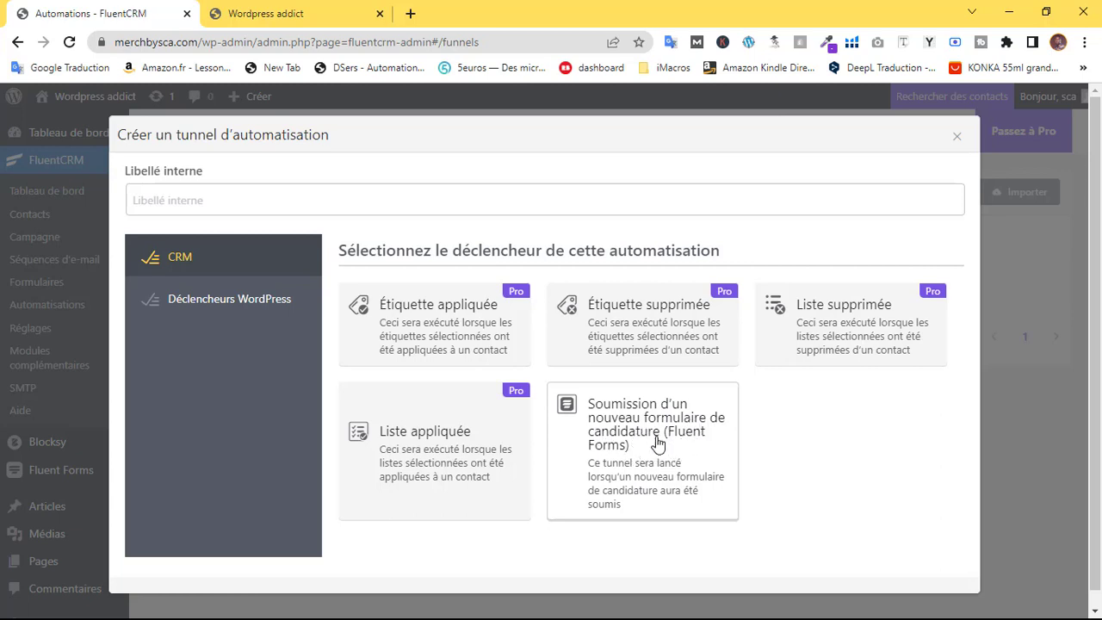
Choose the Fluent Forms new-submission trigger, label it 'Auto ebook', and continue
click(659, 443)
scroll(824, 468, down, 1)
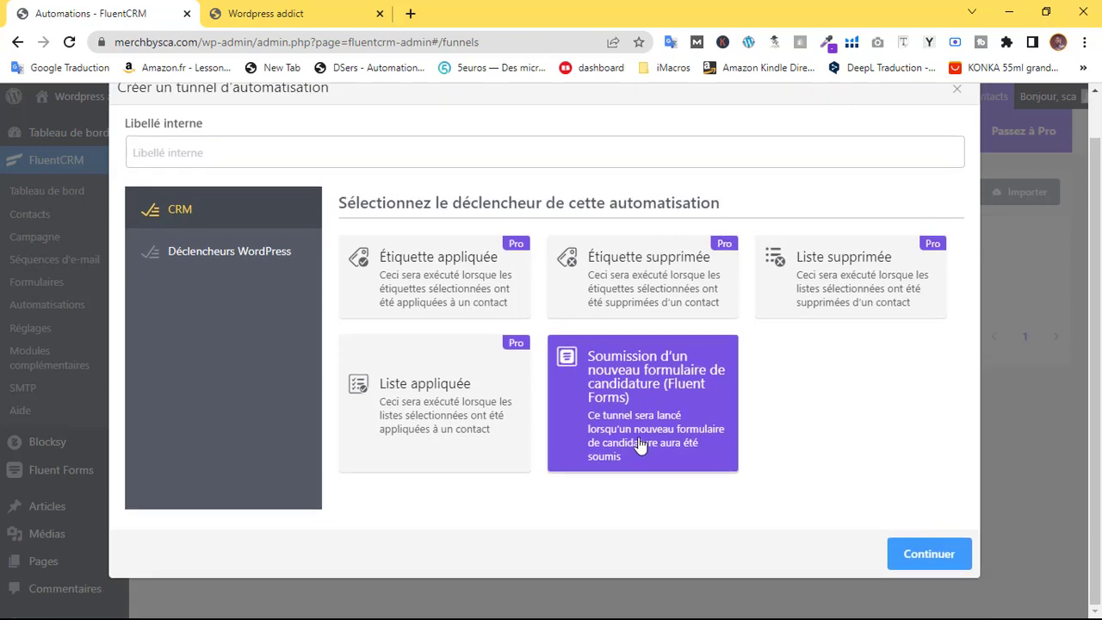
click(936, 556)
scroll(120, 246, up, 1)
click(175, 204)
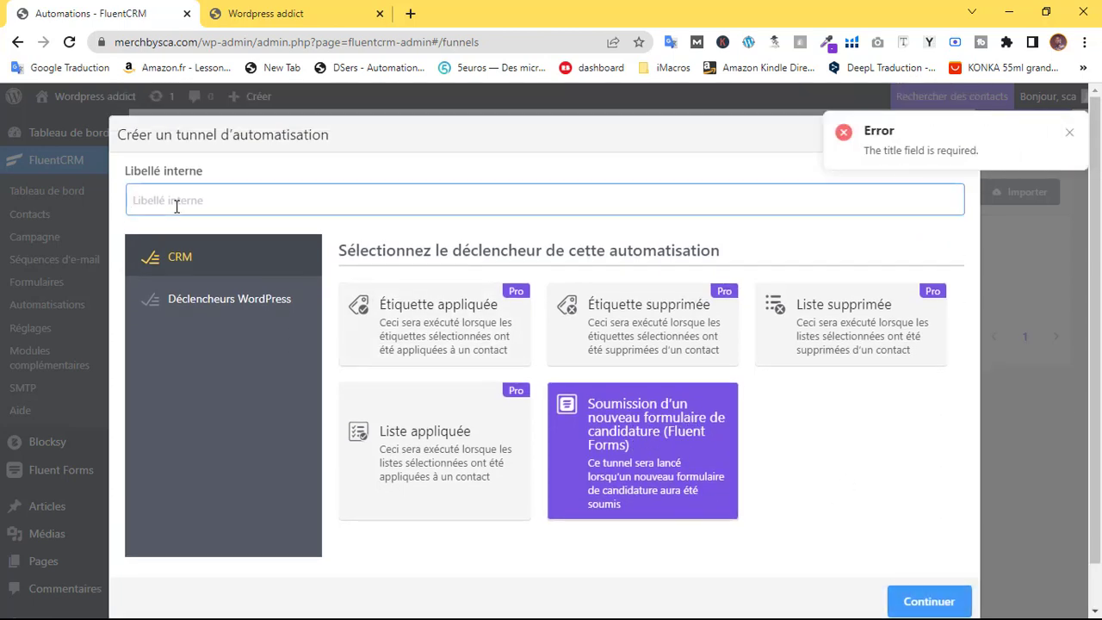
text(Auto ebook)
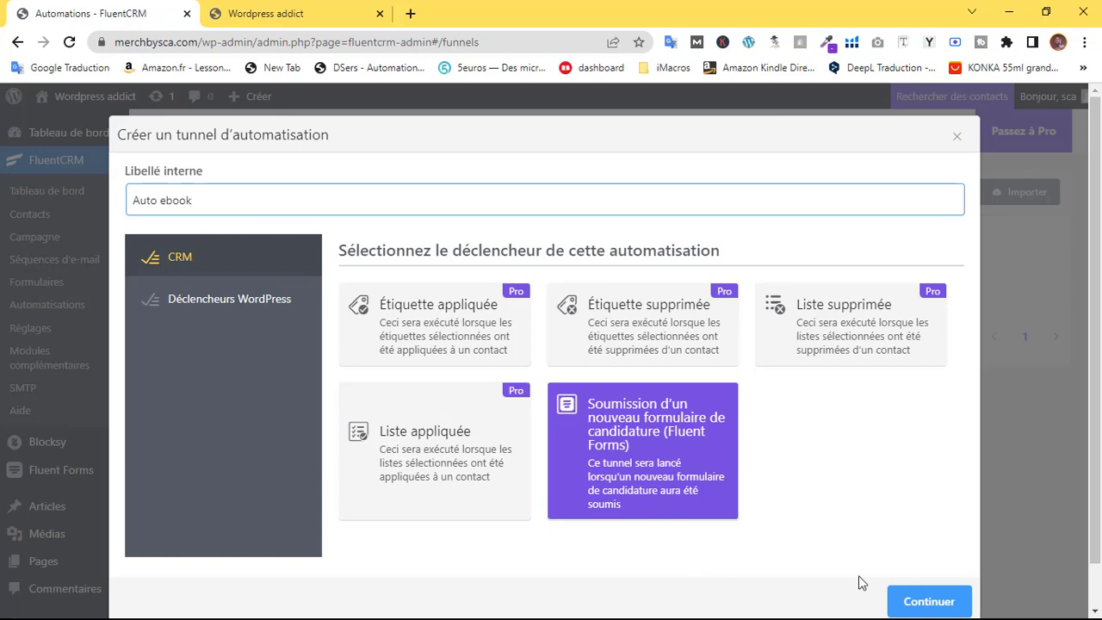
click(918, 603)
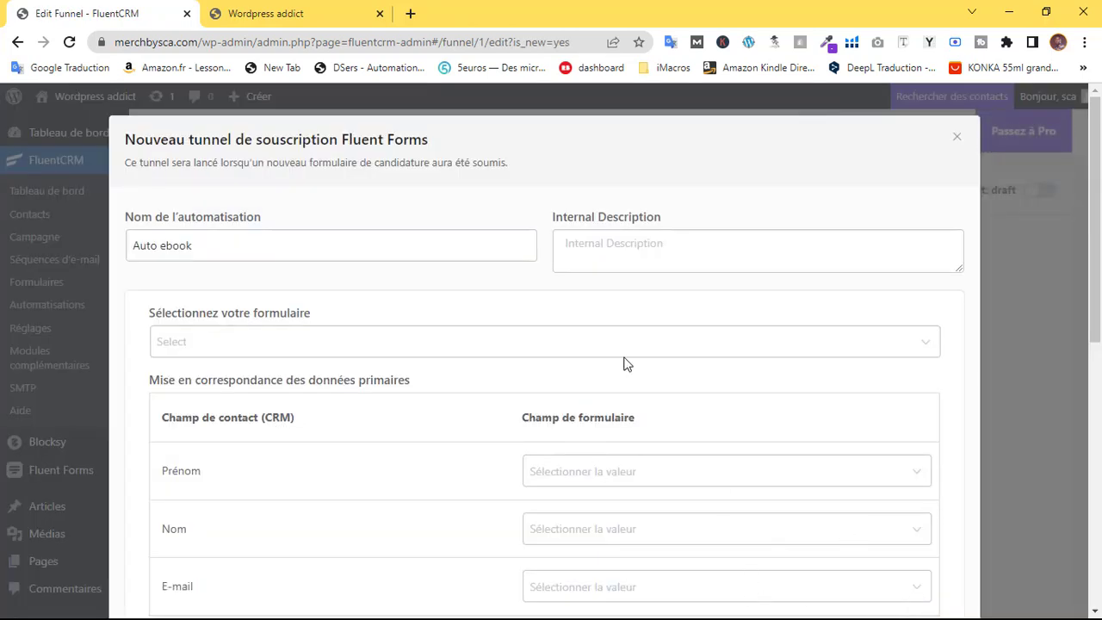
Connect the Ebook form to the Auto ebook trigger
click(634, 258)
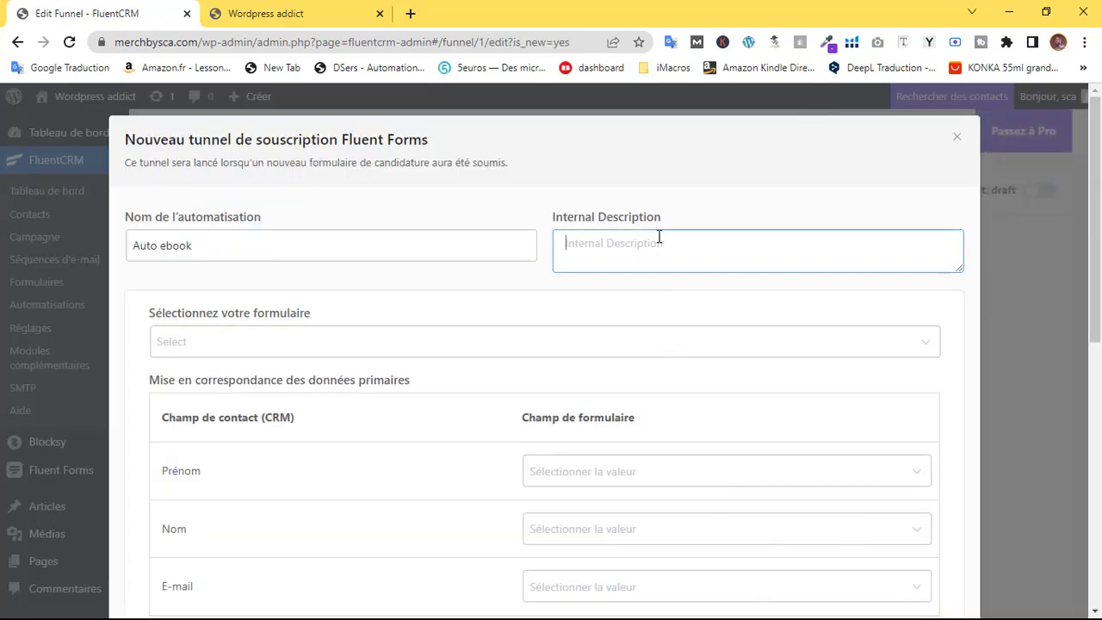
click(256, 348)
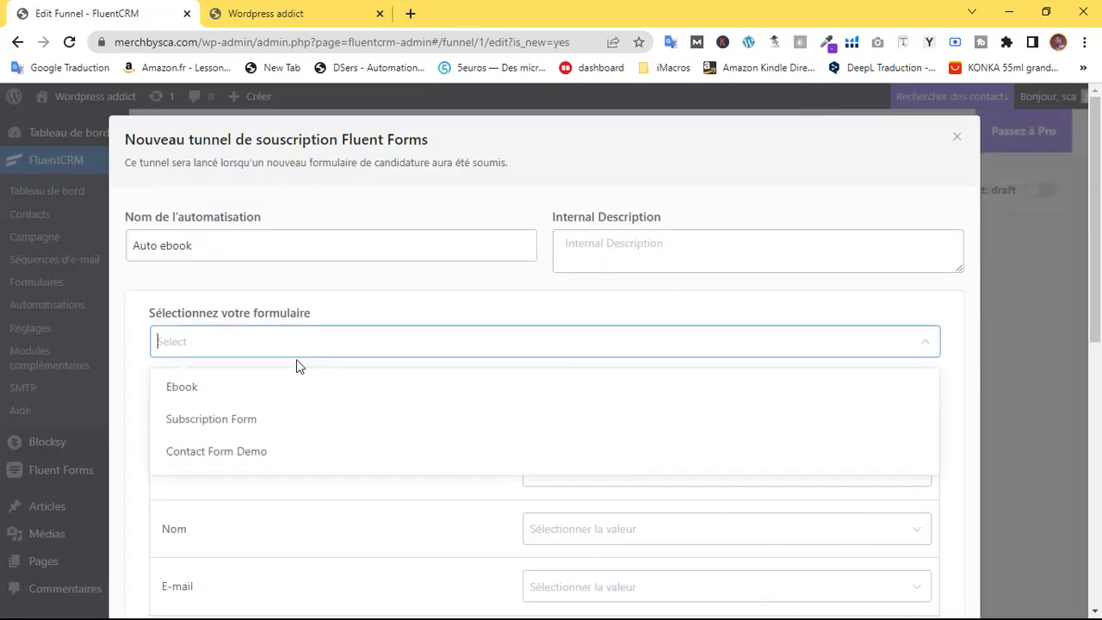
click(212, 389)
scroll(244, 358, down, 2)
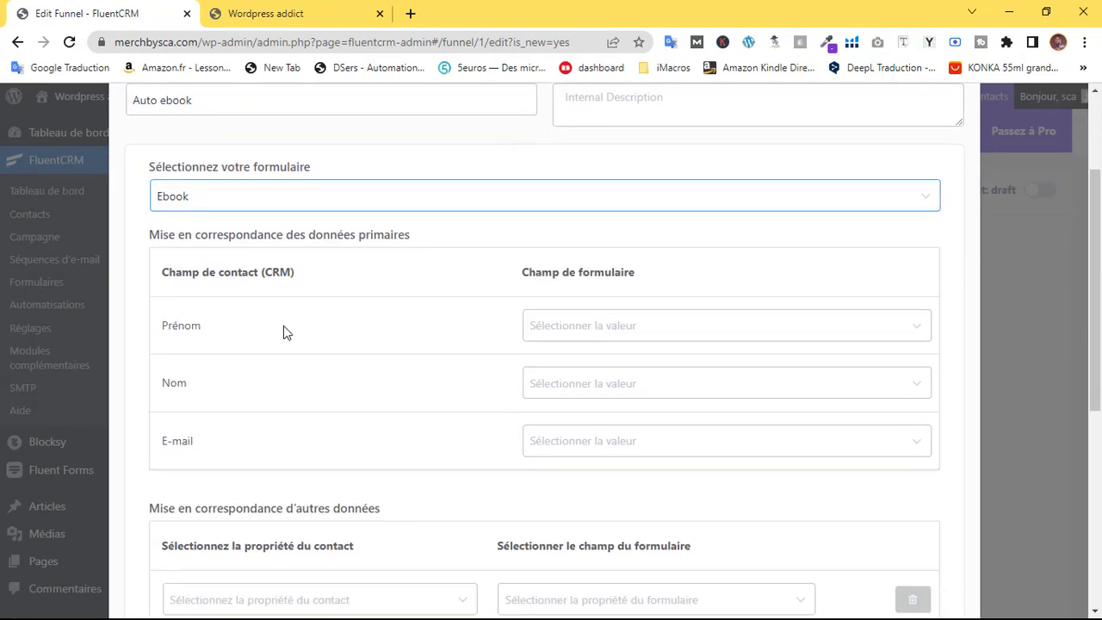
Map first name to Prénom, last name to Nom de famille, and e-mail to E-mail
click(613, 328)
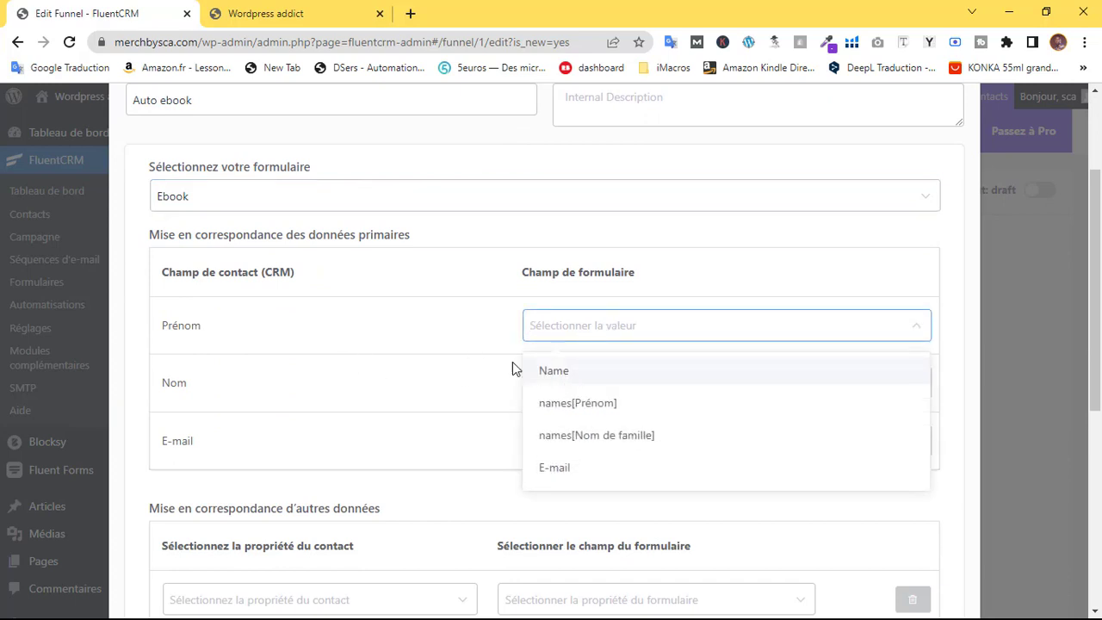
click(245, 327)
drag(160, 327, 220, 326)
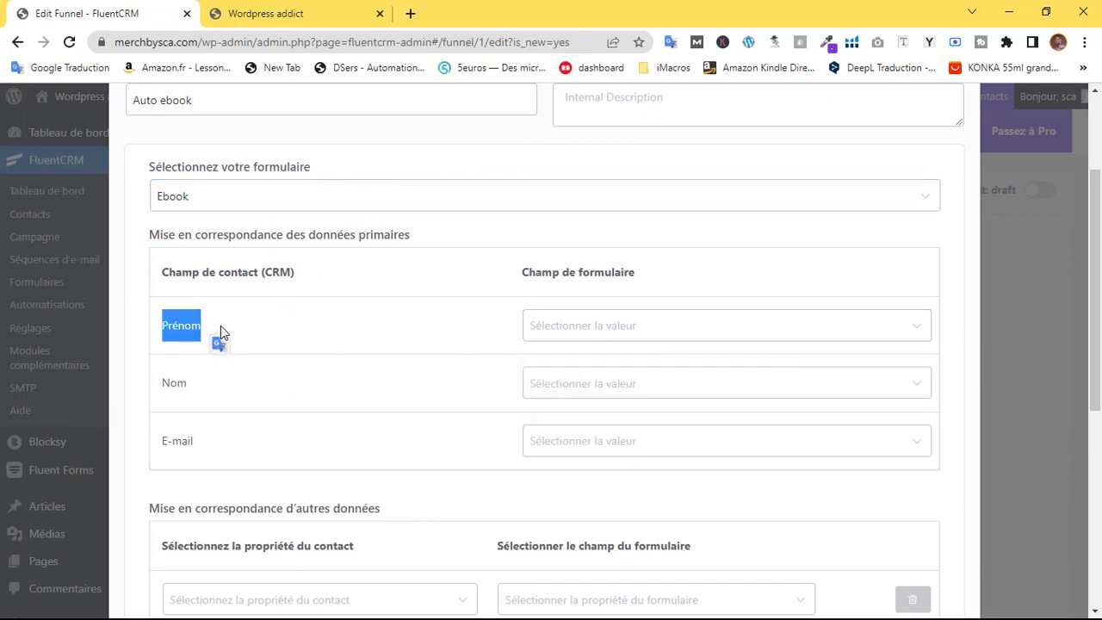
click(266, 333)
click(582, 332)
click(590, 399)
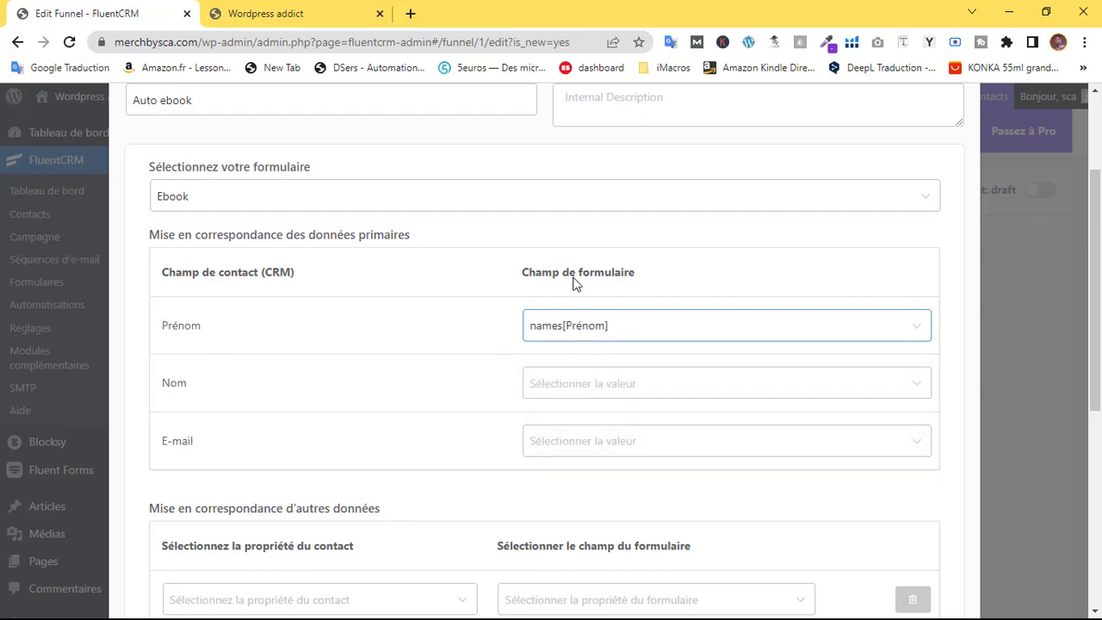
drag(515, 272, 636, 273)
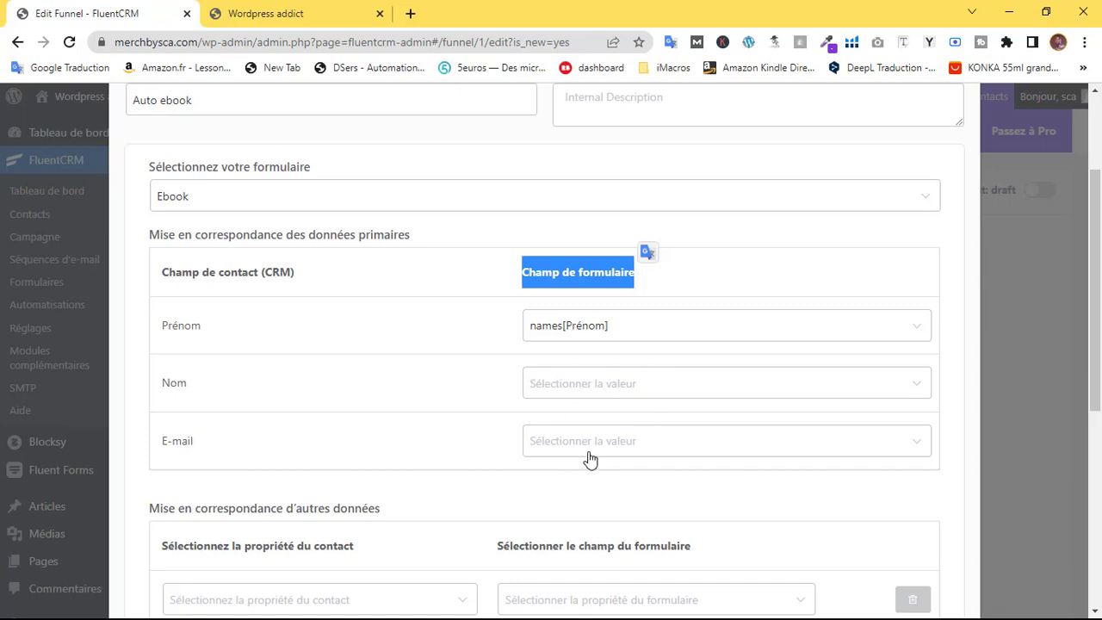
click(583, 396)
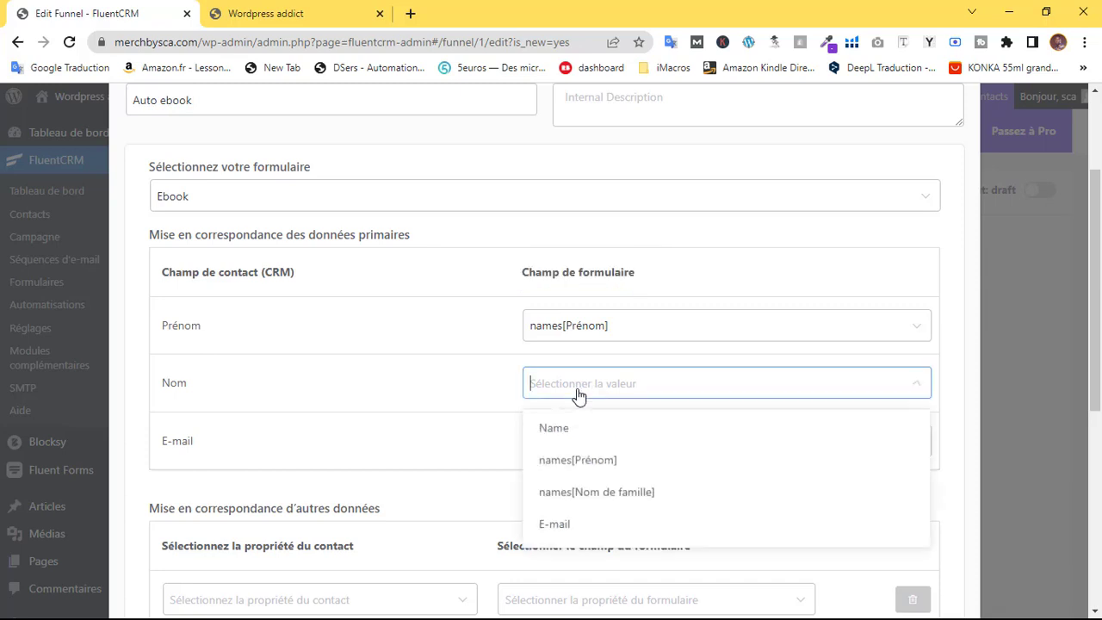
click(615, 495)
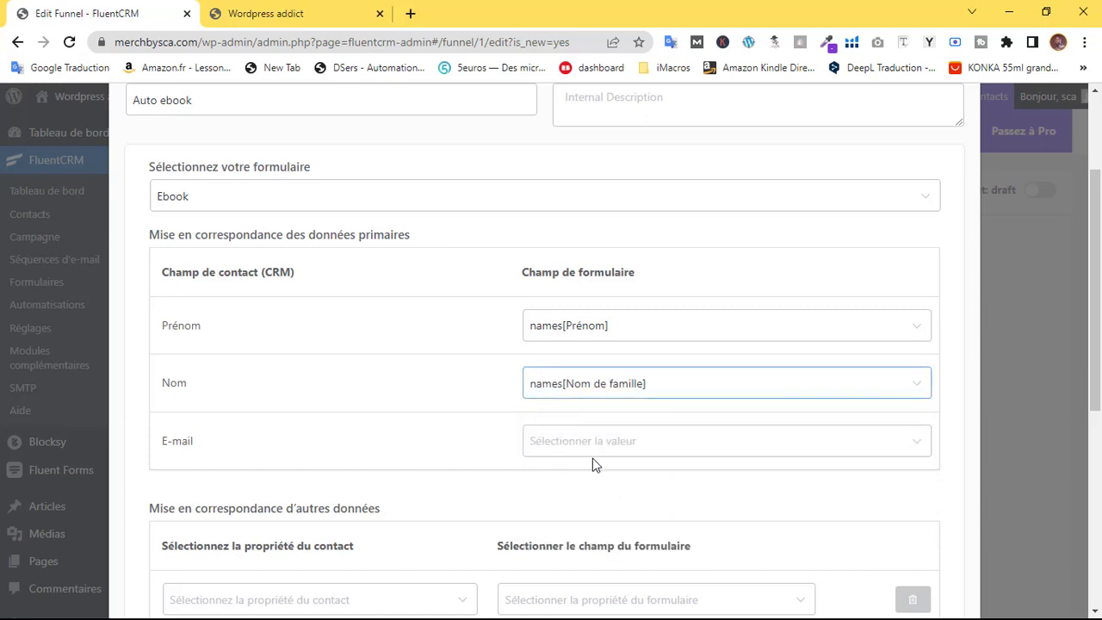
click(594, 453)
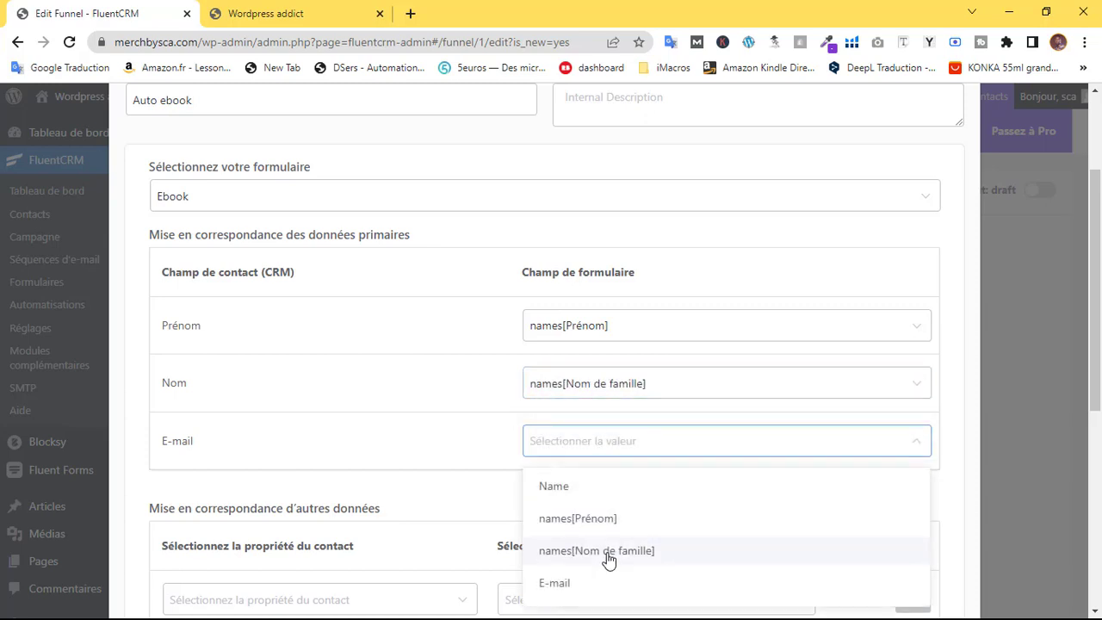
click(562, 584)
Review the extra contact mappings and keep the subscription status as Abonné
scroll(577, 396, down, 3)
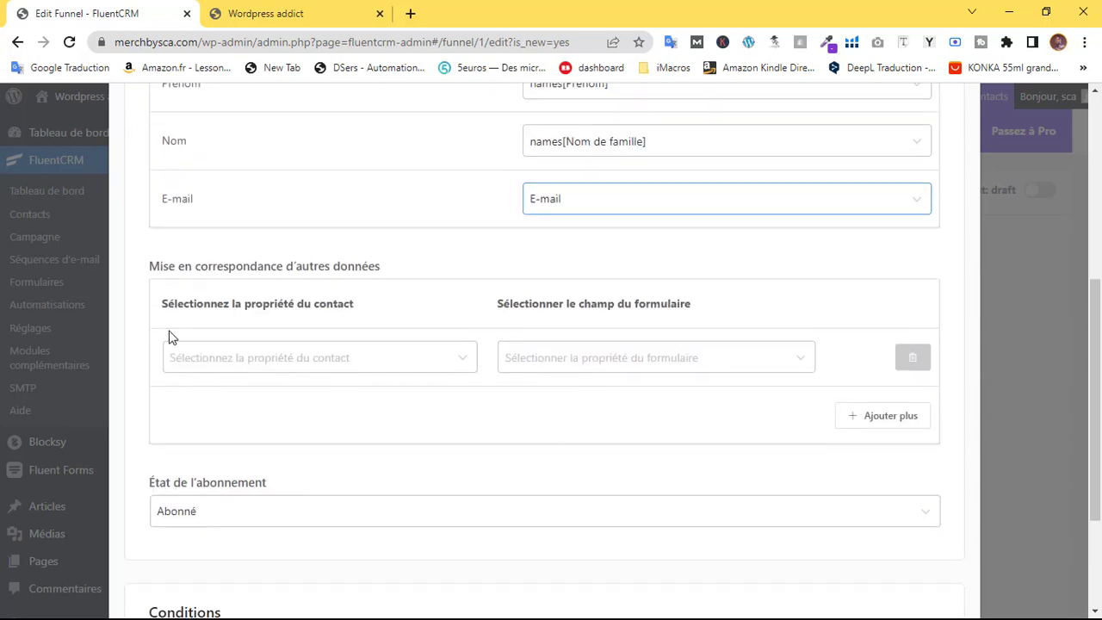
drag(174, 303, 371, 312)
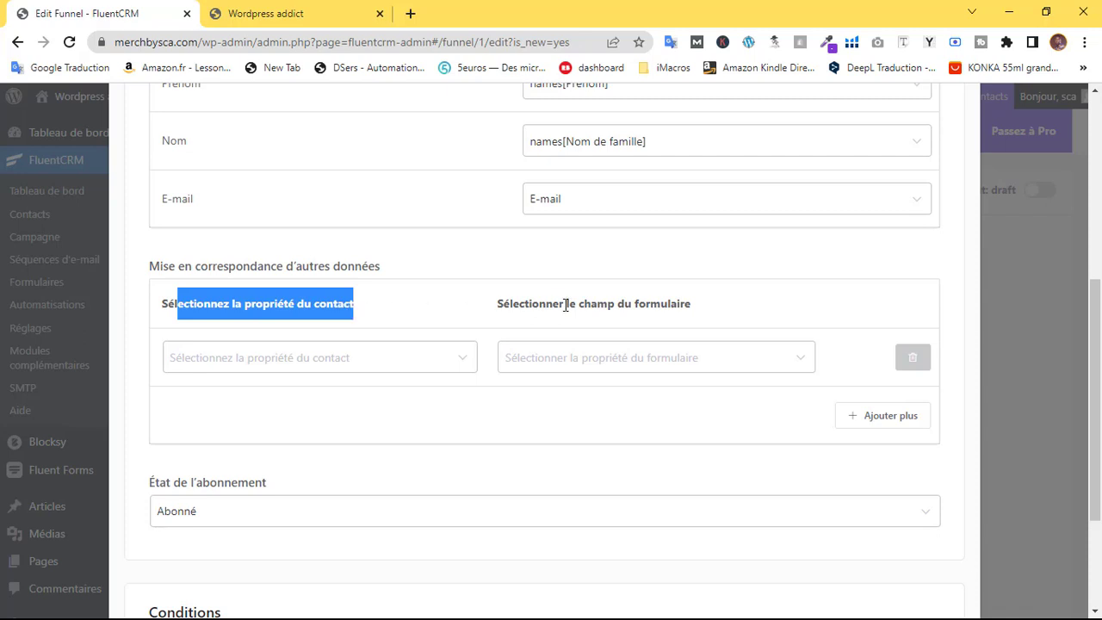
mouse_move(566, 304)
mouse_down()
mouse_move(606, 305)
mouse_move(571, 305)
mouse_up()
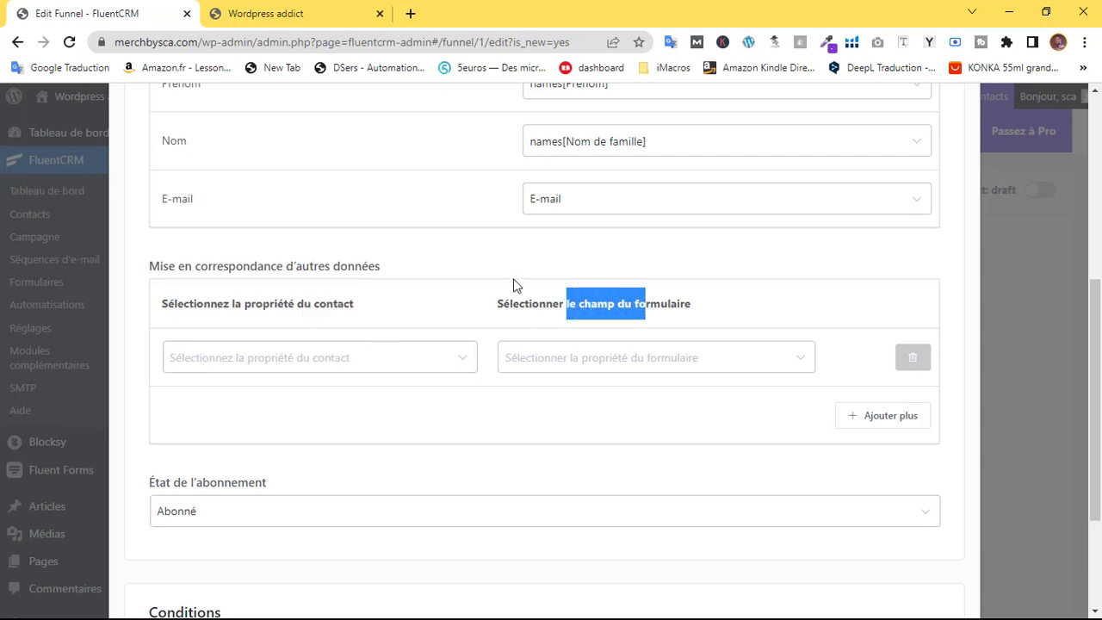
click(445, 252)
scroll(535, 239, up, 3)
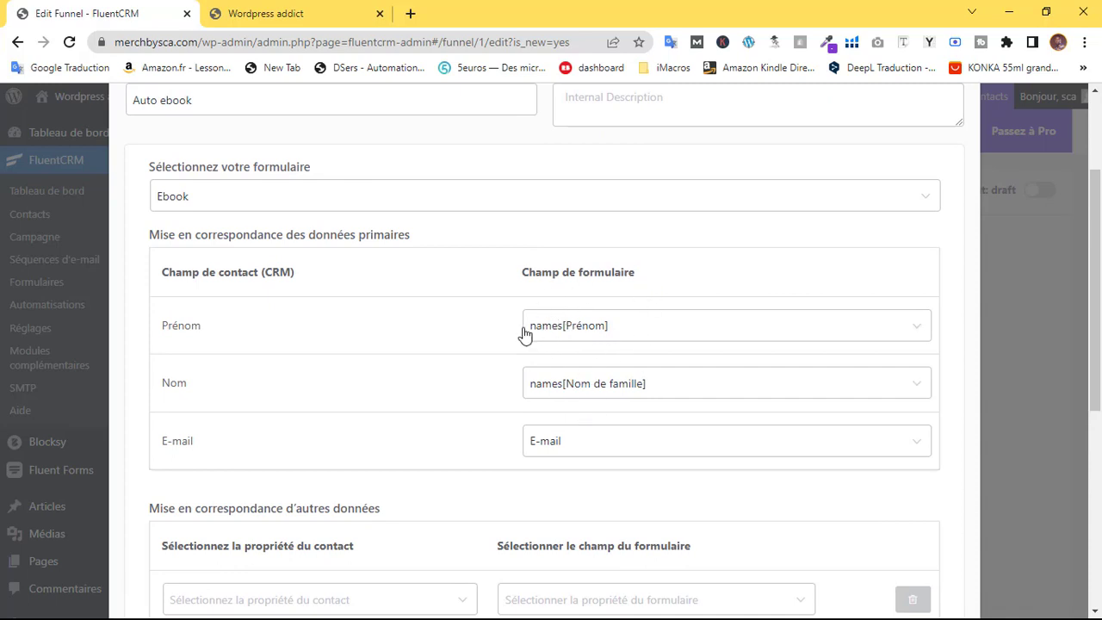
scroll(534, 387, down, 2)
click(376, 442)
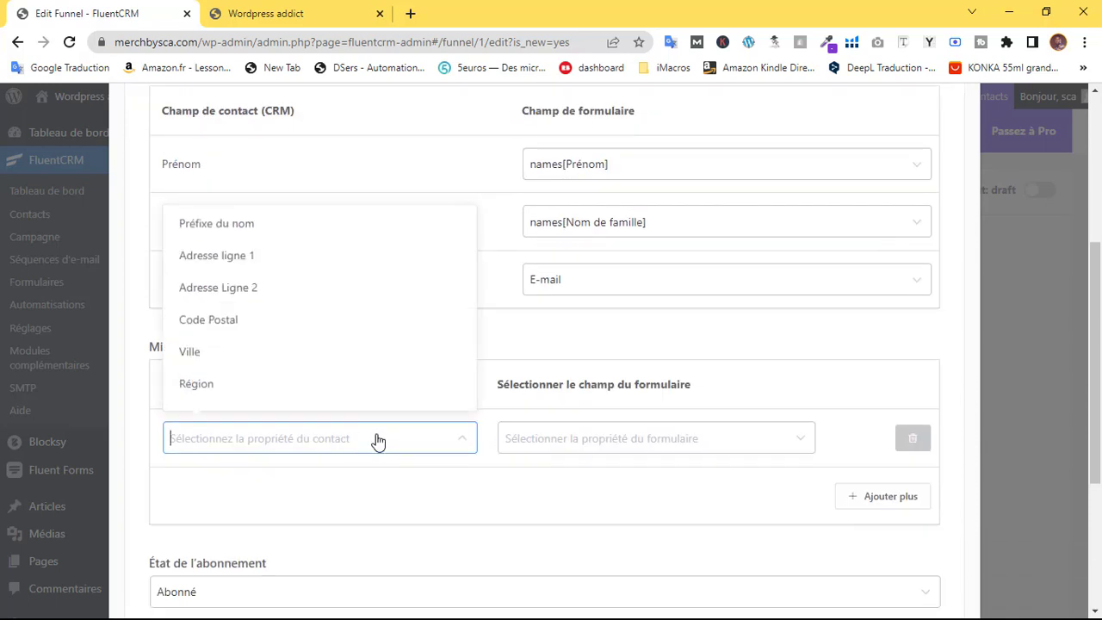
scroll(288, 342, down, 1)
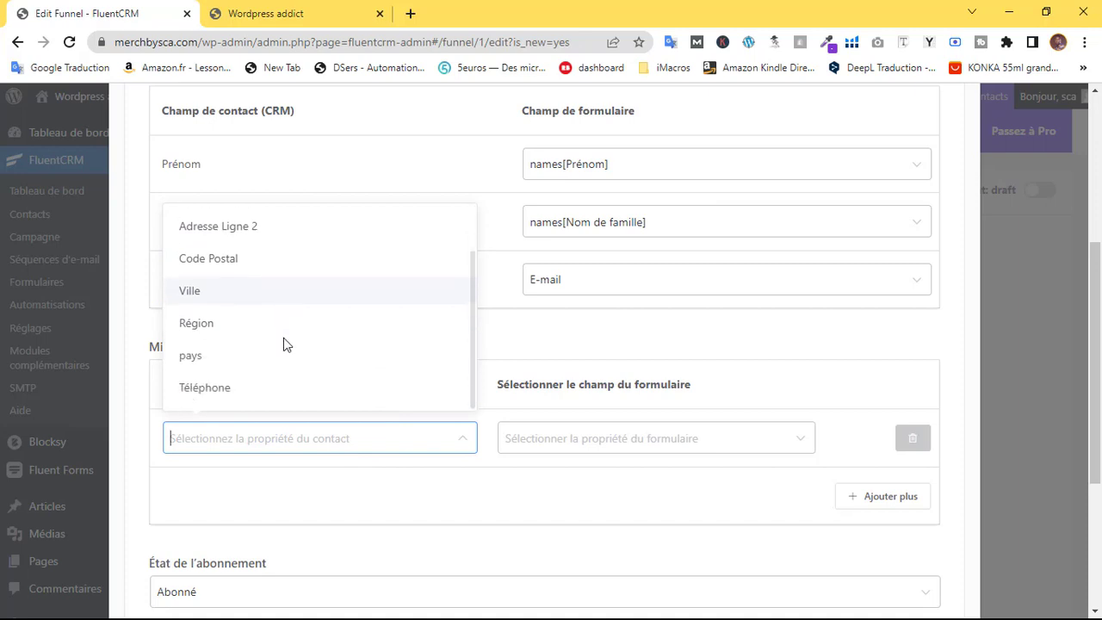
click(637, 441)
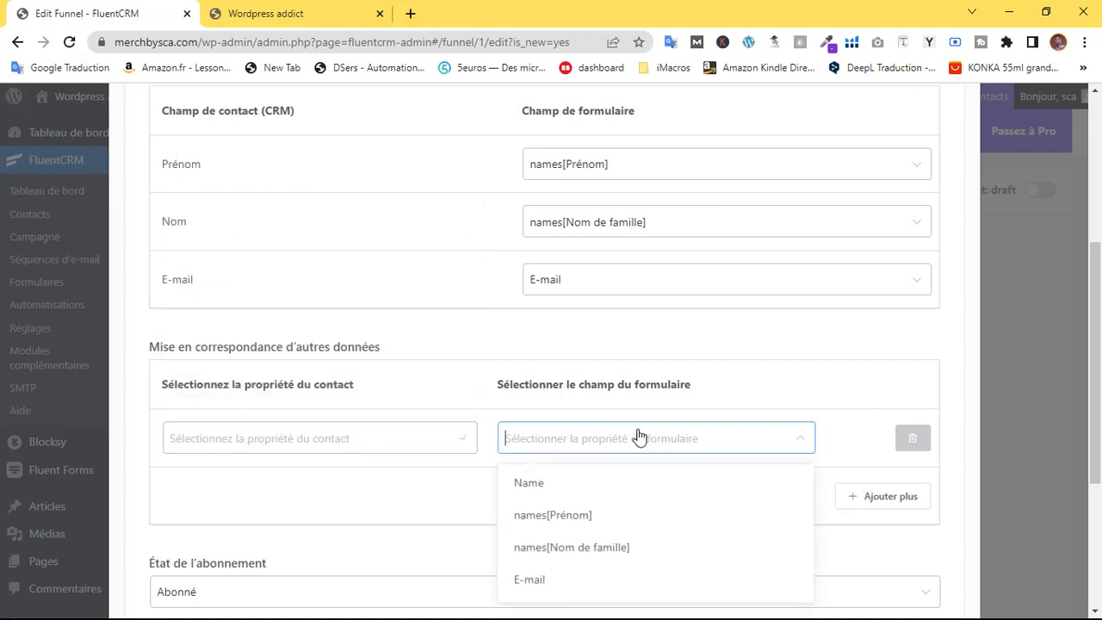
click(625, 440)
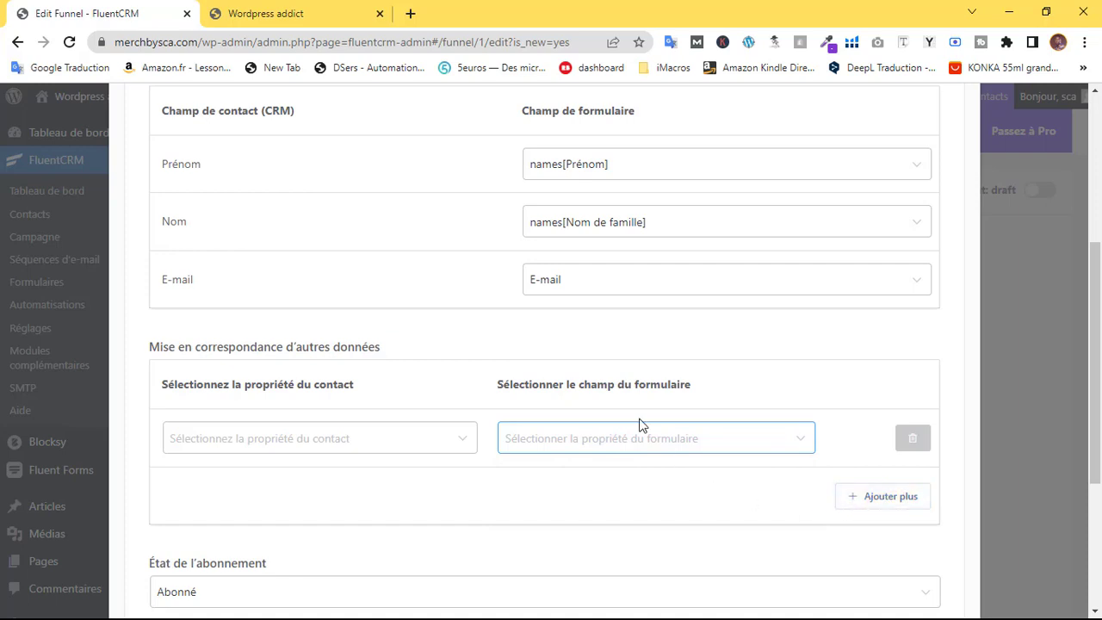
scroll(876, 365, down, 1)
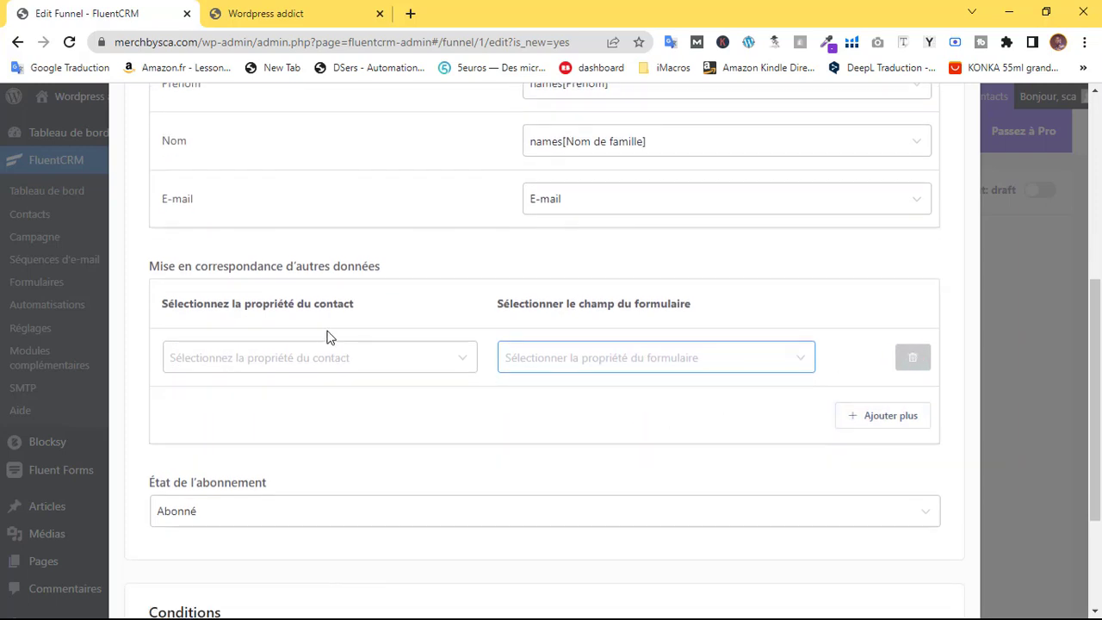
scroll(292, 353, up, 3)
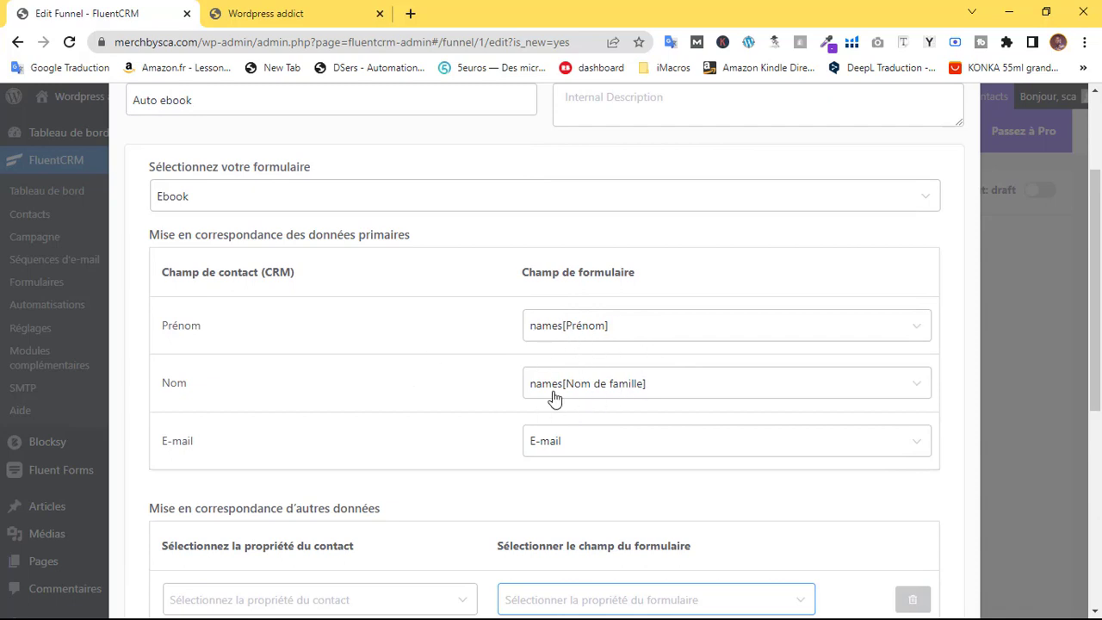
scroll(522, 381, down, 5)
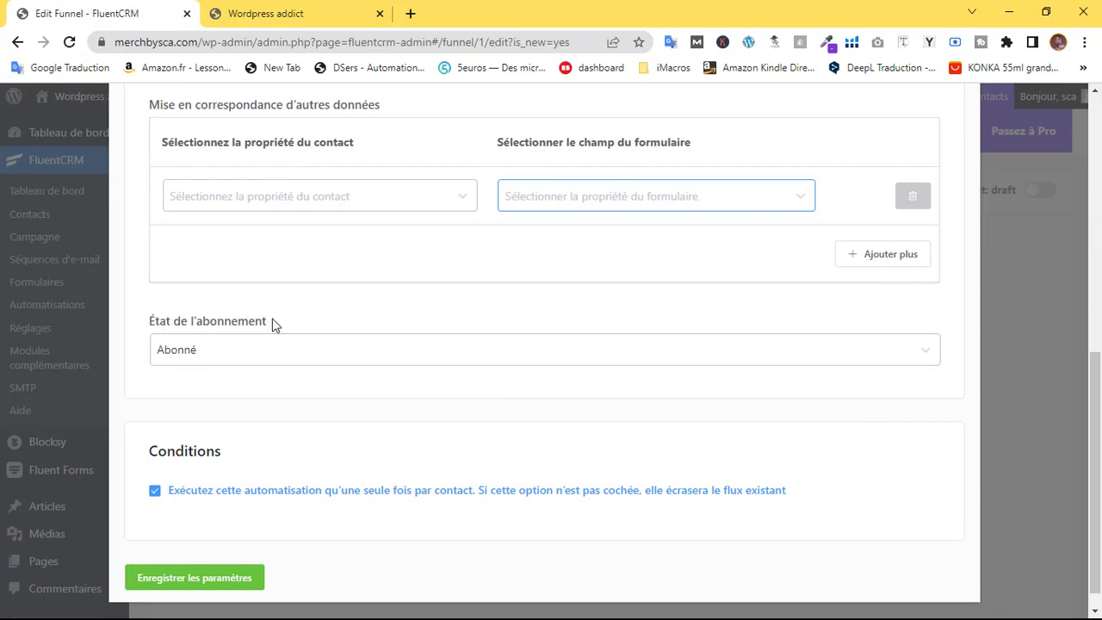
click(383, 358)
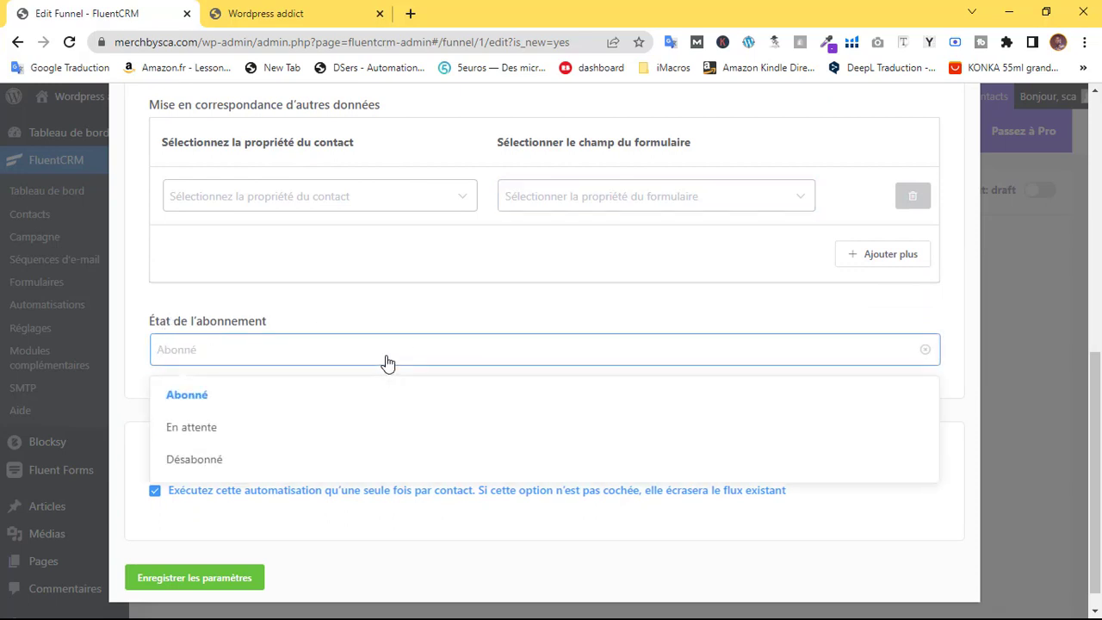
click(397, 310)
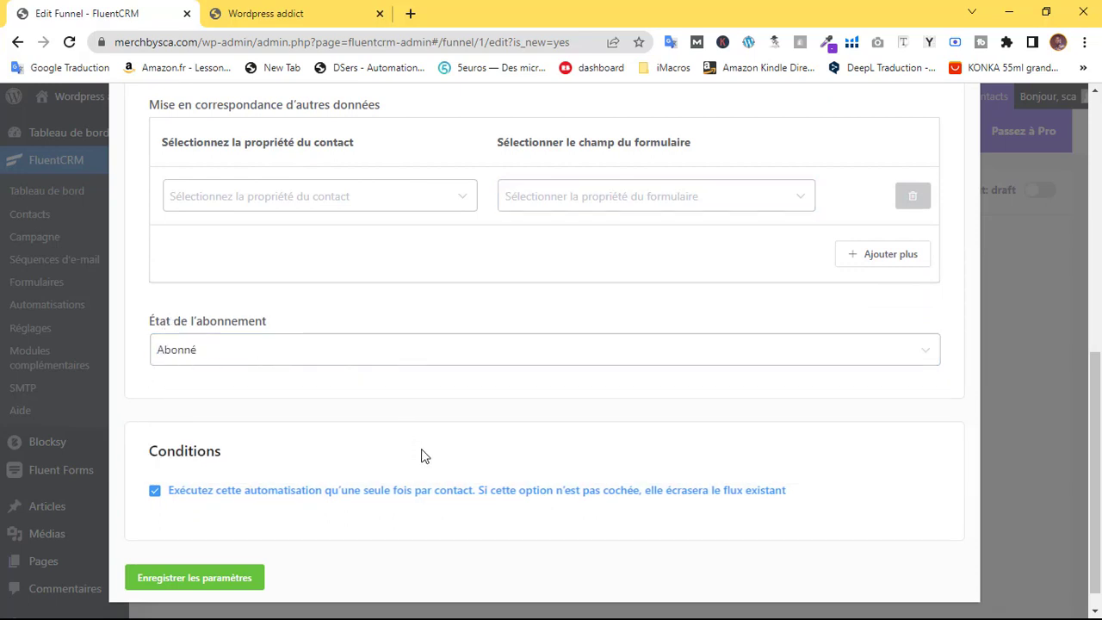
scroll(421, 452, down, 1)
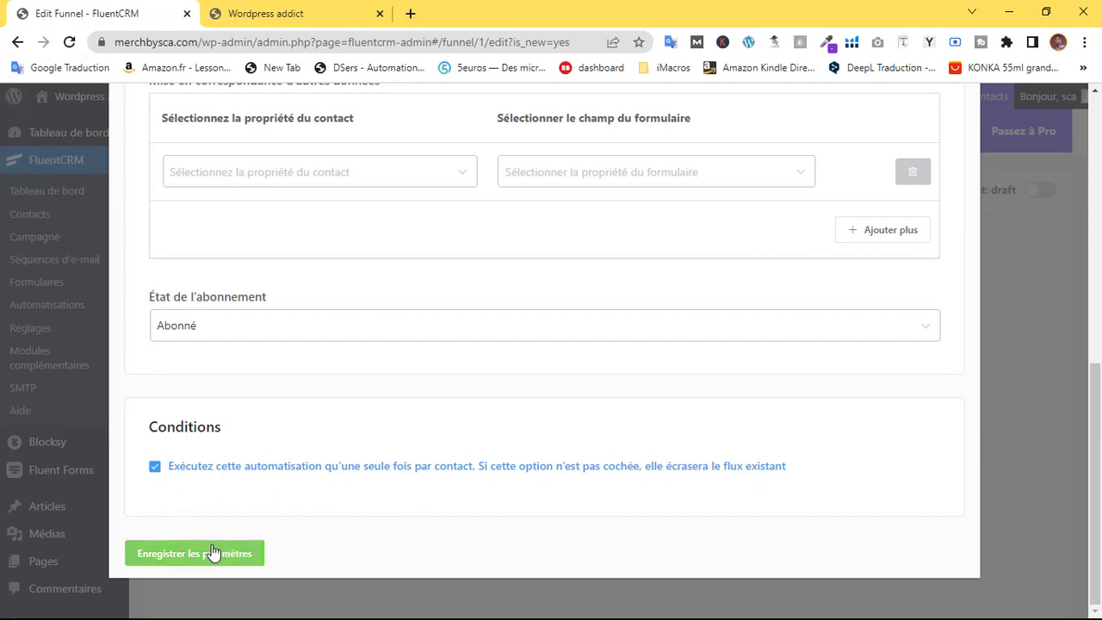
Save the Auto ebook trigger settings
click(182, 558)
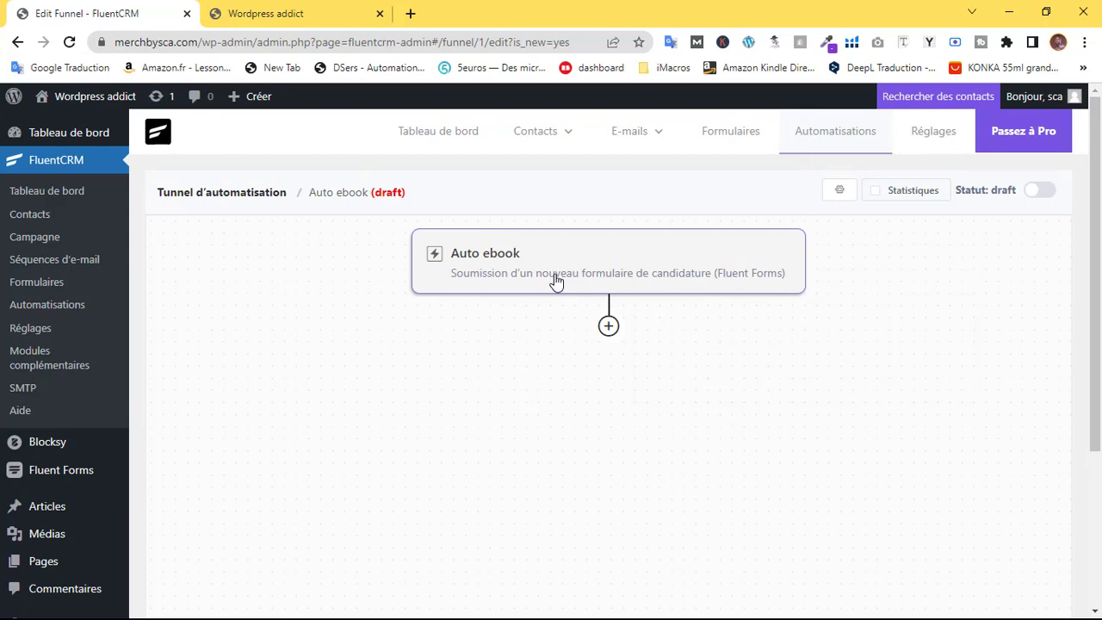
click(609, 325)
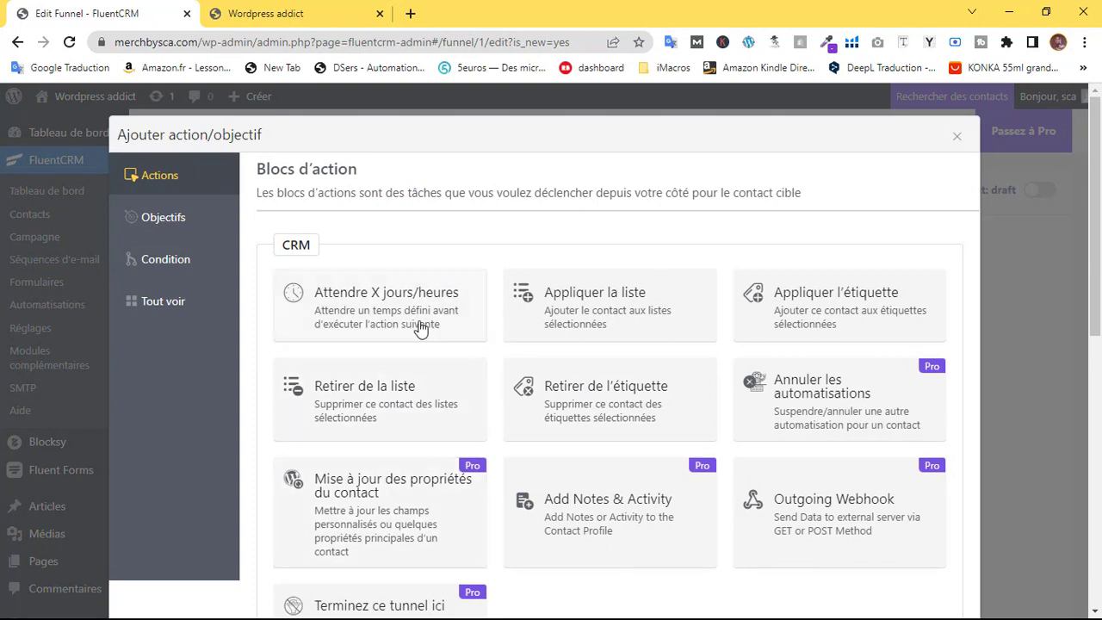
click(954, 139)
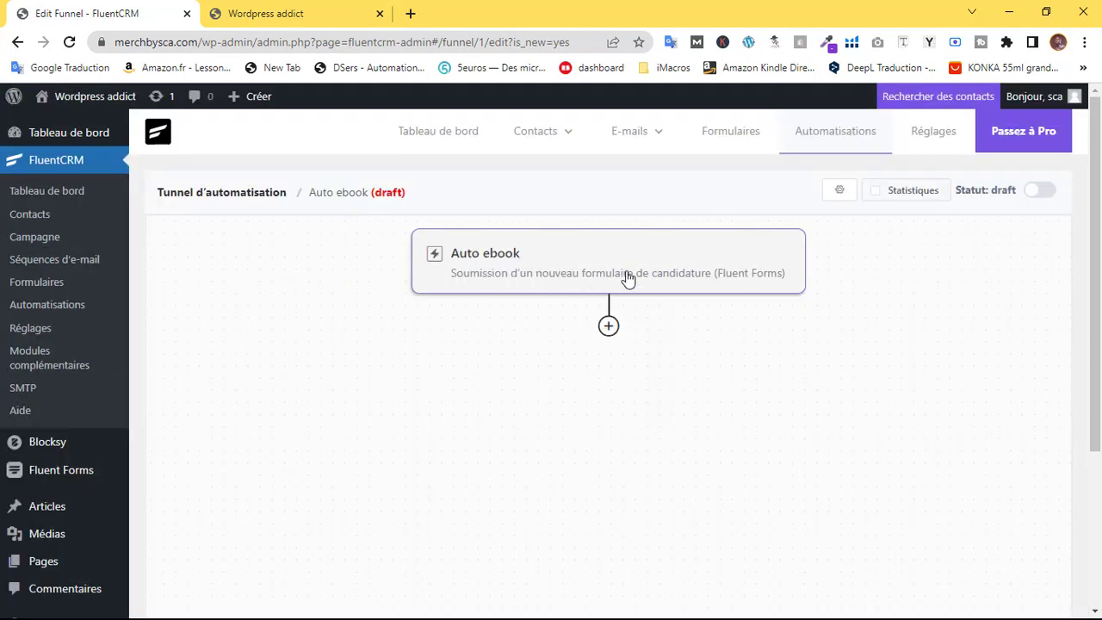
Open Ajouter action/objectif below the trigger and browse the CRM, E-mail and WordPress blocks
mouse_move(610, 324)
click(692, 276)
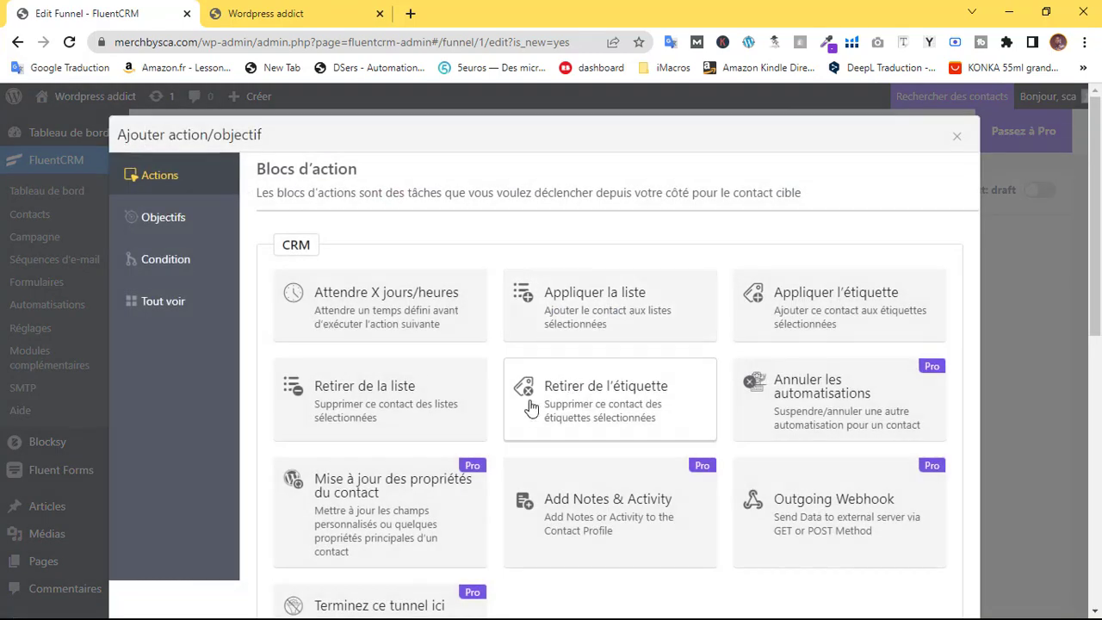
scroll(482, 422, down, 2)
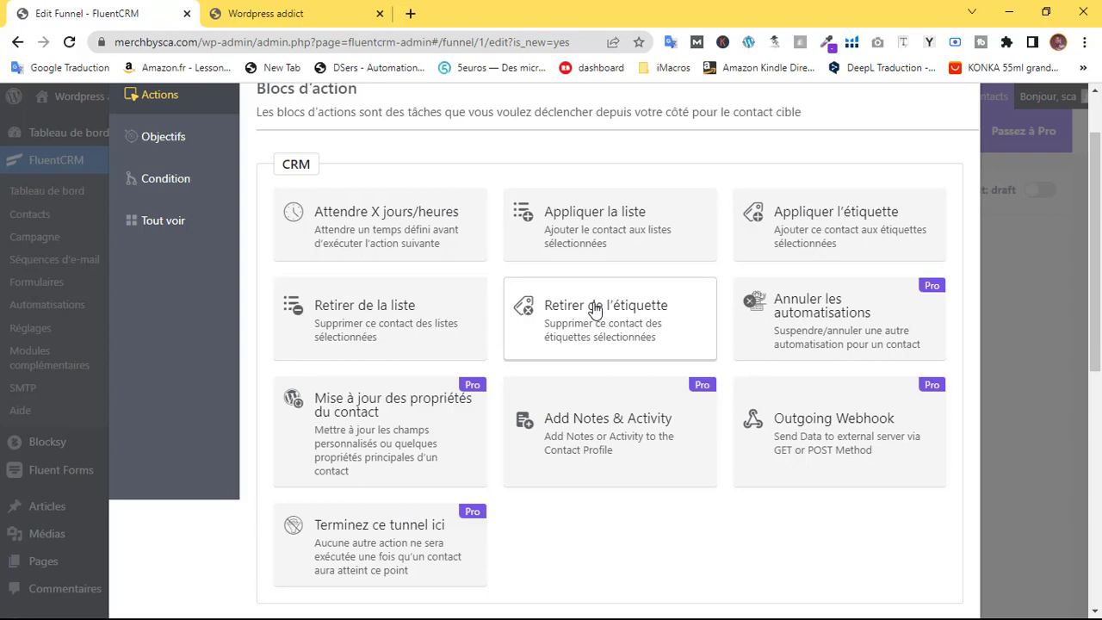
scroll(456, 327, down, 5)
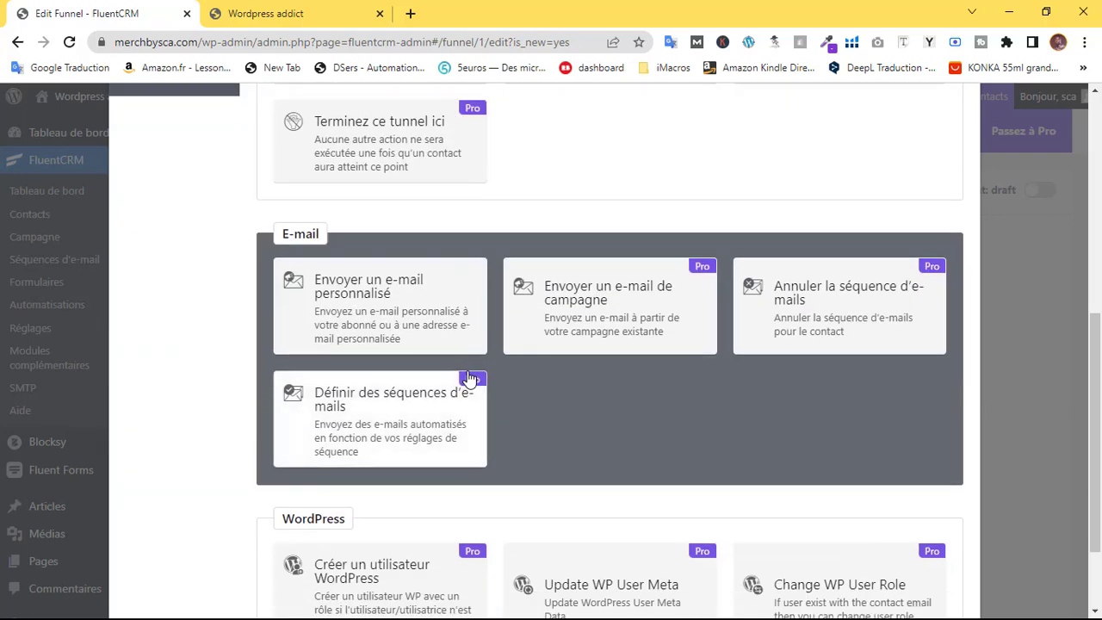
scroll(470, 378, down, 1)
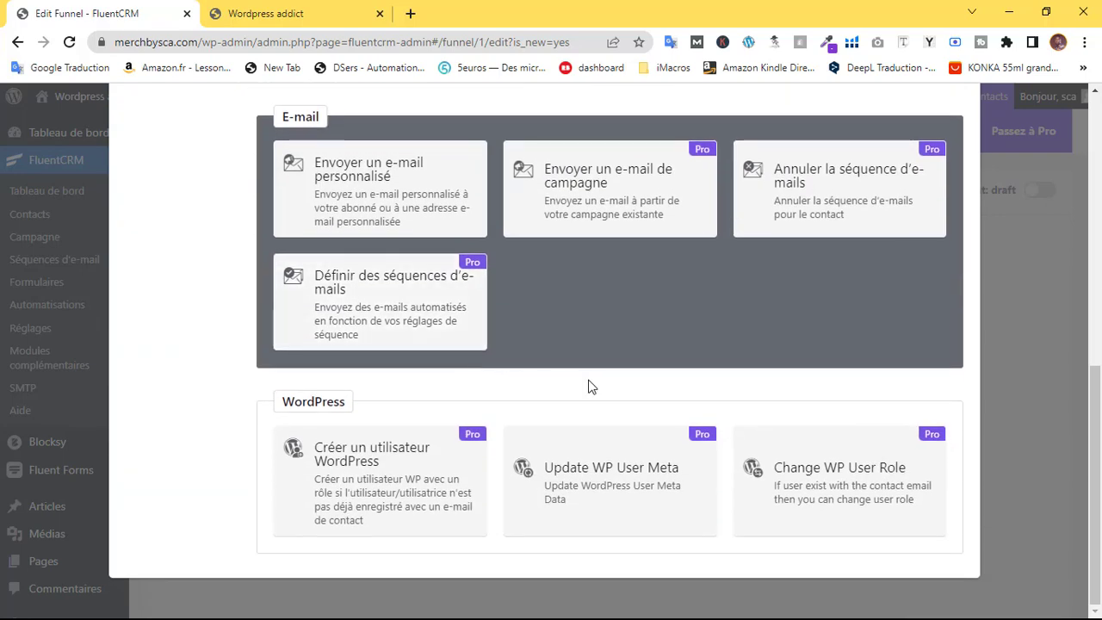
scroll(827, 424, up, 1)
scroll(536, 310, up, 4)
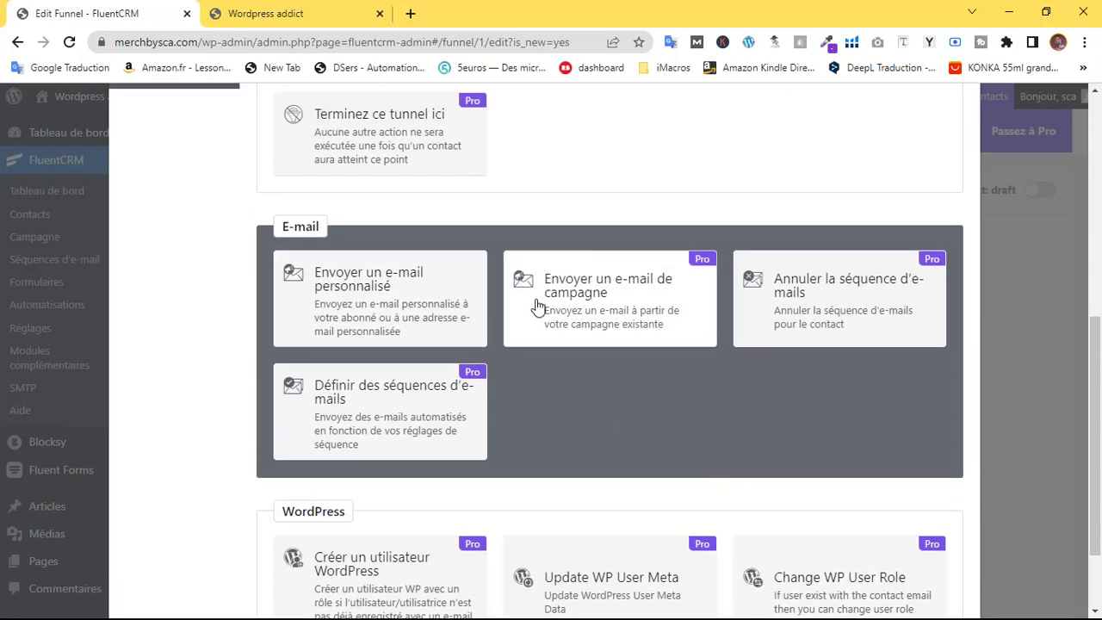
scroll(538, 284, up, 2)
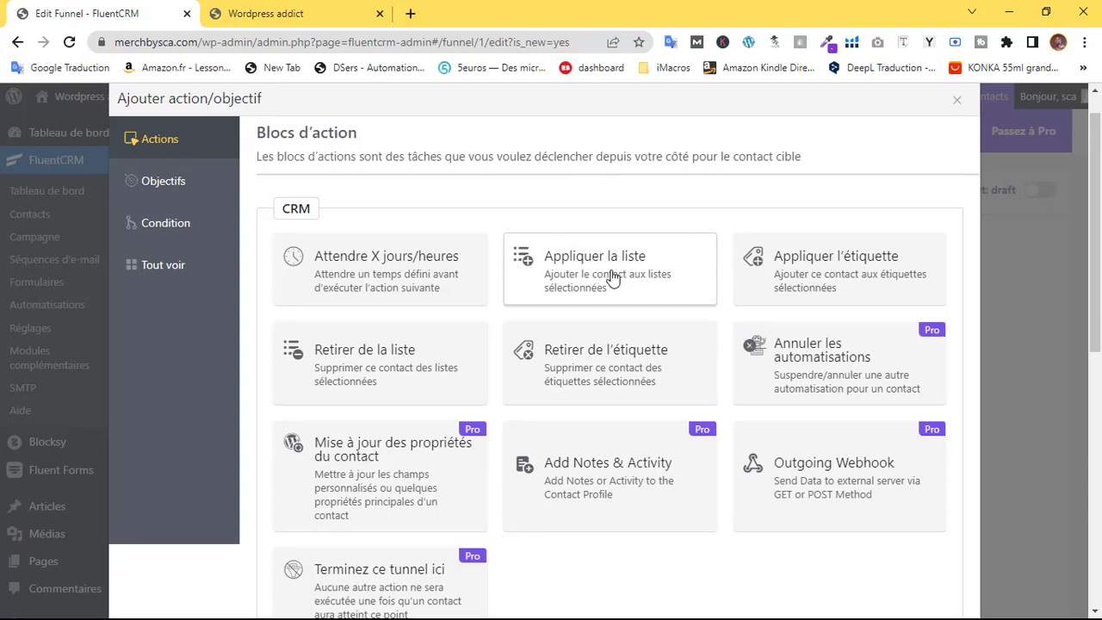
Add an Appliquer la liste step using the ebook list and save it
click(613, 275)
click(403, 248)
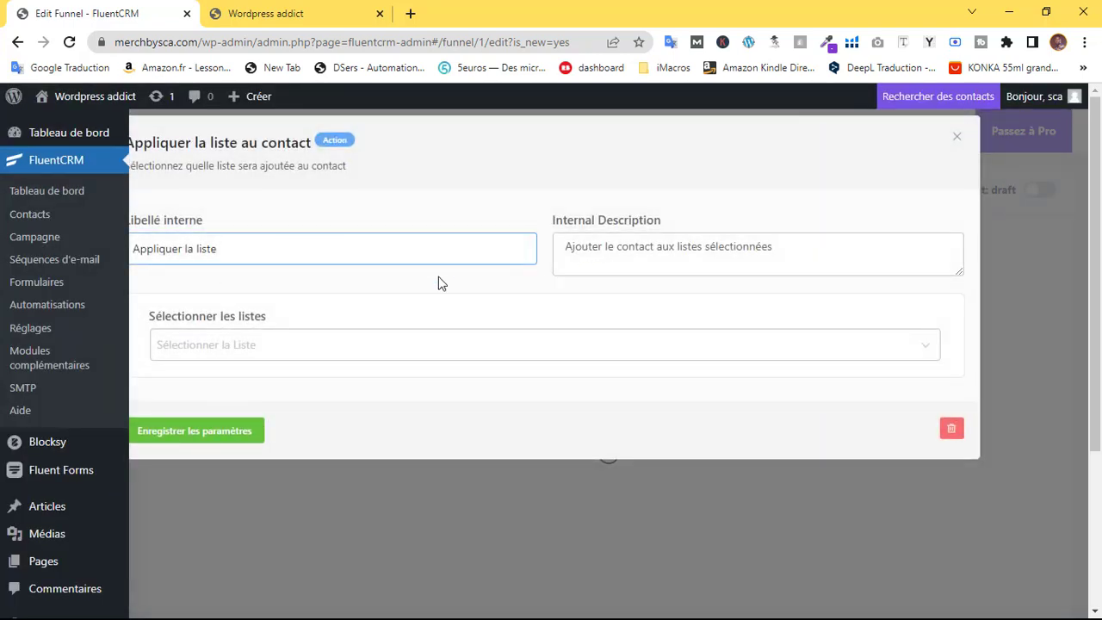
click(326, 344)
click(234, 391)
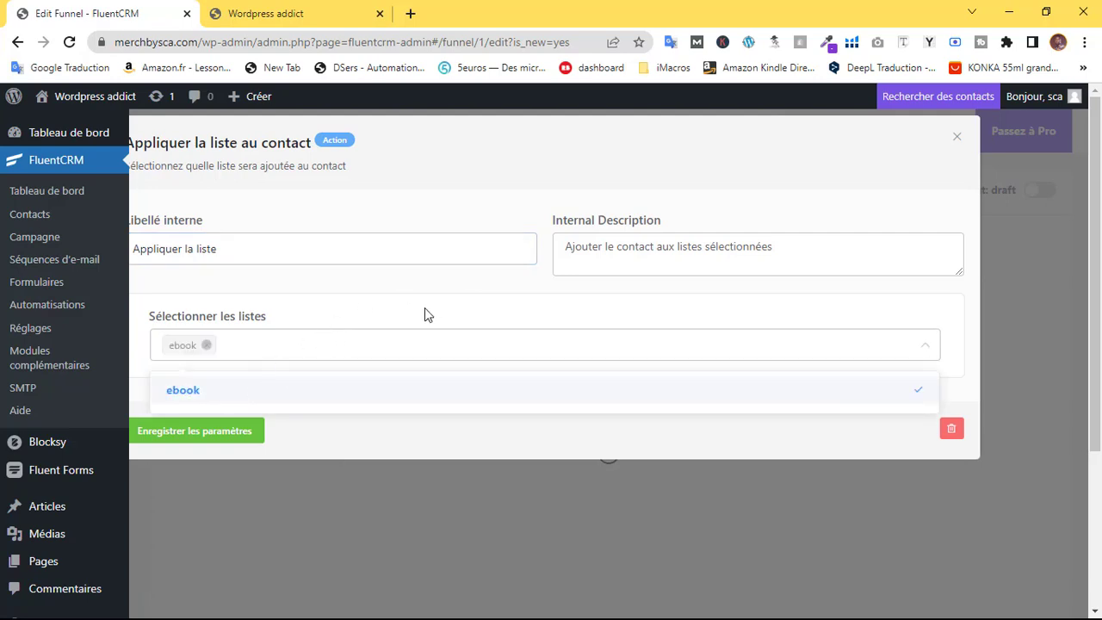
click(197, 432)
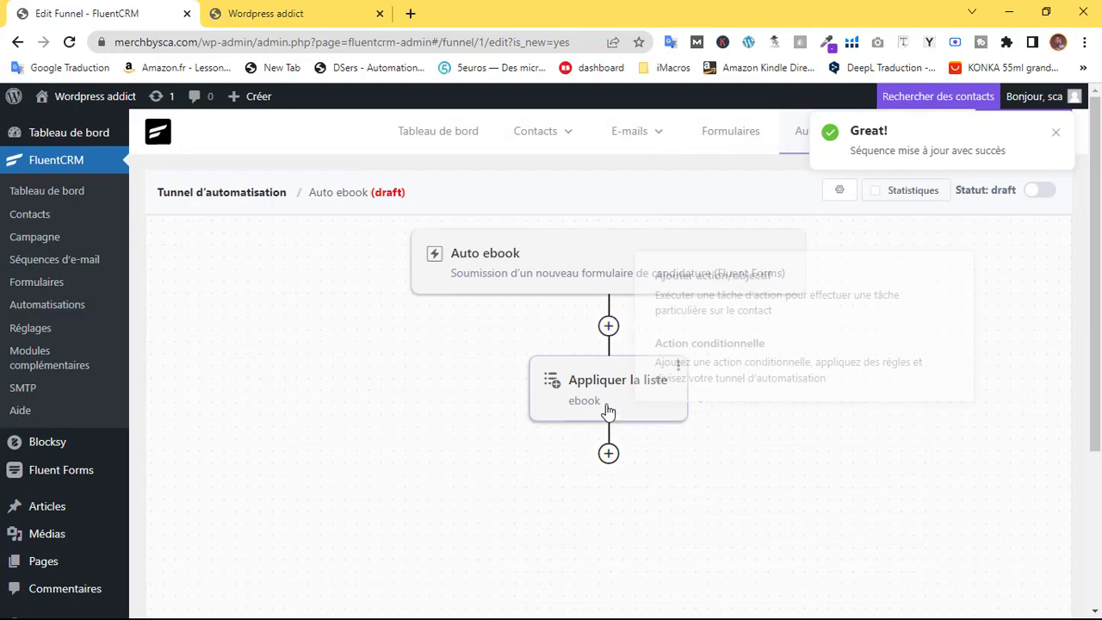
Add an Appliquer l'étiquette step with the ebook tag, save it, and reopen the action chooser
mouse_move(607, 454)
click(724, 403)
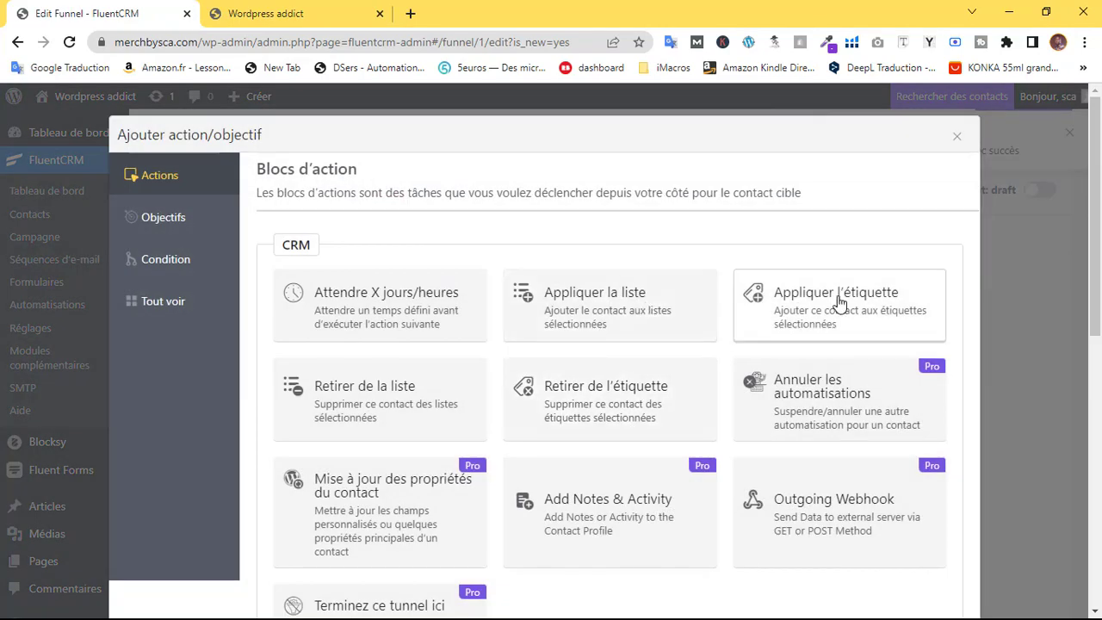
click(833, 297)
click(306, 343)
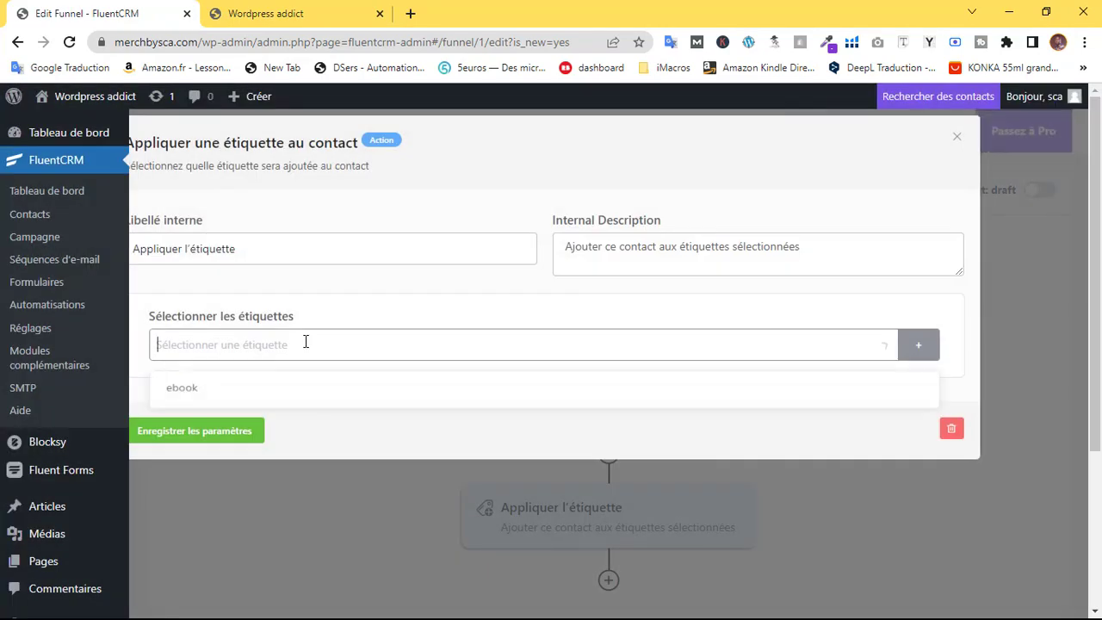
click(191, 391)
click(200, 431)
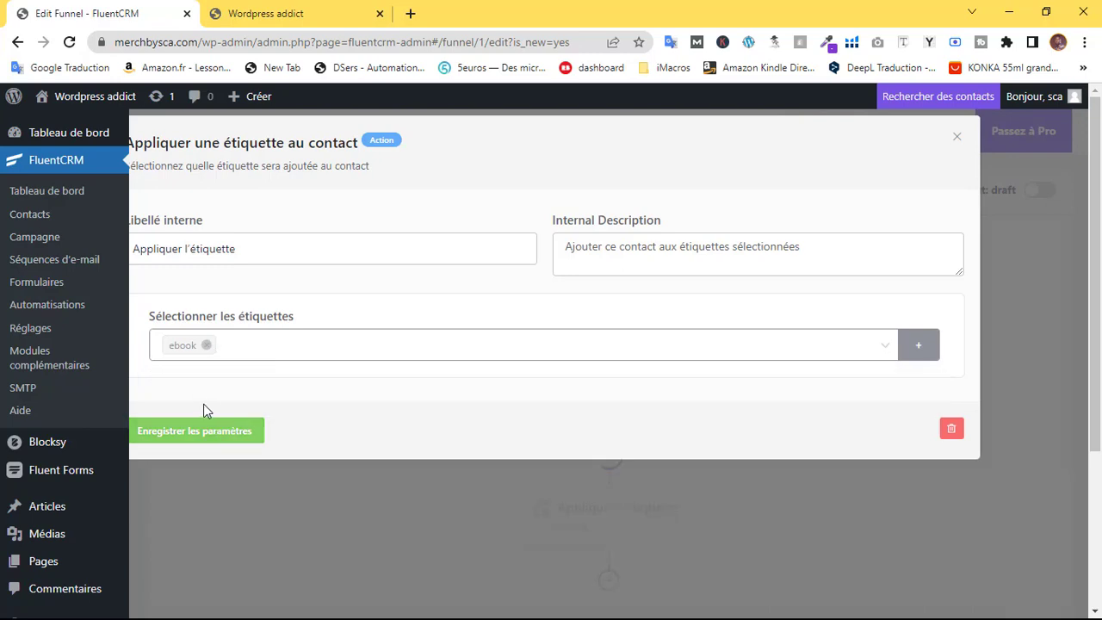
click(208, 432)
scroll(732, 394, down, 3)
scroll(680, 422, up, 3)
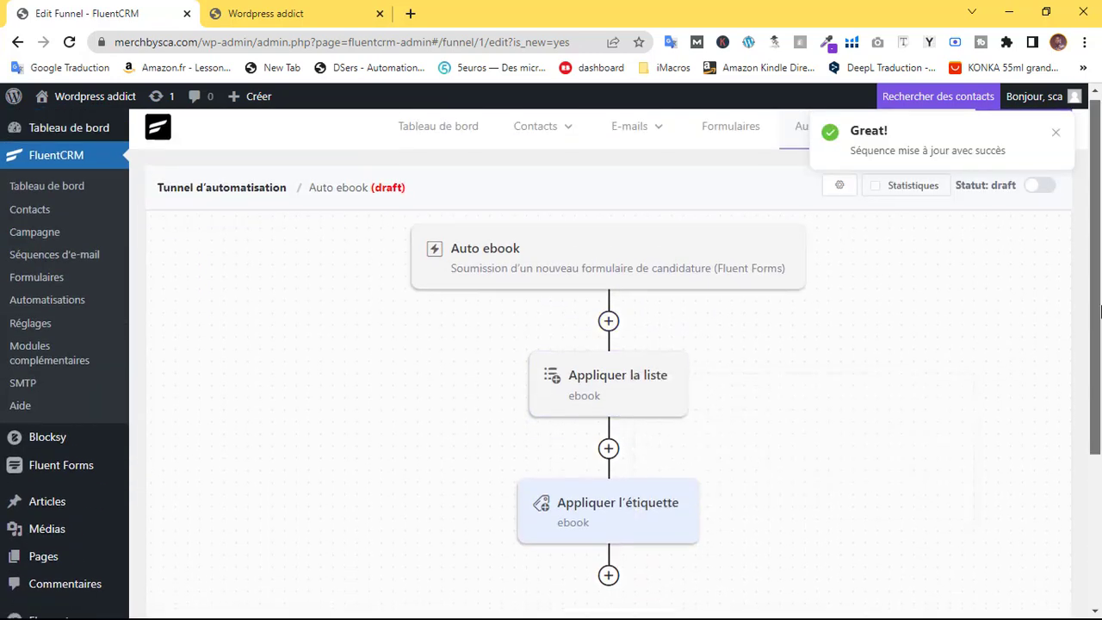
scroll(1101, 405, down, 2)
click(609, 395)
Add a custom e-mail step after the ebook tag step, then close its settings without filling the label or subject
scroll(562, 362, down, 5)
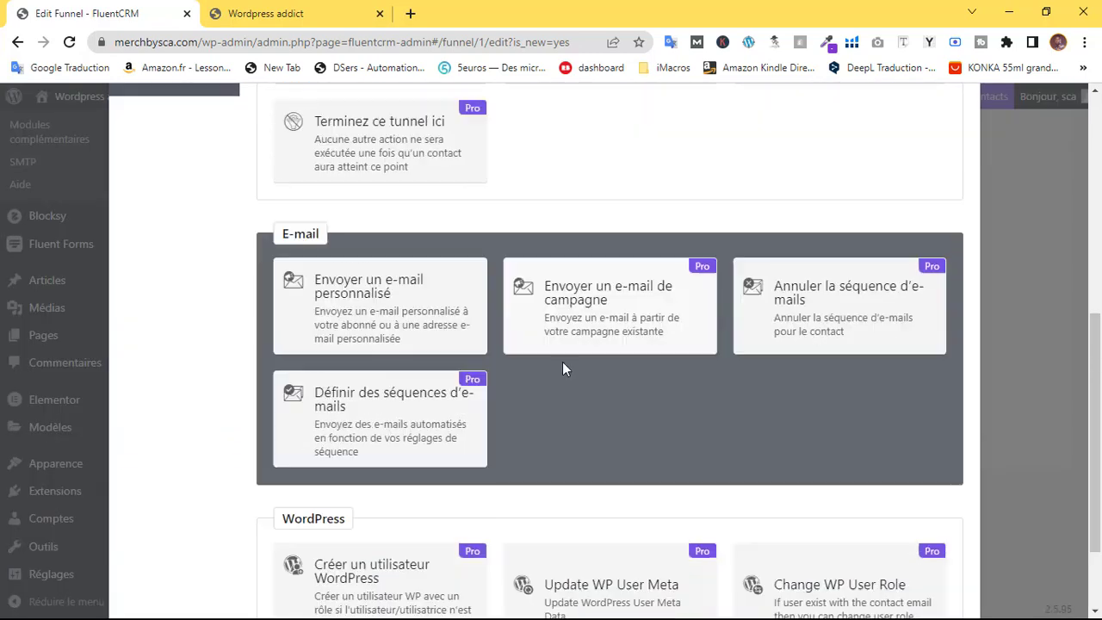
click(431, 306)
scroll(329, 341, down, 3)
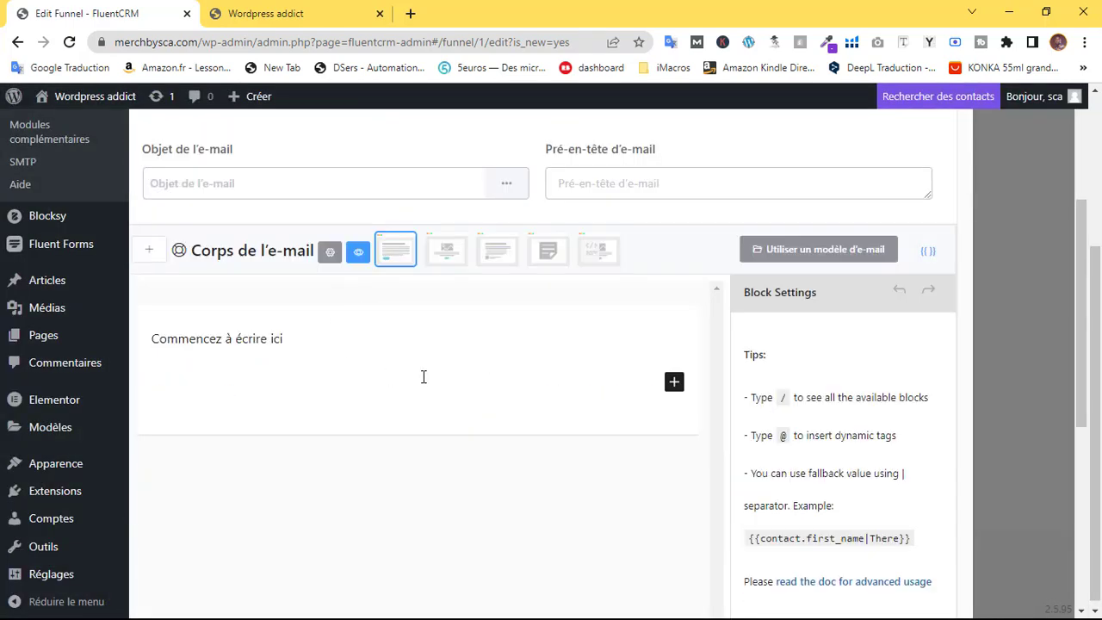
scroll(423, 376, up, 3)
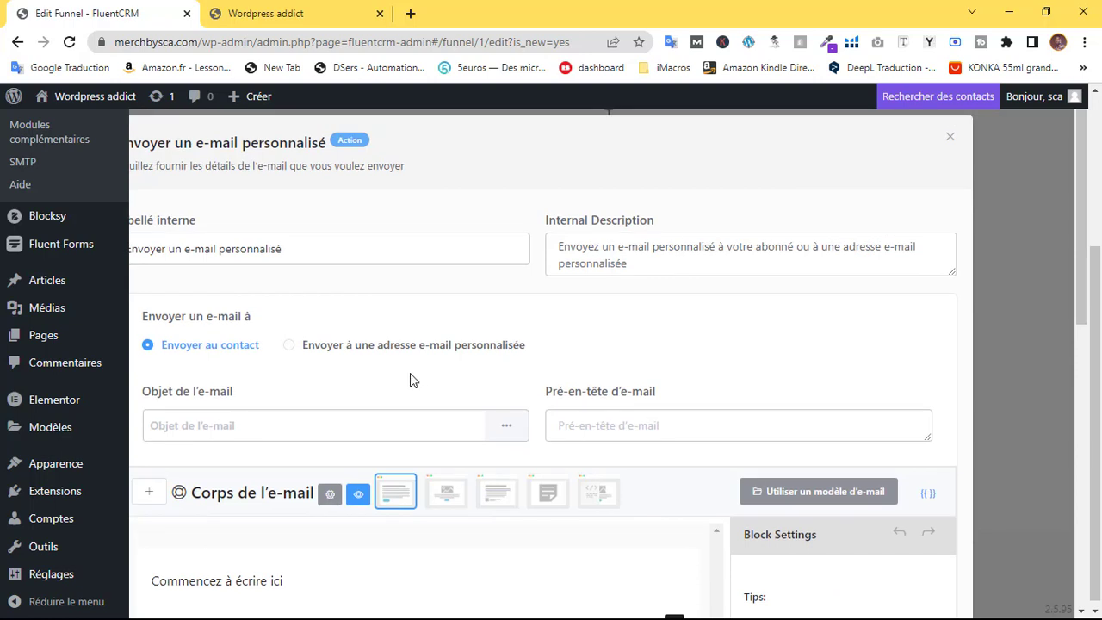
click(303, 252)
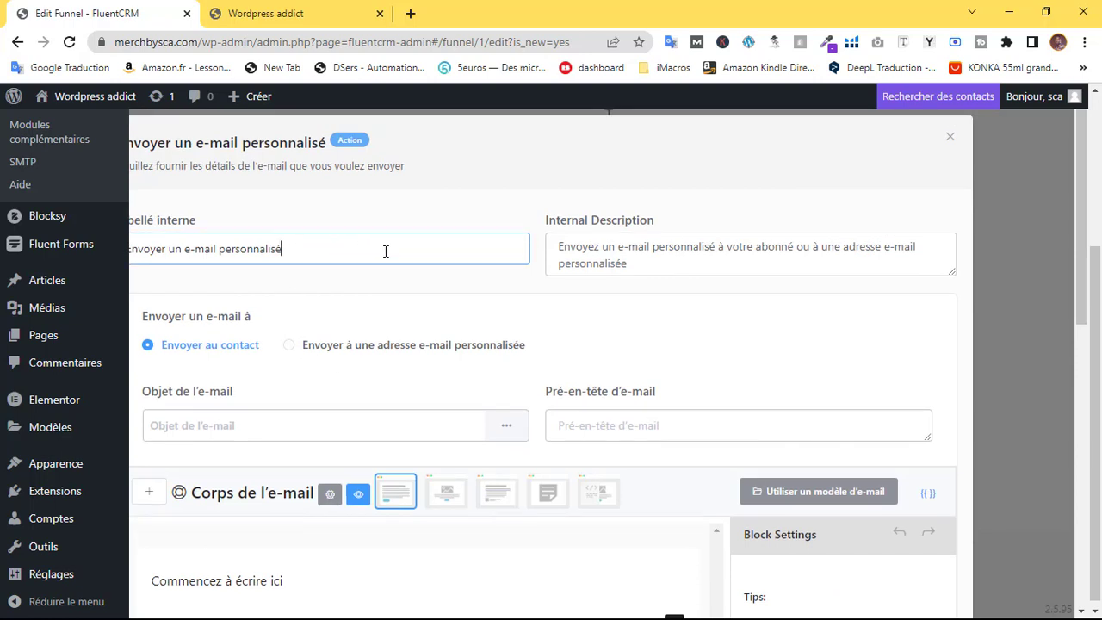
click(309, 421)
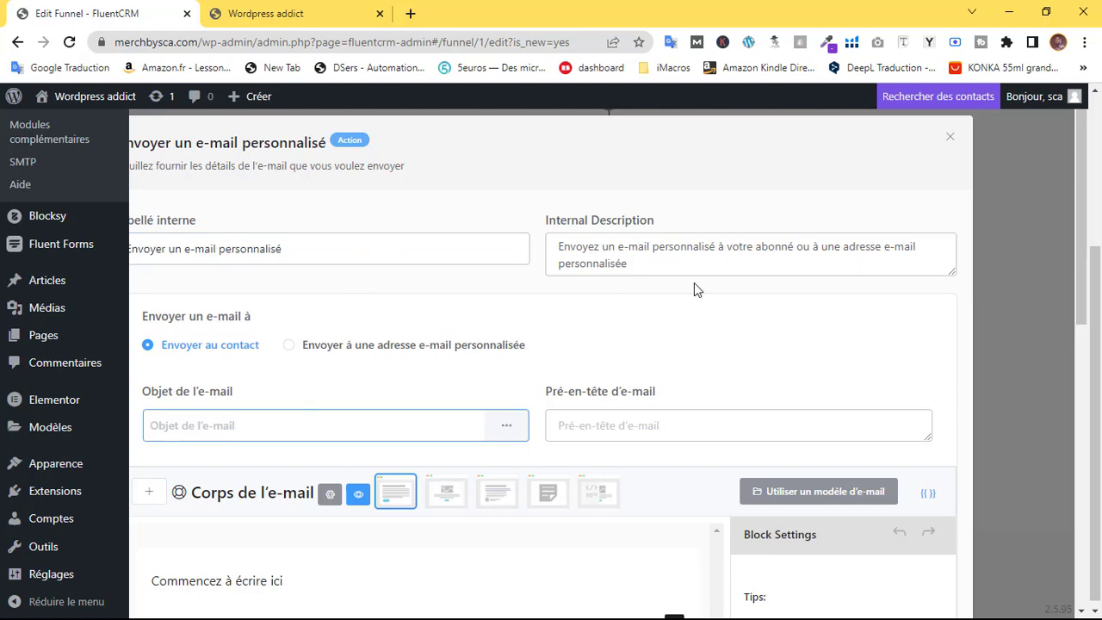
click(954, 137)
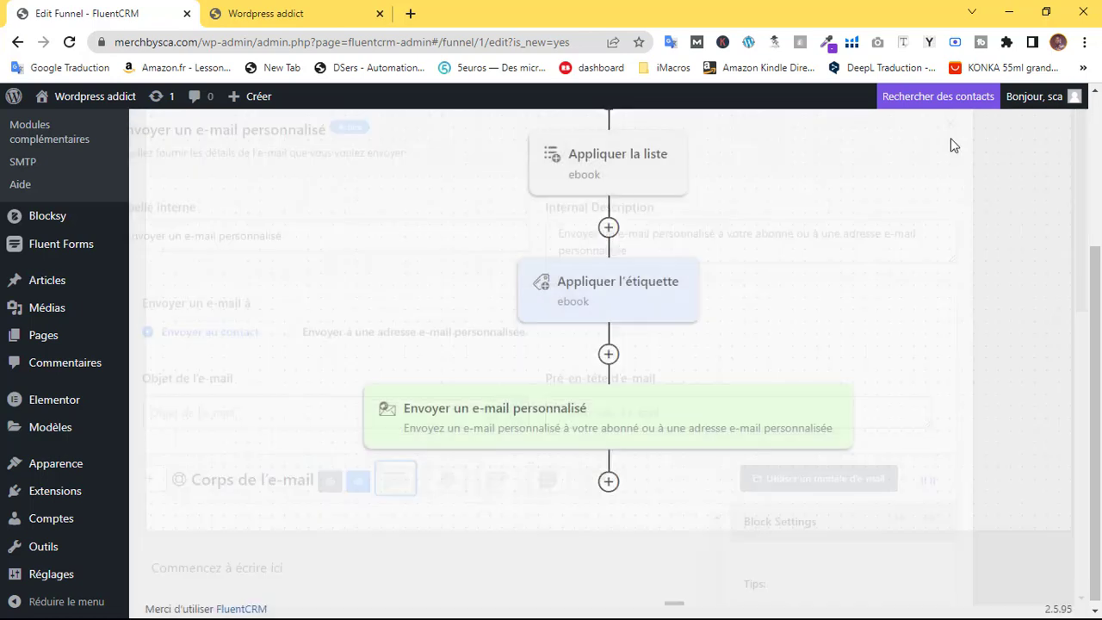
Reopen the custom e-mail step and start its body text with 'B' of 'Bravo !'
scroll(637, 309, up, 3)
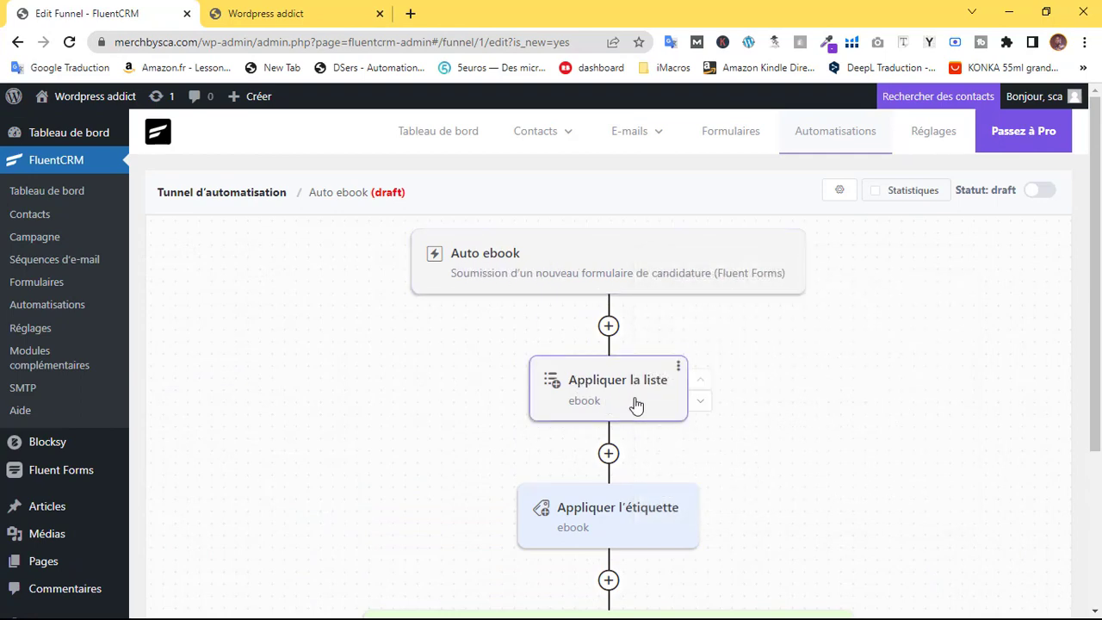
scroll(627, 388, down, 1)
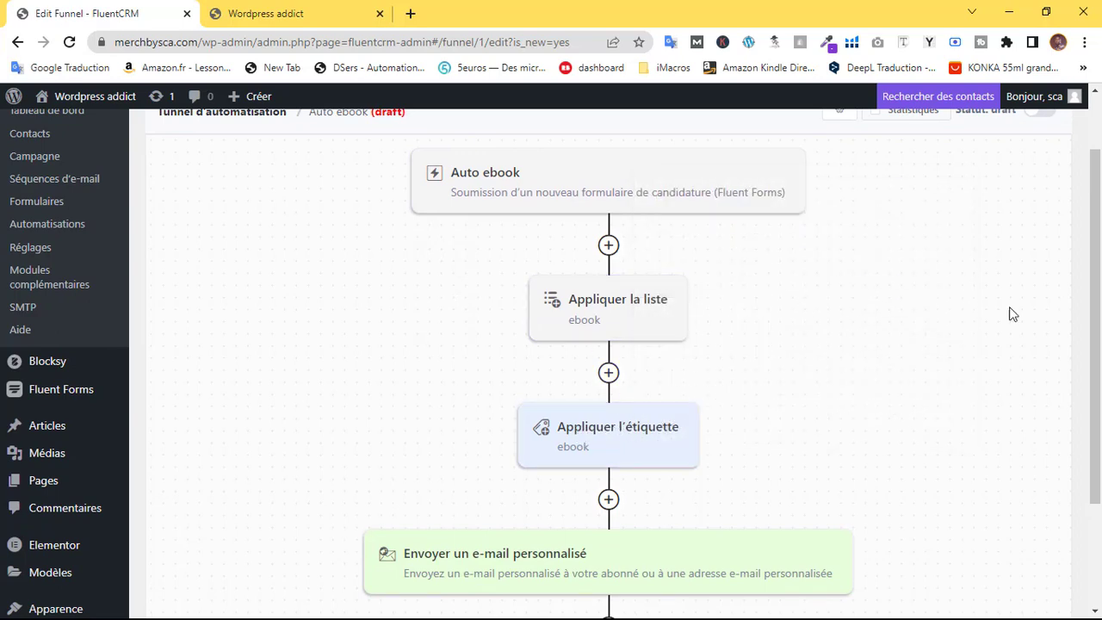
scroll(1011, 313, down, 2)
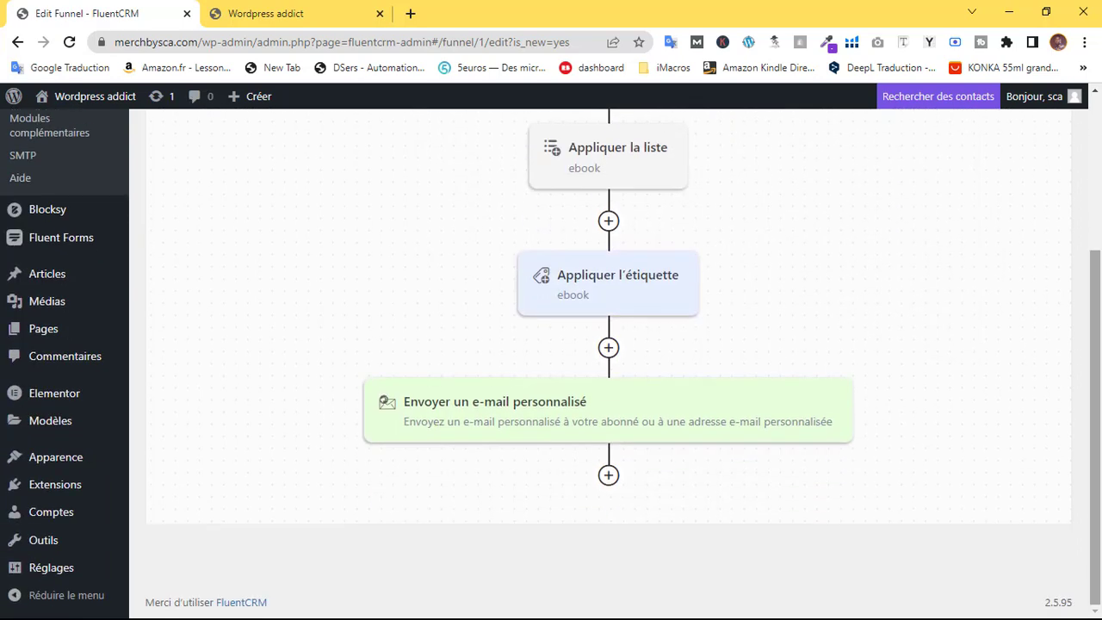
click(535, 411)
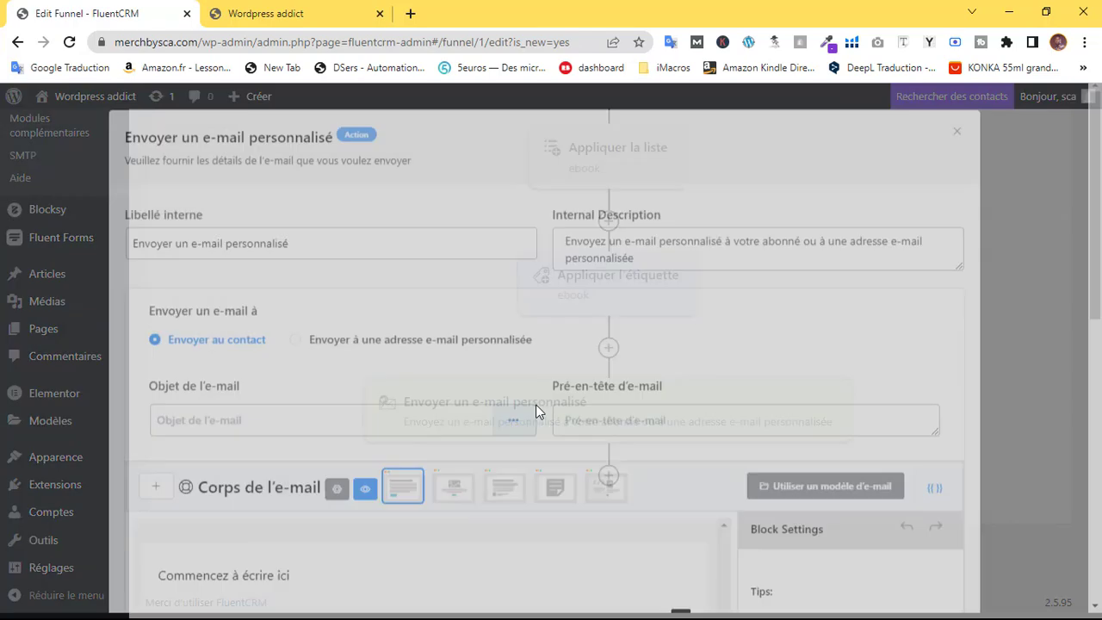
scroll(327, 453, down, 2)
click(393, 420)
text(B)
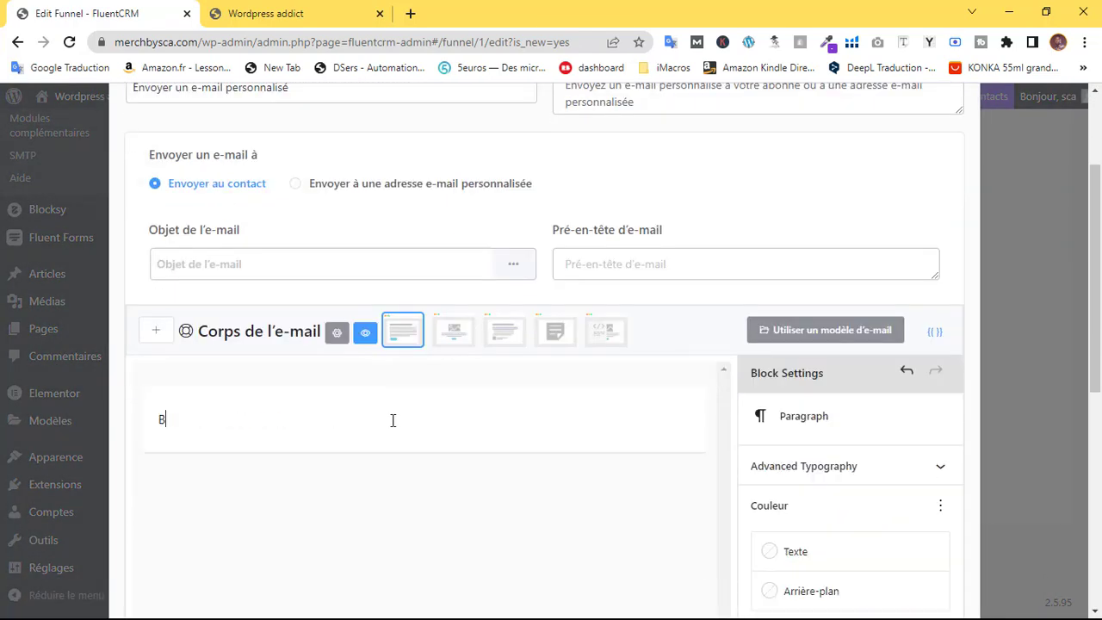
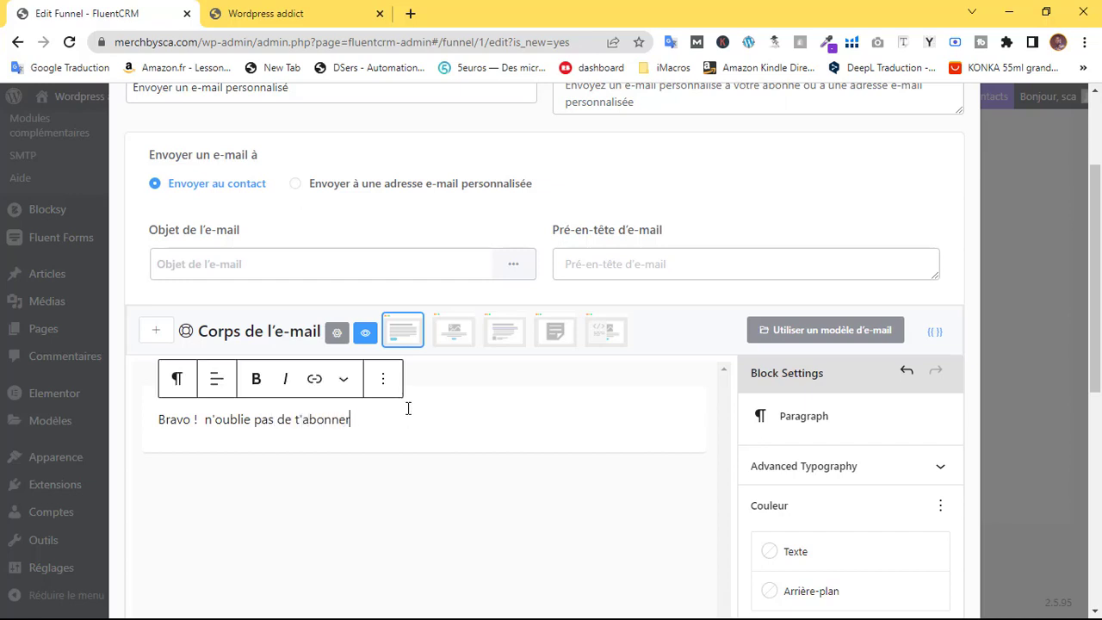
End the body with a period and enter the subject 'Ebook : Télécharge l'ebook 1000 prospects par jour'
text(.)
scroll(460, 443, up, 2)
click(245, 425)
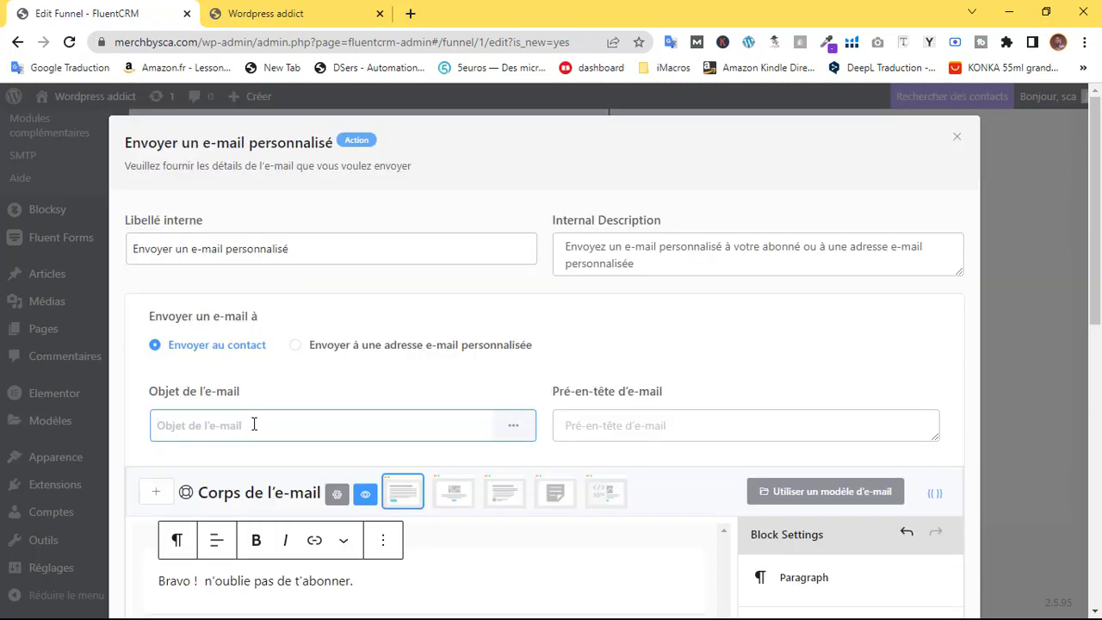
text(Ebook : Télécharge 1000 prospects par jour)
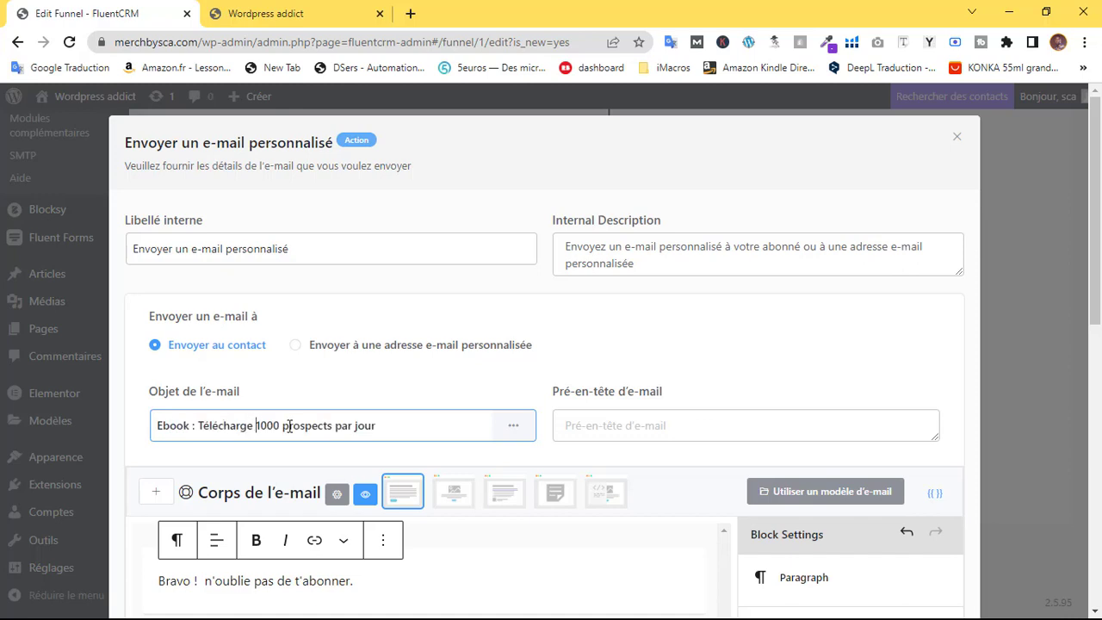
text(l)
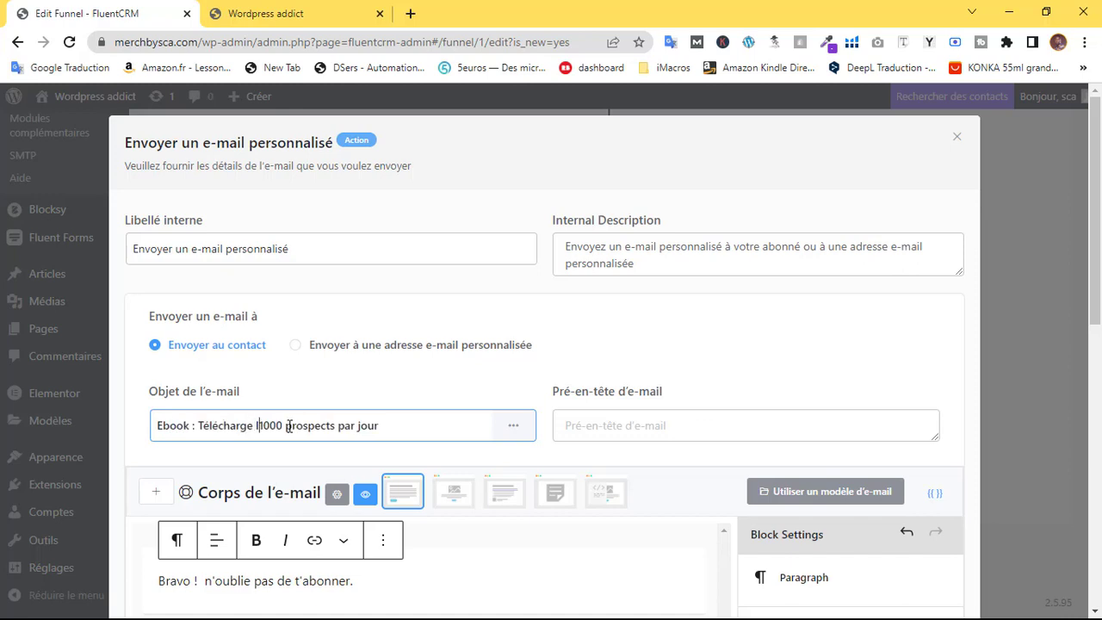
text('ebook)
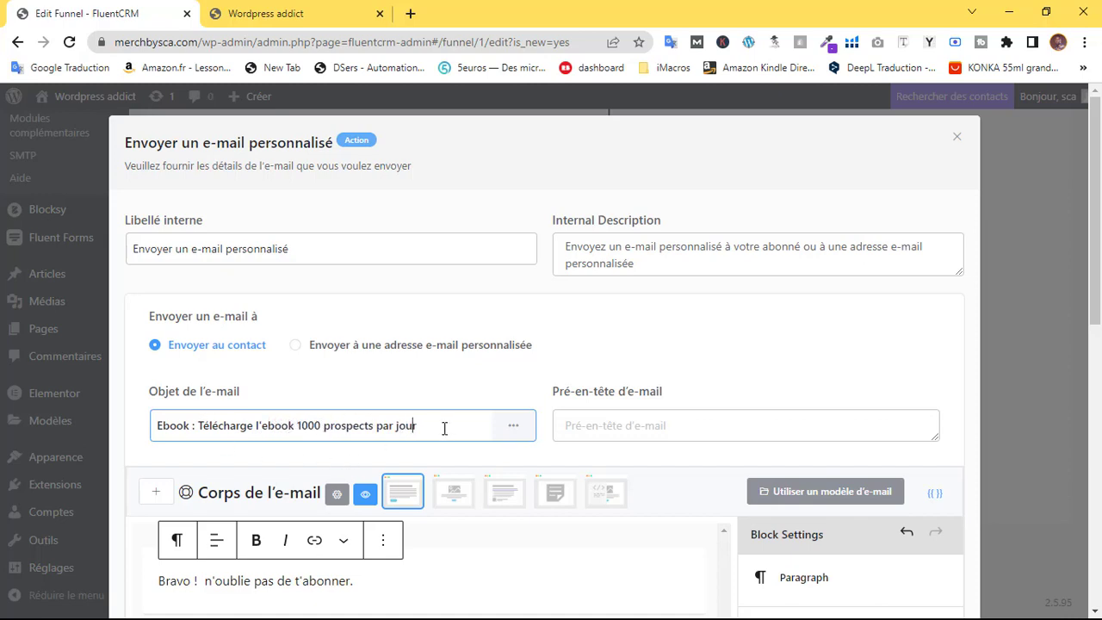
Reuse '1000 prospects par jour' from the subject as the e-mail preheader
click(642, 434)
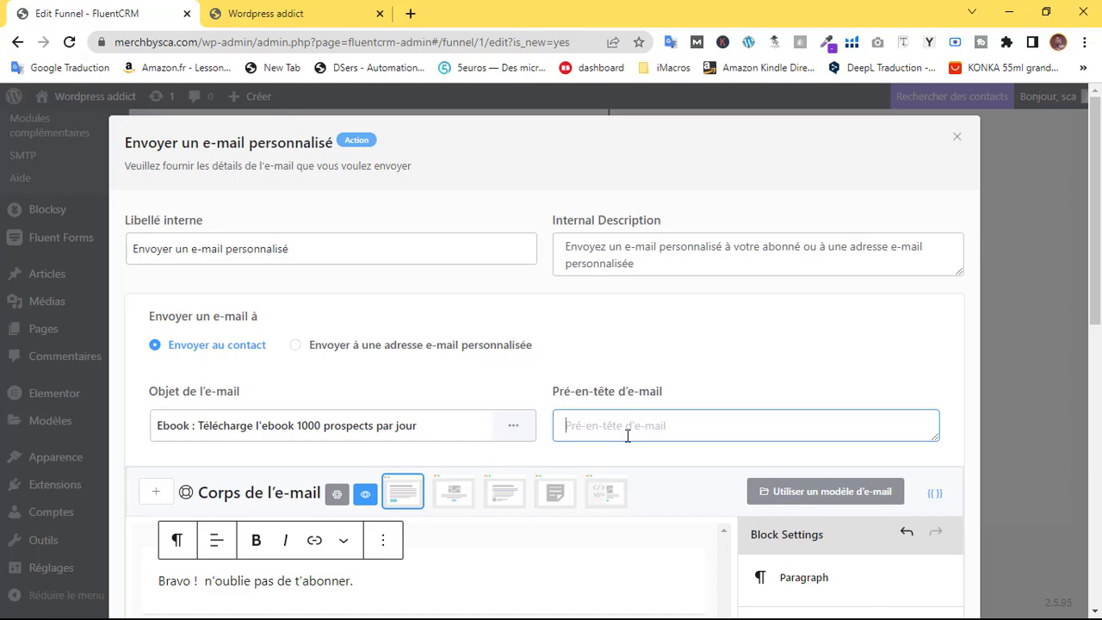
drag(433, 431, 256, 438)
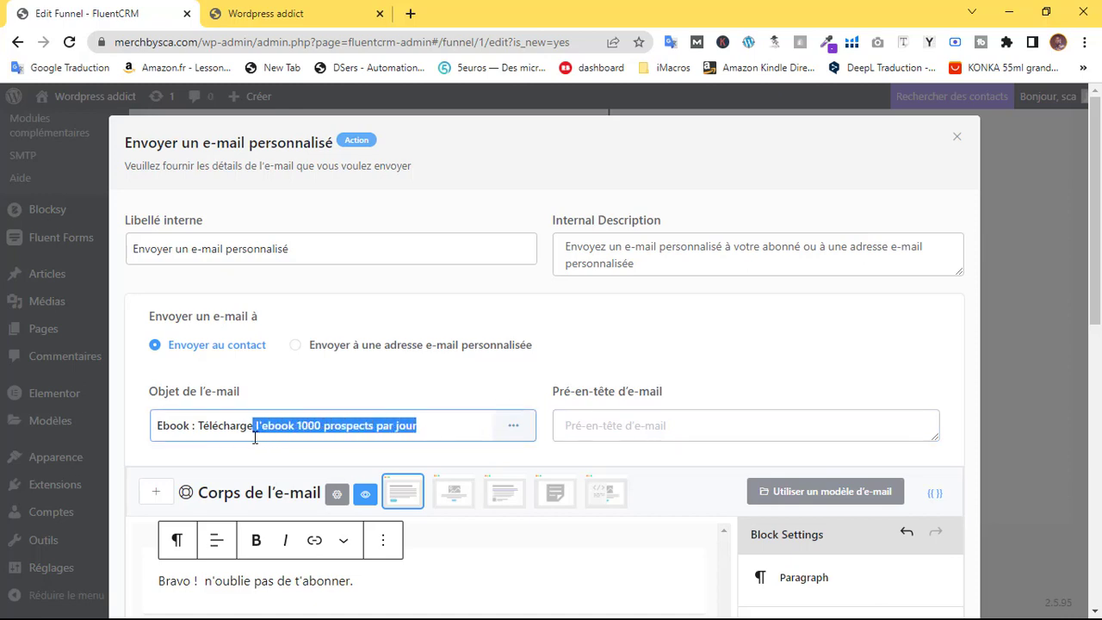
click(305, 433)
click(645, 425)
text(1000 prospects par jour)
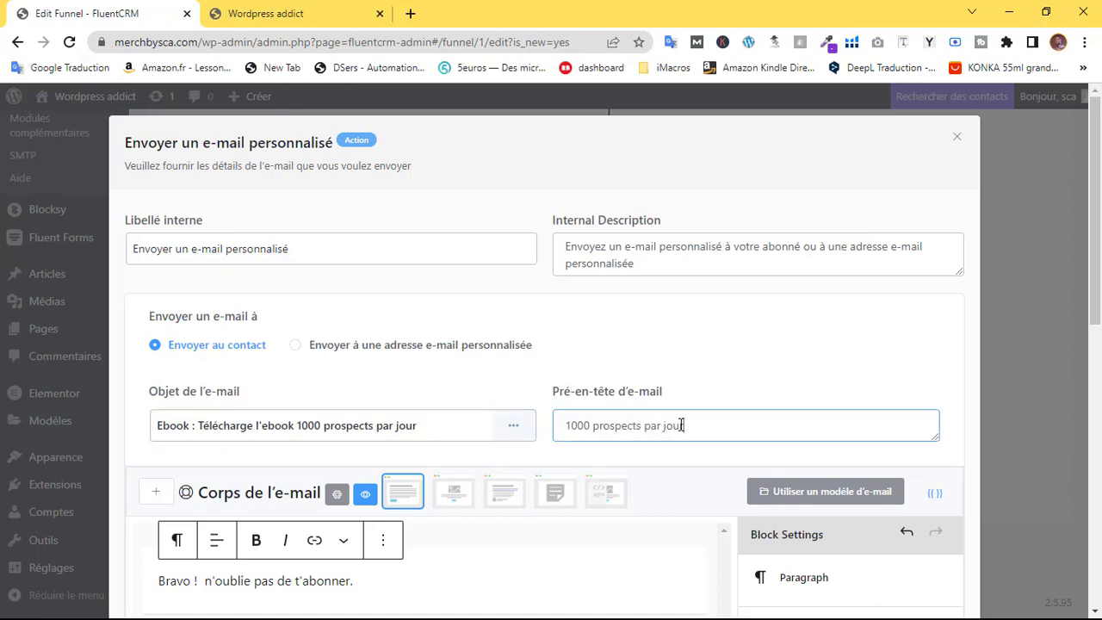
scroll(576, 406, down, 3)
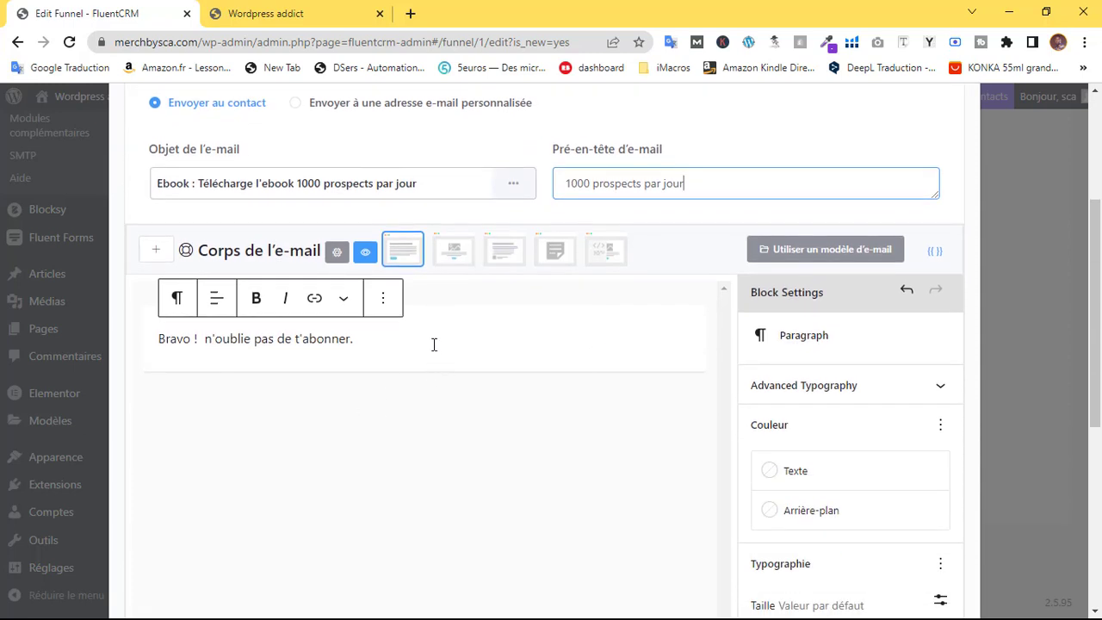
click(434, 344)
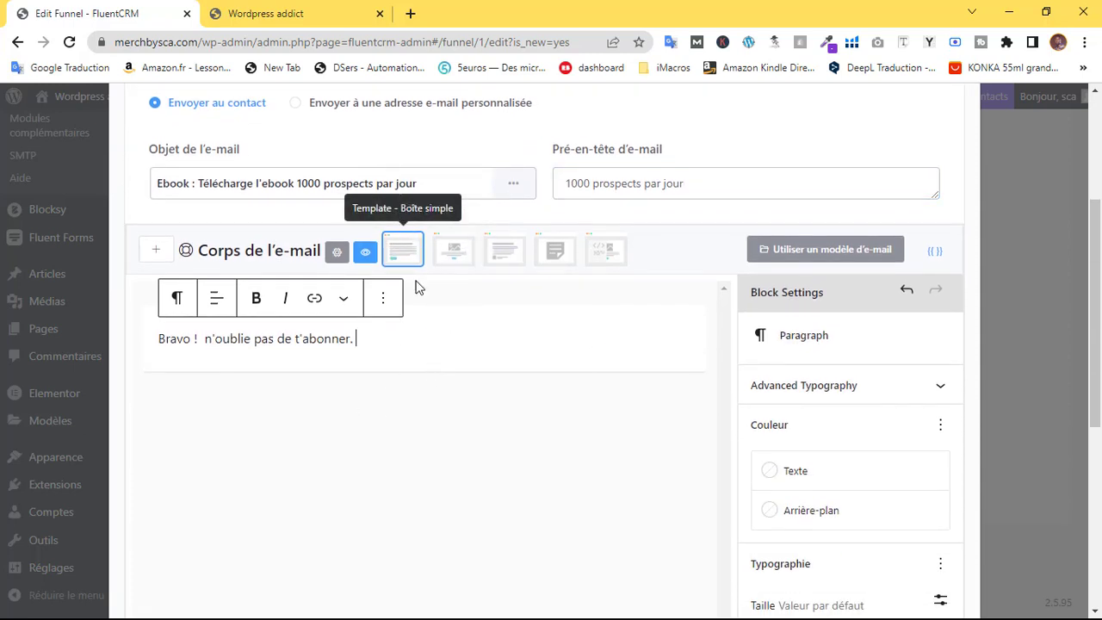
Insert a Buttons block labelled 'Télécharger' after the body paragraph
click(363, 321)
click(665, 388)
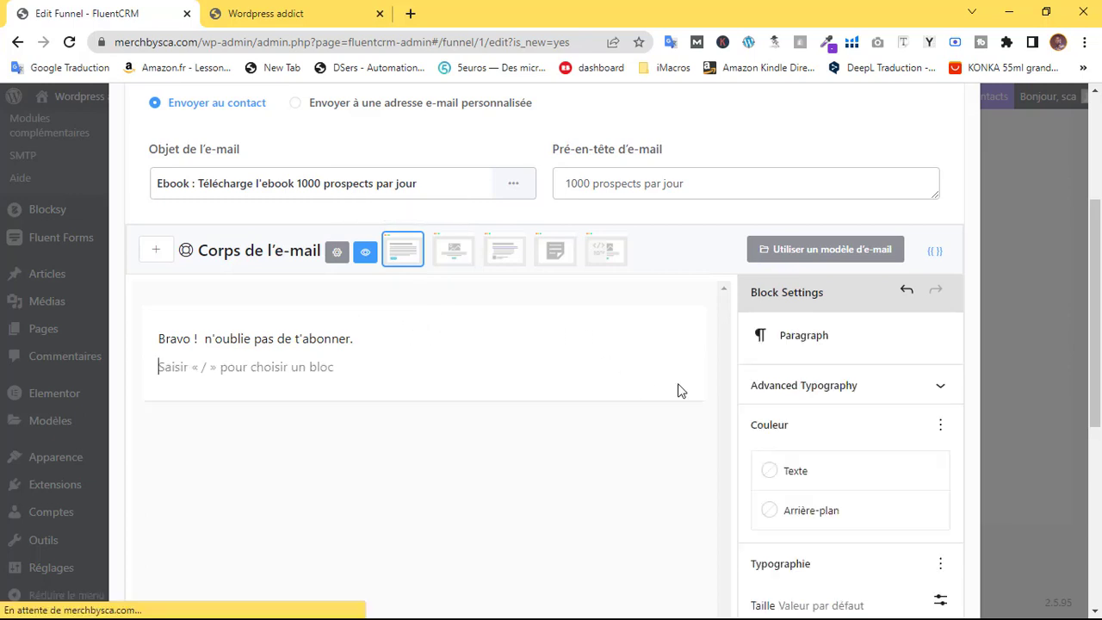
click(680, 411)
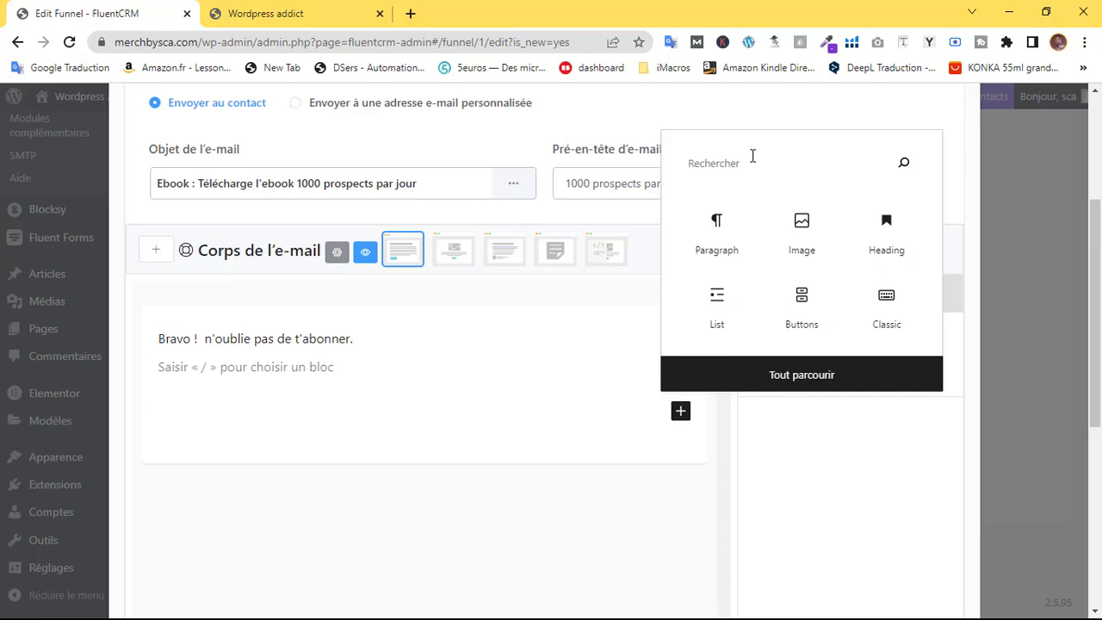
text(b)
click(717, 234)
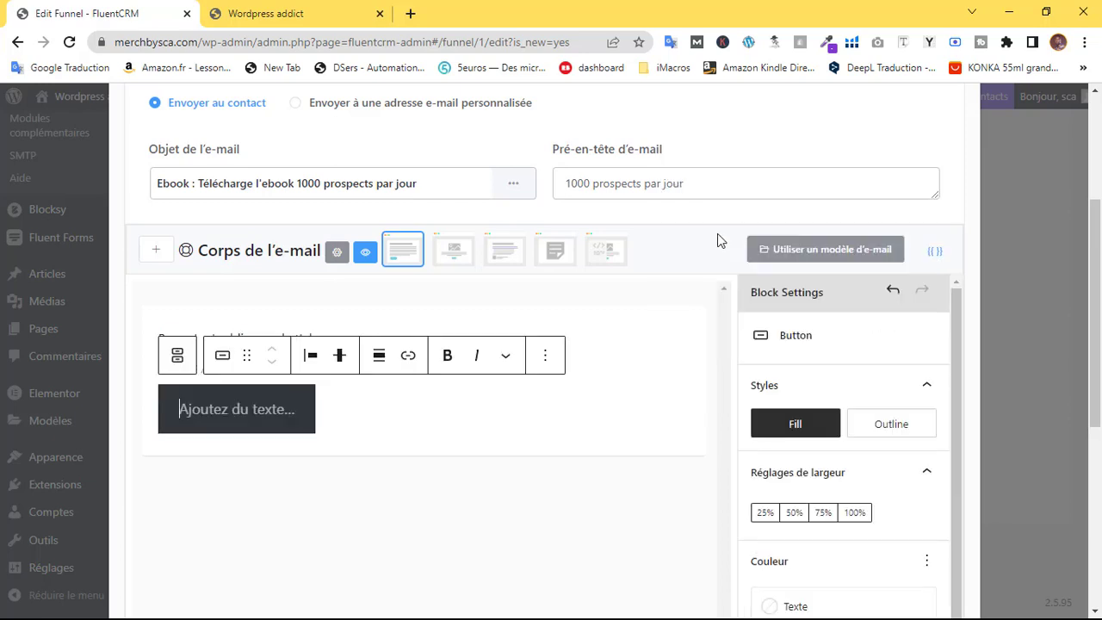
text(Télé)
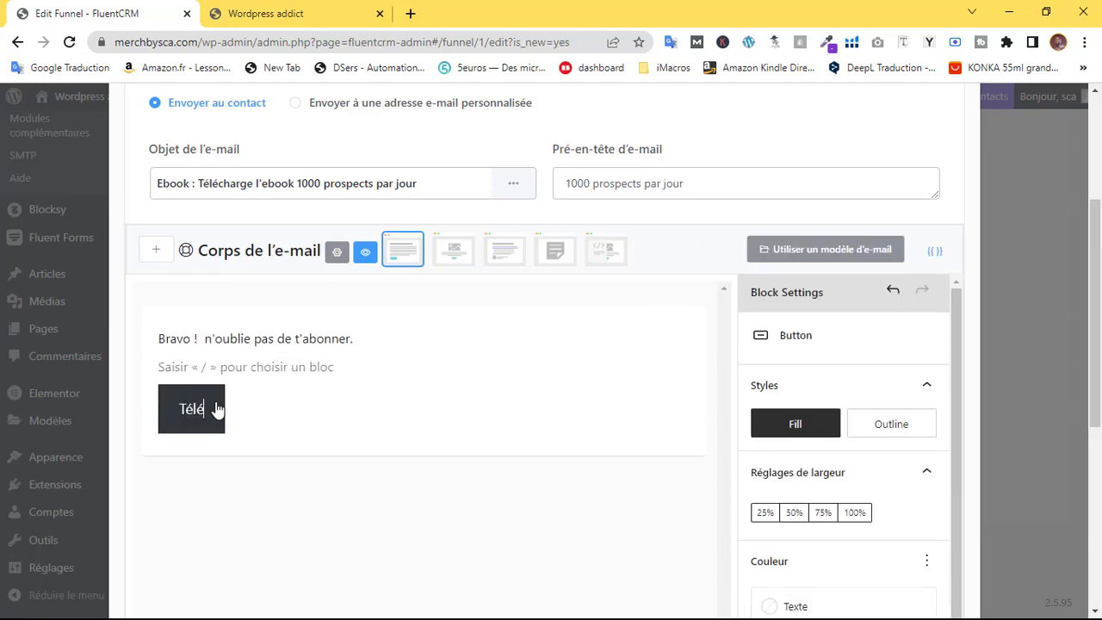
text(charger)
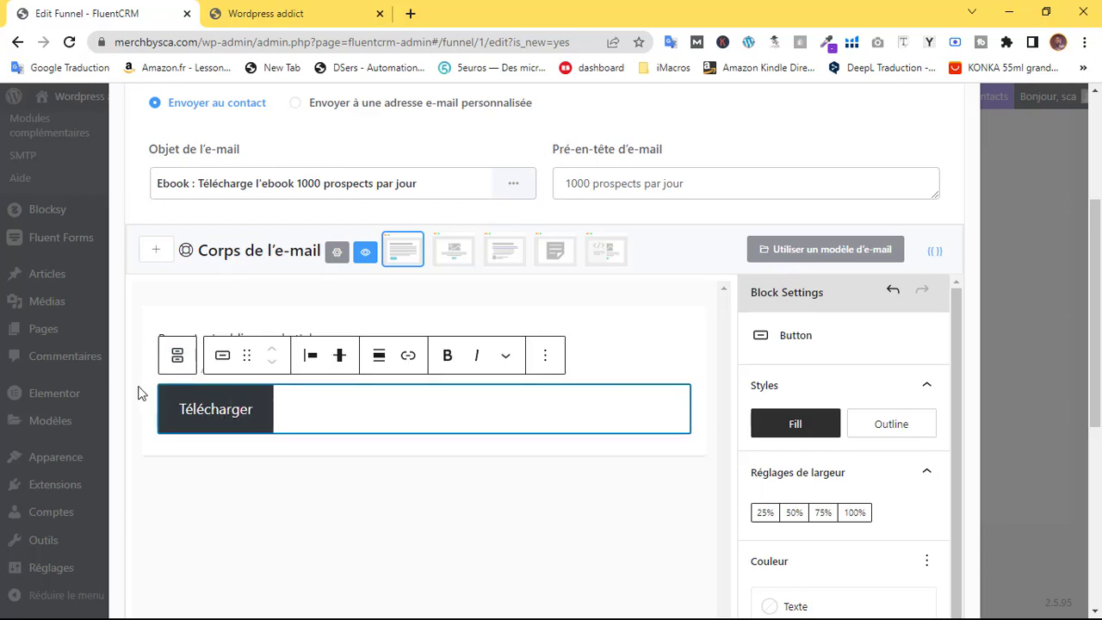
Delete the empty paragraph above the button and leave its link empty
click(145, 385)
click(172, 369)
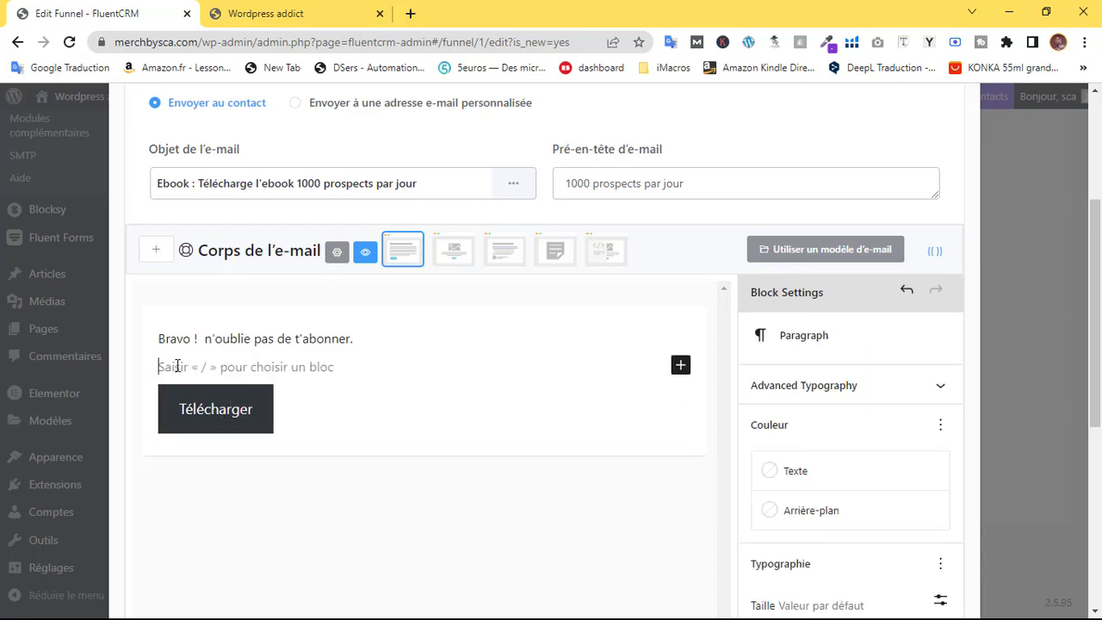
key(BackSpace)
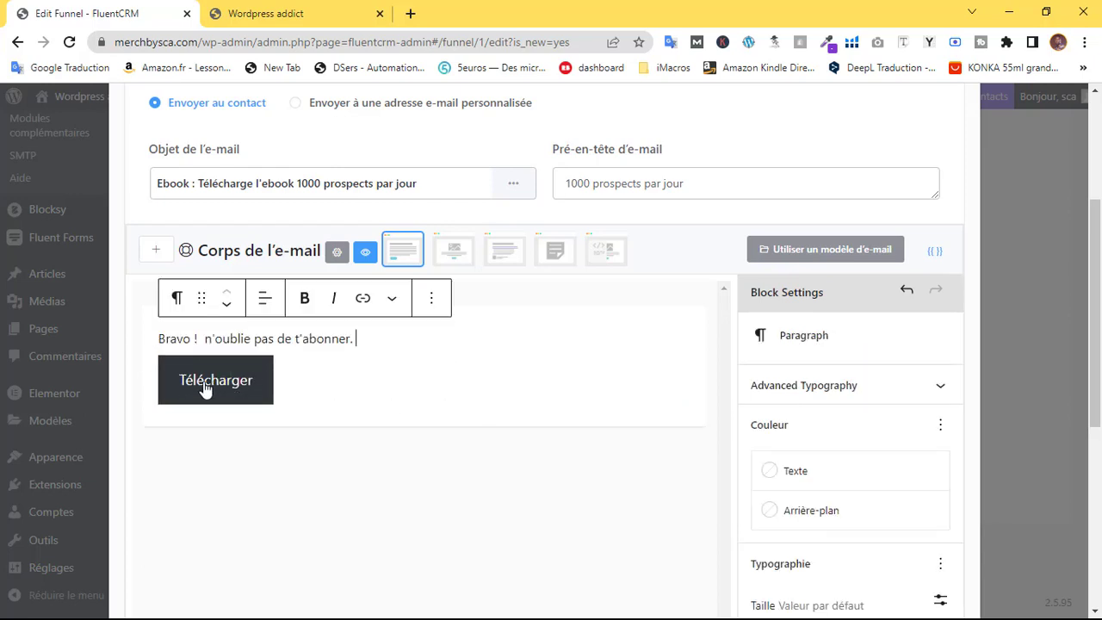
click(219, 387)
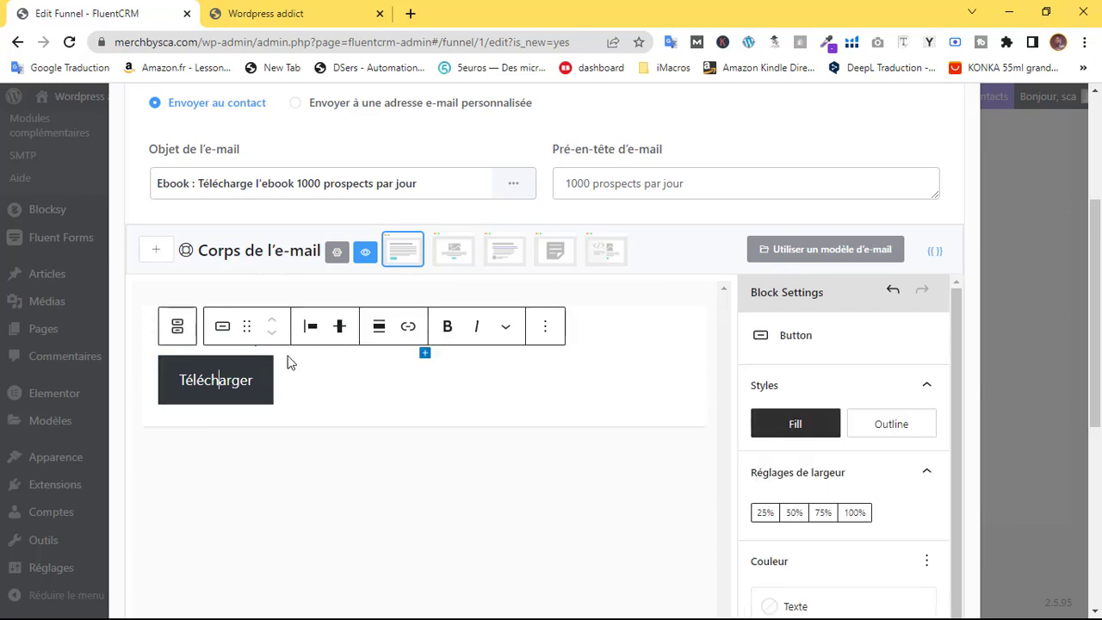
click(408, 327)
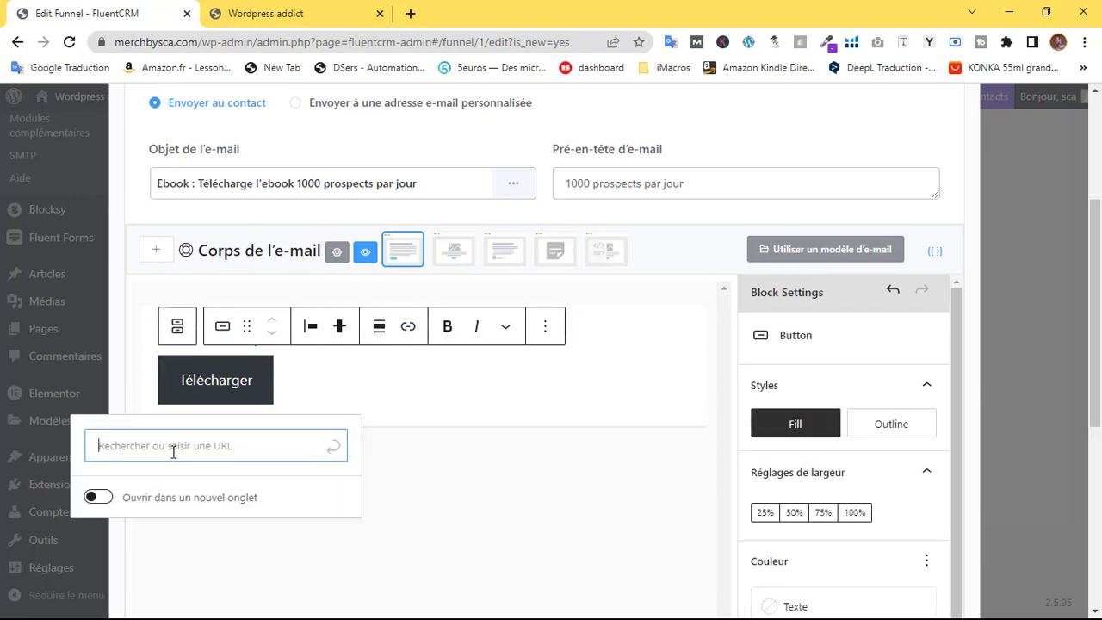
click(298, 385)
scroll(321, 390, down, 5)
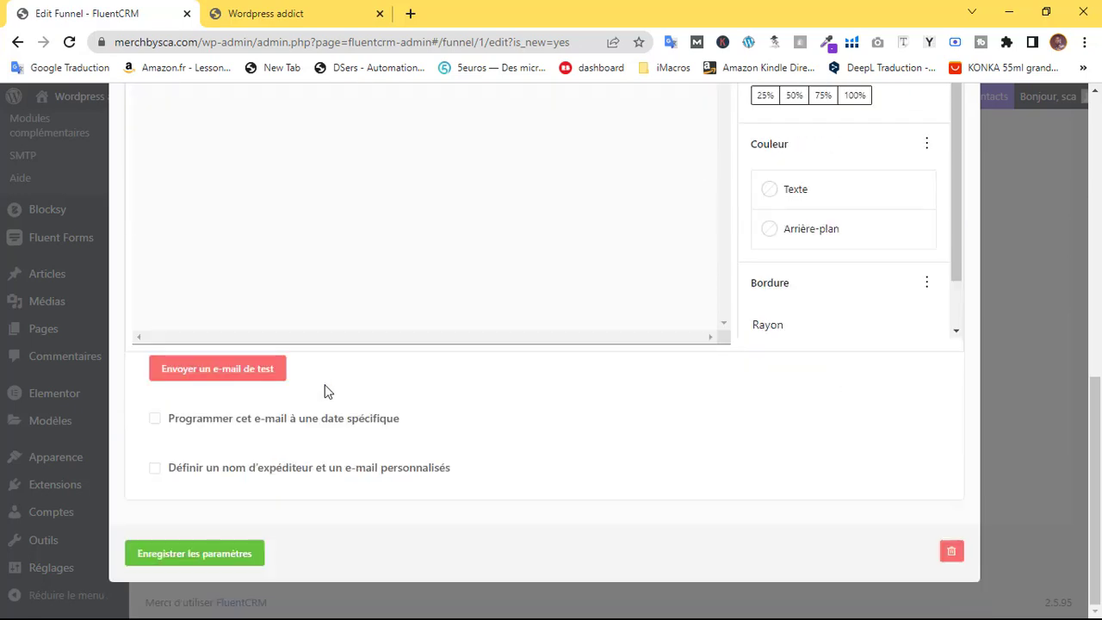
Save the custom e-mail step's settings
click(207, 547)
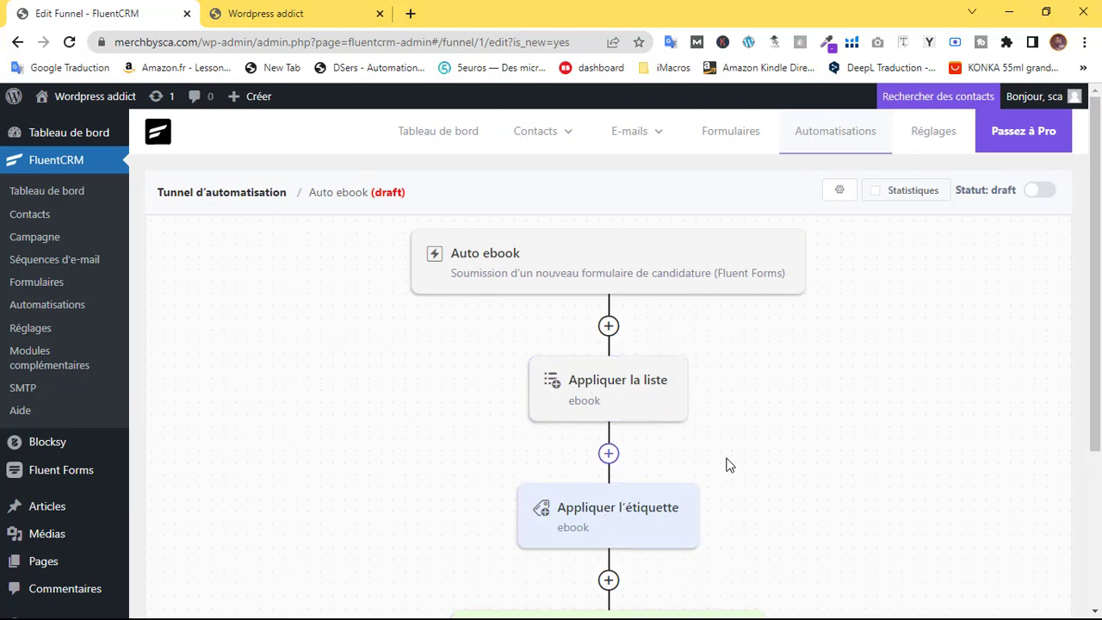
scroll(629, 422, down, 3)
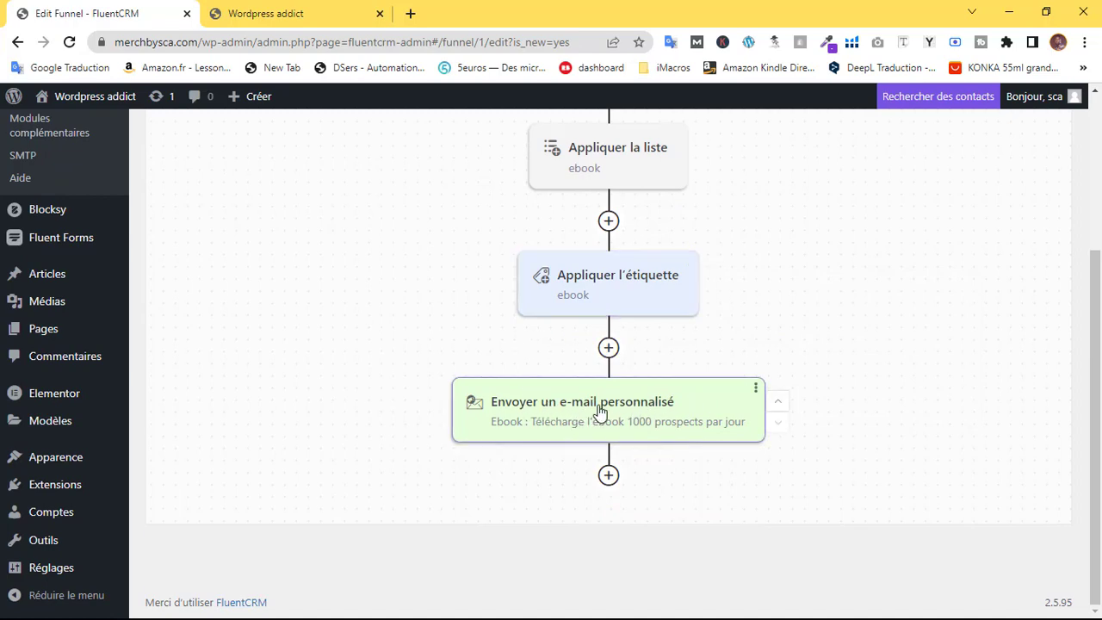
drag(1089, 395, 975, 242)
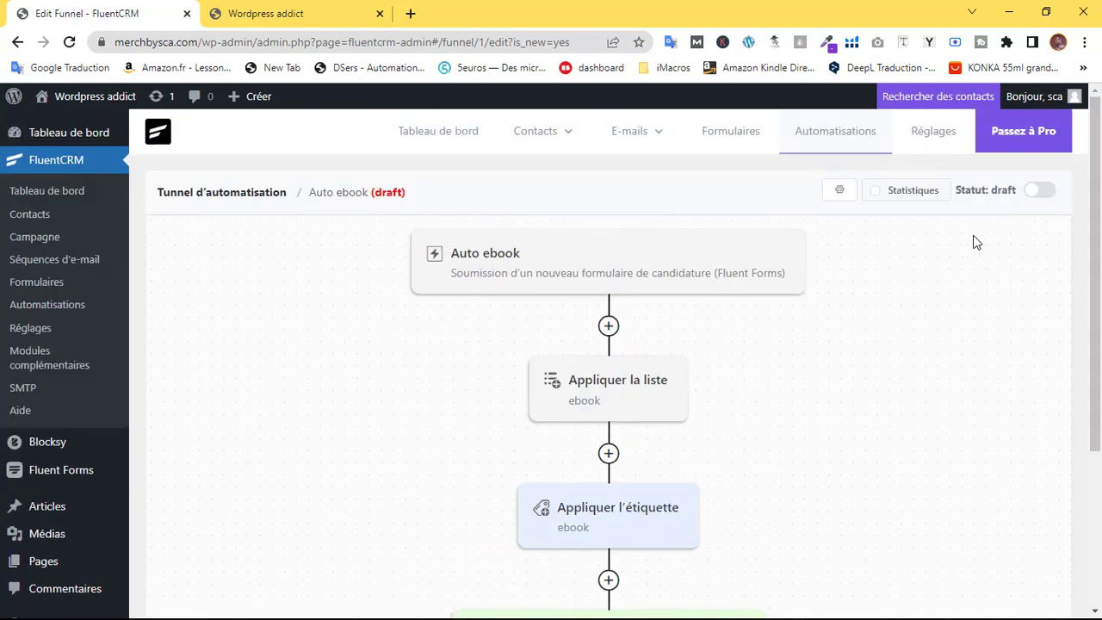
Switch the Auto ebook funnel status to published and go to the site's front-end tab
click(1035, 198)
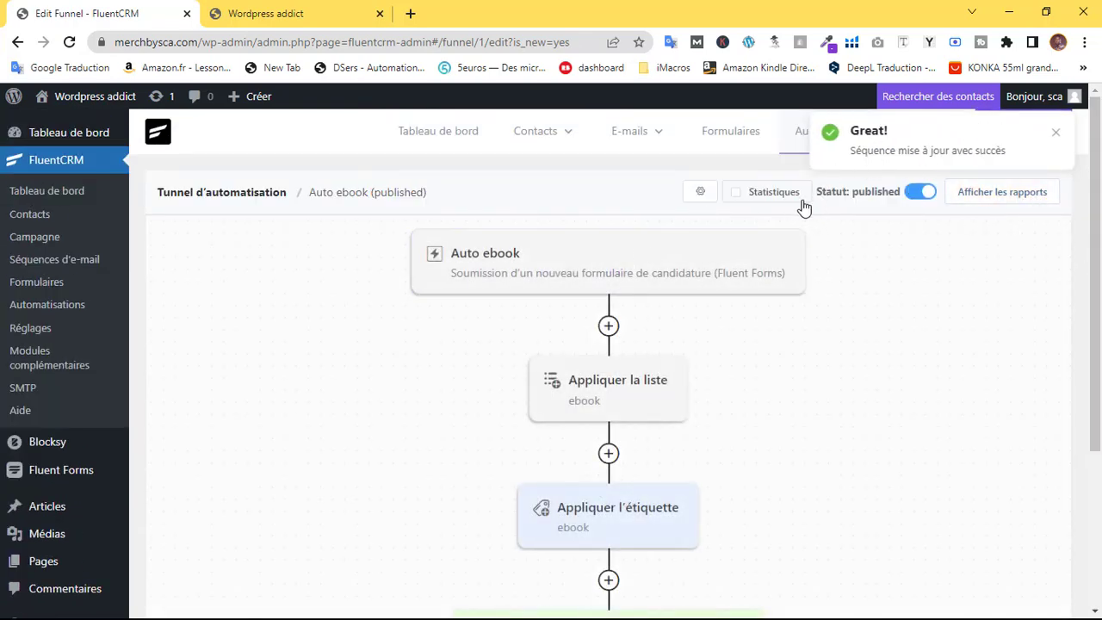
scroll(866, 349, down, 3)
scroll(865, 348, up, 3)
click(1057, 133)
click(267, 13)
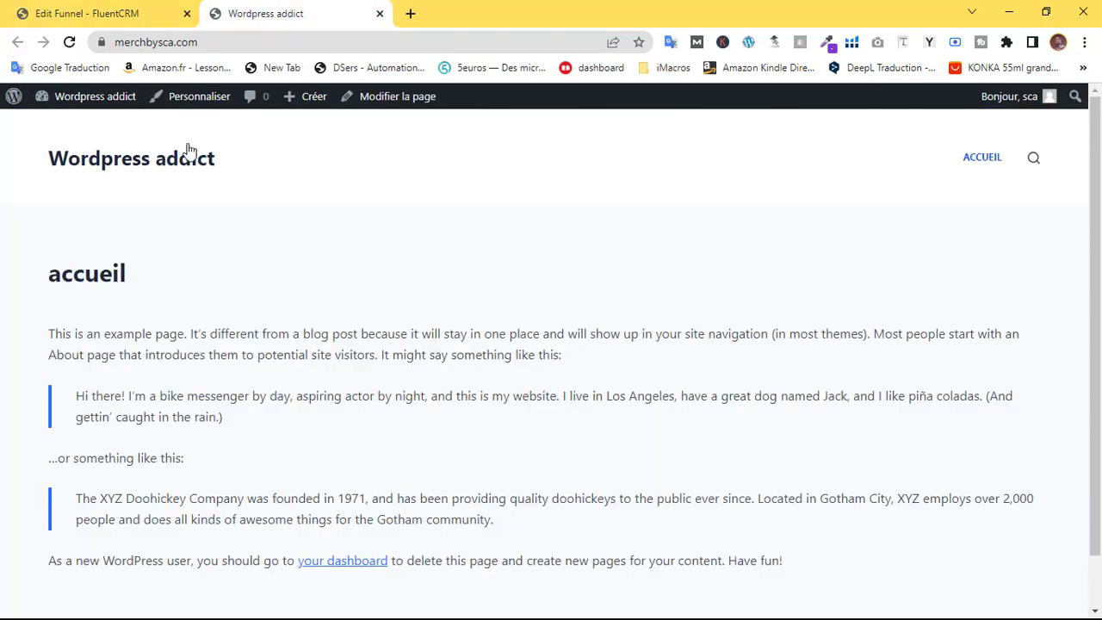
Go to Pages > Toutes les pages and open the accueil editor in a new tab
click(155, 13)
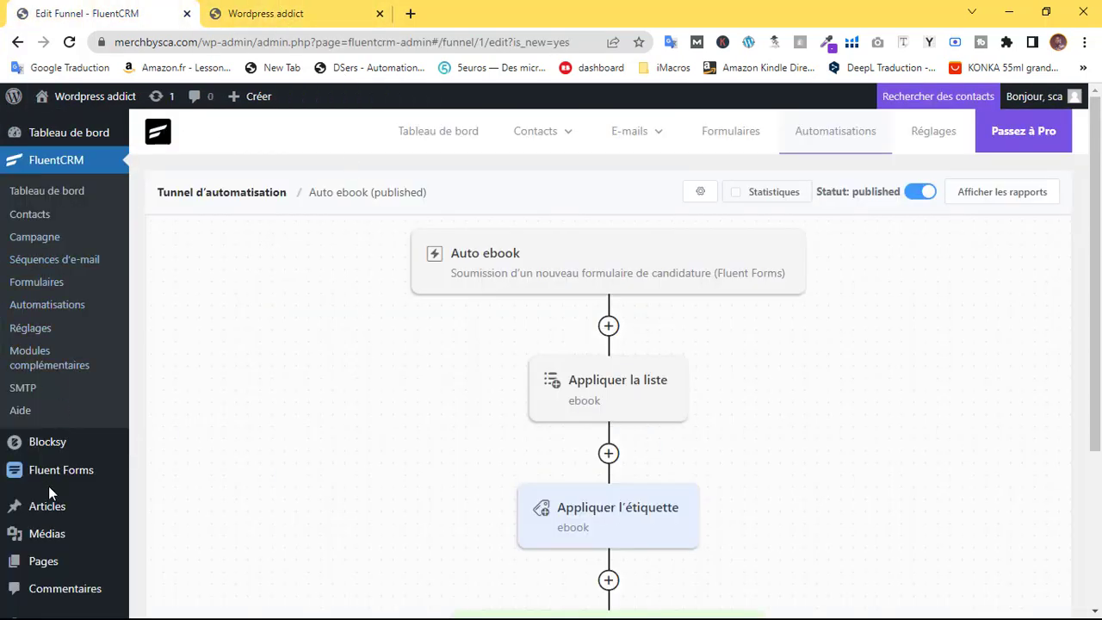
scroll(61, 534, down, 3)
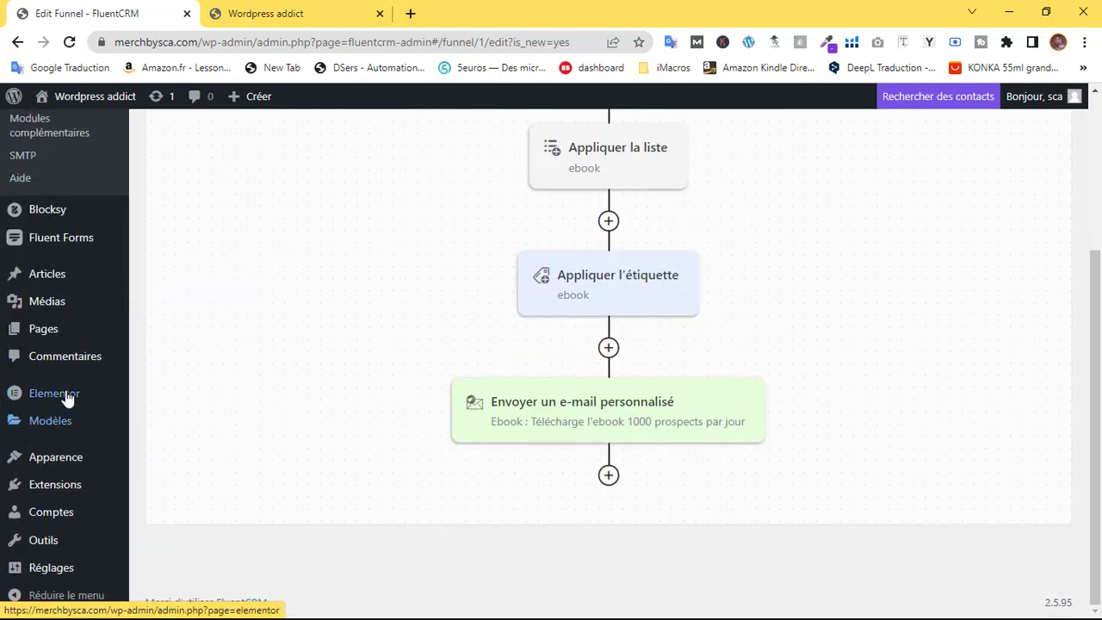
mouse_move(51, 413)
mouse_move(77, 465)
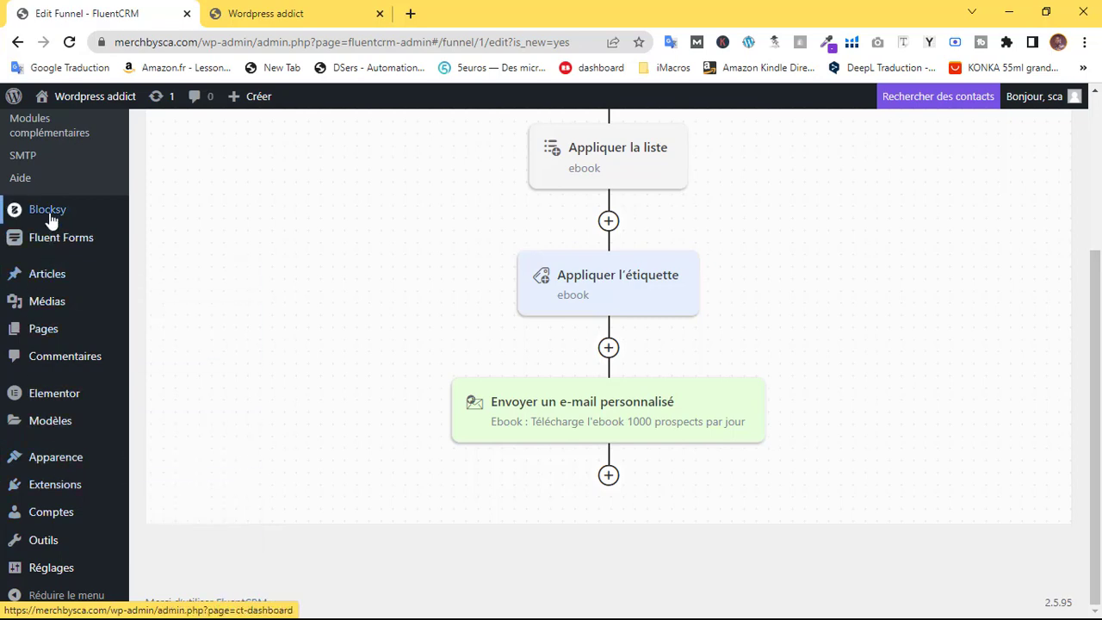
mouse_move(38, 338)
click(159, 340)
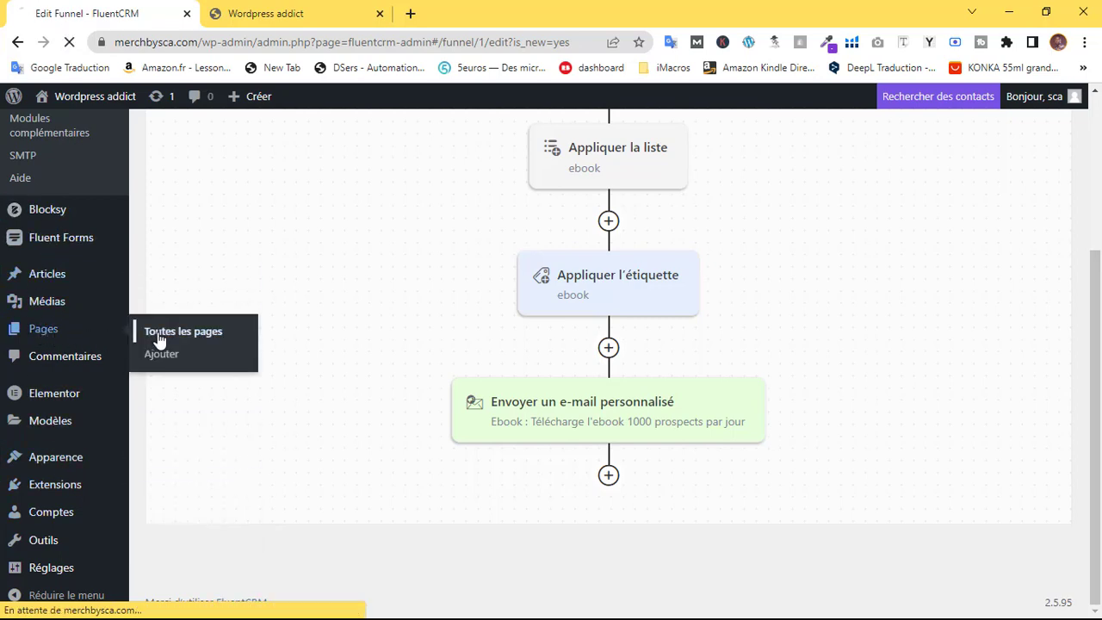
middle_click(200, 389)
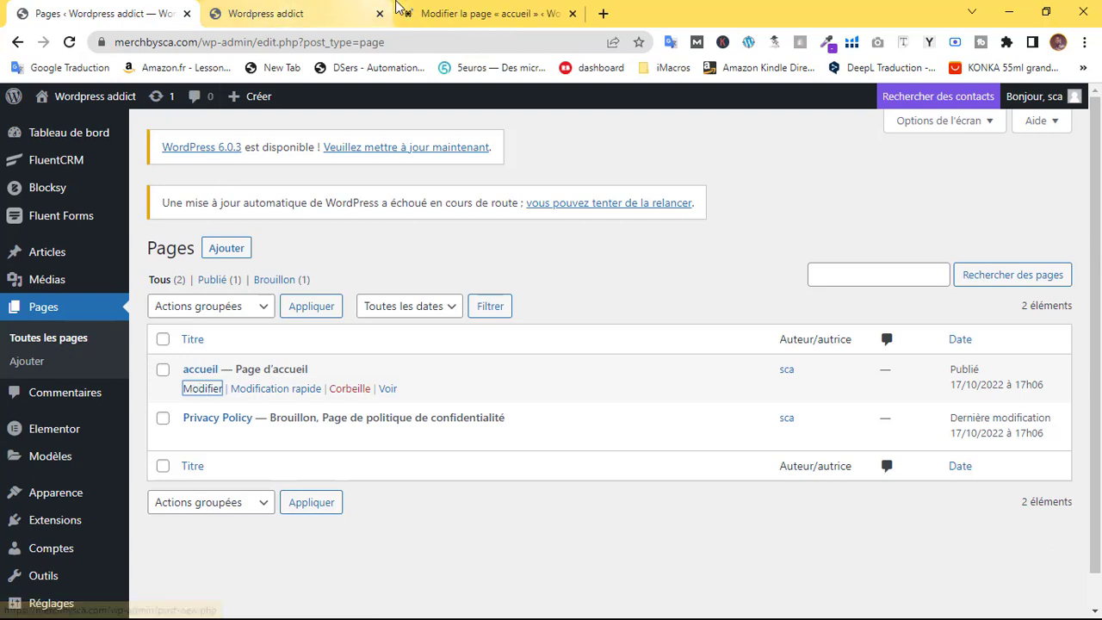
Open accueil in Elementor, set Modèle de page to 'Elementor canevas', then return to Pages
click(454, 9)
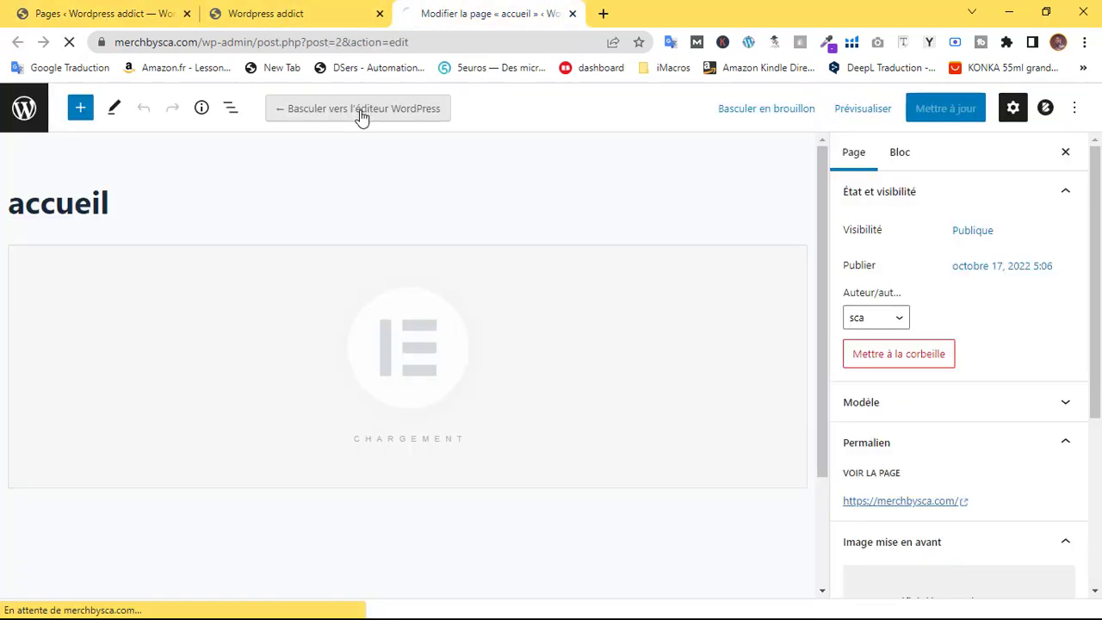
click(357, 116)
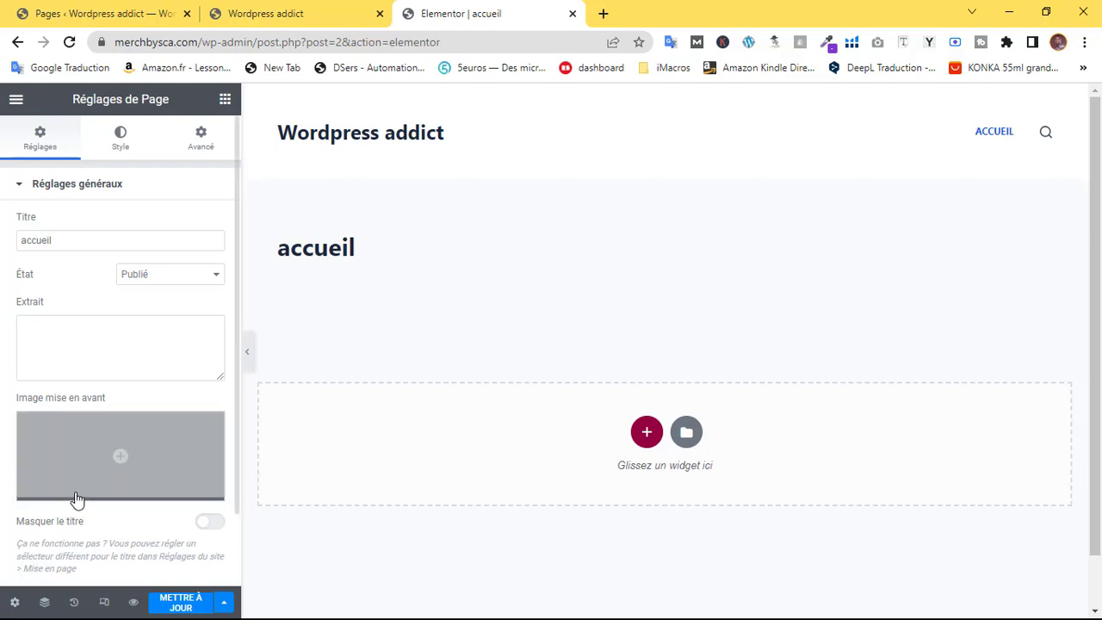
scroll(103, 490, down, 1)
click(147, 515)
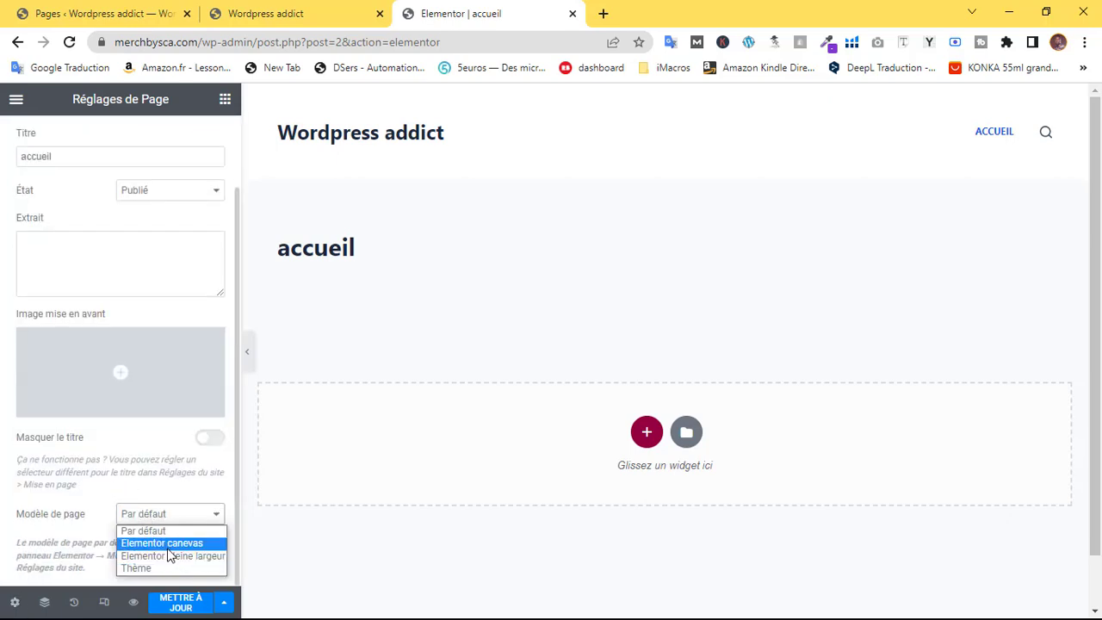
click(172, 543)
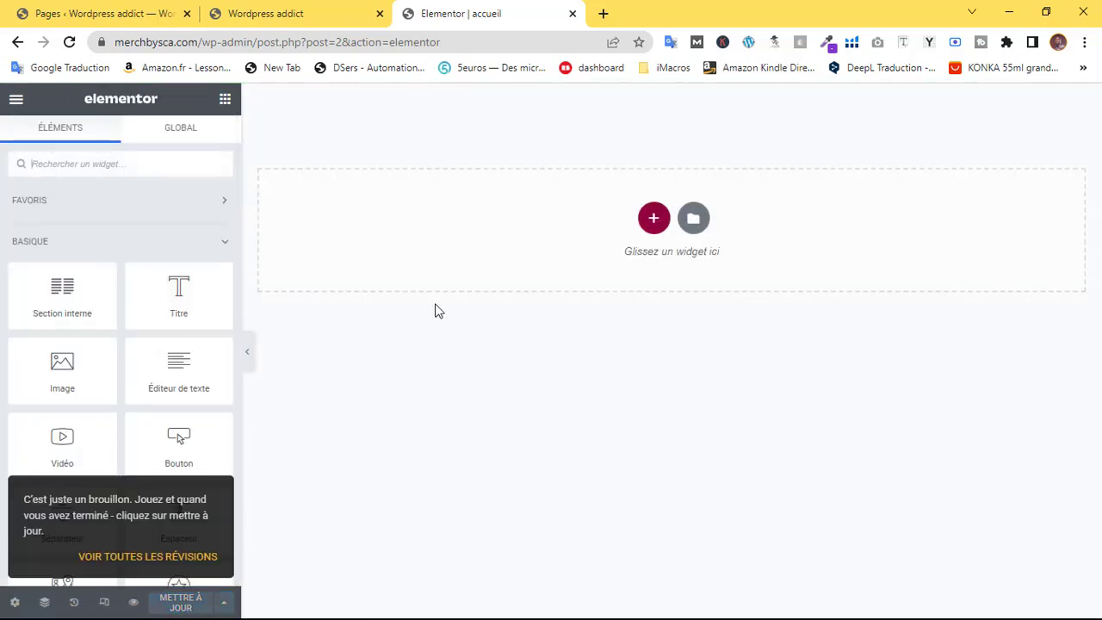
click(202, 10)
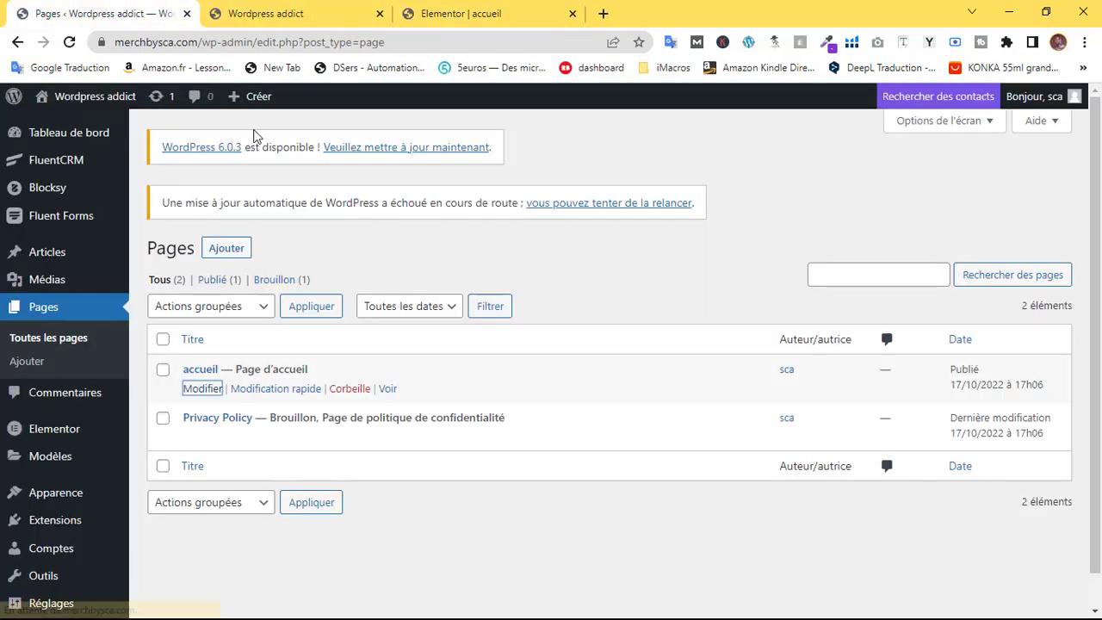
Search the plugin directory for 'instant image' and install Instant Images
scroll(47, 470, down, 1)
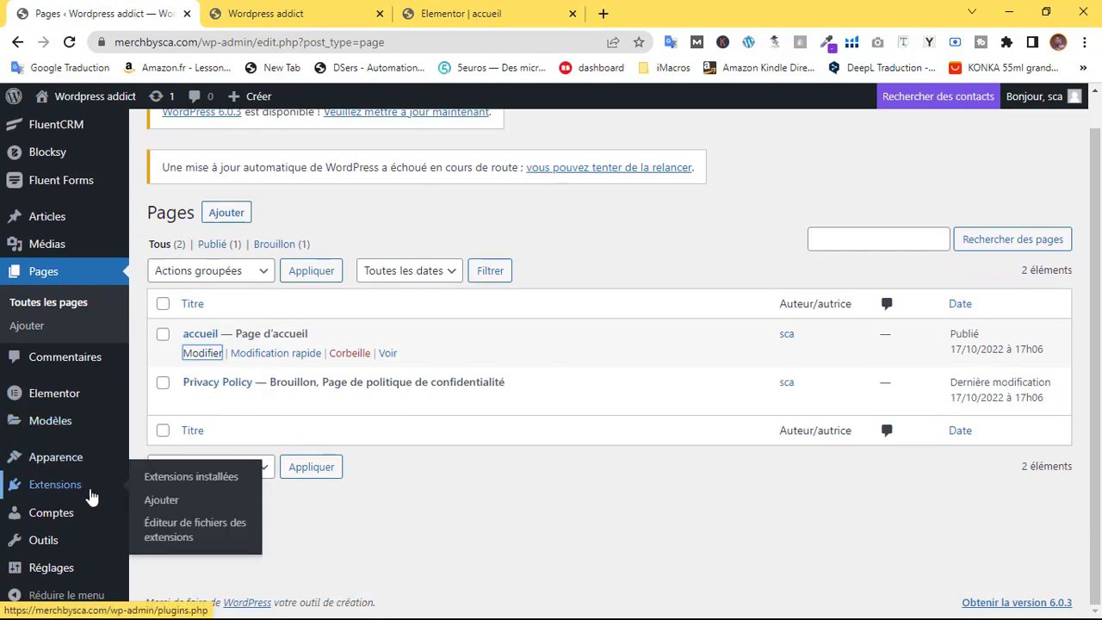
click(137, 496)
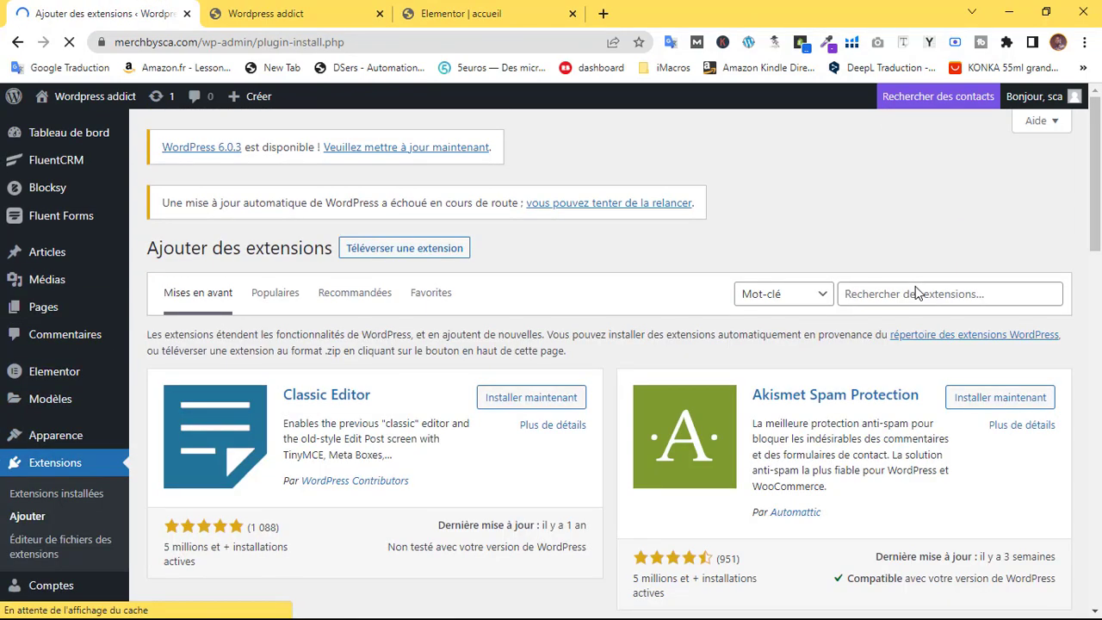
click(919, 295)
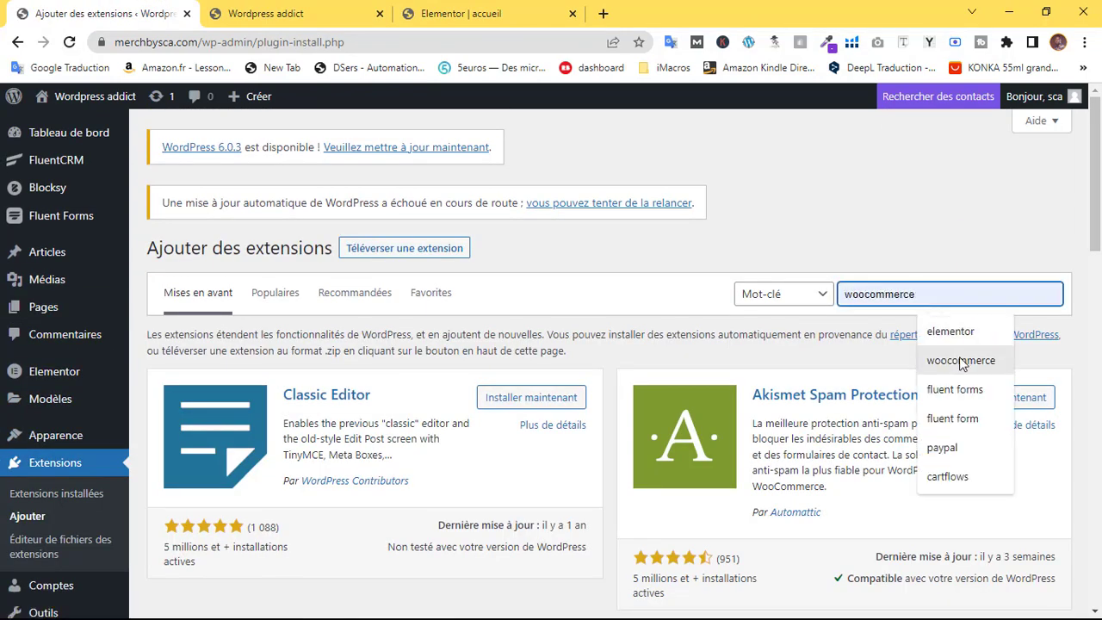
text(insta)
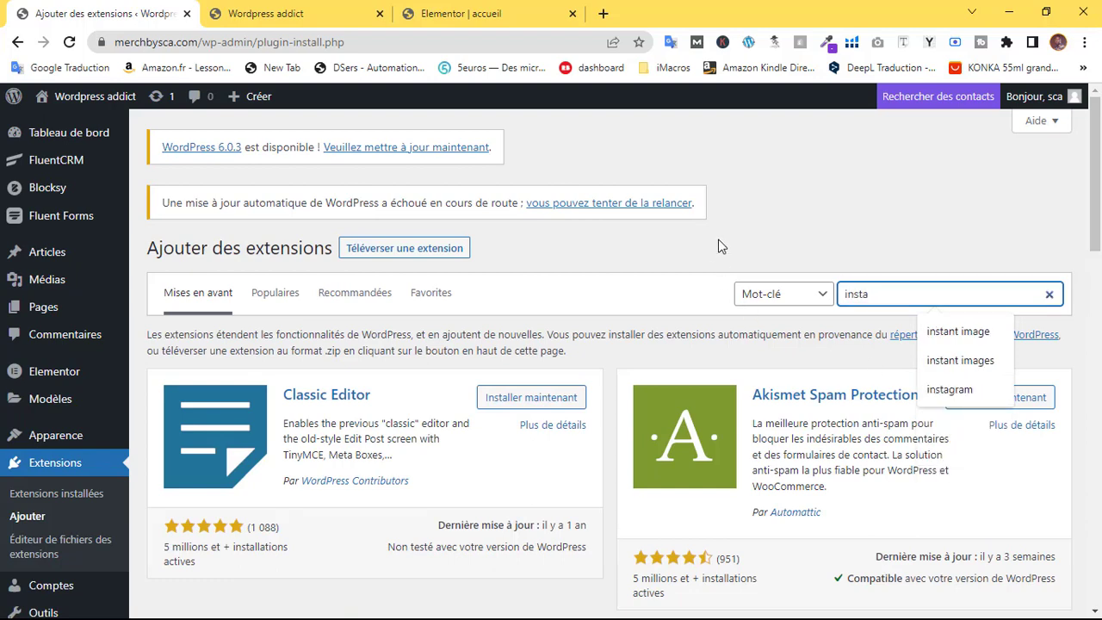
key(Return)
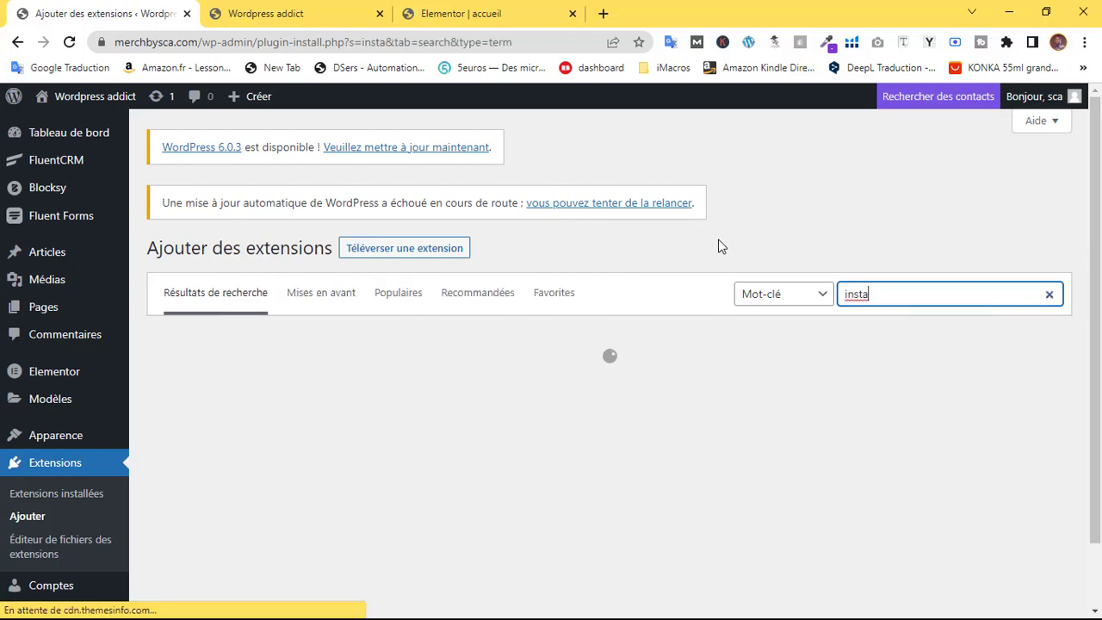
text(tant)
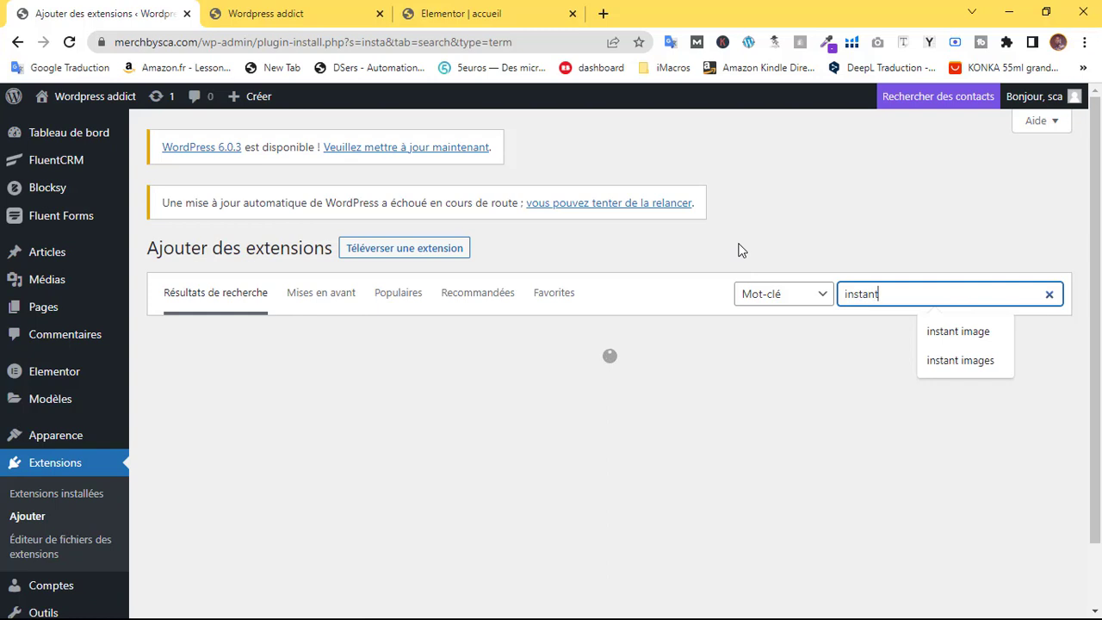
text( image)
click(986, 386)
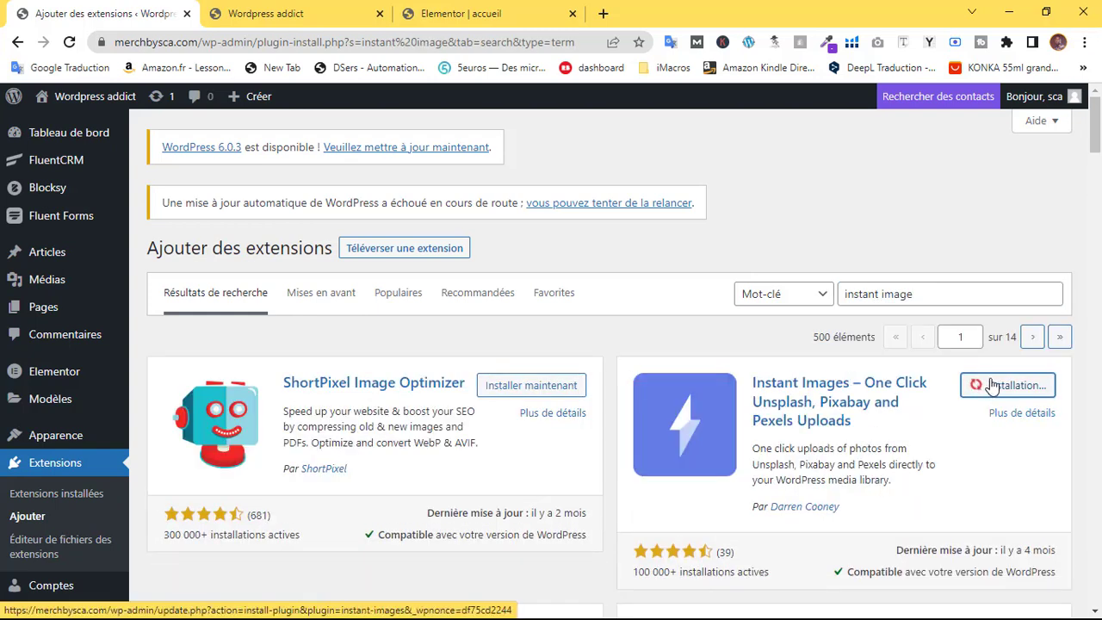
Preview the blank accueil page and test-add then delete a single-column section
click(468, 14)
click(284, 14)
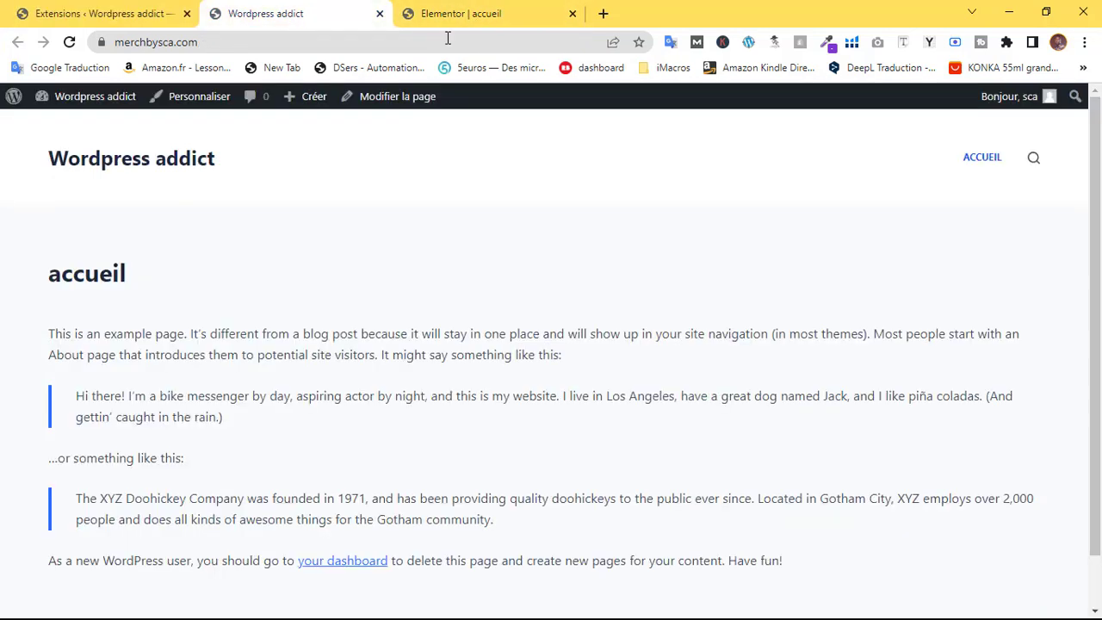
click(380, 14)
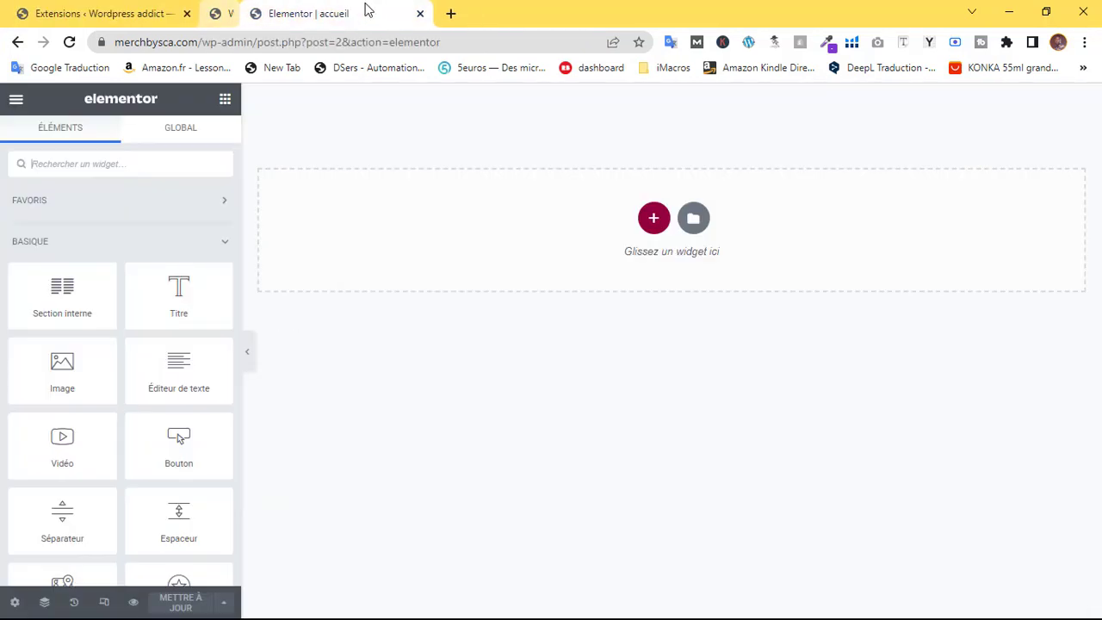
click(133, 603)
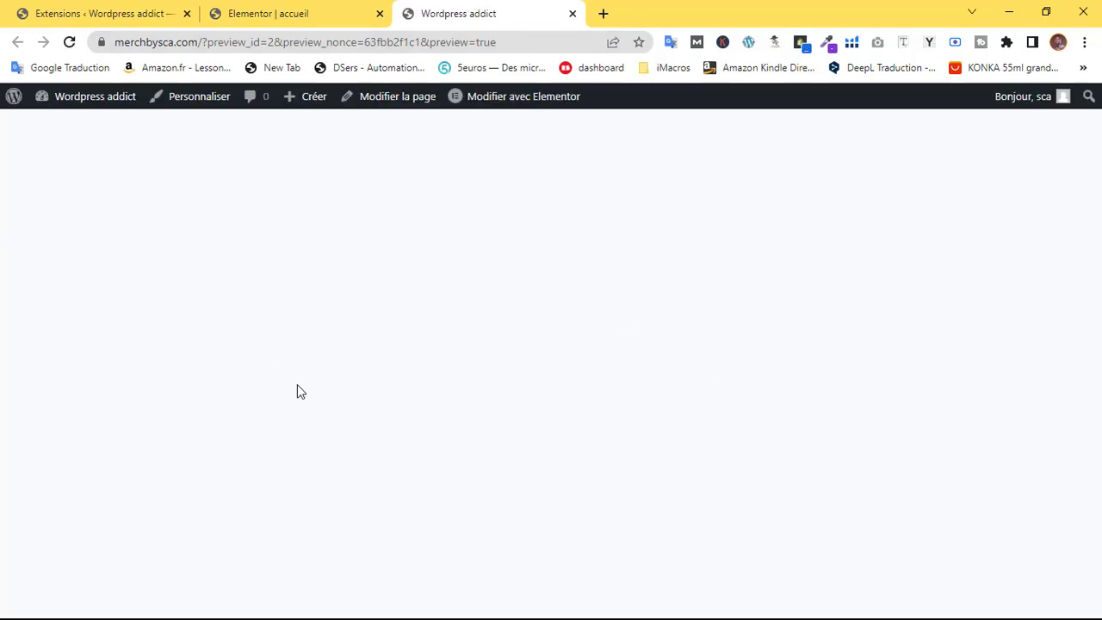
click(331, 14)
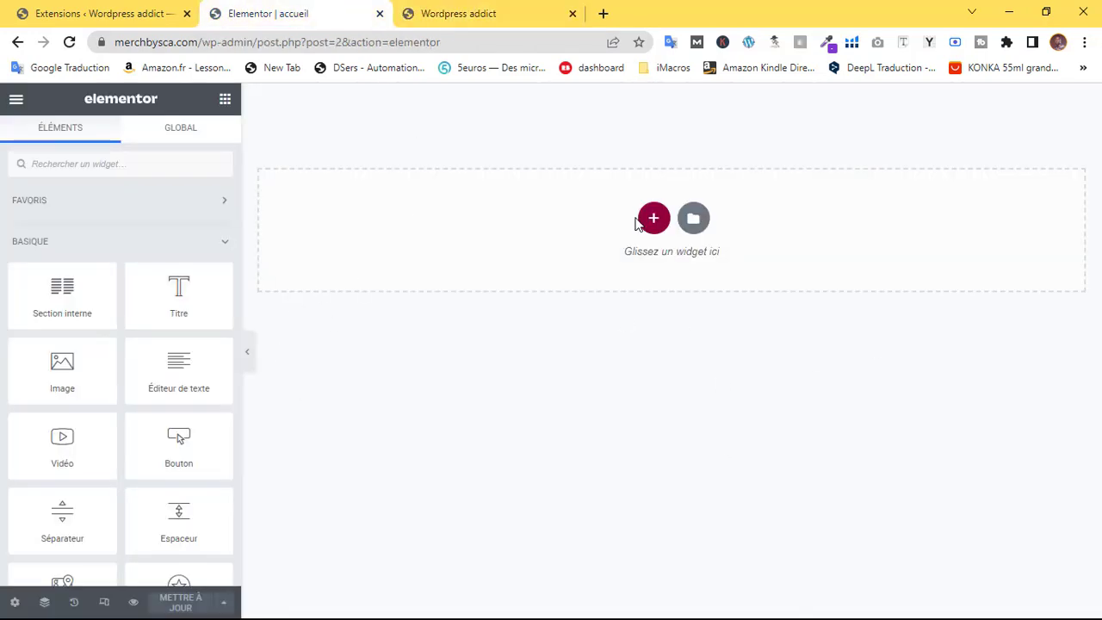
click(652, 219)
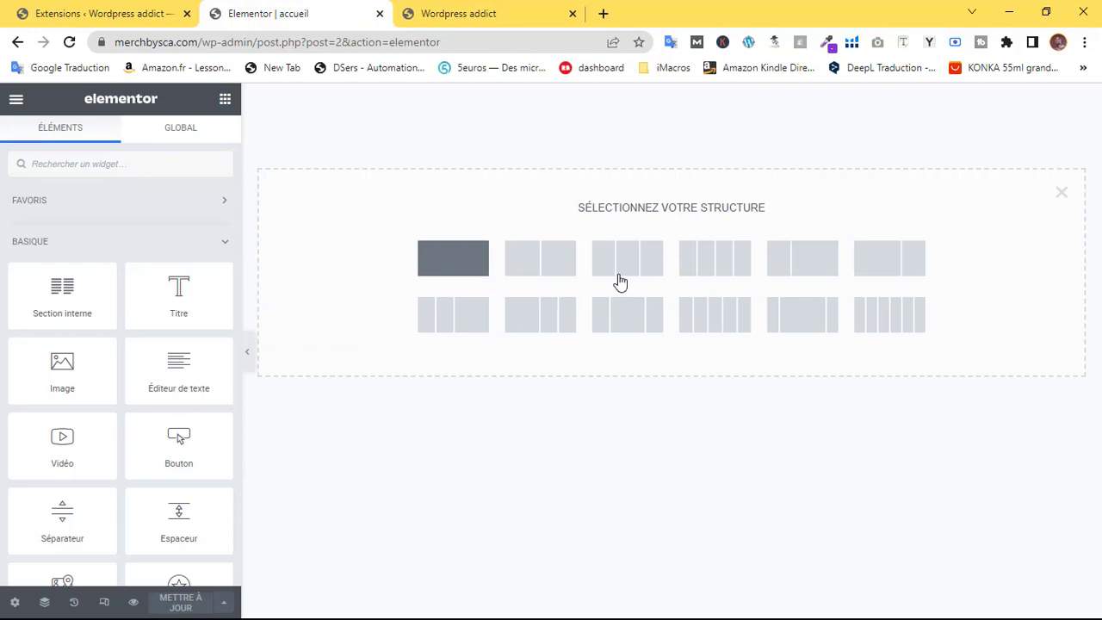
click(620, 282)
click(691, 94)
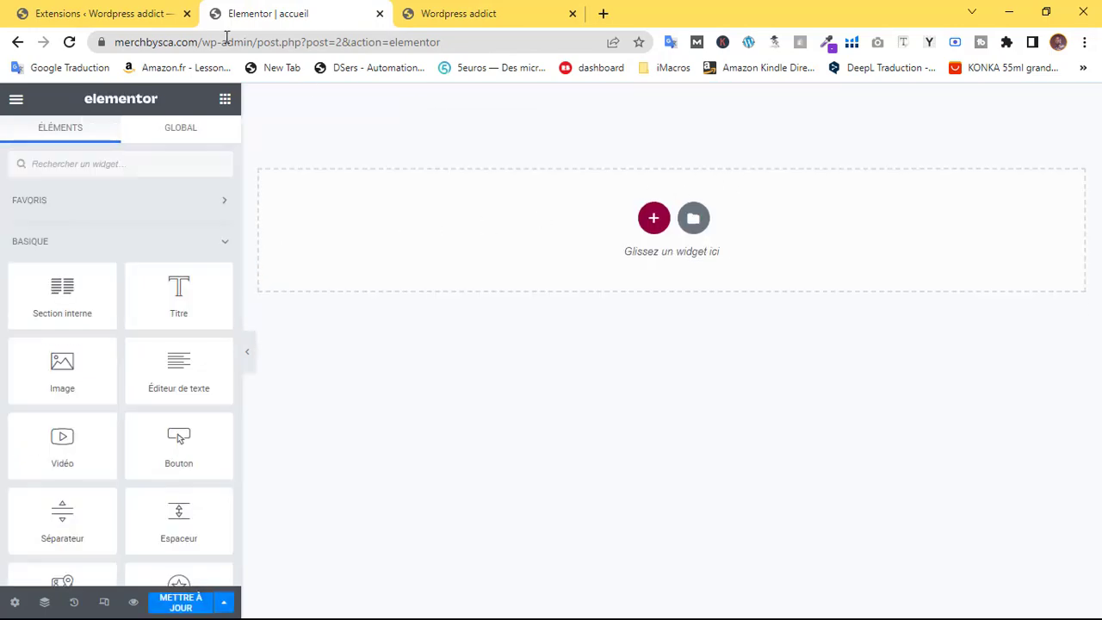
click(61, 8)
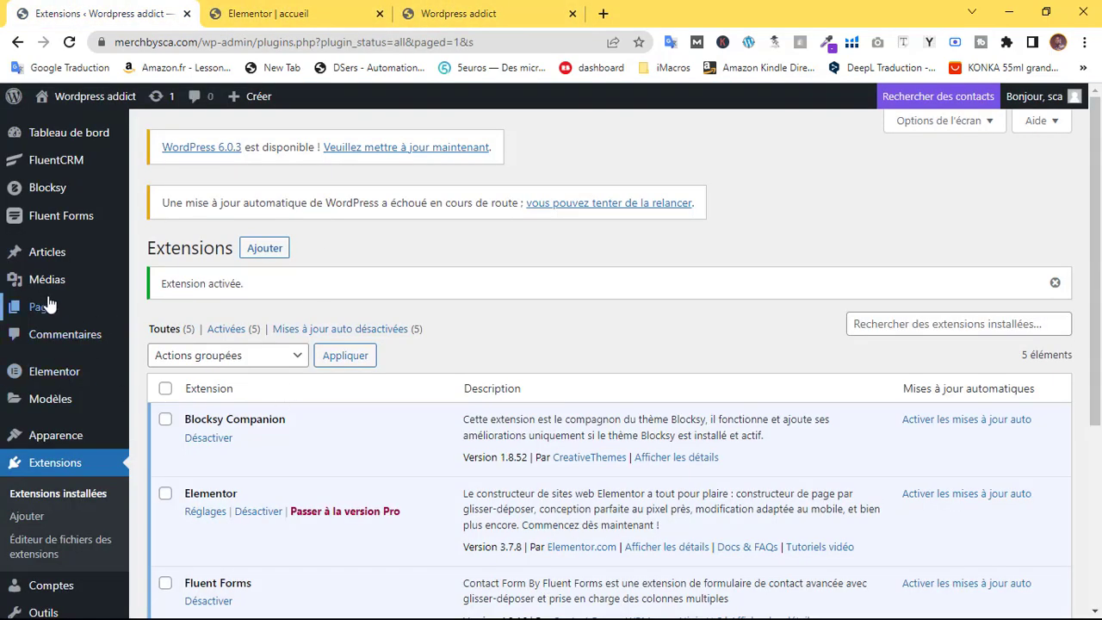
Connect the Elementor account from Elementor > Réglages
mouse_move(60, 379)
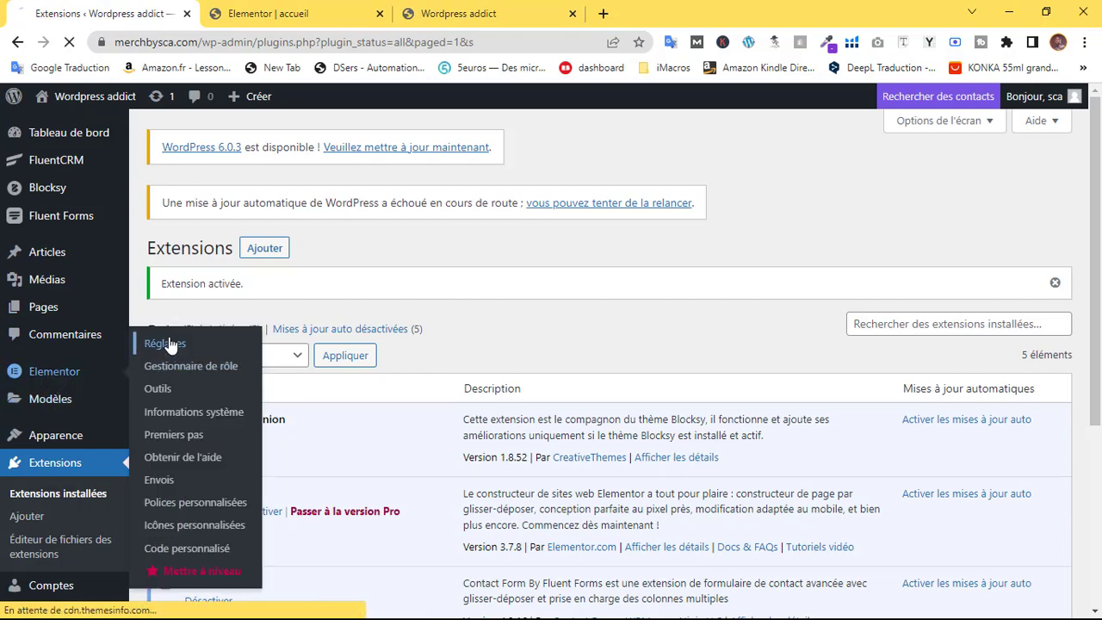
click(172, 344)
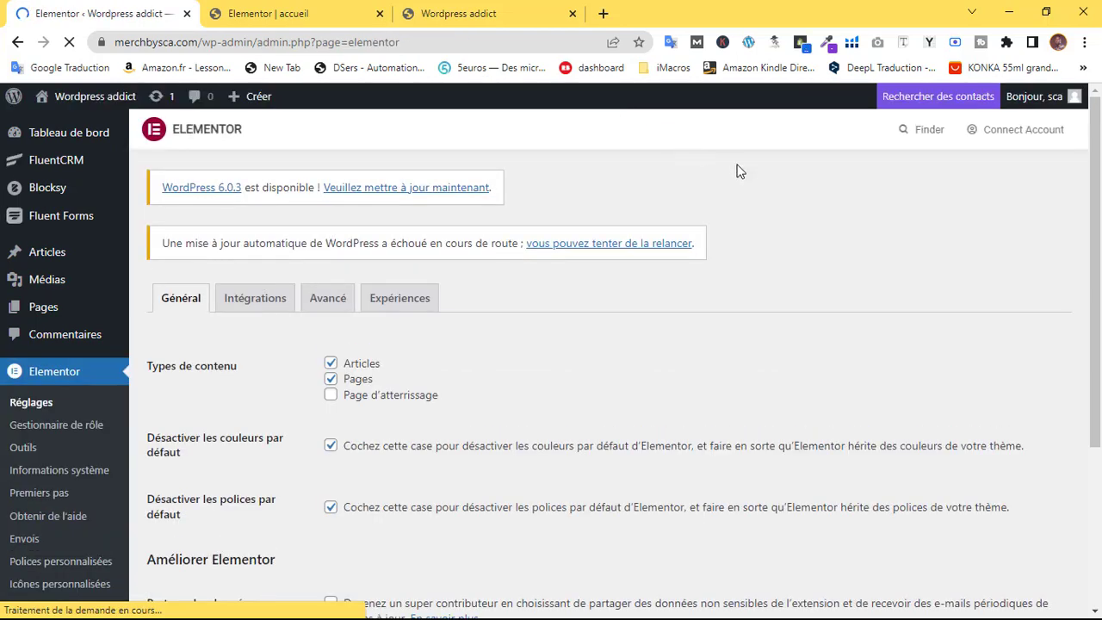
click(1016, 130)
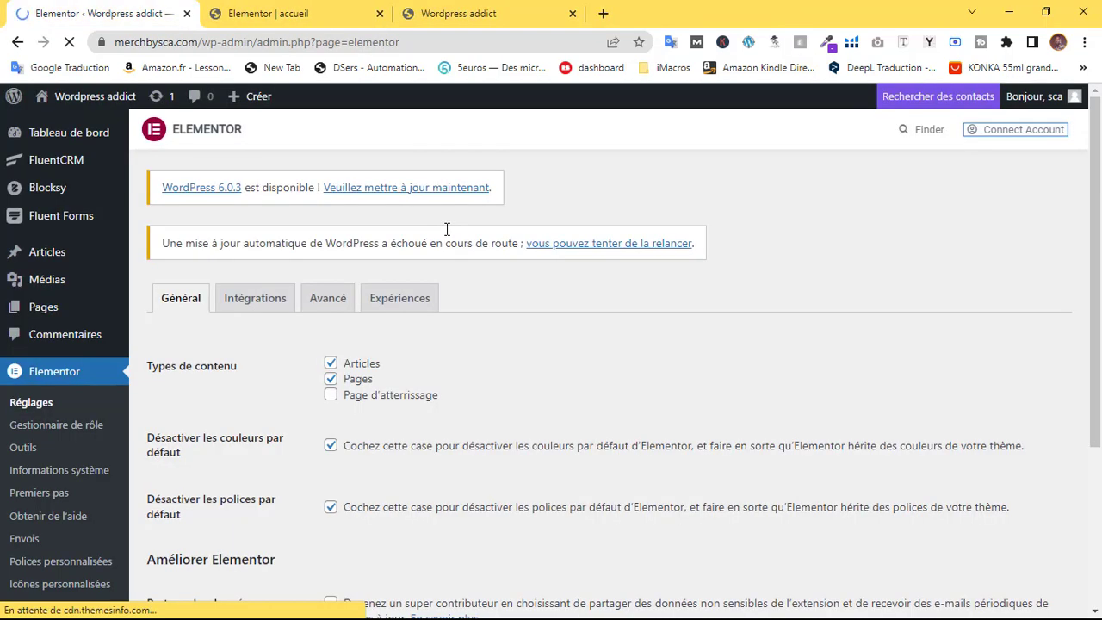
drag(1095, 214, 1083, 289)
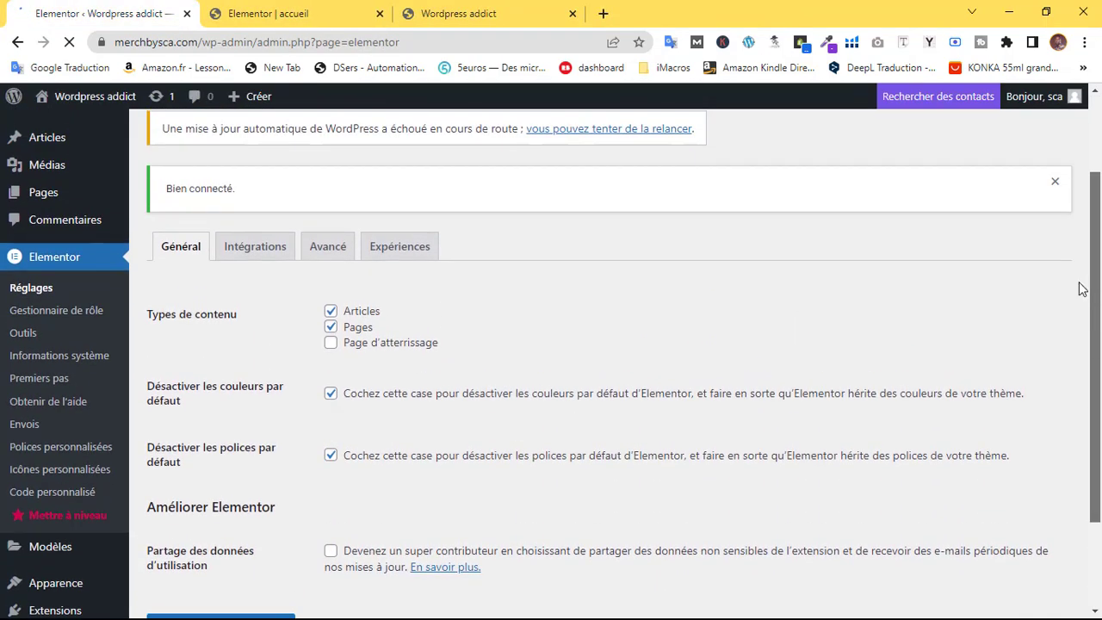
Set the Conteneur Flexbox experiment to Actif, save, and reload the accueil editor
click(400, 256)
scroll(439, 366, down, 1)
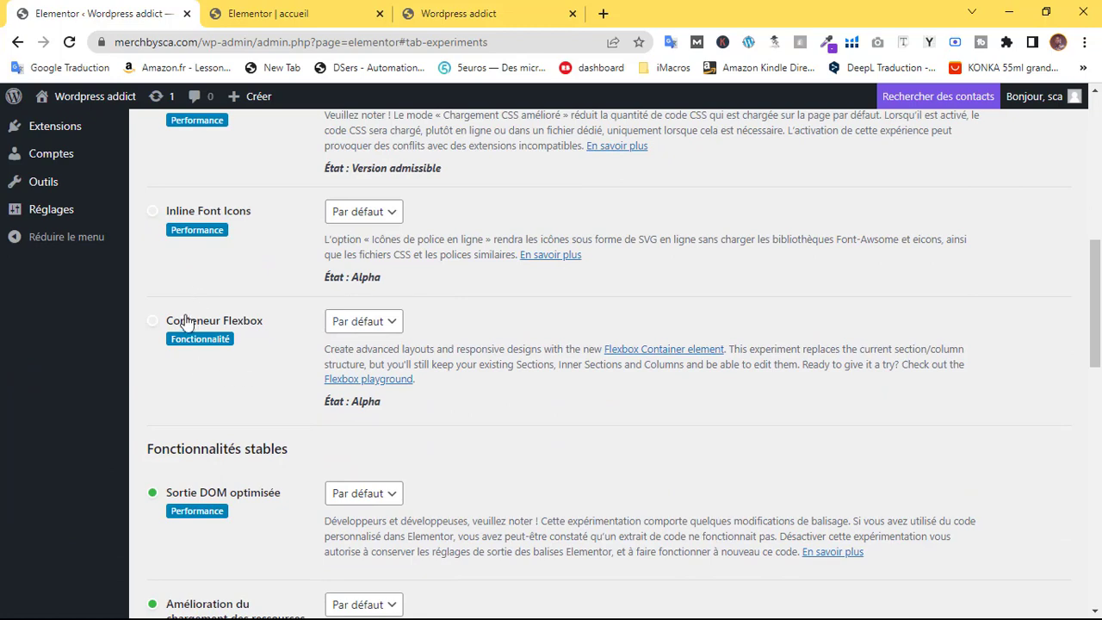
click(356, 322)
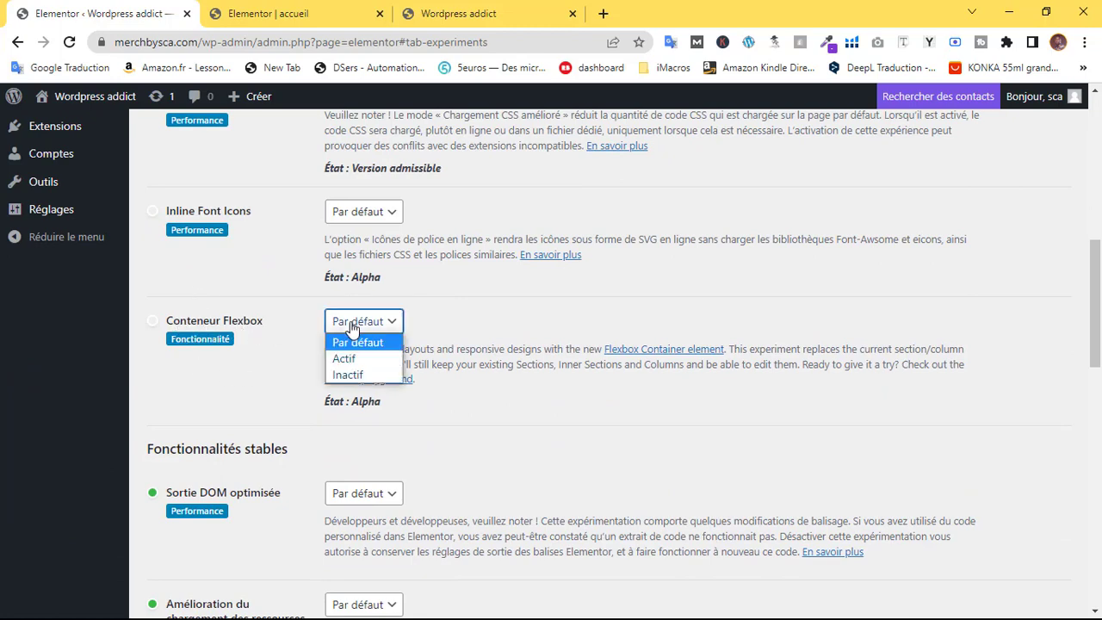
click(347, 359)
scroll(336, 333, down, 5)
scroll(337, 334, down, 6)
click(258, 533)
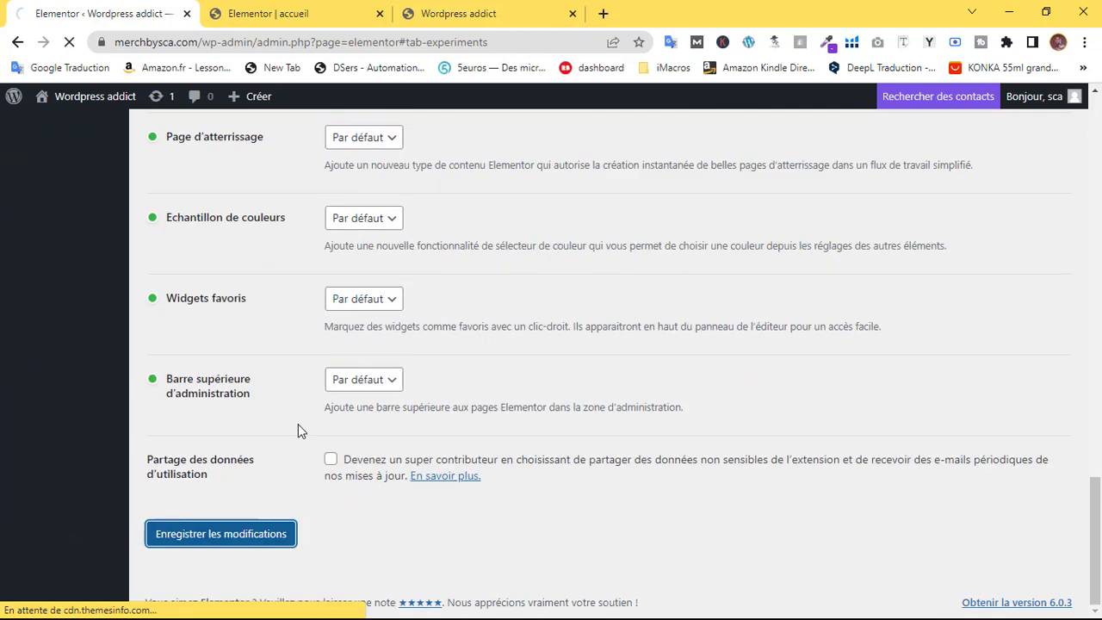
click(268, 14)
click(70, 43)
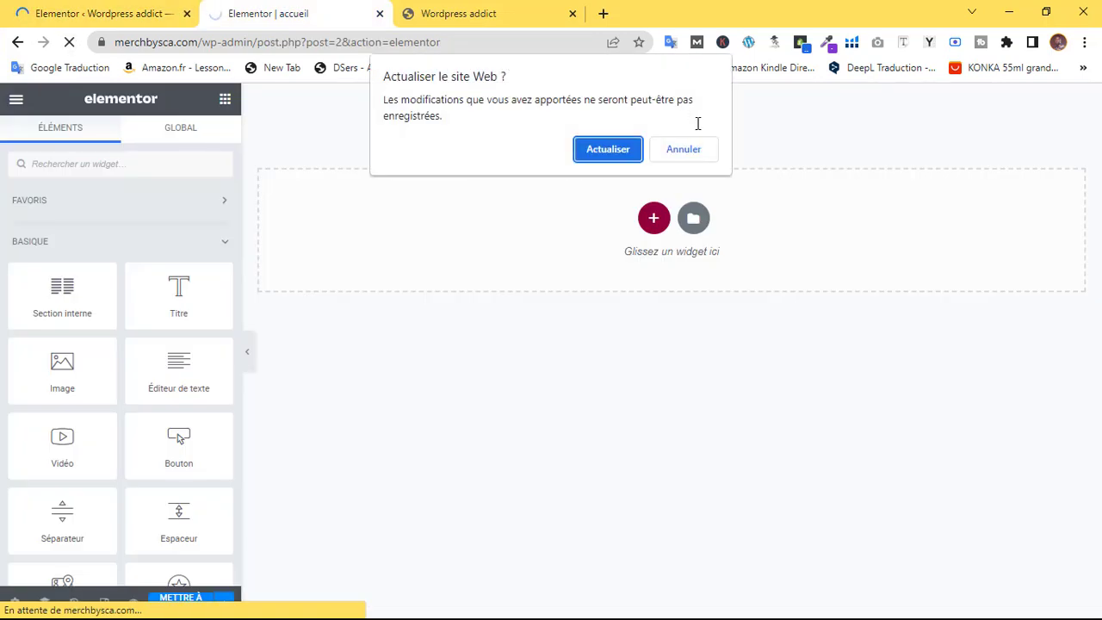
Add a single full-width container with a heading widget at the top of the page
click(608, 149)
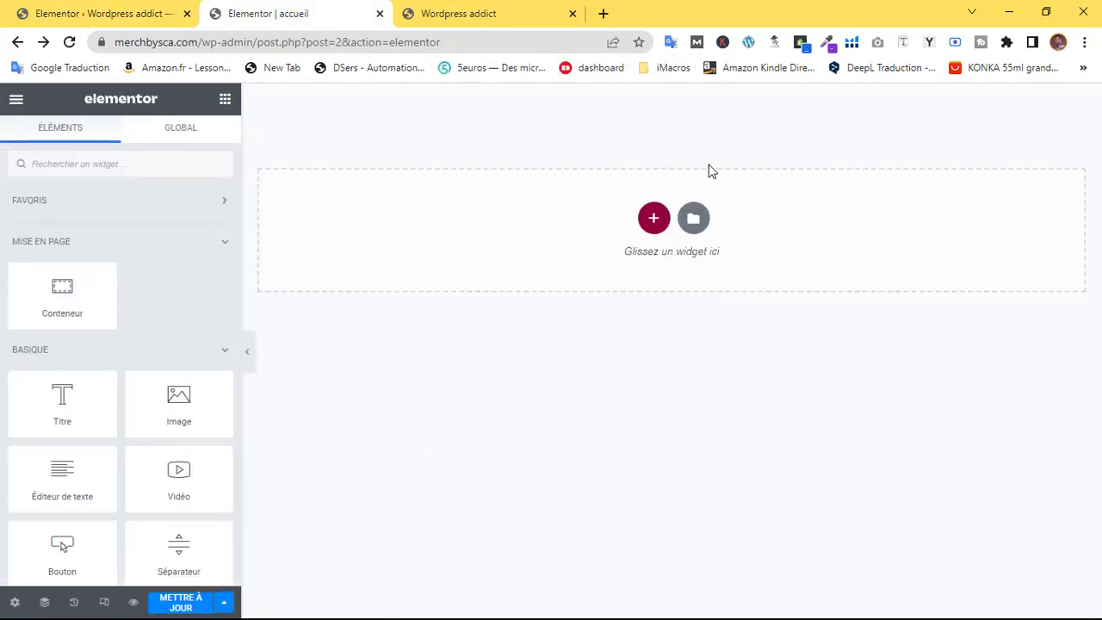
click(653, 218)
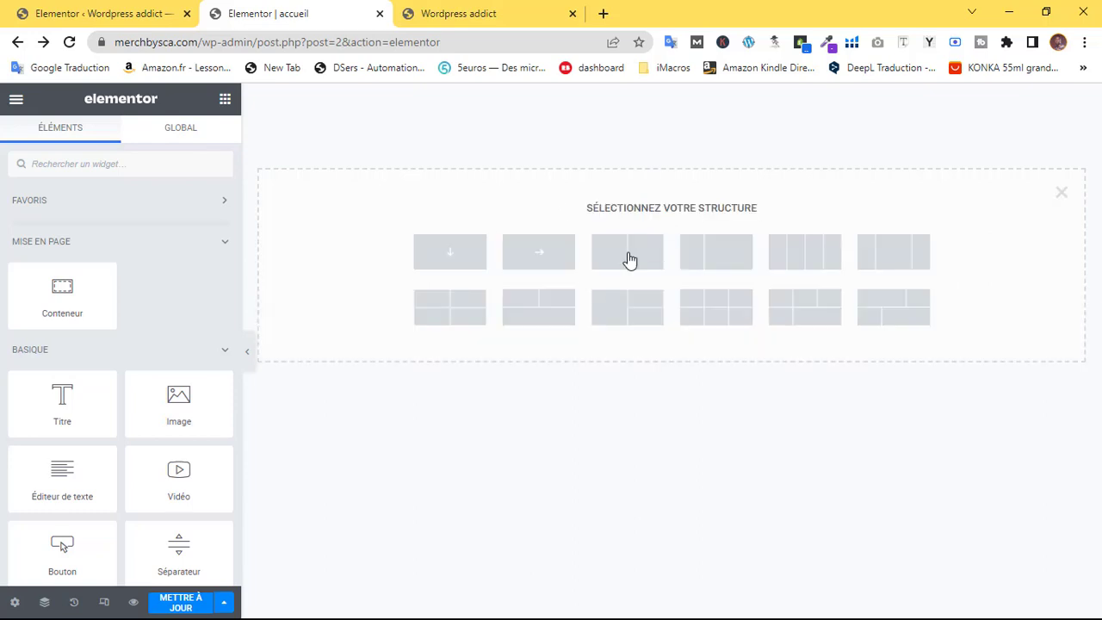
click(454, 265)
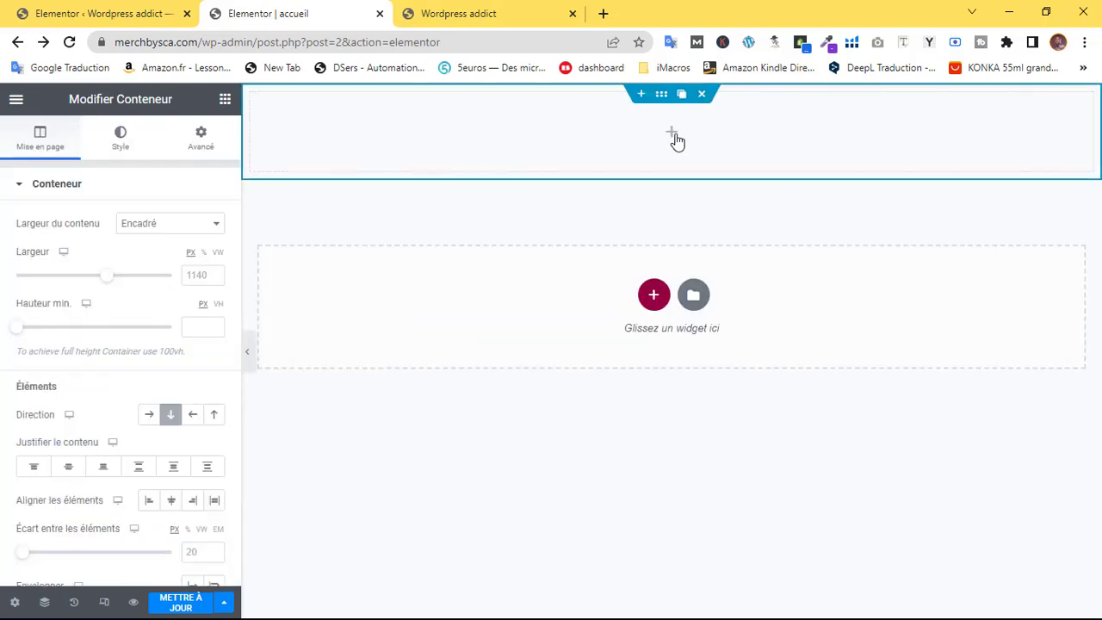
click(675, 135)
drag(65, 401, 715, 145)
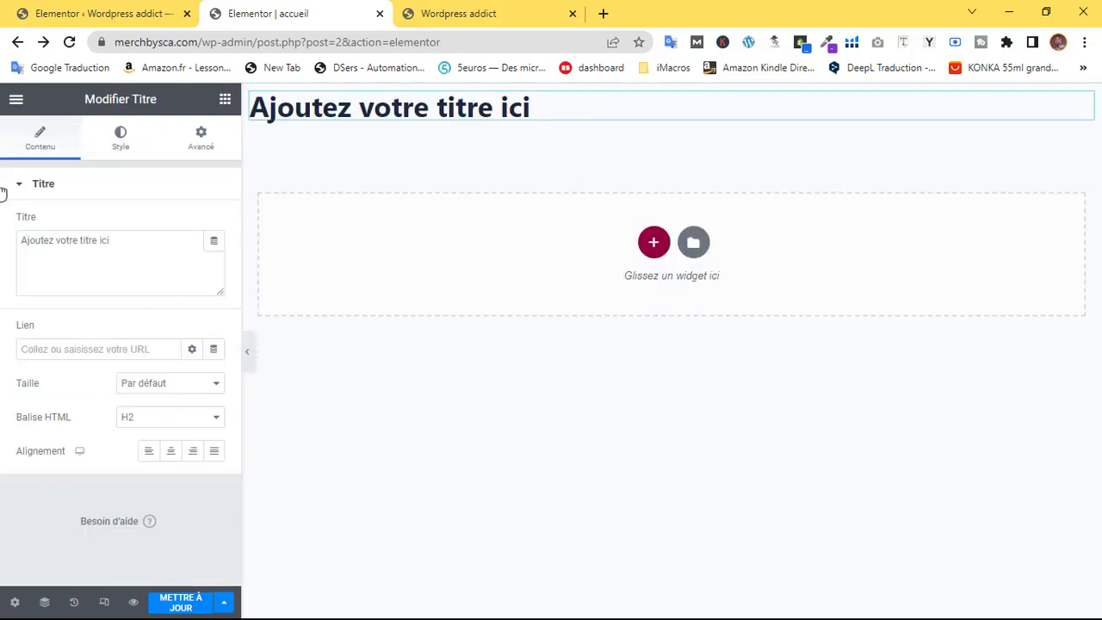
Place a centred Notation par étoiles widget below the heading
click(224, 102)
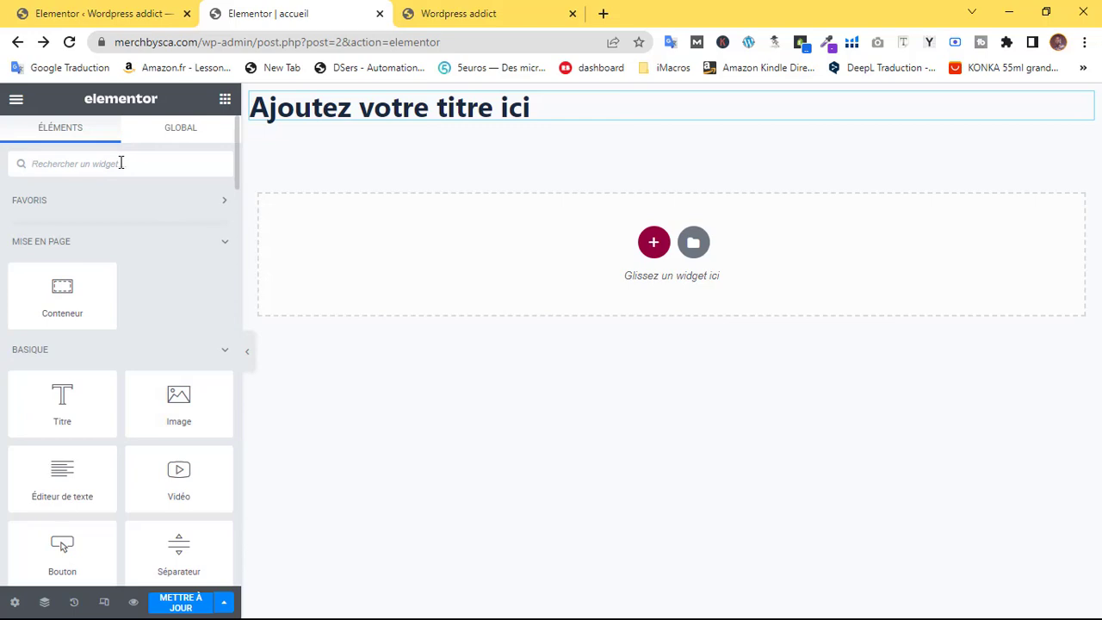
text(étoil)
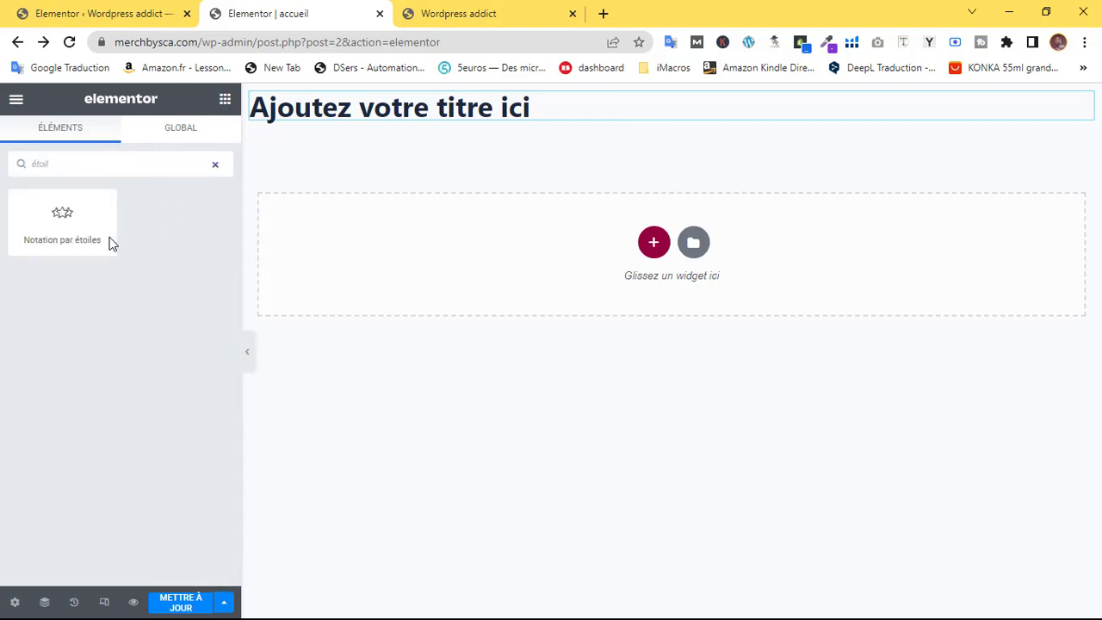
drag(110, 244, 436, 134)
click(171, 417)
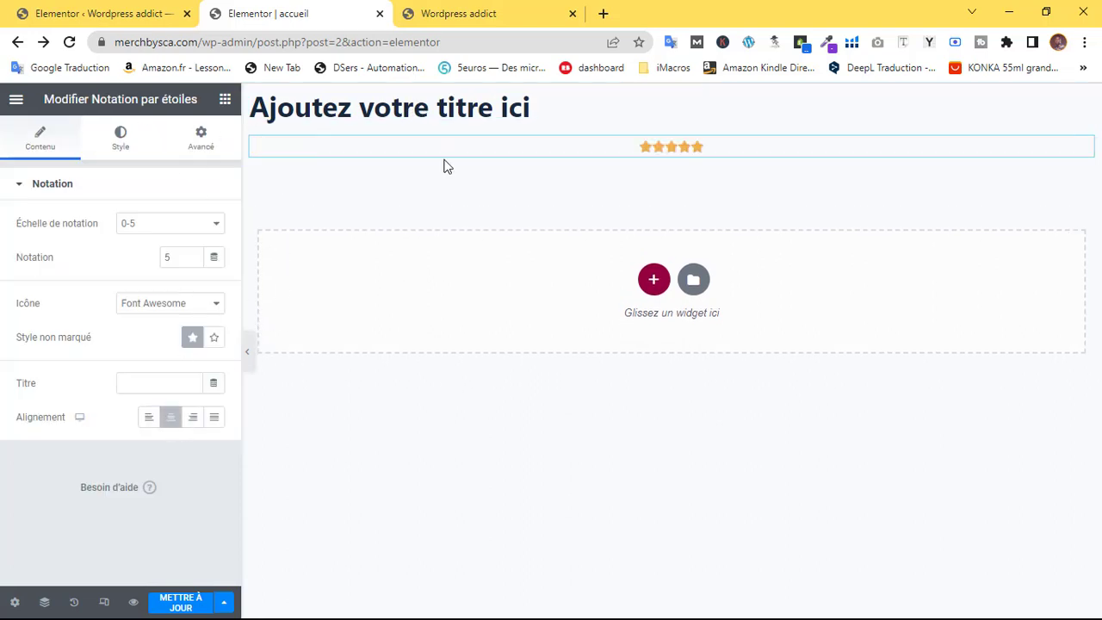
Centre the heading and change its text to 'Ebook'
click(1084, 105)
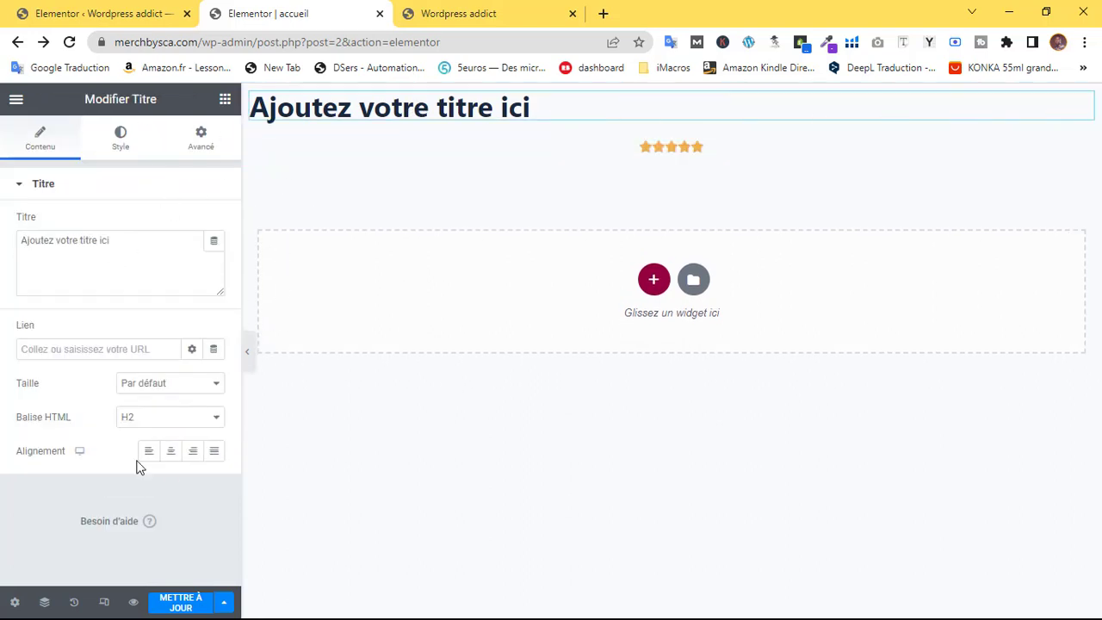
click(170, 453)
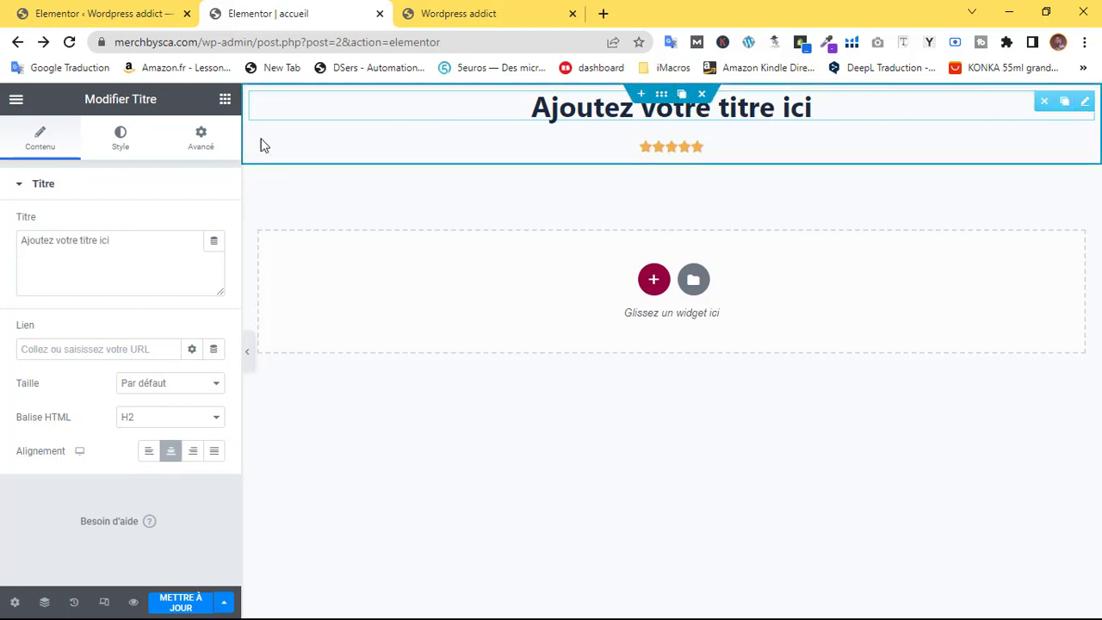
drag(143, 241, 11, 245)
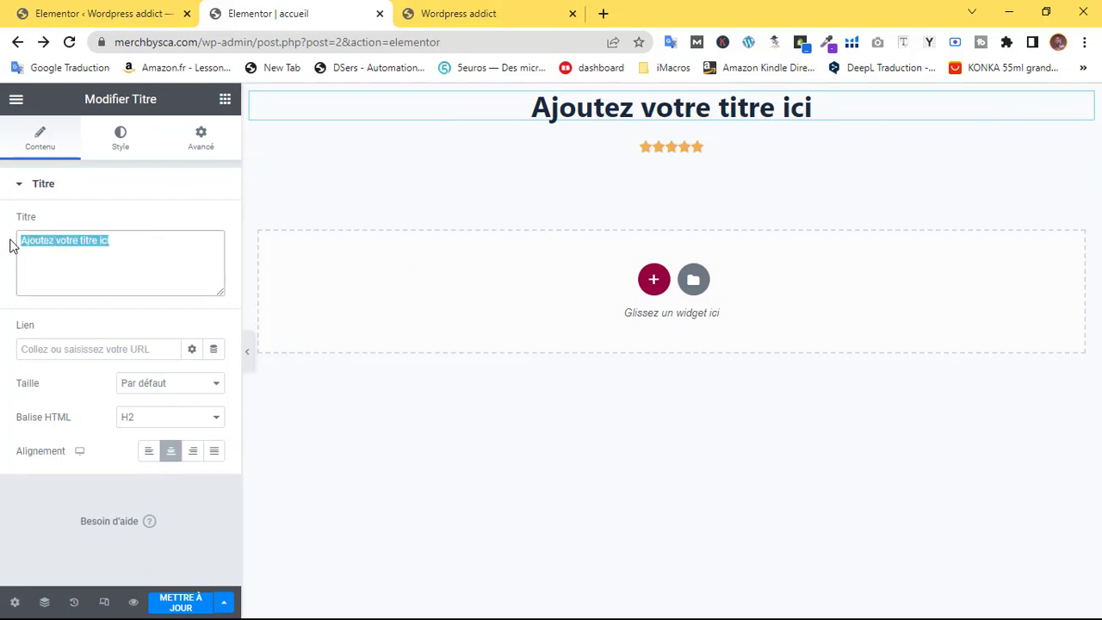
text(Ebook)
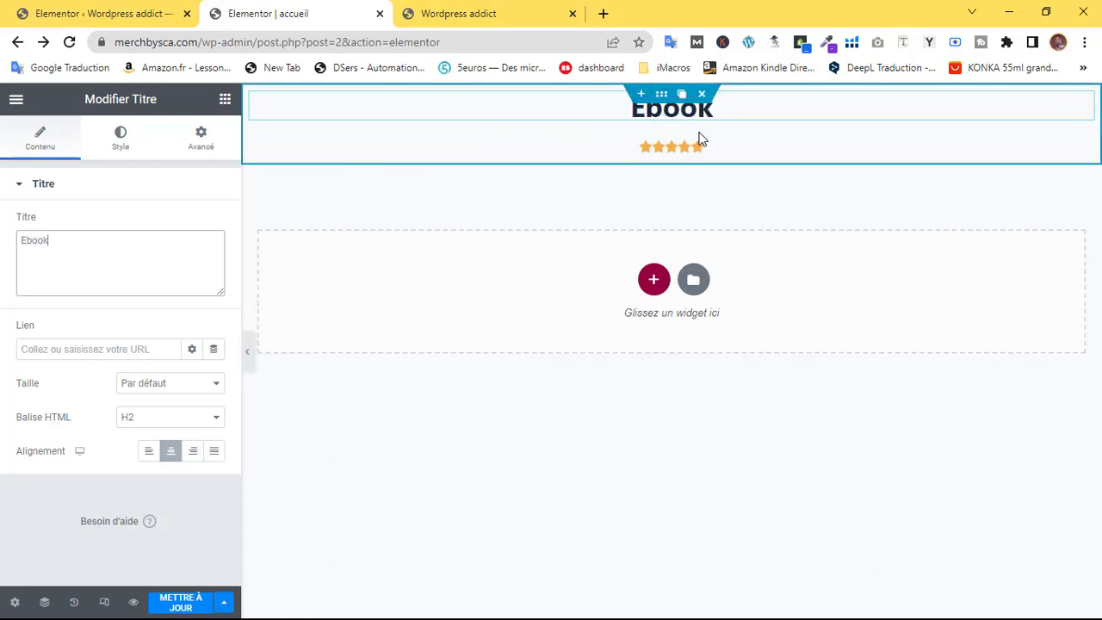
click(1084, 148)
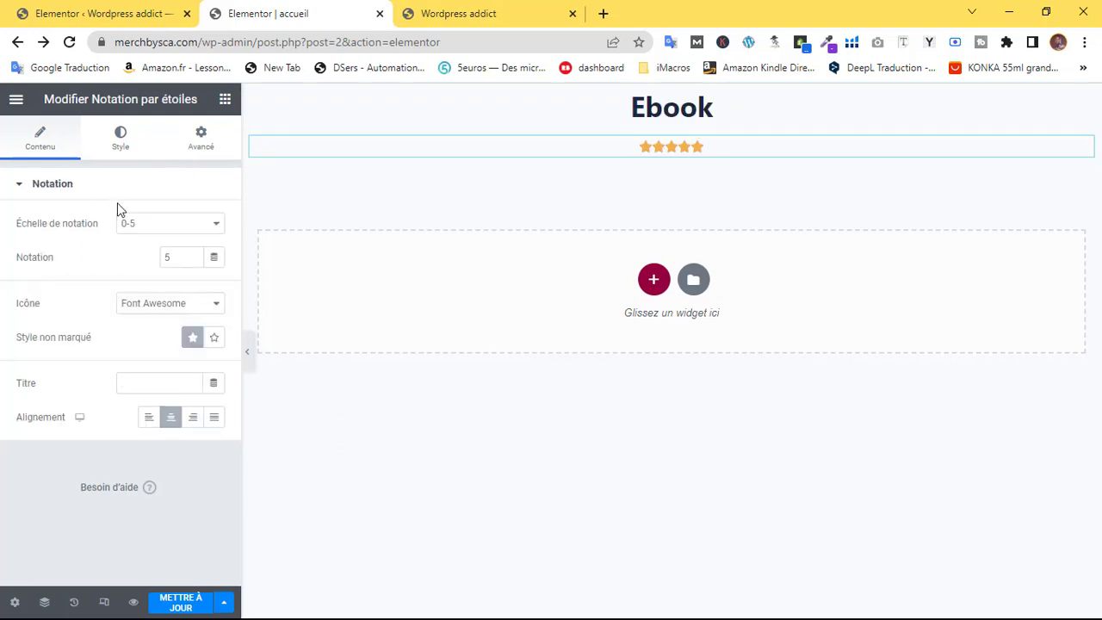
Change the star rating's Icône to Unicode and its Taille to 21
click(140, 145)
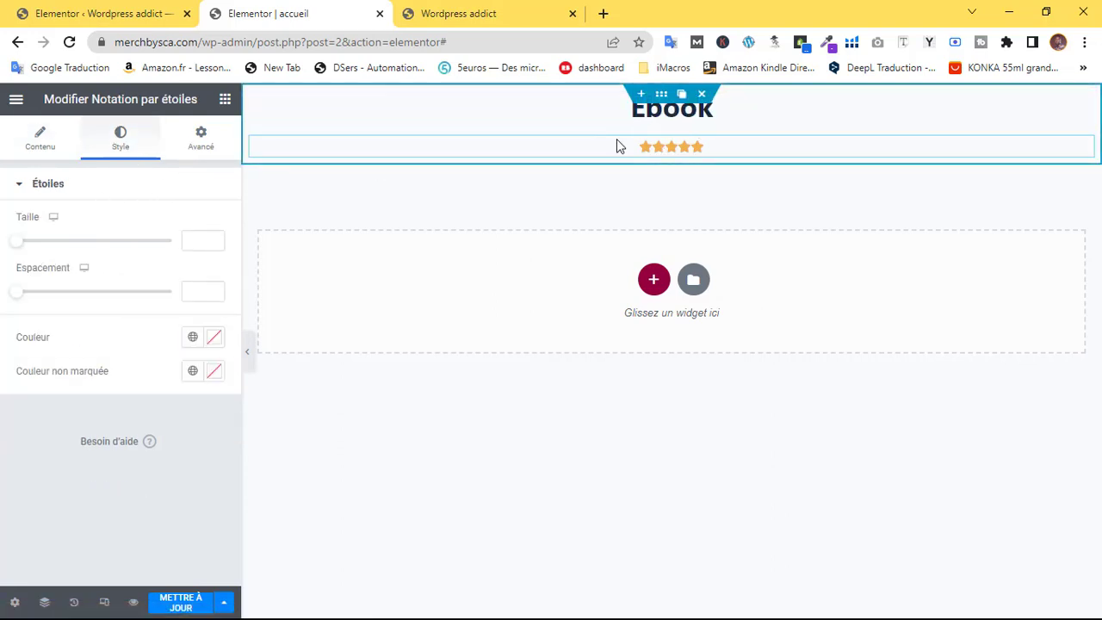
click(37, 144)
click(160, 305)
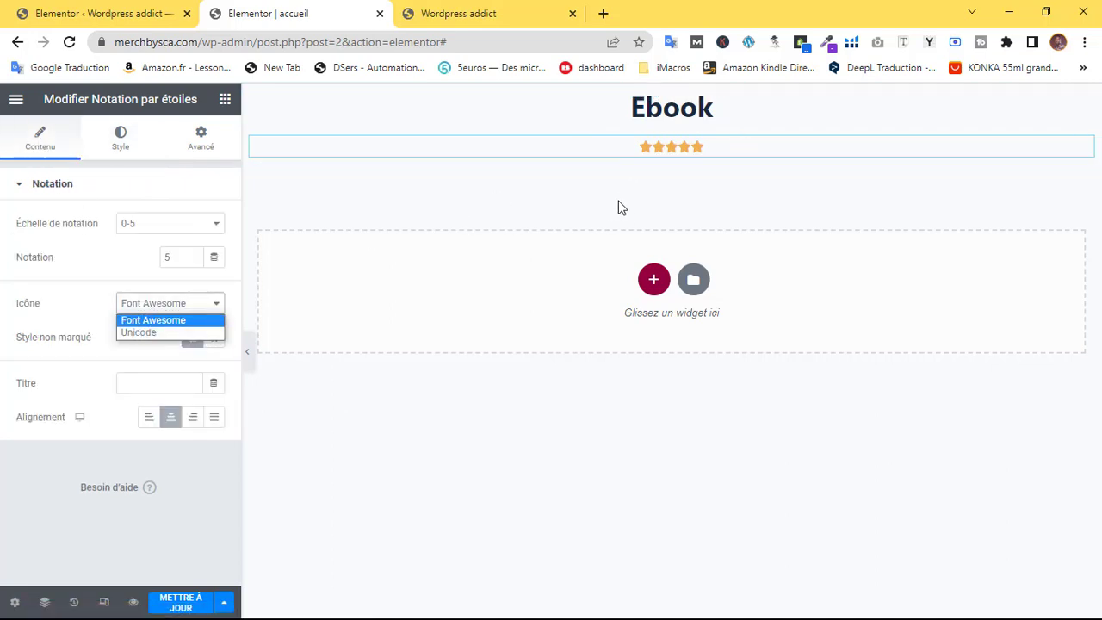
click(151, 333)
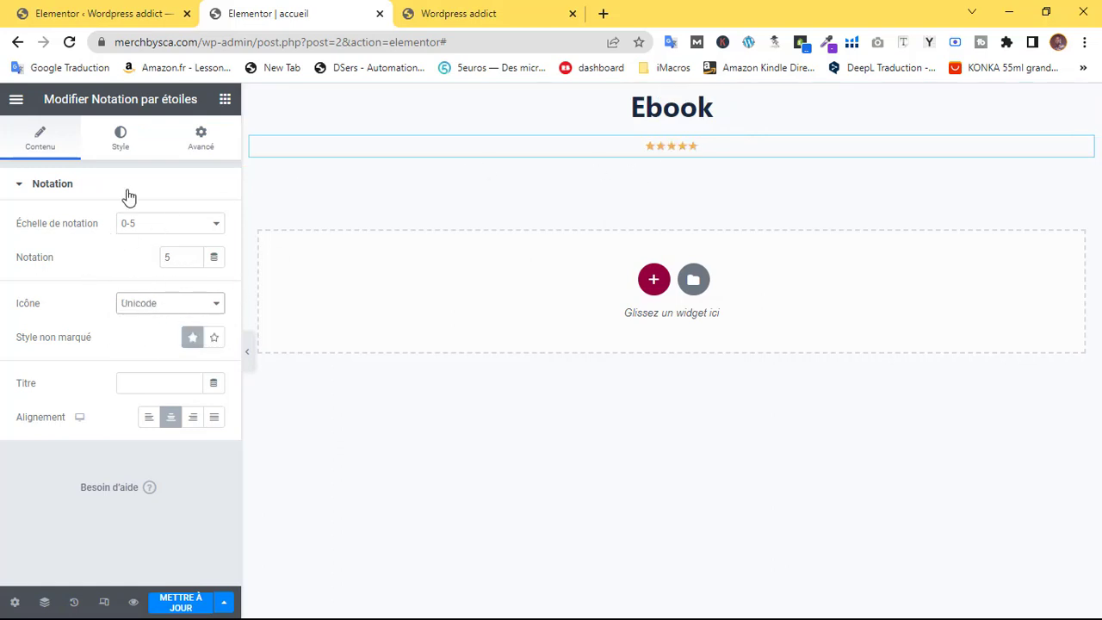
click(131, 143)
drag(16, 241, 47, 250)
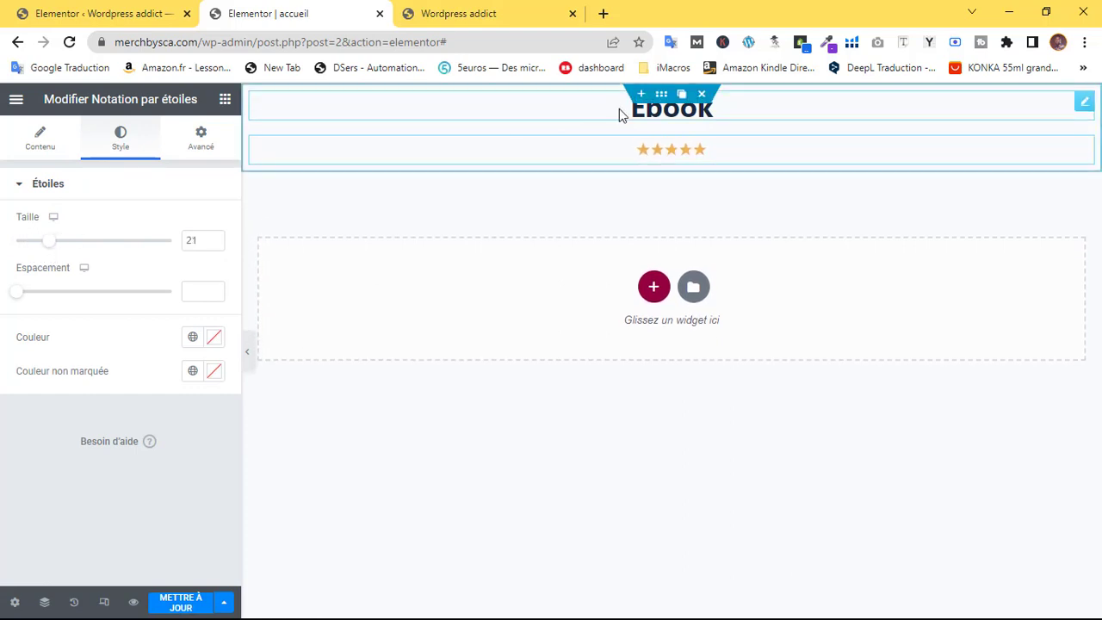
click(421, 117)
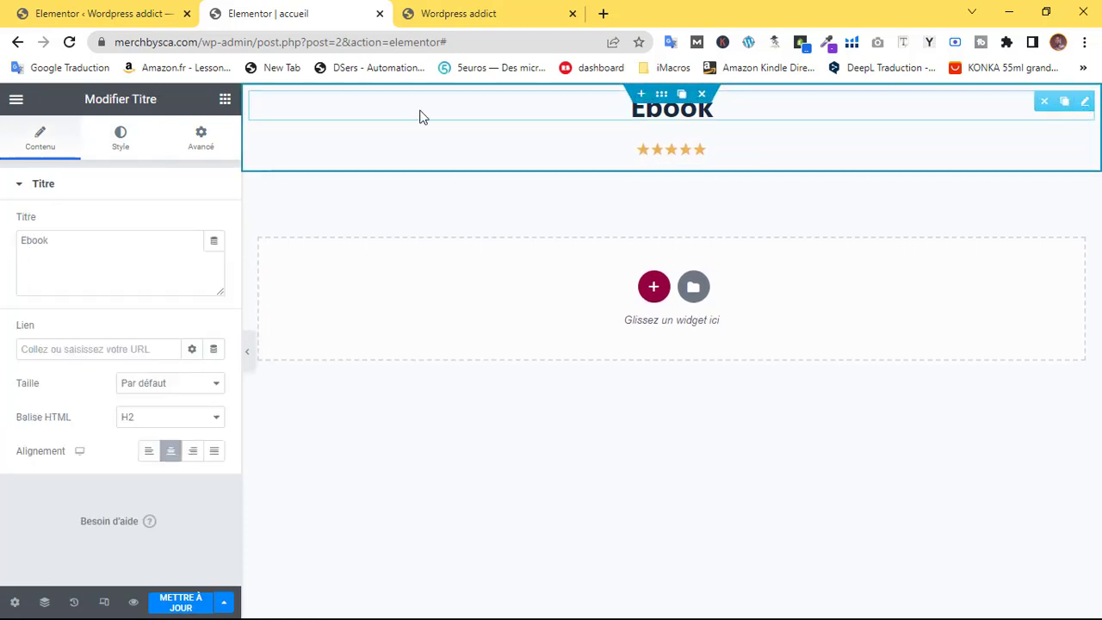
Set the Ebook heading's typography to Poppins, Graisse 900, Majuscule, size 40 px
click(120, 138)
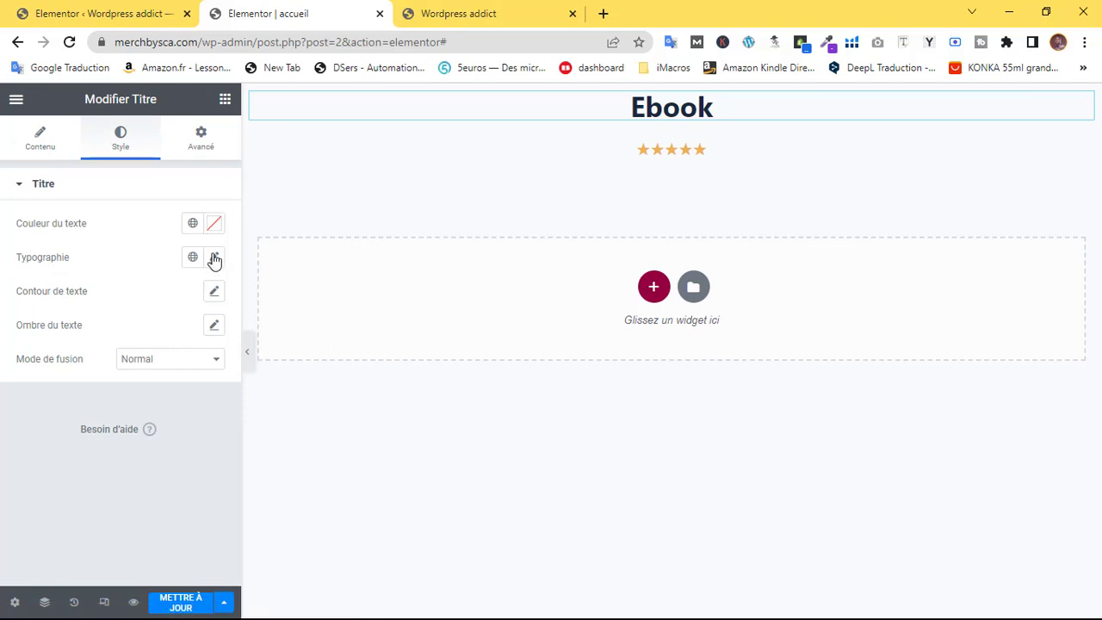
click(215, 258)
click(172, 334)
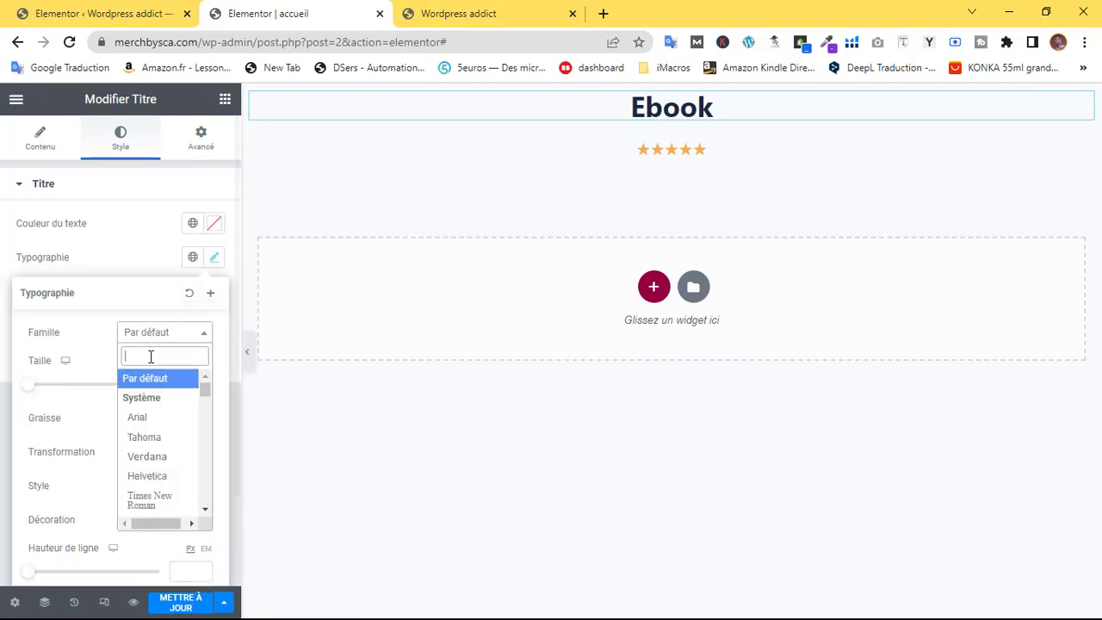
text(poppi)
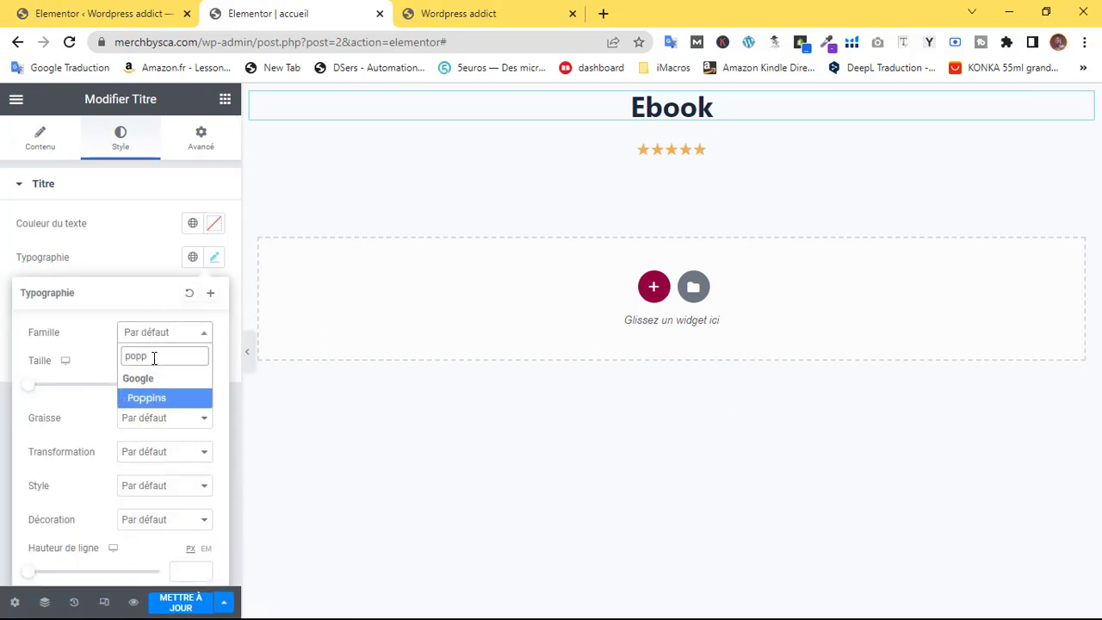
click(155, 401)
click(151, 421)
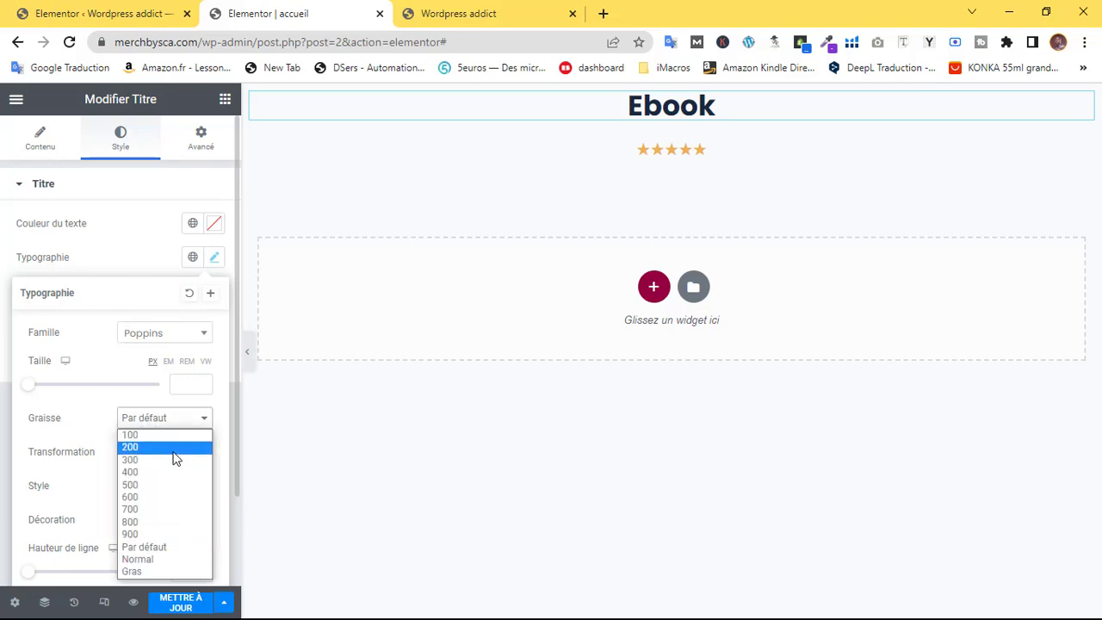
click(153, 535)
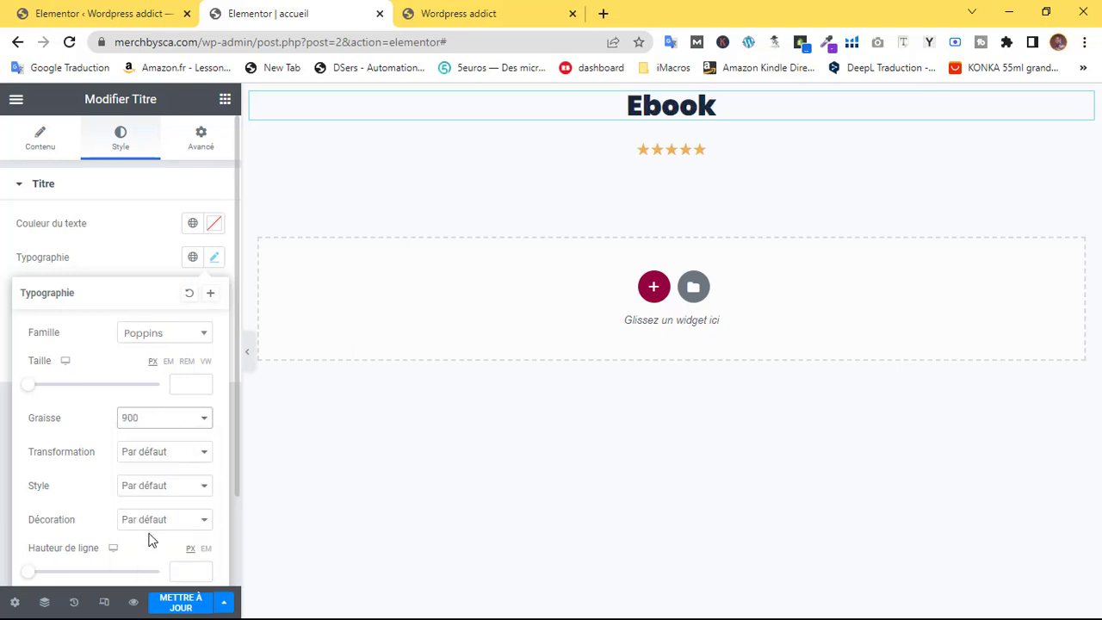
click(146, 459)
click(148, 478)
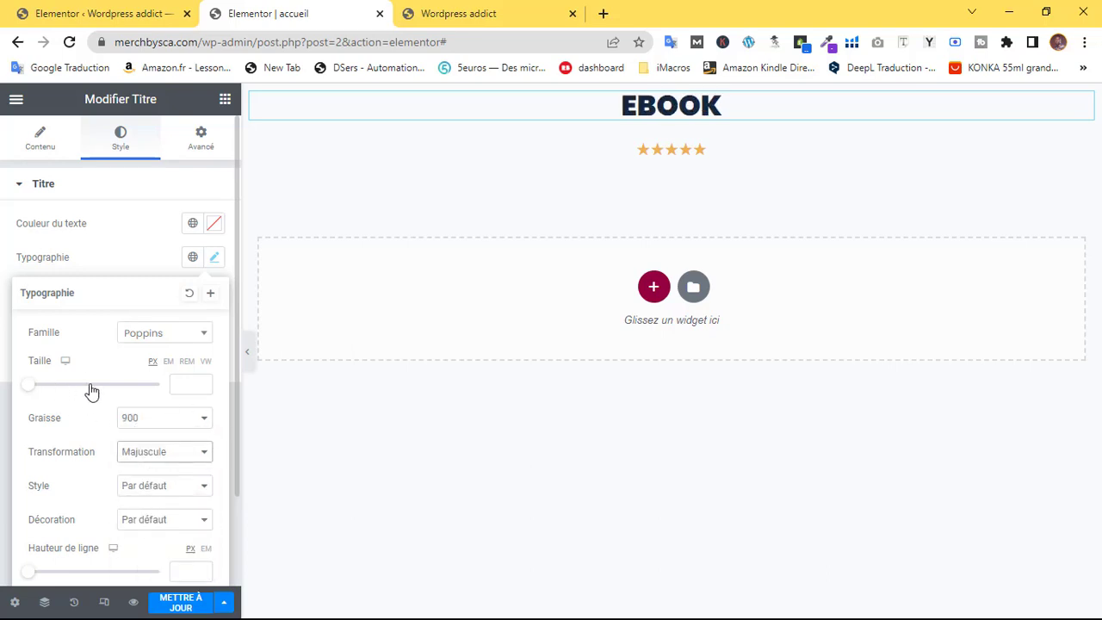
drag(30, 393, 53, 388)
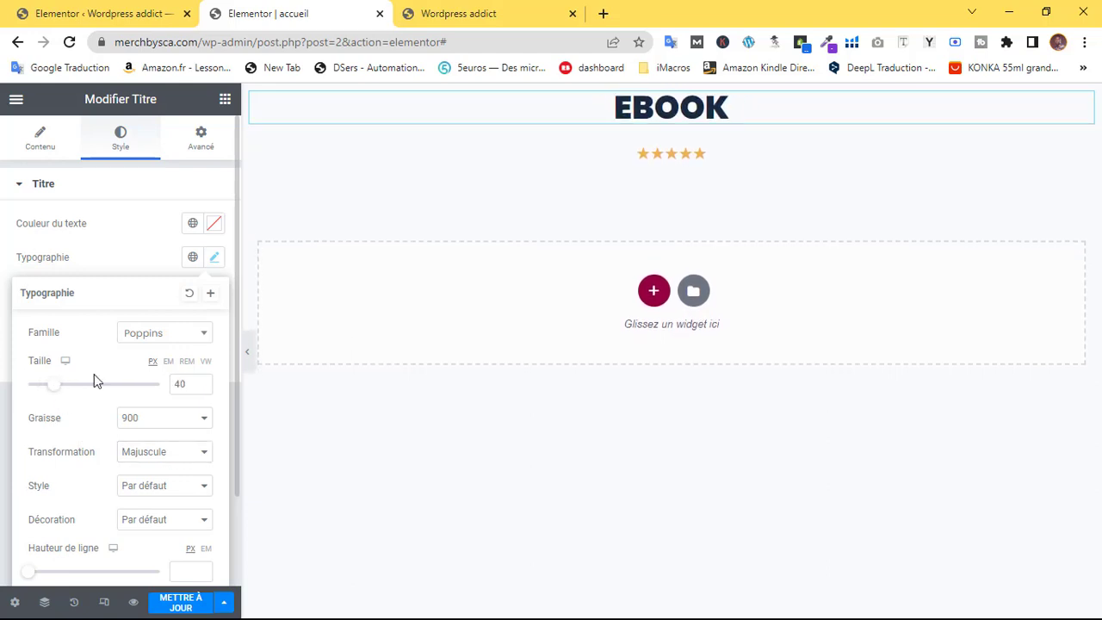
Set the heading-and-stars container's Écart entre les éléments to 0 and save the page
click(658, 100)
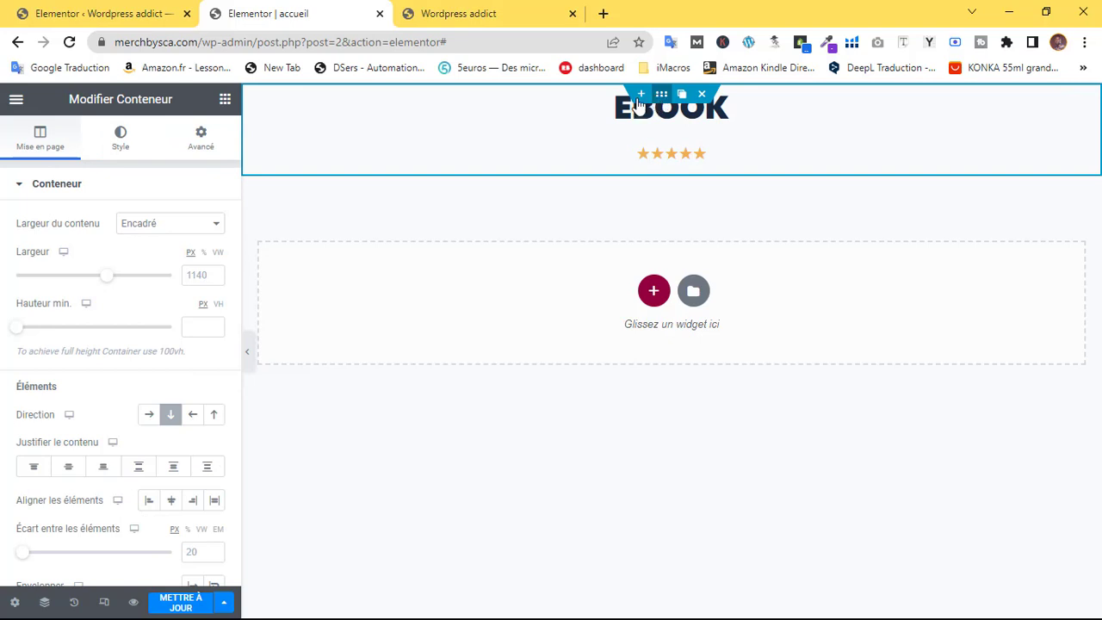
scroll(126, 362, down, 3)
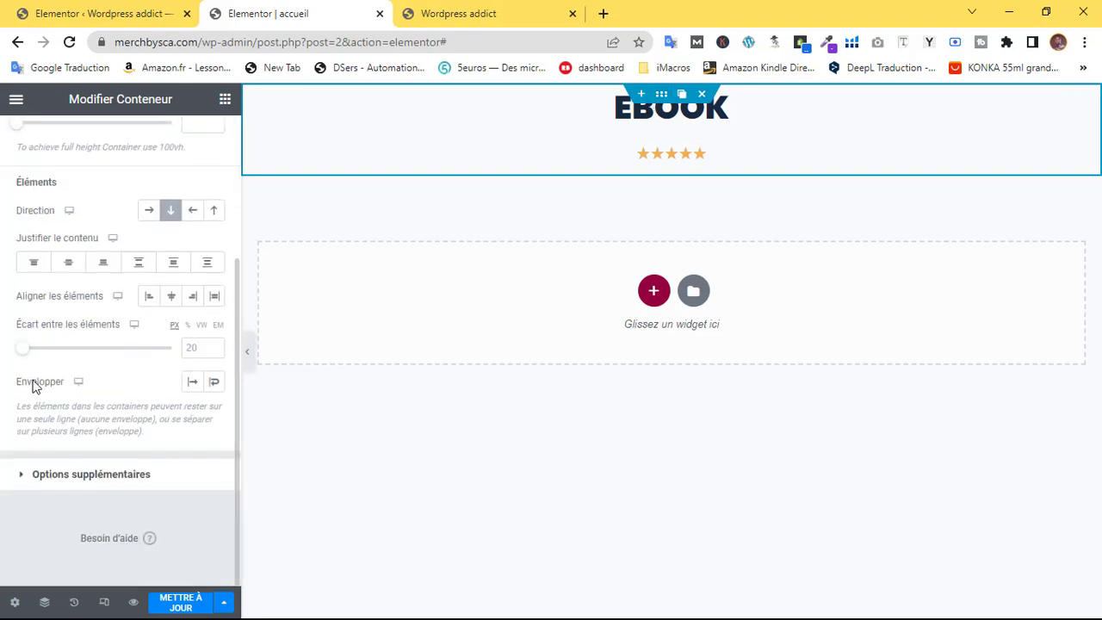
drag(26, 359, 3, 355)
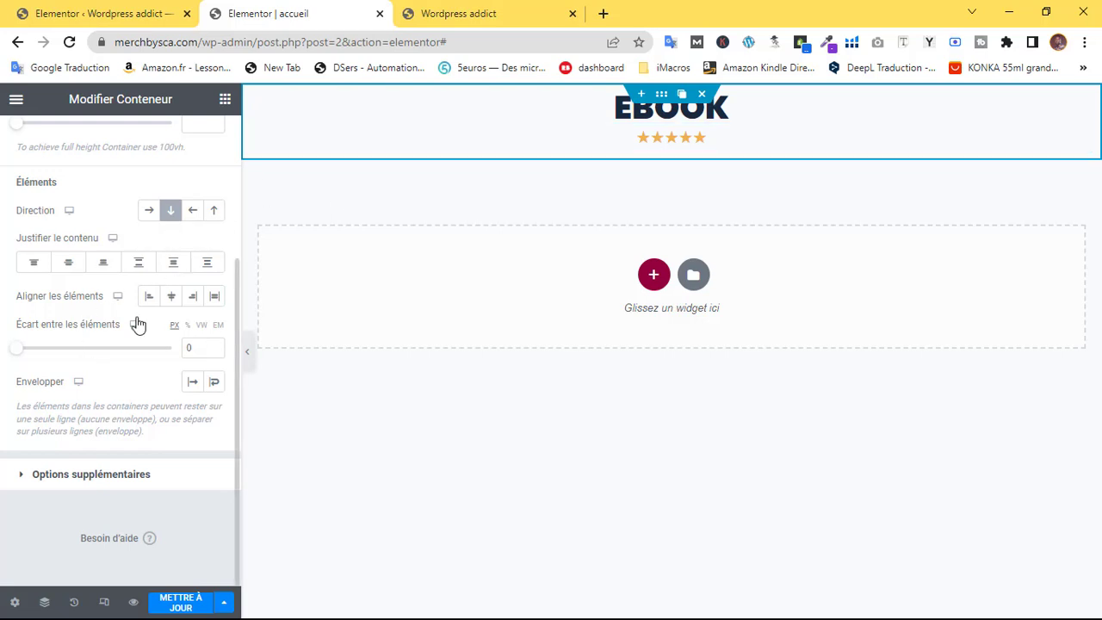
click(180, 603)
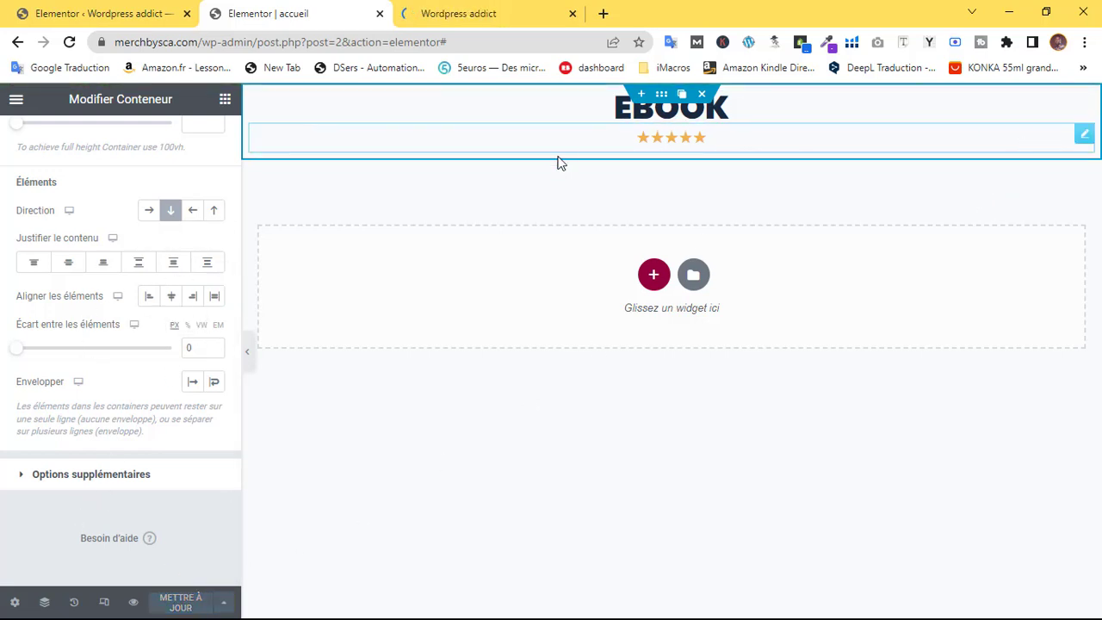
Preview the page, return to the editor, and bring up structure choices for a new container
click(248, 352)
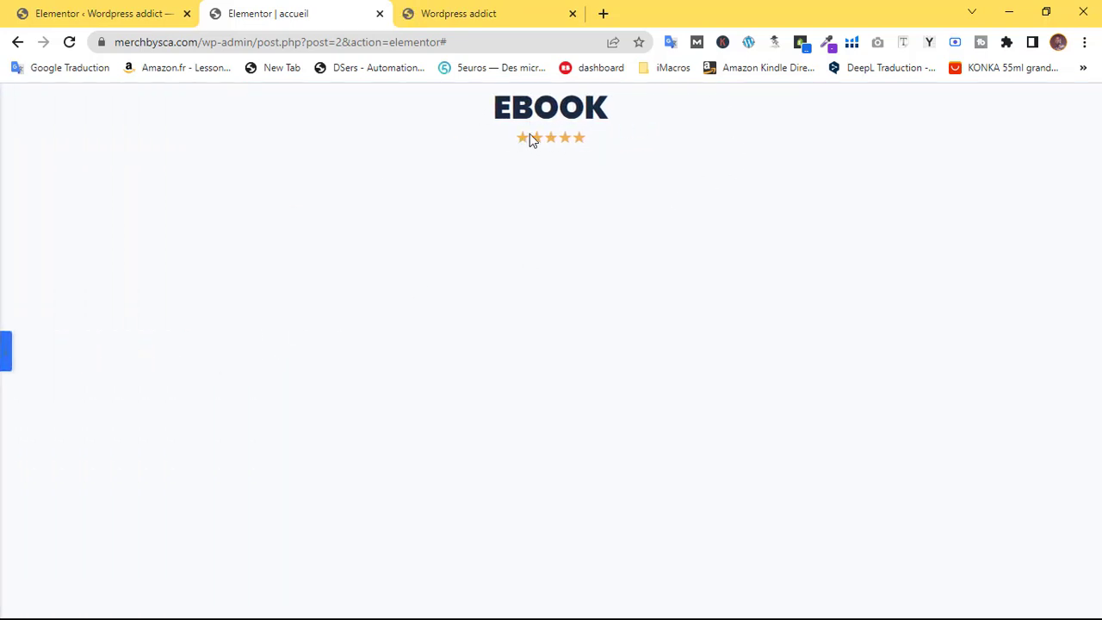
click(5, 362)
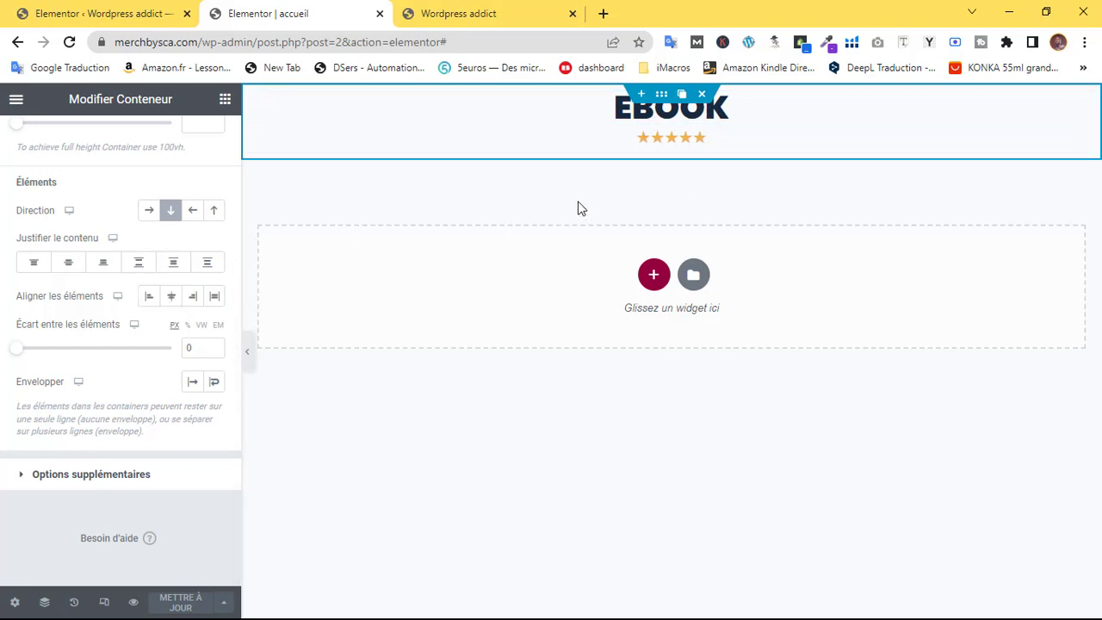
click(653, 275)
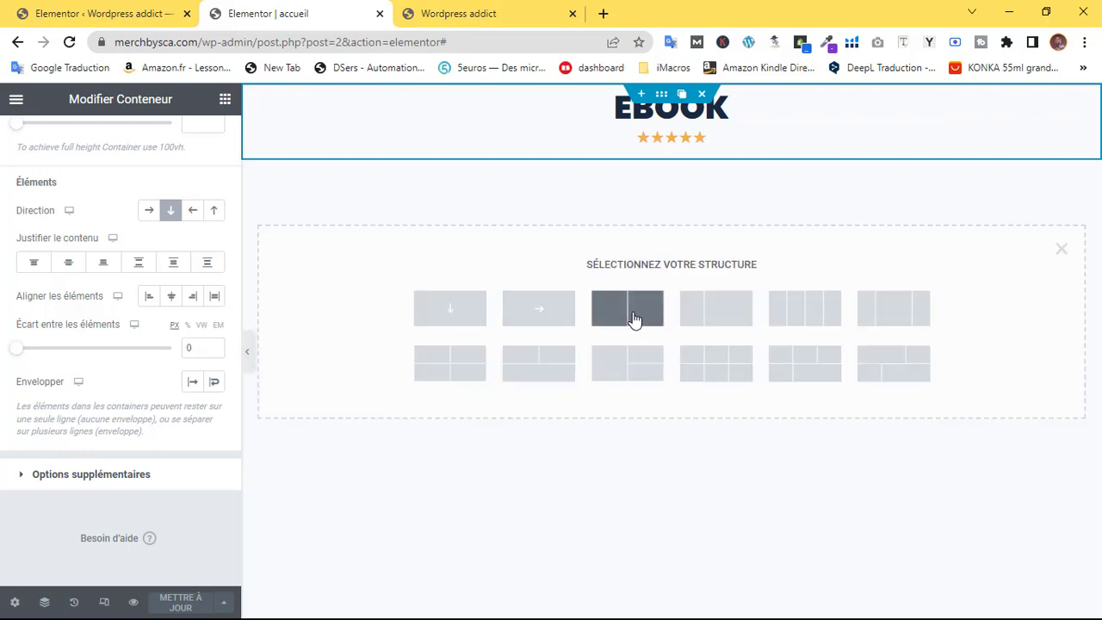
Insert a two-column container and place a heading widget in its left column
click(632, 303)
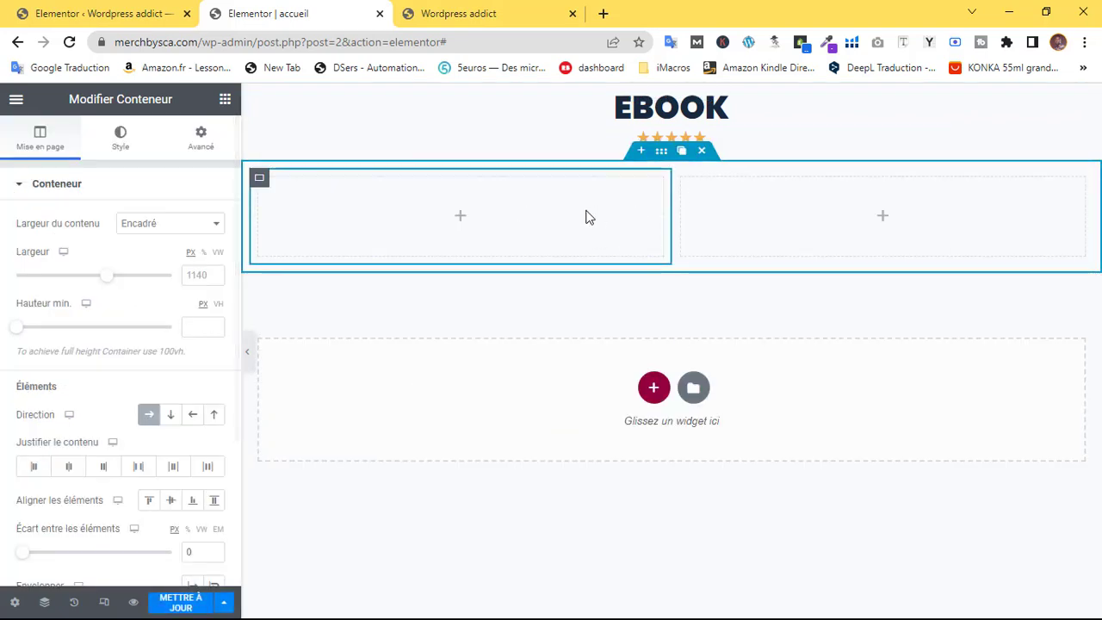
click(406, 244)
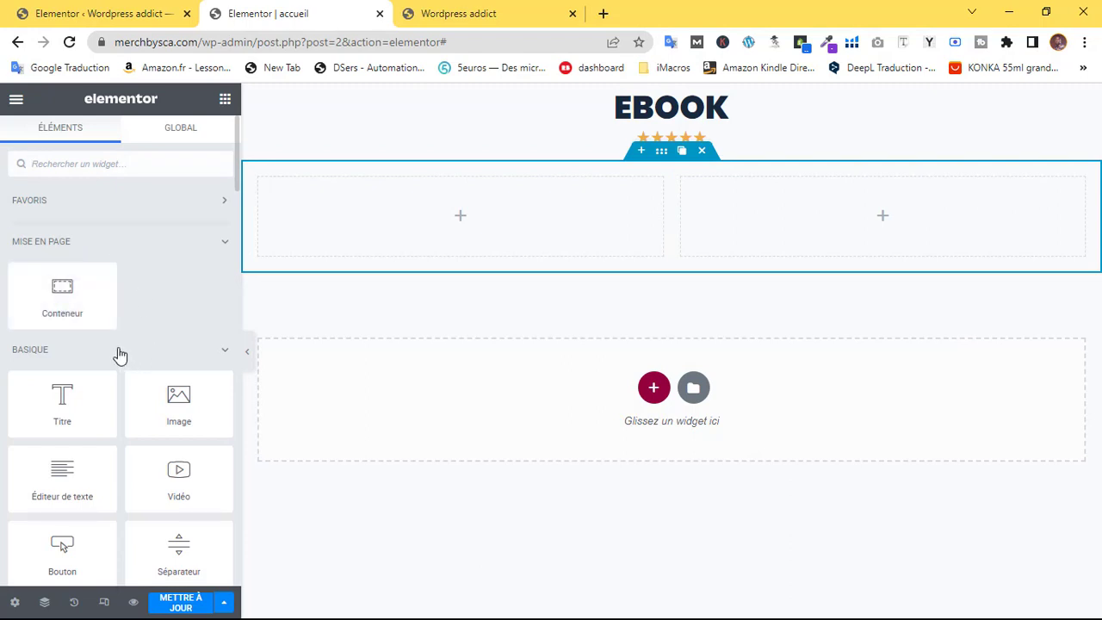
drag(77, 396, 456, 238)
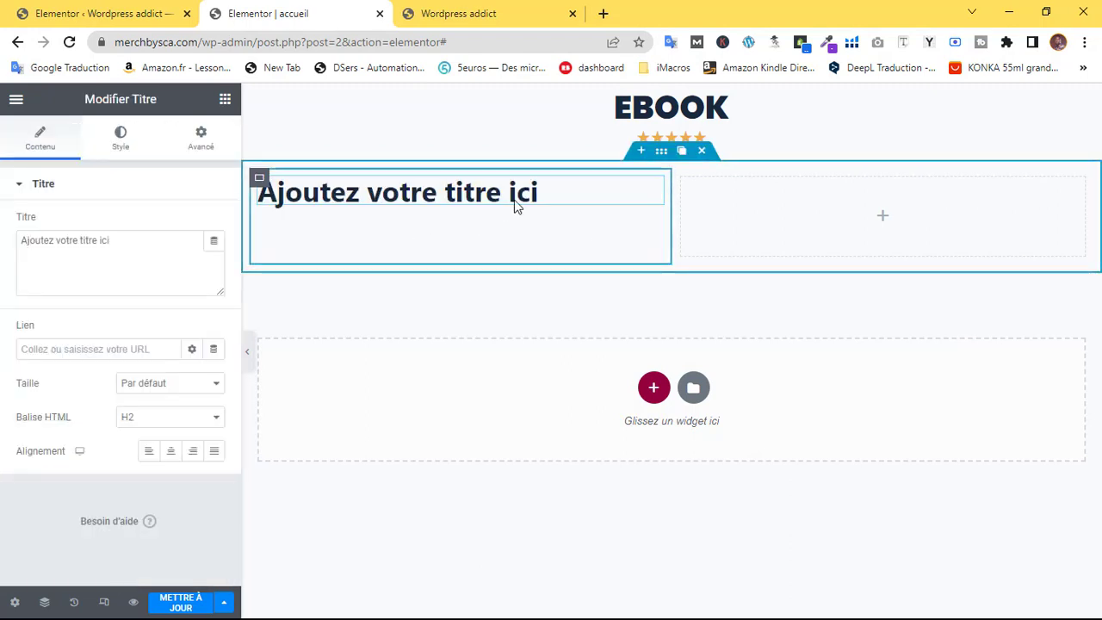
Set the heading typography to uppercase Poppins, size 16, weight 900
click(119, 140)
click(214, 256)
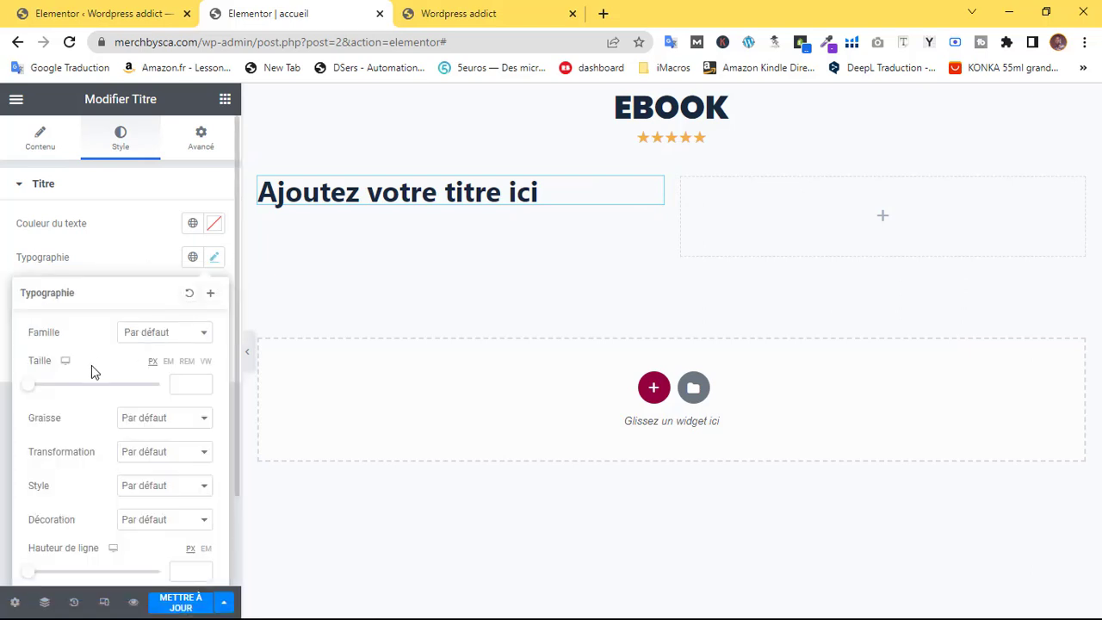
click(122, 452)
click(152, 479)
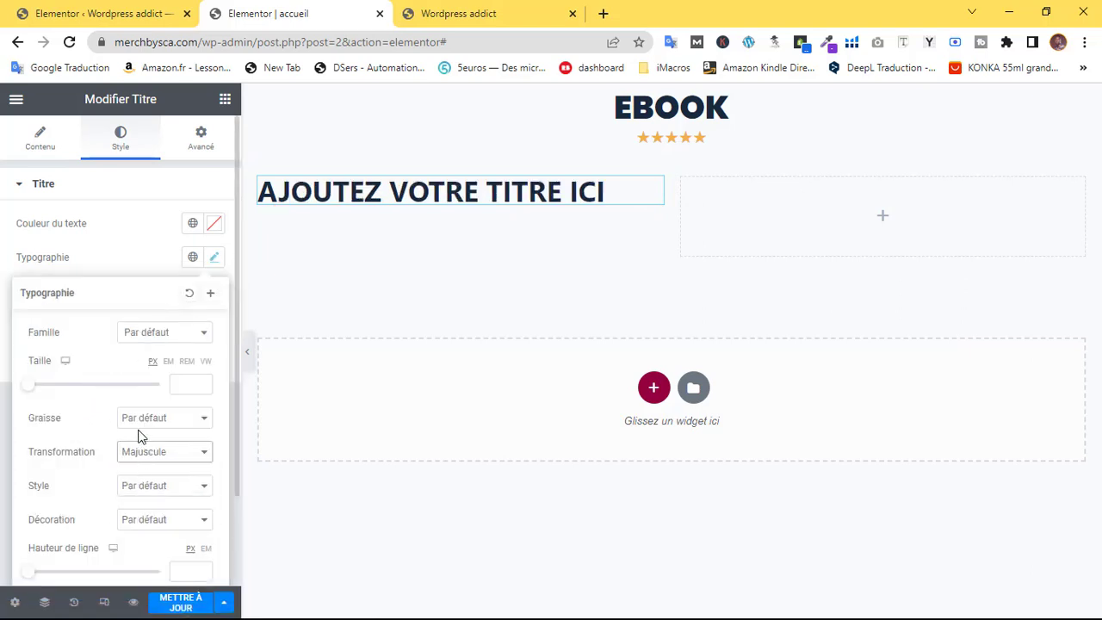
click(153, 337)
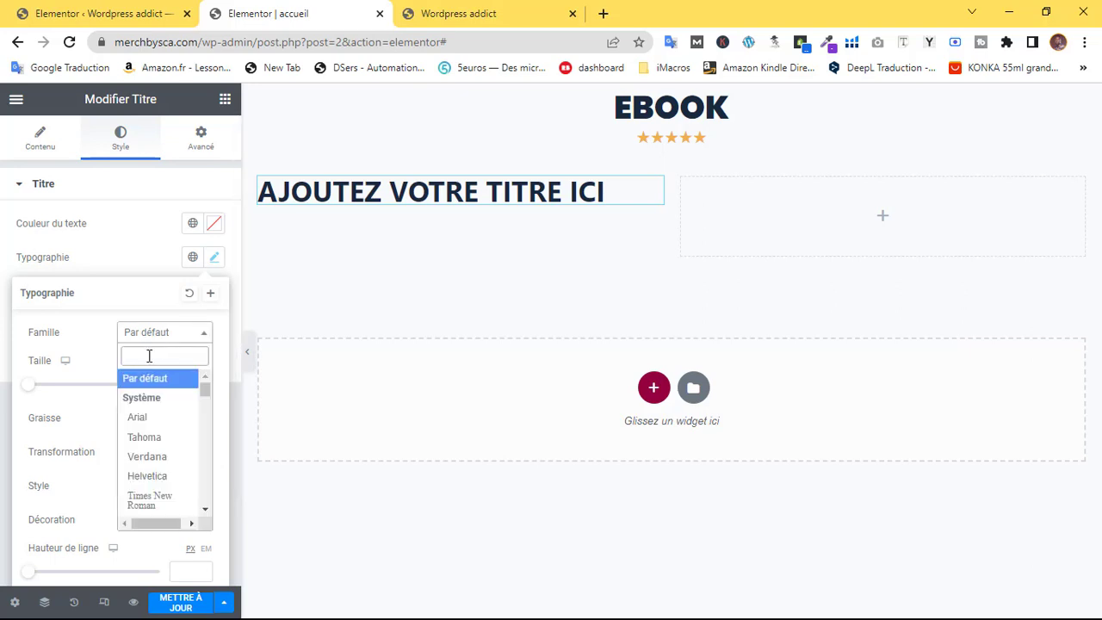
text(popp)
click(140, 400)
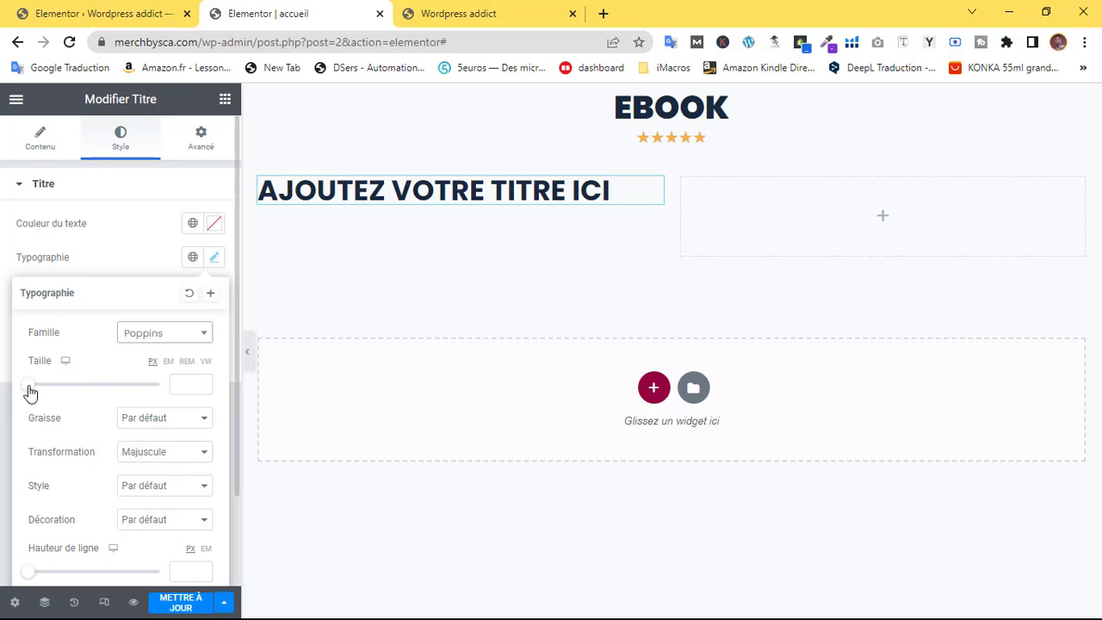
drag(30, 392, 47, 390)
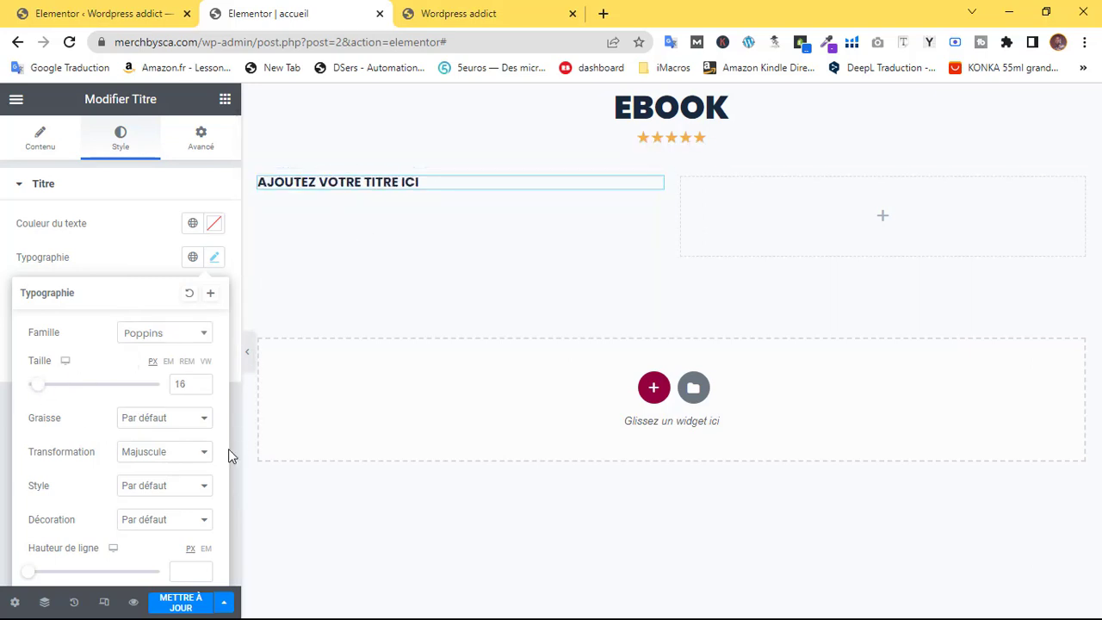
click(147, 419)
click(155, 533)
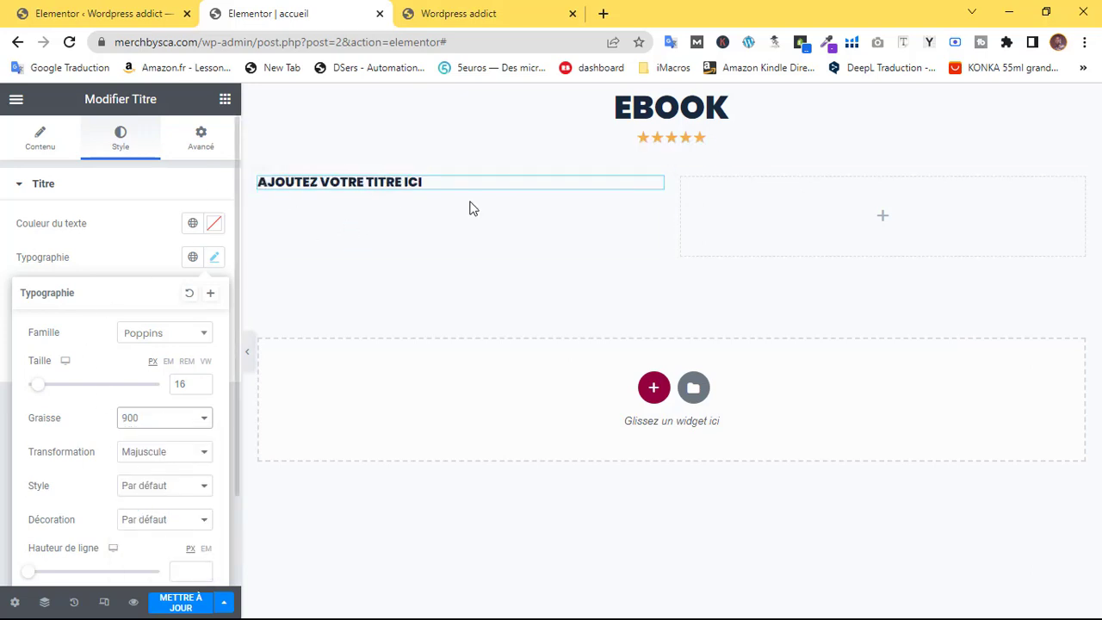
click(654, 186)
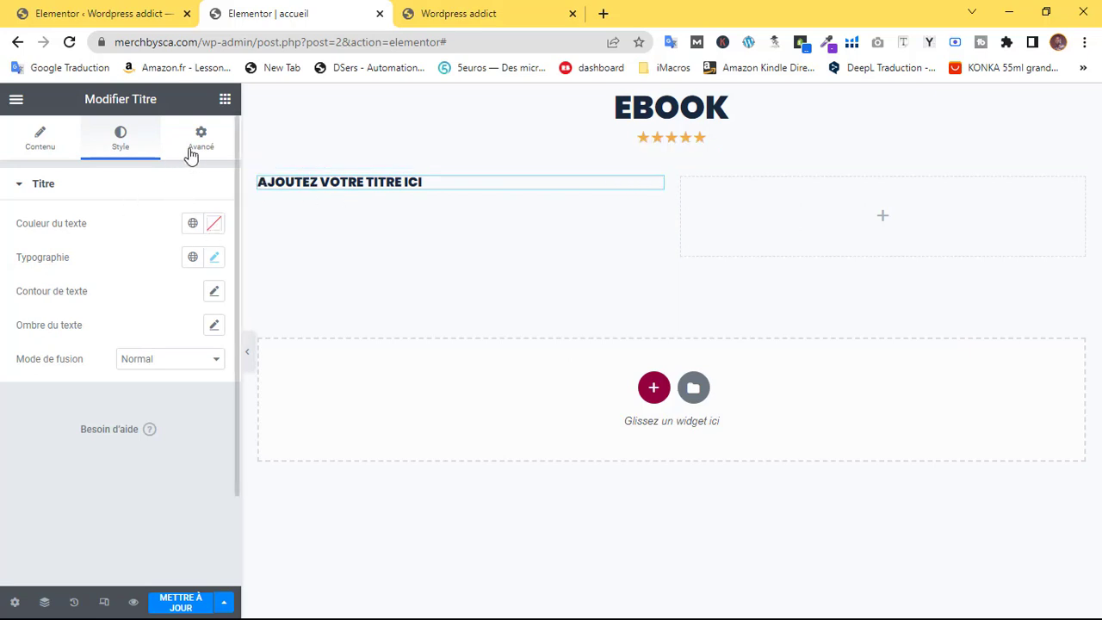
Colour the heading text blue (#4069F0)
click(213, 226)
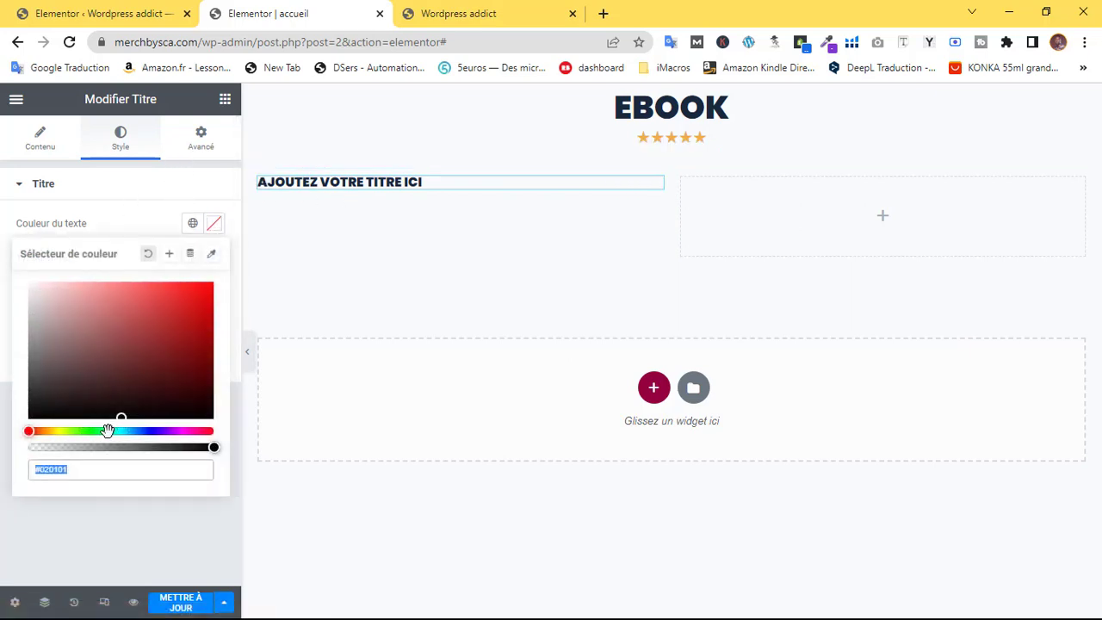
drag(130, 429, 144, 432)
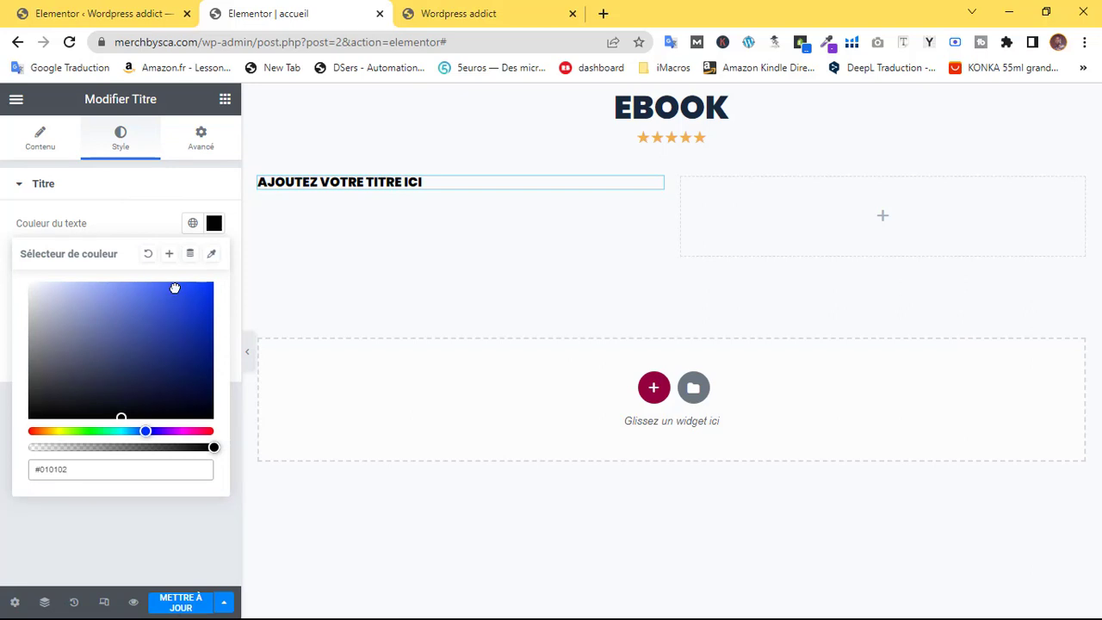
drag(174, 288, 167, 284)
click(81, 203)
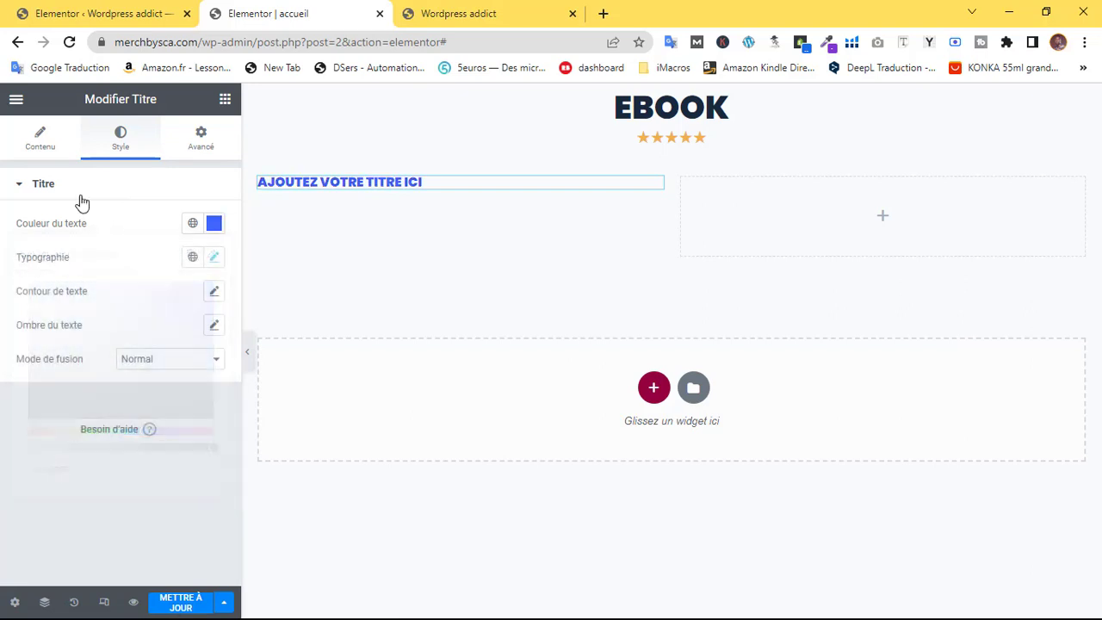
click(200, 140)
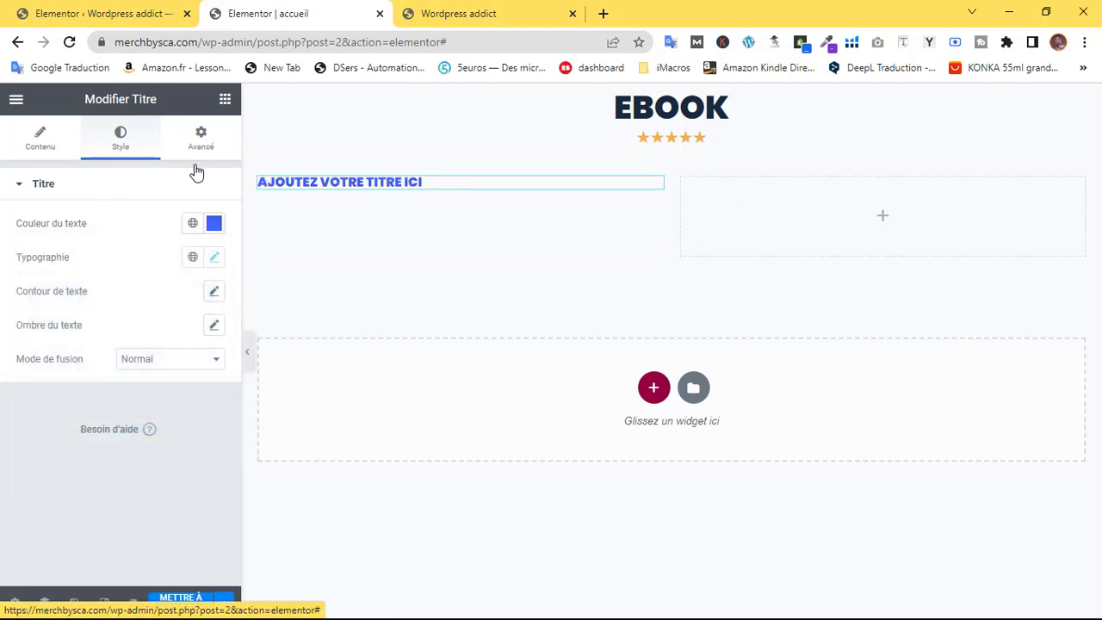
Add a second heading widget below the blue subtitle in the left column
click(41, 143)
click(224, 100)
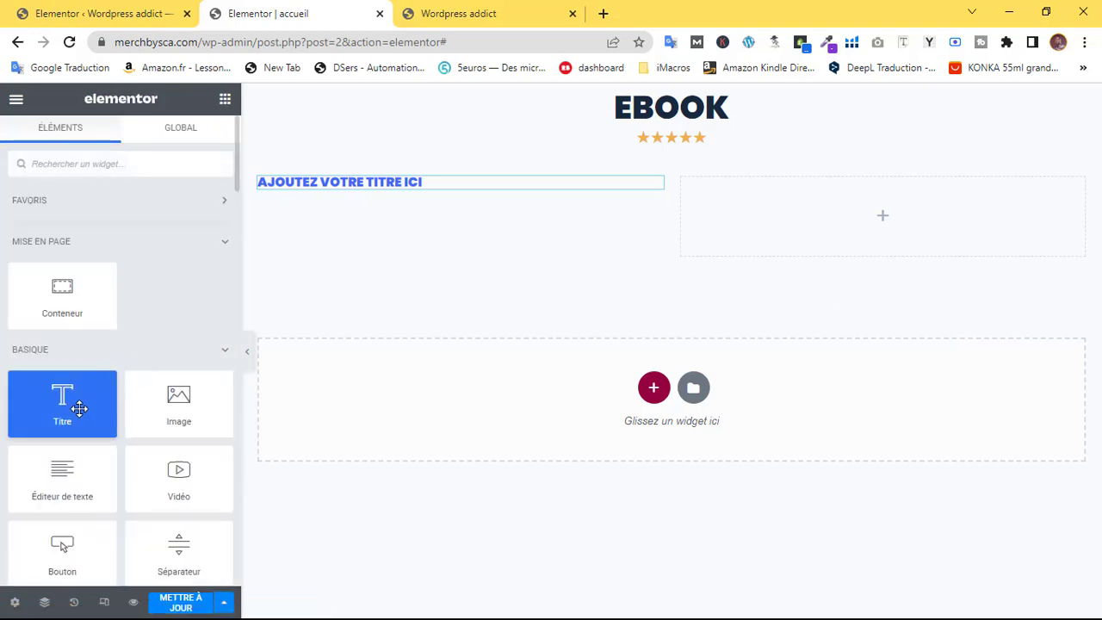
drag(79, 408, 433, 193)
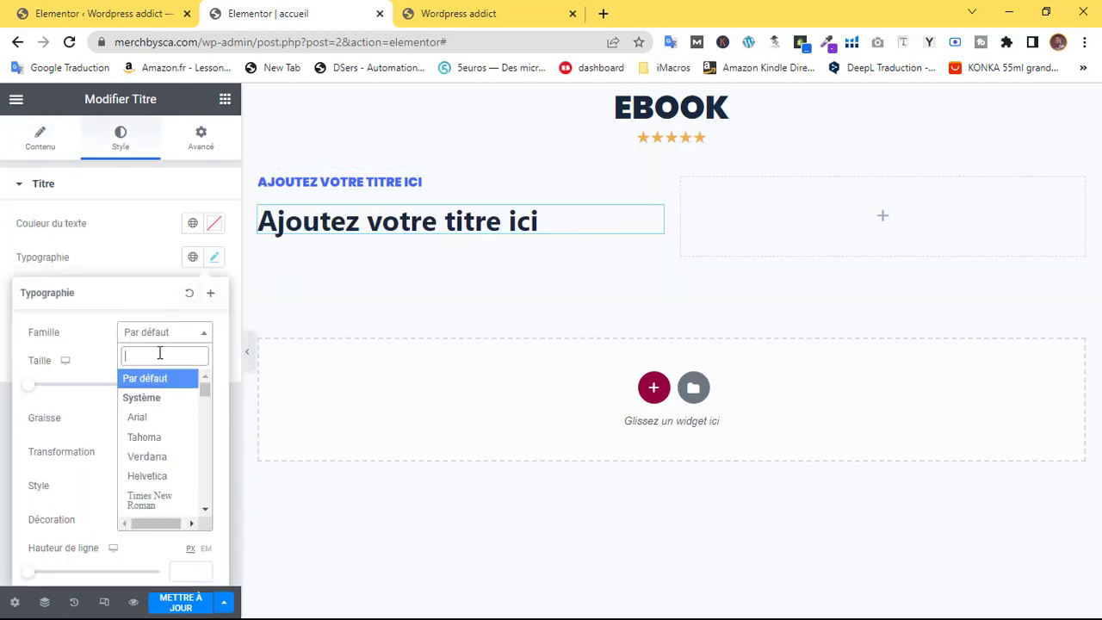
Style the new heading in Poppins, weight 900, at about 70 px
text(popp)
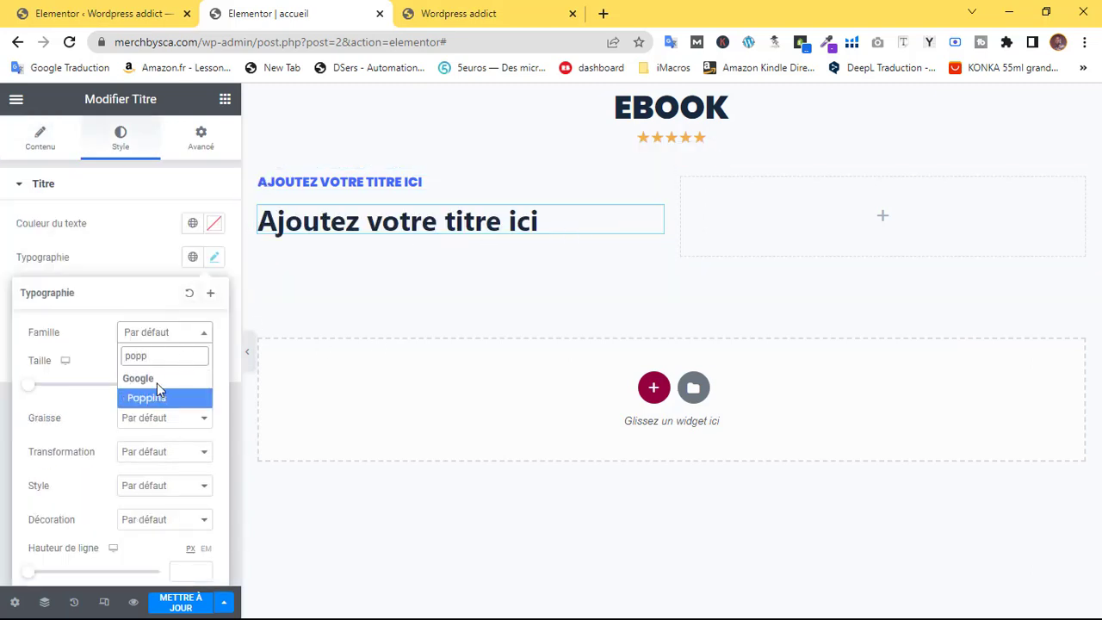
click(157, 394)
click(142, 420)
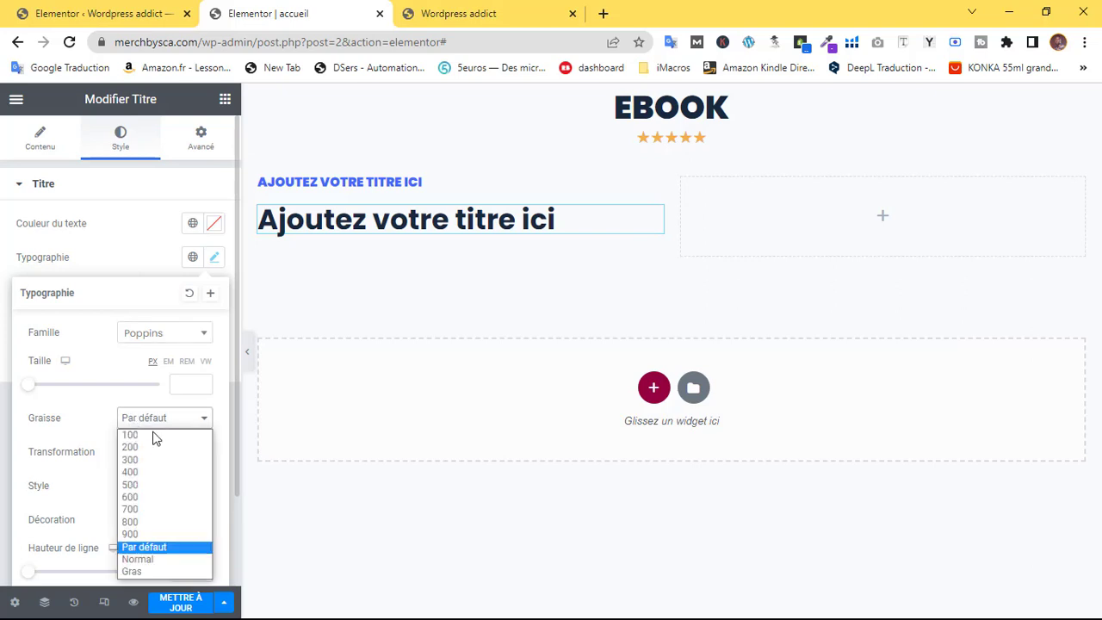
click(159, 534)
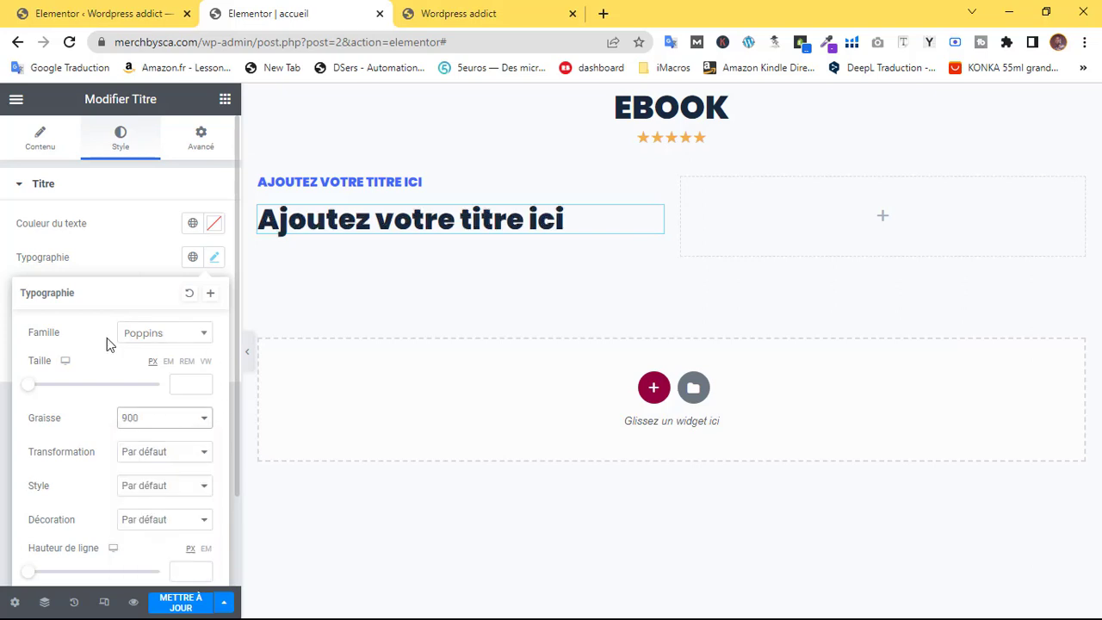
drag(31, 393, 75, 393)
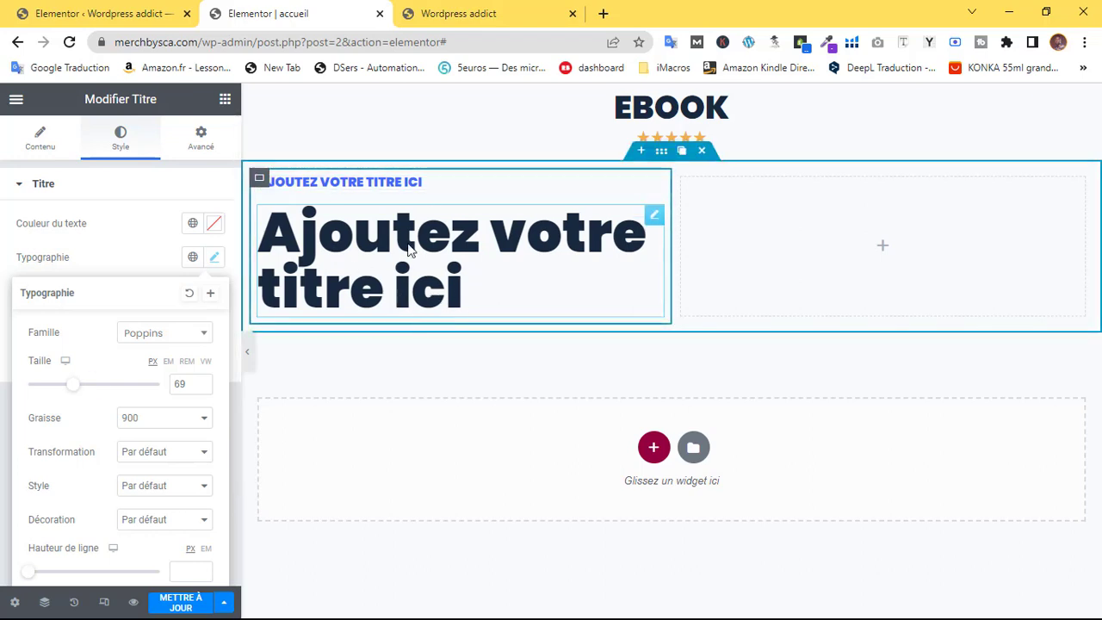
click(653, 218)
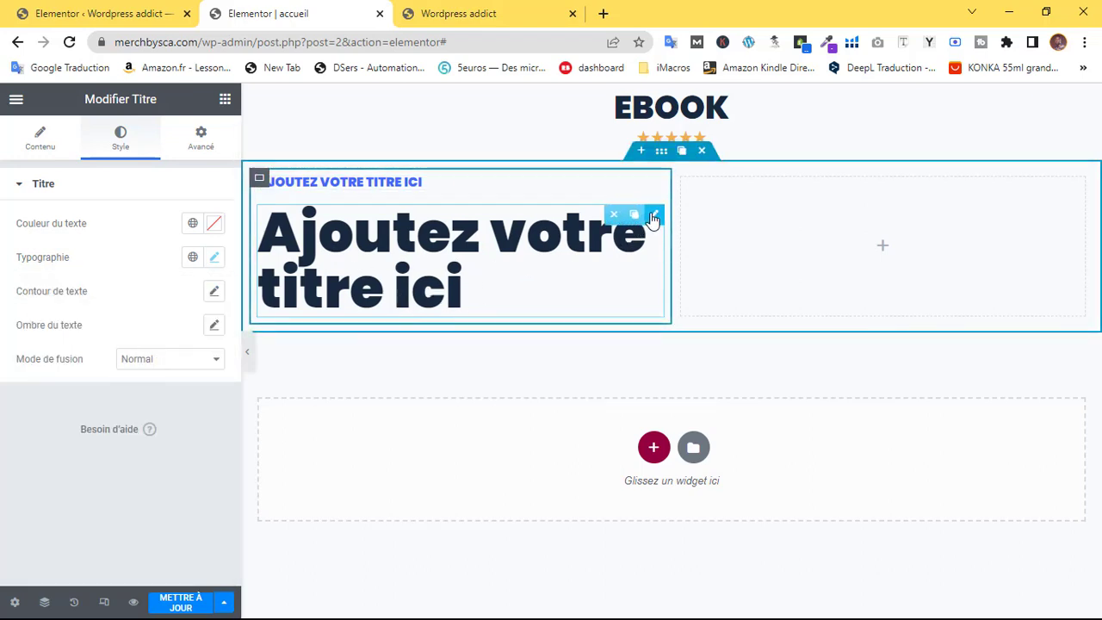
click(65, 144)
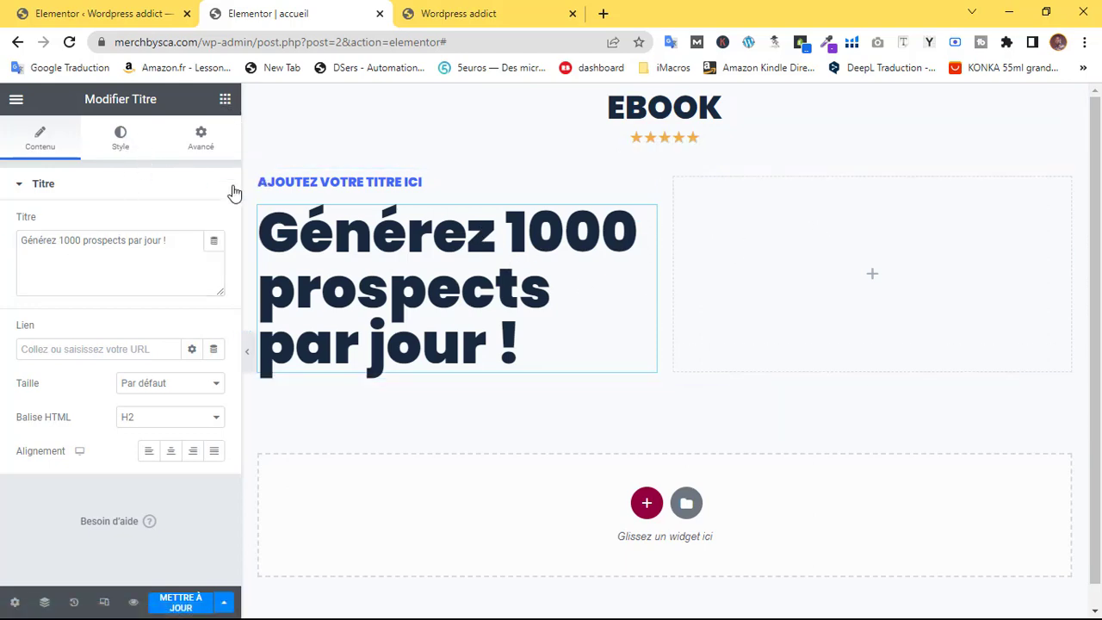
Add an Image widget to the right column showing the two-book ebook mockup from Médiathèque
click(934, 334)
drag(209, 402, 759, 269)
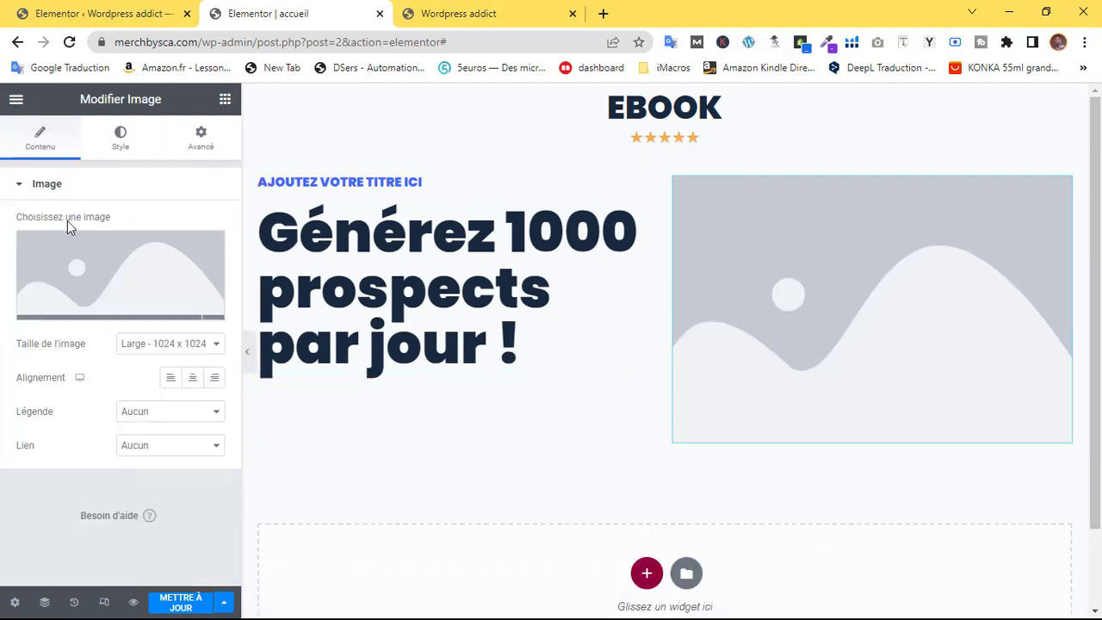
click(75, 262)
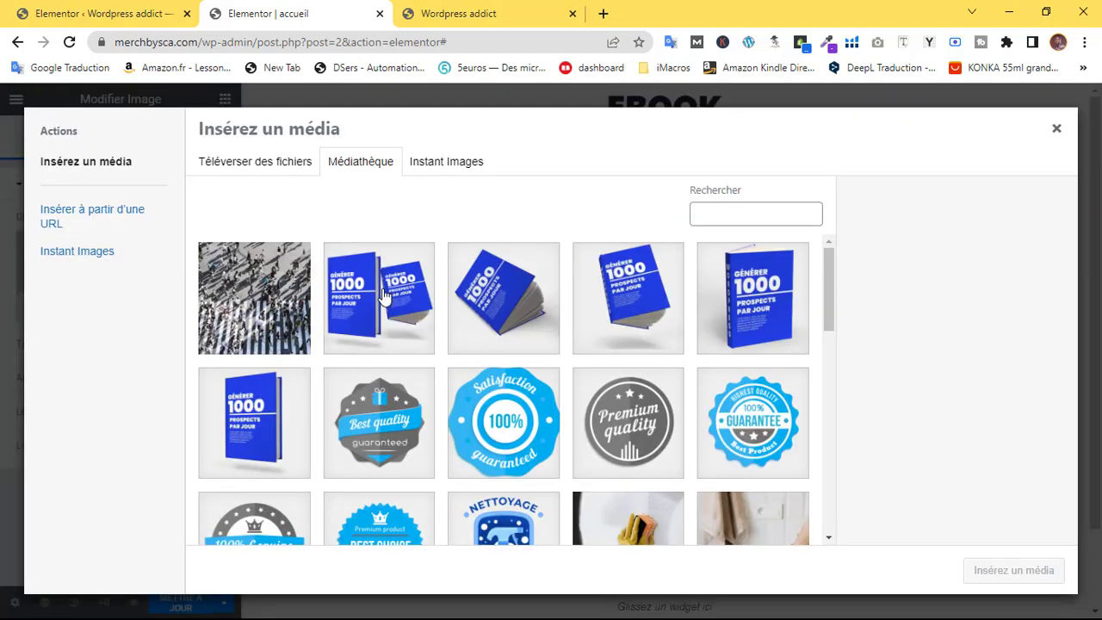
click(383, 295)
click(999, 570)
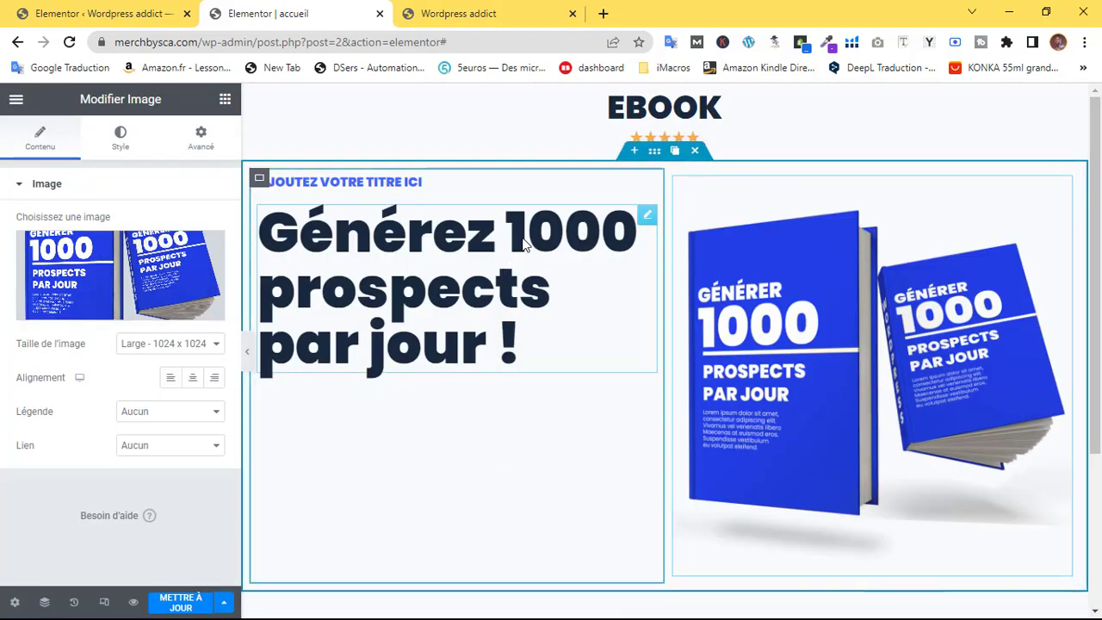
Set the left container's Justifier le contenu to Centrer and save the page
click(261, 180)
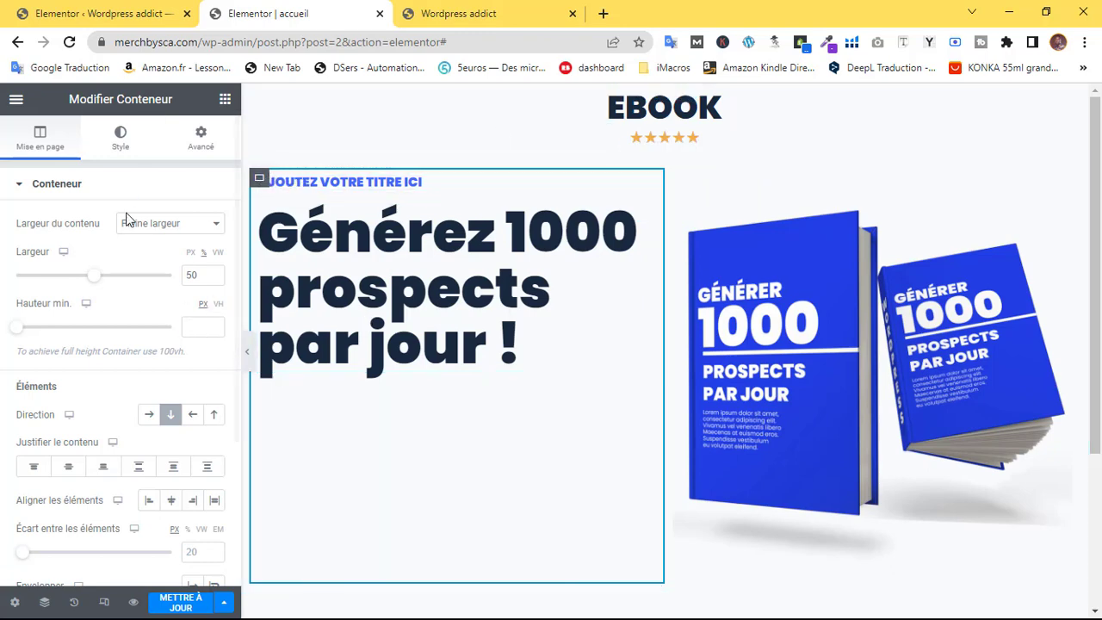
scroll(58, 310, down, 3)
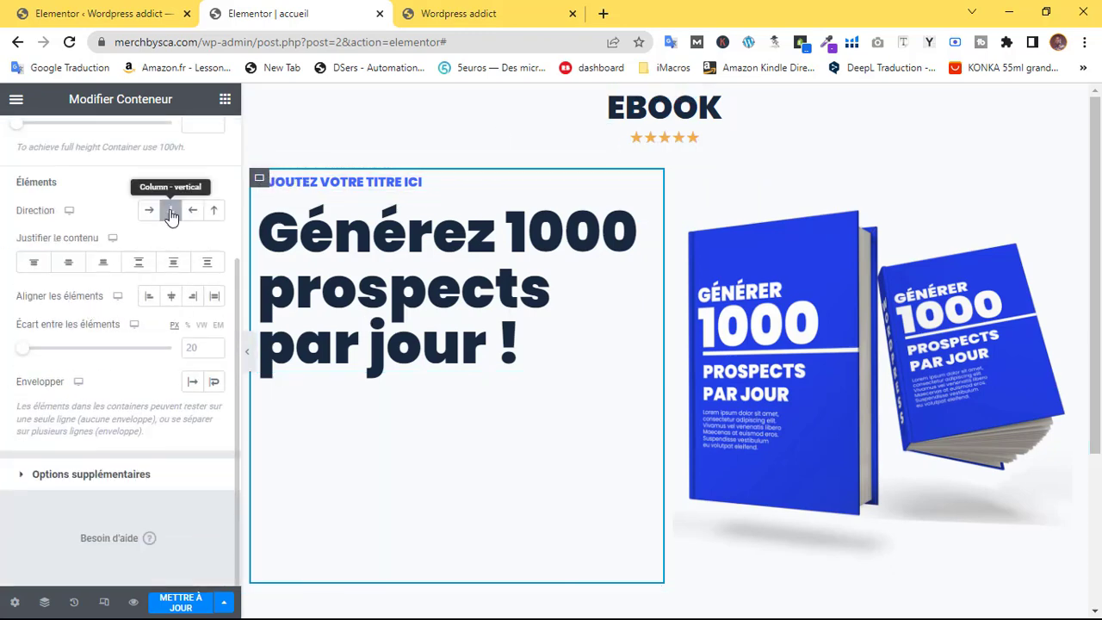
click(69, 263)
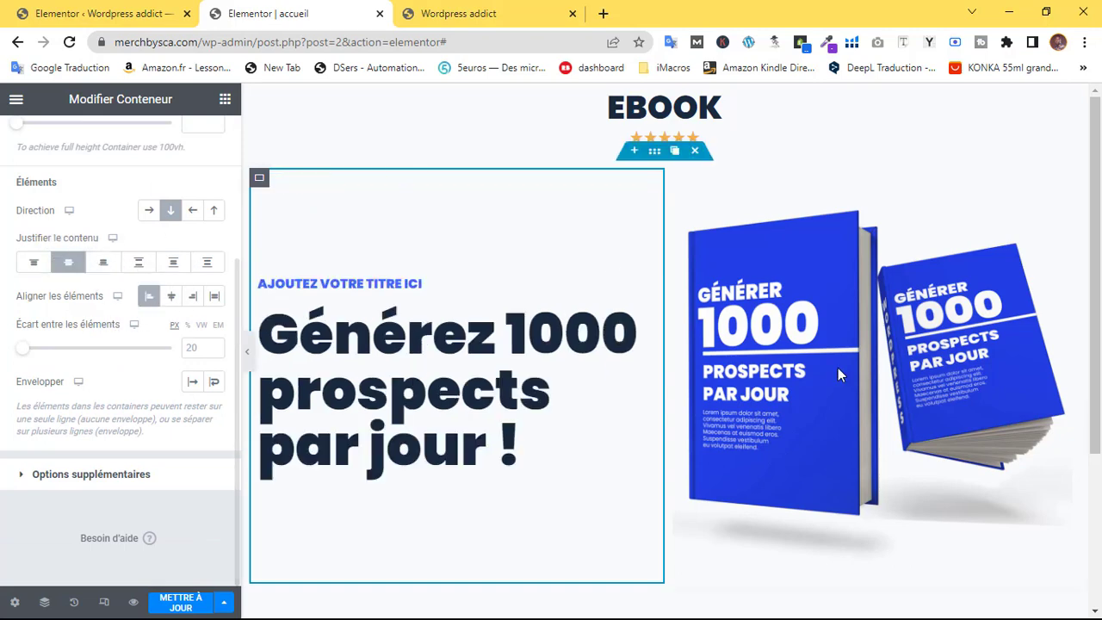
click(207, 597)
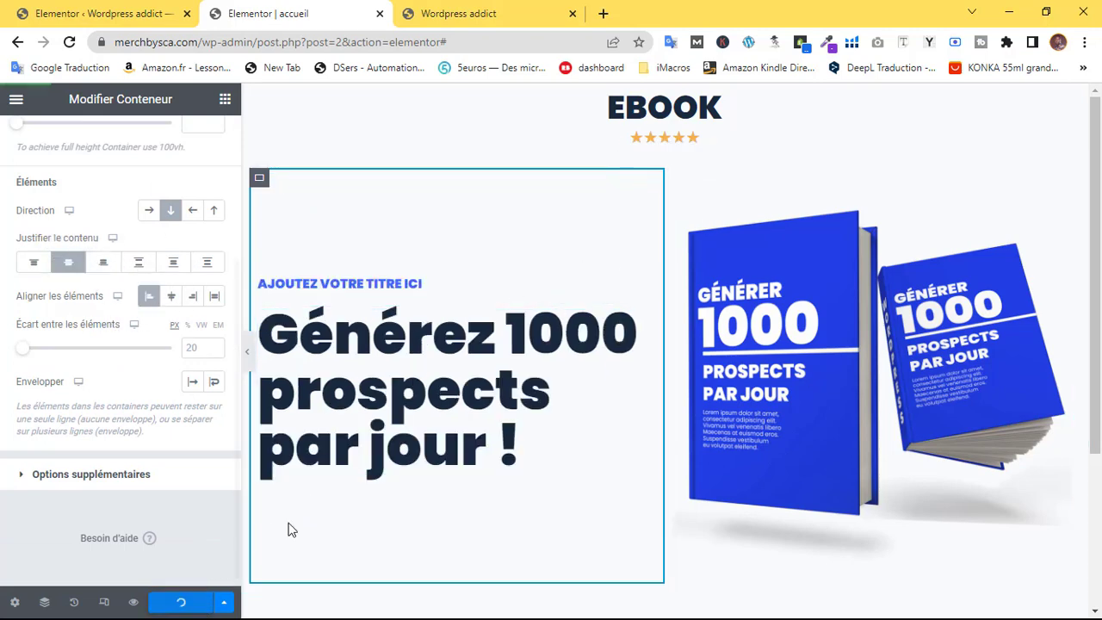
Preview the page without the editor panel, then bring the panel back
click(247, 352)
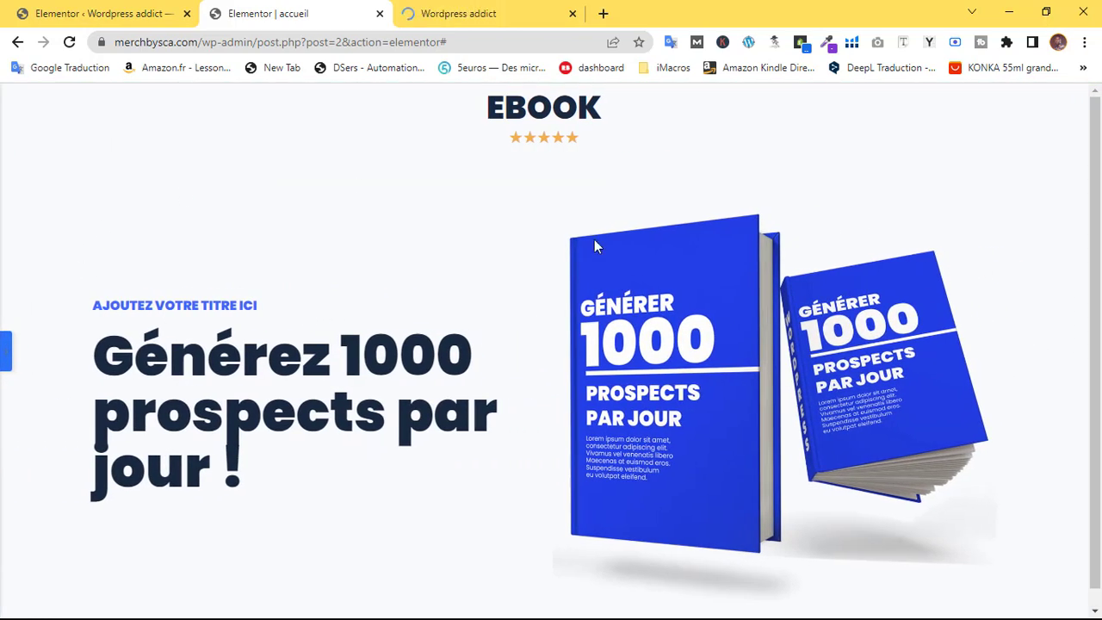
drag(1095, 334, 1099, 261)
click(4, 348)
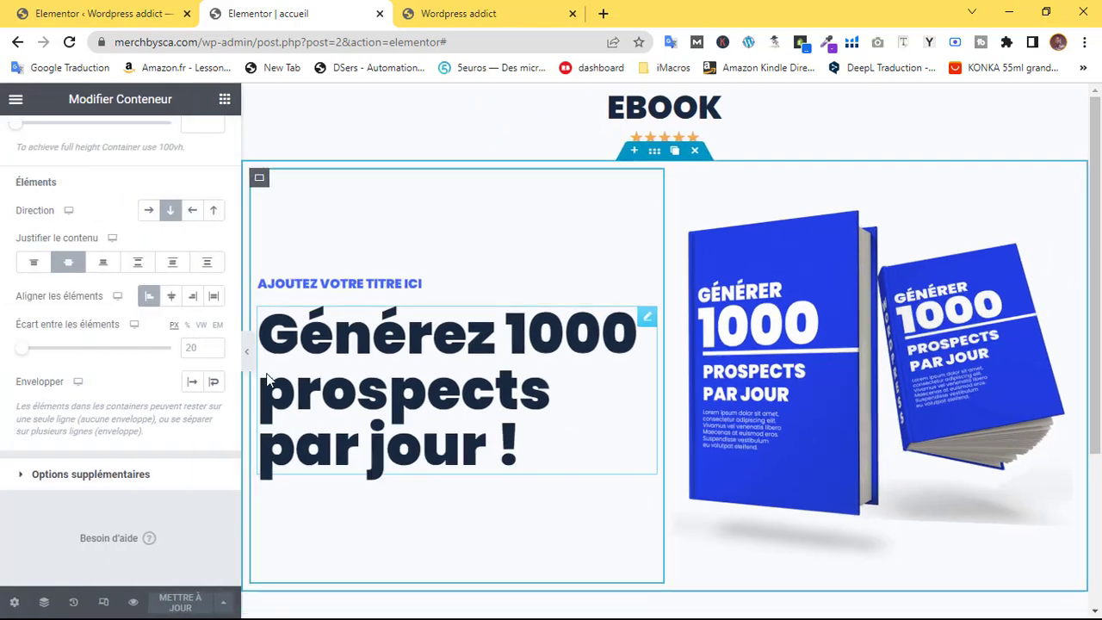
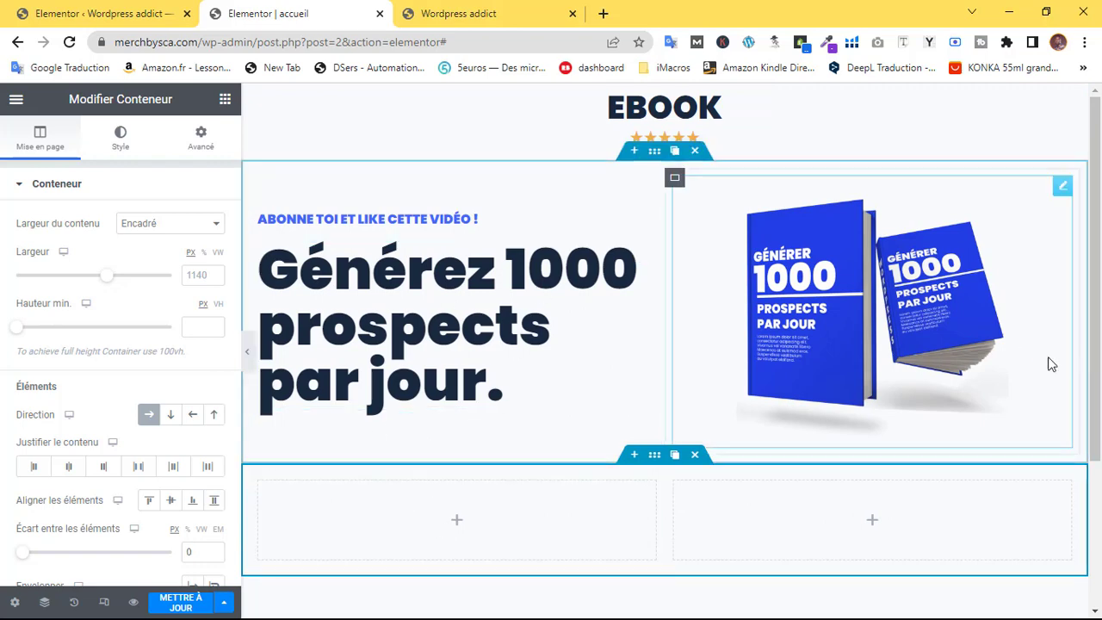
Add an Image widget to the left column showing the tilted single-book cover from Médiathèque
scroll(1092, 422, down, 3)
scroll(1092, 422, up, 3)
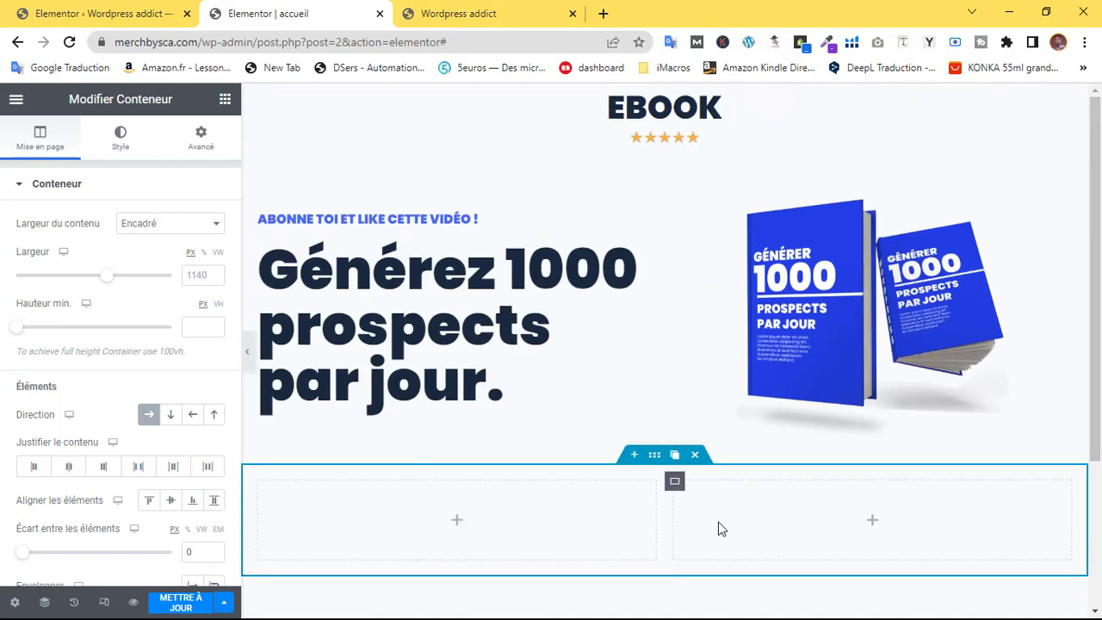
click(872, 520)
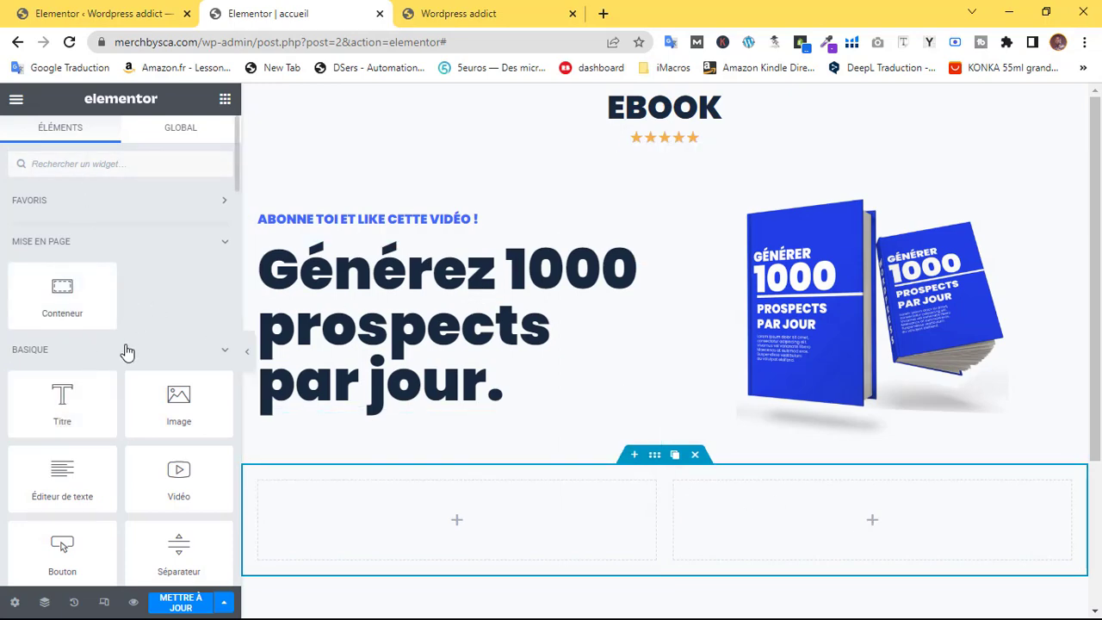
drag(177, 397, 443, 516)
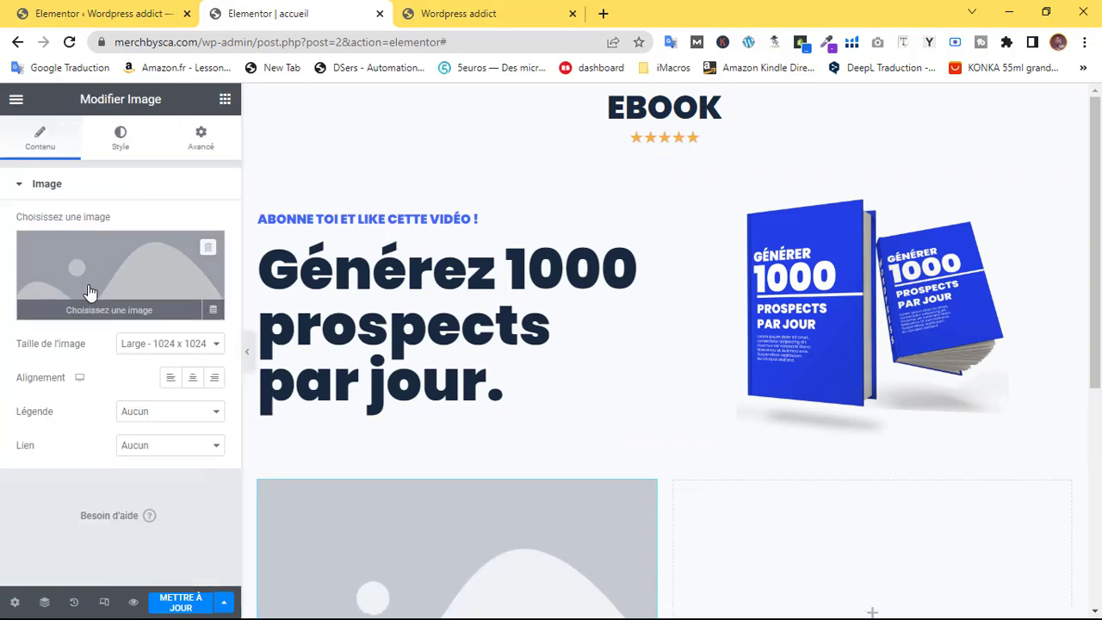
click(125, 288)
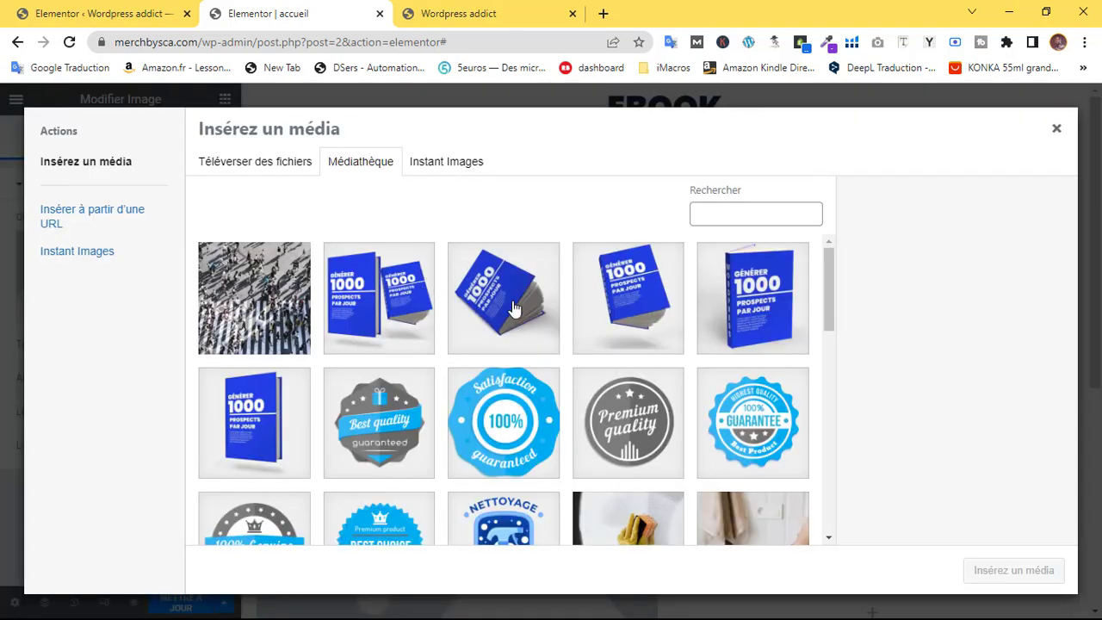
click(513, 309)
click(1008, 586)
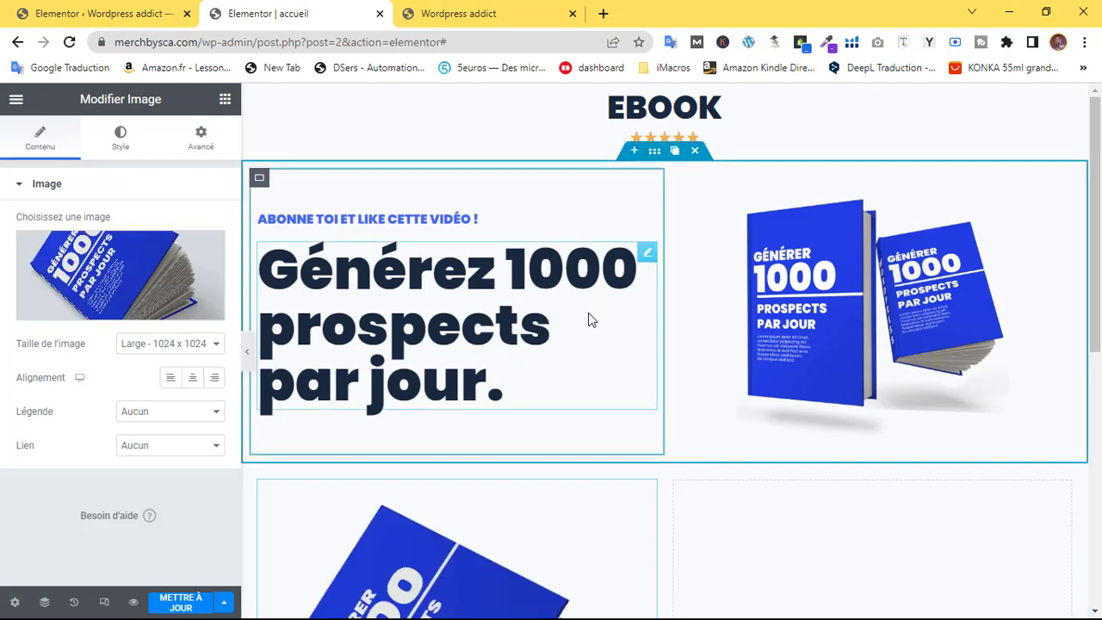
scroll(617, 309, down, 5)
scroll(620, 310, up, 2)
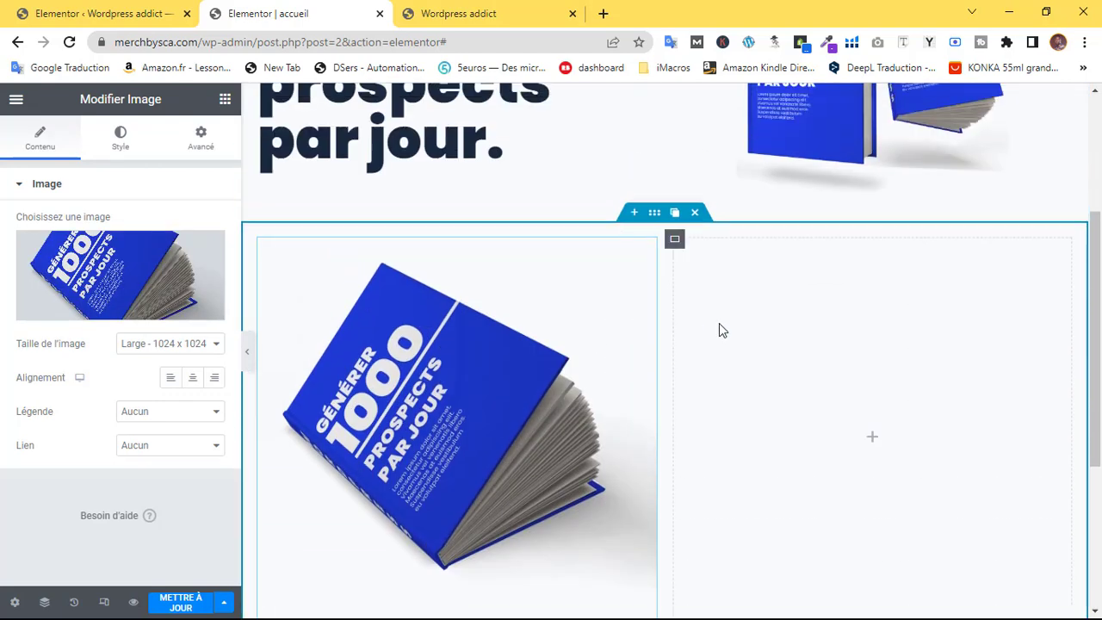
scroll(470, 312, up, 2)
scroll(470, 311, down, 3)
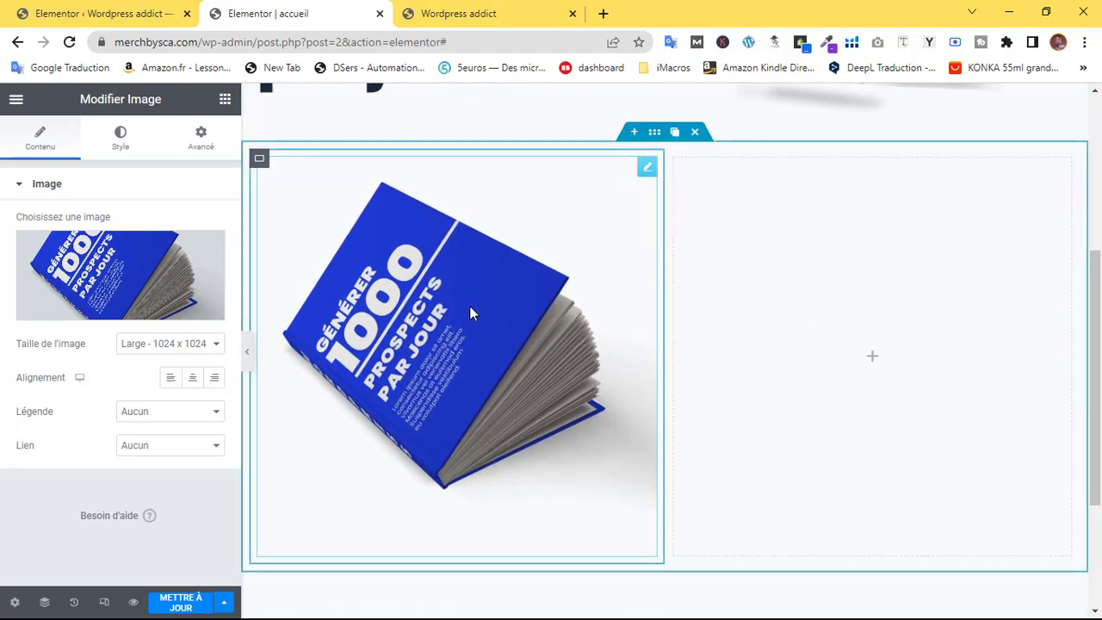
click(872, 356)
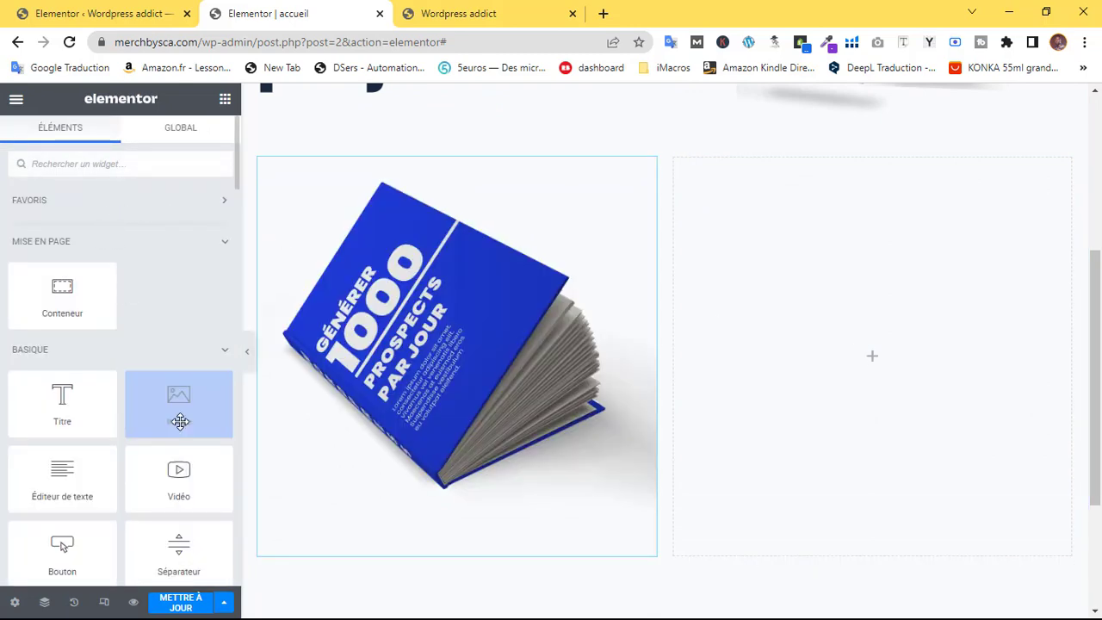
Drop a Fluent Forms widget into the right column and select the Ebook (3) form
text(form)
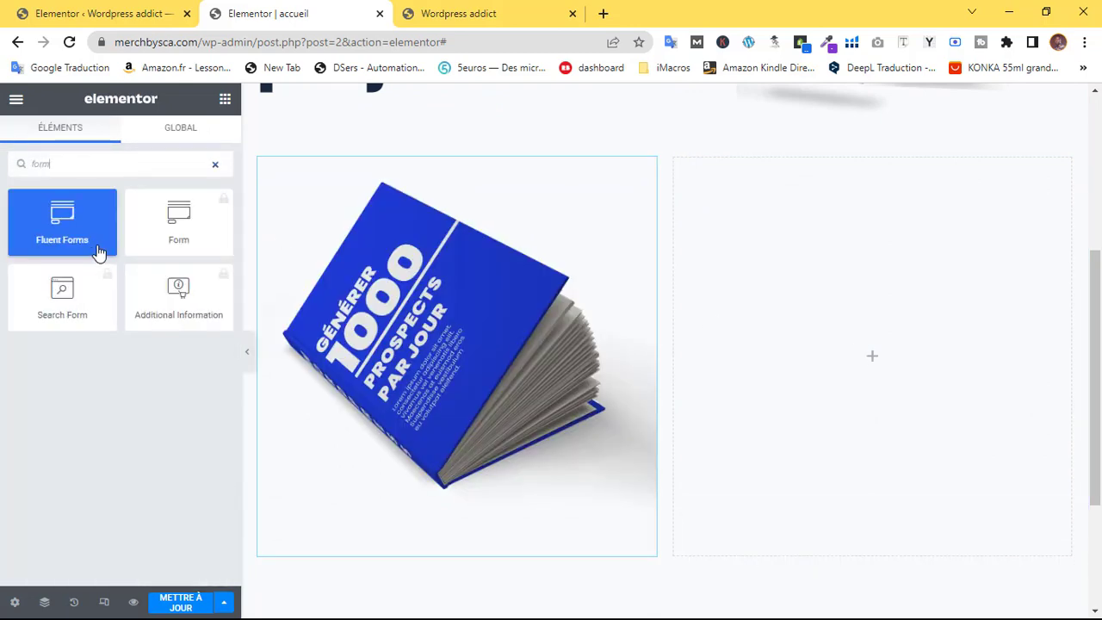
drag(99, 250, 863, 340)
click(120, 241)
click(76, 291)
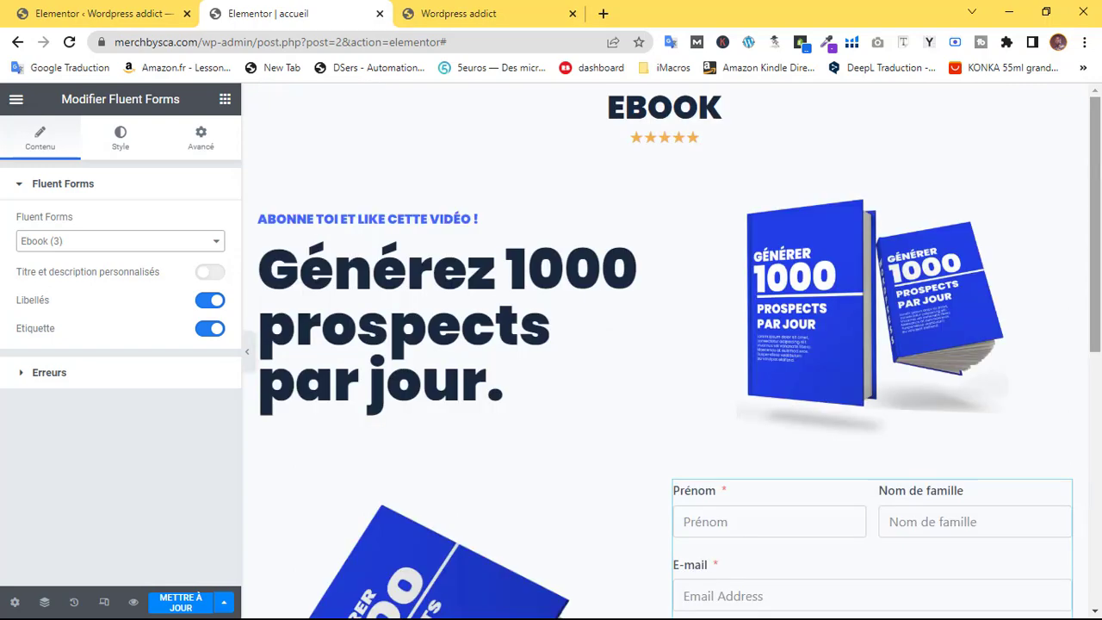
drag(1095, 244, 1096, 356)
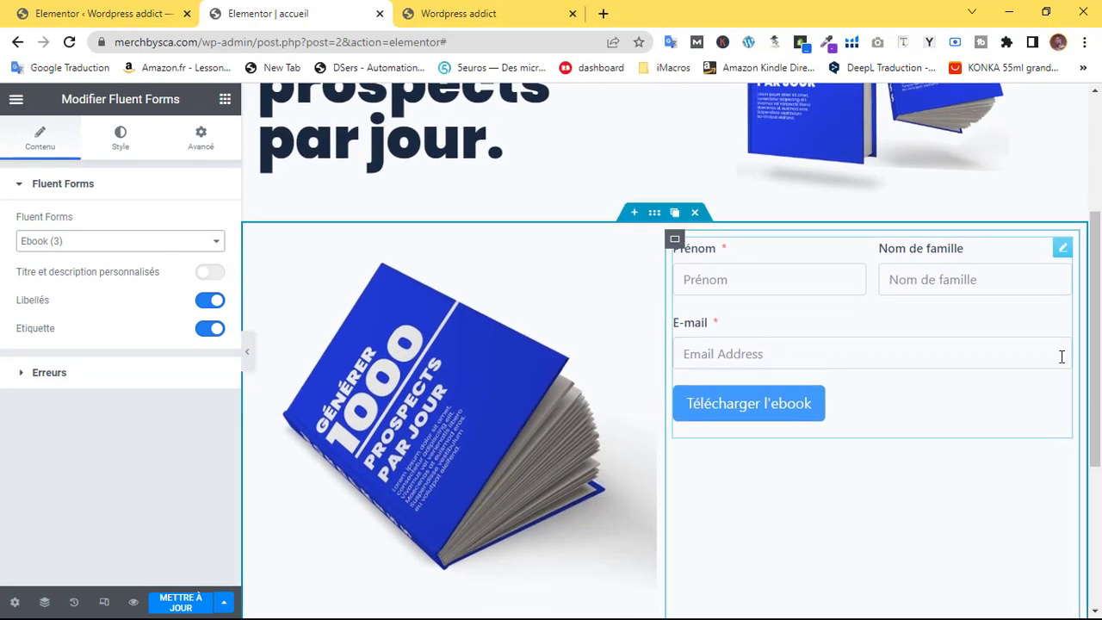
Set the form column's Justifier and Aligner to Centrer
scroll(1062, 356, down, 2)
scroll(627, 315, up, 2)
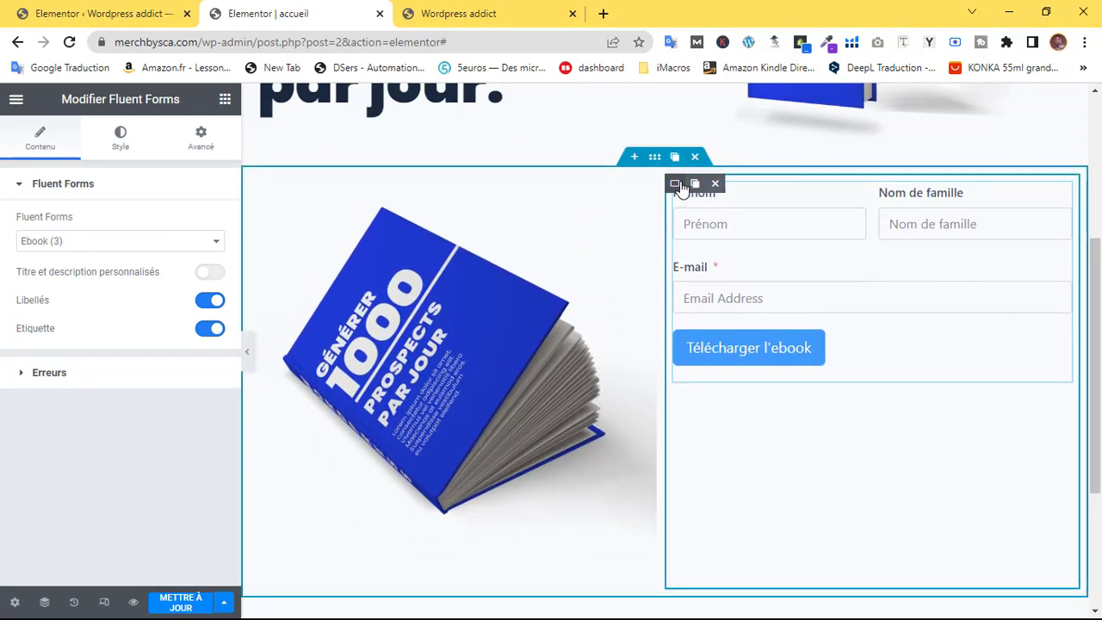
click(676, 183)
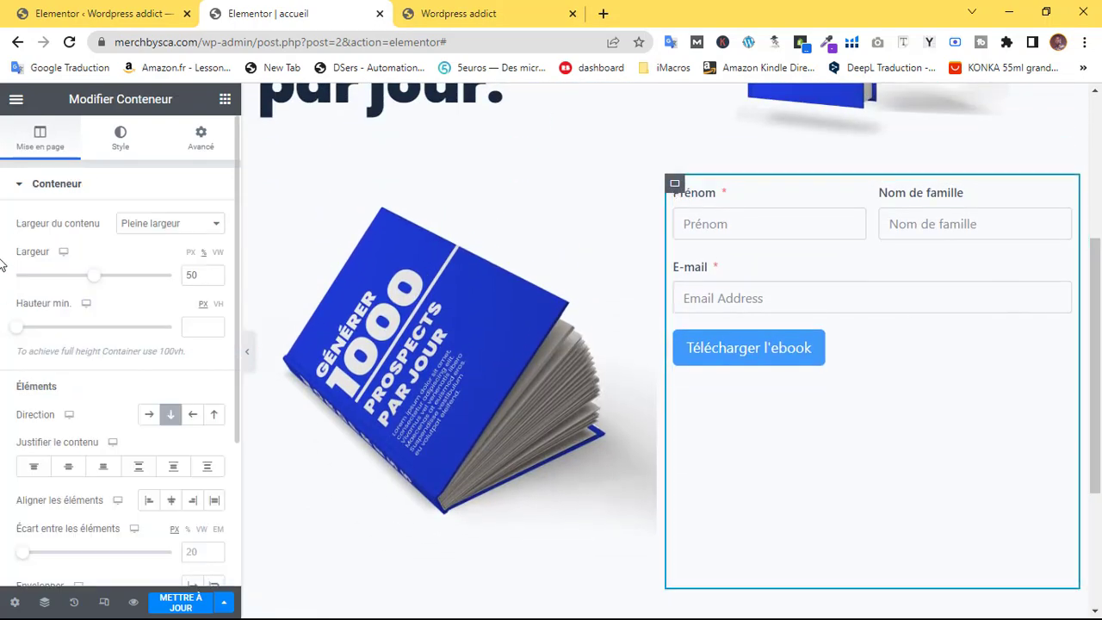
click(68, 468)
click(171, 500)
scroll(517, 352, up, 2)
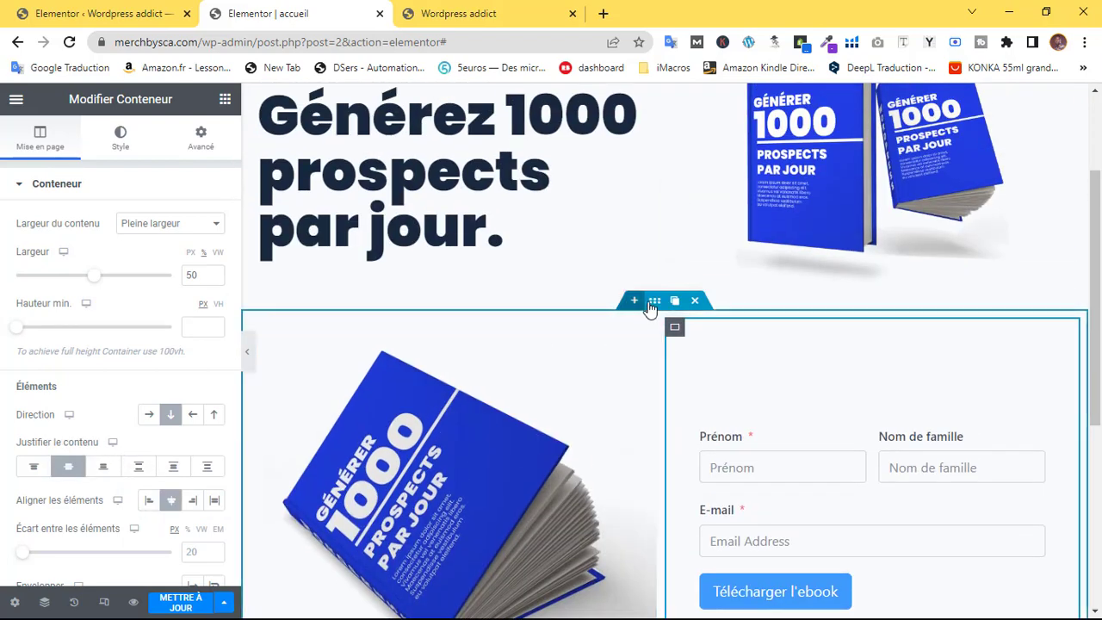
click(653, 302)
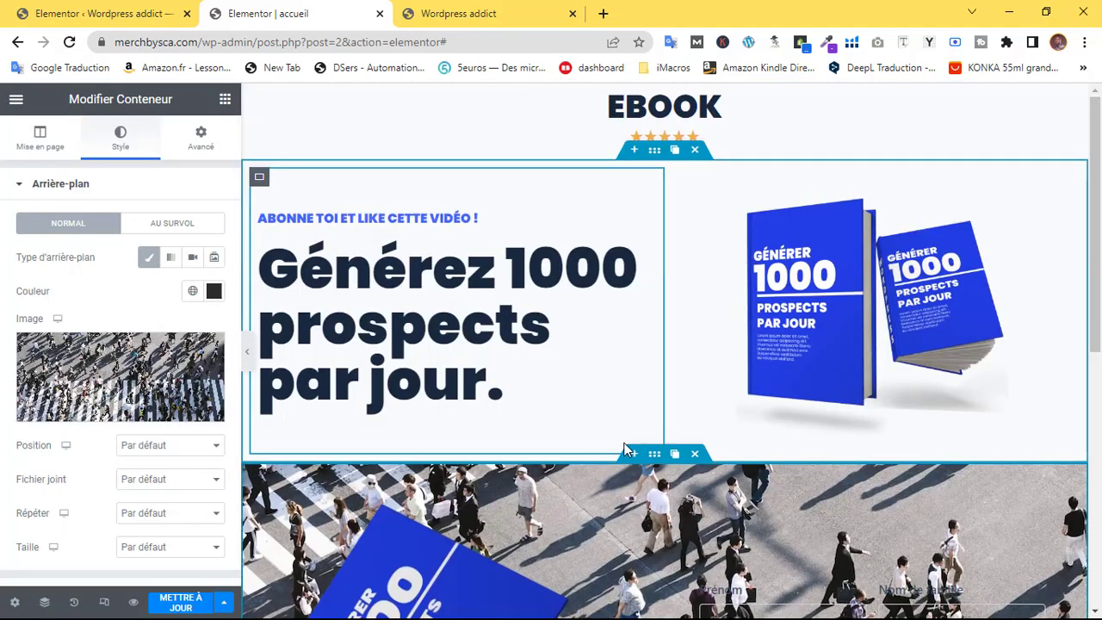
Set the crowd photo as the section's Arrière-plan and add a black Superposition at 0.93 opacity
scroll(614, 419, down, 4)
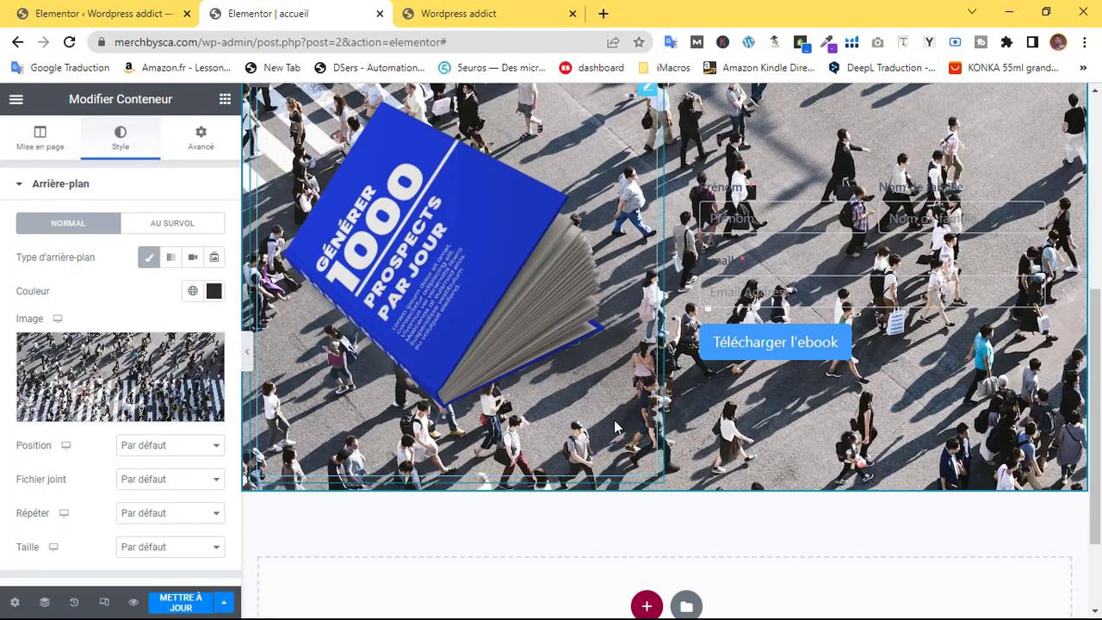
scroll(613, 415, up, 3)
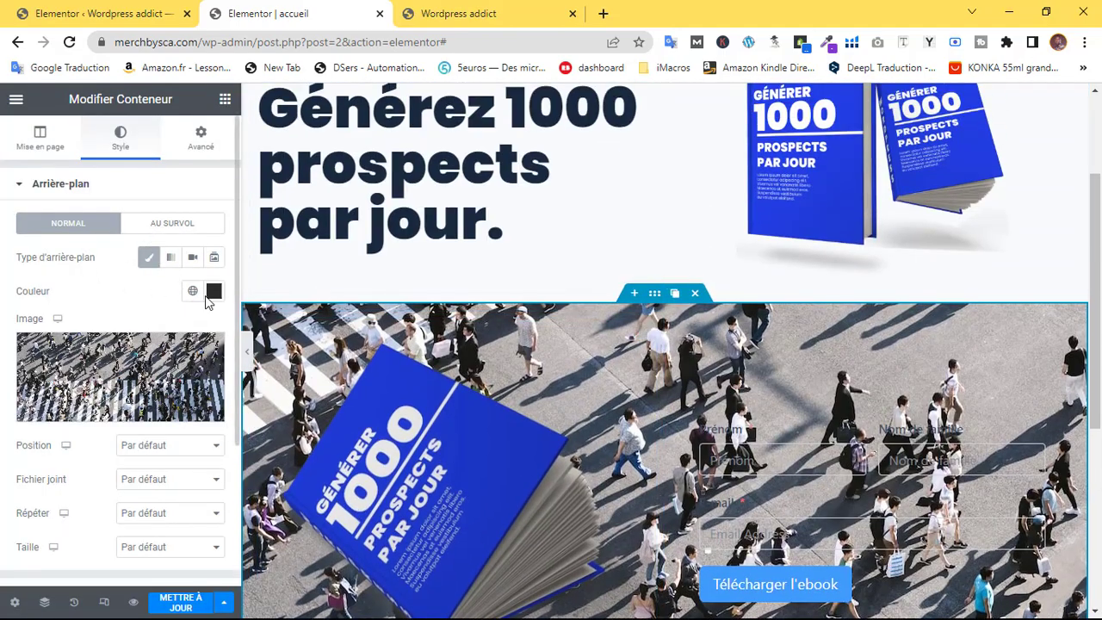
click(76, 184)
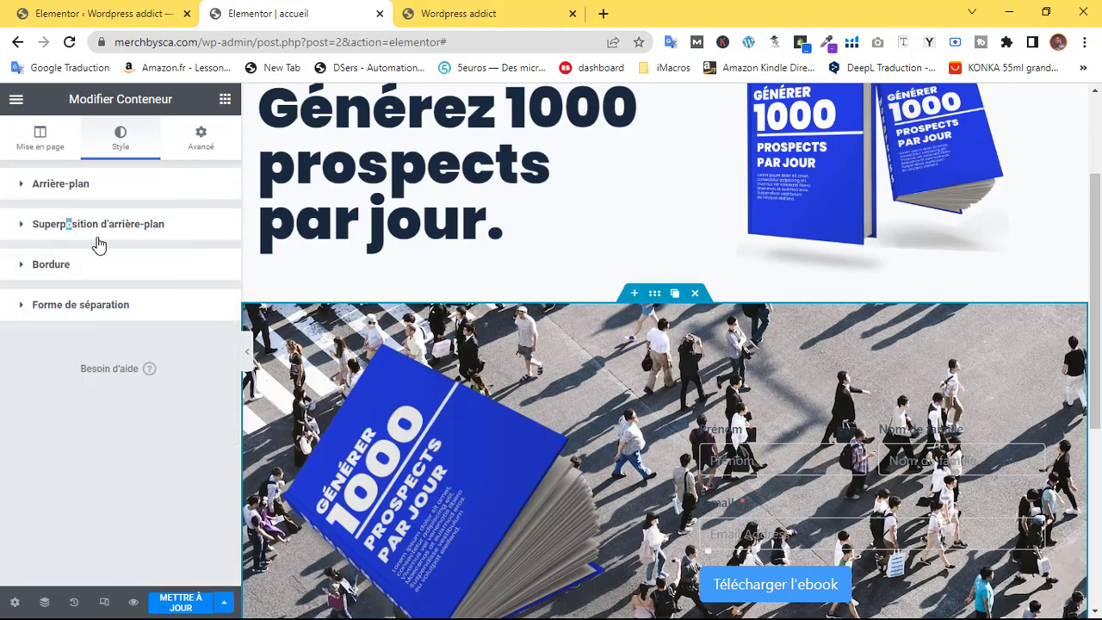
click(14, 226)
scroll(741, 323, down, 4)
scroll(728, 314, up, 4)
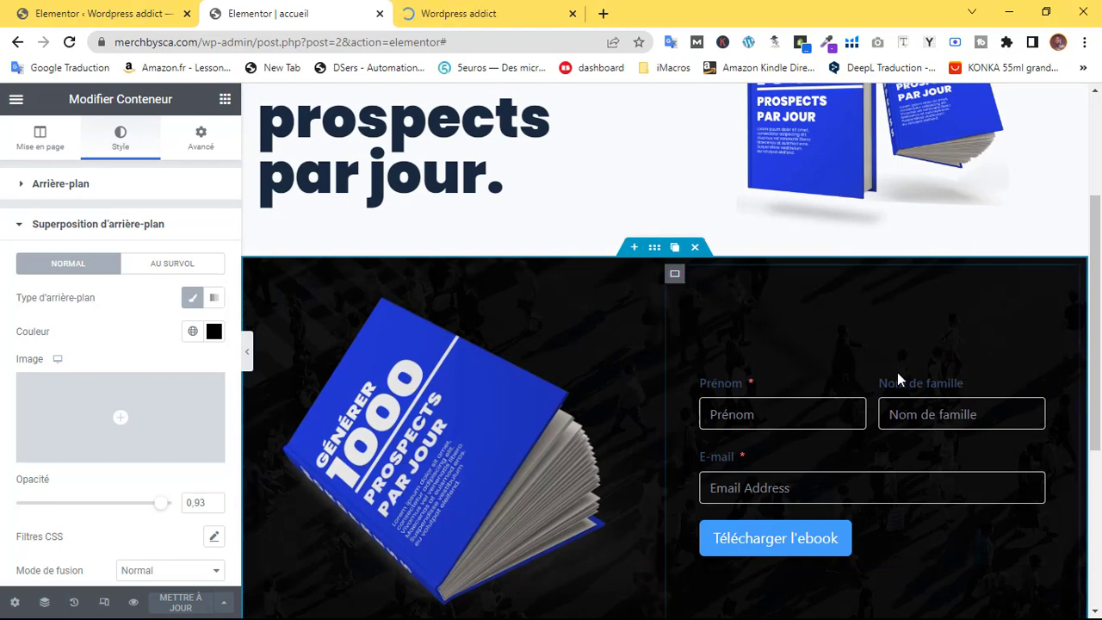
click(1036, 383)
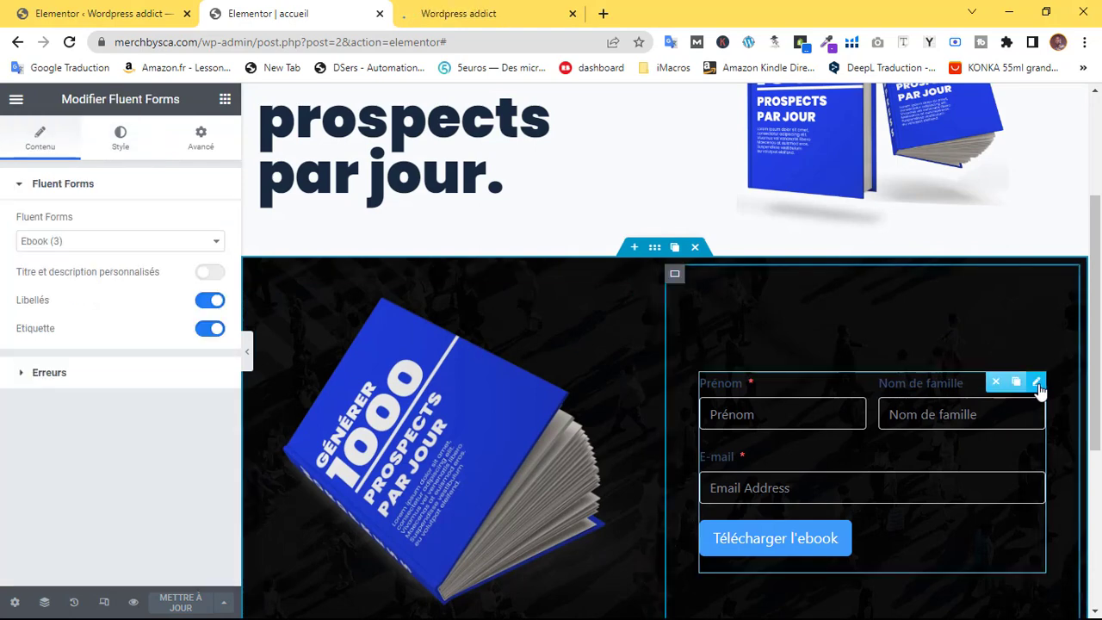
Set the form Libellés' Couleur du texte to white
click(114, 139)
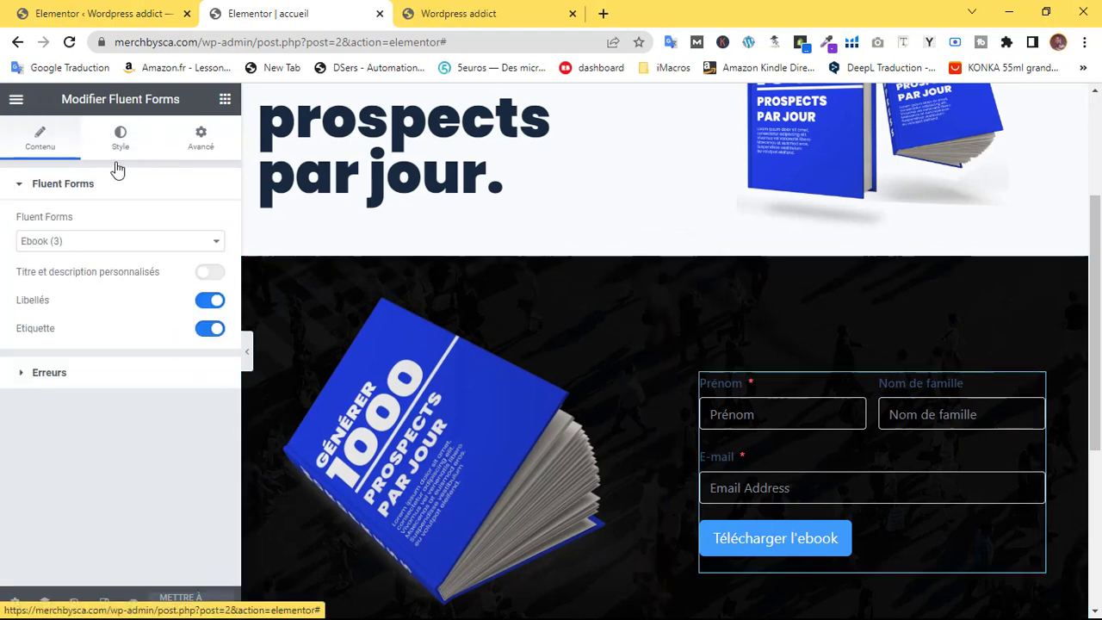
click(95, 185)
click(52, 226)
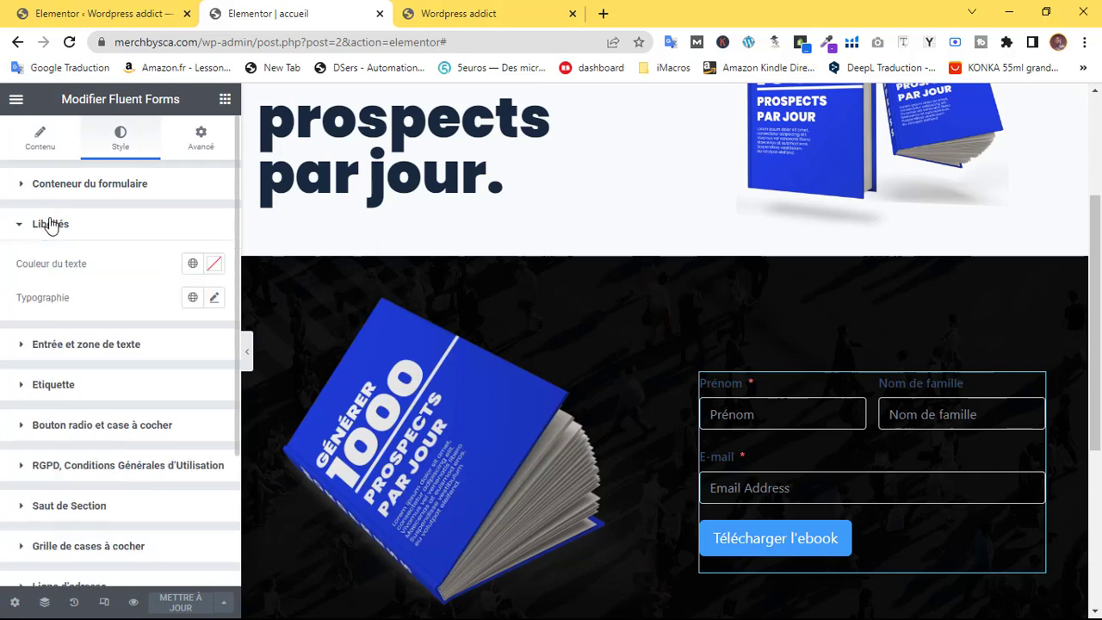
click(217, 265)
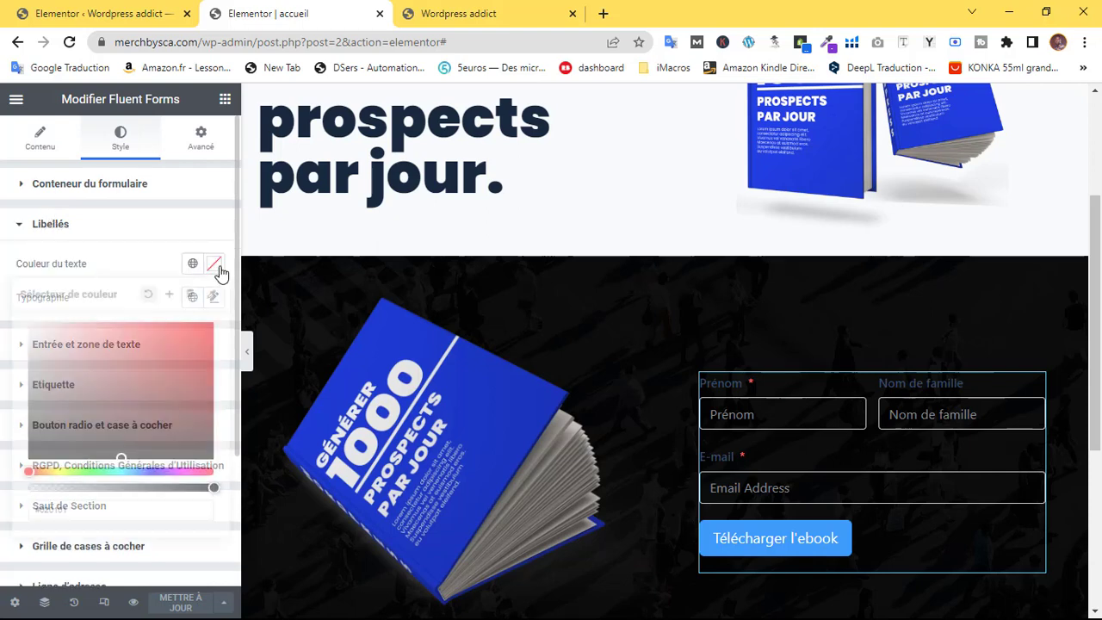
drag(59, 332, 8, 300)
click(3, 282)
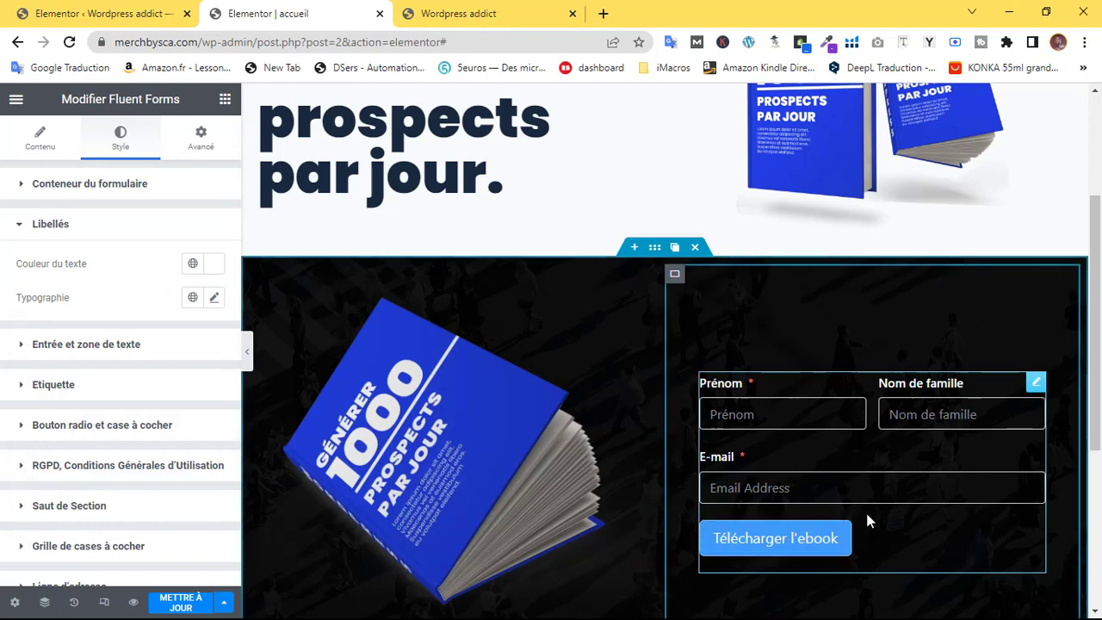
Set the labels' Typographie Famille to Poppins
click(78, 224)
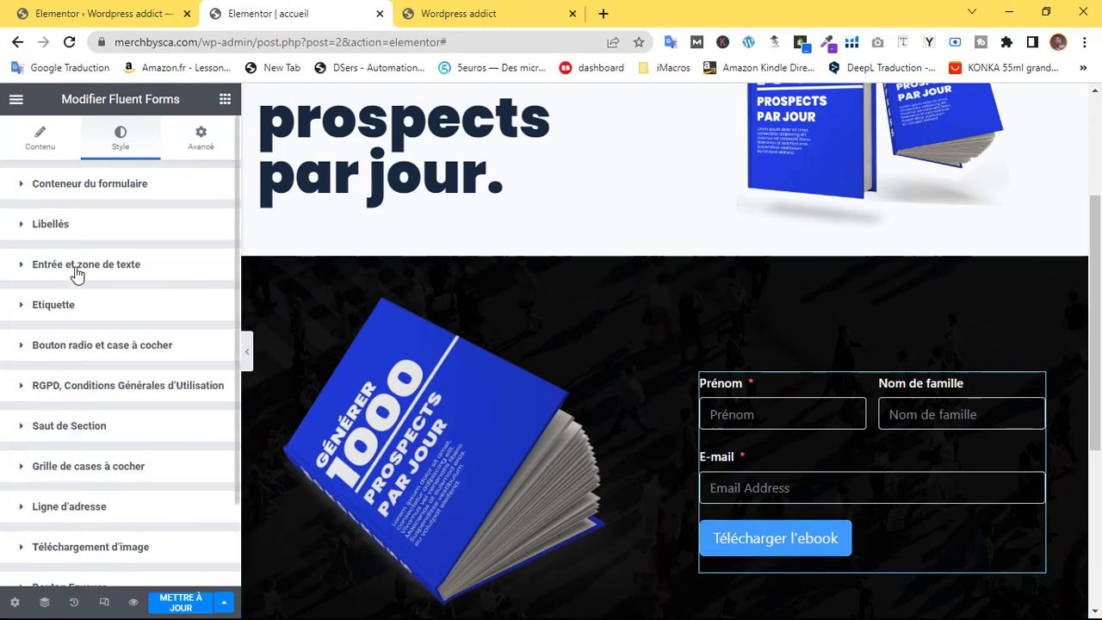
click(66, 227)
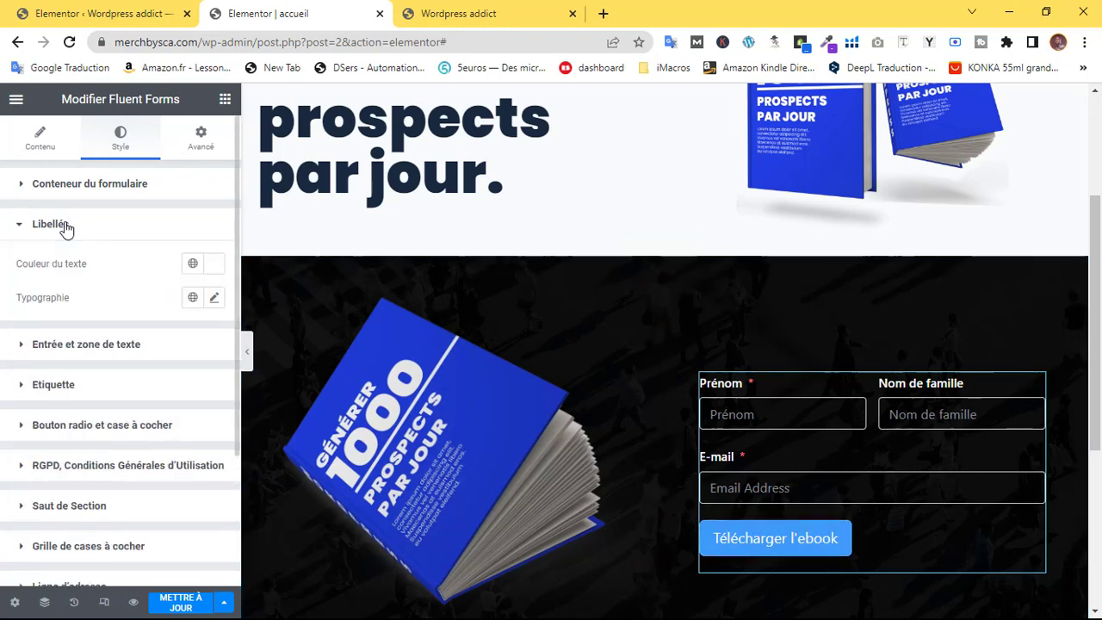
click(216, 299)
click(167, 372)
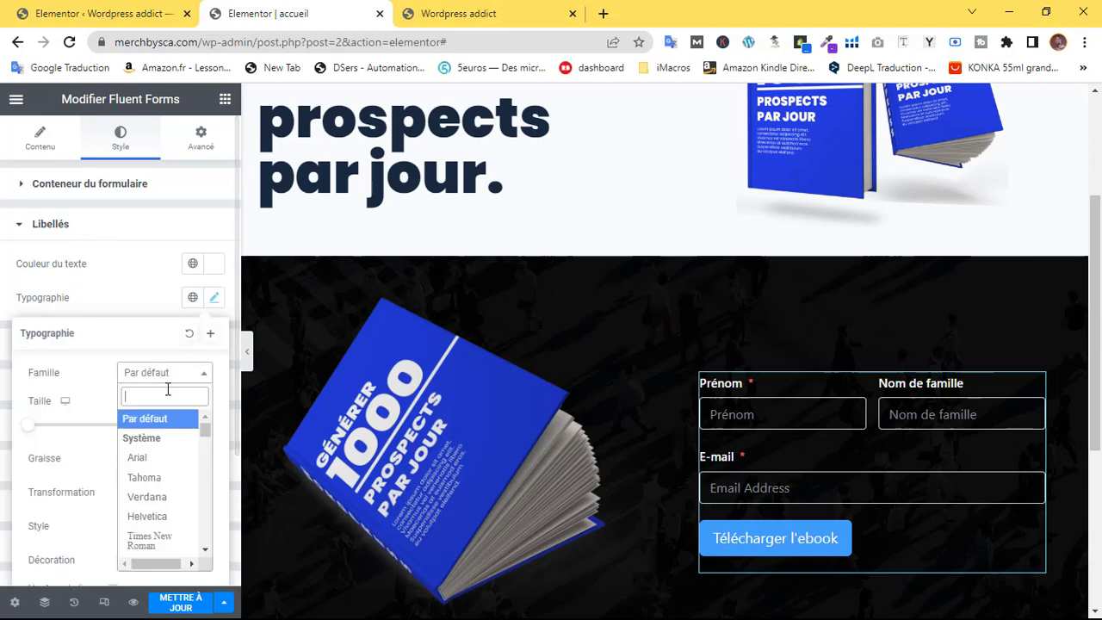
text(popp)
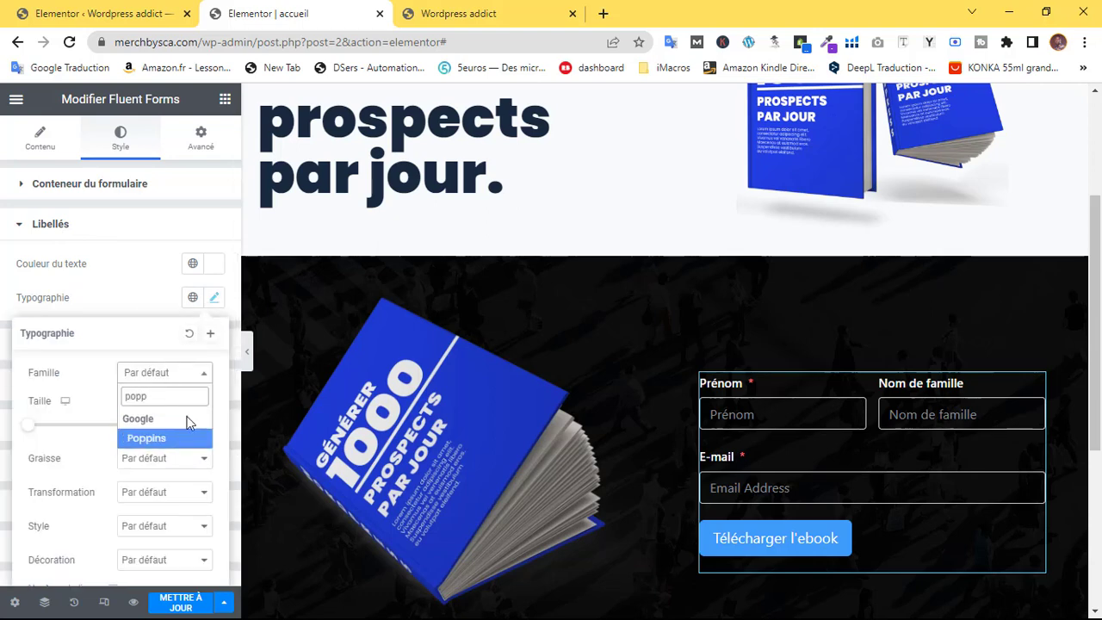
click(183, 439)
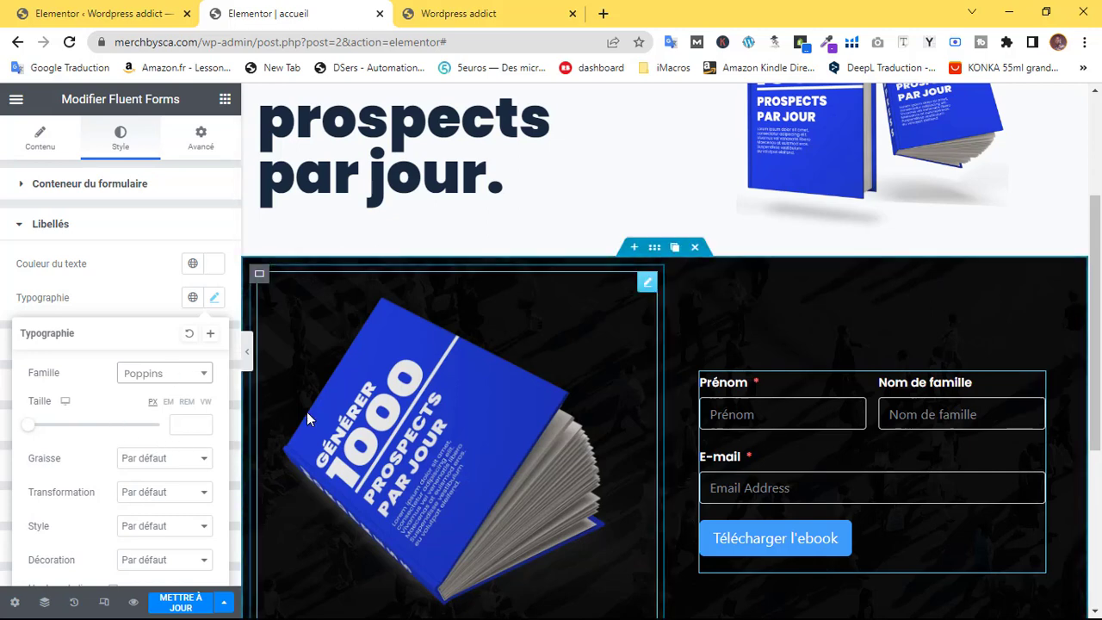
click(121, 295)
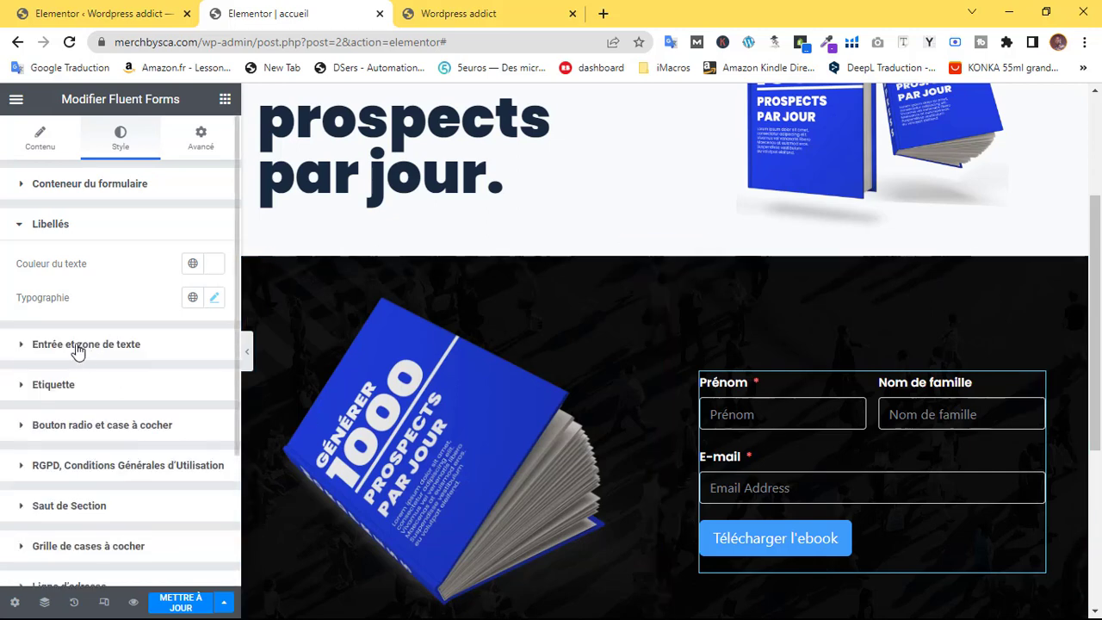
click(26, 345)
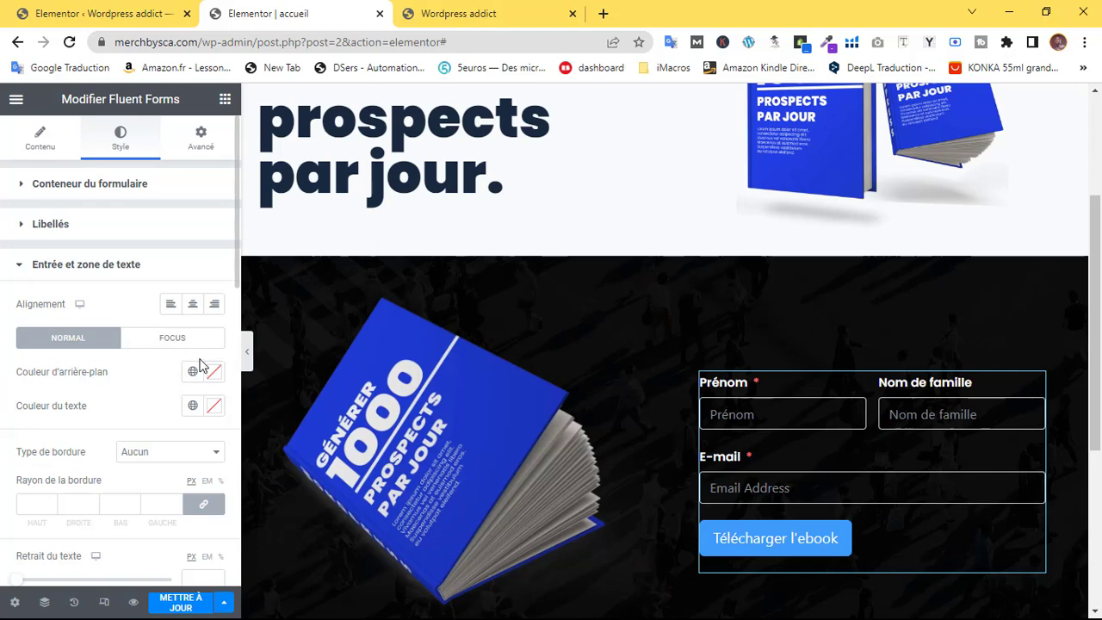
Set the form fields' Typographie Famille to Poppins
scroll(145, 378, down, 2)
scroll(145, 378, up, 2)
scroll(145, 379, down, 3)
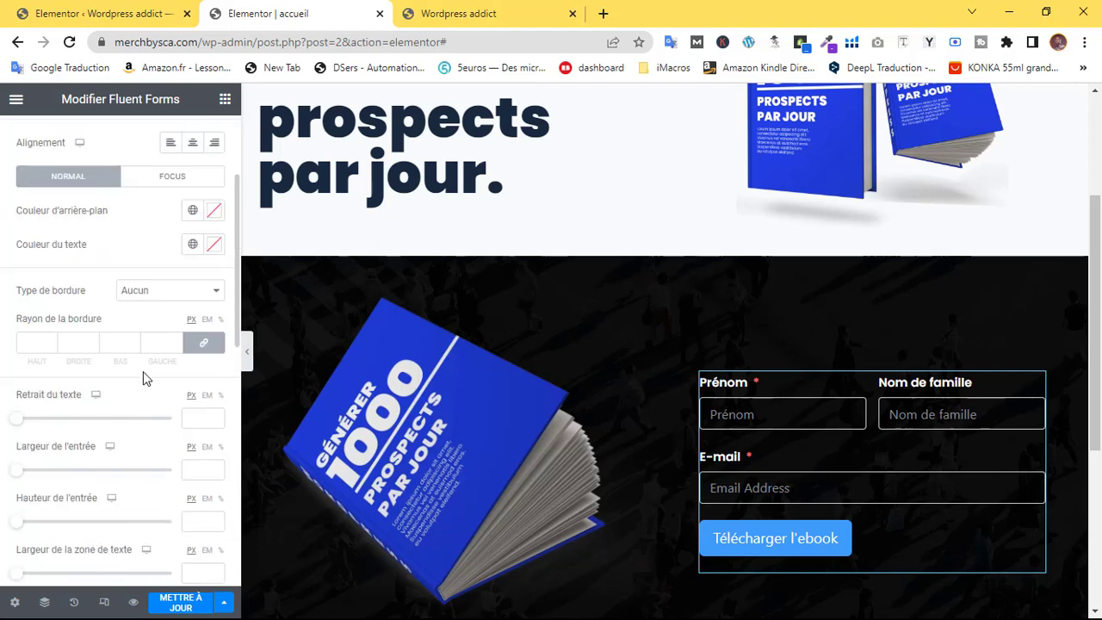
scroll(145, 379, down, 3)
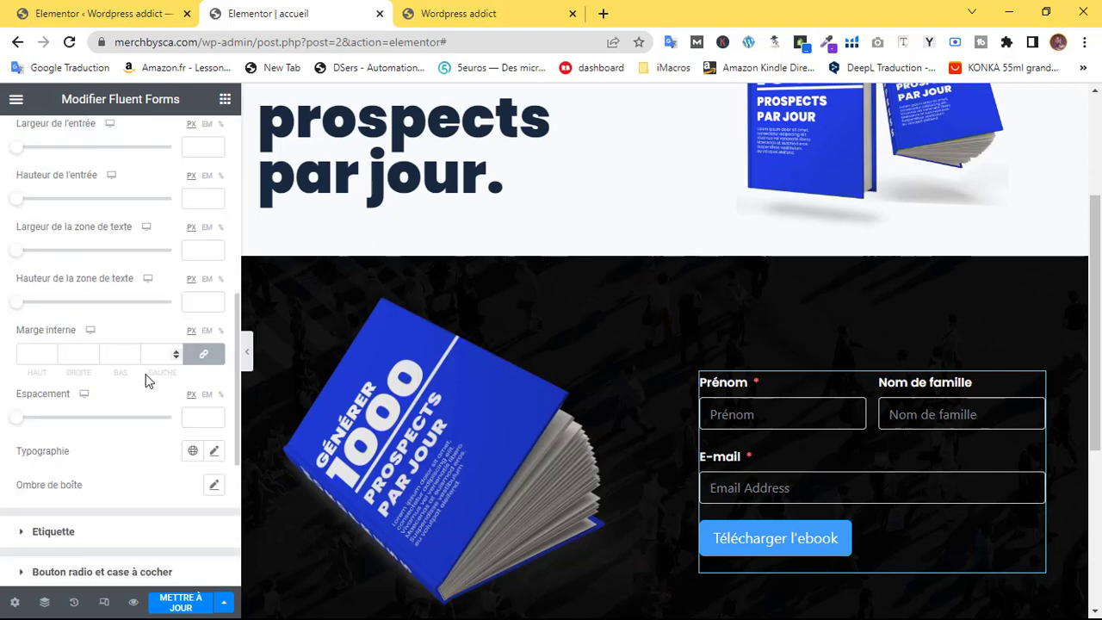
click(214, 454)
click(164, 537)
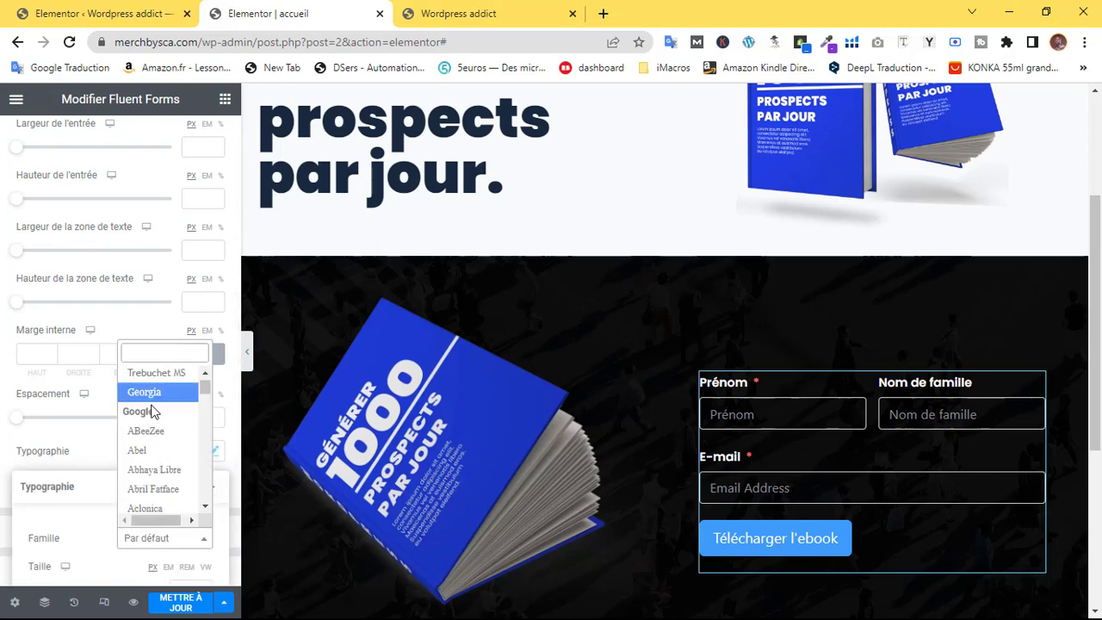
text(popp)
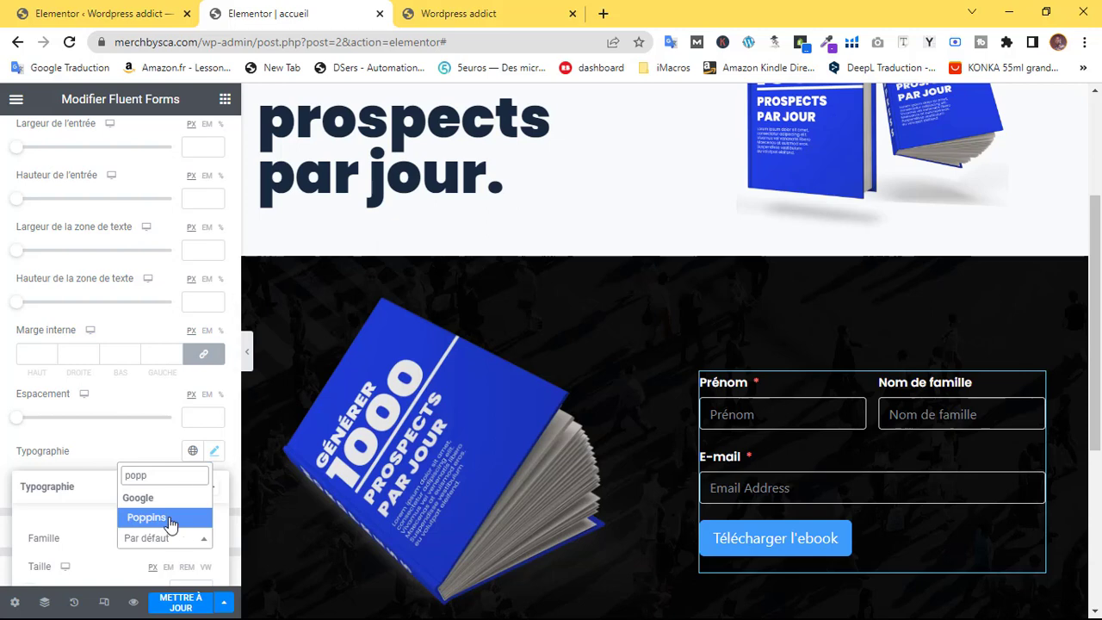
click(168, 519)
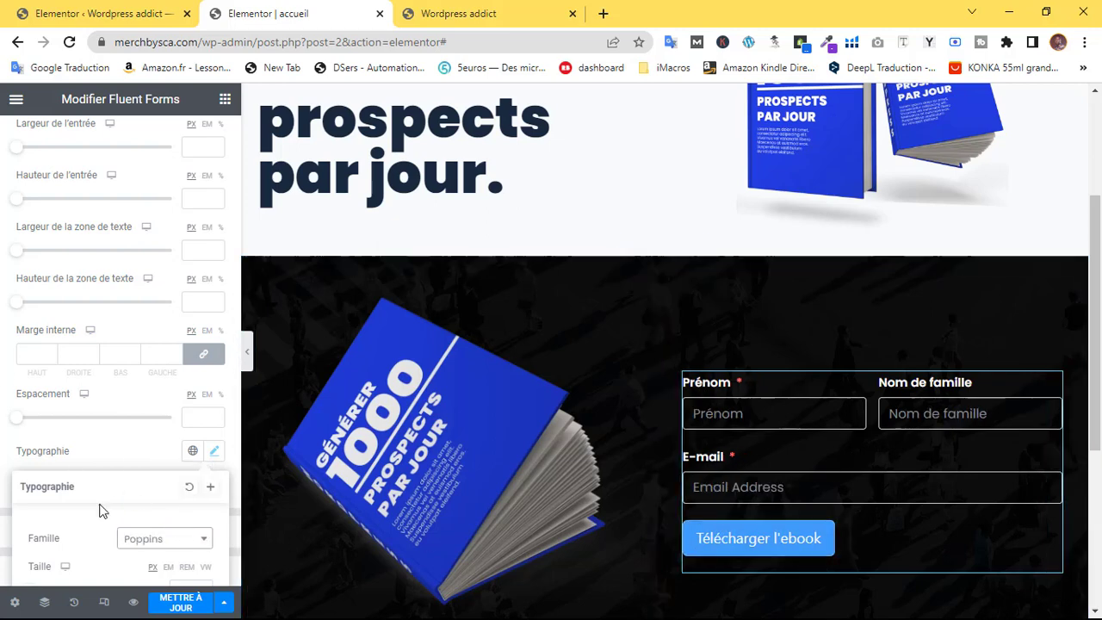
click(76, 450)
Give the Télécharger l'ebook button a deep blue background (about #1929D6) and save the page
scroll(153, 420, down, 4)
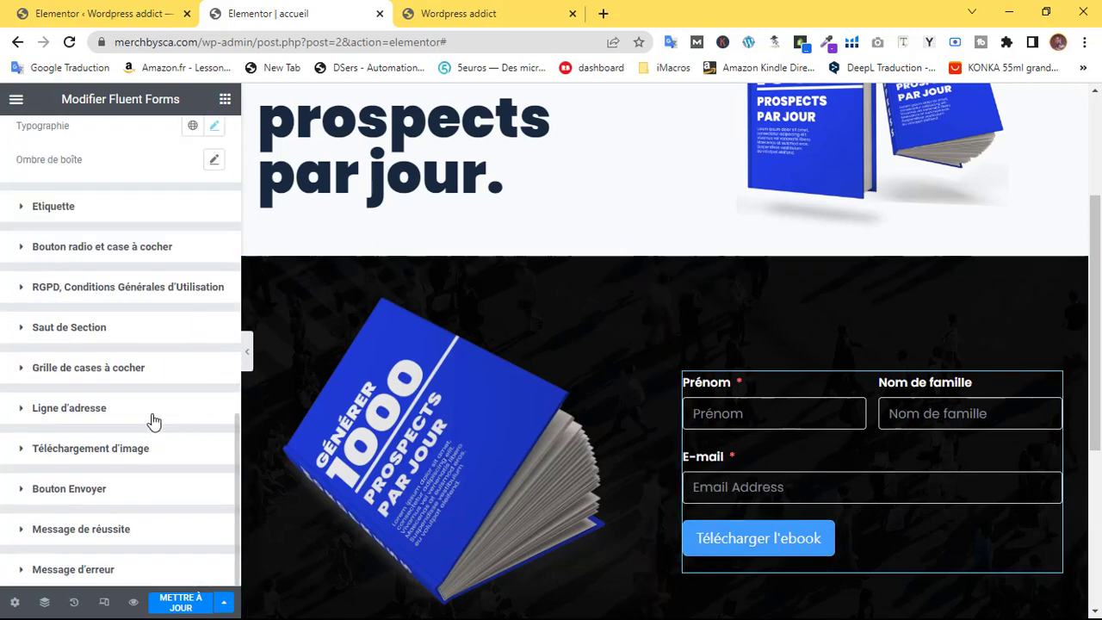
click(69, 488)
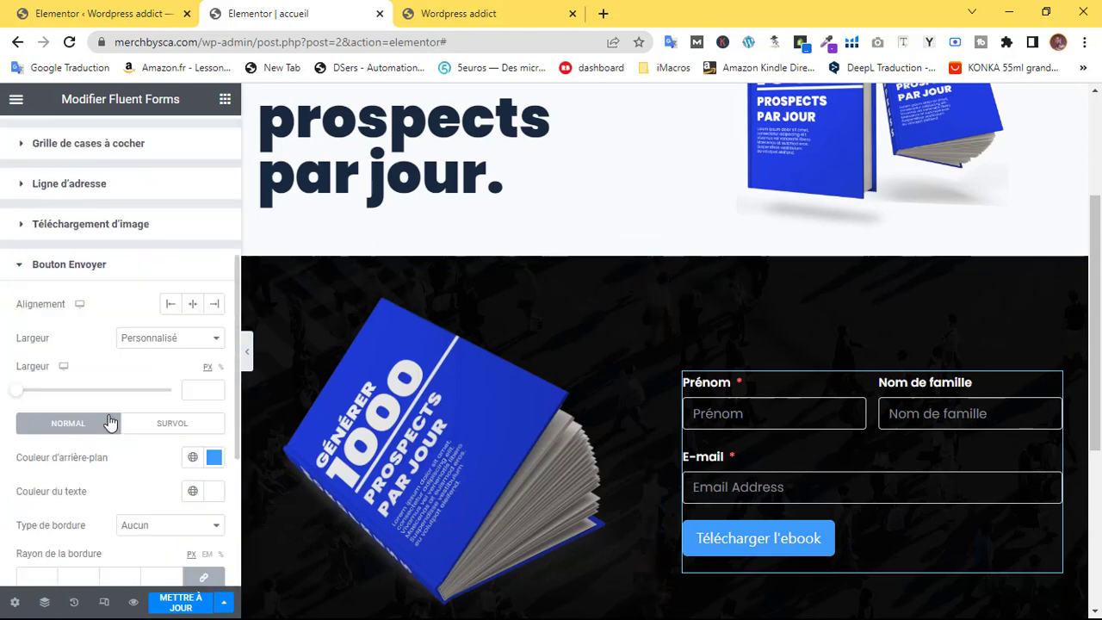
click(213, 458)
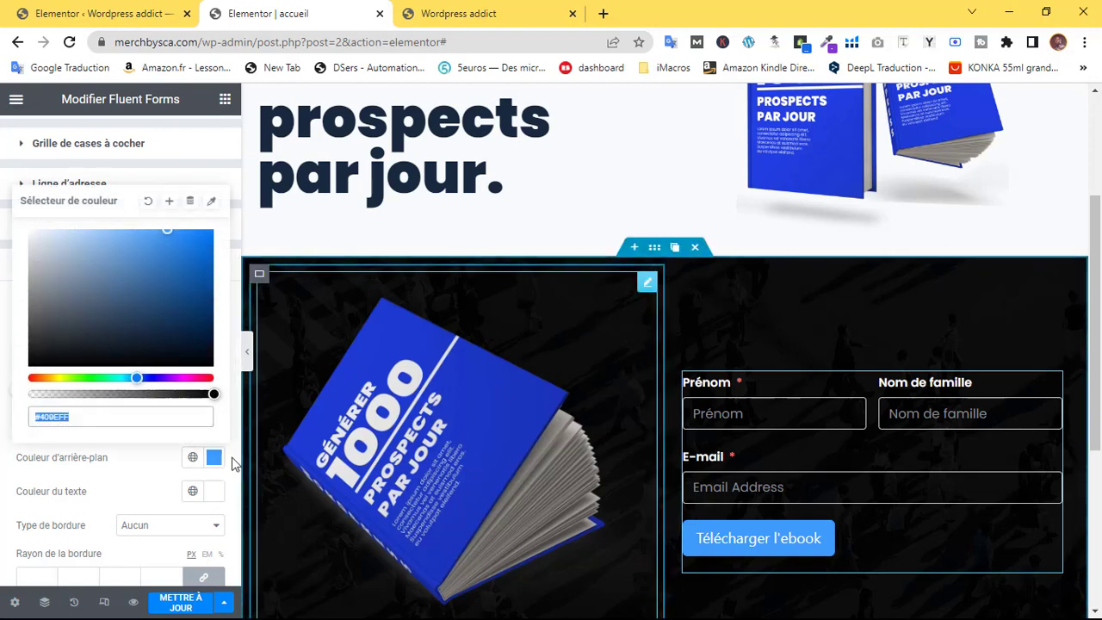
click(189, 294)
drag(193, 302, 190, 292)
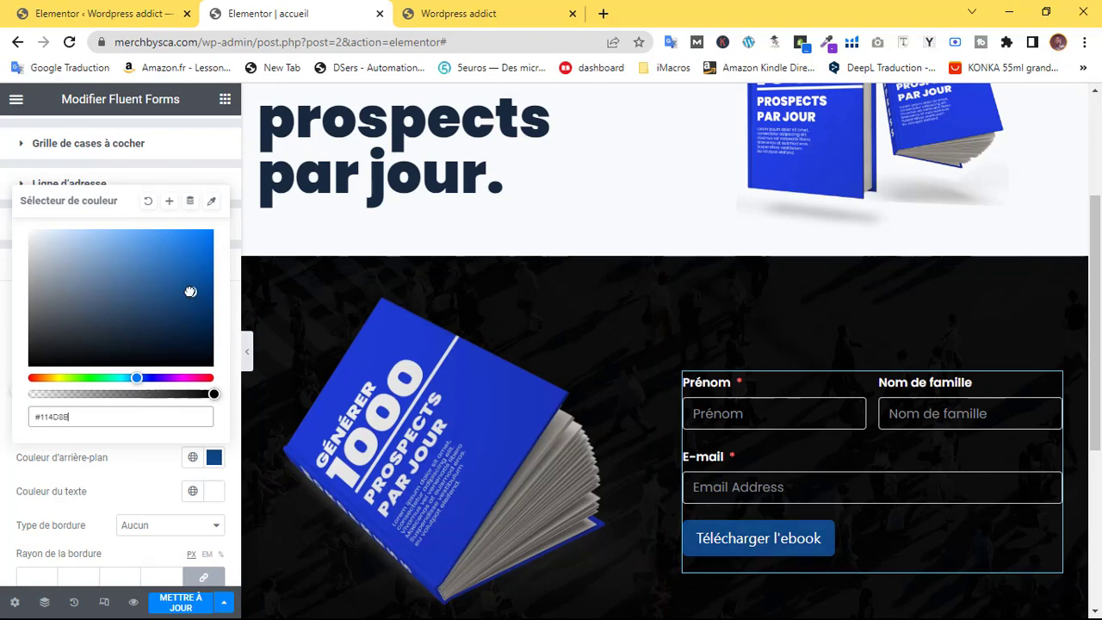
mouse_move(194, 284)
mouse_down()
mouse_move(176, 249)
mouse_move(192, 250)
mouse_up()
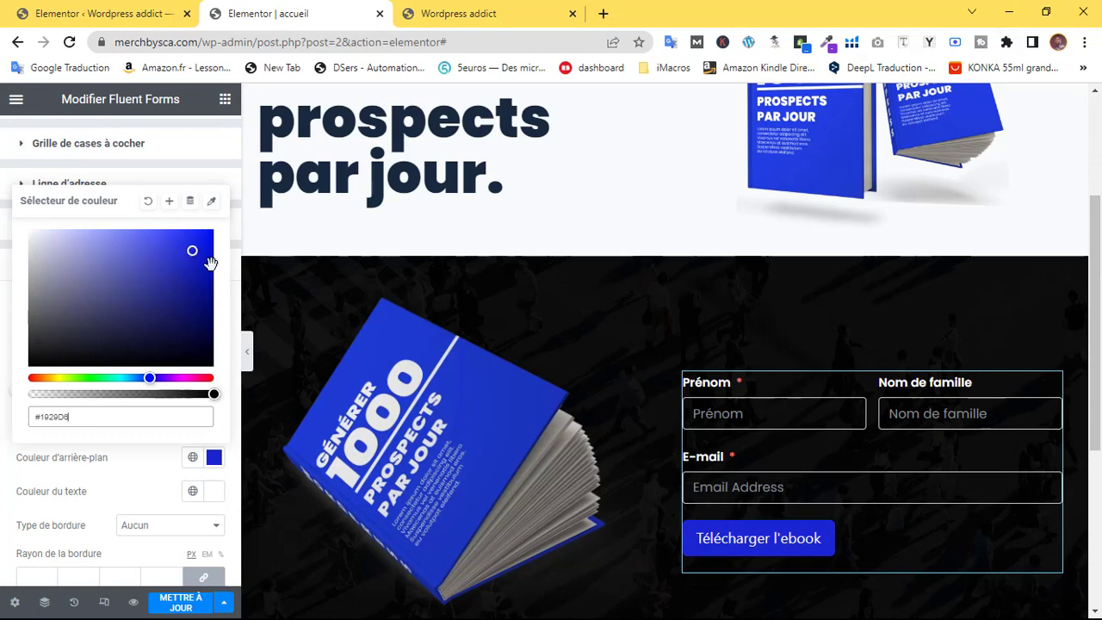
scroll(595, 448, down, 4)
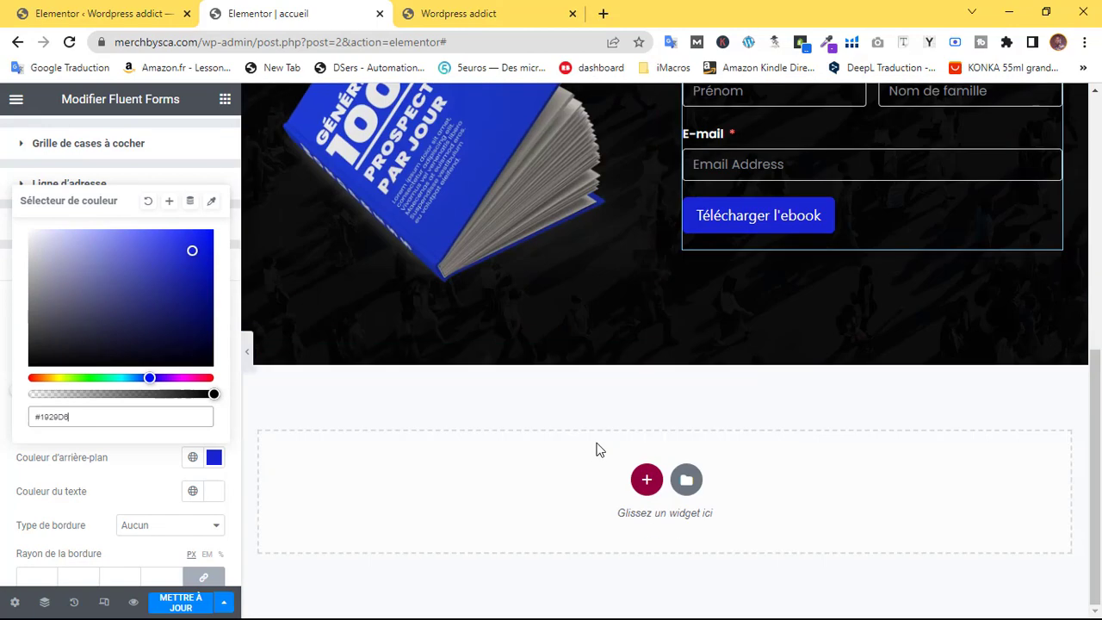
scroll(539, 431, up, 4)
click(195, 610)
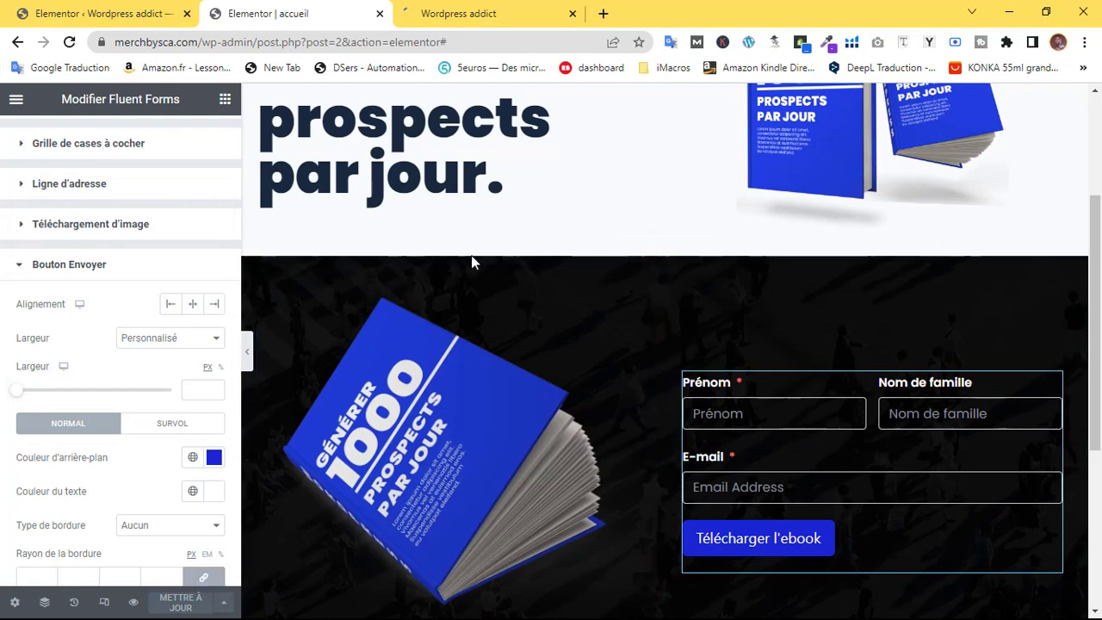
scroll(866, 433, up, 1)
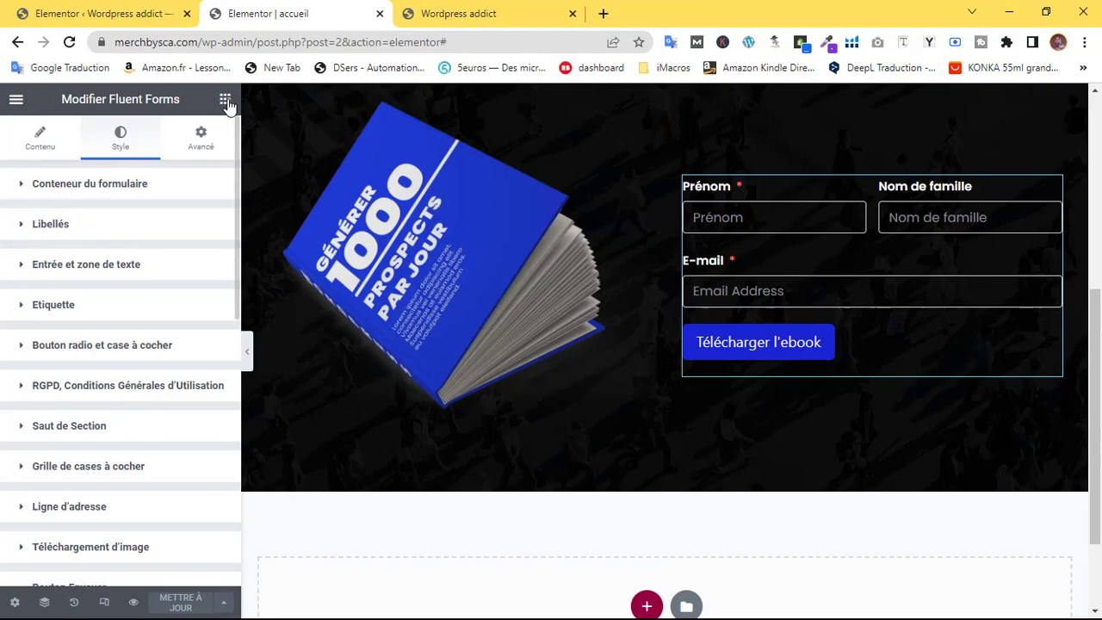
Add a Titre widget above the form fields with white text
click(225, 100)
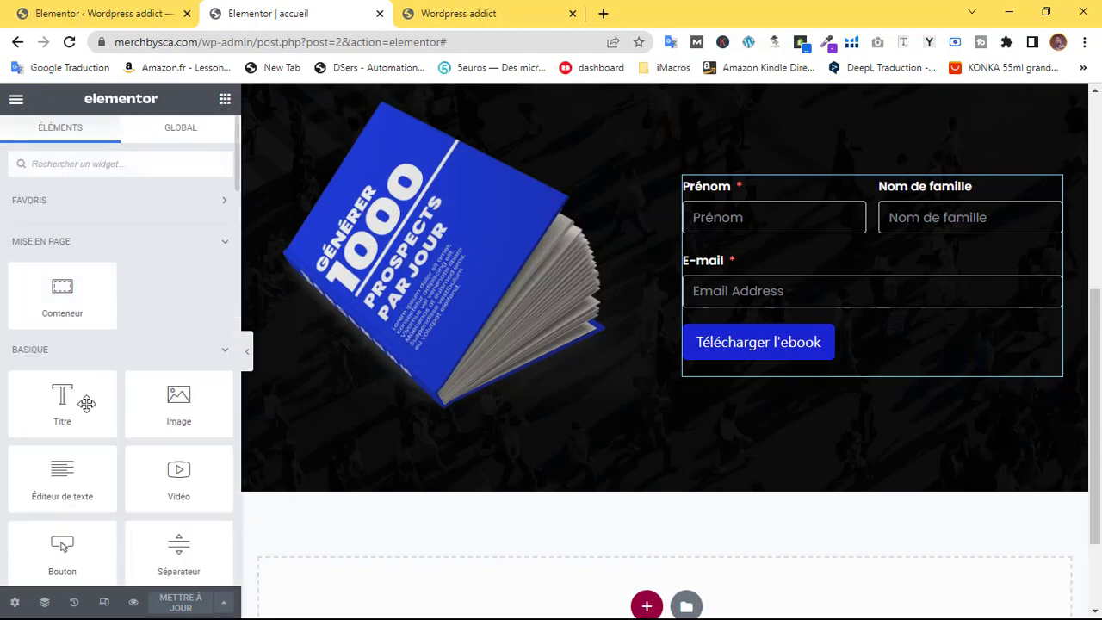
drag(86, 403, 817, 220)
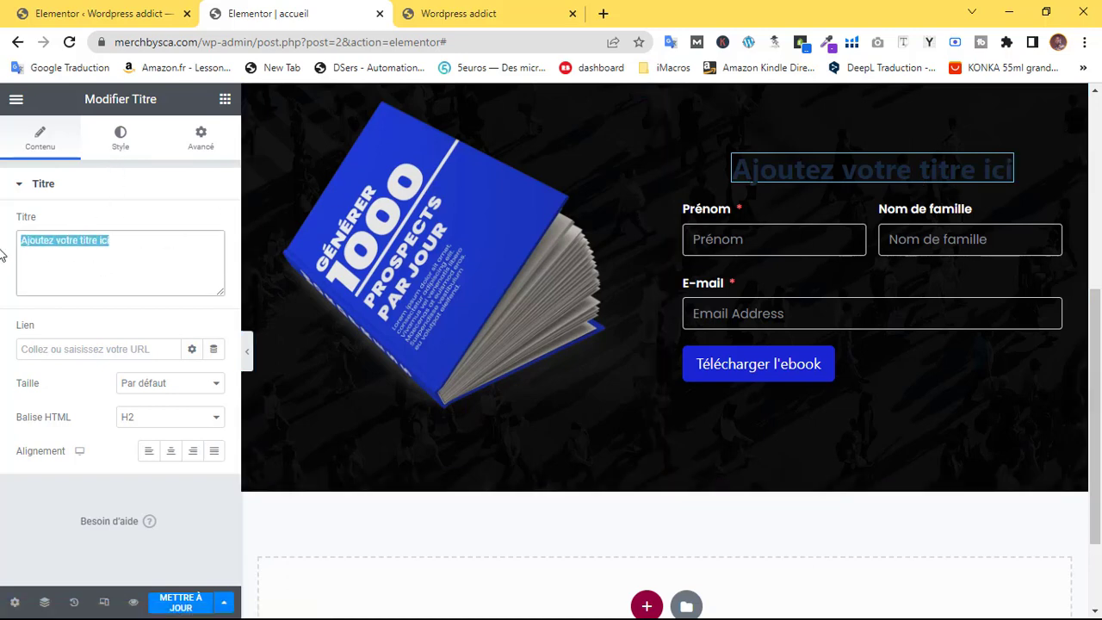
scroll(341, 252, up, 4)
click(120, 144)
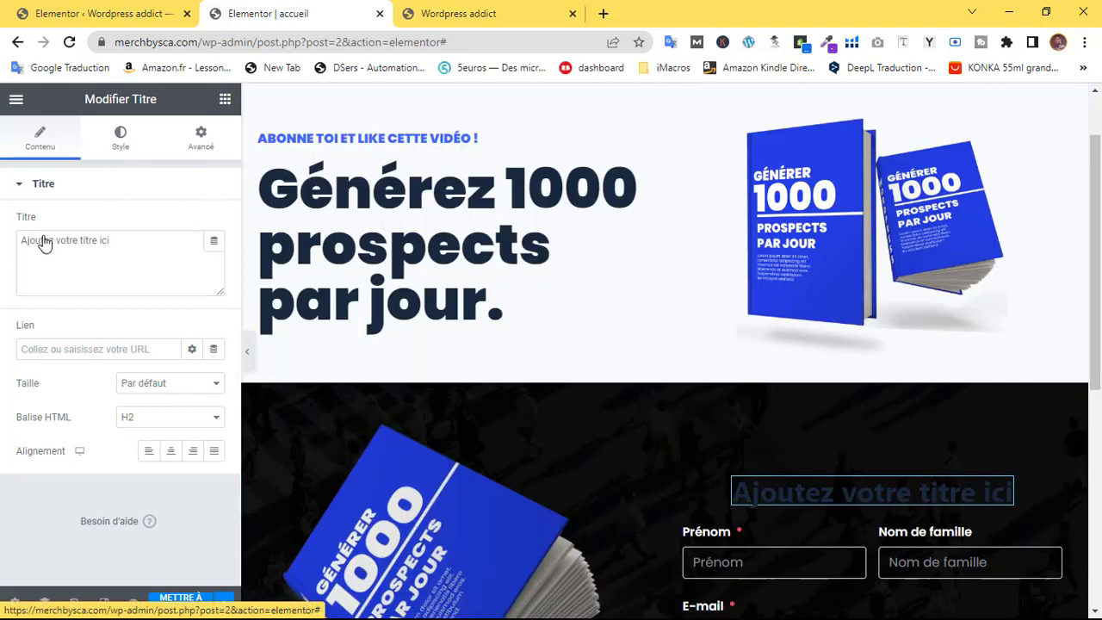
click(210, 226)
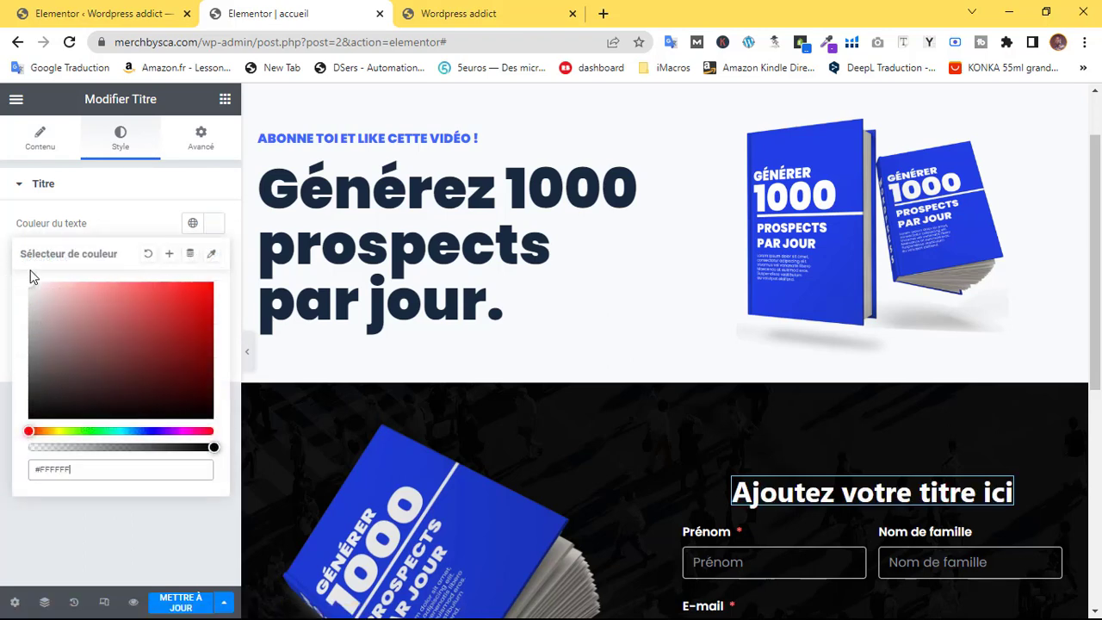
click(4, 387)
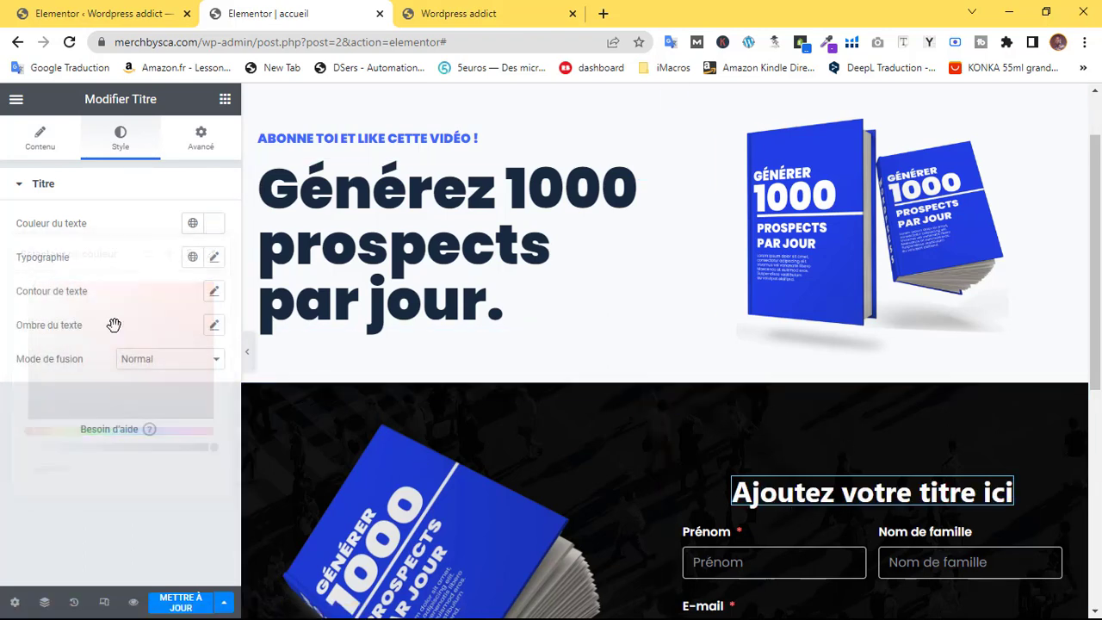
Set the heading's Typographie Famille to Poppins
click(213, 260)
click(164, 332)
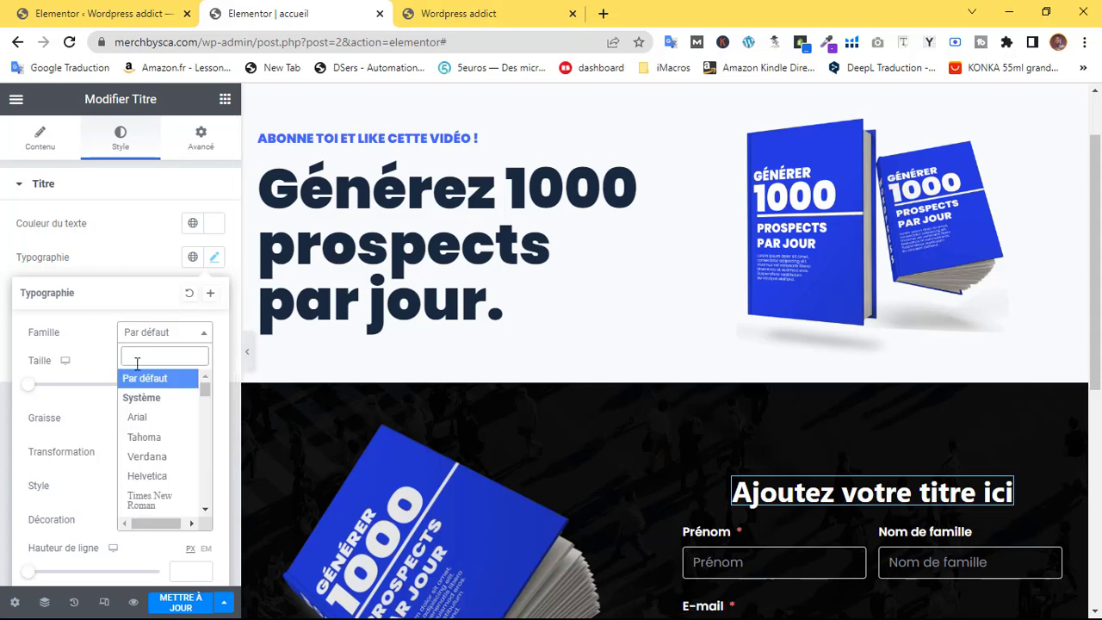
text(popp)
click(158, 400)
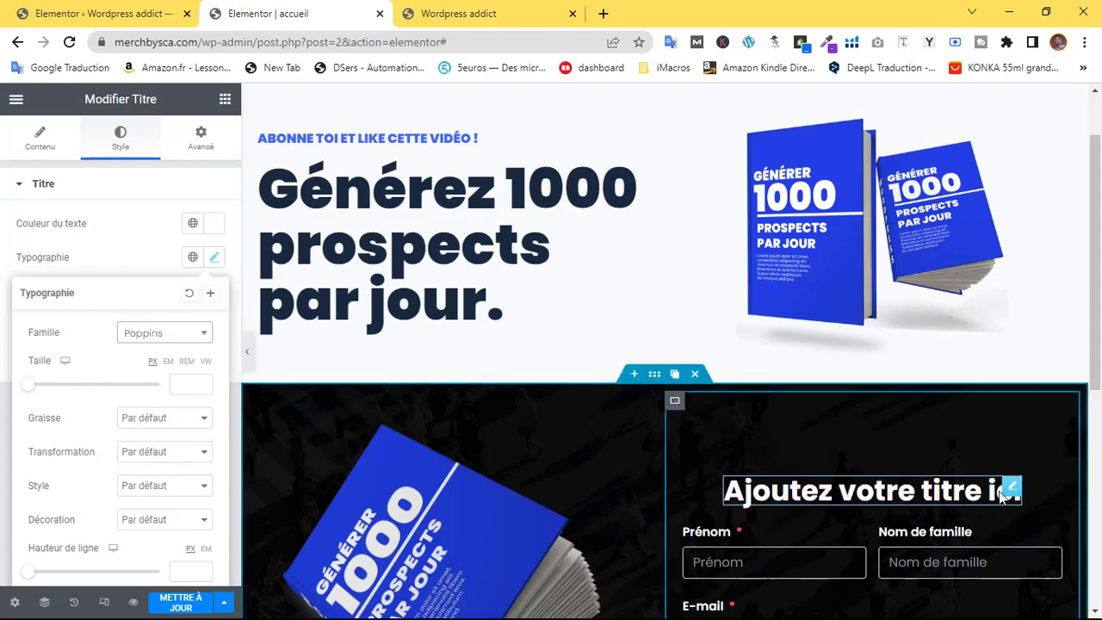
click(1016, 490)
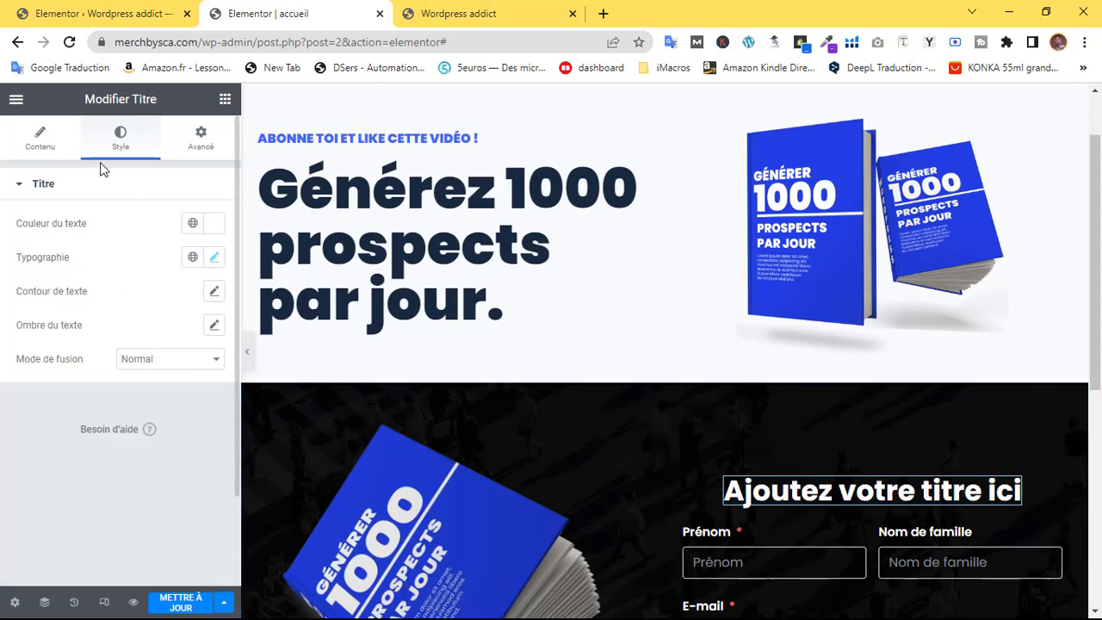
Set the heading's Alignement to Gauche
click(41, 138)
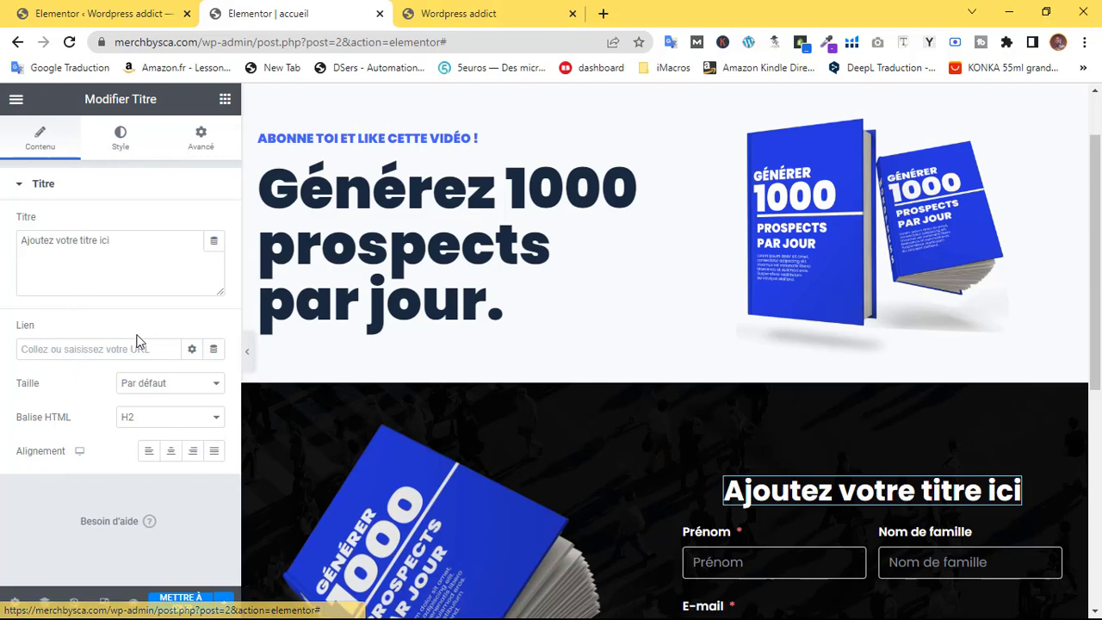
click(148, 450)
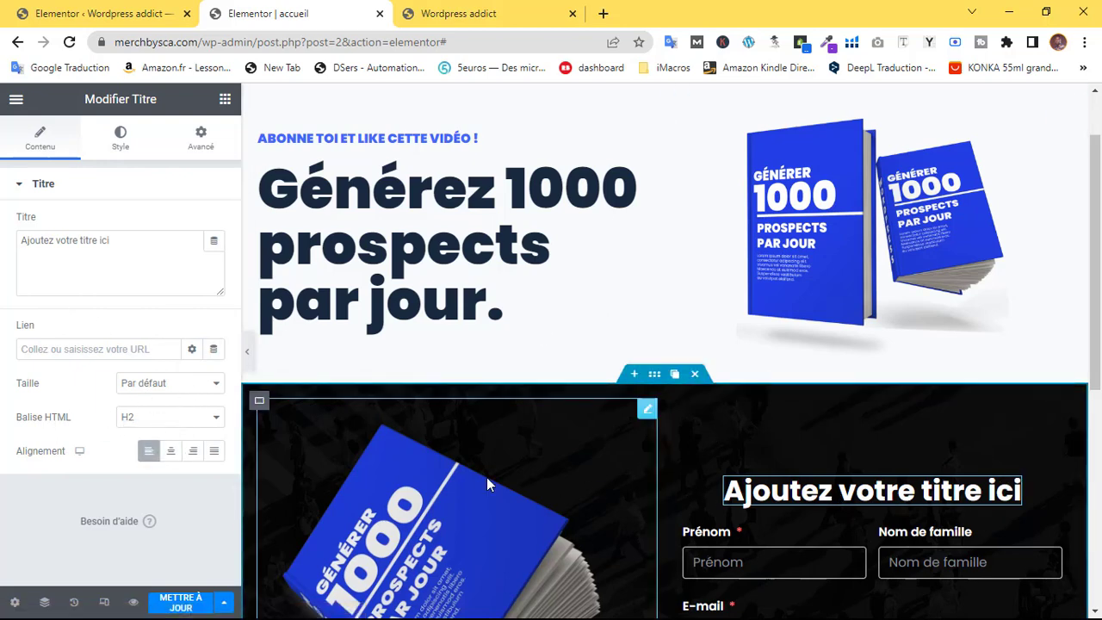
click(676, 412)
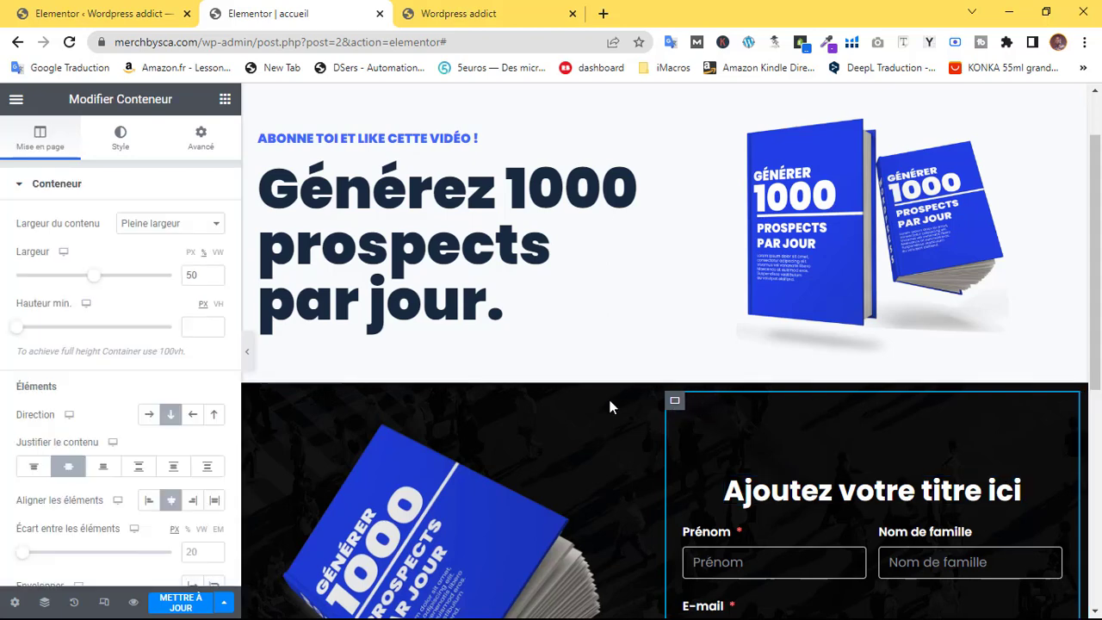
scroll(962, 323, down, 3)
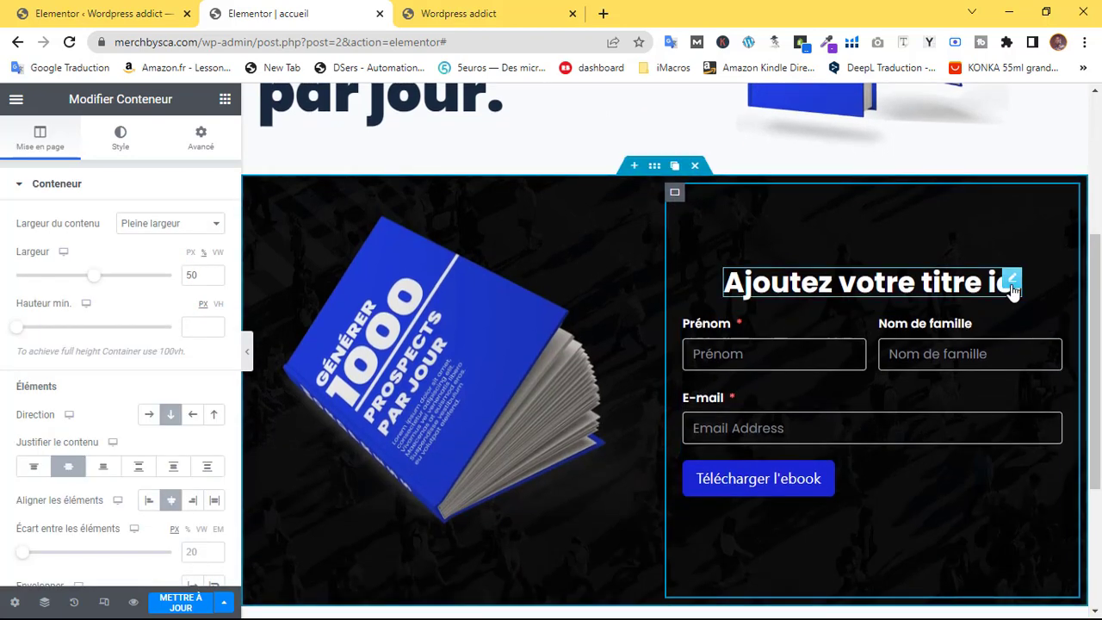
click(995, 282)
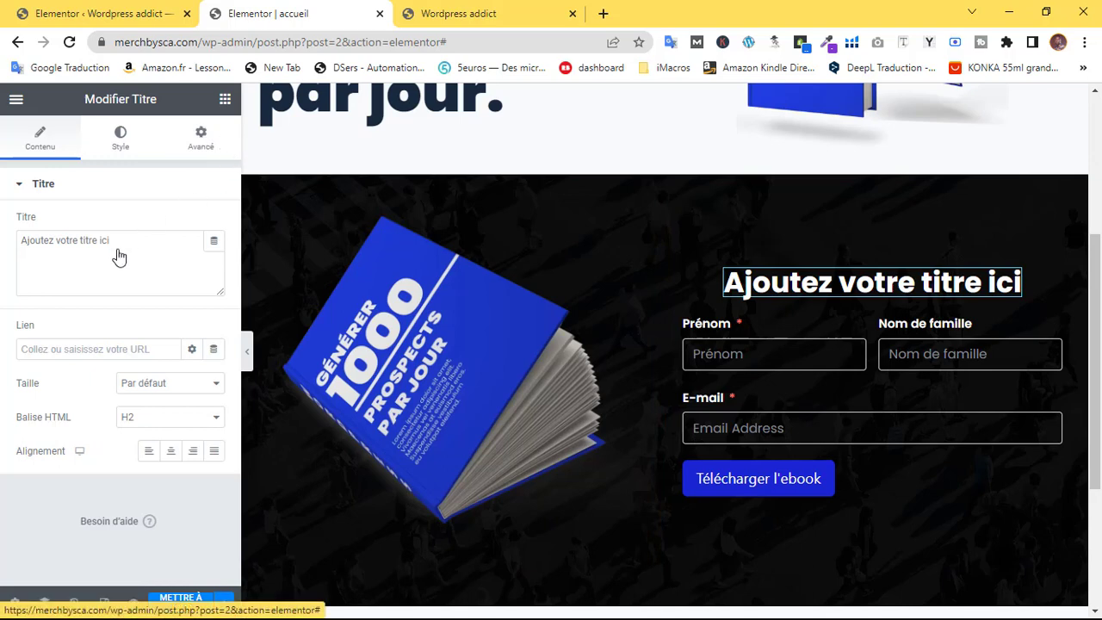
click(202, 135)
Try centring the form column's items and unlink the heading padding, raising the left value to 10
click(152, 401)
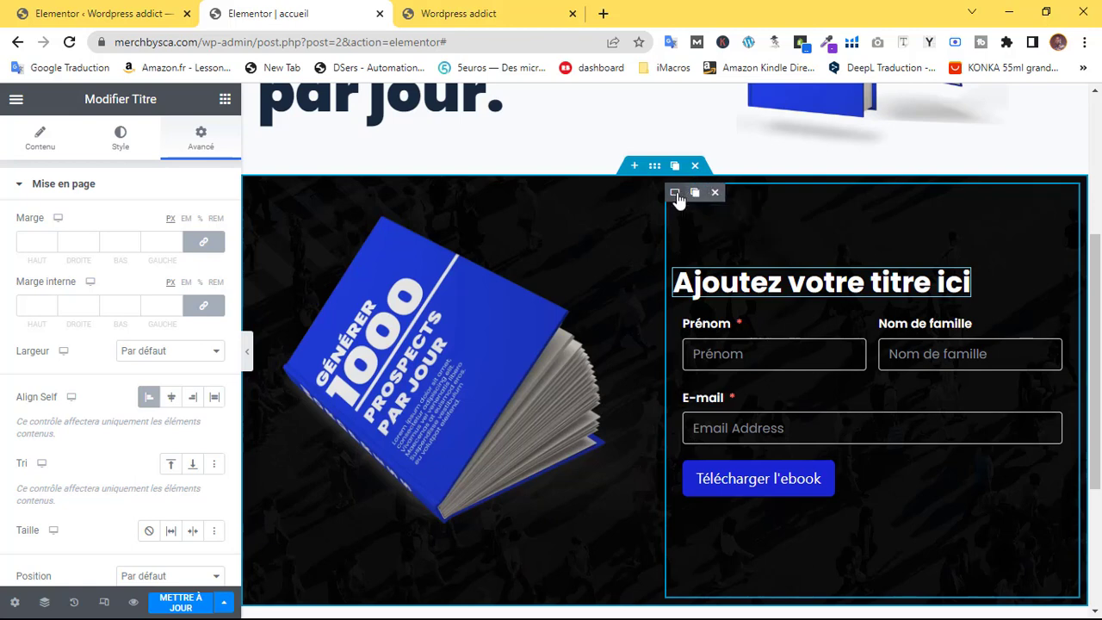
click(676, 192)
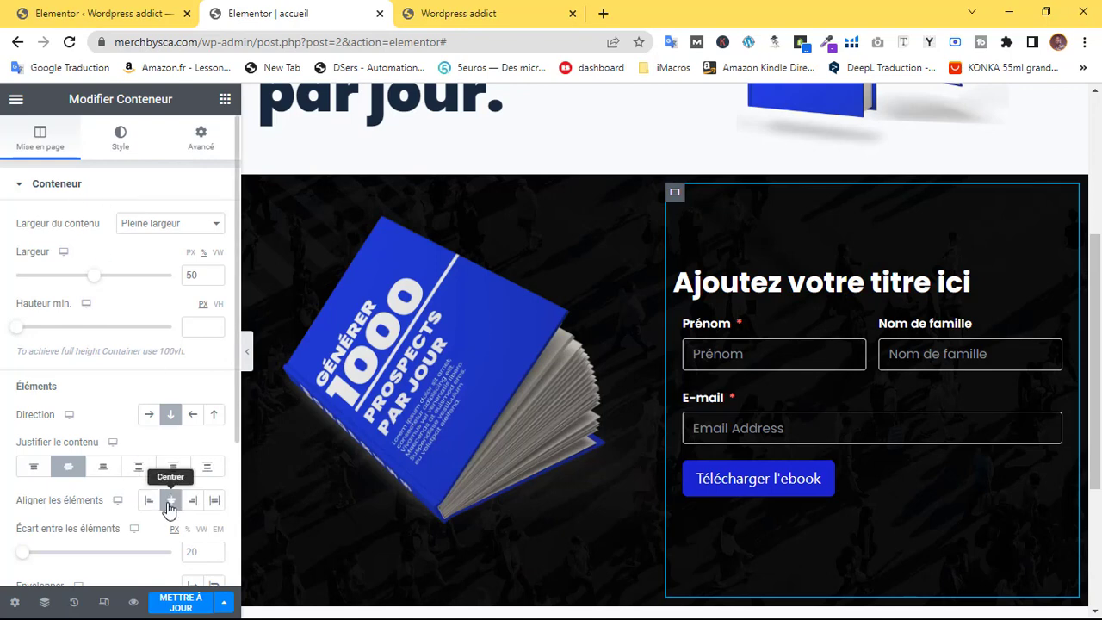
click(173, 501)
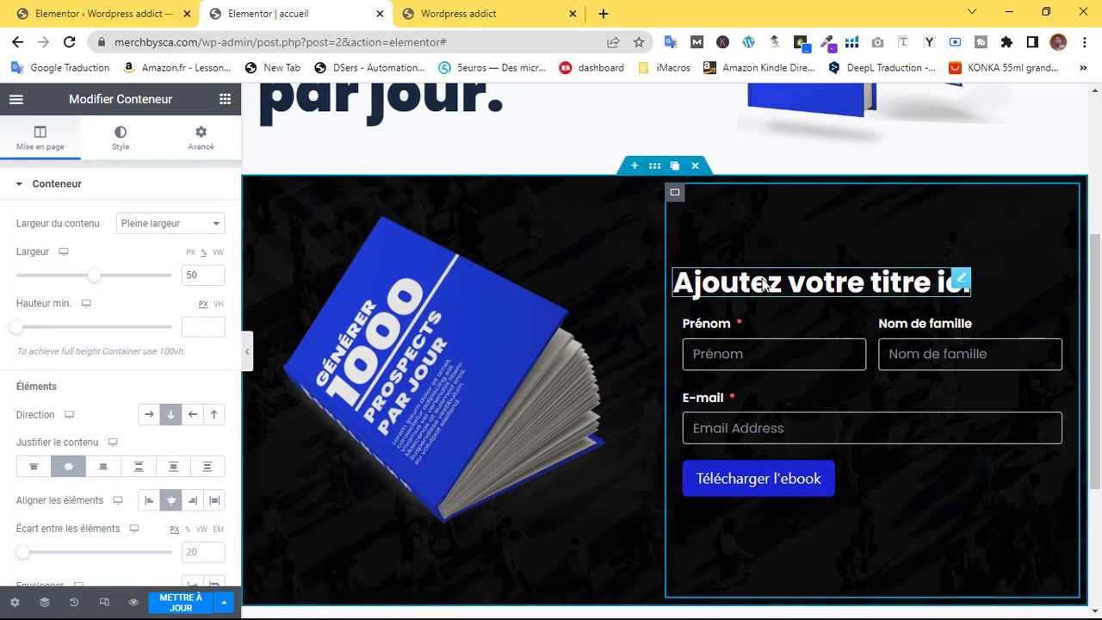
click(962, 285)
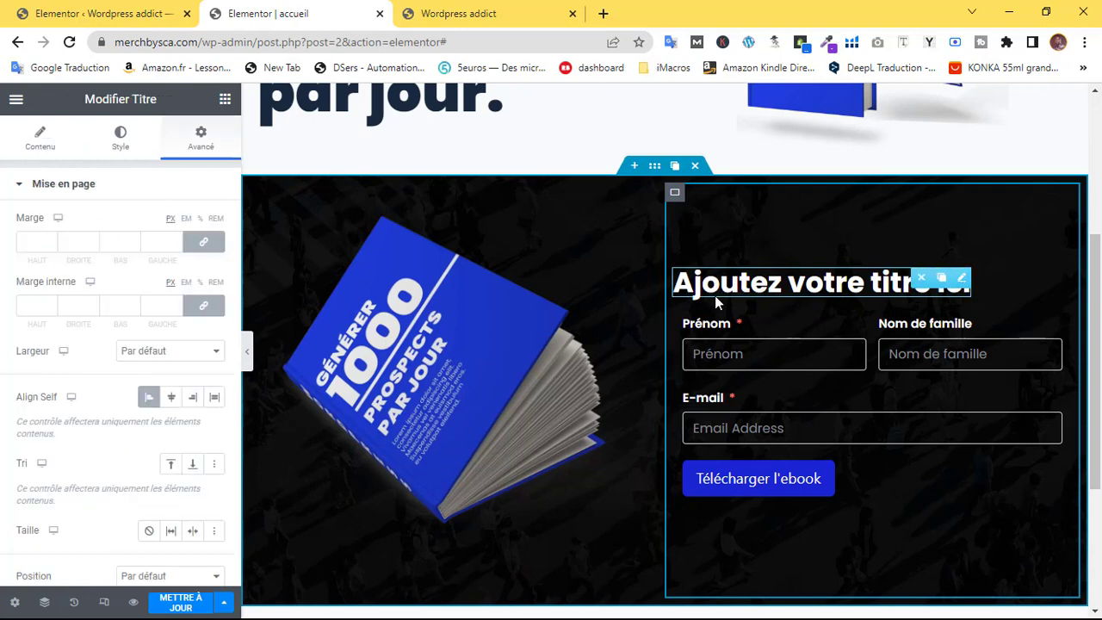
click(202, 308)
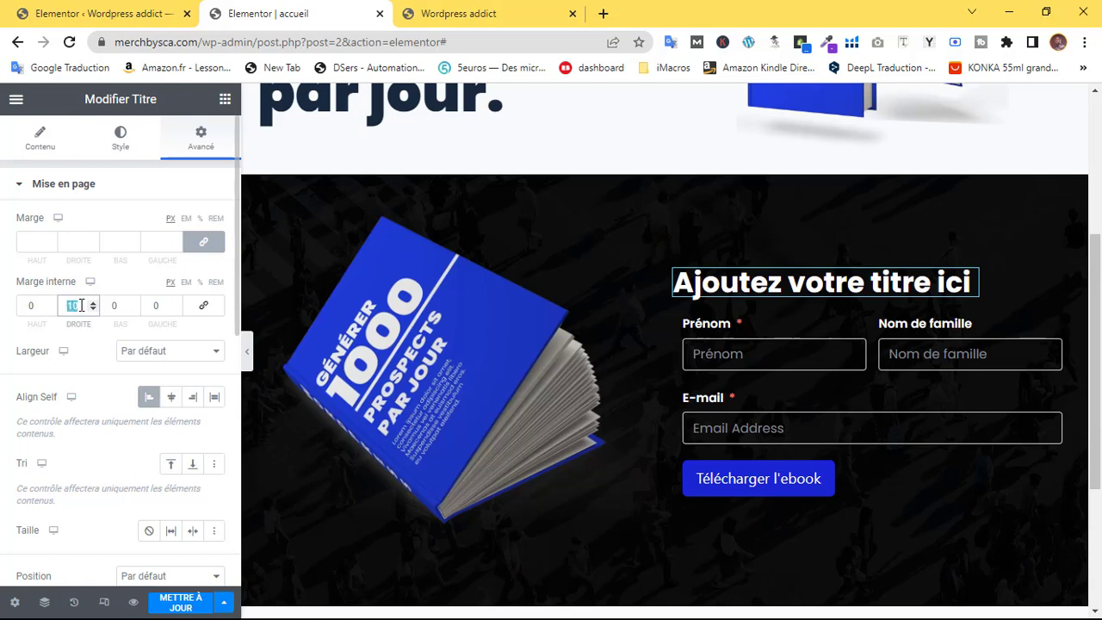
click(176, 304)
click(176, 304)
click(176, 304)
click(176, 304)
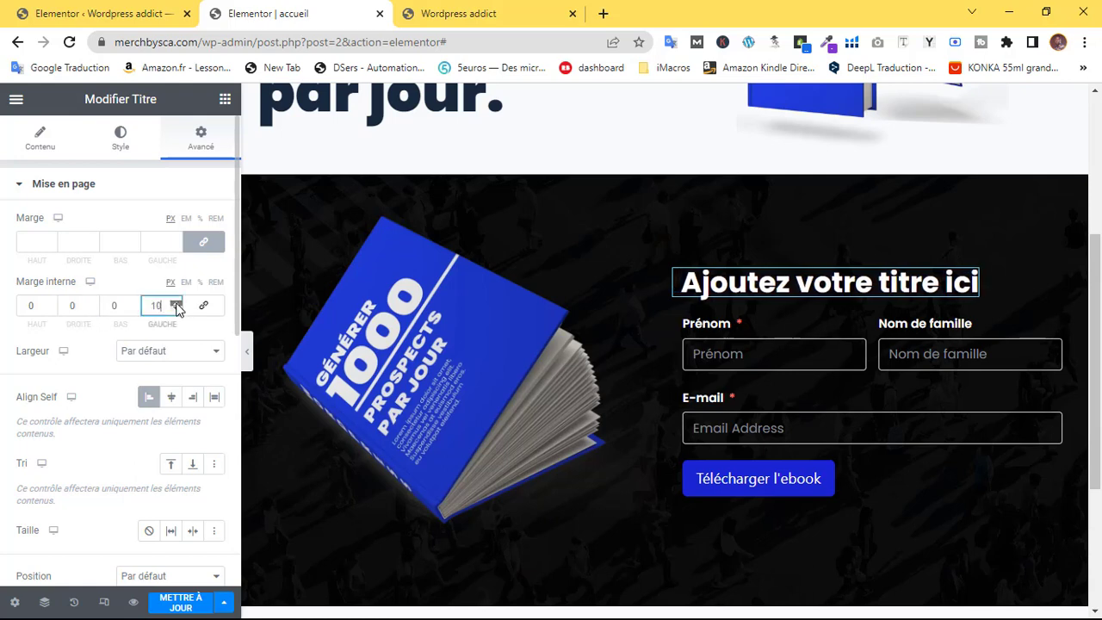
click(177, 304)
click(176, 304)
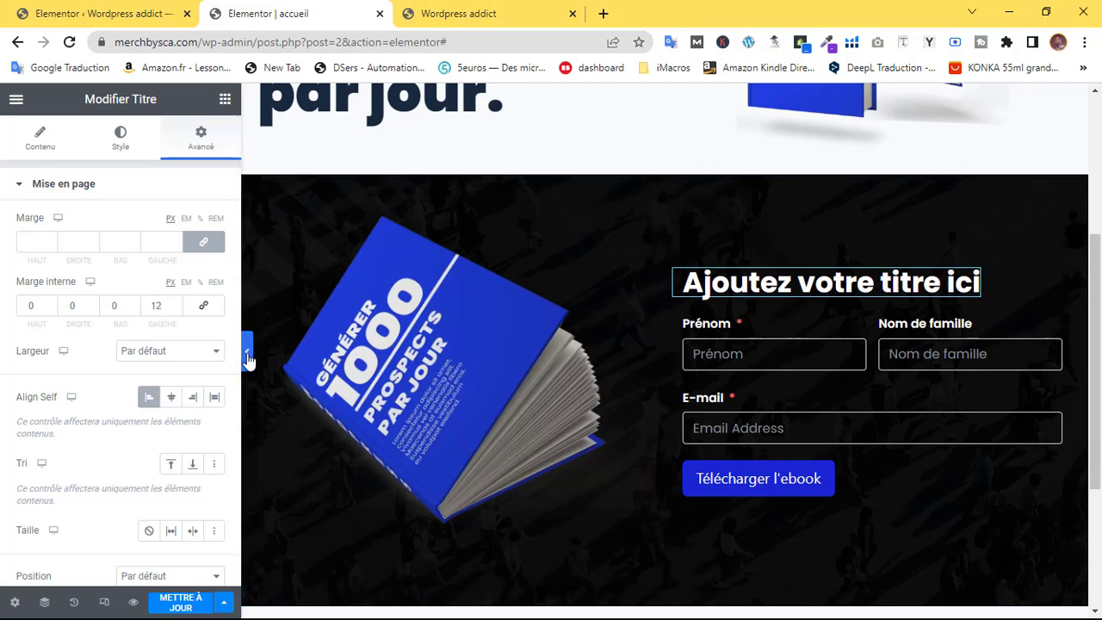
click(248, 358)
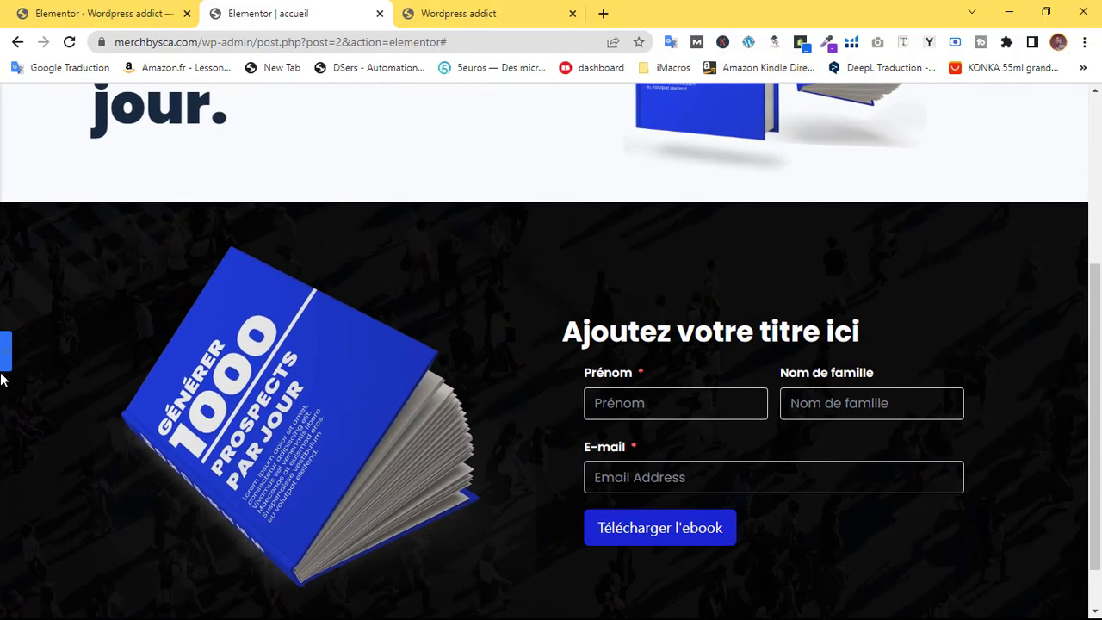
click(9, 352)
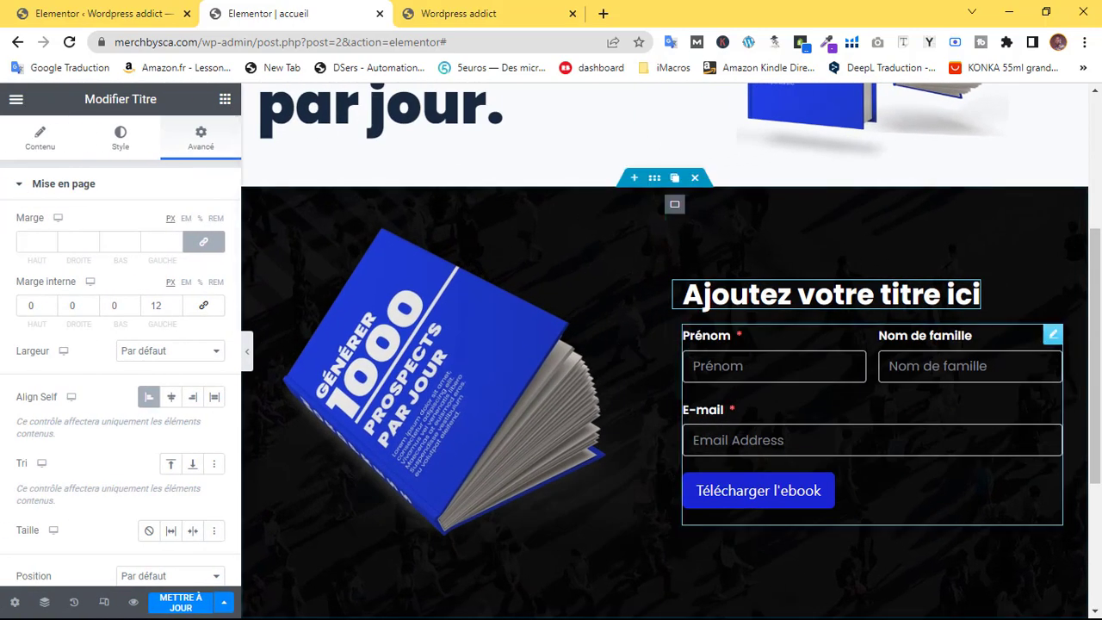
Set the container's Aligner les éléments to Début, set the heading's left padding to 0, and save
click(675, 205)
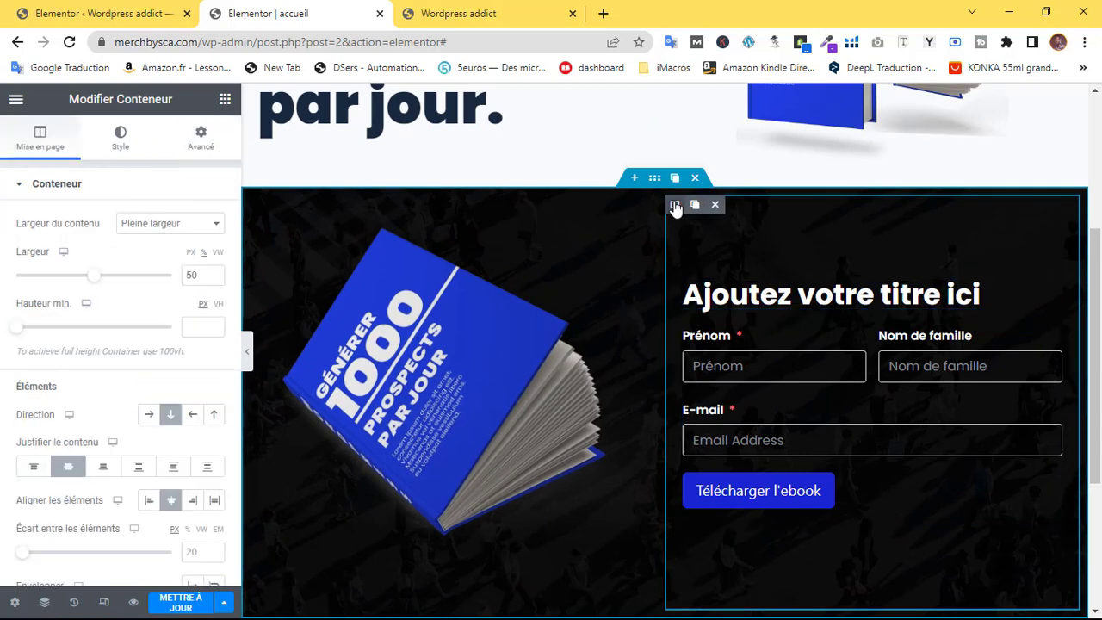
click(151, 501)
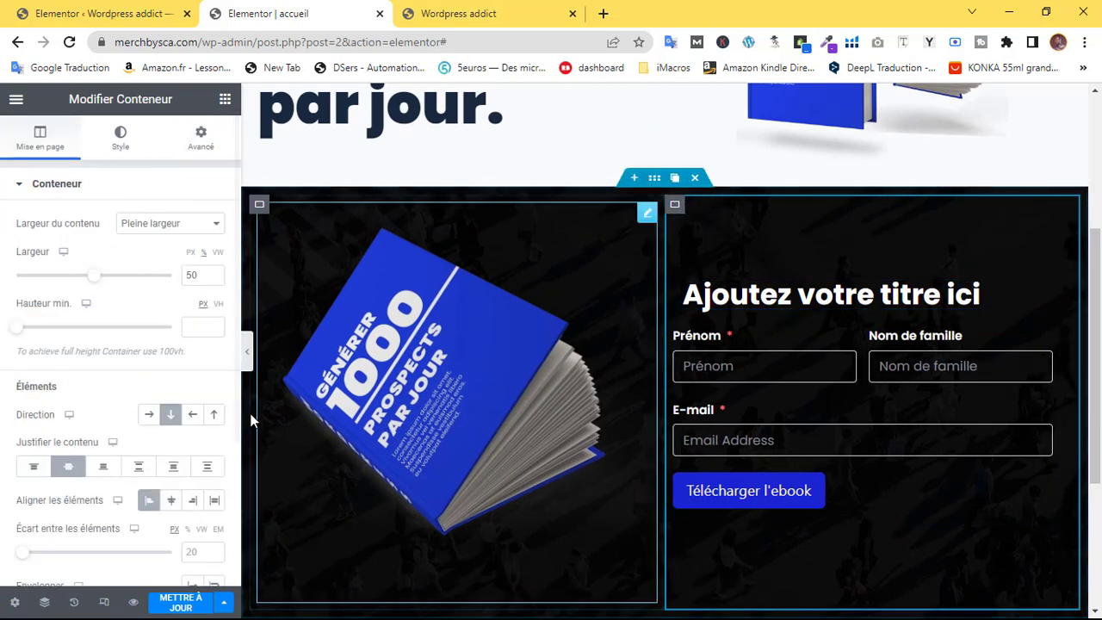
click(248, 355)
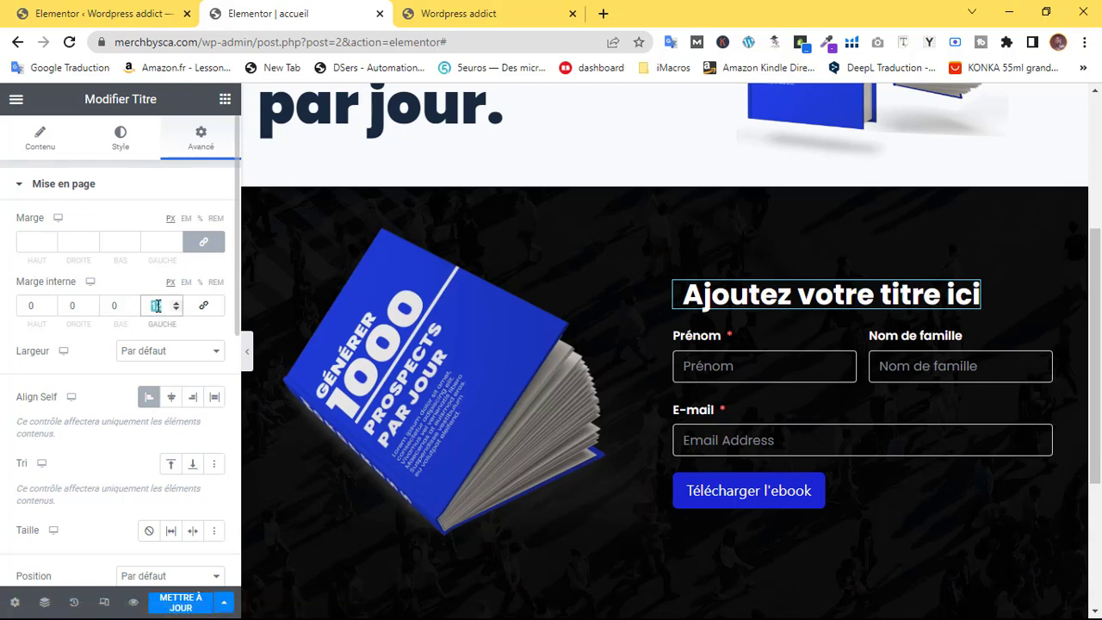
text(0)
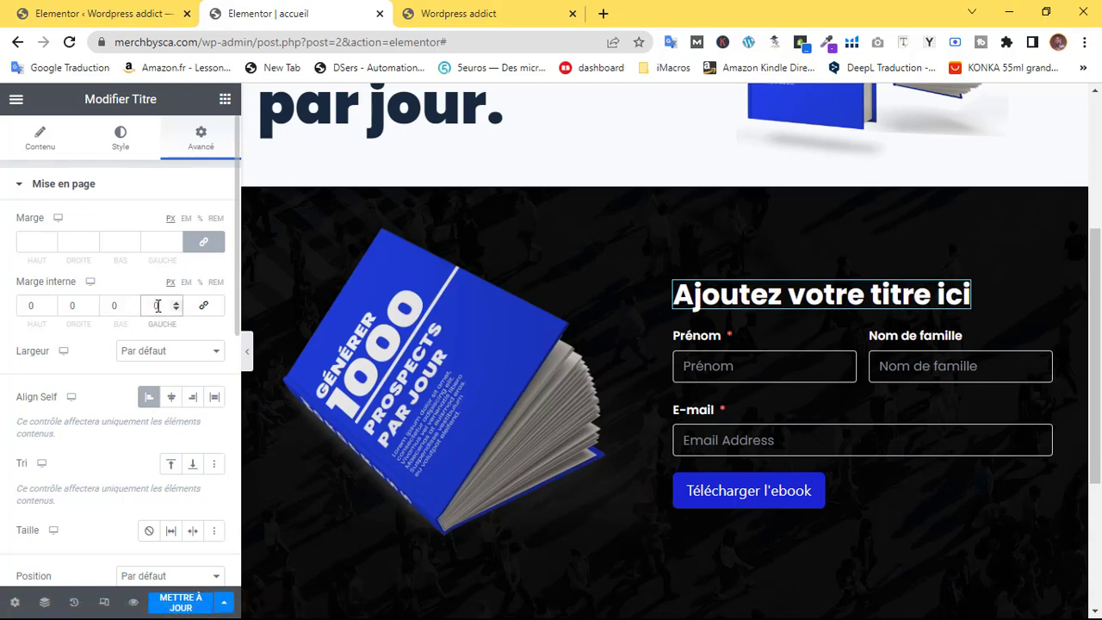
click(174, 602)
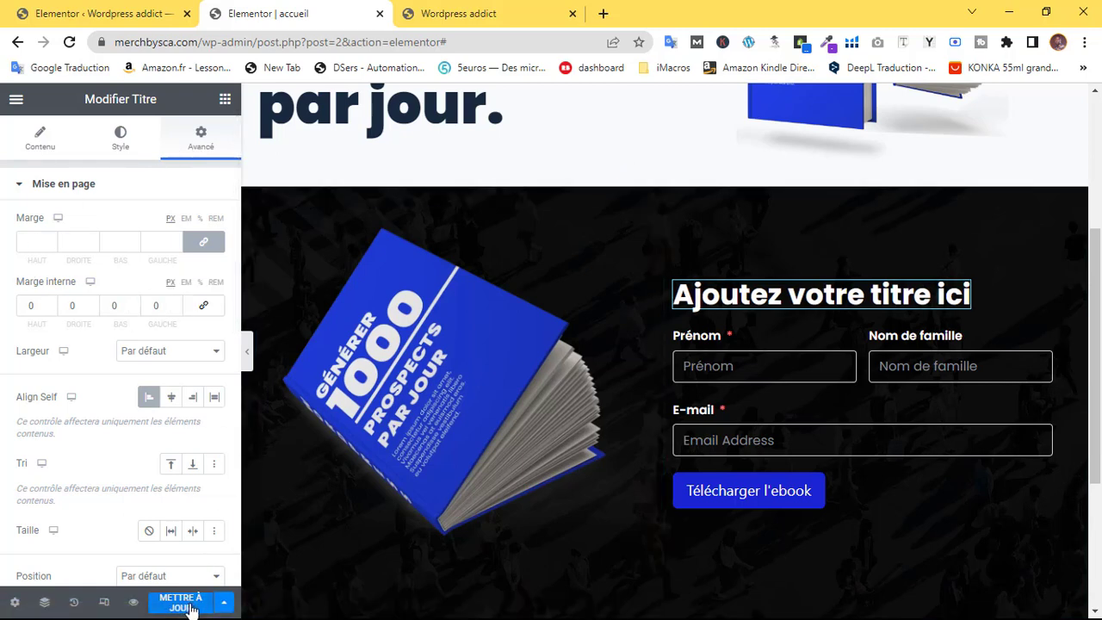
click(247, 360)
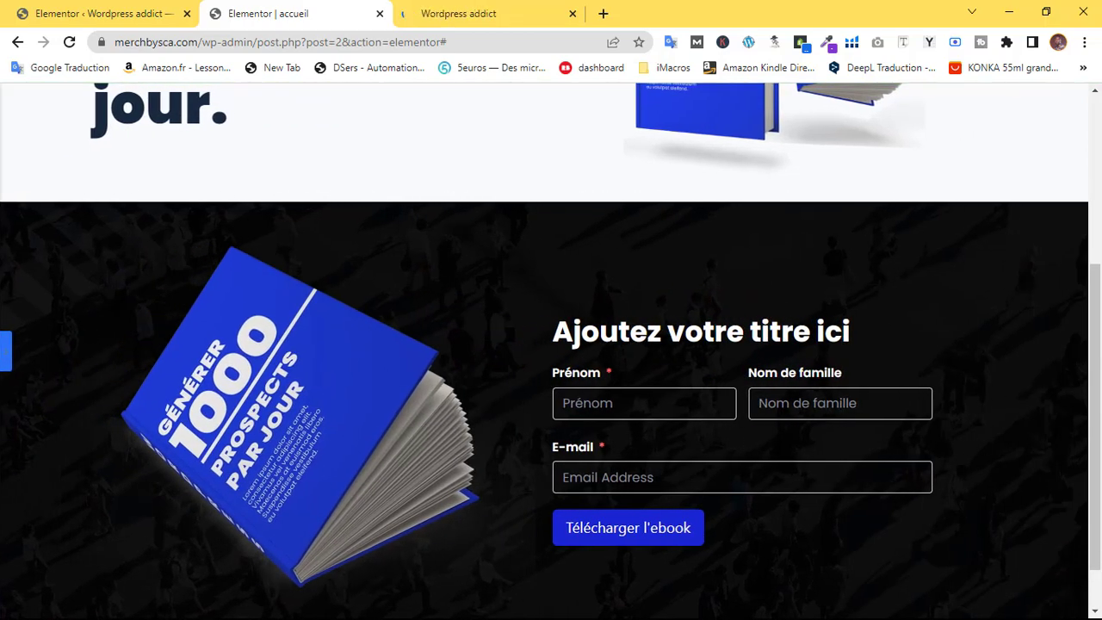
Widen the hero's two-book image's Largeur from 68 to 84 and preview it
scroll(1059, 152, up, 3)
scroll(1060, 152, down, 4)
scroll(1060, 152, up, 4)
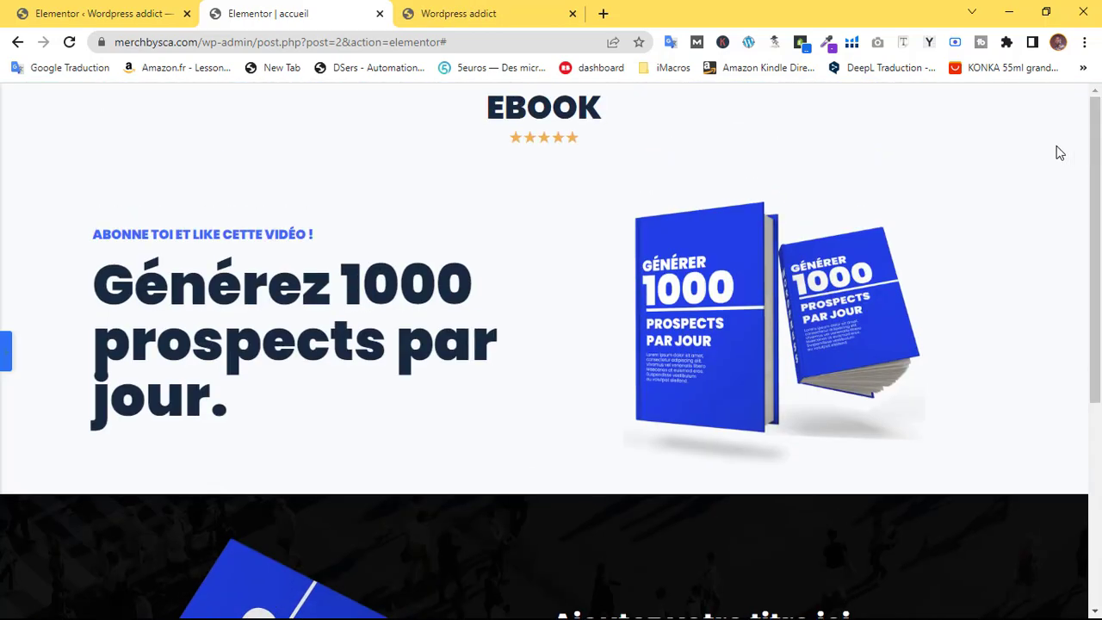
click(7, 352)
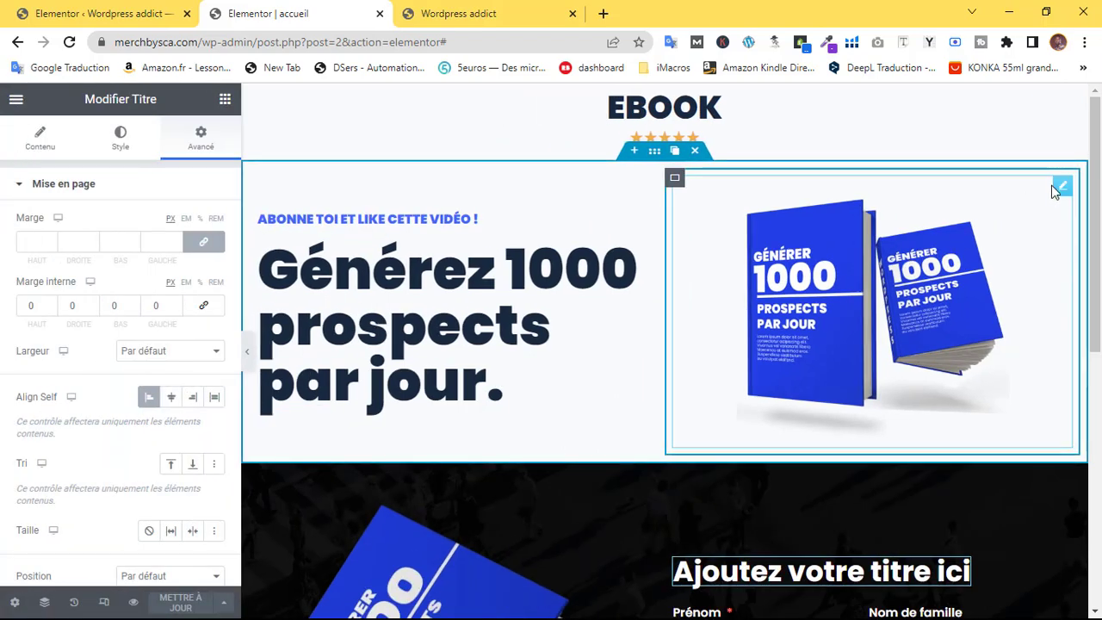
click(1067, 188)
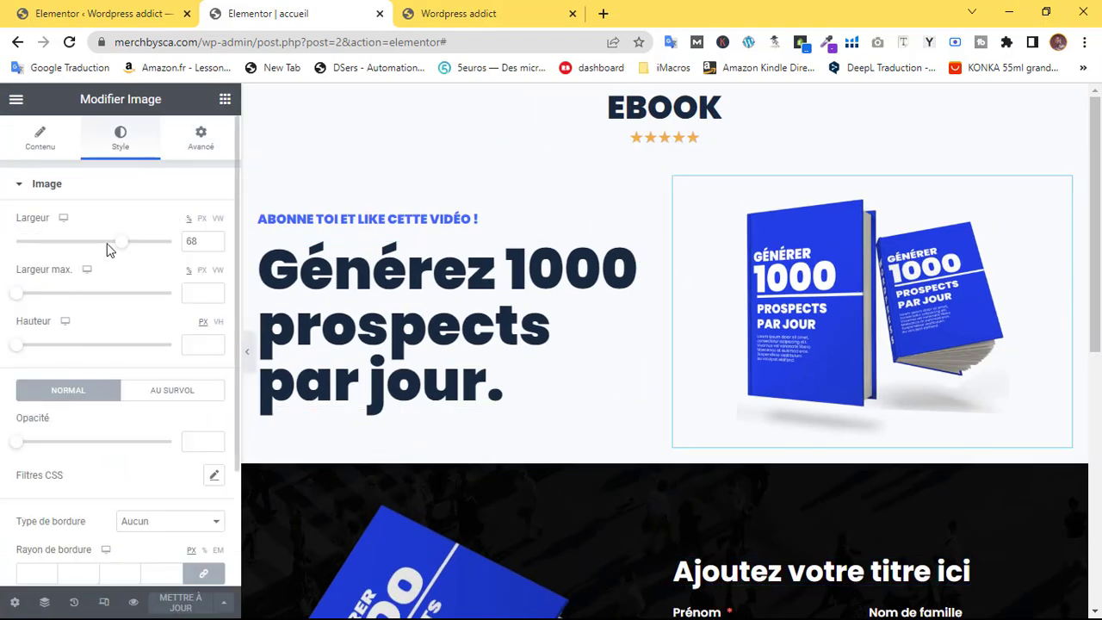
drag(125, 248, 147, 248)
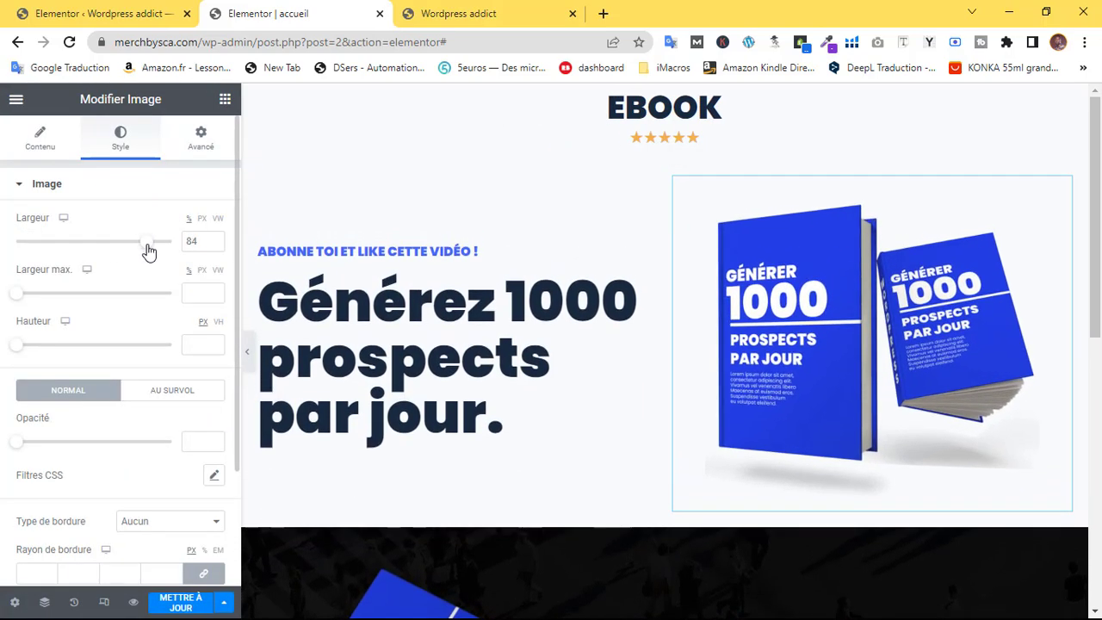
click(246, 351)
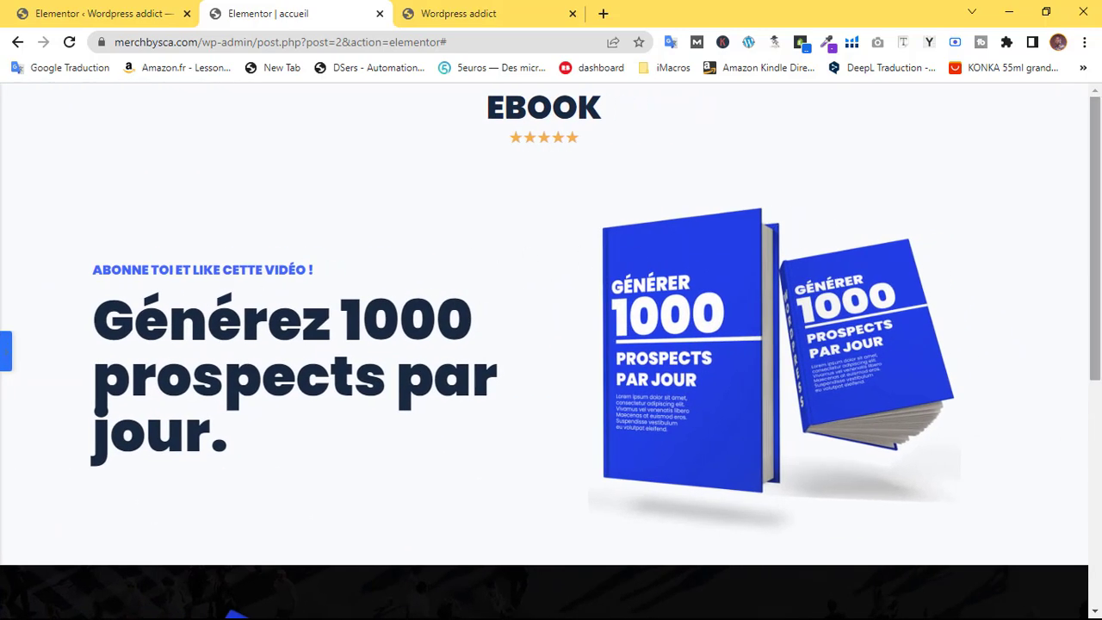
scroll(534, 276, down, 4)
scroll(533, 345, down, 1)
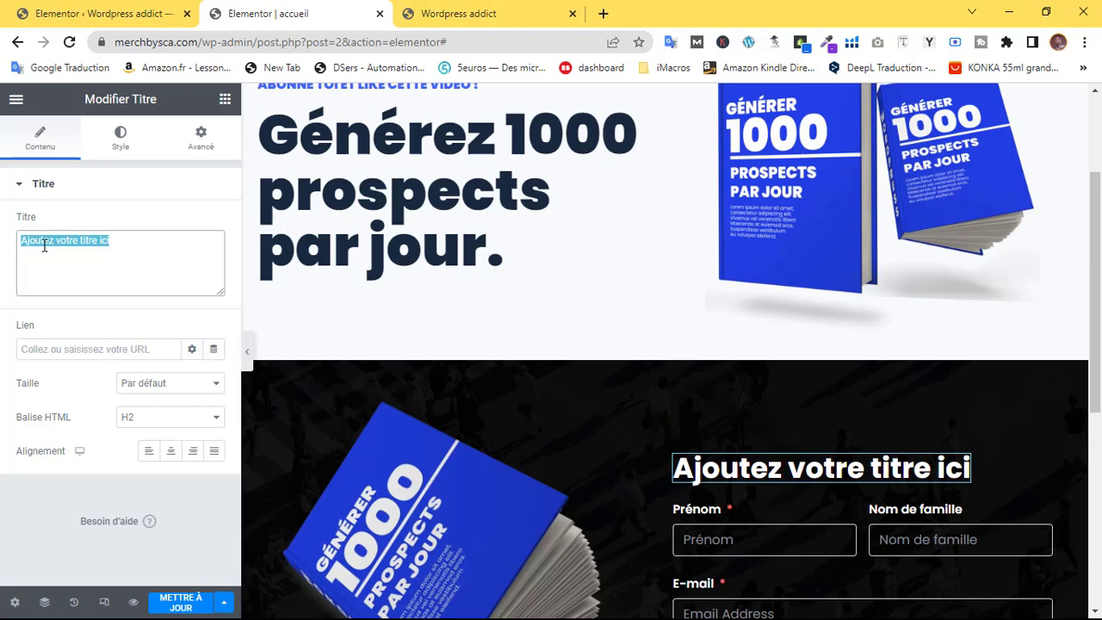
Retitle the form heading 'Télécharge gratuitement l'ebook d'une valeur de 60'
text(T)
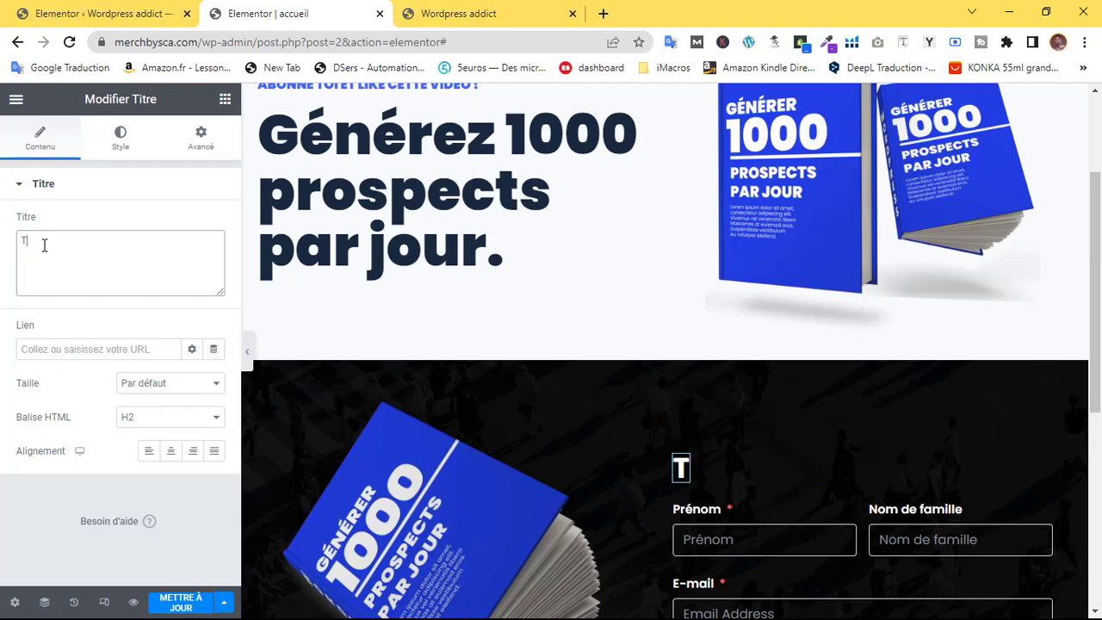
text(éléch)
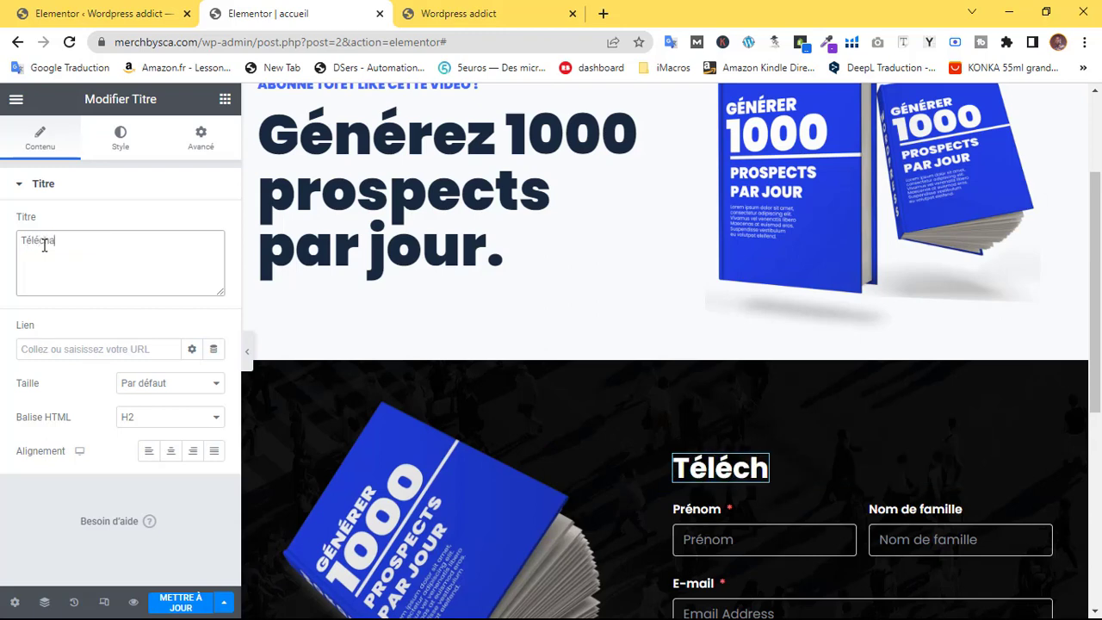
text(arge)
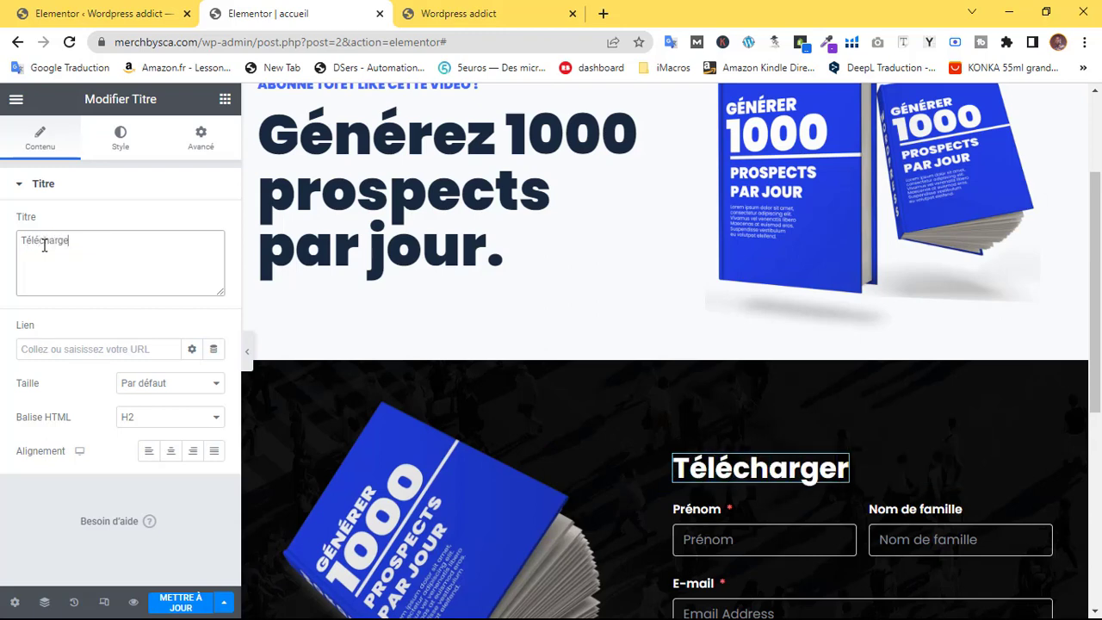
text( grat)
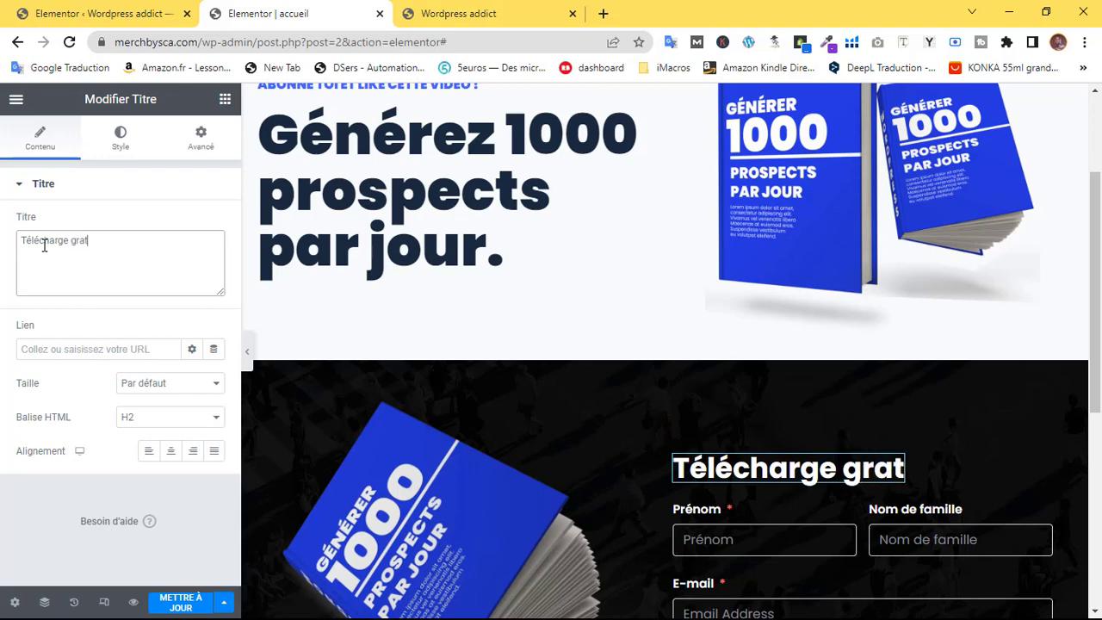
text(uitement)
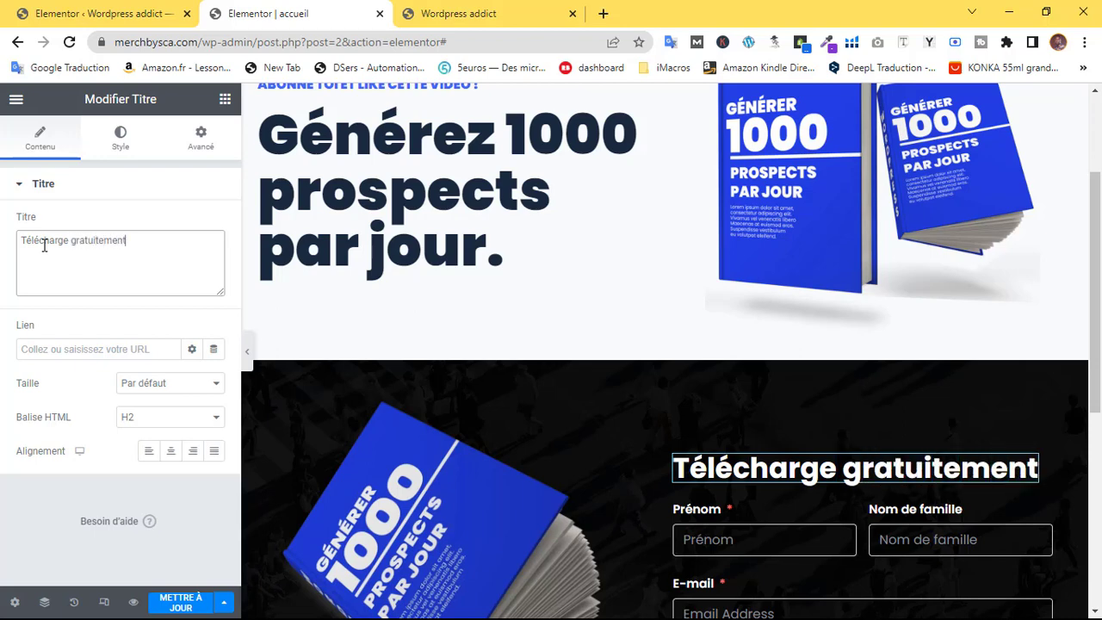
text( l'ebook)
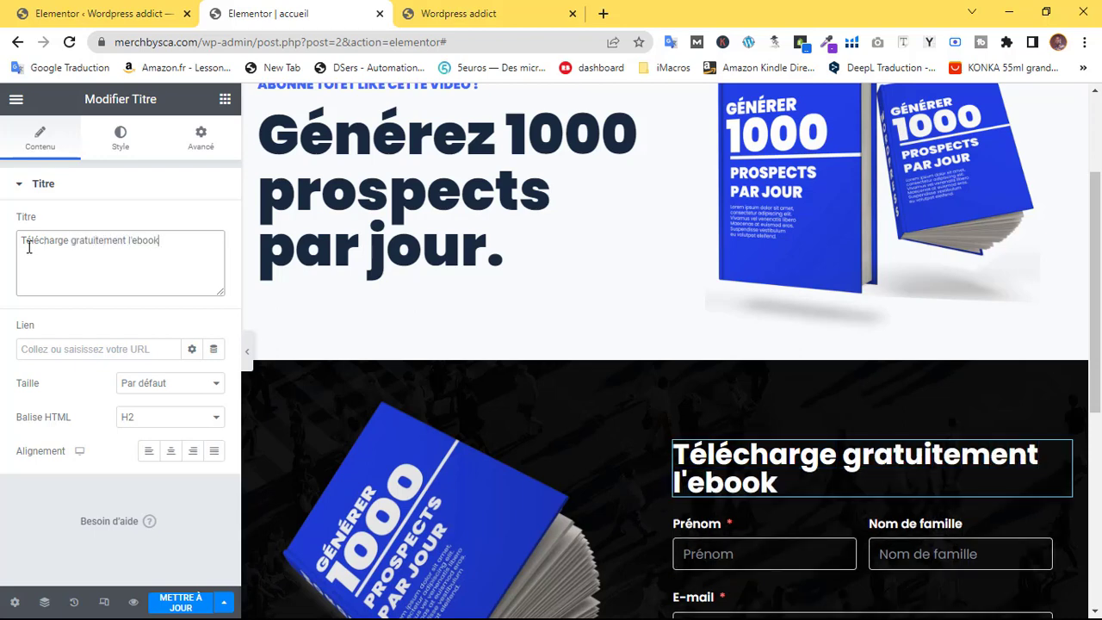
text( d'une valeur de 60)
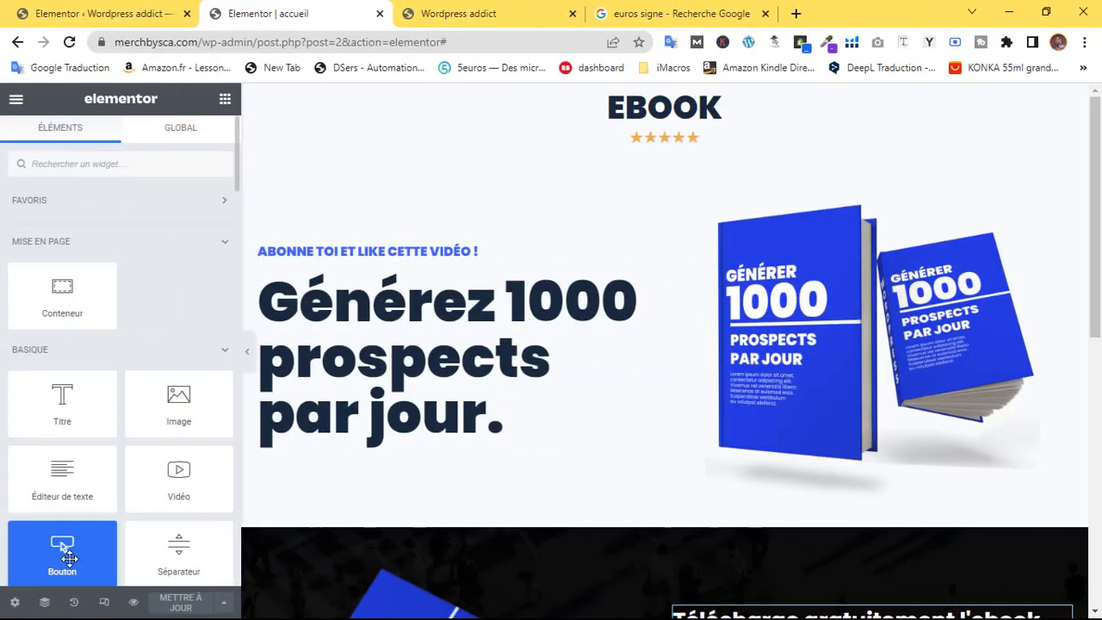
Add a Bouton widget beneath the hero headline
drag(62, 546, 457, 409)
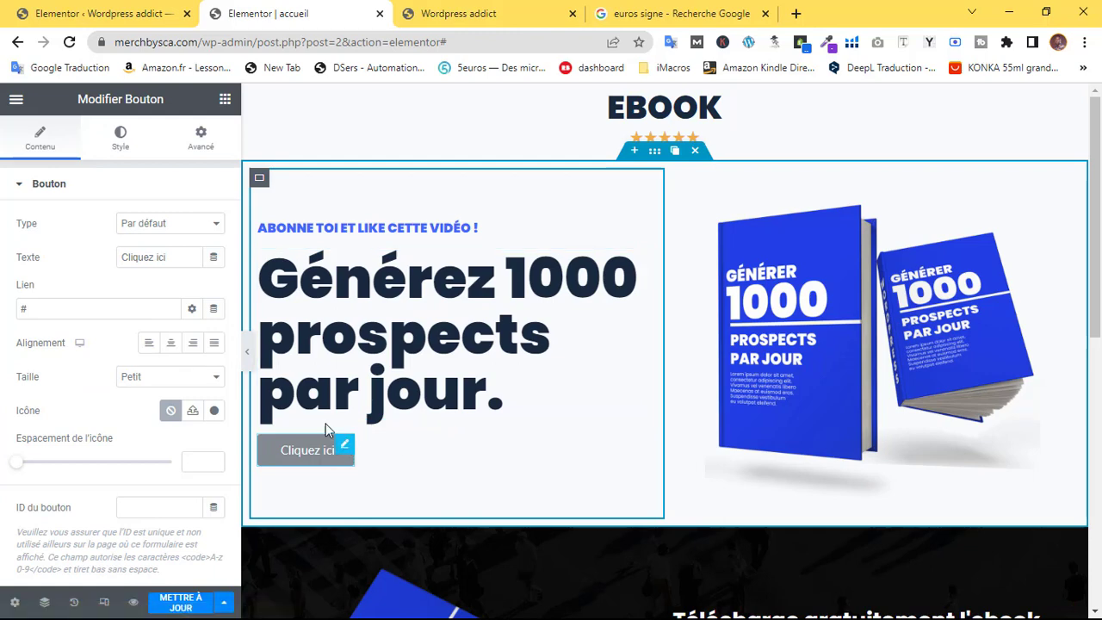
Make the hero button large with the label 'Je veux mon ebook'
scroll(117, 338, down, 2)
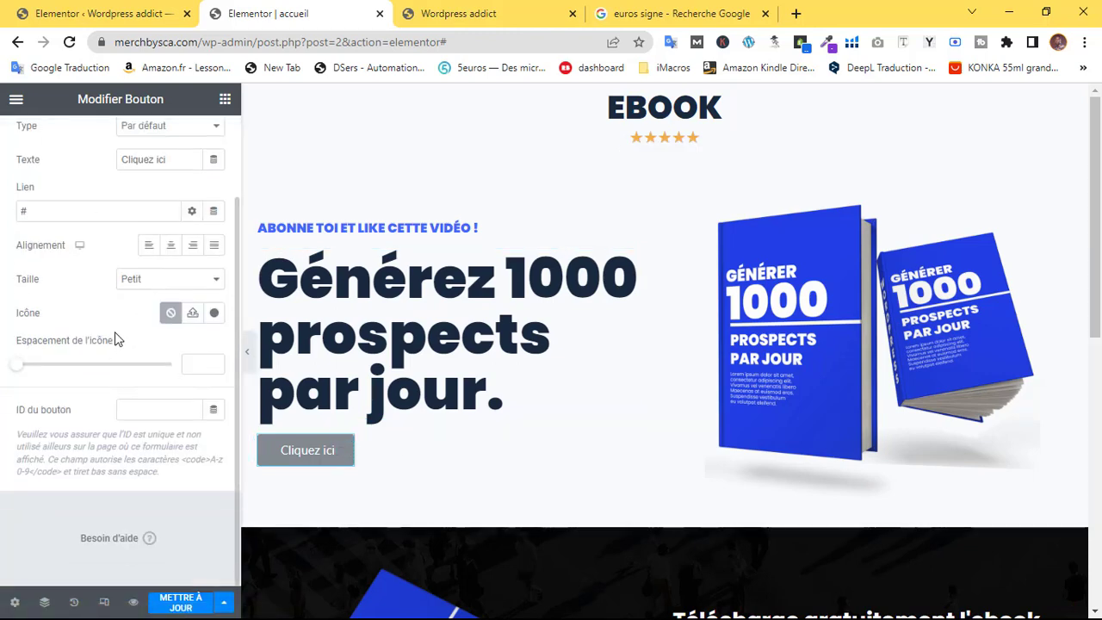
click(130, 277)
click(135, 333)
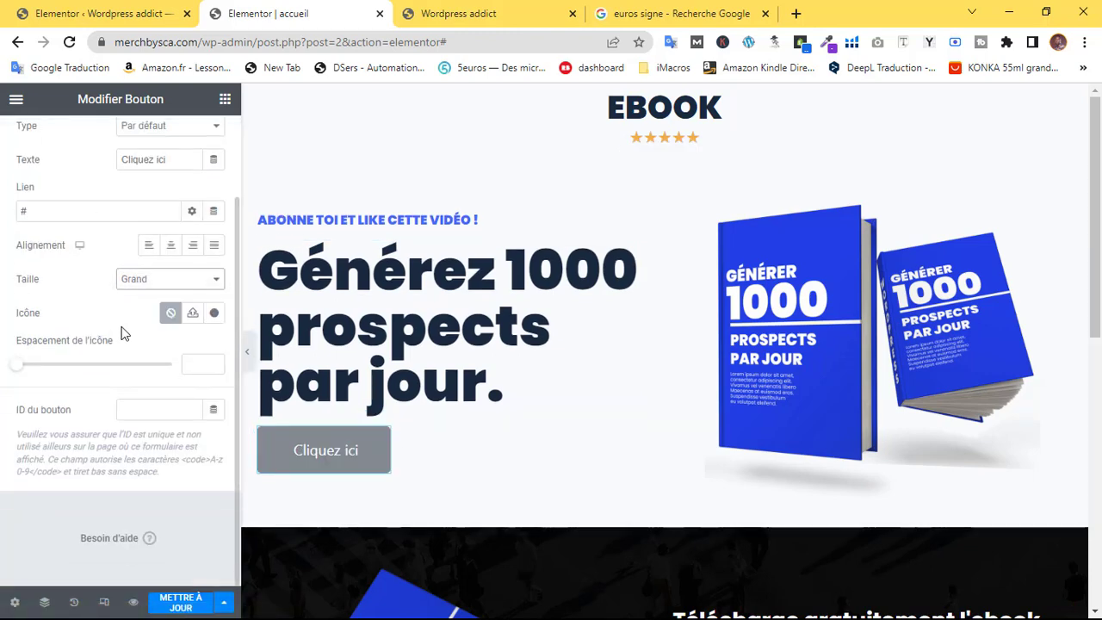
drag(168, 159, 9, 170)
text(Je v)
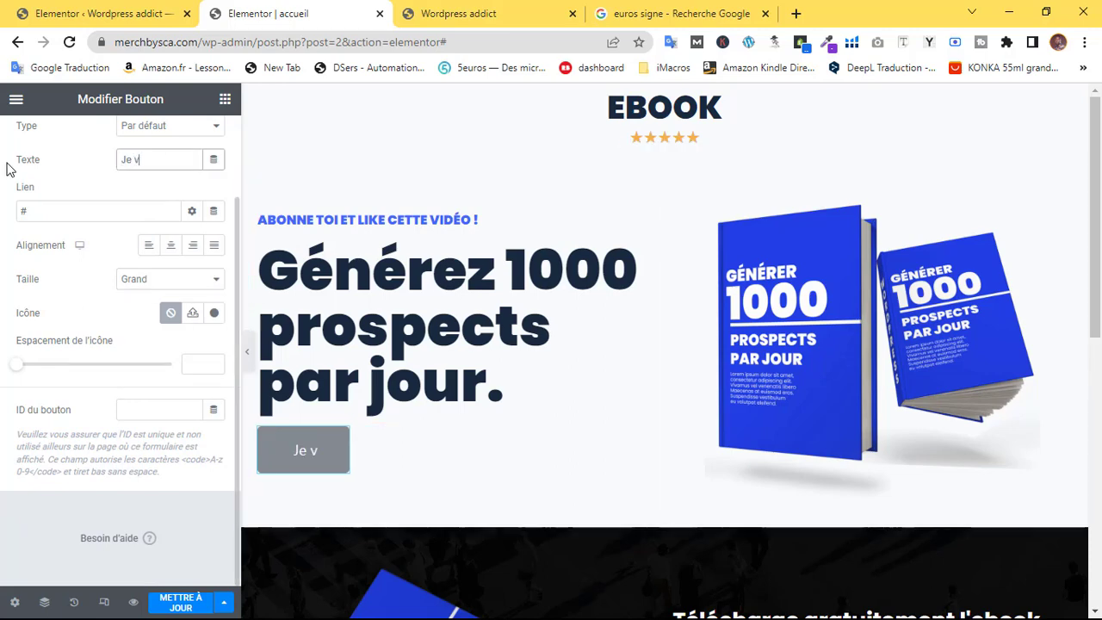
text(eux mon Eb)
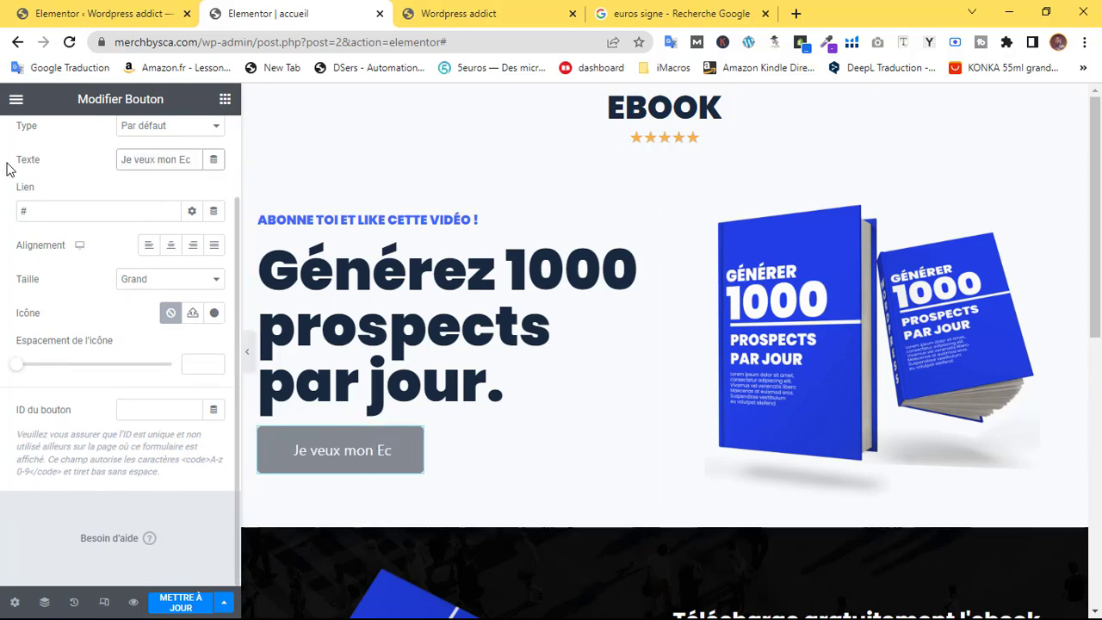
key(BackSpace)
key(BackSpace)
text(ebook)
scroll(158, 207, up, 2)
click(126, 144)
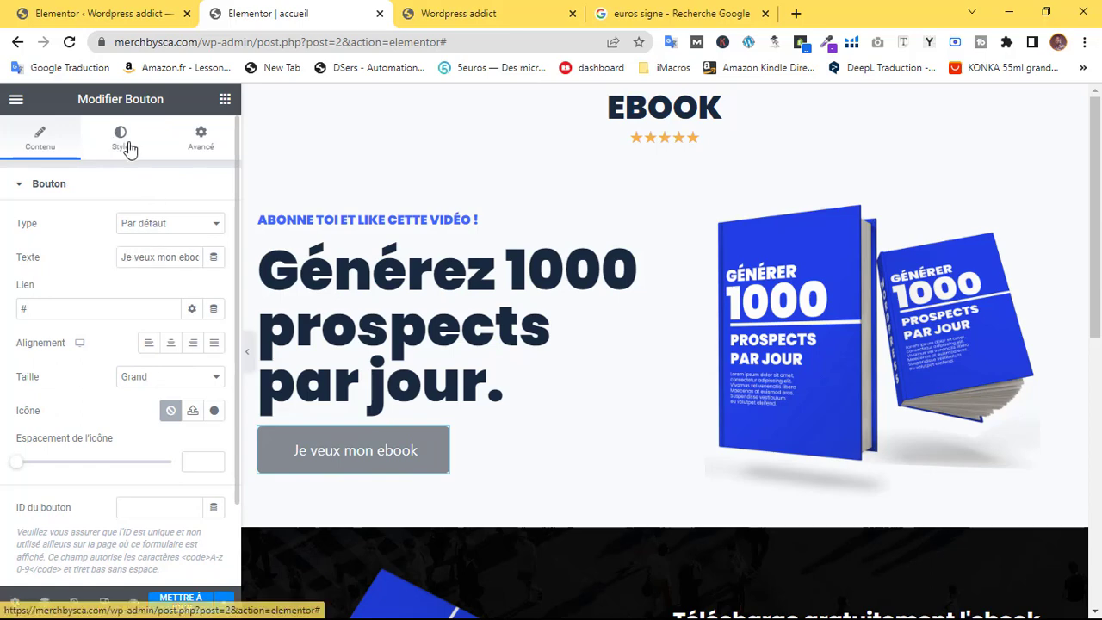
Set the button text to Poppins at weight 500, after trying 400 and 600
click(117, 148)
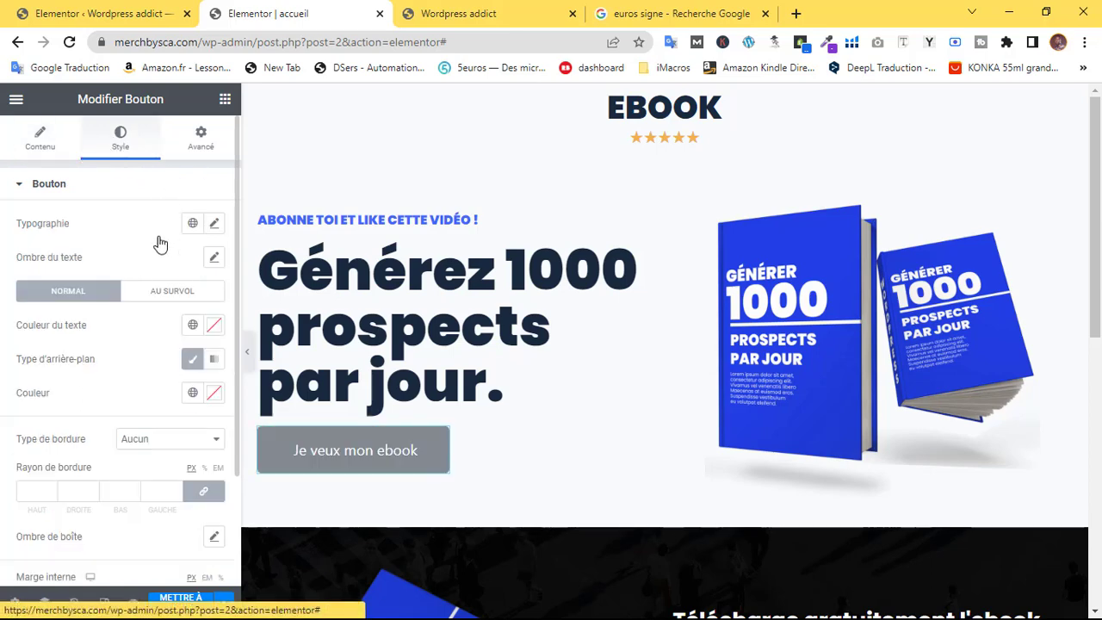
click(213, 224)
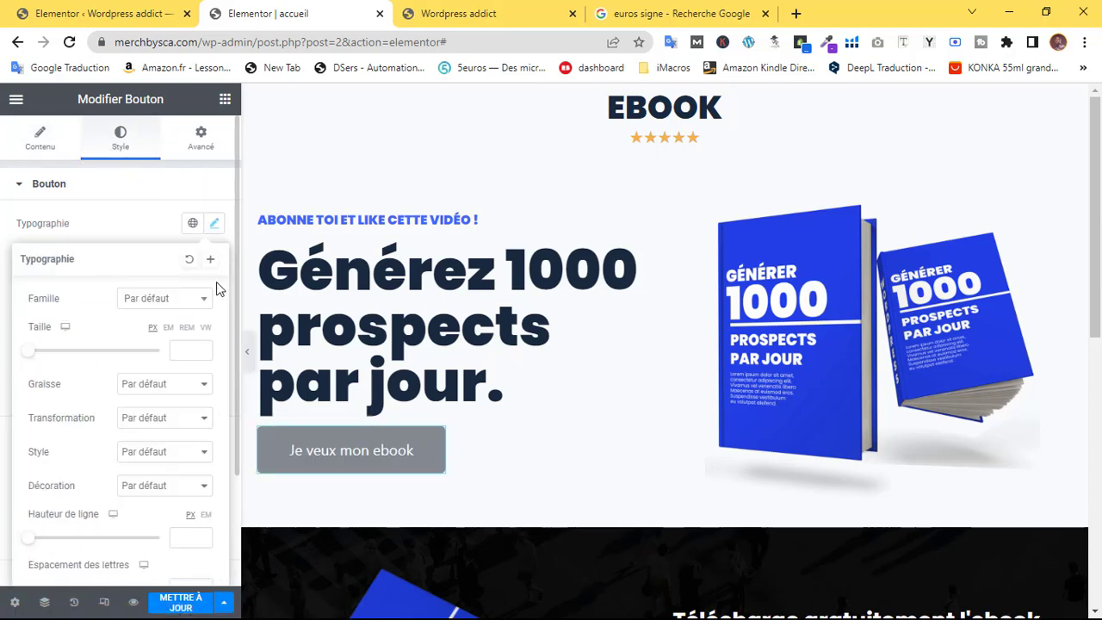
click(155, 299)
text(popp)
click(207, 364)
click(164, 384)
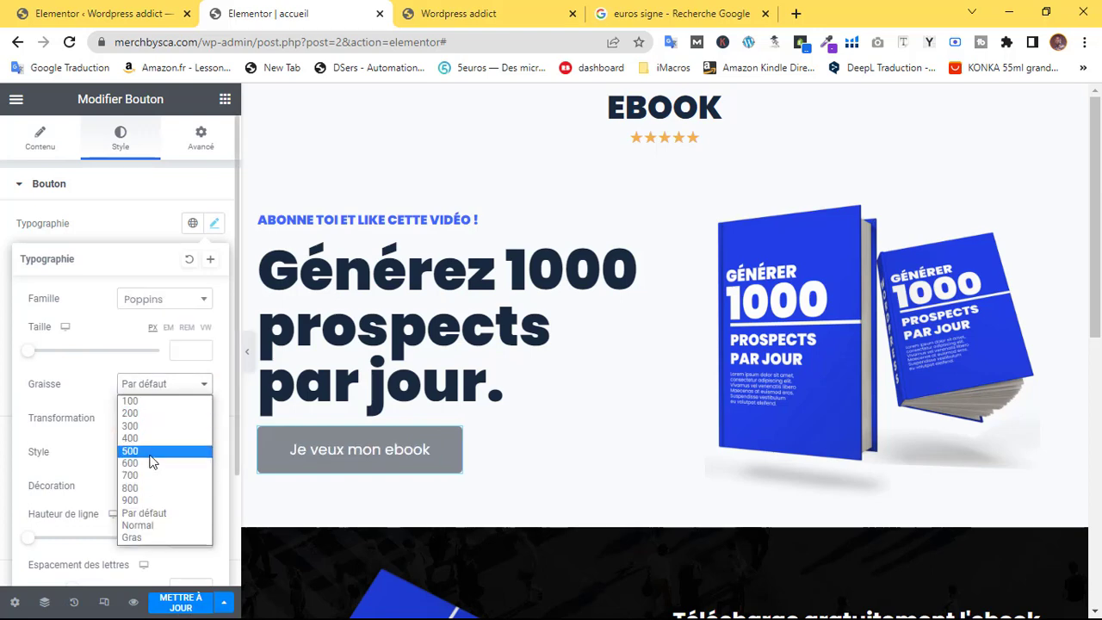
click(138, 439)
click(152, 388)
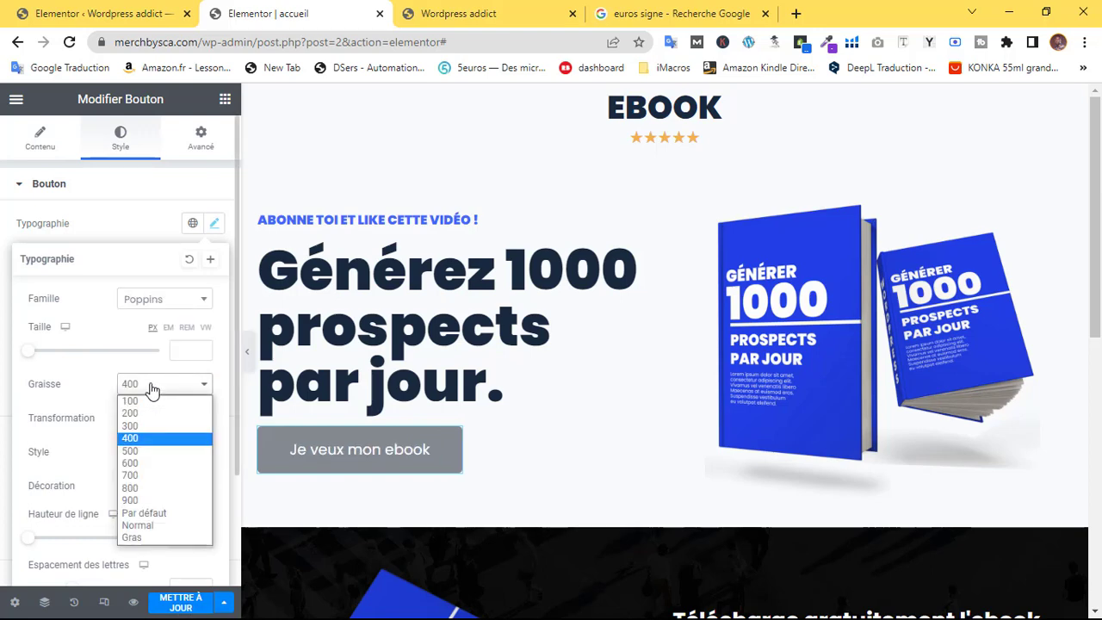
click(137, 464)
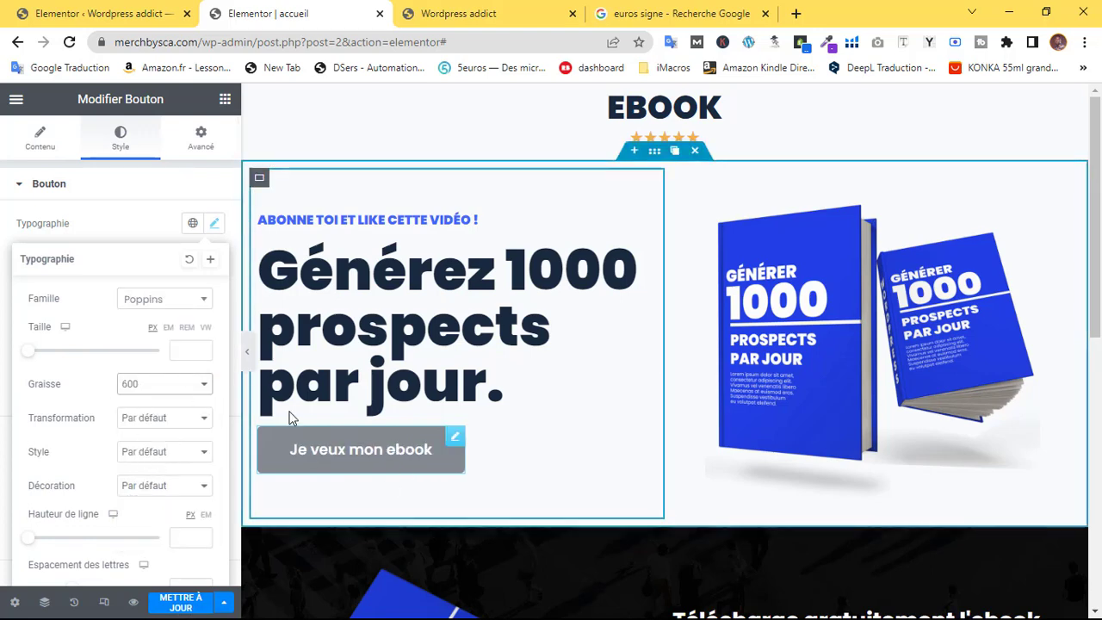
click(145, 385)
click(142, 451)
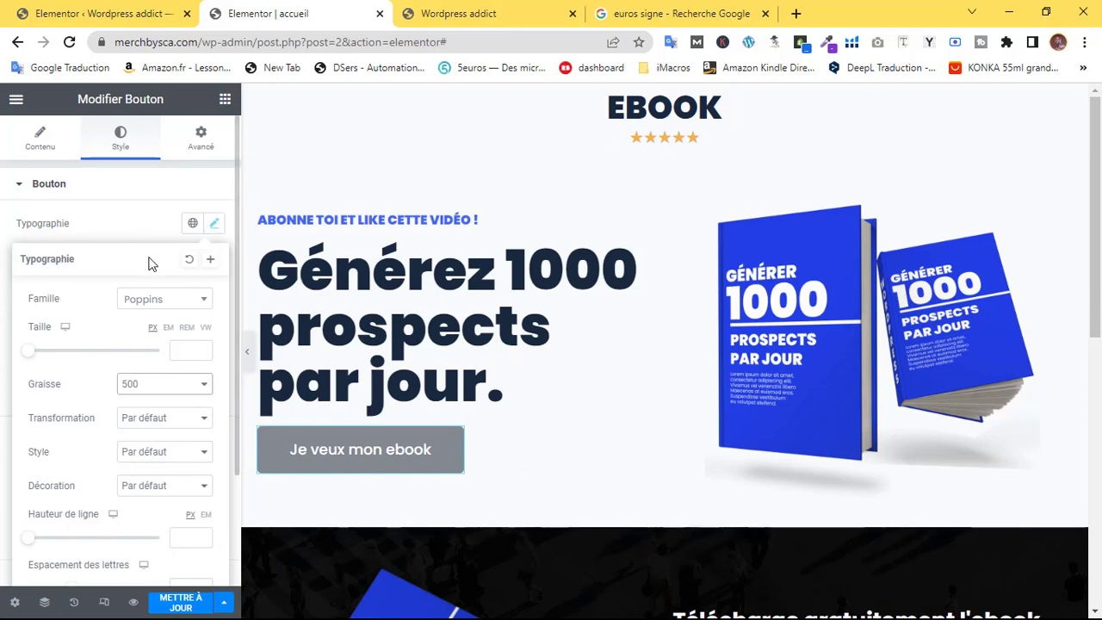
Try Majuscule and Capitaliser for the button's Transformation, then return it to Par défaut
click(148, 420)
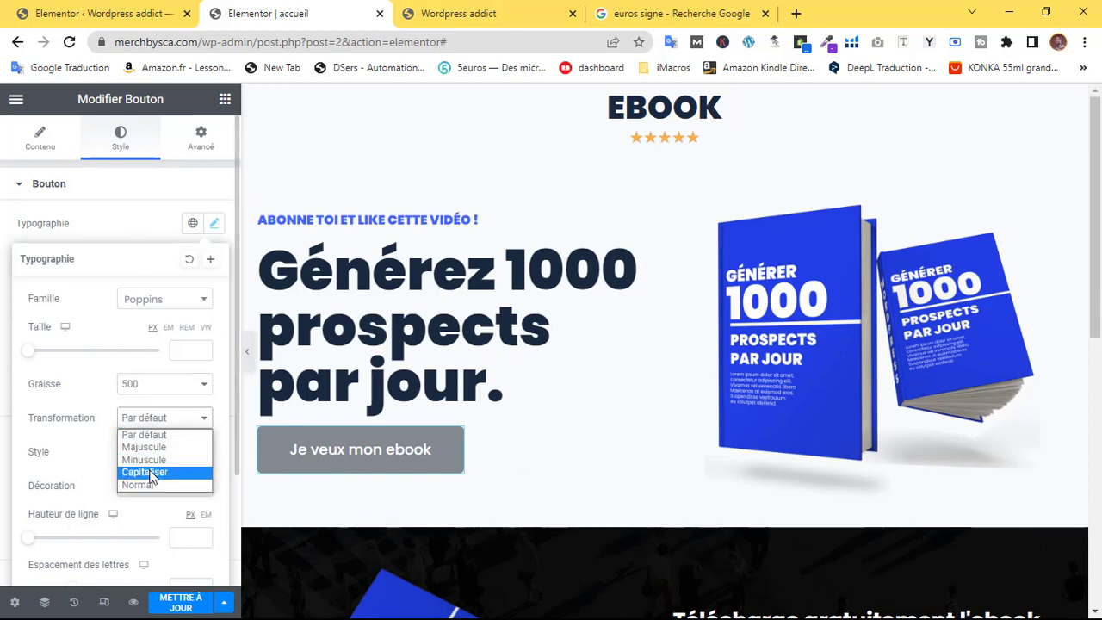
click(150, 449)
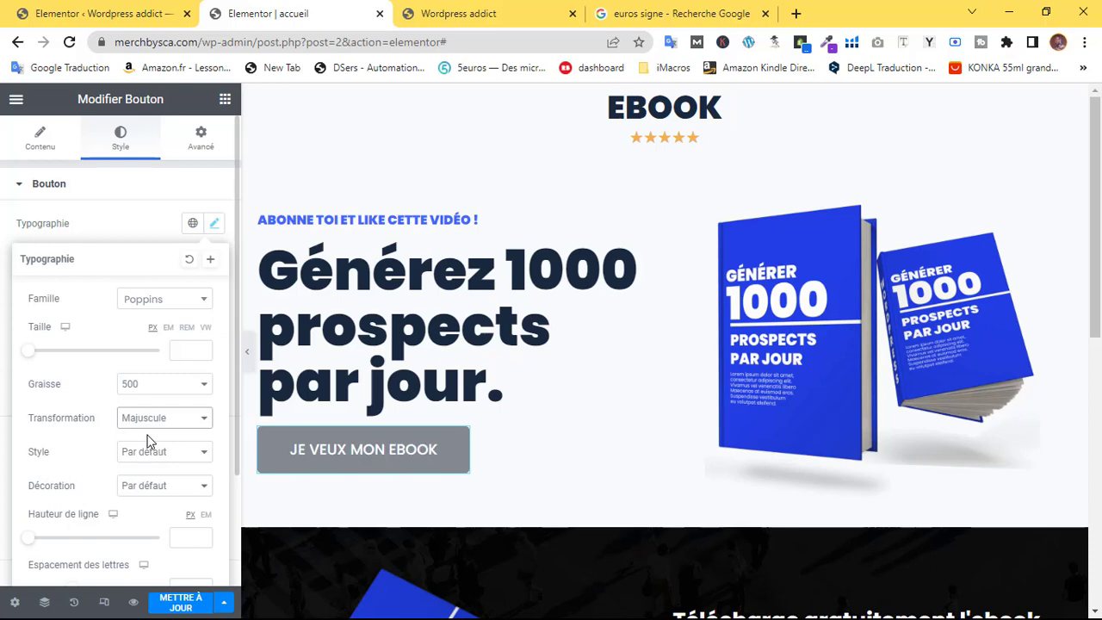
click(144, 420)
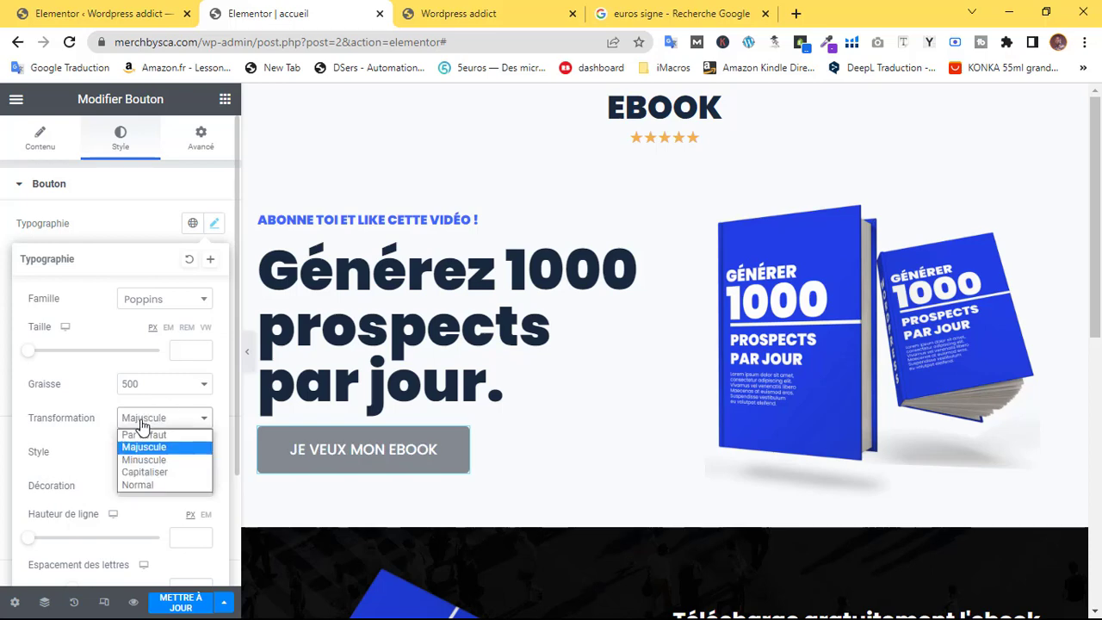
click(146, 474)
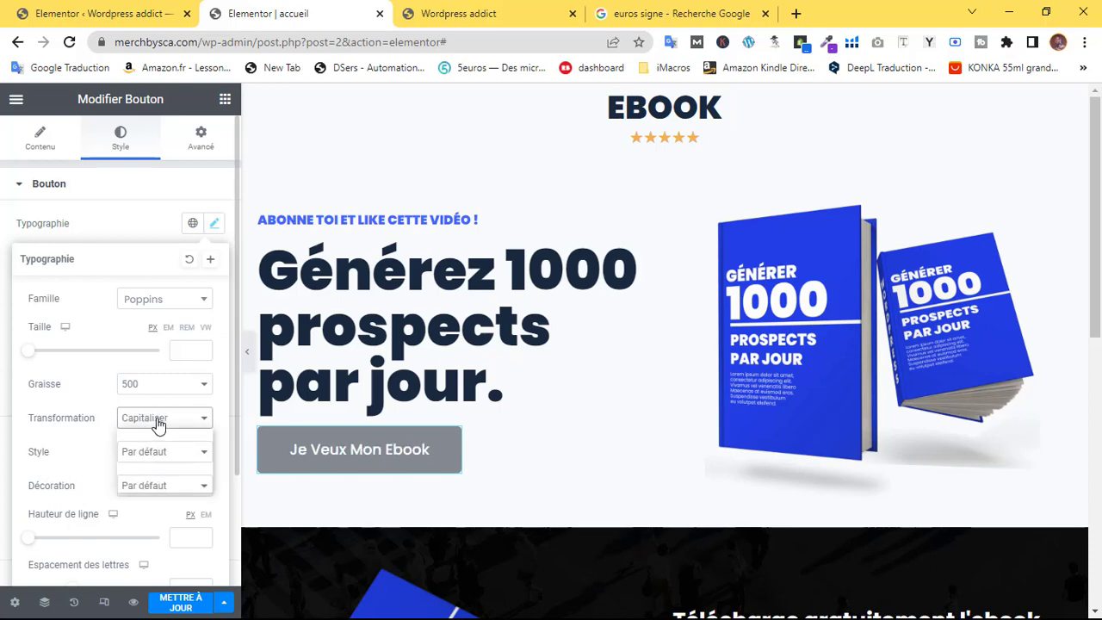
click(147, 419)
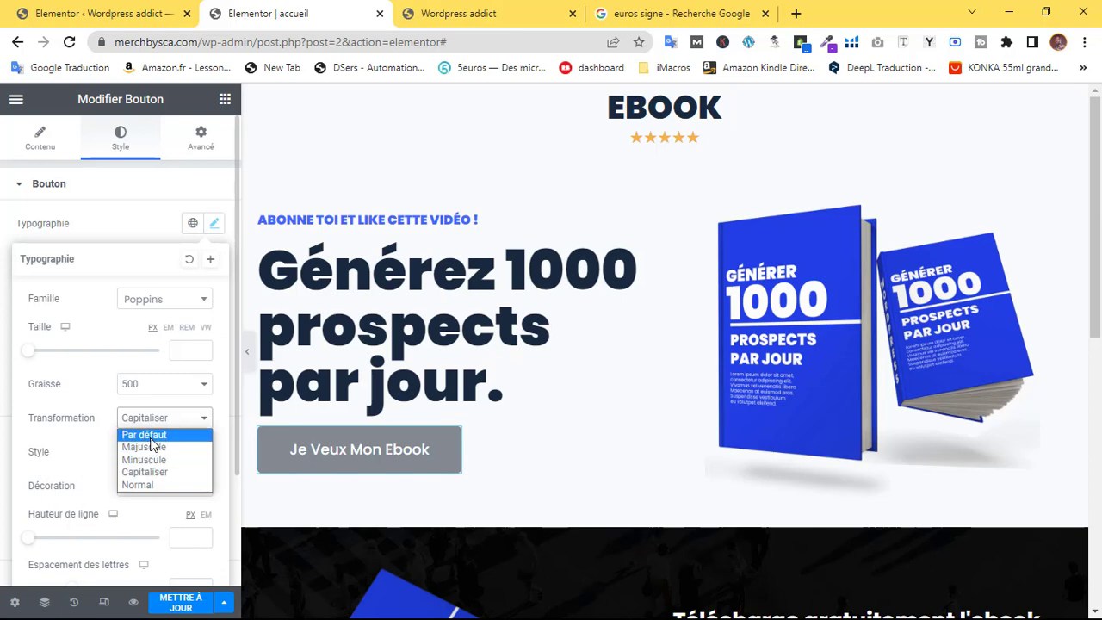
click(148, 434)
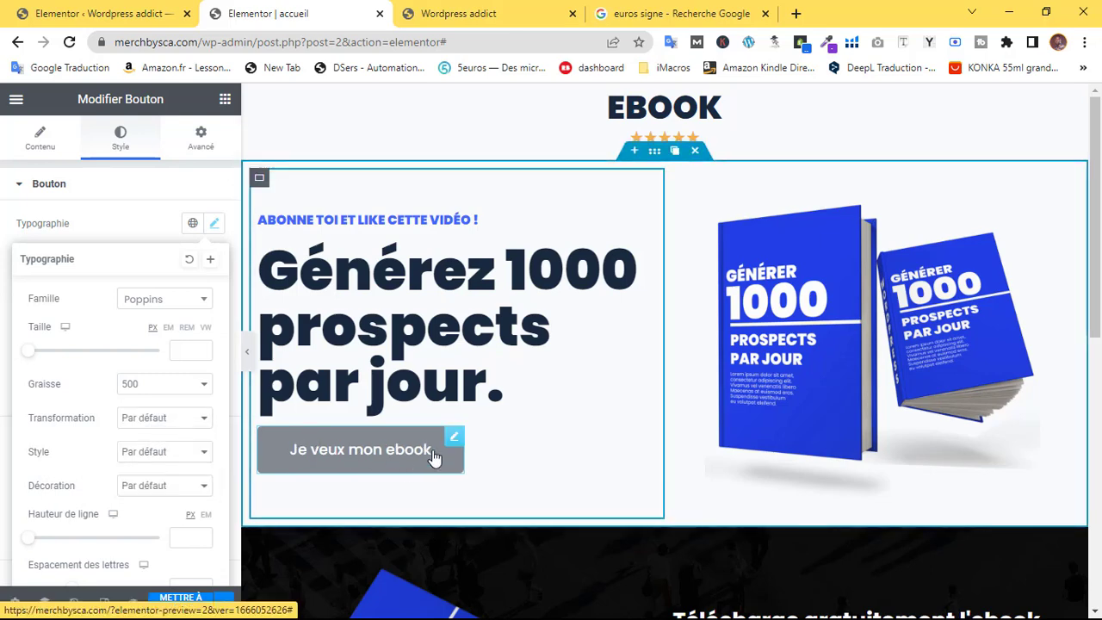
Copy the #1929D6 background colour from the form's submit button style
click(142, 224)
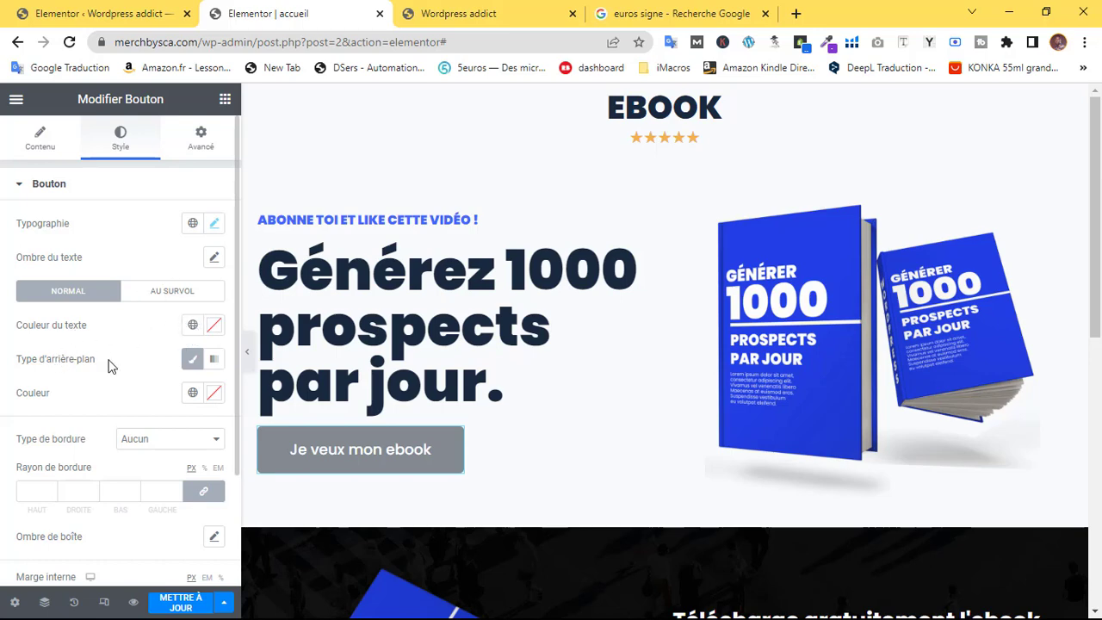
scroll(625, 435, down, 5)
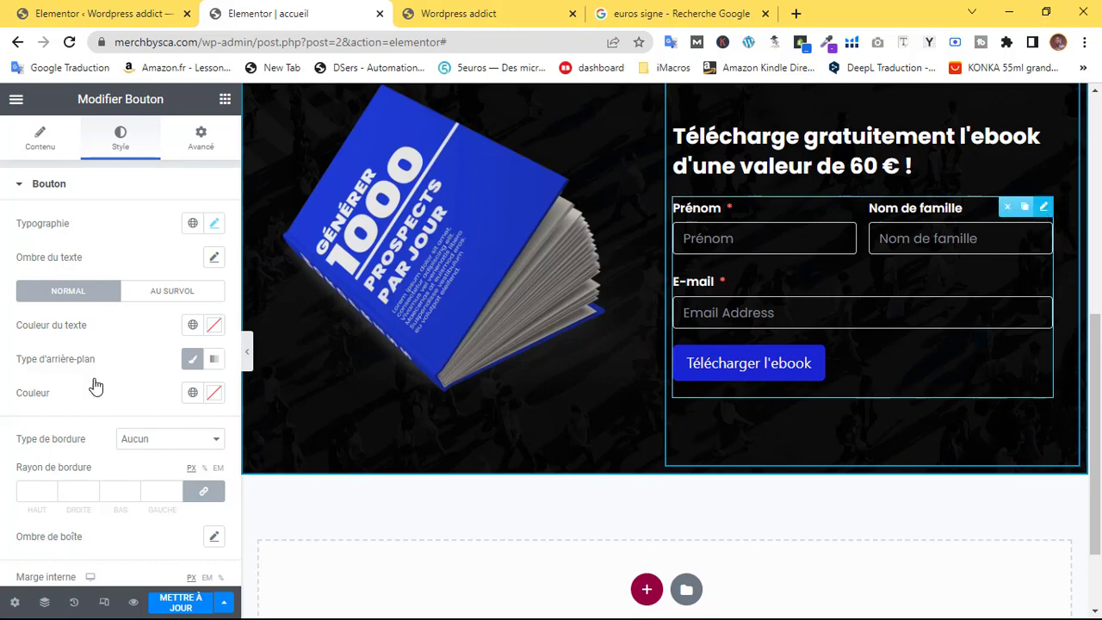
click(124, 149)
click(75, 197)
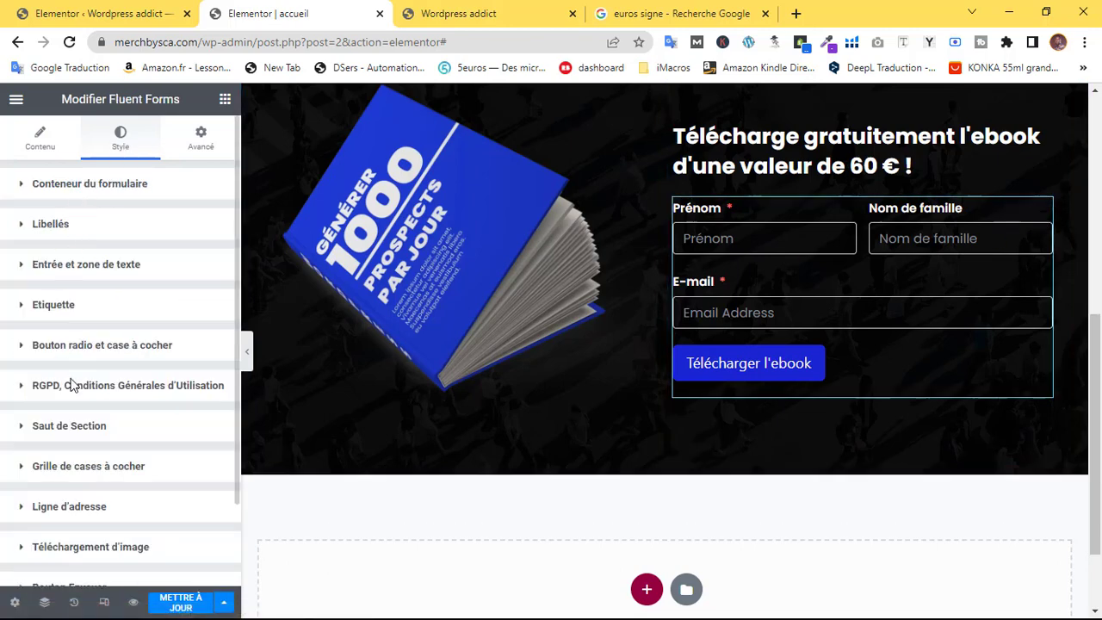
scroll(72, 384, down, 2)
click(57, 489)
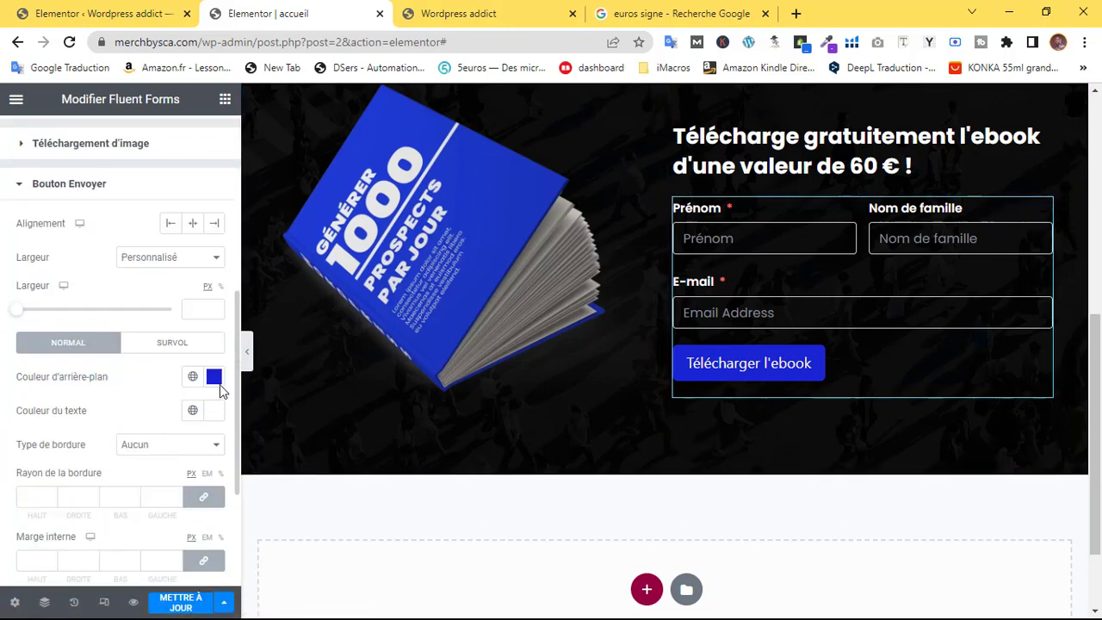
click(214, 379)
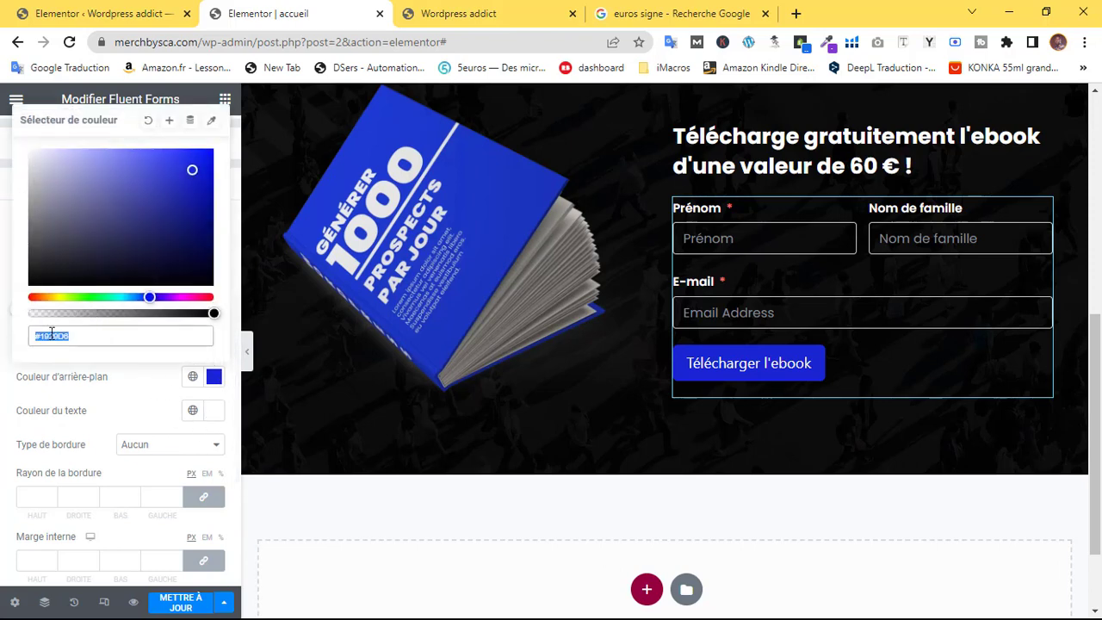
scroll(457, 361, up, 5)
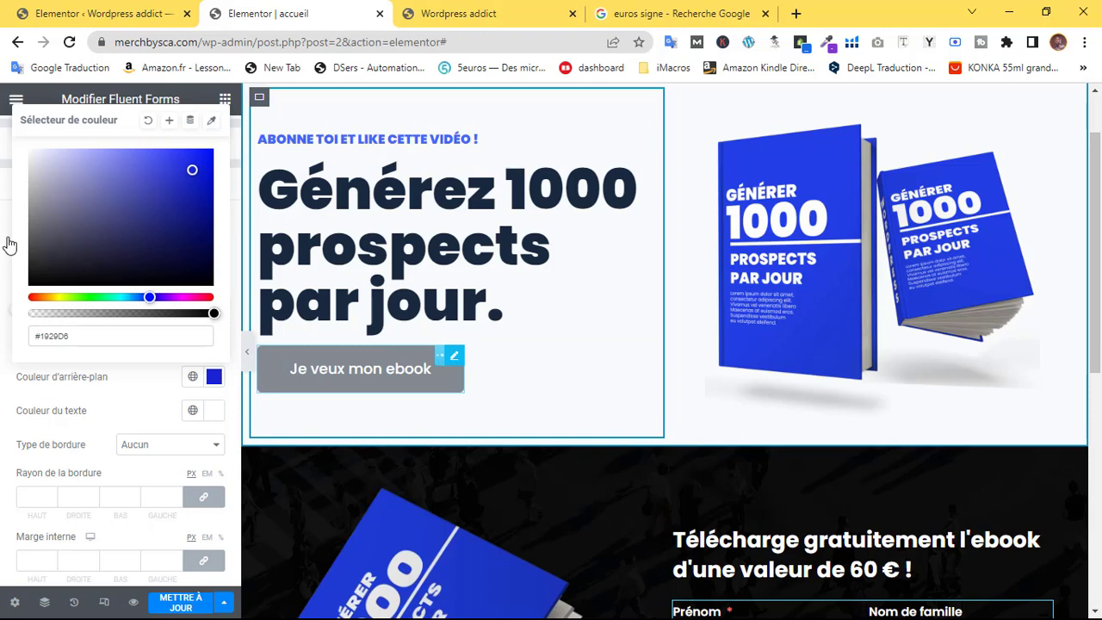
Paste #1929D6 as the hero 'Je veux mon ebook' button background and save the page
click(44, 140)
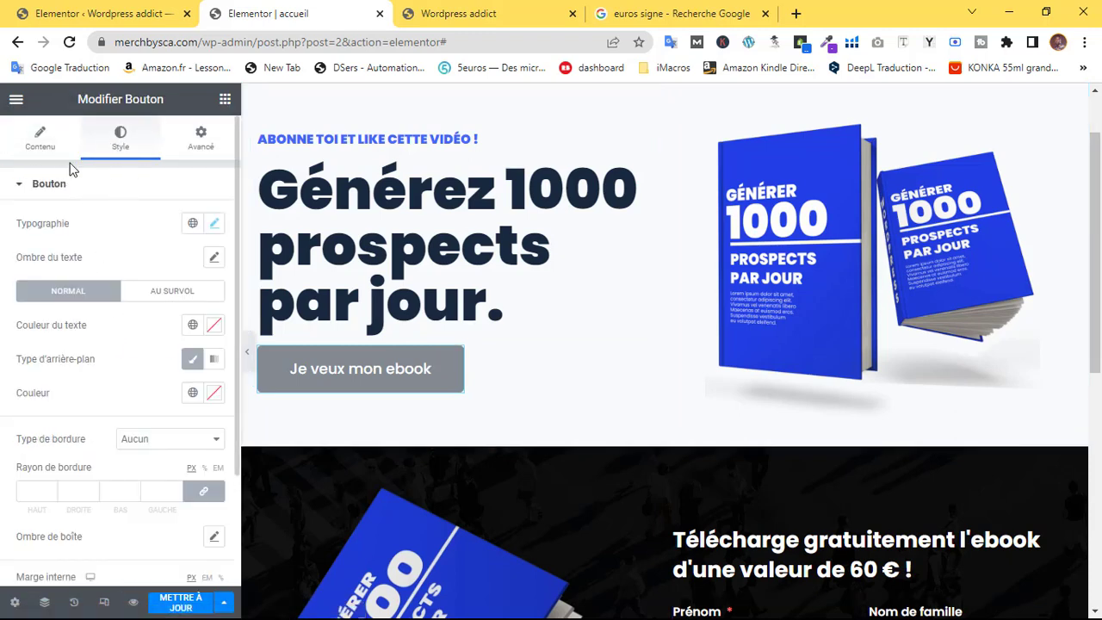
click(213, 395)
key(ctrl+v)
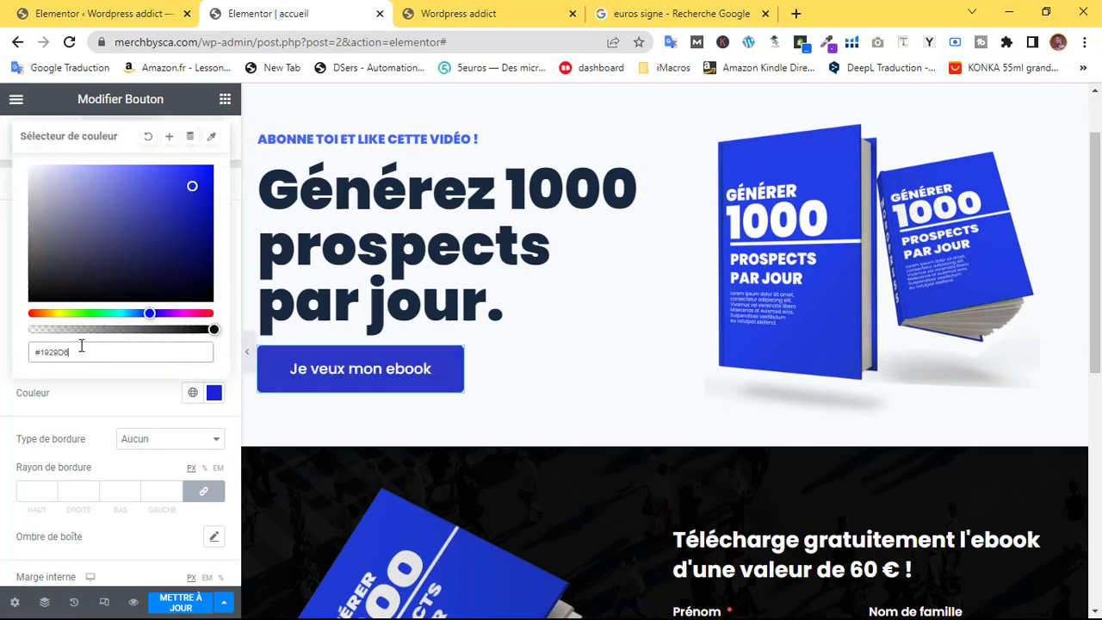
click(124, 406)
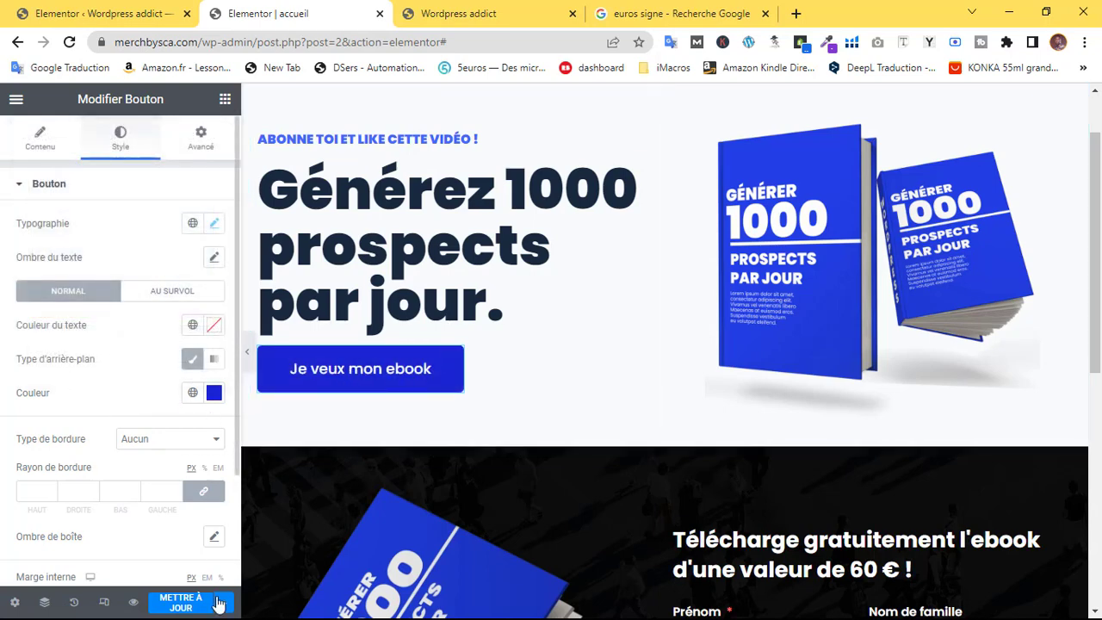
click(177, 601)
Preview the page full-width, then restore the editor panel
click(247, 355)
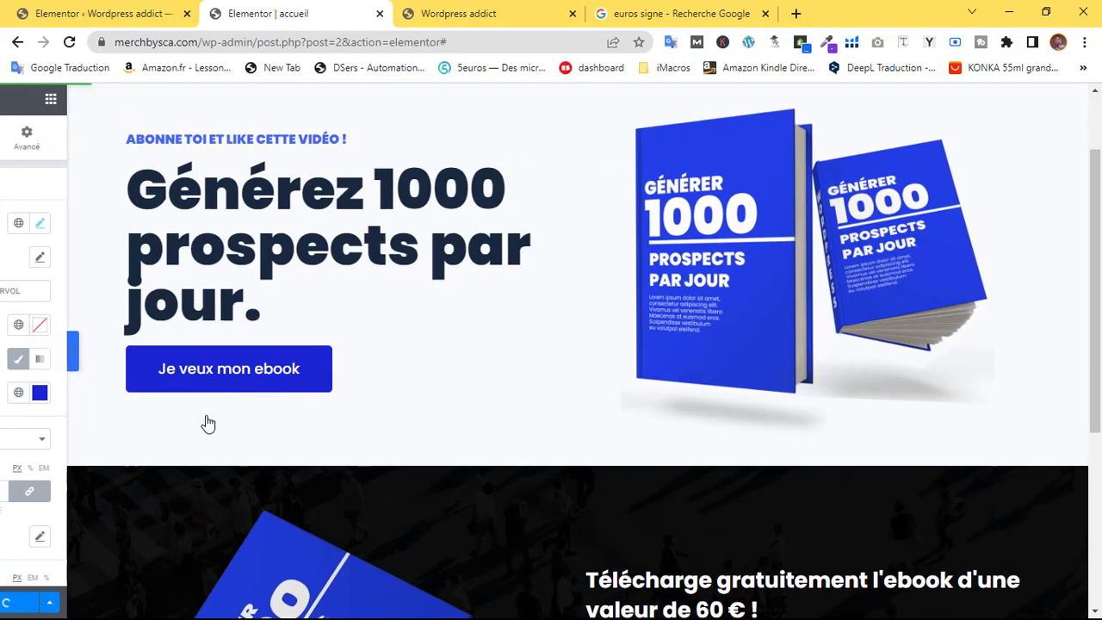
scroll(209, 423, down, 4)
scroll(397, 421, up, 2)
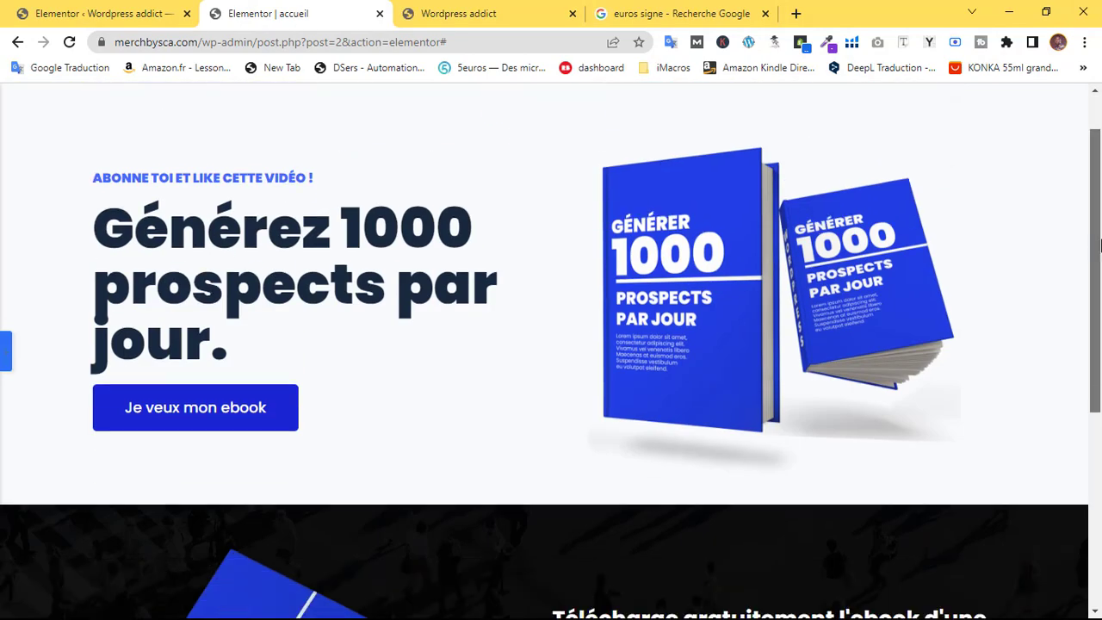
scroll(397, 421, down, 4)
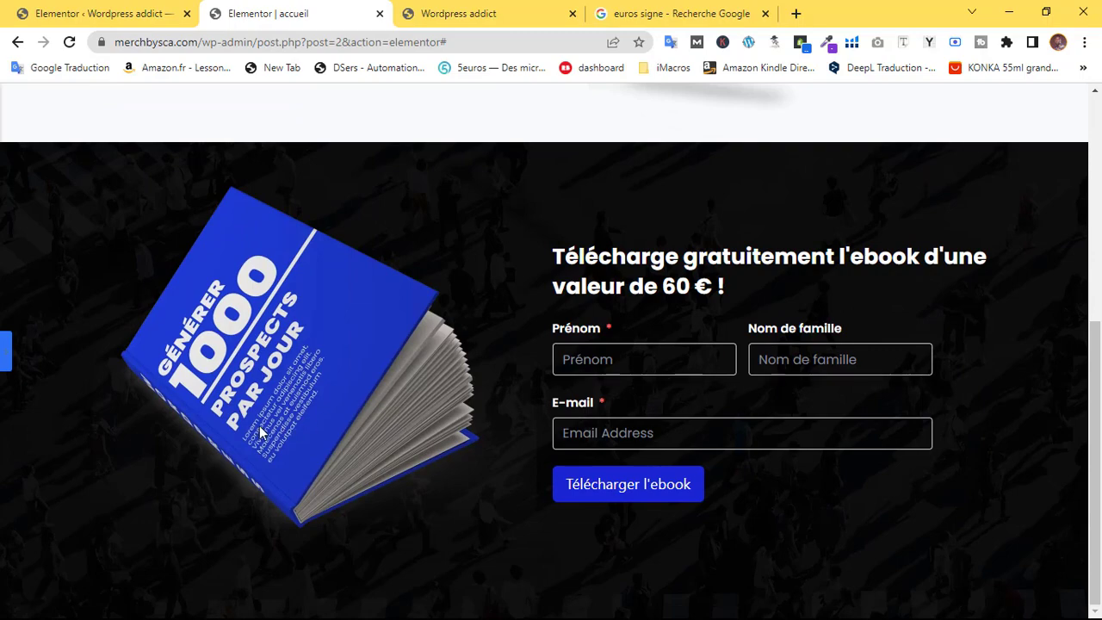
scroll(413, 379, up, 3)
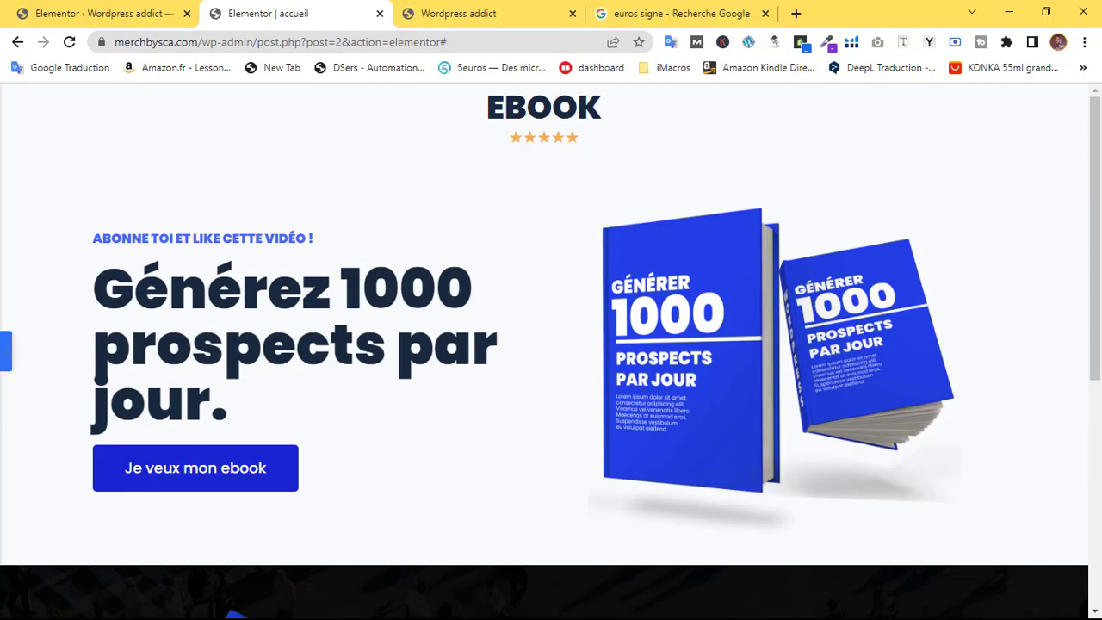
scroll(376, 414, down, 3)
click(4, 355)
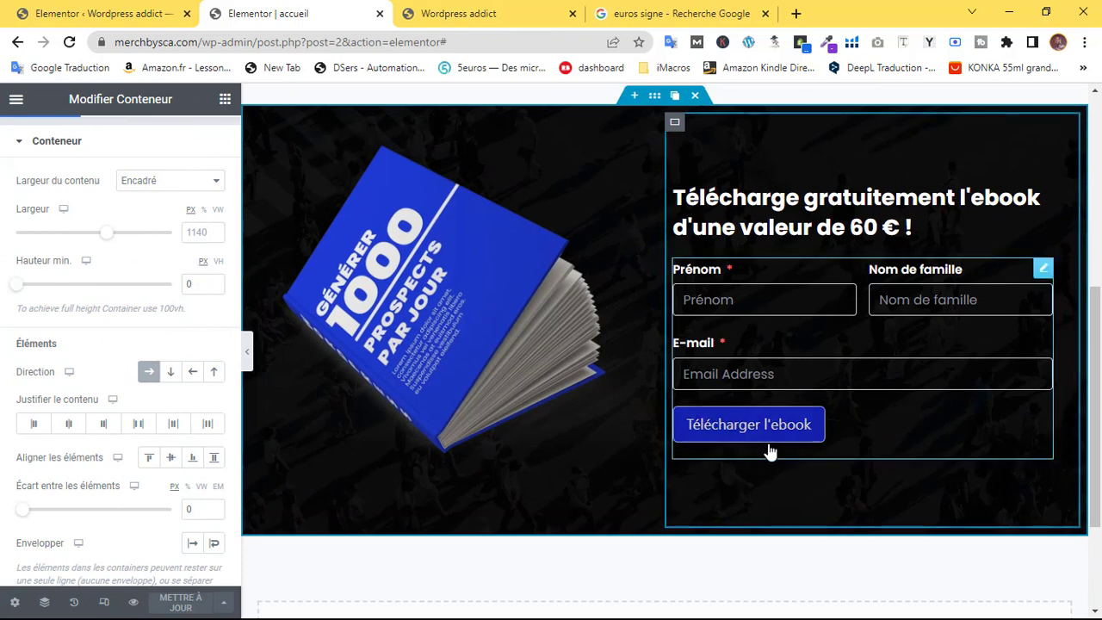
scroll(135, 188, up, 1)
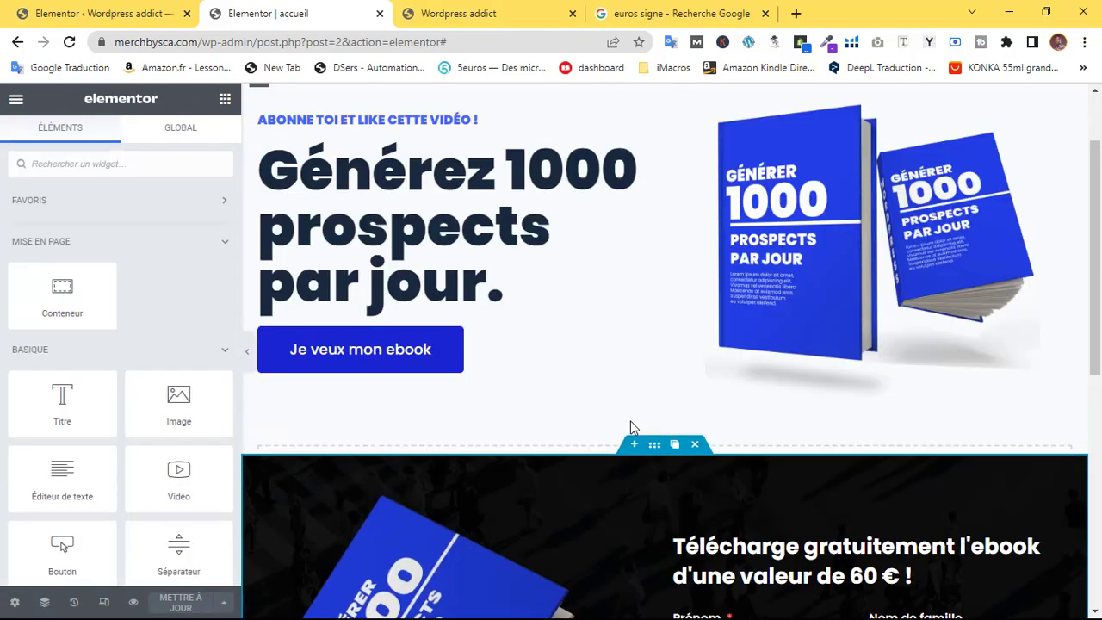
Add a container below the hero and drop a Témoignage widget into it
click(635, 445)
click(648, 501)
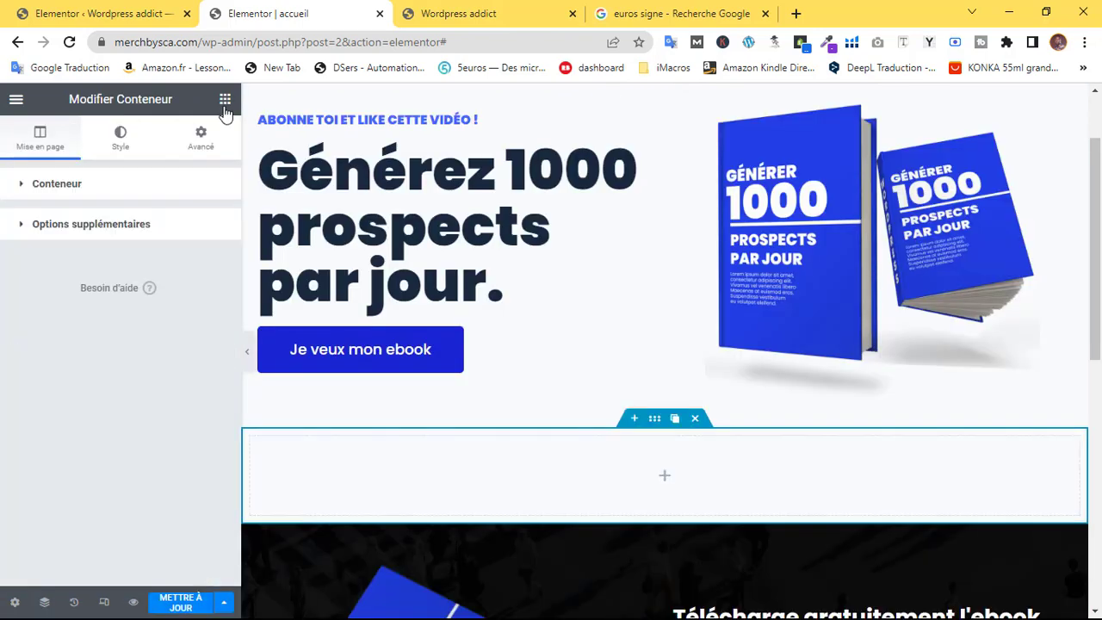
click(223, 104)
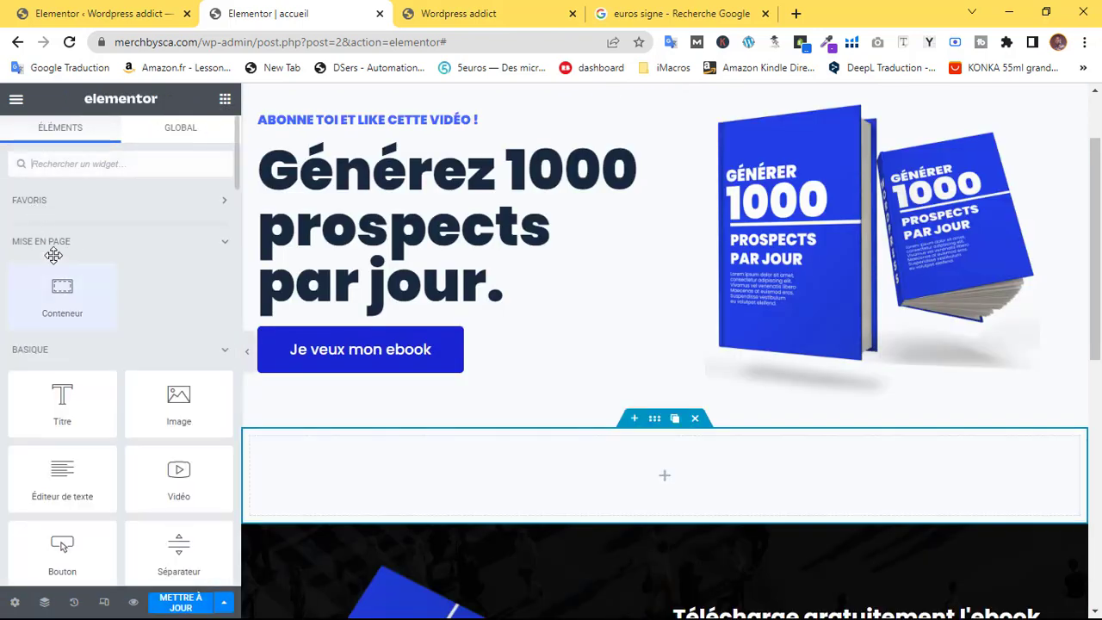
text(tes)
drag(165, 224, 659, 443)
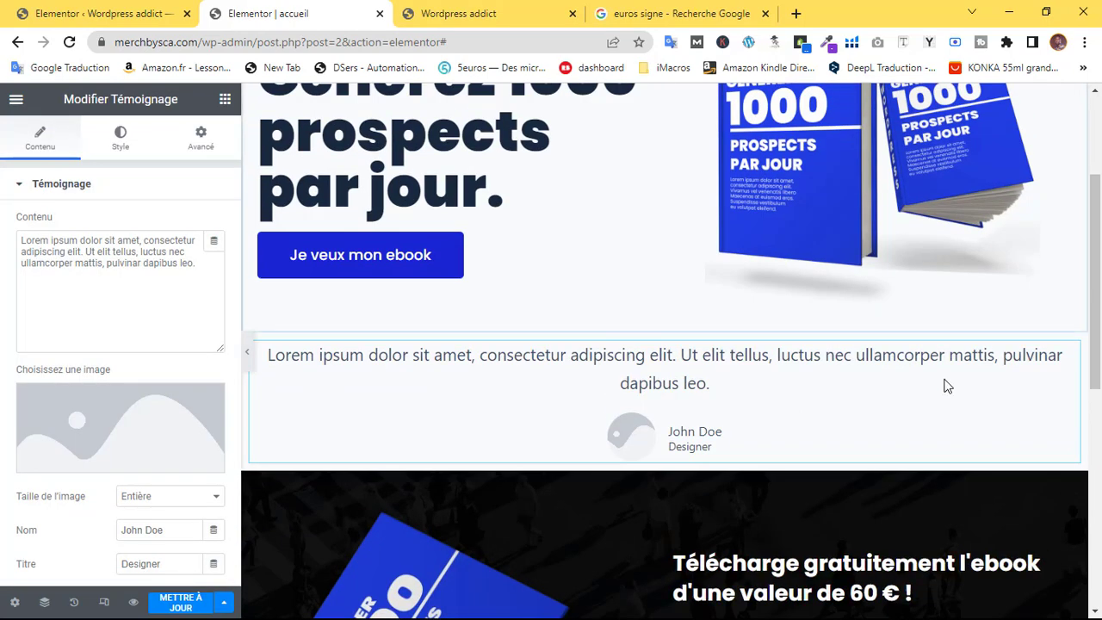
Review the Témoignage content settings and select its placeholder text
click(75, 198)
click(69, 199)
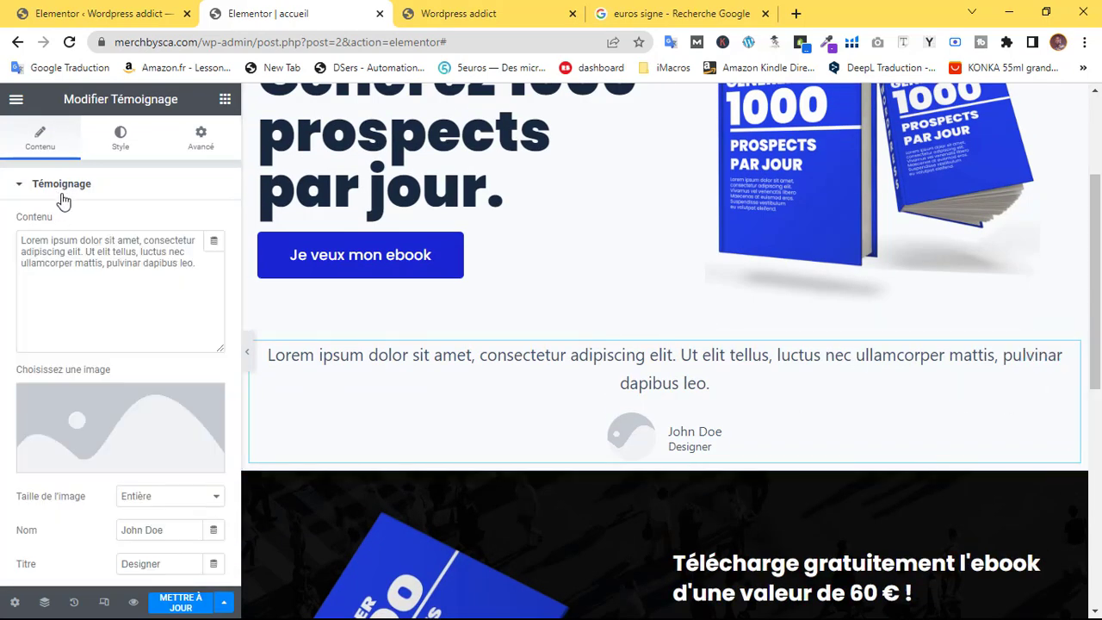
scroll(100, 362, down, 2)
scroll(100, 361, down, 1)
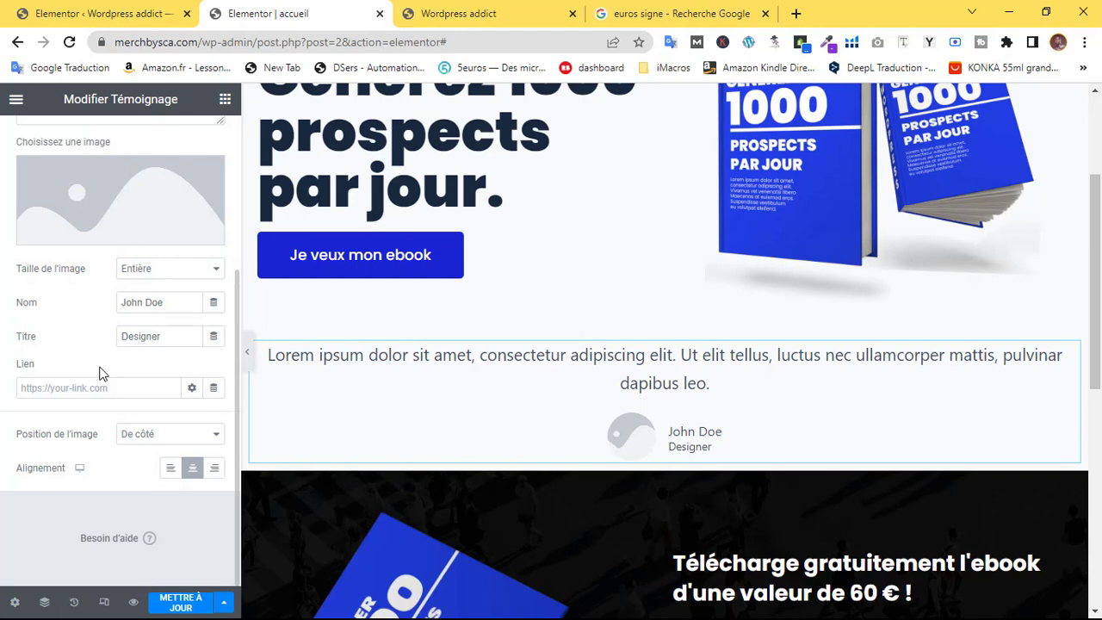
scroll(100, 373, up, 3)
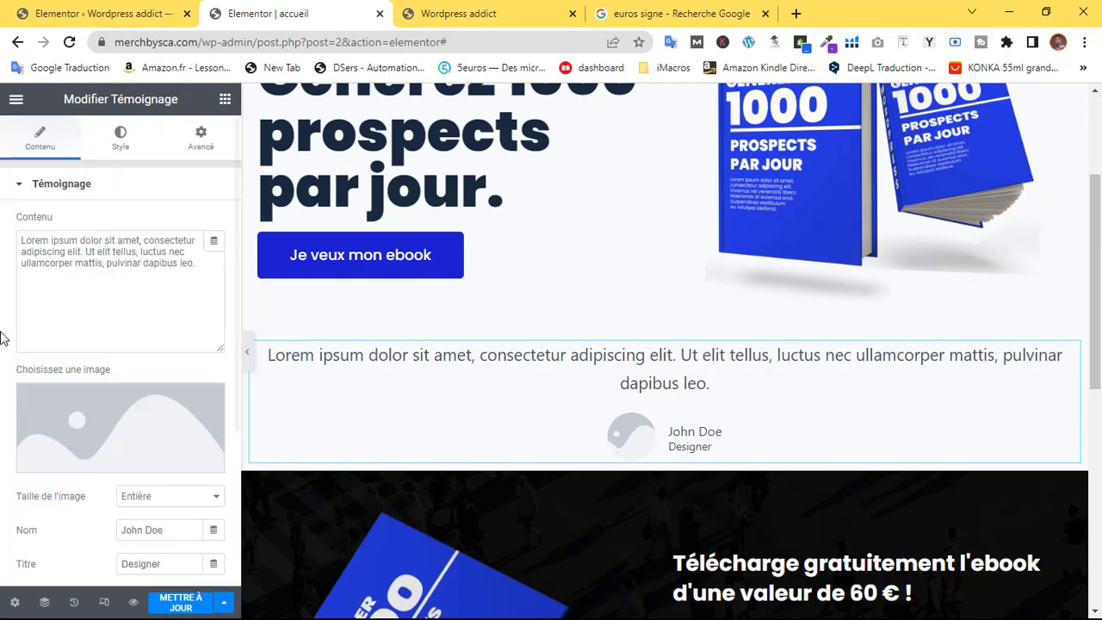
triple_click(29, 248)
Import four Unsplash 'portrait' photos via Instant Images and insert the woman's portrait
click(104, 422)
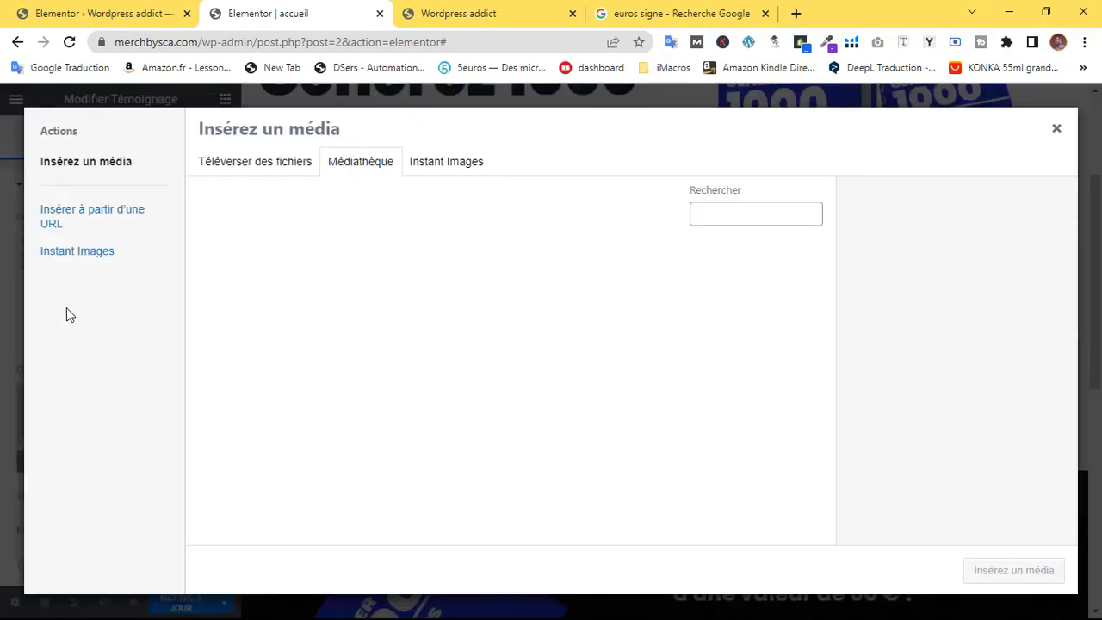
click(443, 162)
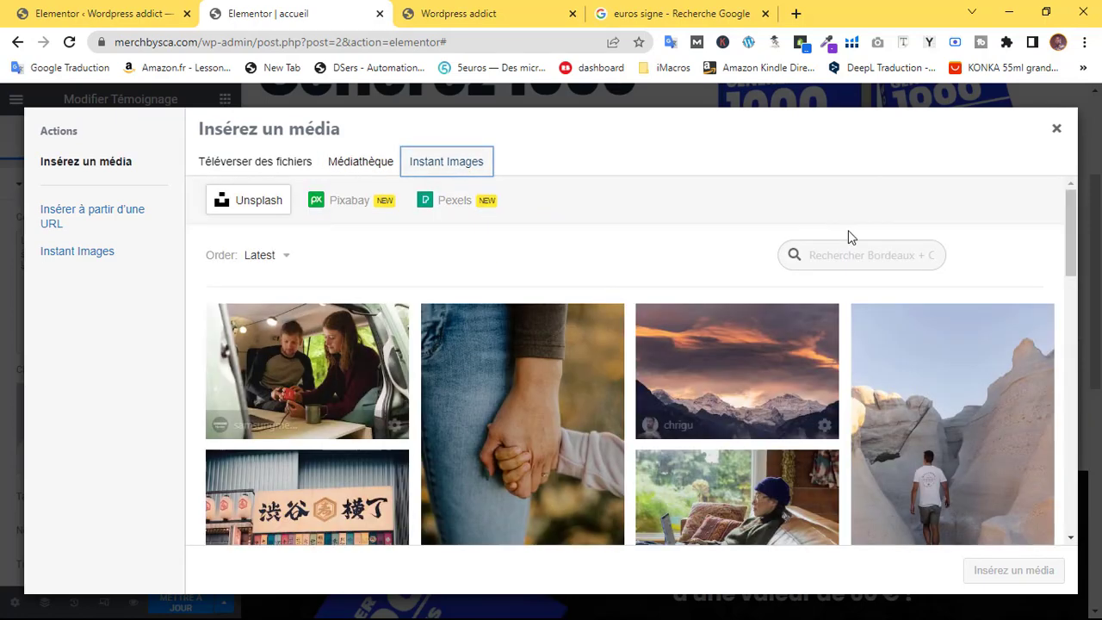
click(863, 258)
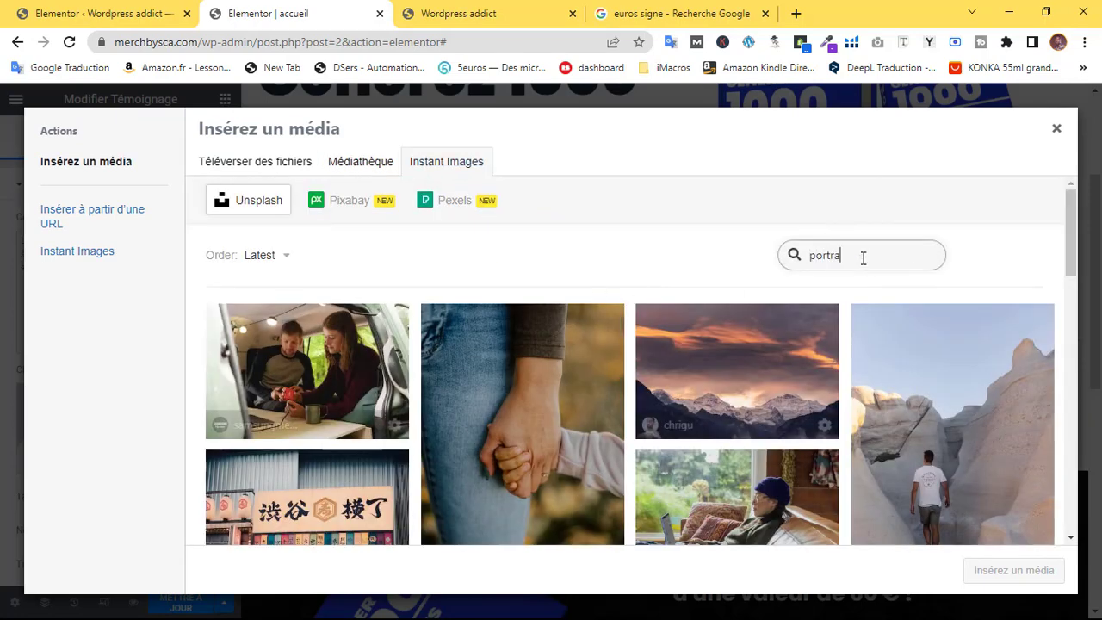
key(Return)
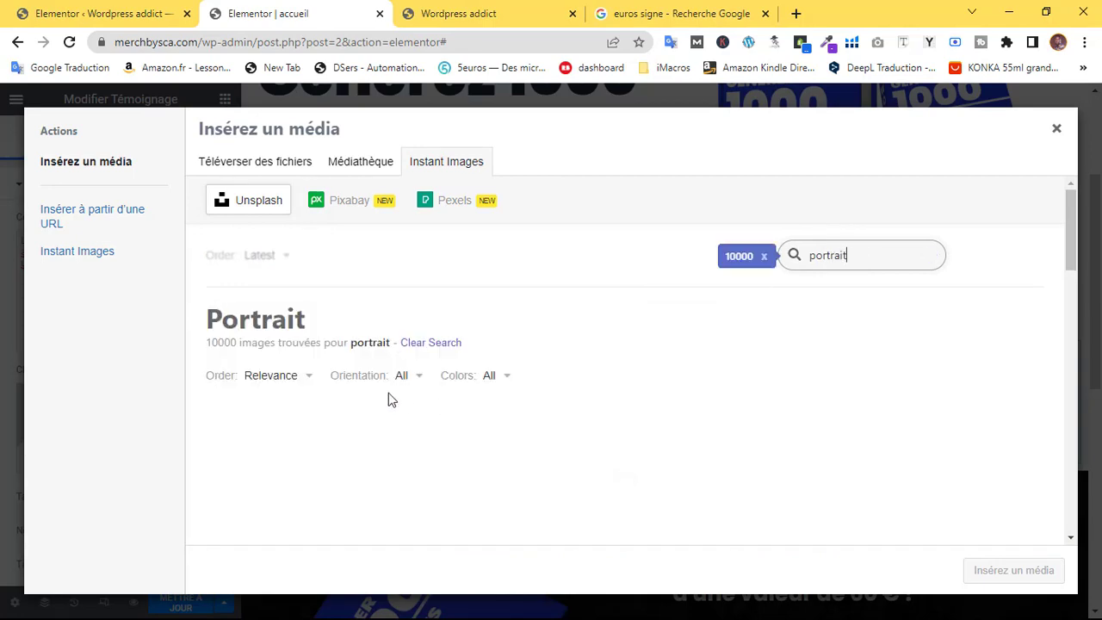
click(508, 430)
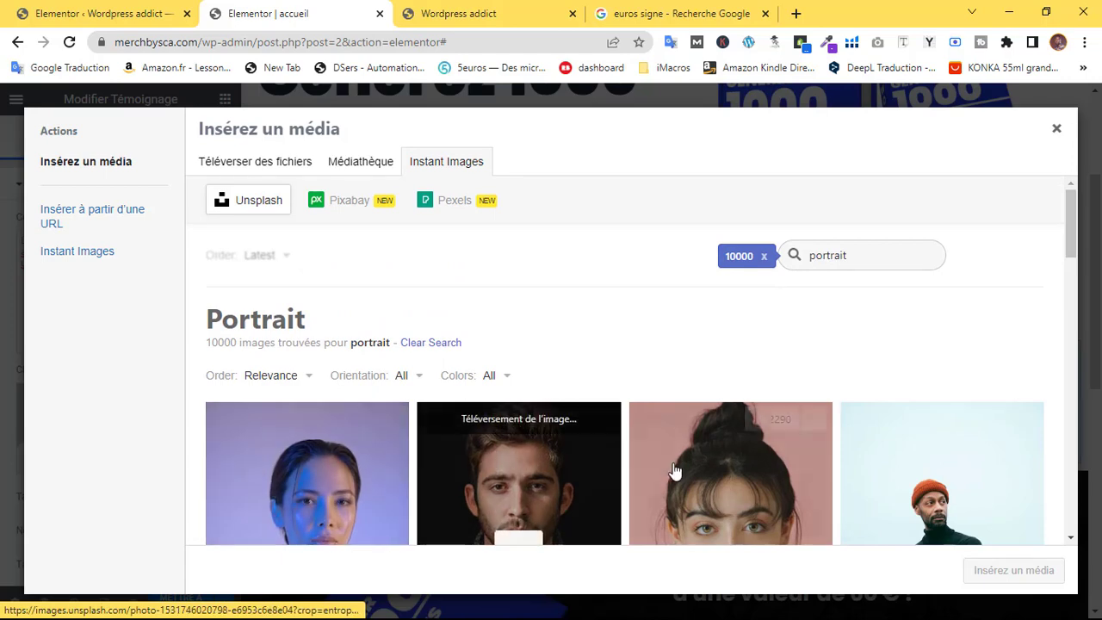
click(672, 473)
click(861, 484)
click(336, 488)
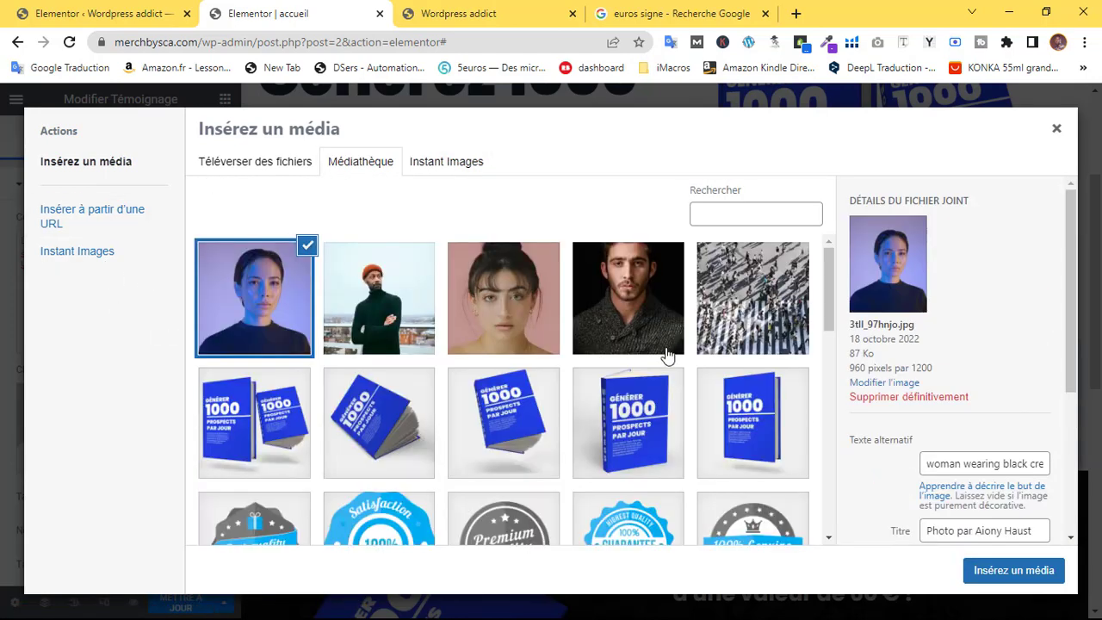
click(1001, 568)
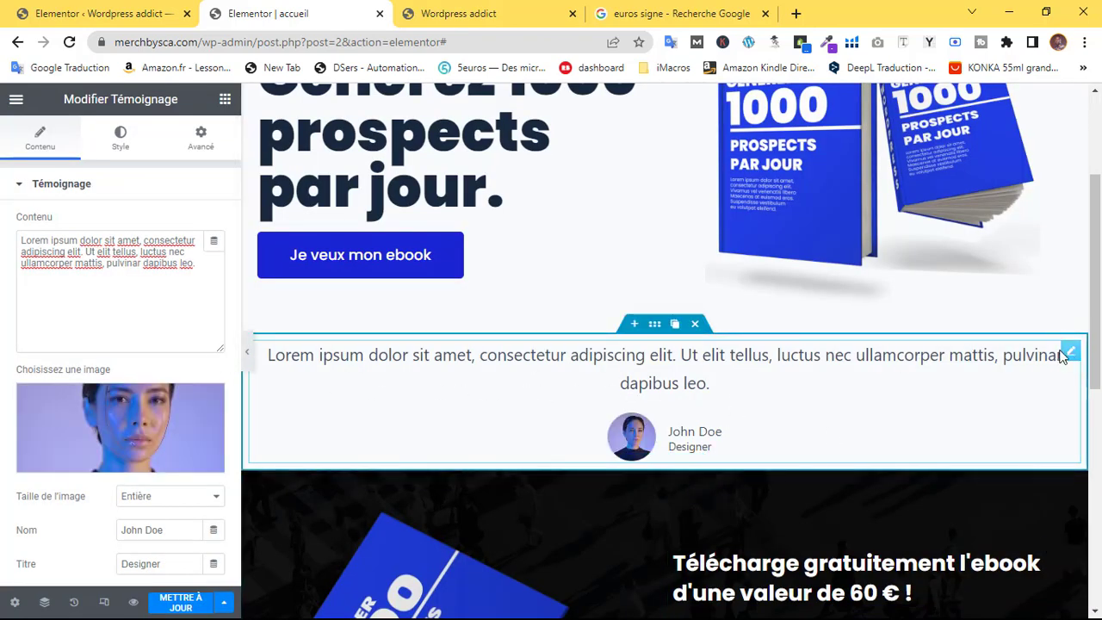
Add an inner container to the testimonial section and move the testimonial into it
click(650, 329)
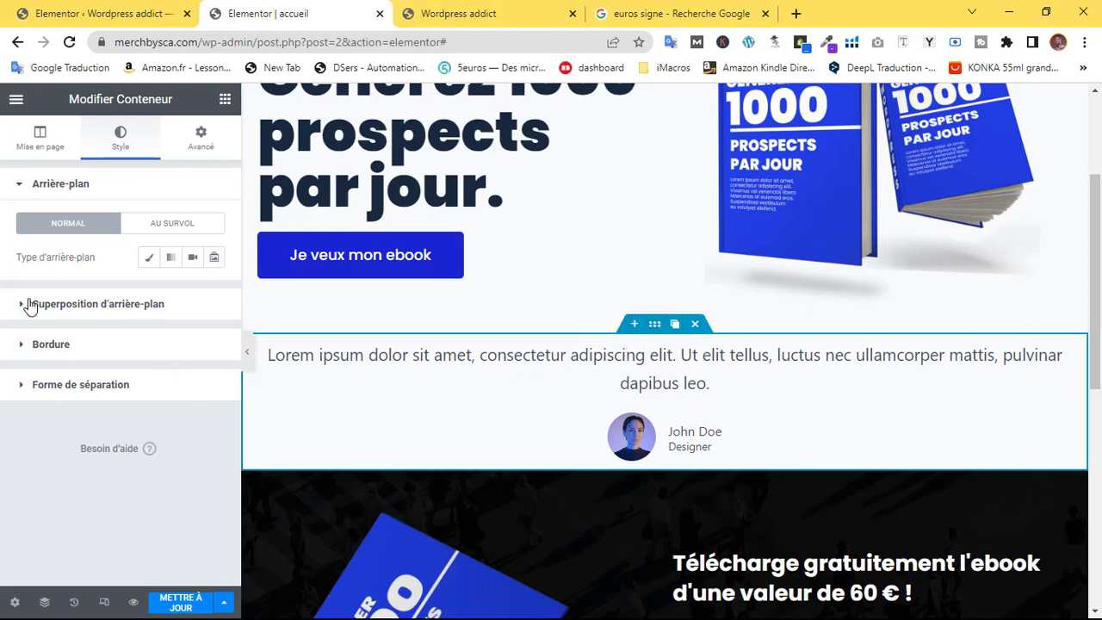
click(225, 99)
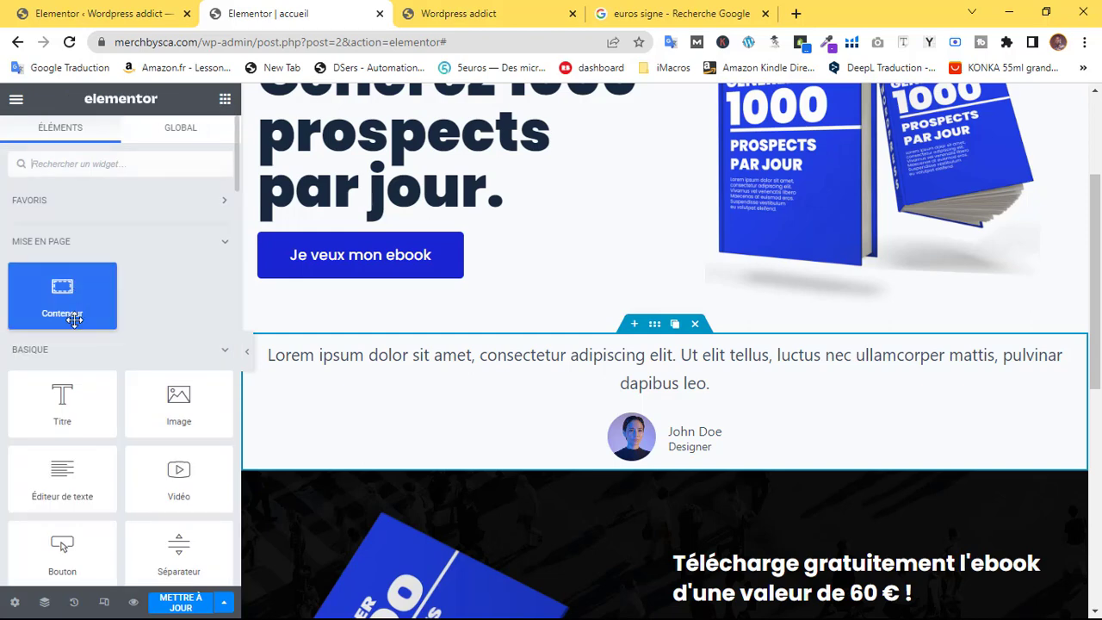
drag(58, 304, 666, 366)
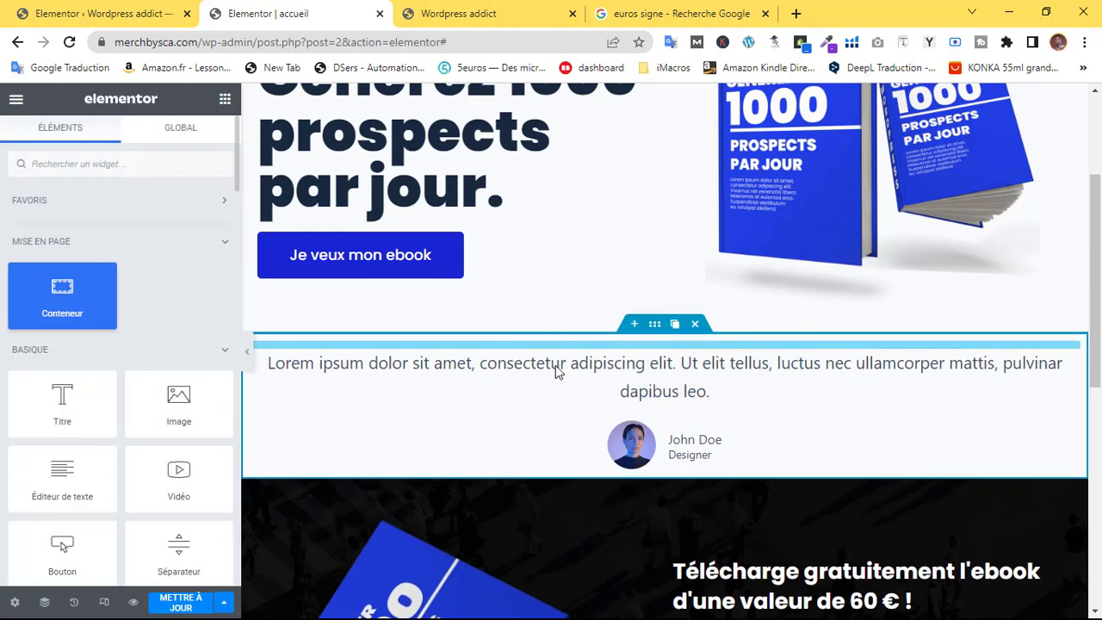
drag(1066, 469, 296, 394)
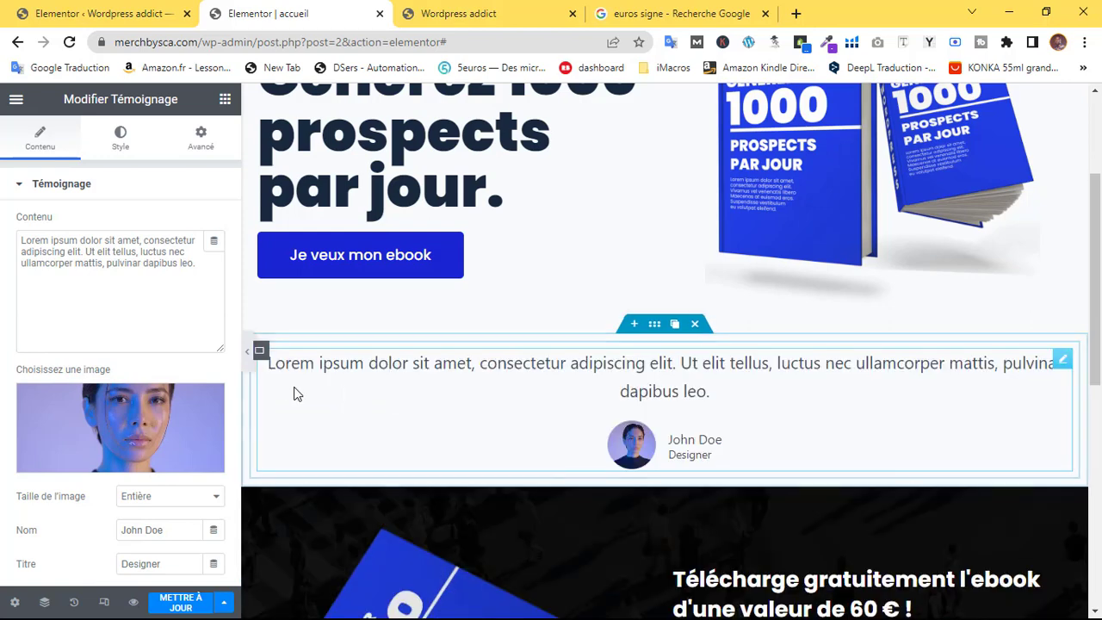
Lay the inner container out as a row with items centred horizontally and vertically
click(260, 353)
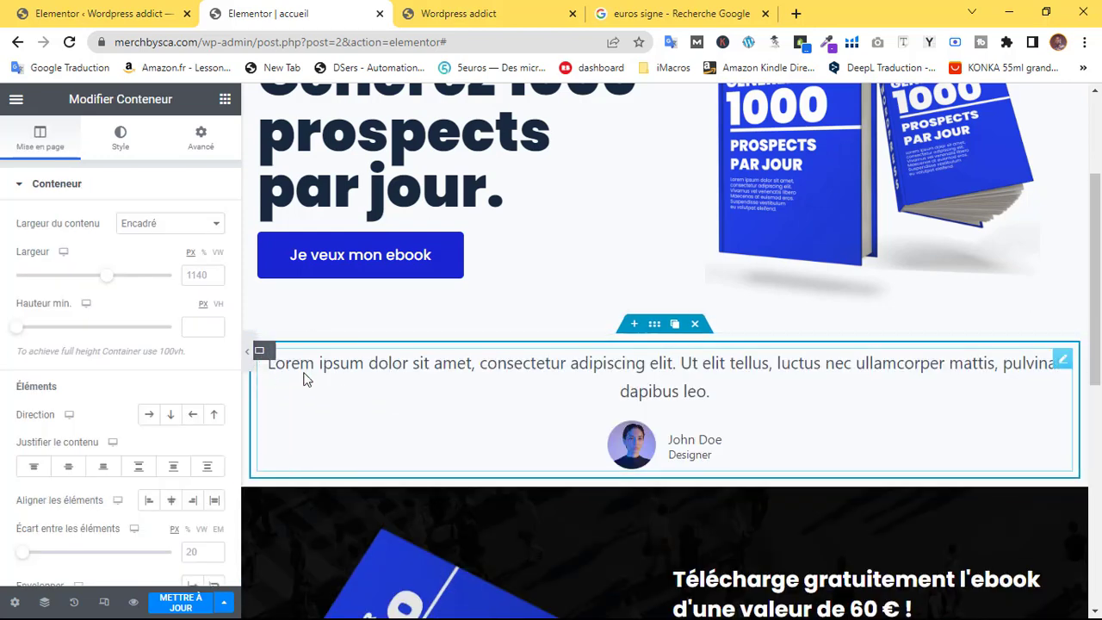
click(146, 417)
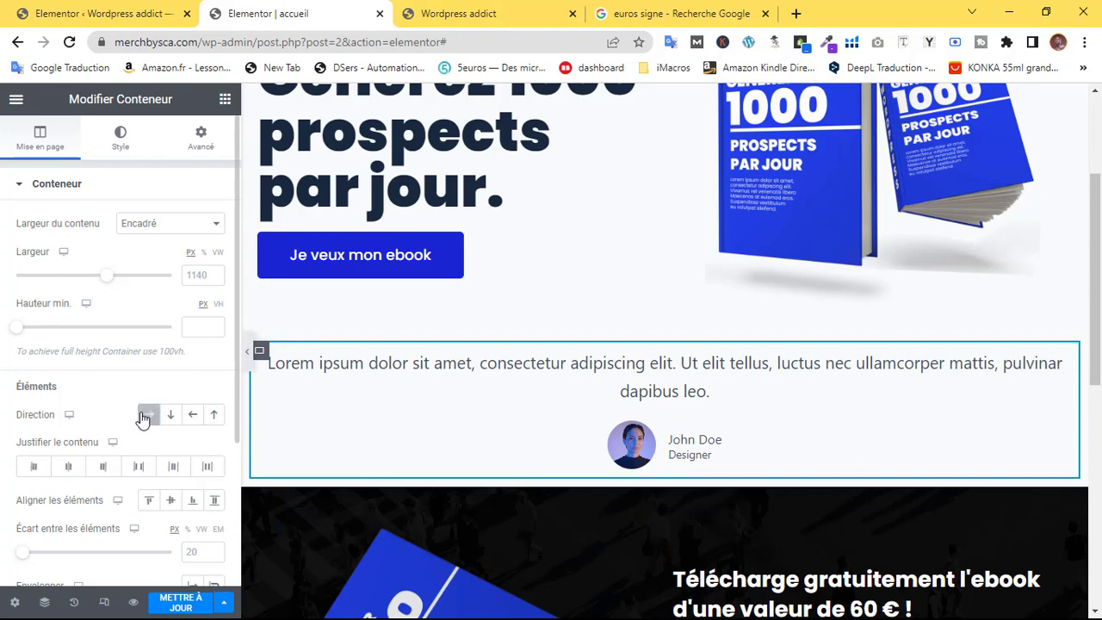
click(69, 466)
click(172, 503)
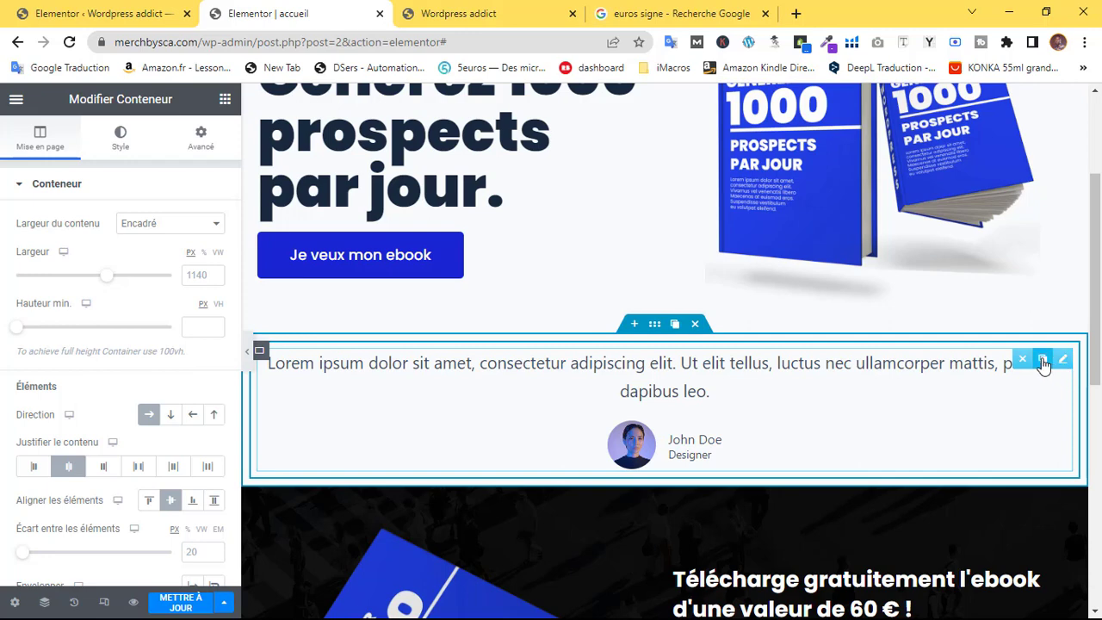
Duplicate the testimonial three times, preview the row, then delete the second copy
click(1044, 359)
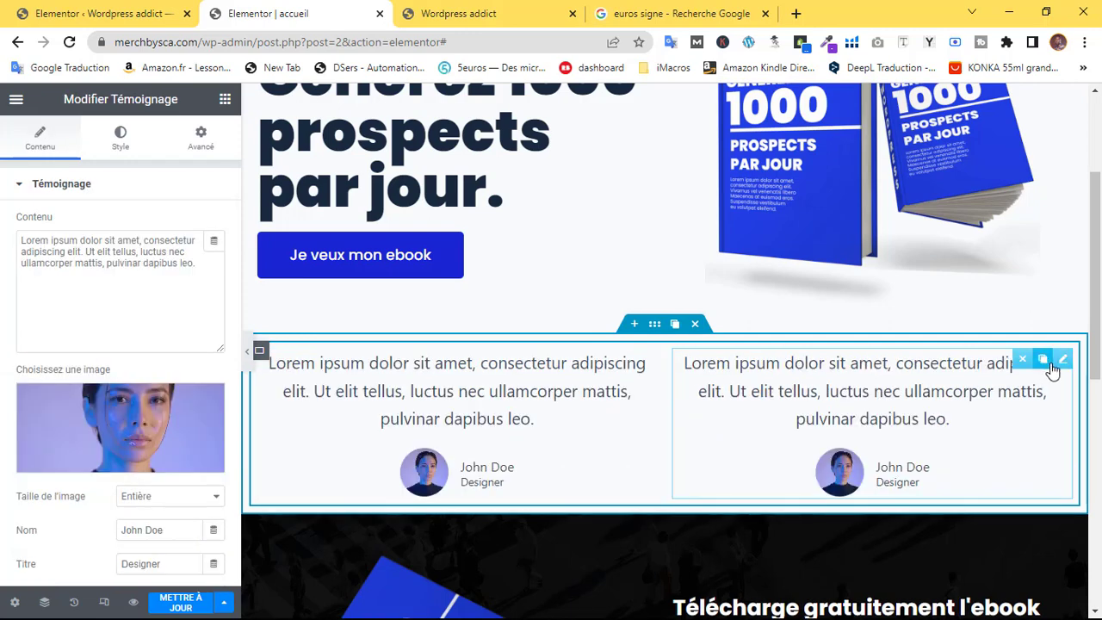
click(1041, 360)
click(1042, 359)
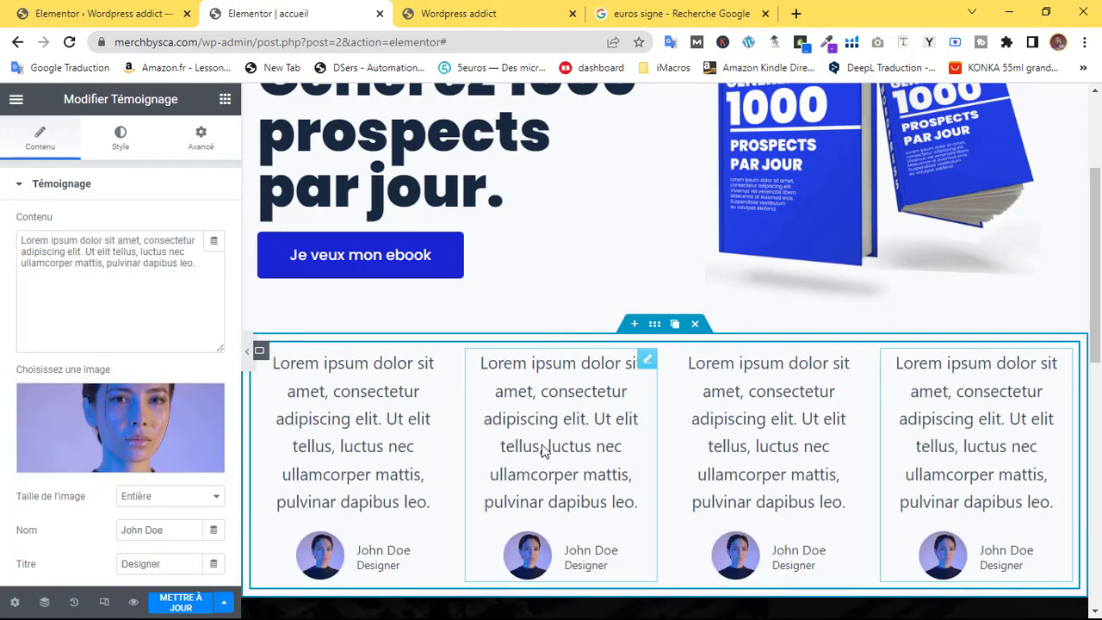
click(249, 353)
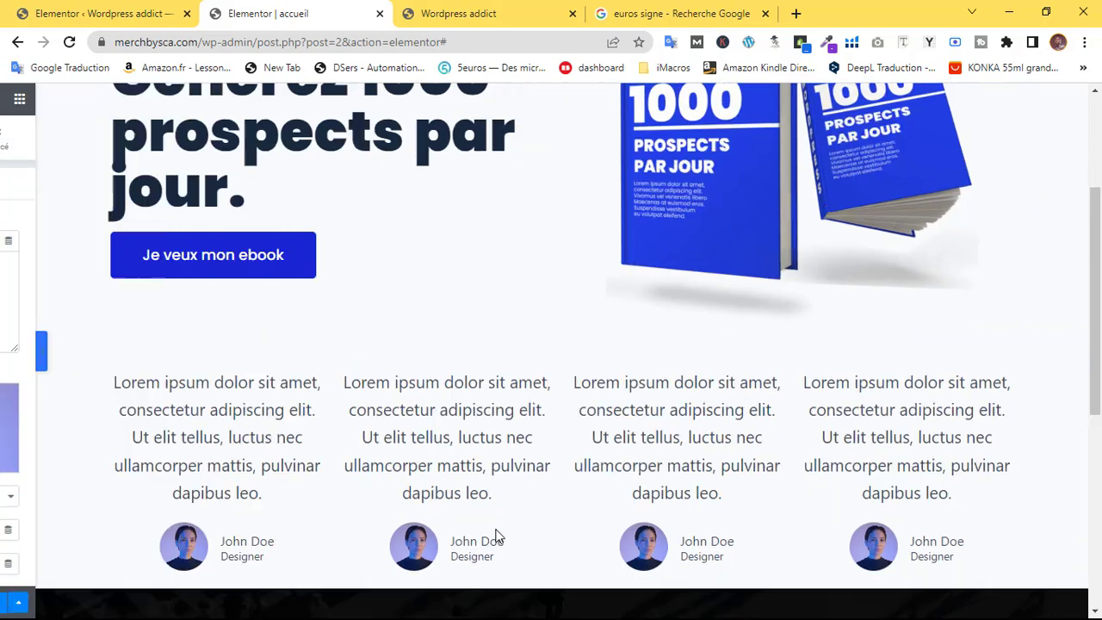
scroll(759, 409, down, 1)
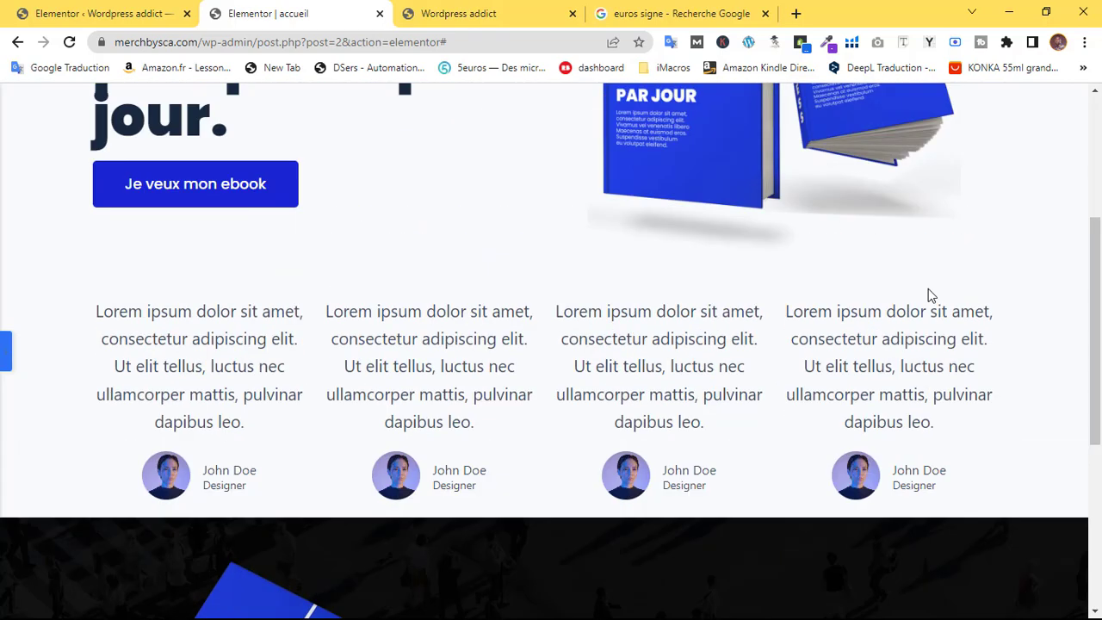
click(6, 352)
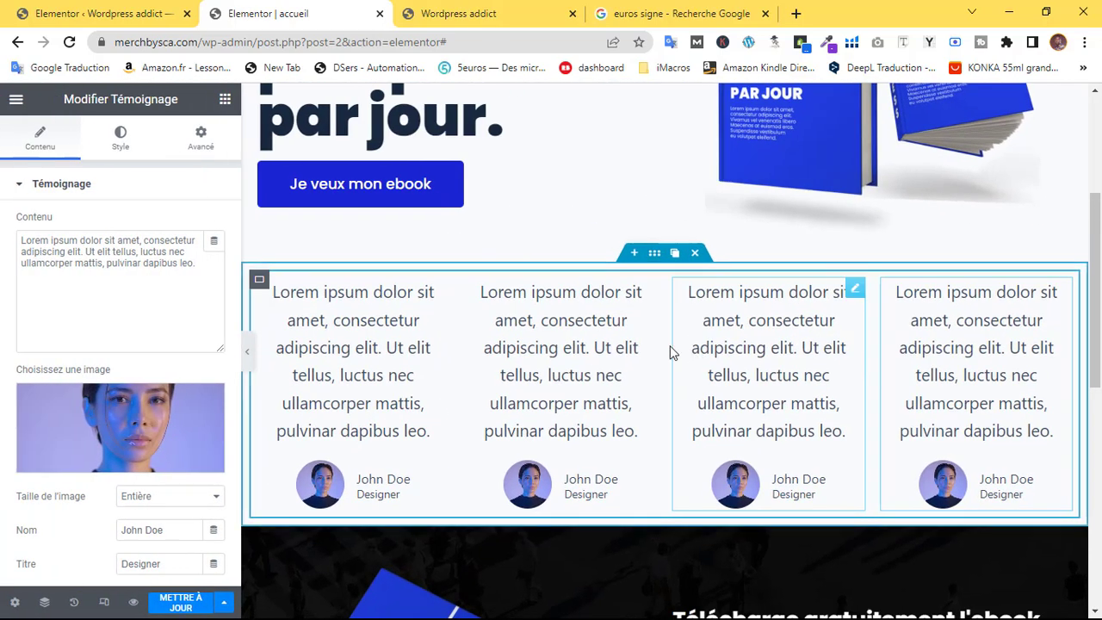
mouse_move(646, 291)
click(608, 290)
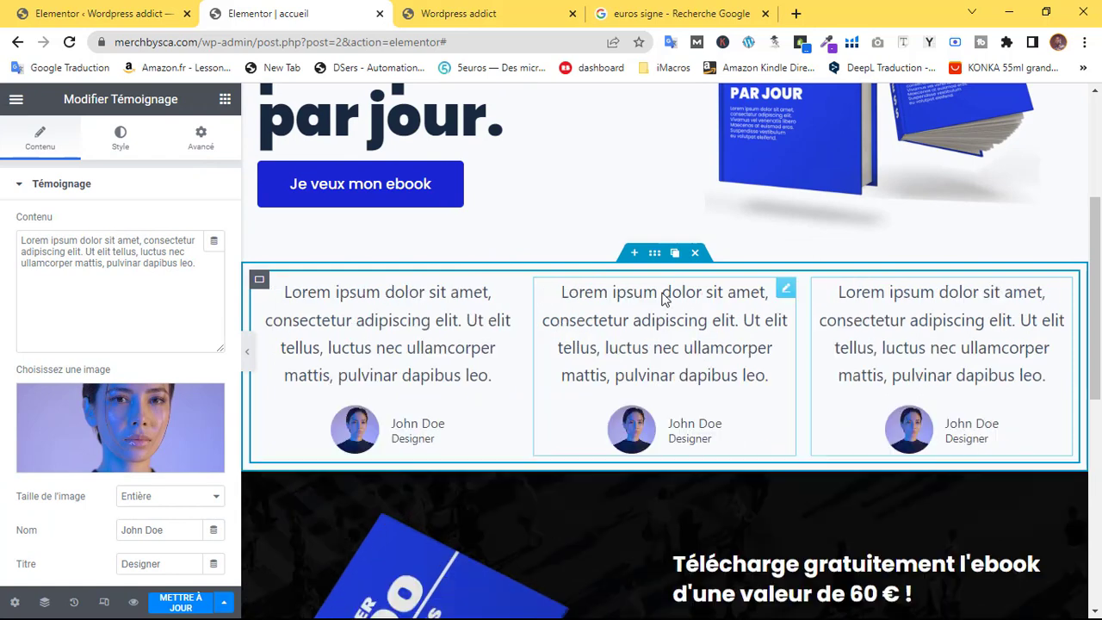
Delete the extra testimonial copies, leaving a single card
mouse_move(784, 289)
click(748, 291)
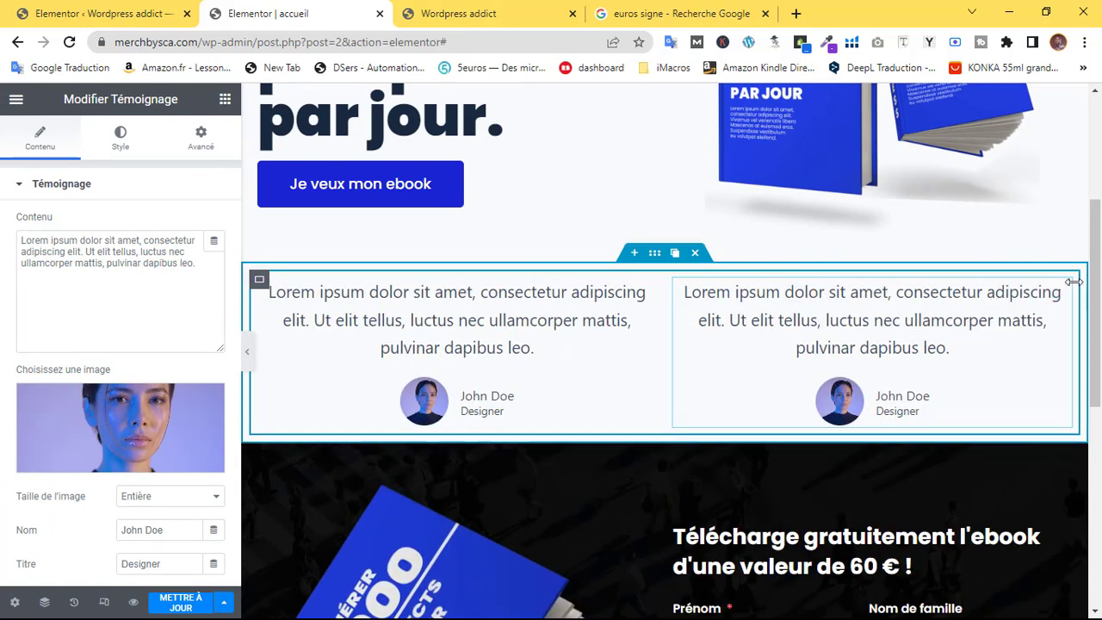
mouse_move(1063, 289)
key(Delete)
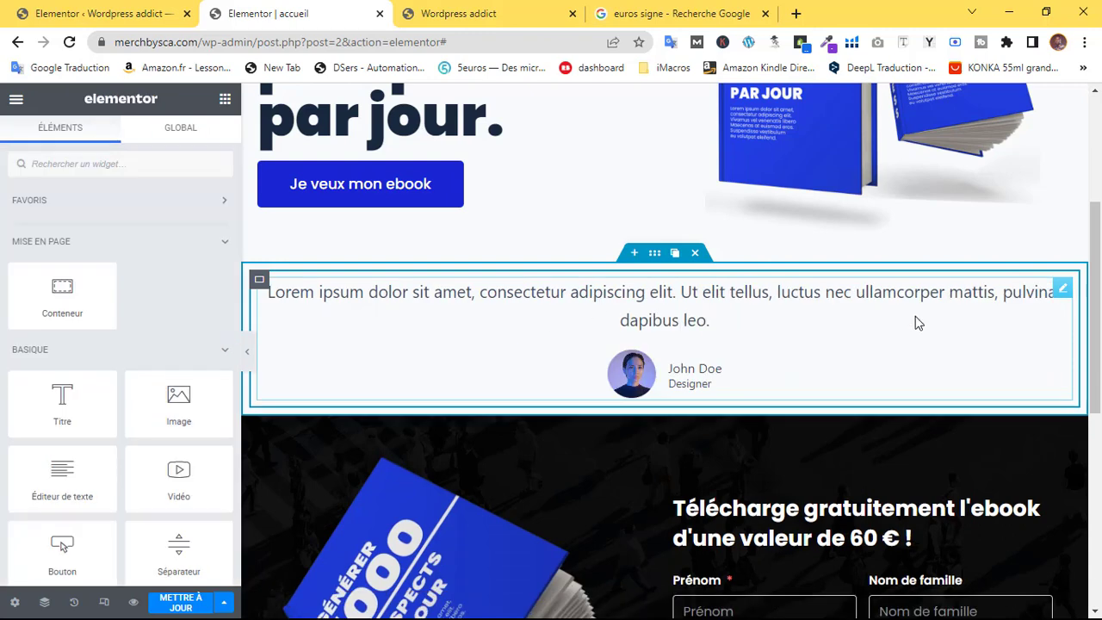
Set the testimonial text to Poppins at 14 px, then duplicate the card
click(1043, 293)
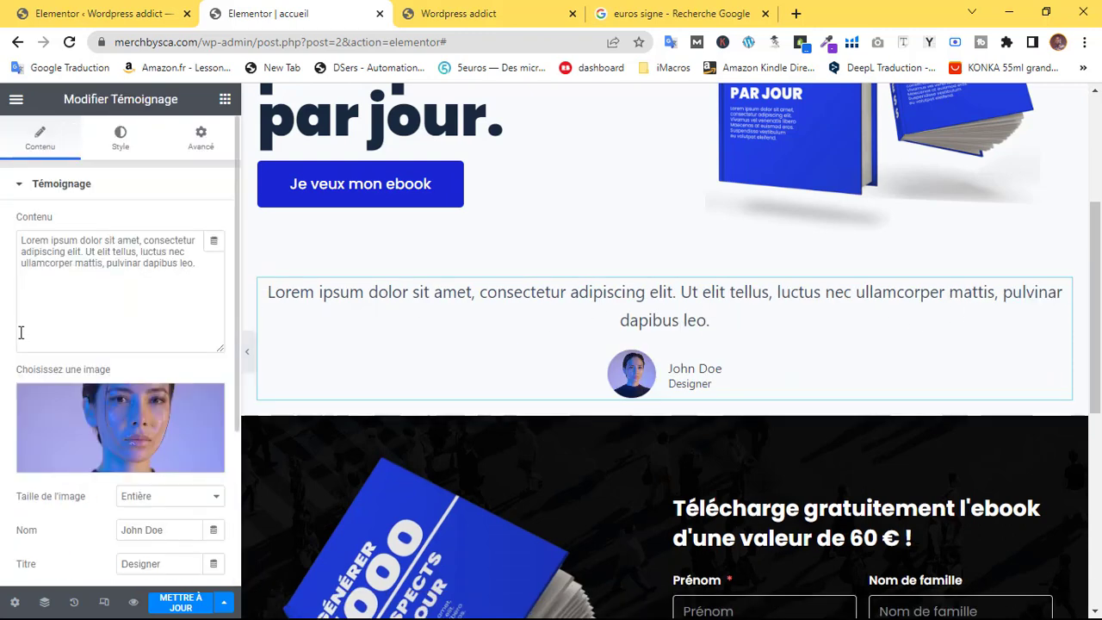
click(121, 138)
click(215, 257)
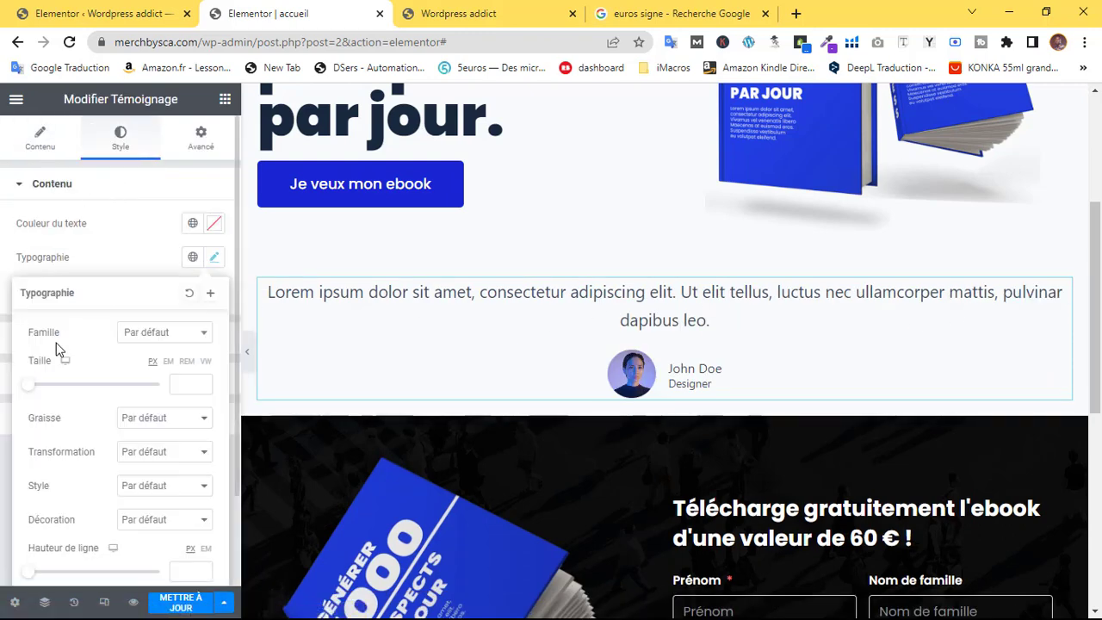
drag(36, 382, 39, 396)
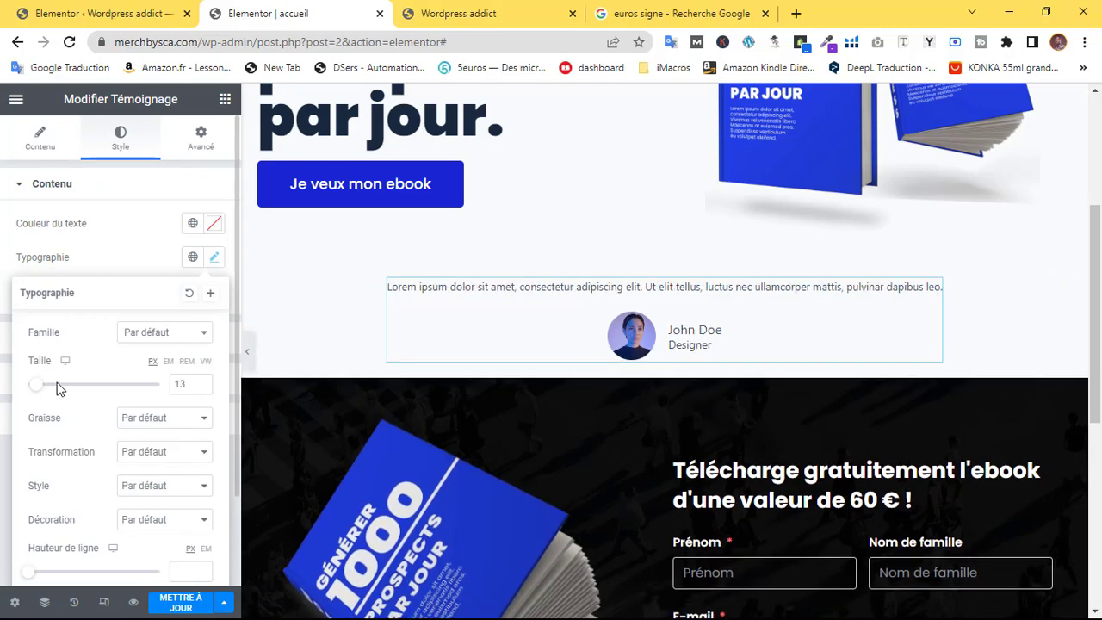
click(203, 384)
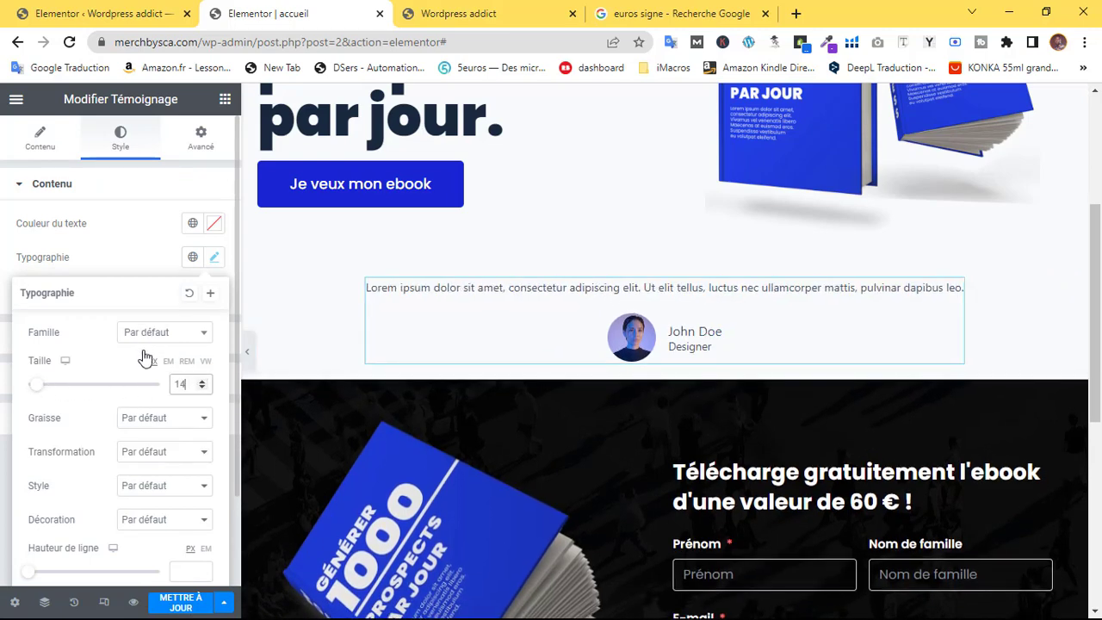
click(163, 333)
text(popp)
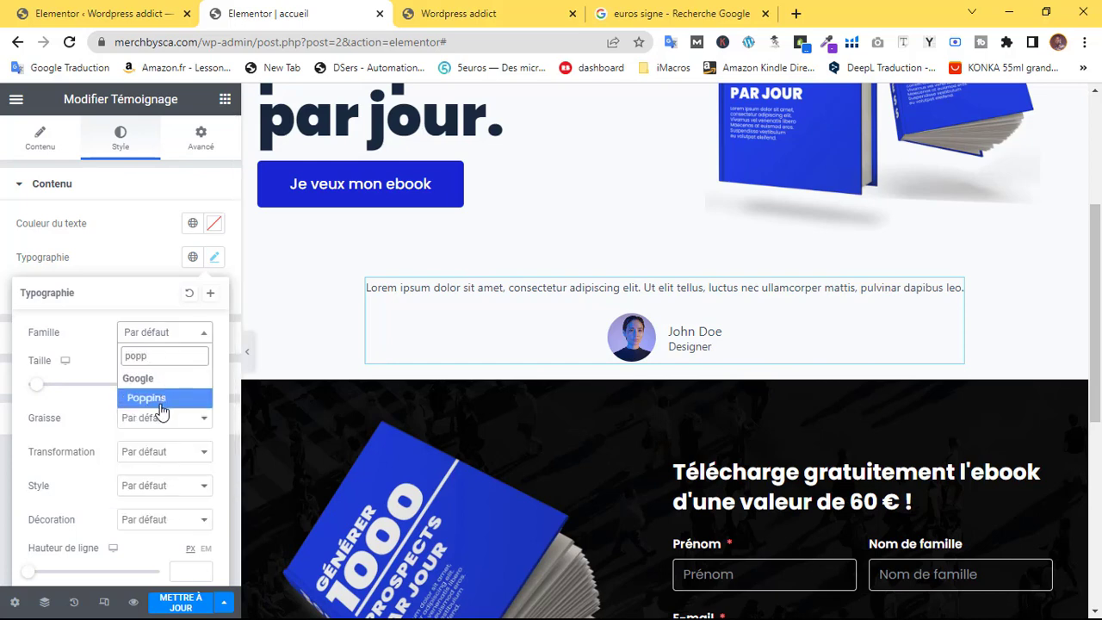
click(161, 401)
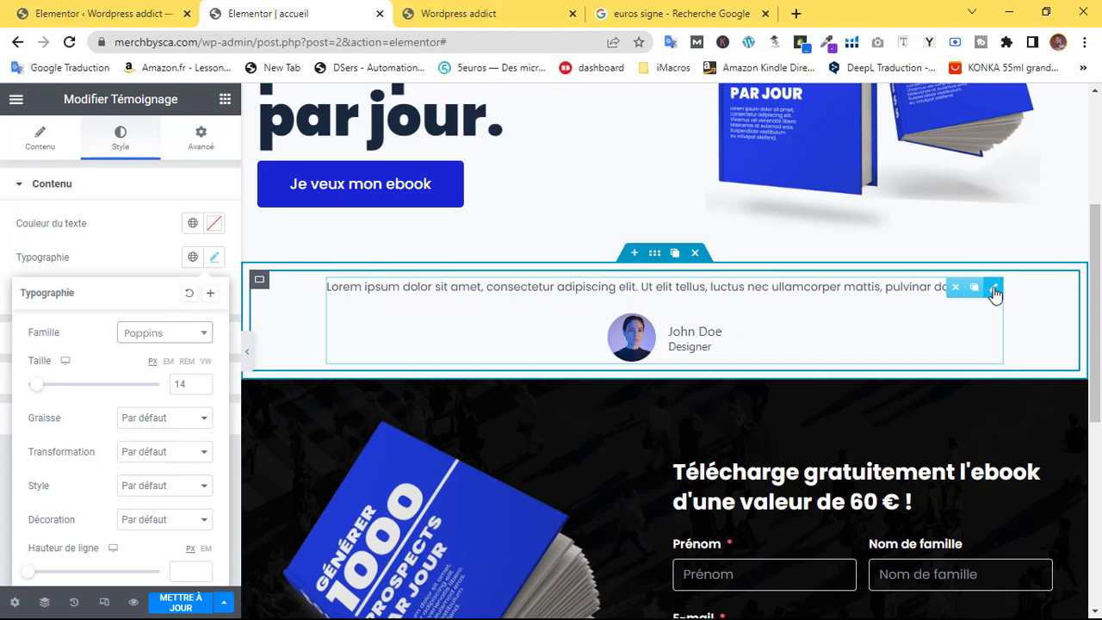
click(974, 290)
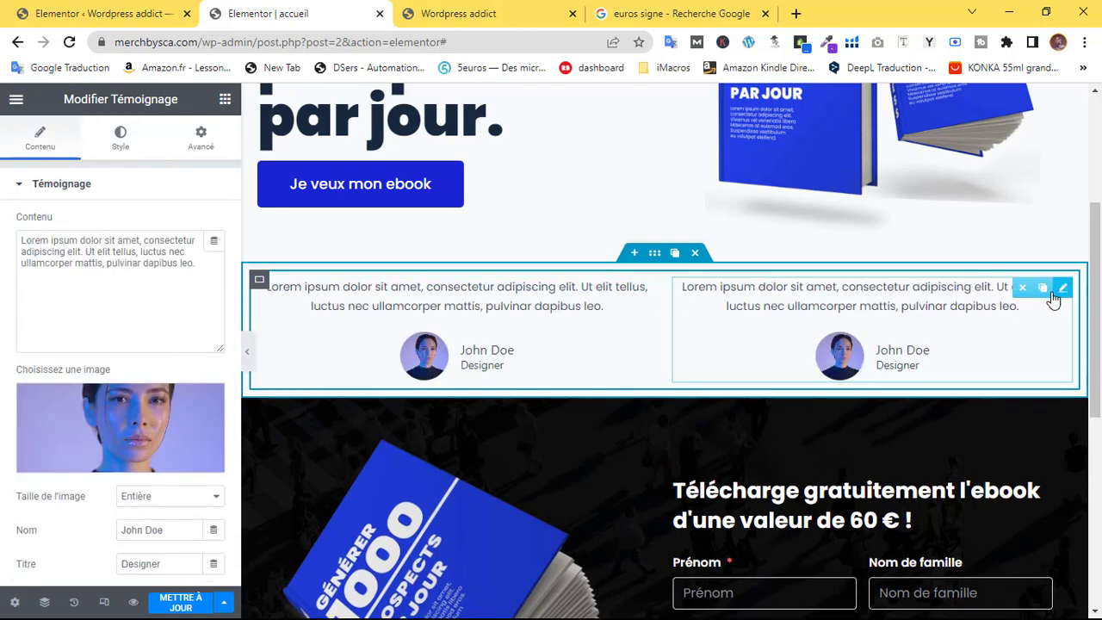
Add two more testimonial copies and give the second card the man-in-black portrait
click(1043, 288)
click(1044, 287)
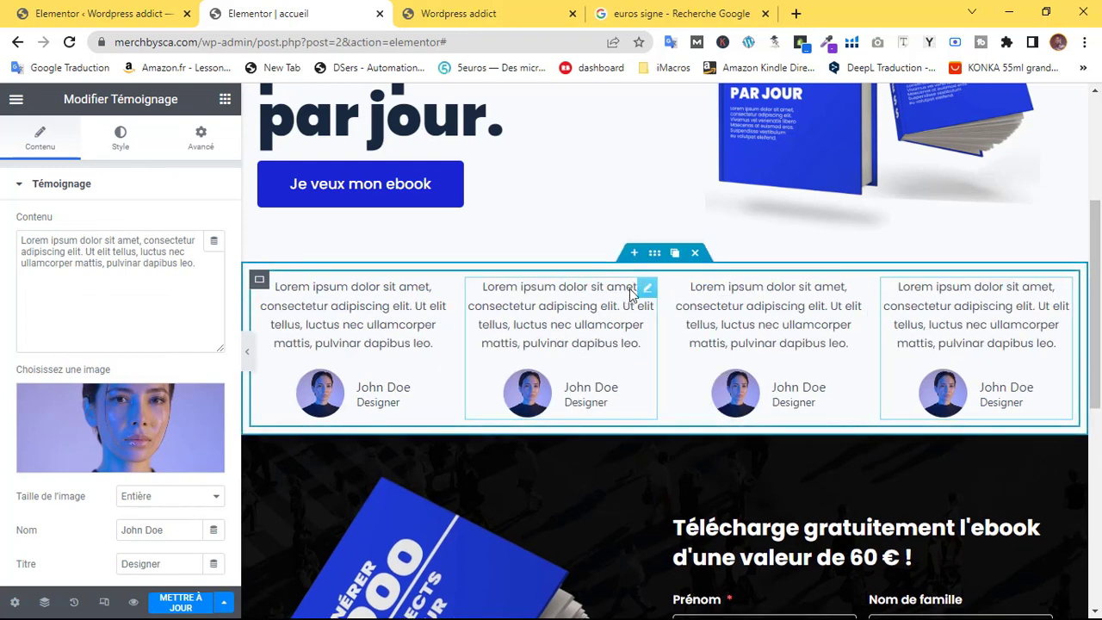
click(647, 290)
click(87, 436)
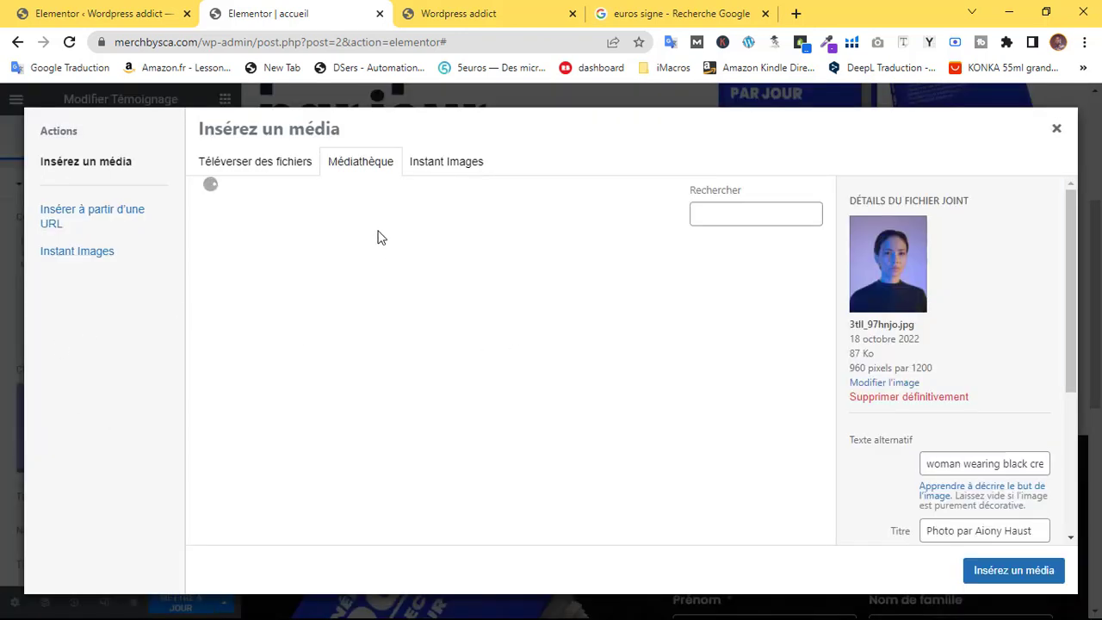
click(386, 313)
click(999, 571)
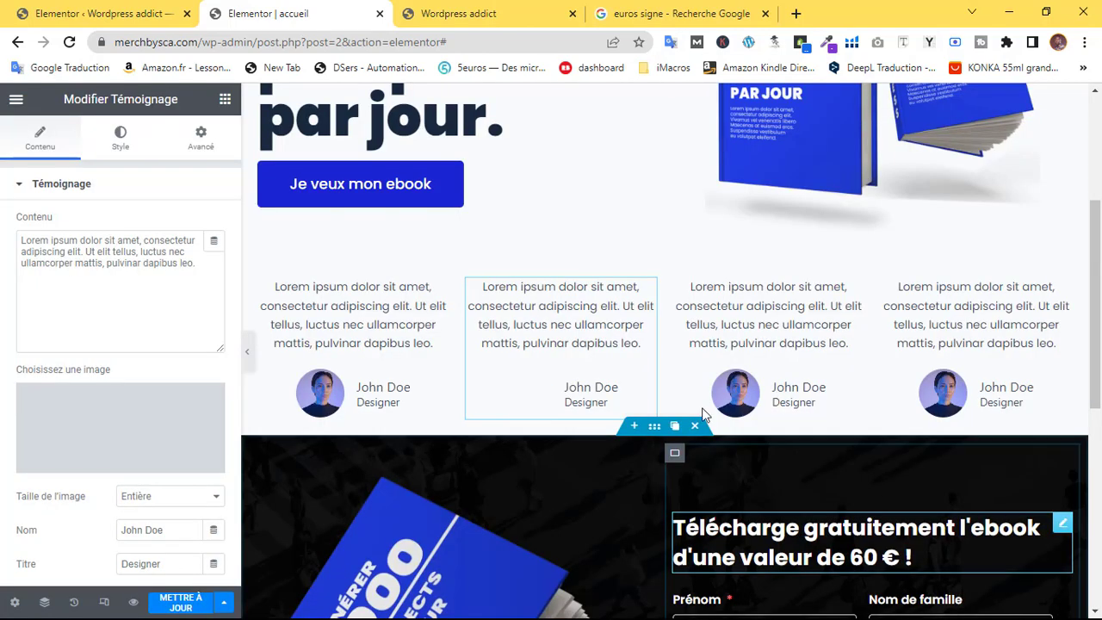
Change another card's photo to the woman on a pink background
click(301, 353)
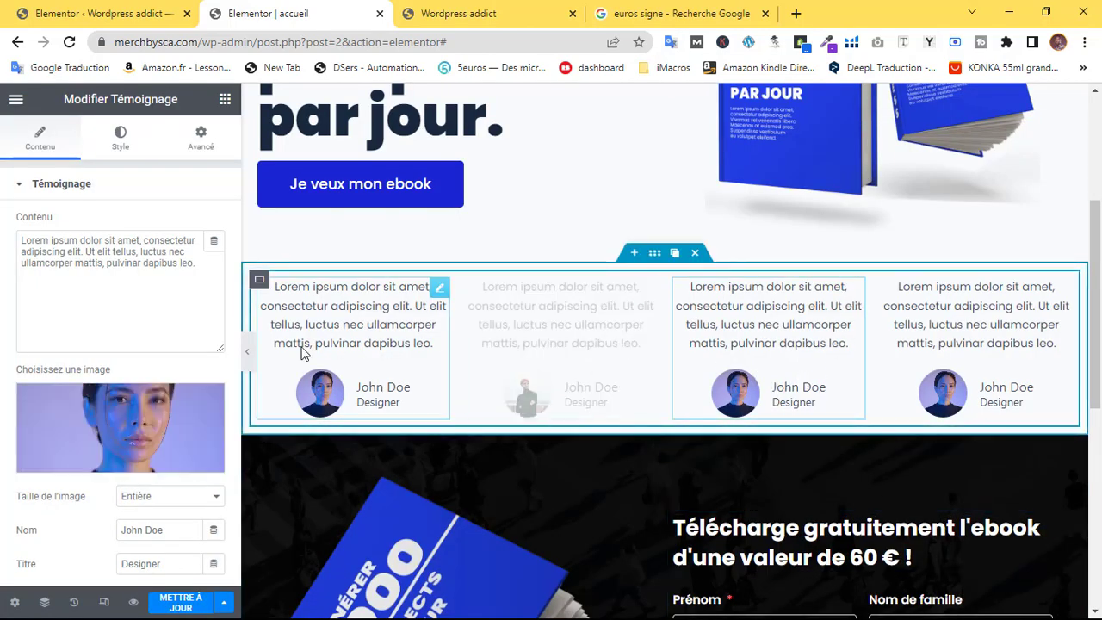
click(103, 430)
click(527, 302)
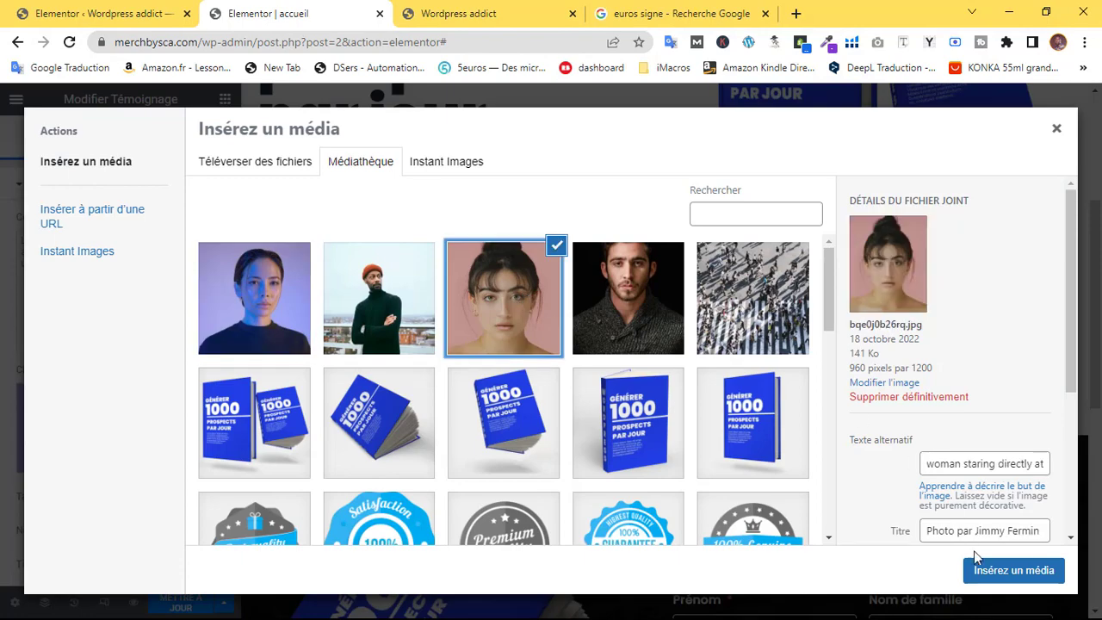
click(1008, 570)
Give the fourth testimonial card the bearded man's photo from the Médiathèque
click(1065, 293)
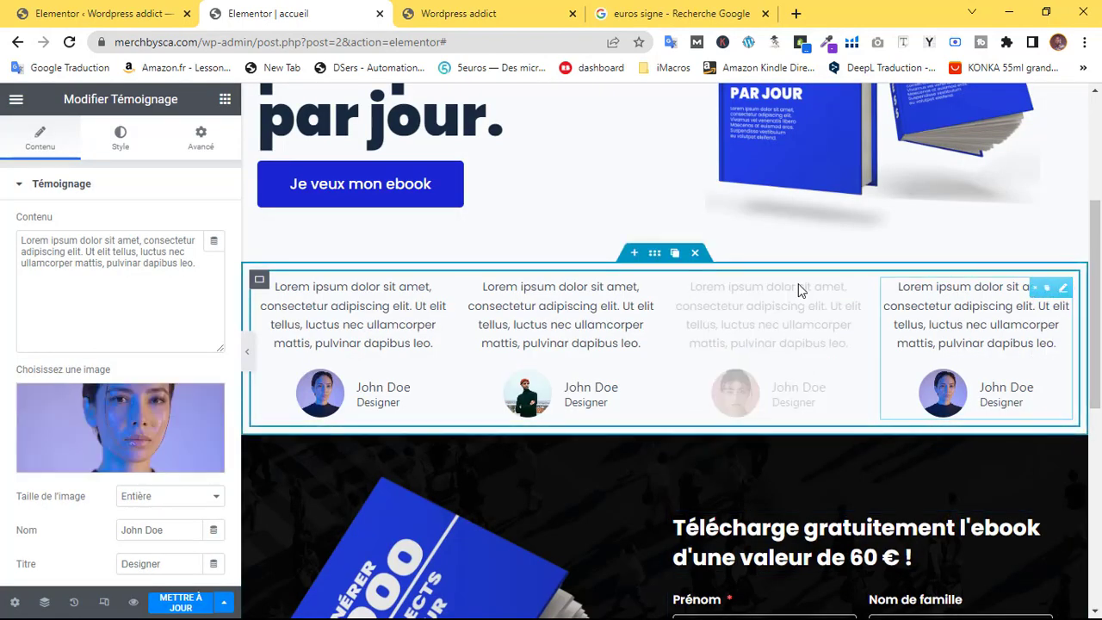
click(121, 428)
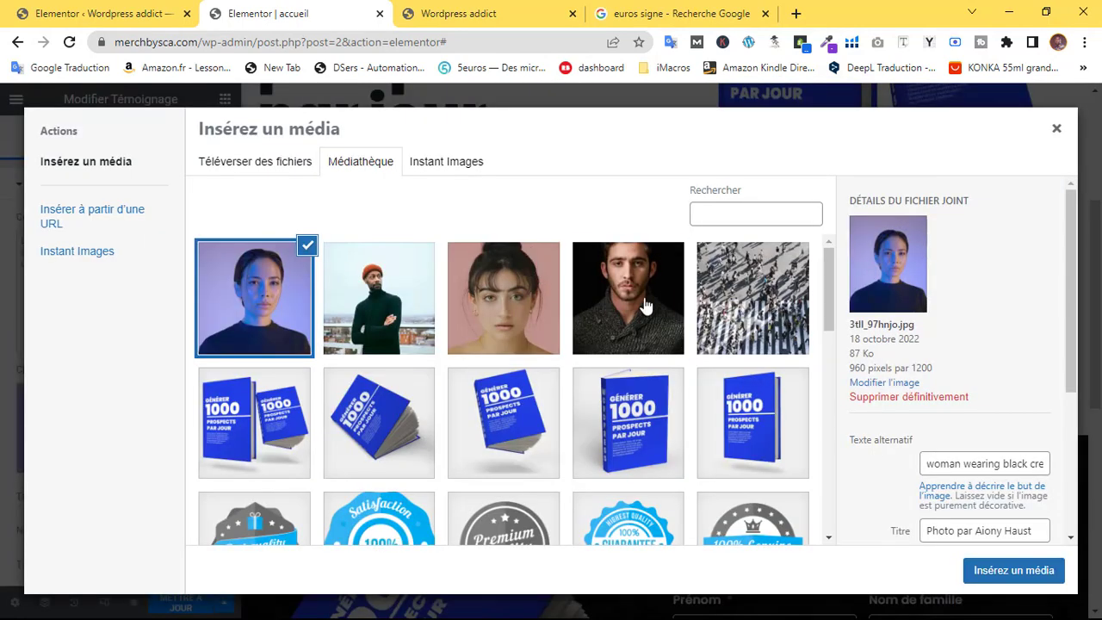
click(646, 306)
click(1003, 570)
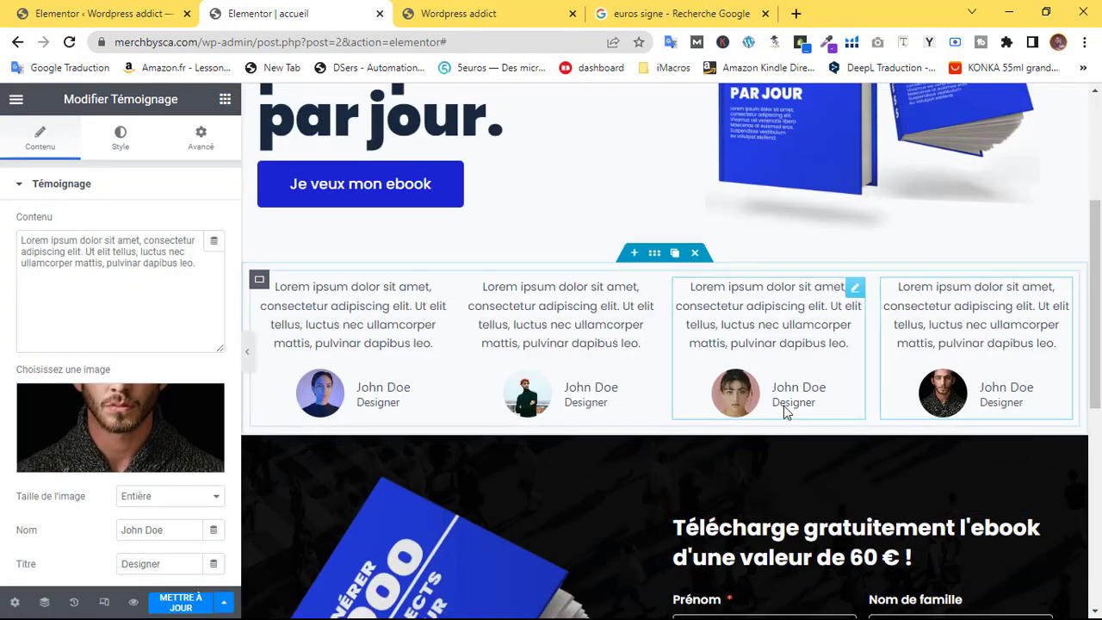
click(654, 258)
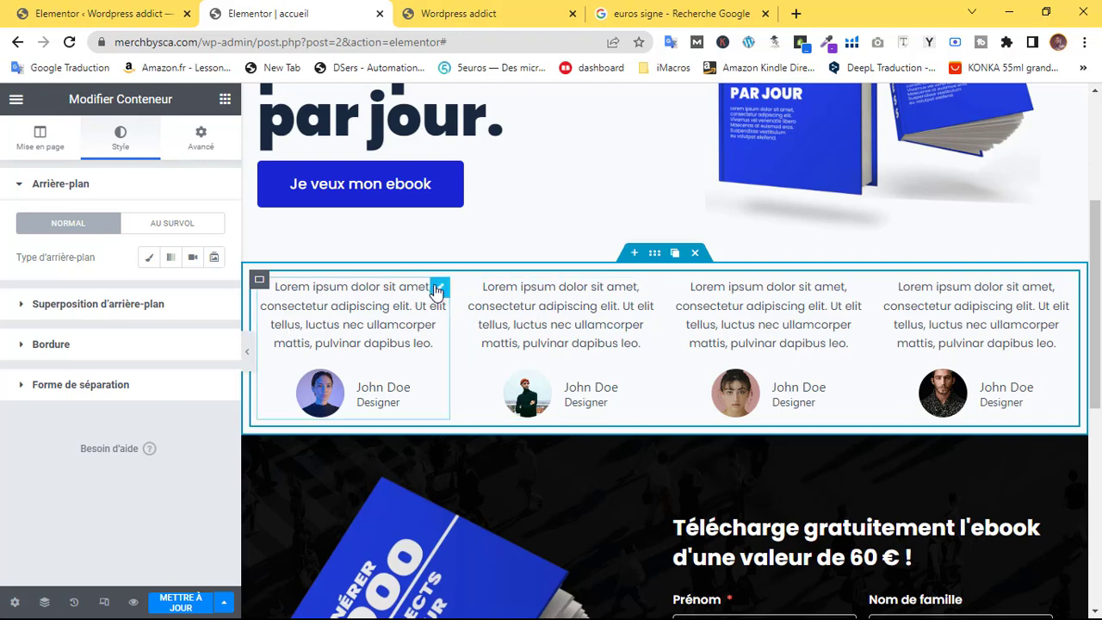
Set the first testimonial's quote text colour to white
click(439, 288)
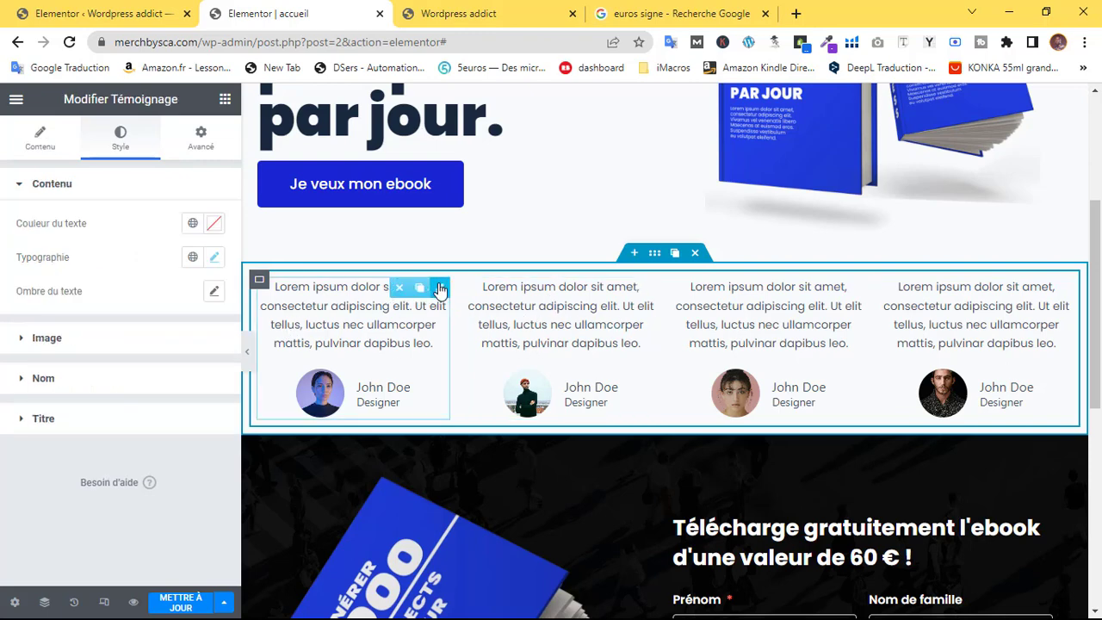
click(211, 229)
text(#FFFFFF)
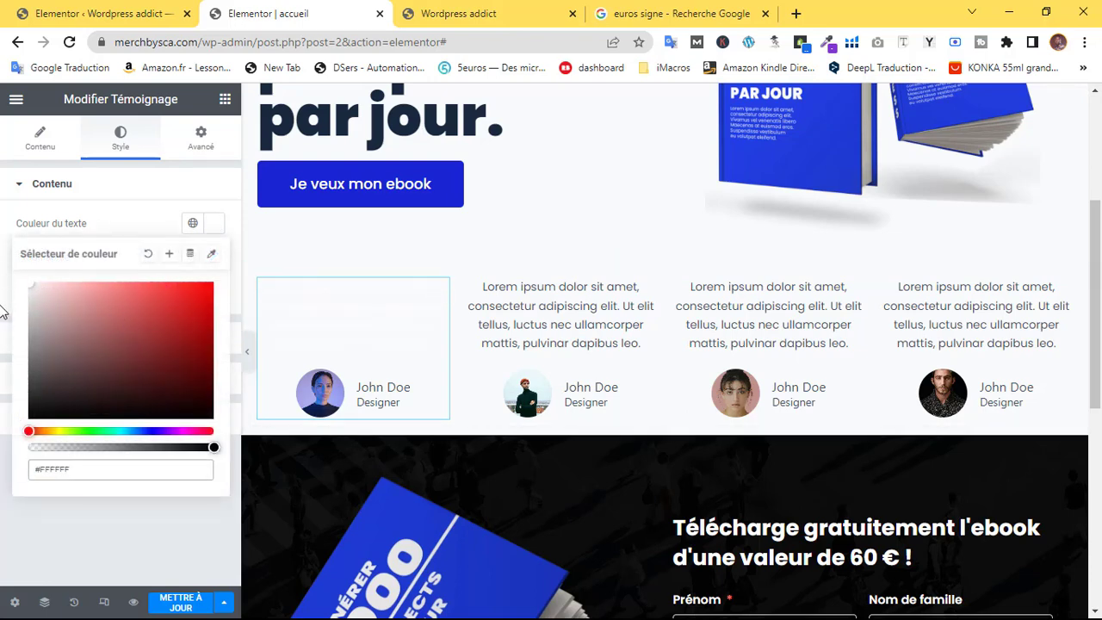
click(0, 307)
click(61, 338)
click(39, 231)
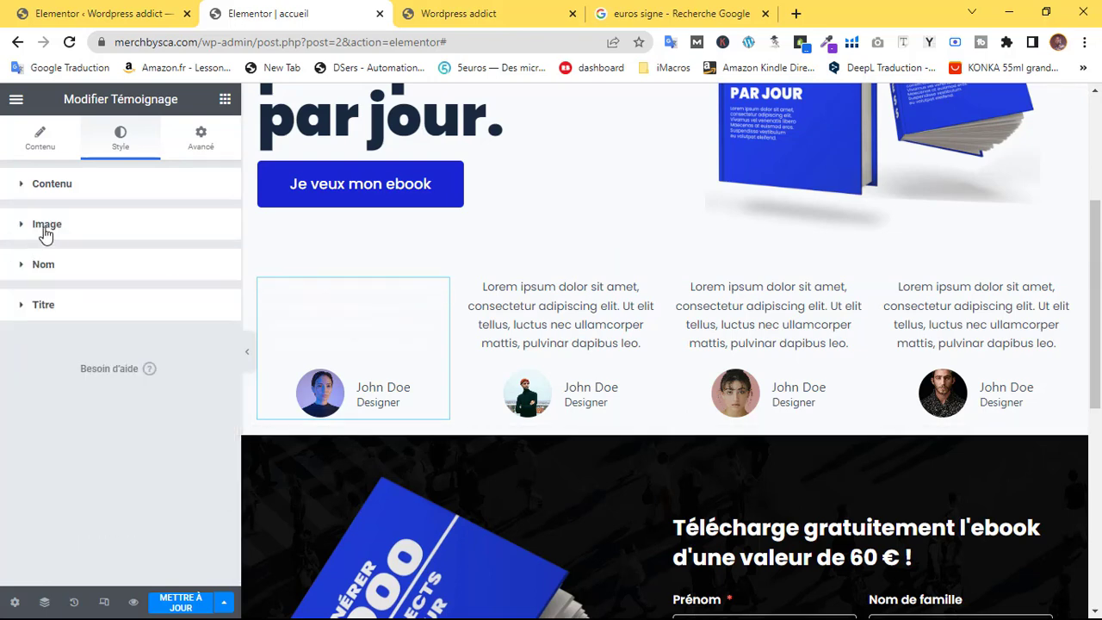
click(42, 231)
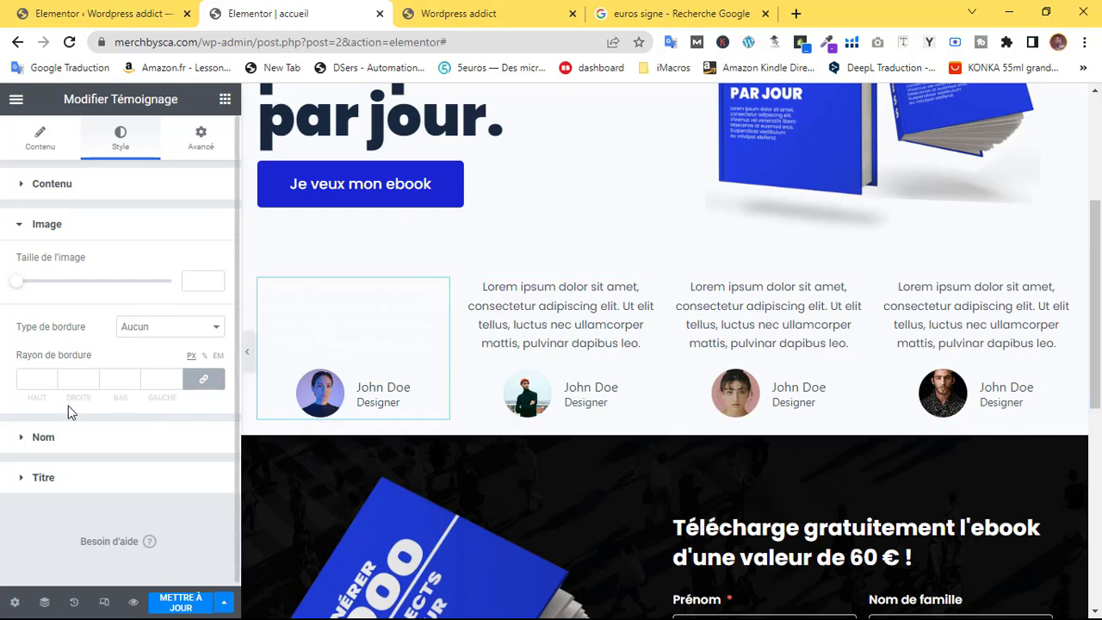
Make the first testimonial's name and title text near-white
click(43, 437)
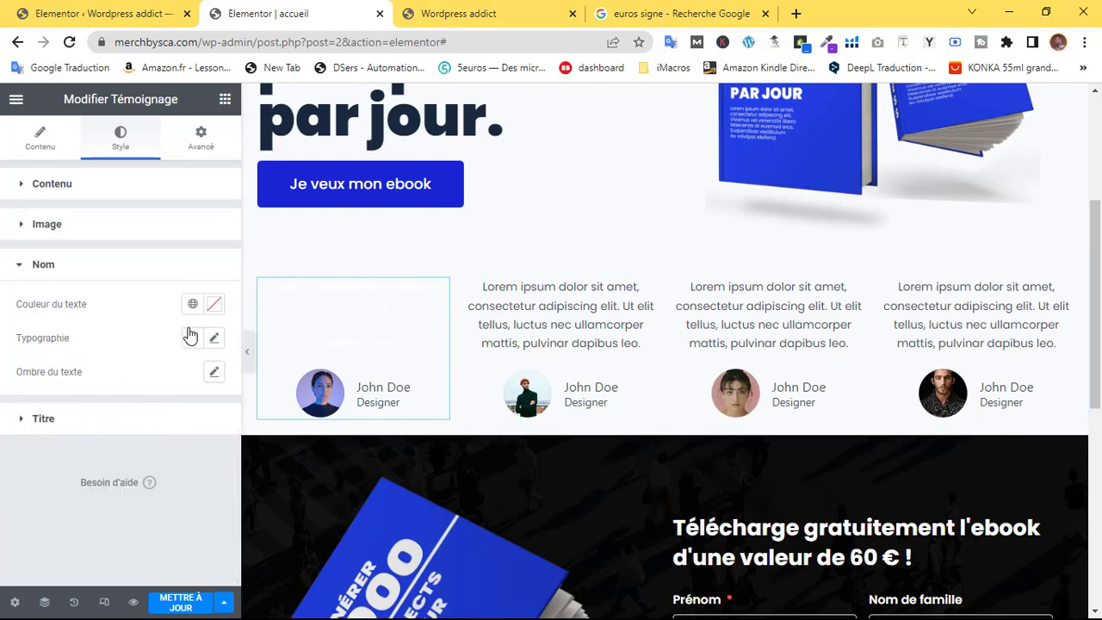
click(215, 309)
drag(36, 378, 2, 358)
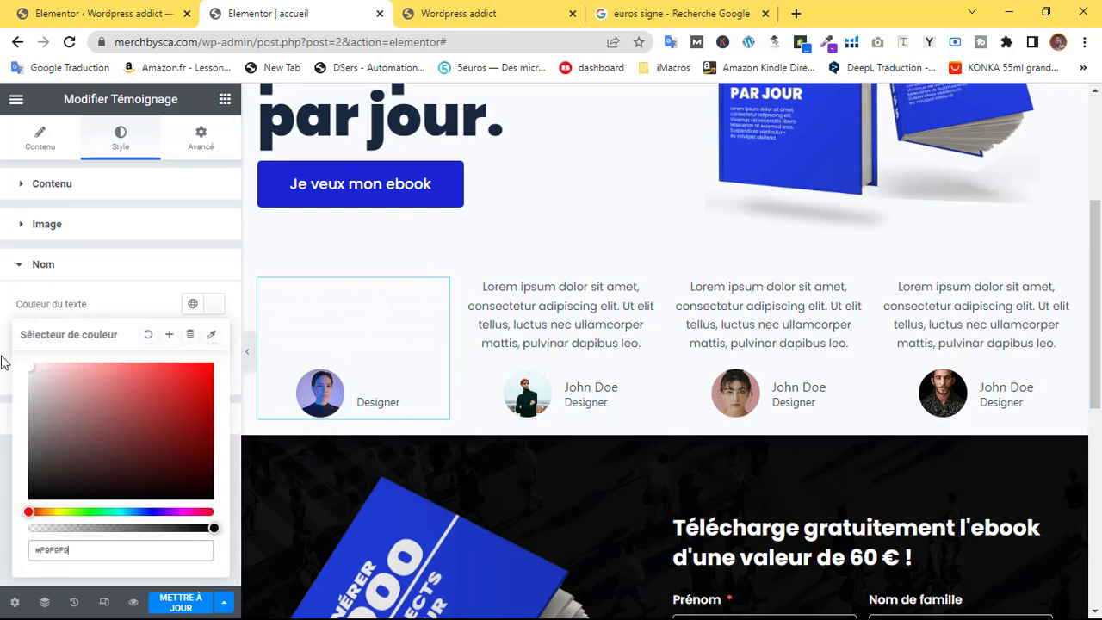
click(3, 442)
click(26, 421)
click(214, 345)
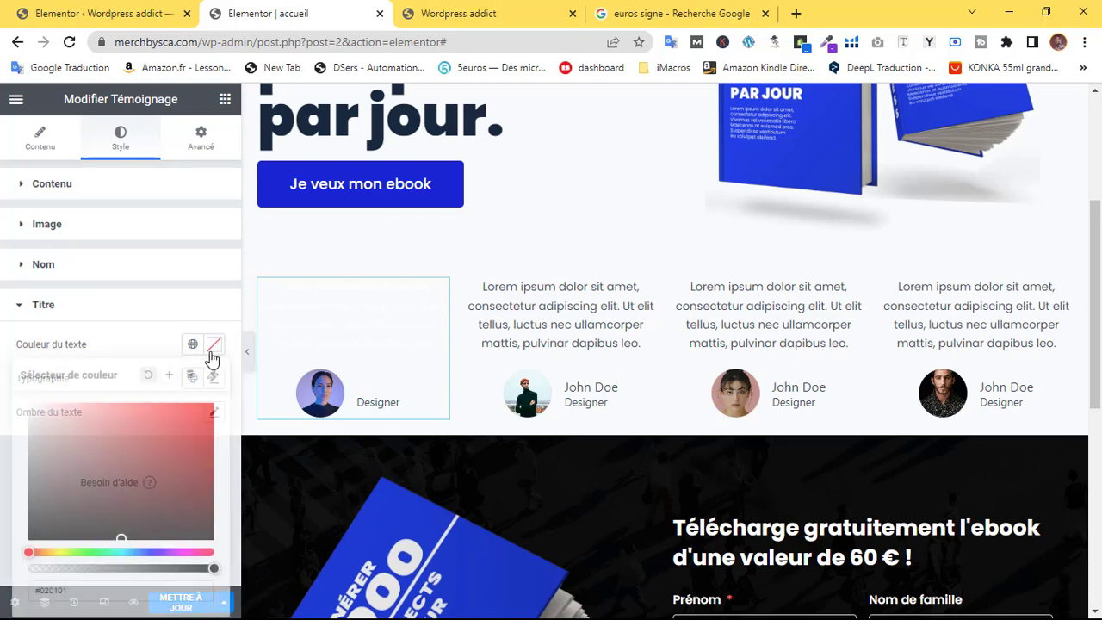
drag(34, 423, 9, 451)
click(9, 451)
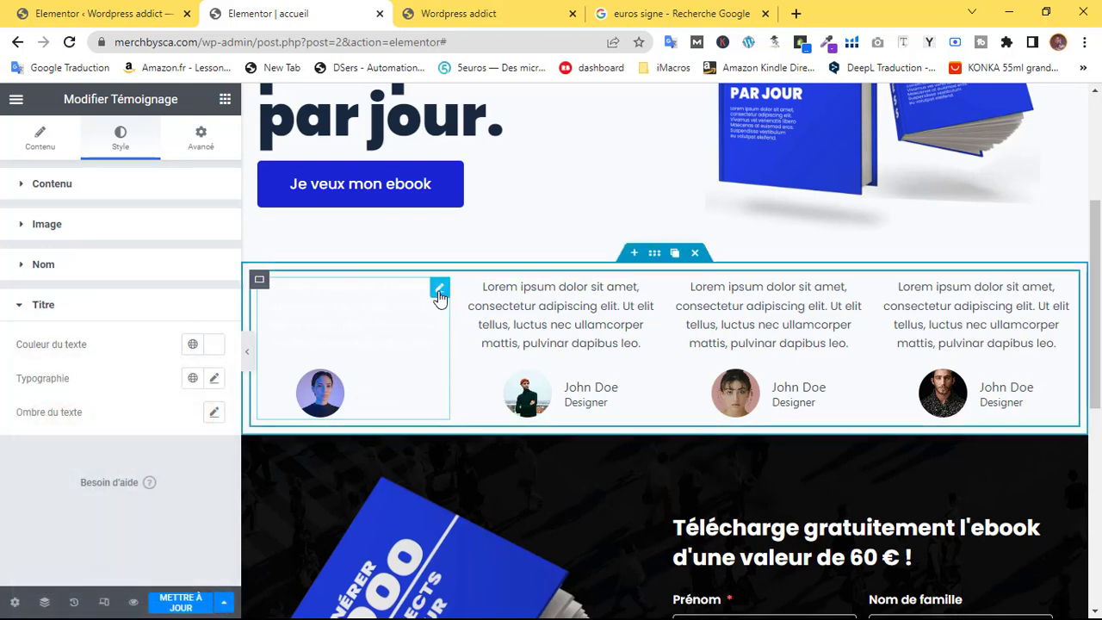
Copy the first testimonial and paste its style onto the other three cards
right_click(442, 297)
click(496, 358)
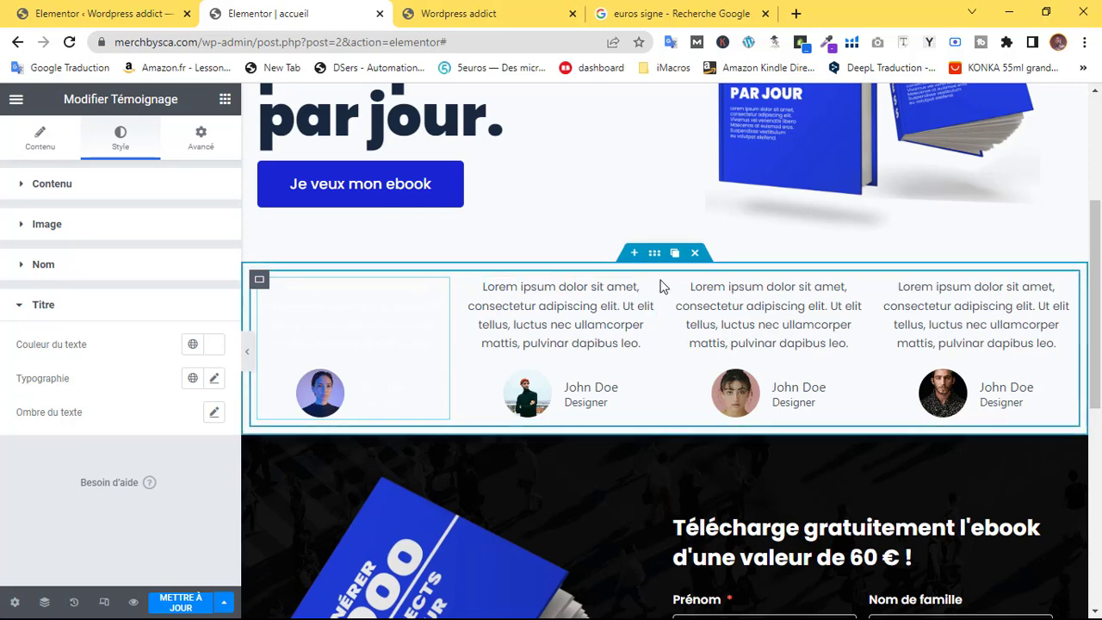
right_click(670, 392)
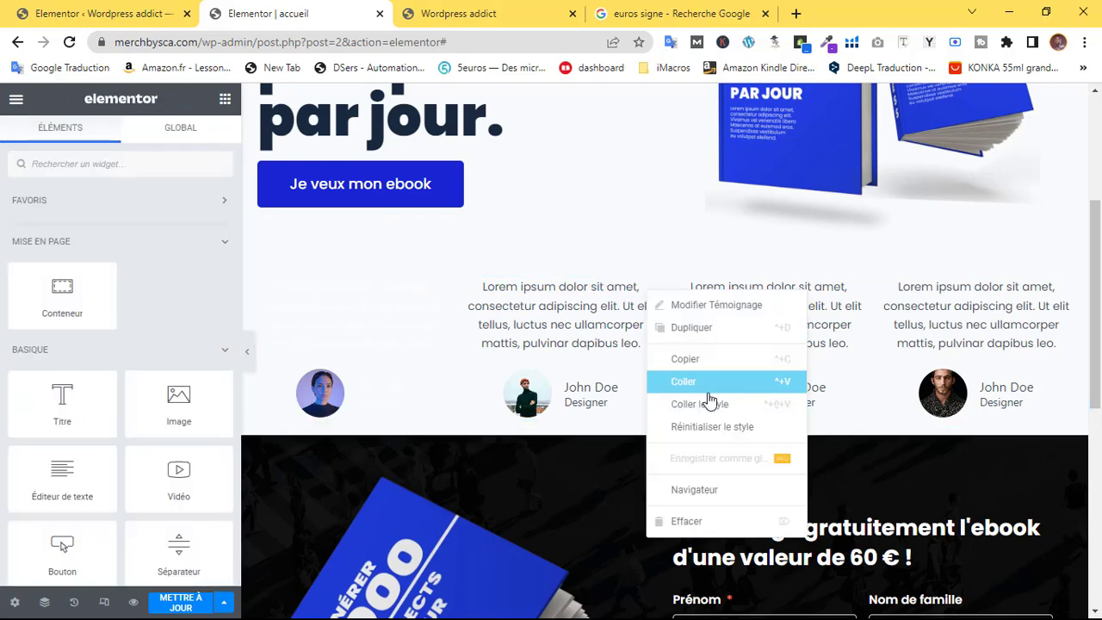
click(708, 392)
right_click(859, 289)
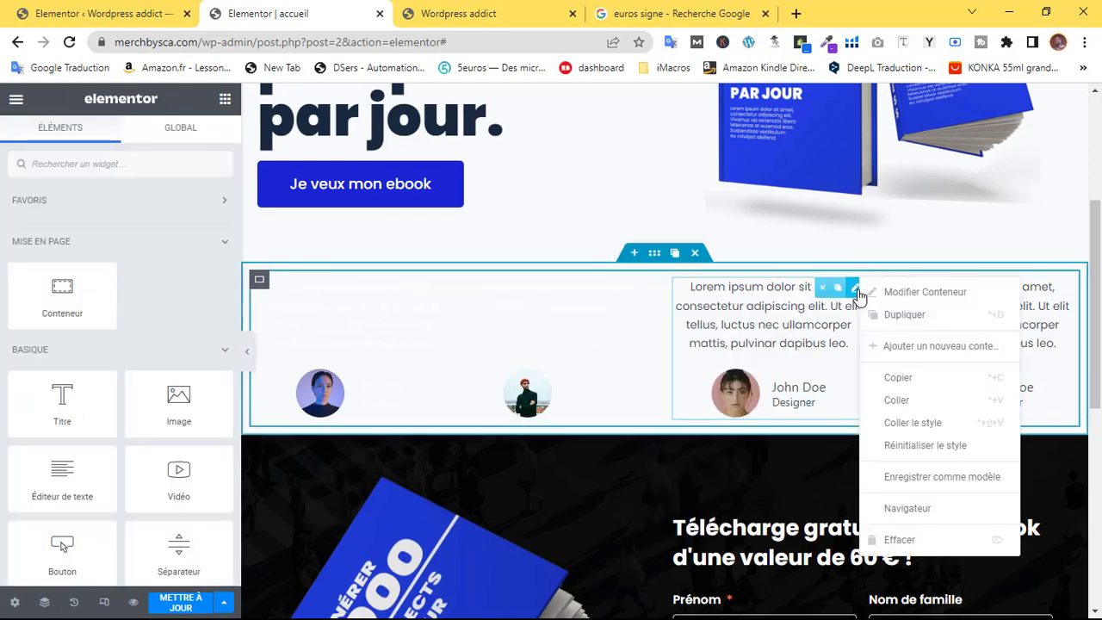
right_click(859, 293)
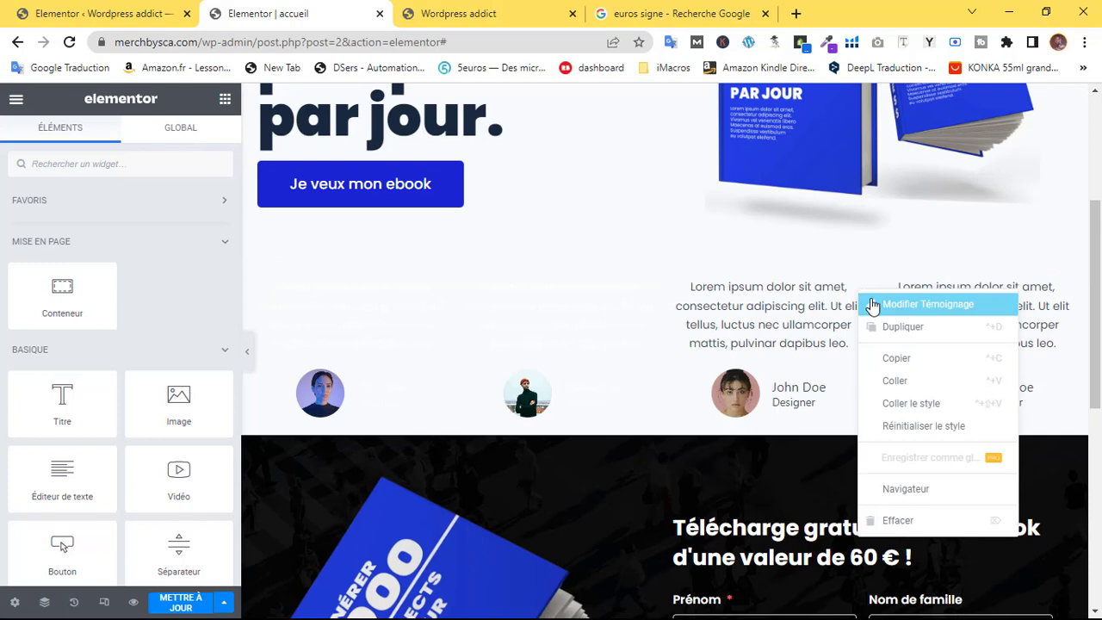
click(899, 404)
right_click(1026, 293)
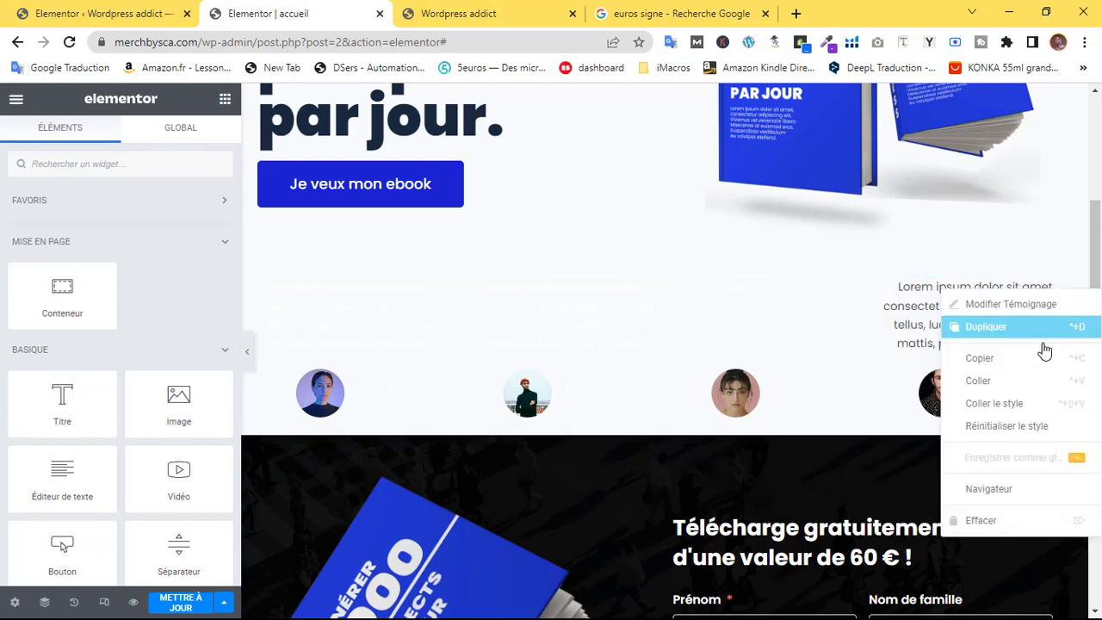
click(999, 404)
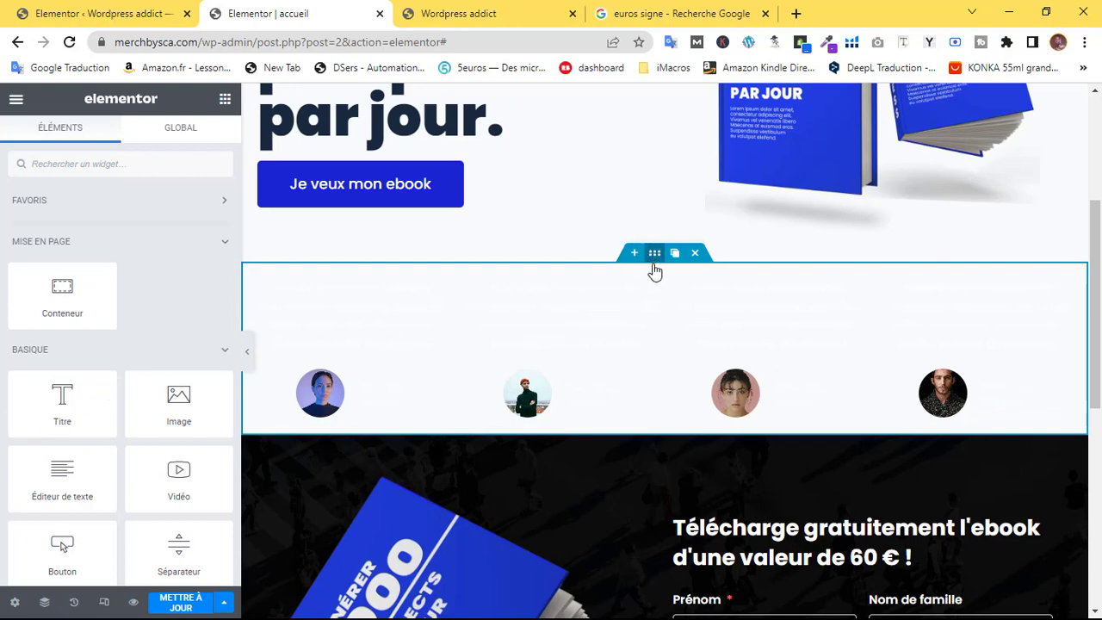
Give the testimonial section a 262 px minimum height with centred content
click(654, 255)
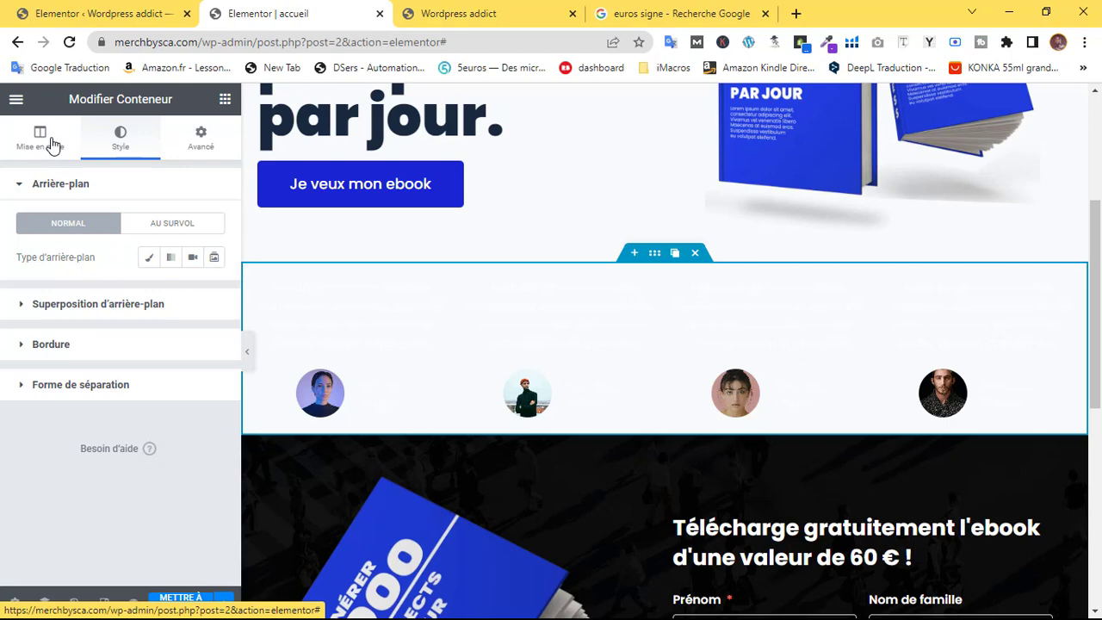
click(39, 138)
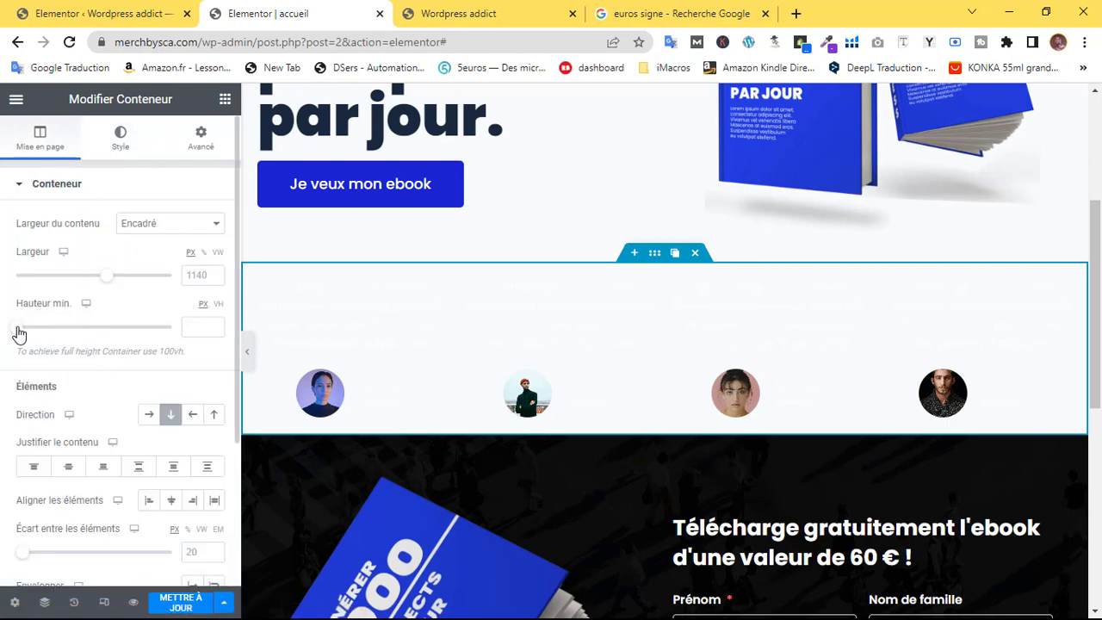
drag(18, 327, 50, 340)
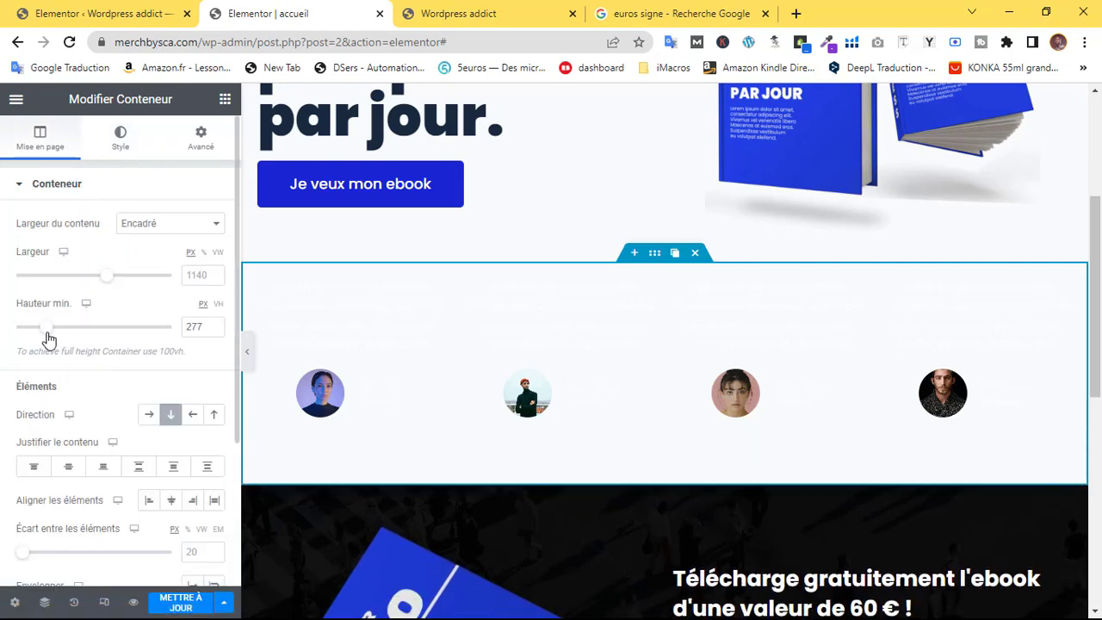
click(74, 468)
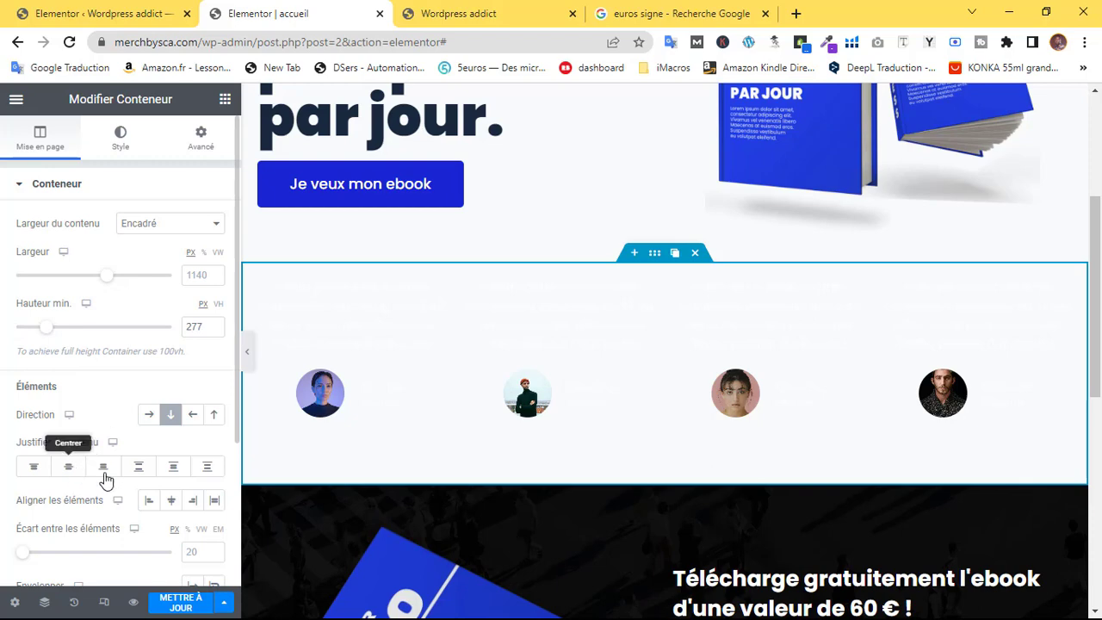
click(172, 501)
drag(45, 336, 50, 332)
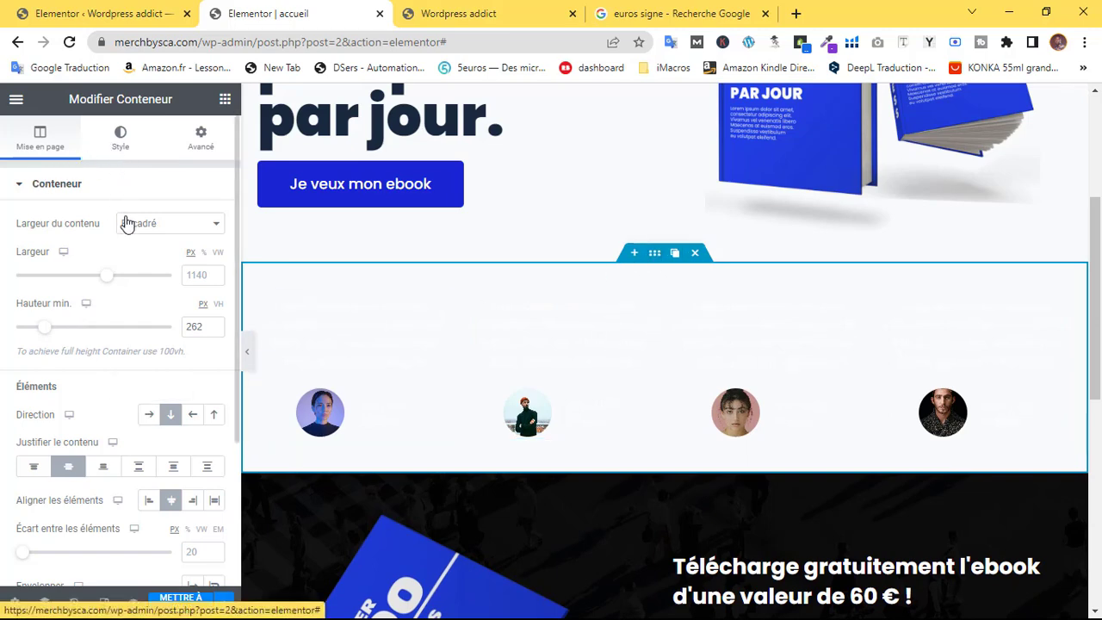
Set the section background to a classic black #000000 colour
click(120, 142)
click(149, 257)
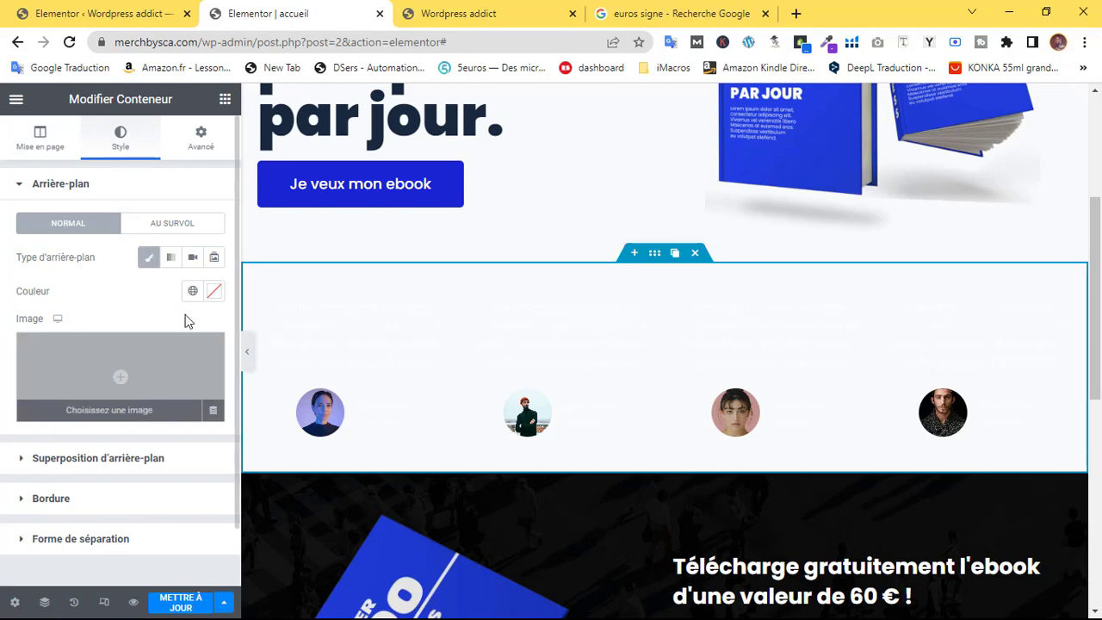
click(213, 293)
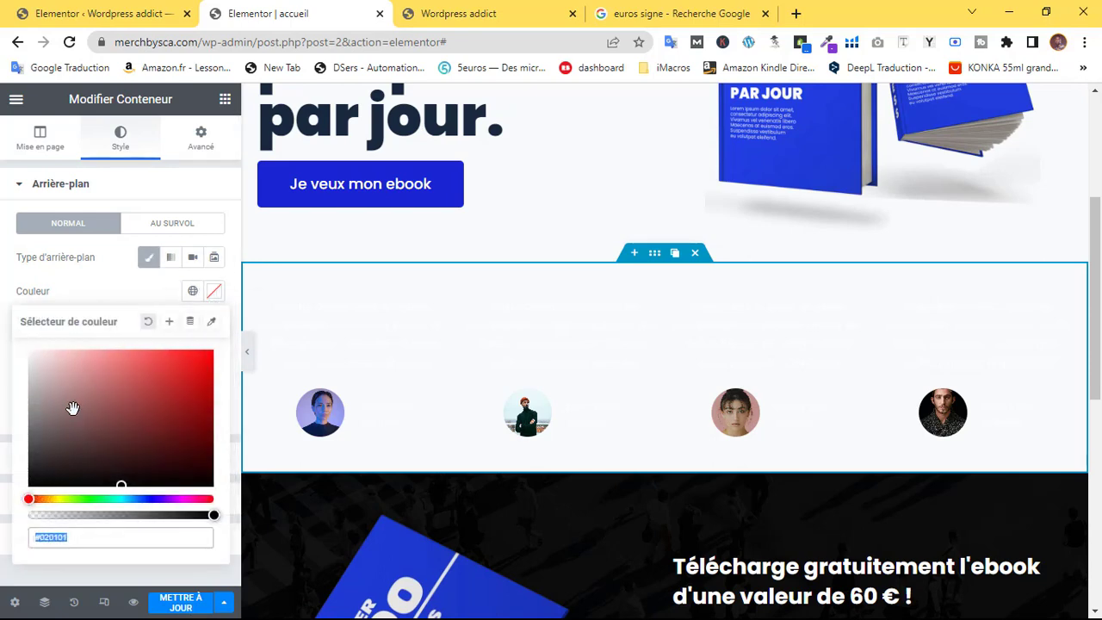
drag(73, 408, 25, 492)
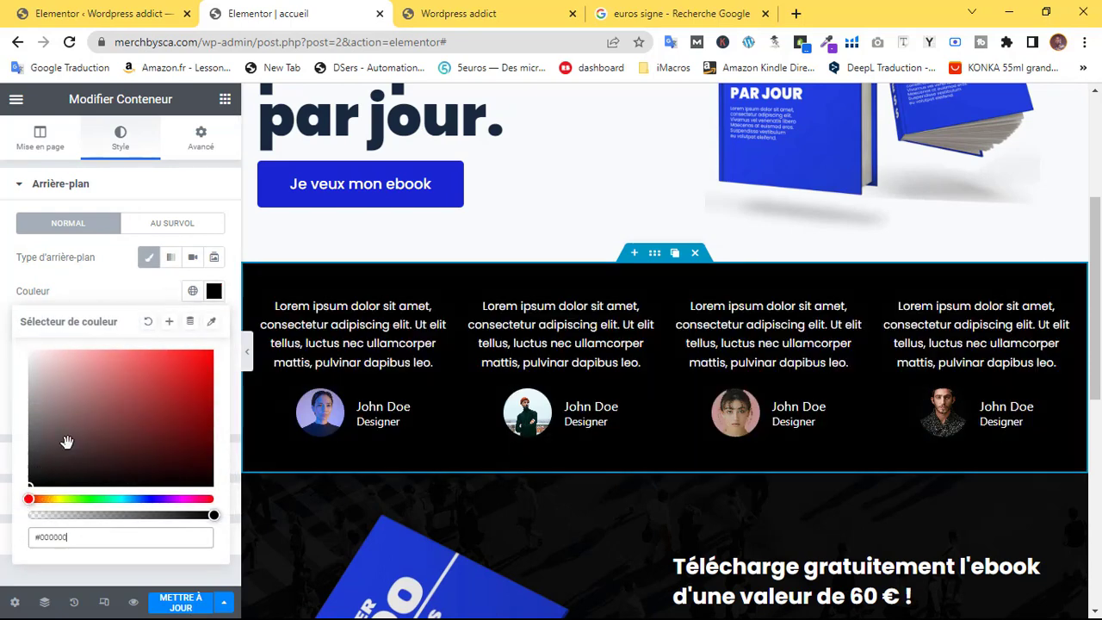
click(127, 302)
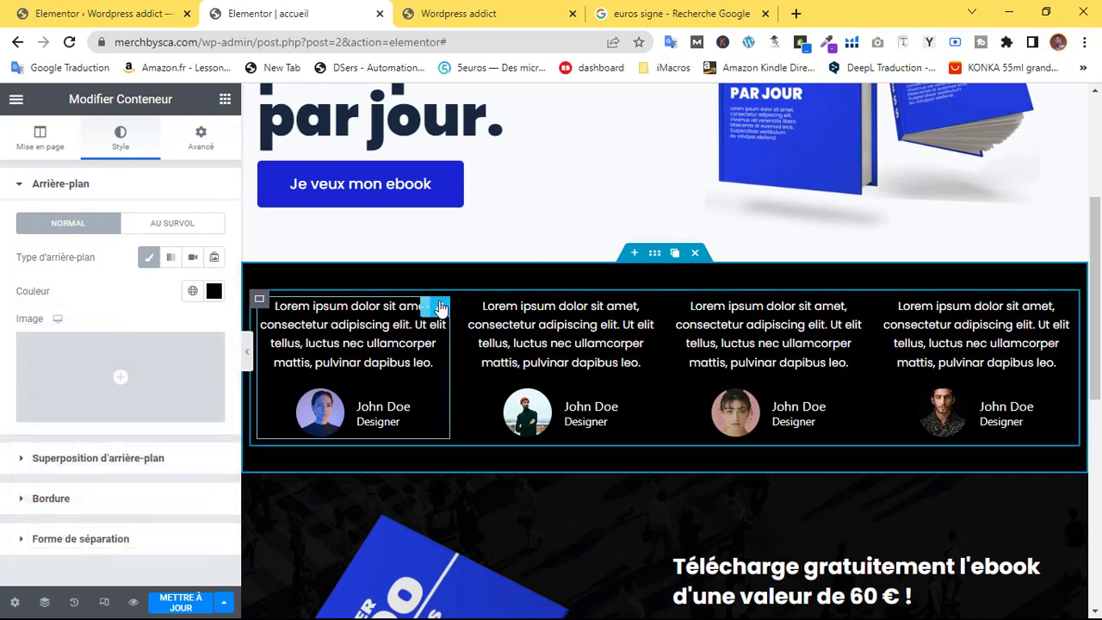
click(440, 307)
Keep the first testimonial's image size on Entière and save the page with Mettre à jour
click(41, 151)
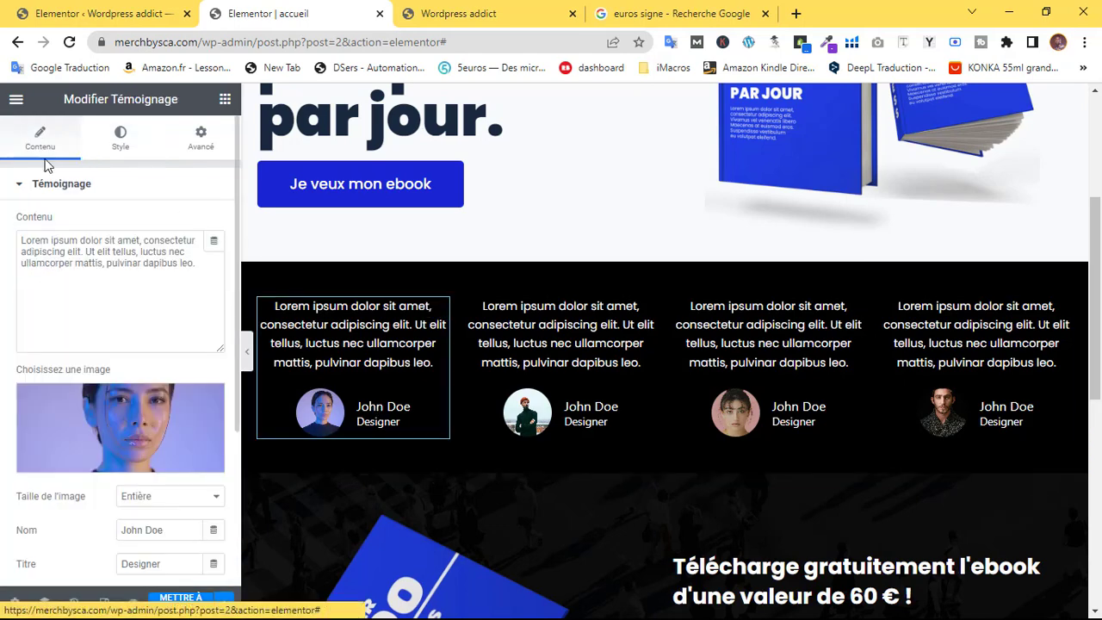
scroll(91, 344, down, 2)
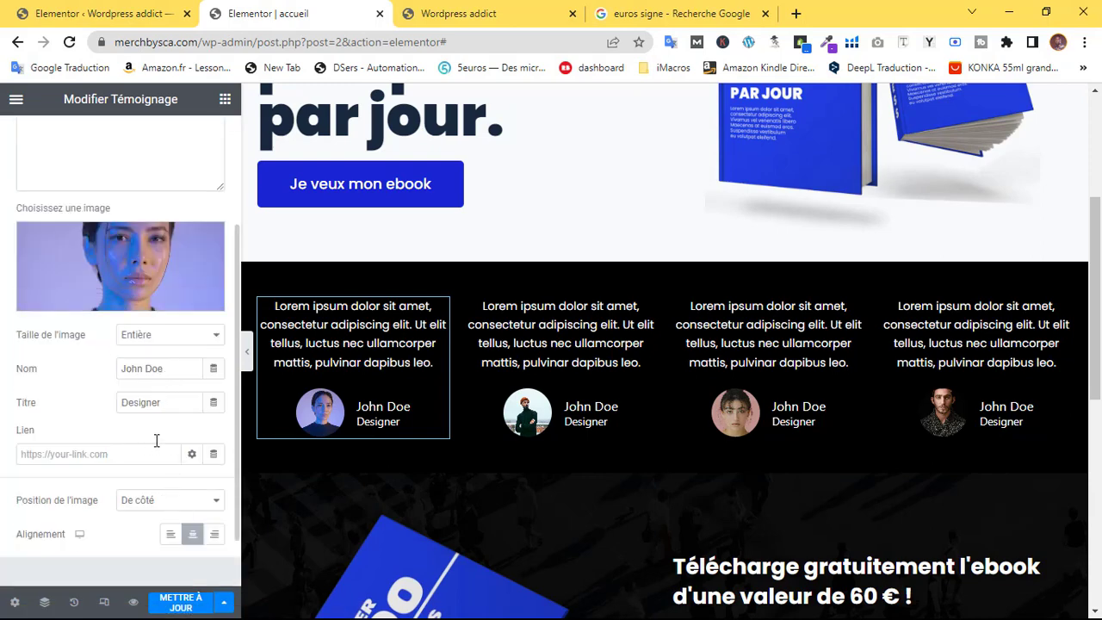
scroll(168, 367, down, 1)
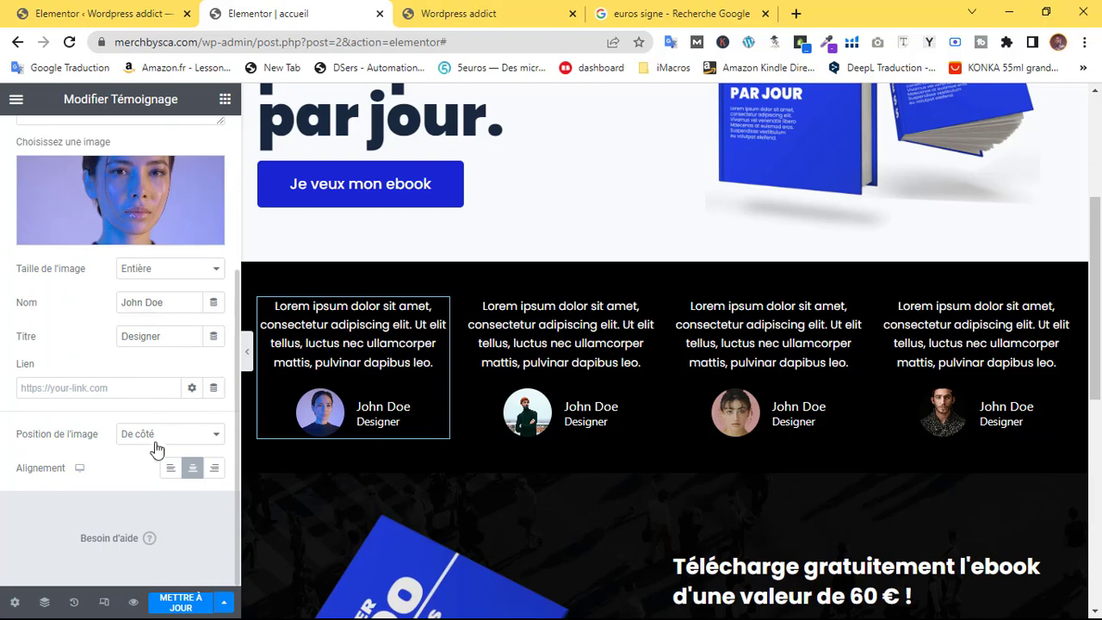
scroll(132, 431, up, 4)
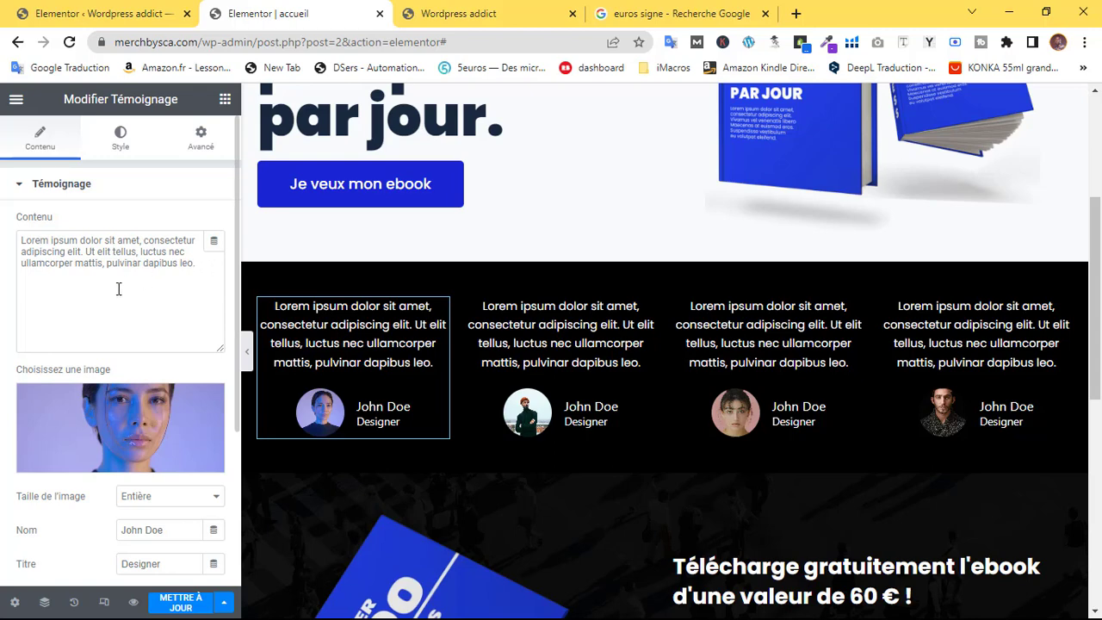
scroll(137, 422, down, 1)
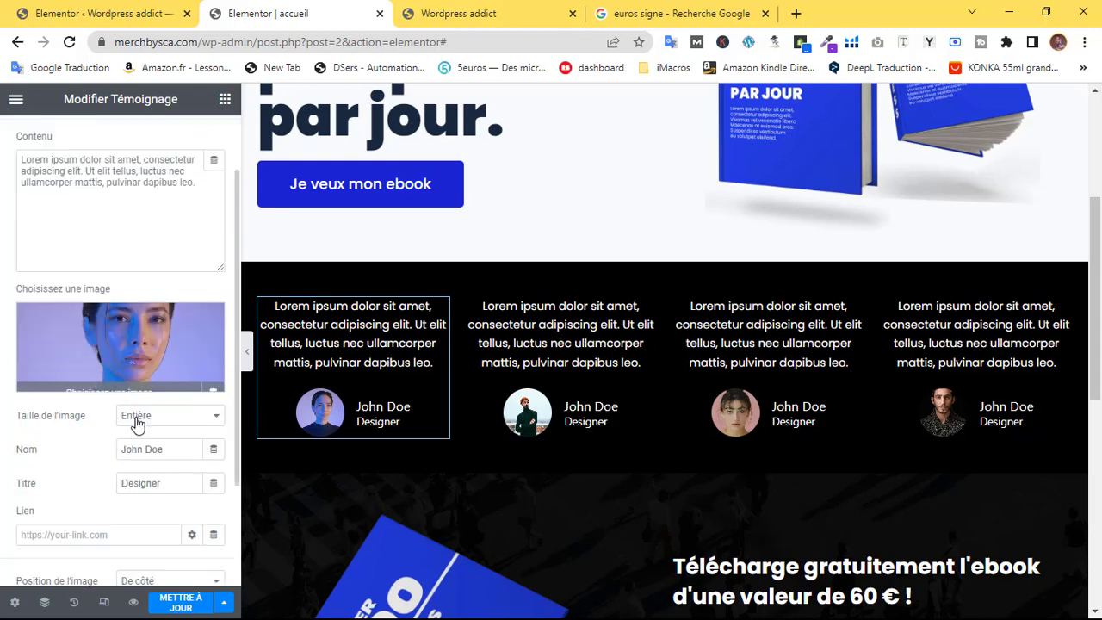
click(196, 425)
click(194, 422)
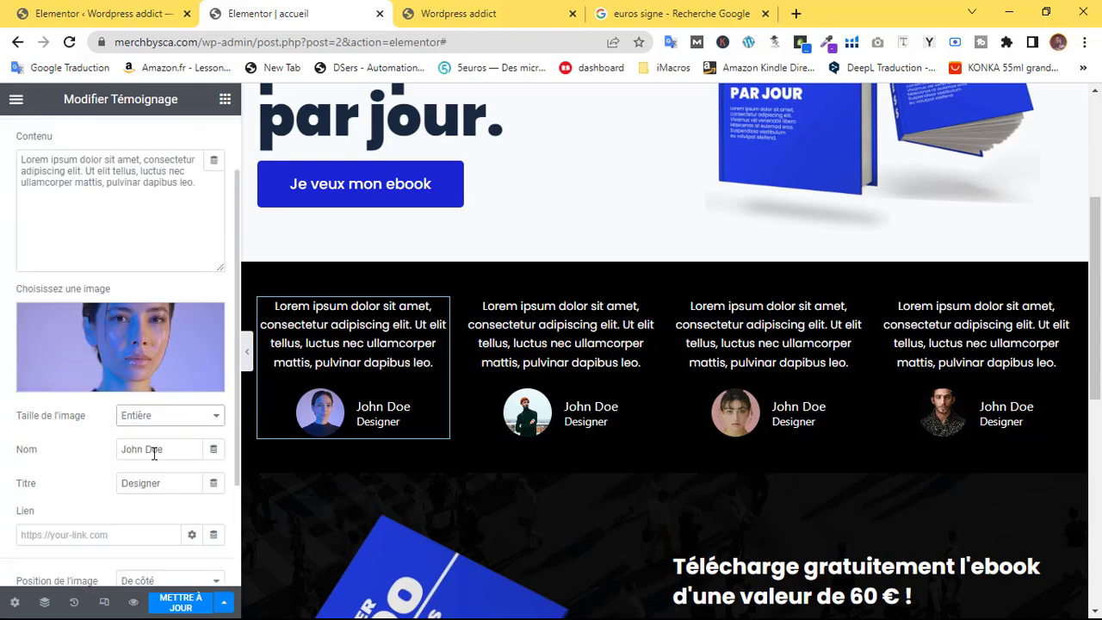
click(178, 602)
scroll(664, 351, down, 5)
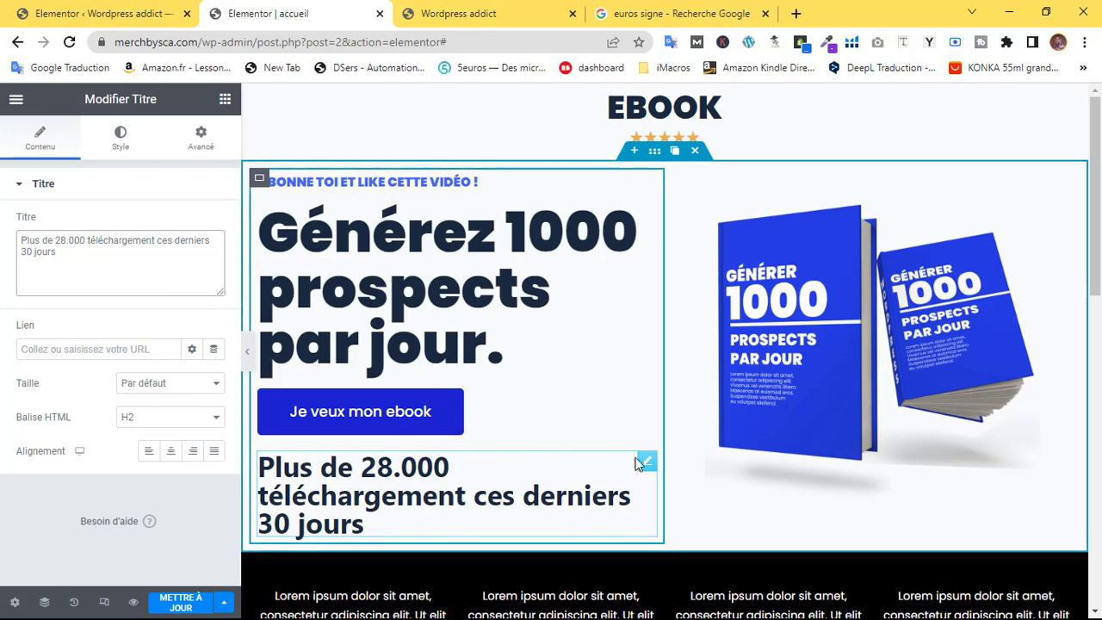
Set the '28.000 téléchargement' subtitle to Poppins, weight 400, at a much smaller size
click(119, 140)
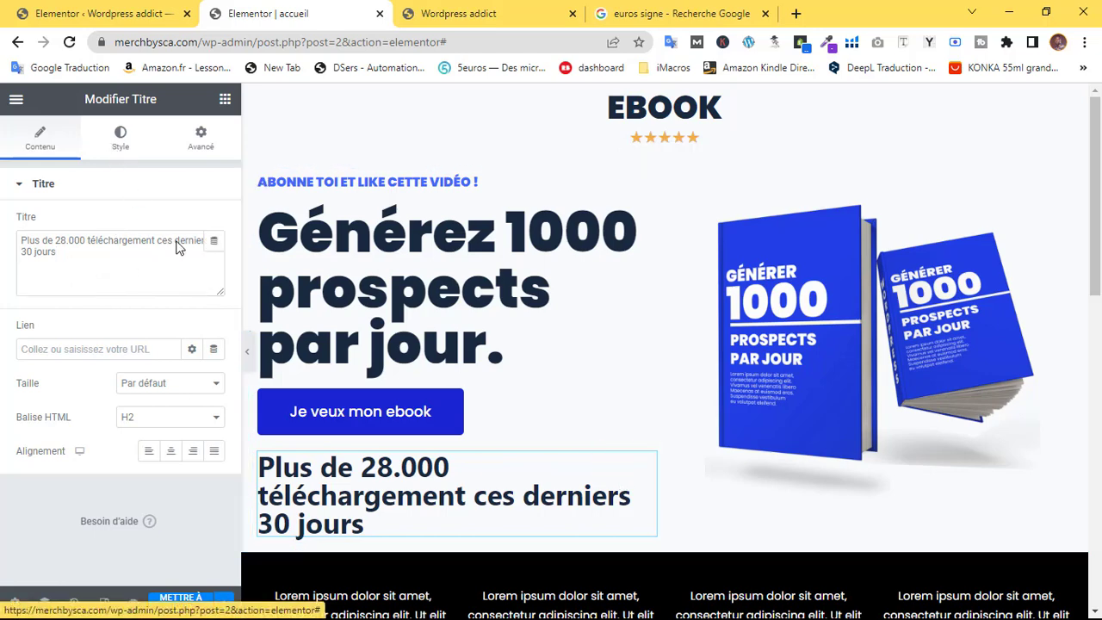
click(214, 258)
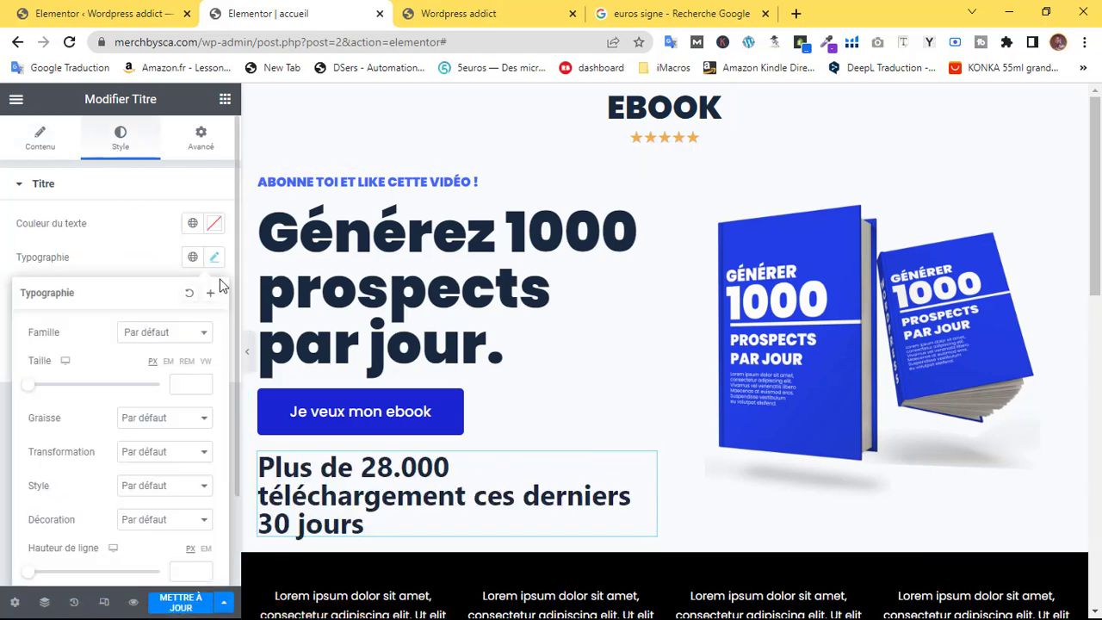
click(147, 336)
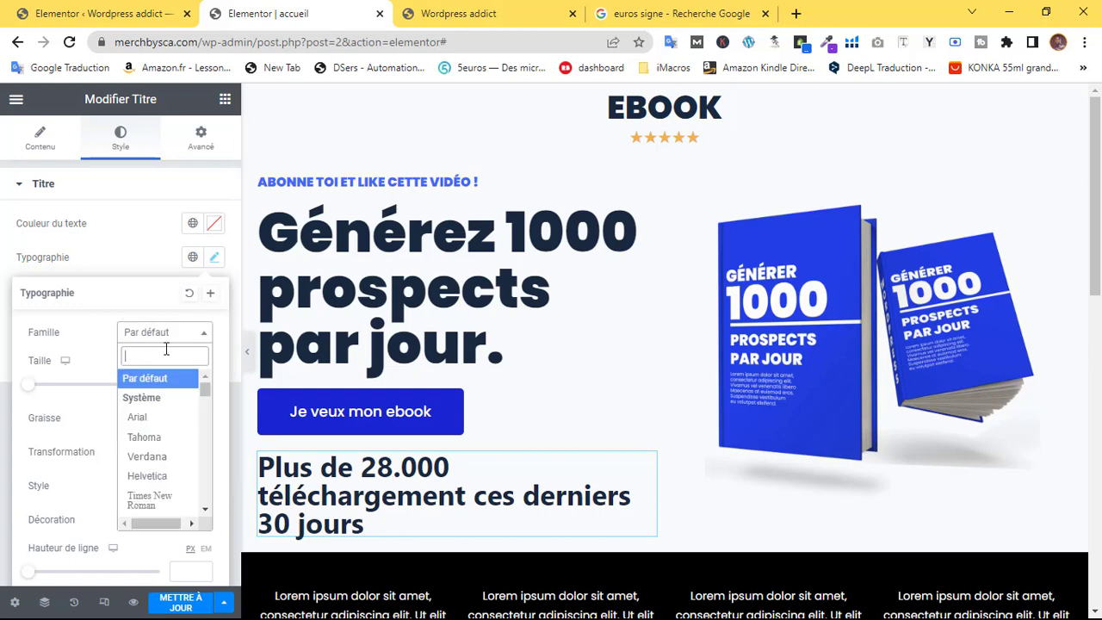
text(popp)
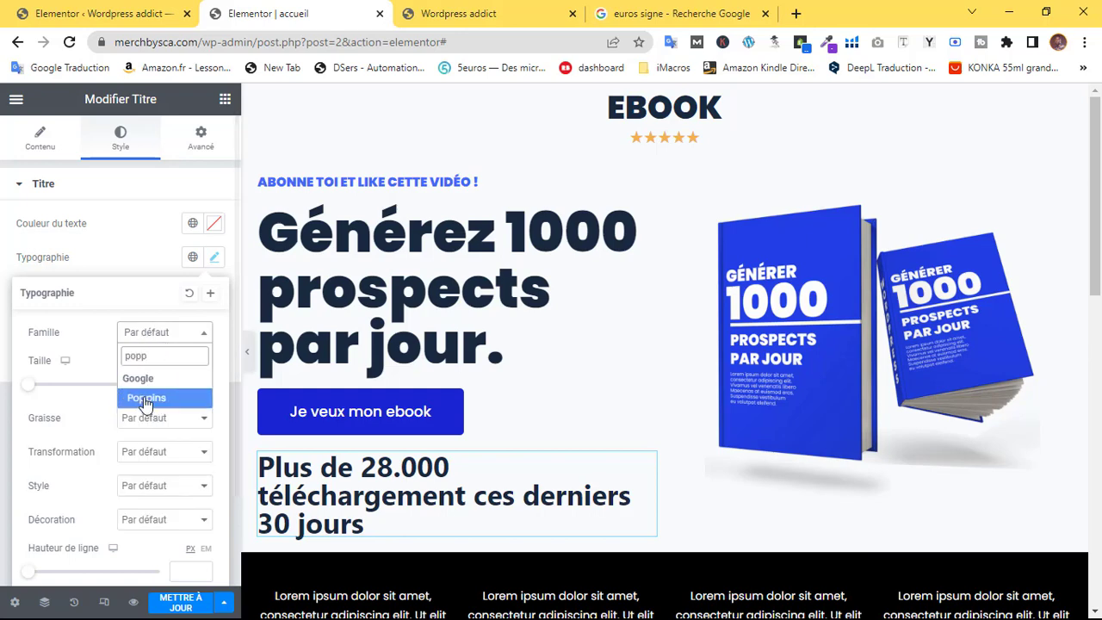
click(146, 399)
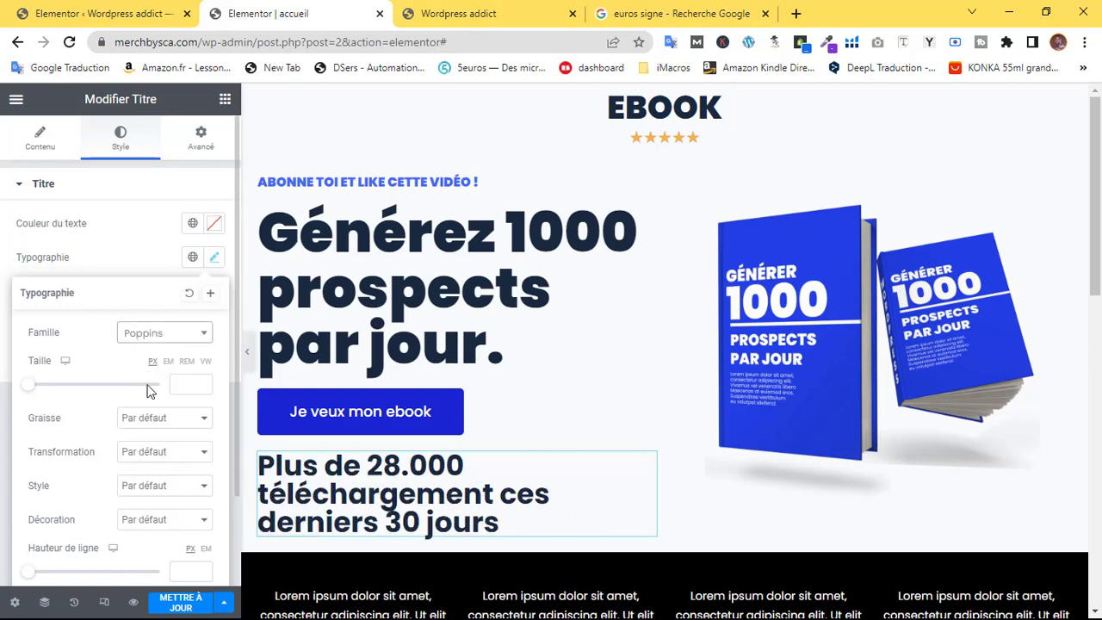
click(145, 418)
click(143, 479)
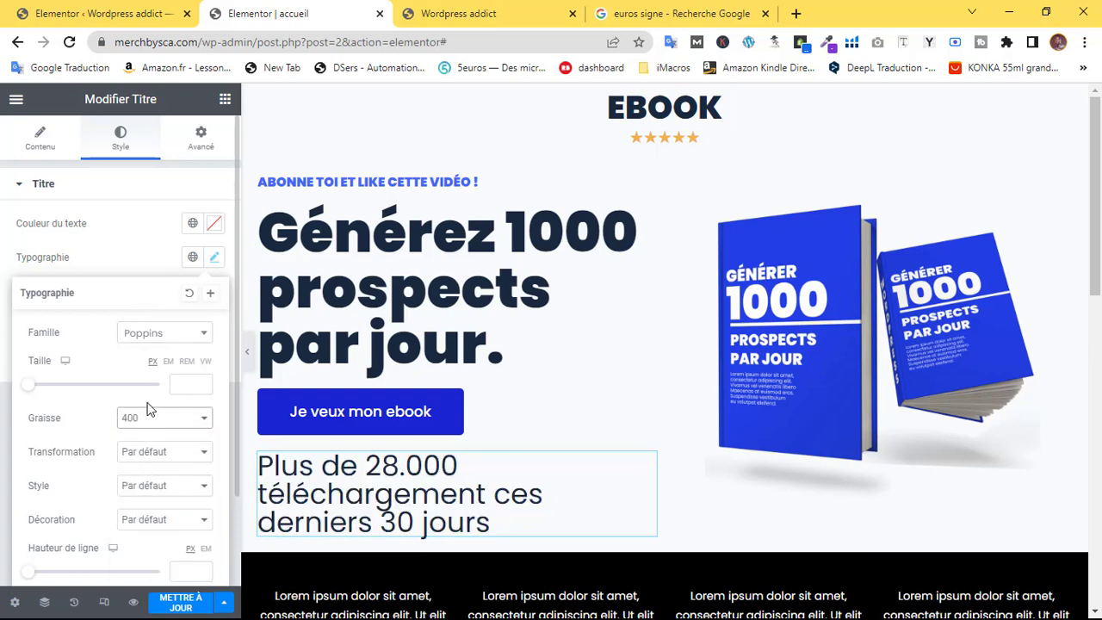
drag(28, 384, 36, 386)
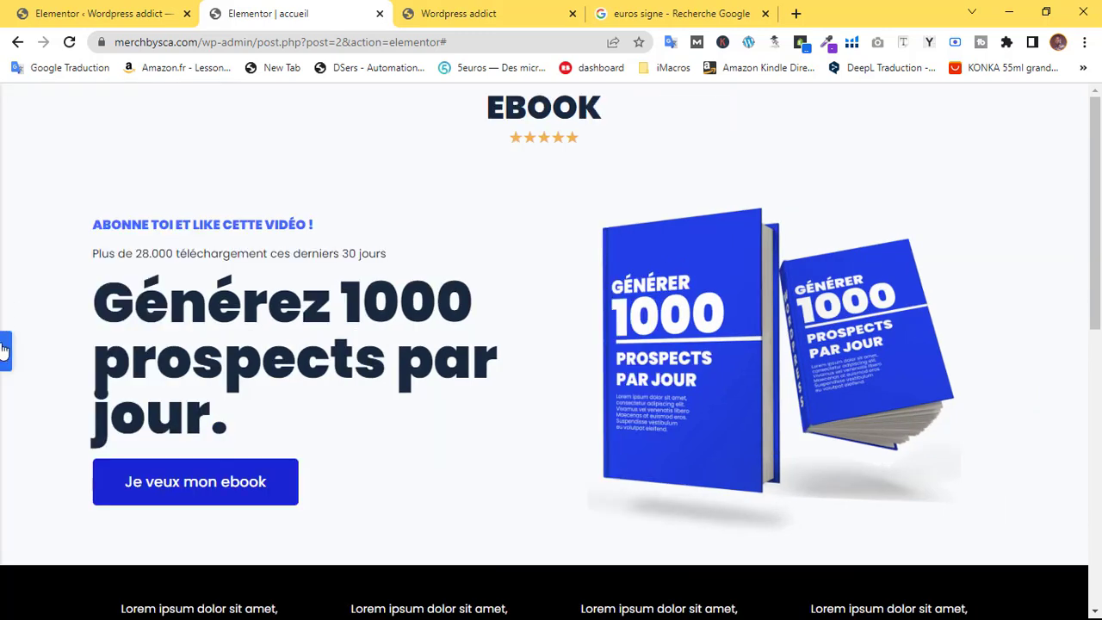
Move the subtitle line beneath the ebook download heading
click(4, 350)
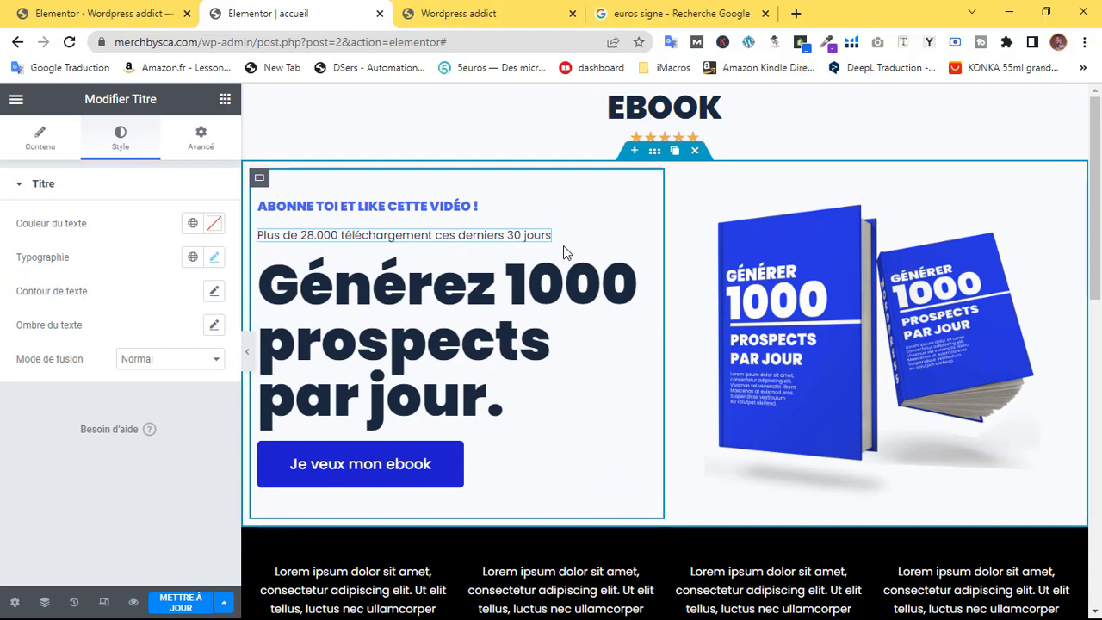
scroll(568, 272, down, 4)
scroll(569, 273, down, 3)
scroll(568, 290, up, 5)
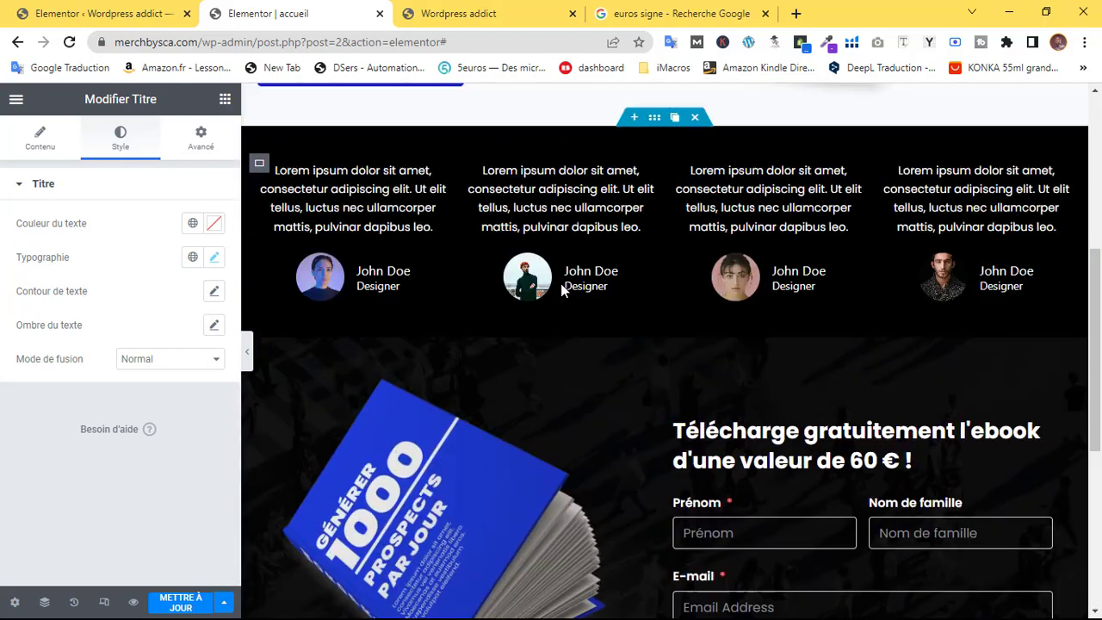
drag(520, 158, 788, 417)
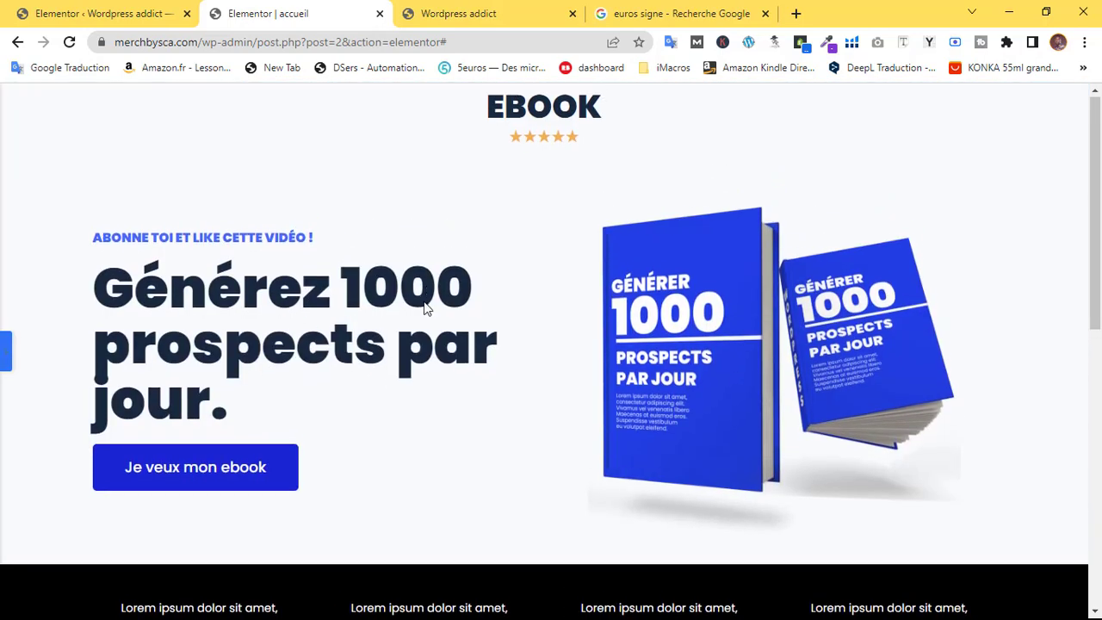
scroll(392, 324, down, 7)
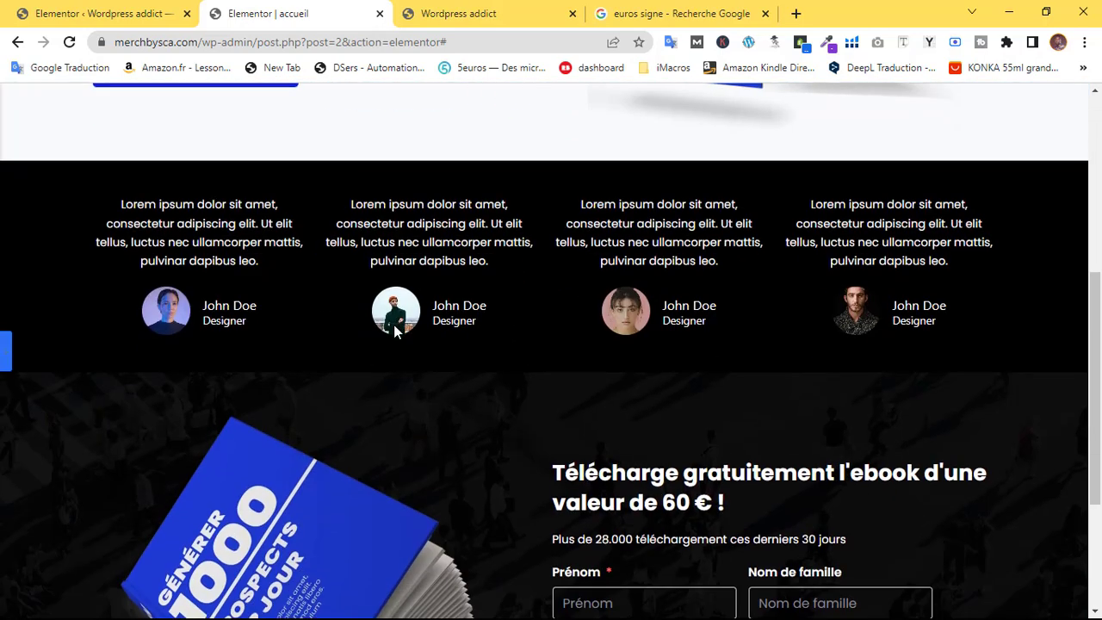
click(6, 353)
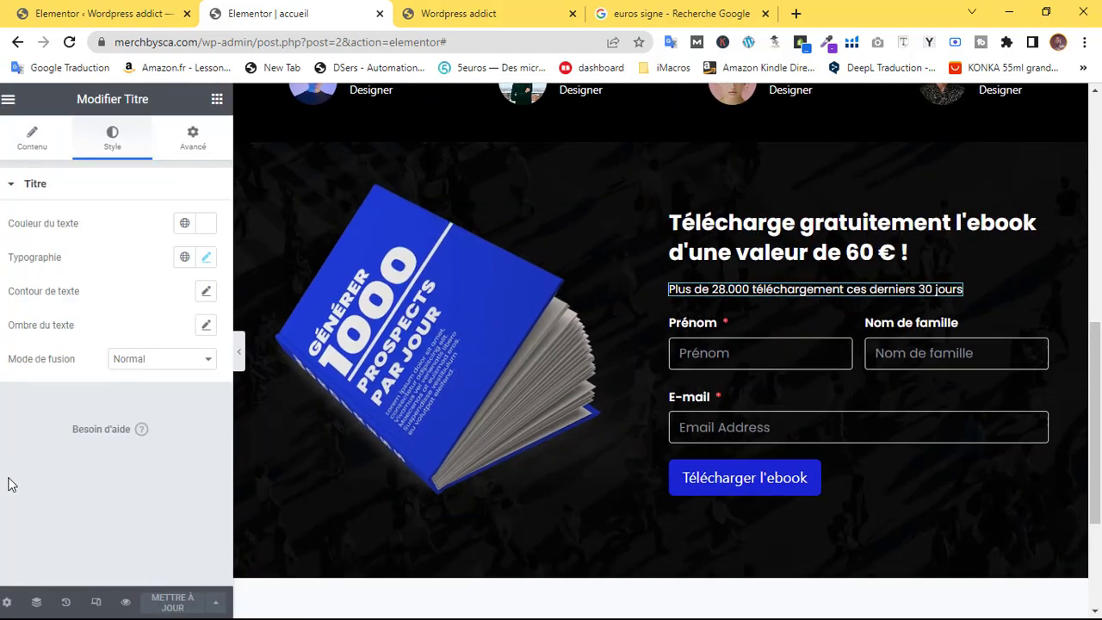
click(133, 602)
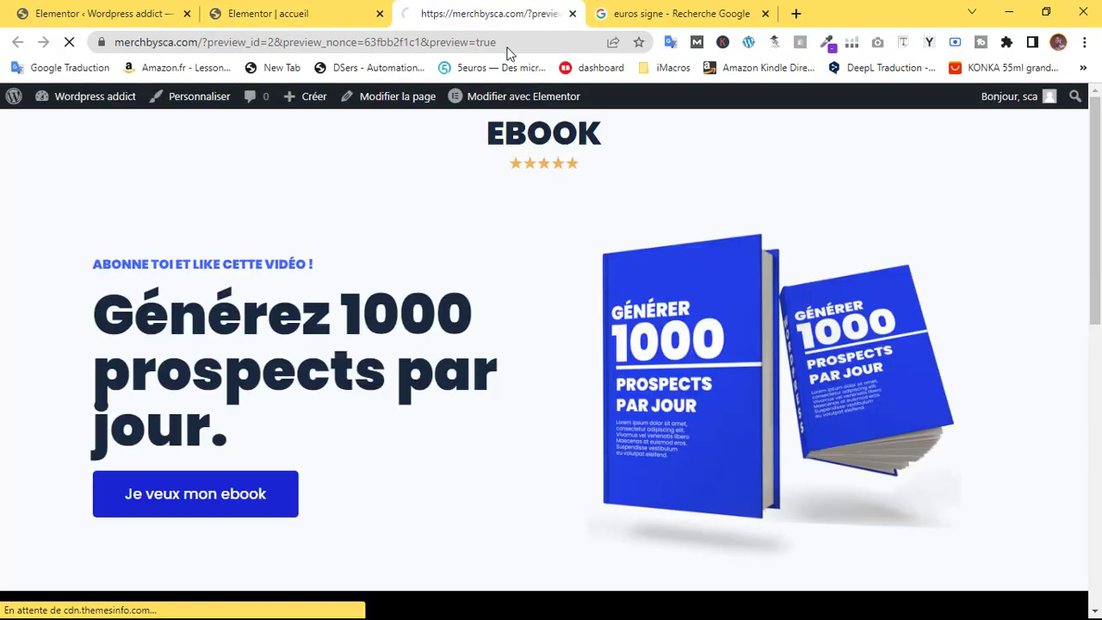
drag(1096, 193, 1094, 129)
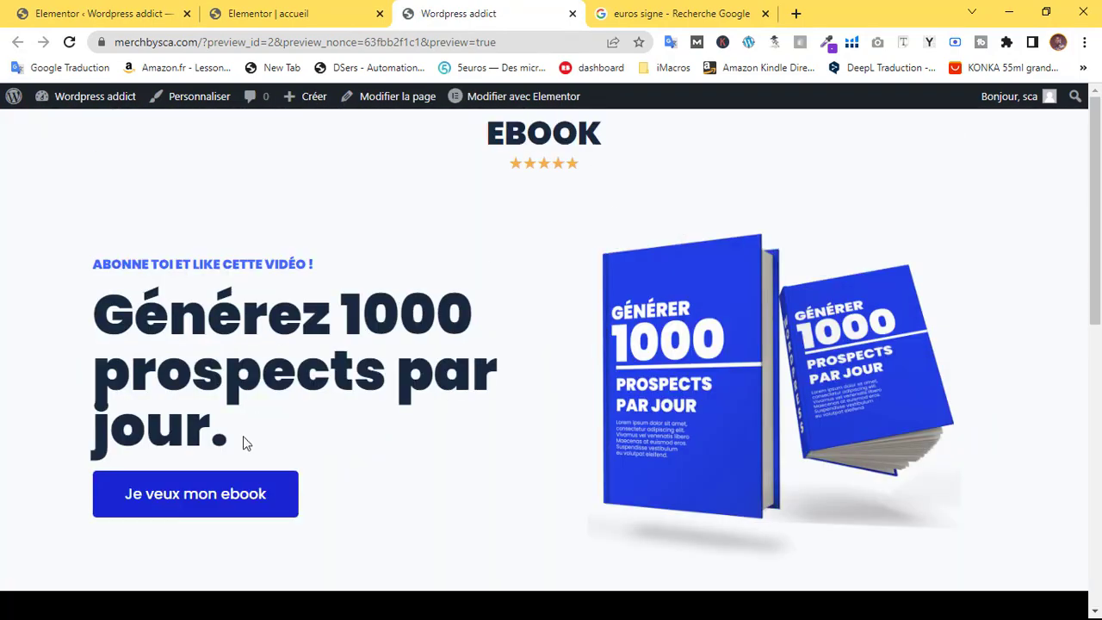
scroll(435, 375, down, 5)
scroll(434, 377, up, 6)
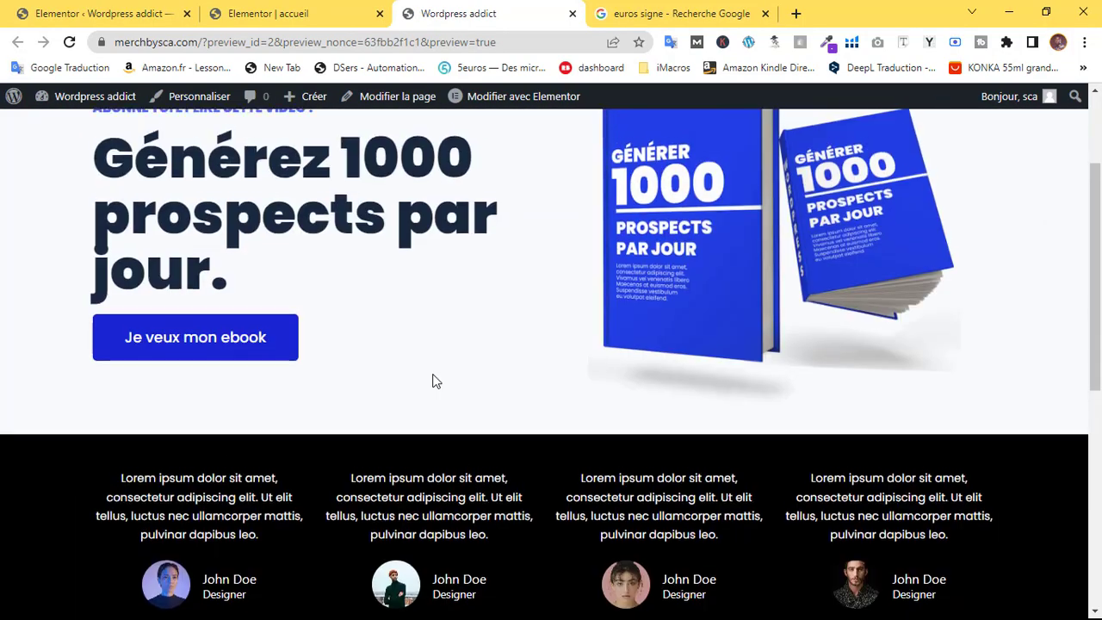
scroll(421, 377, down, 2)
scroll(385, 372, up, 2)
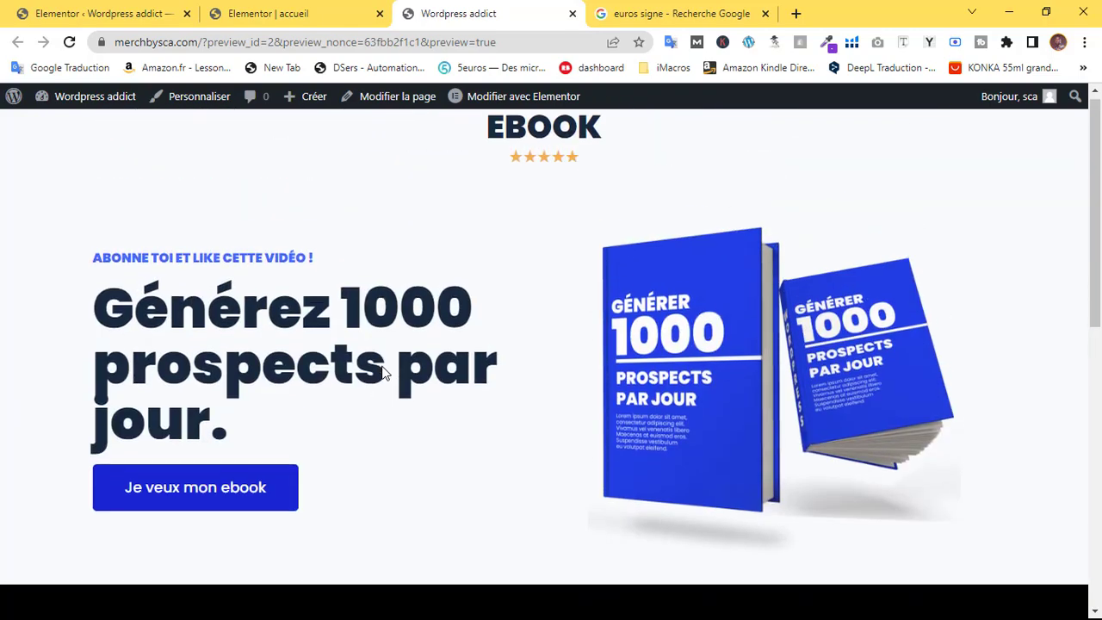
click(291, 11)
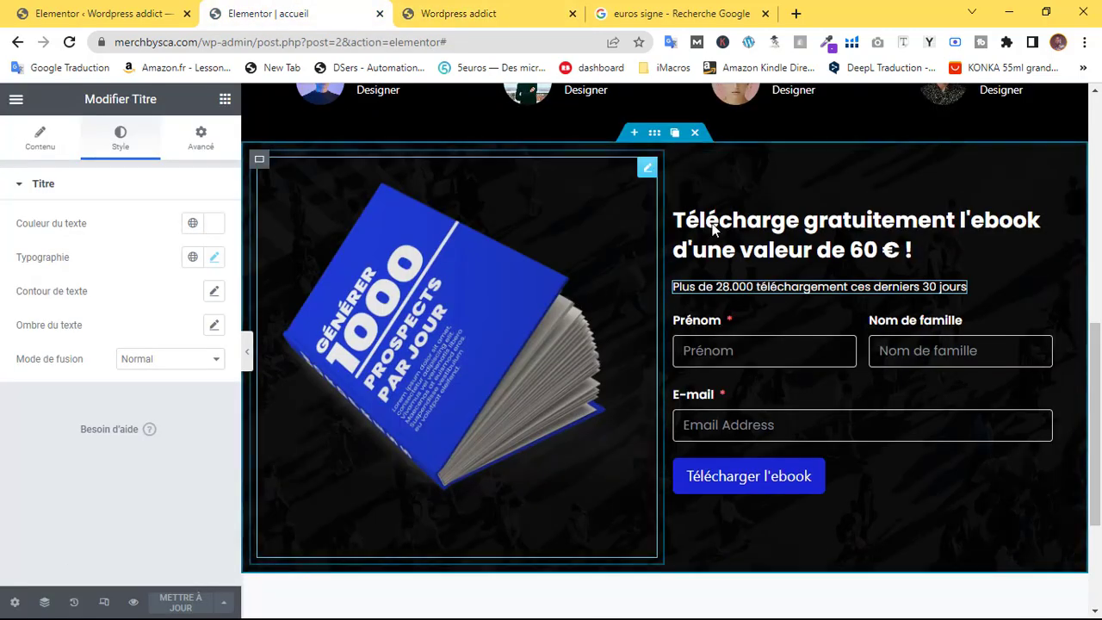
Switch the editor preview to the mobile layout
scroll(531, 259, up, 5)
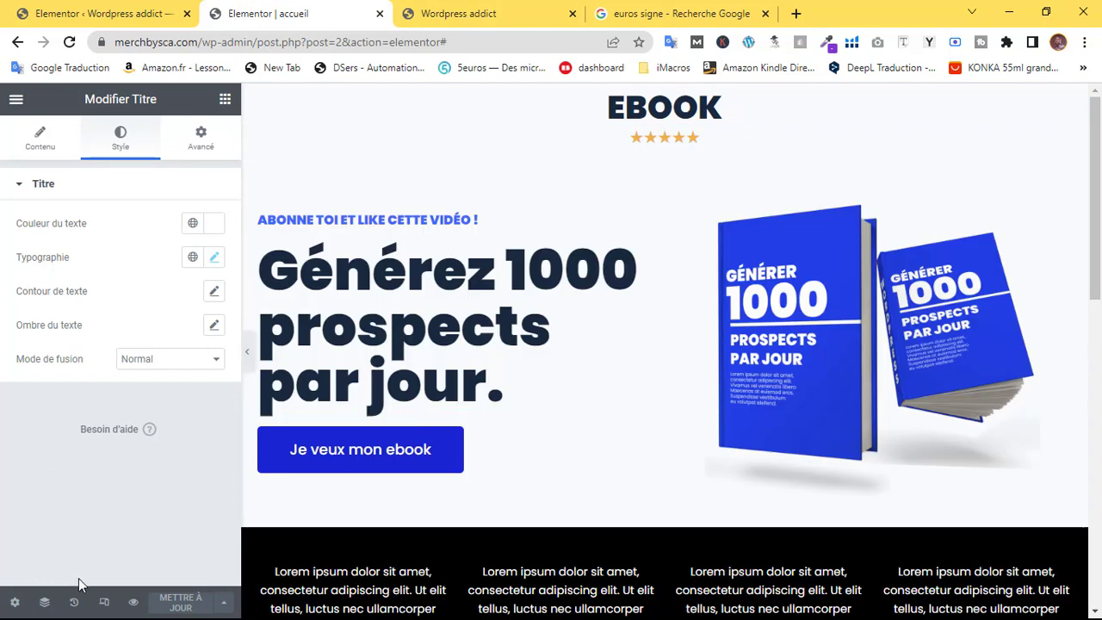
click(105, 602)
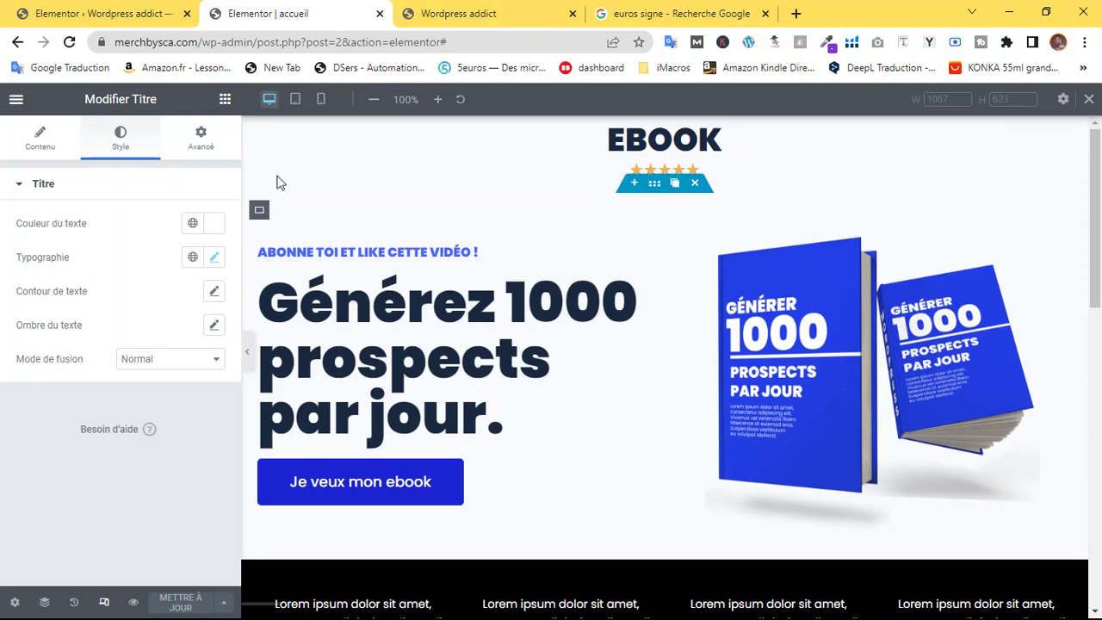
click(320, 99)
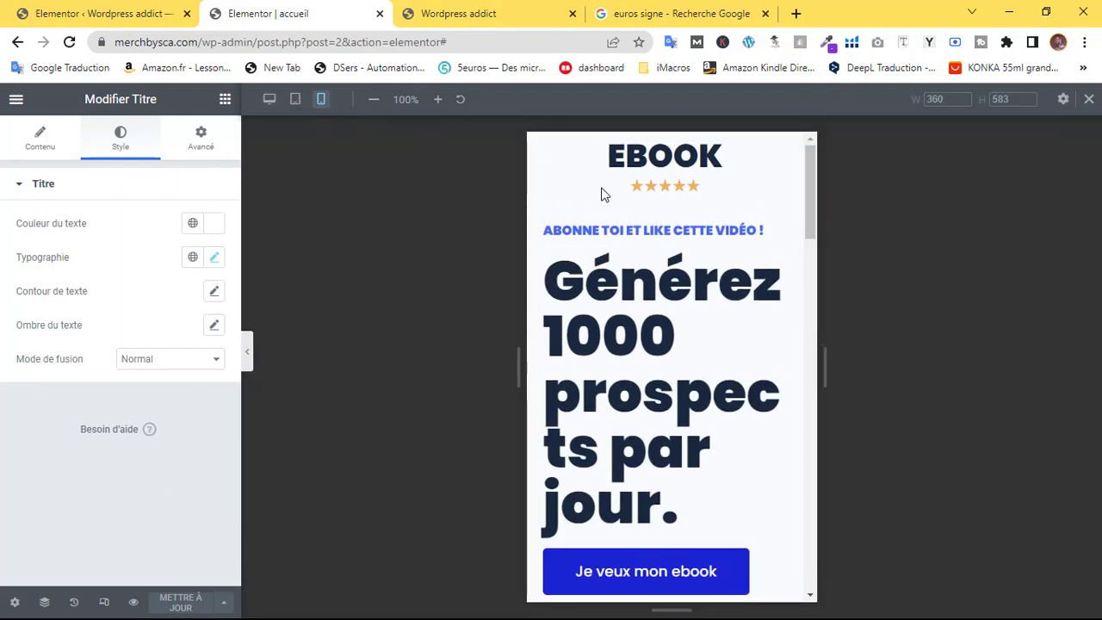
scroll(706, 220, down, 15)
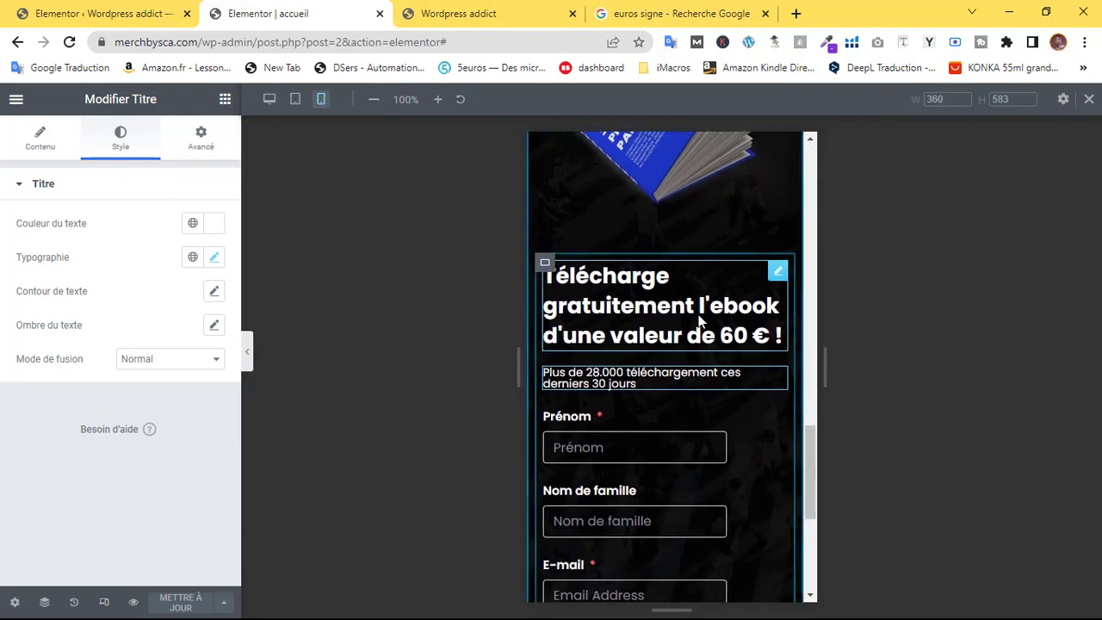
scroll(698, 321, up, 15)
scroll(700, 322, up, 2)
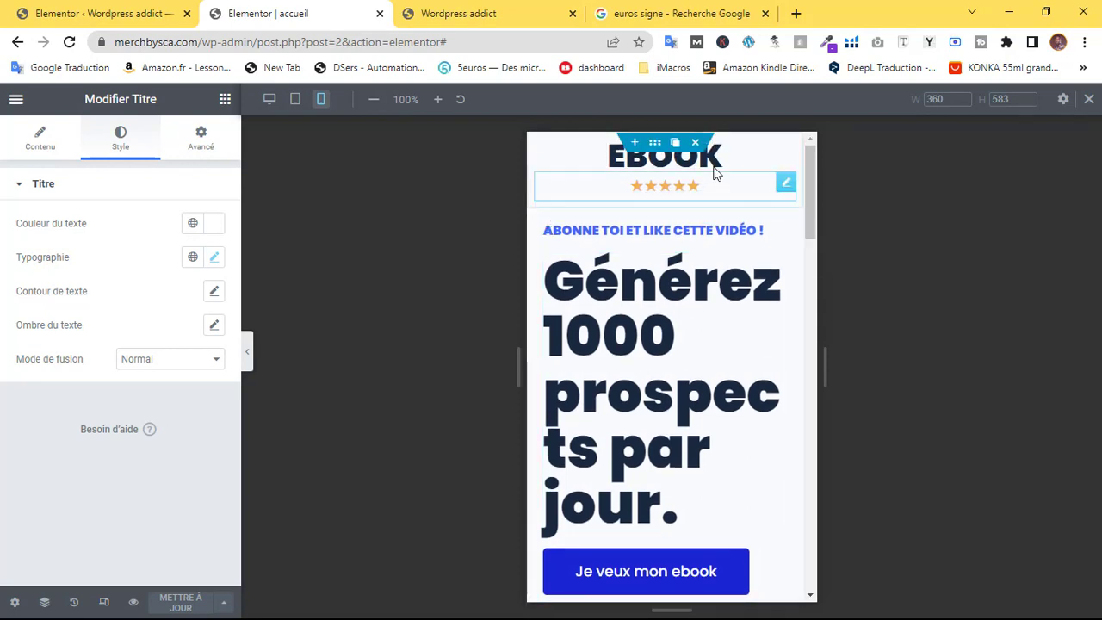
Shrink the EBOOK heading to size 23 and its star rating from 21 to 17
click(788, 153)
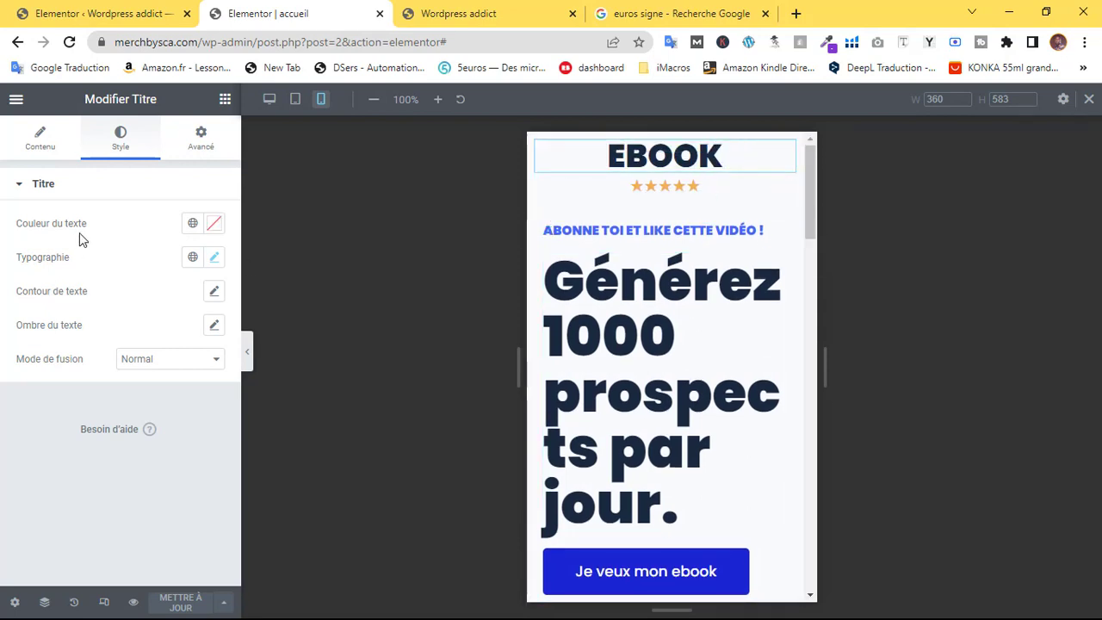
click(214, 261)
drag(52, 389, 40, 399)
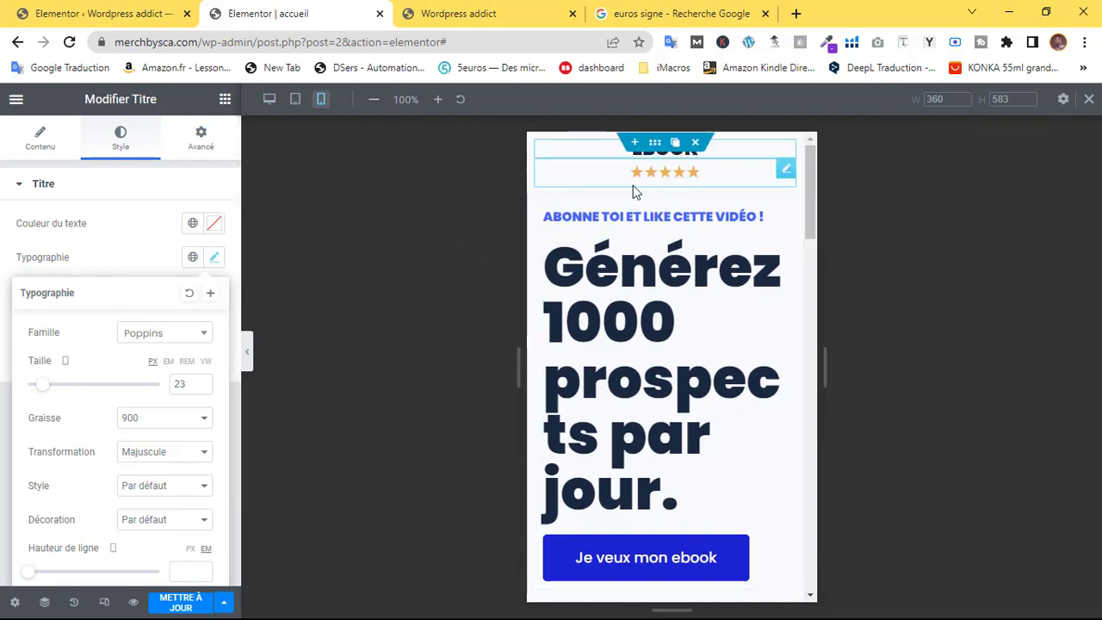
click(788, 174)
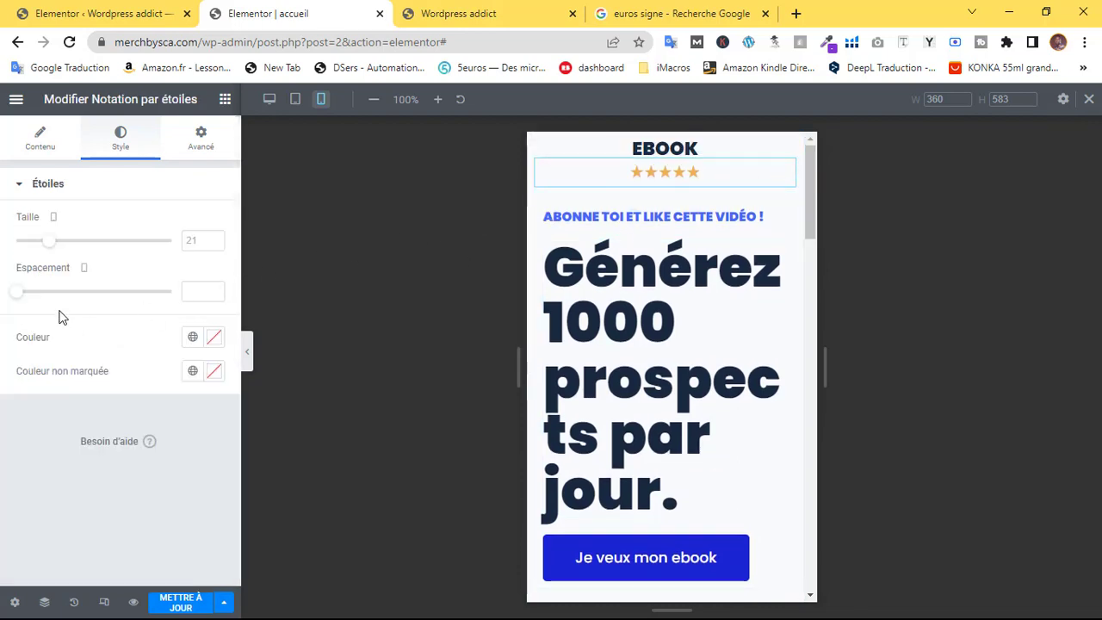
drag(51, 249, 44, 258)
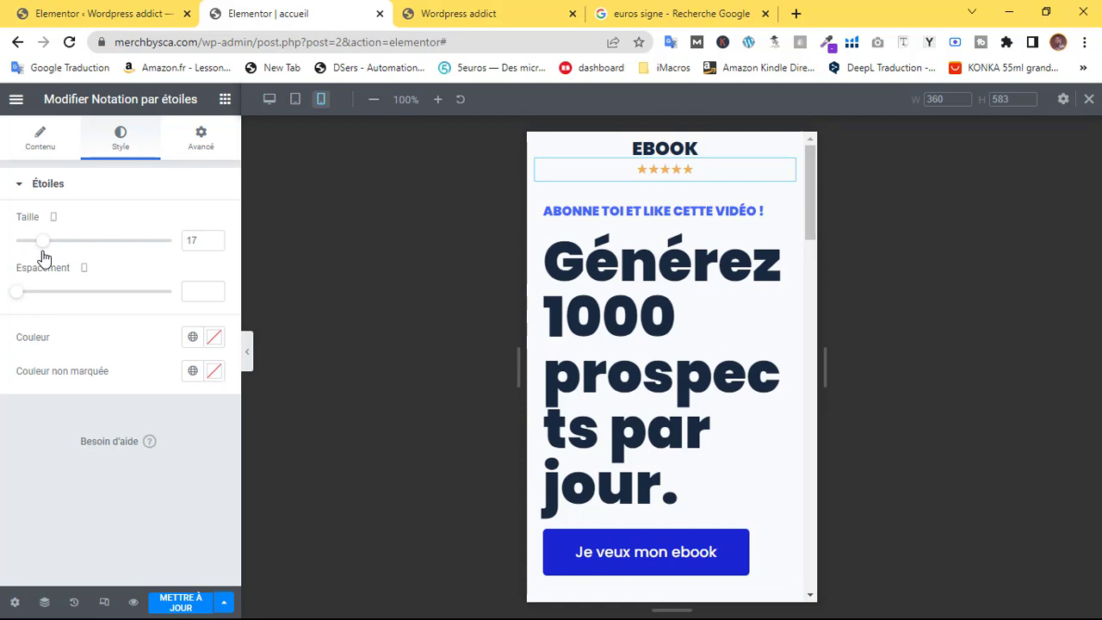
Set the gap between the EBOOK heading and the stars to zero
mouse_move(699, 158)
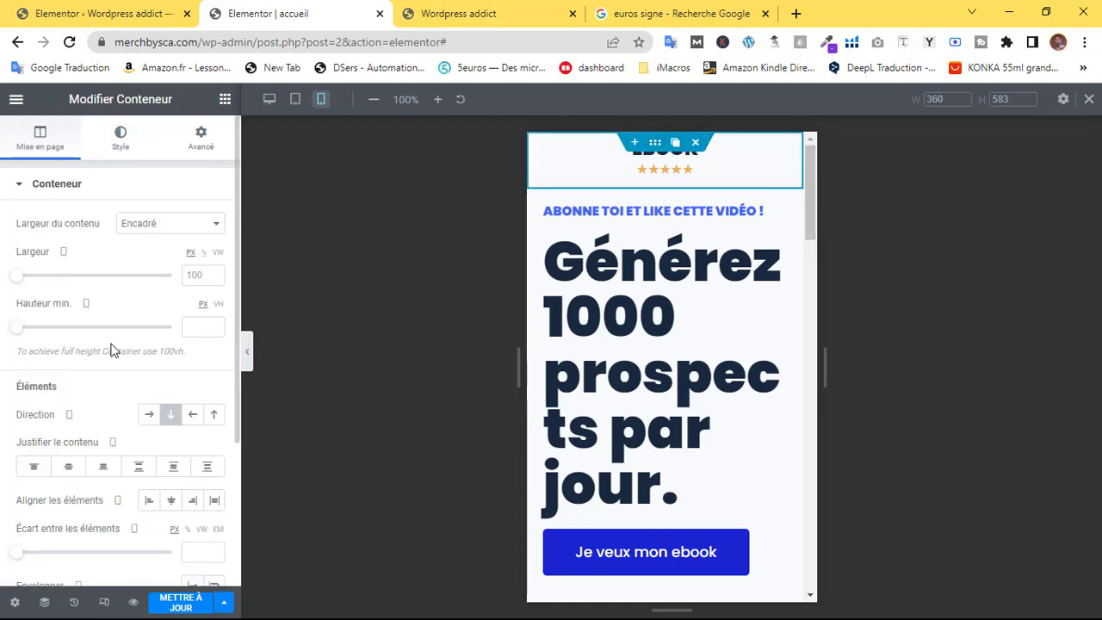
scroll(99, 387, down, 3)
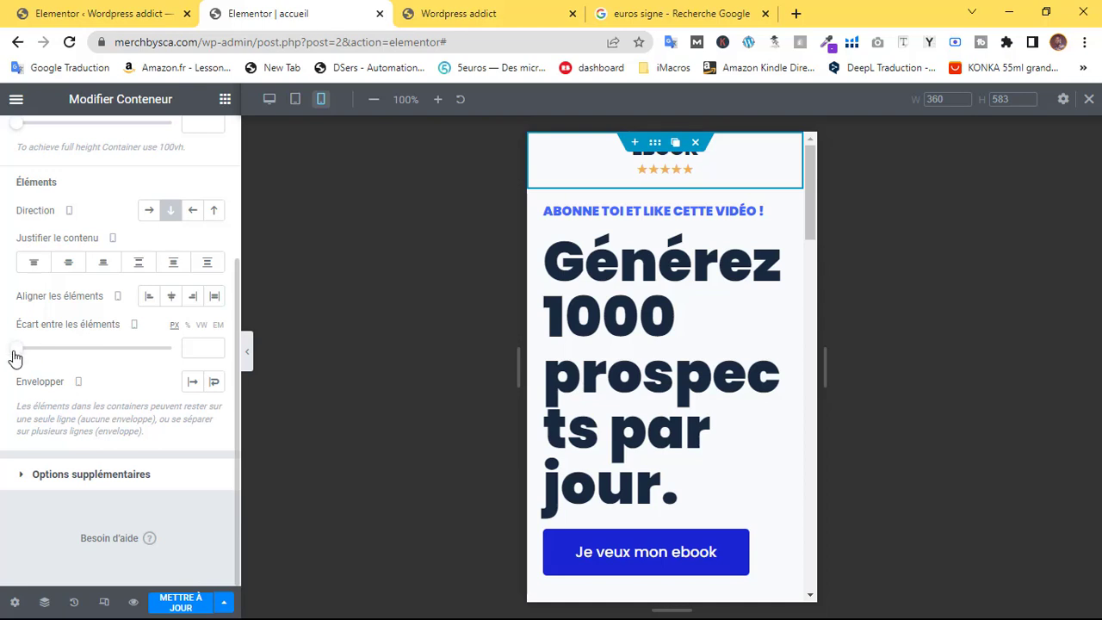
drag(16, 351, 32, 349)
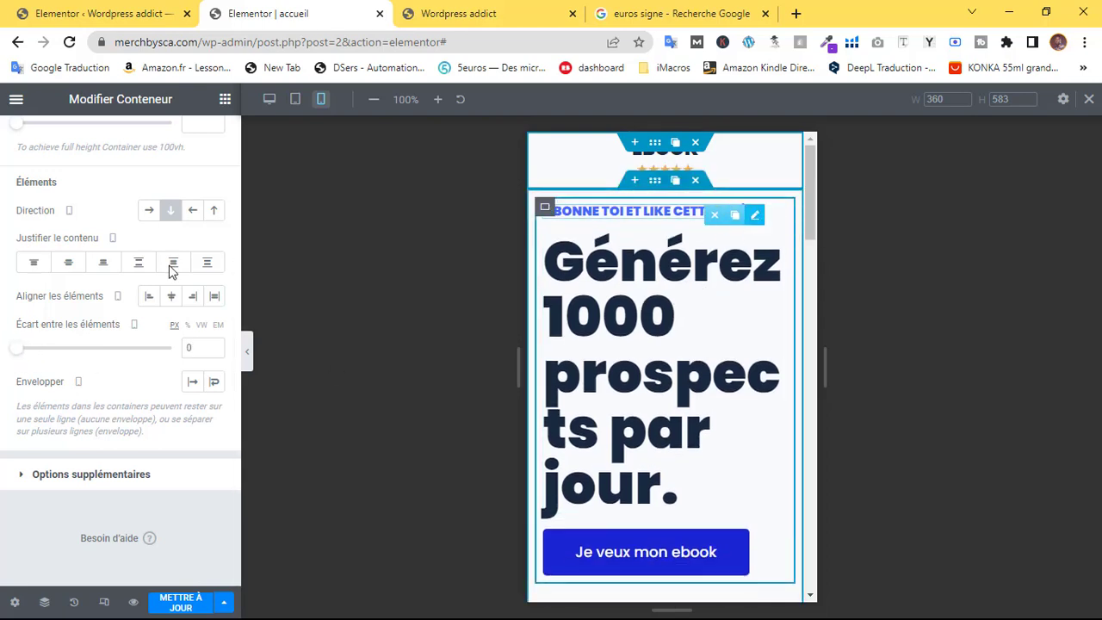
click(122, 148)
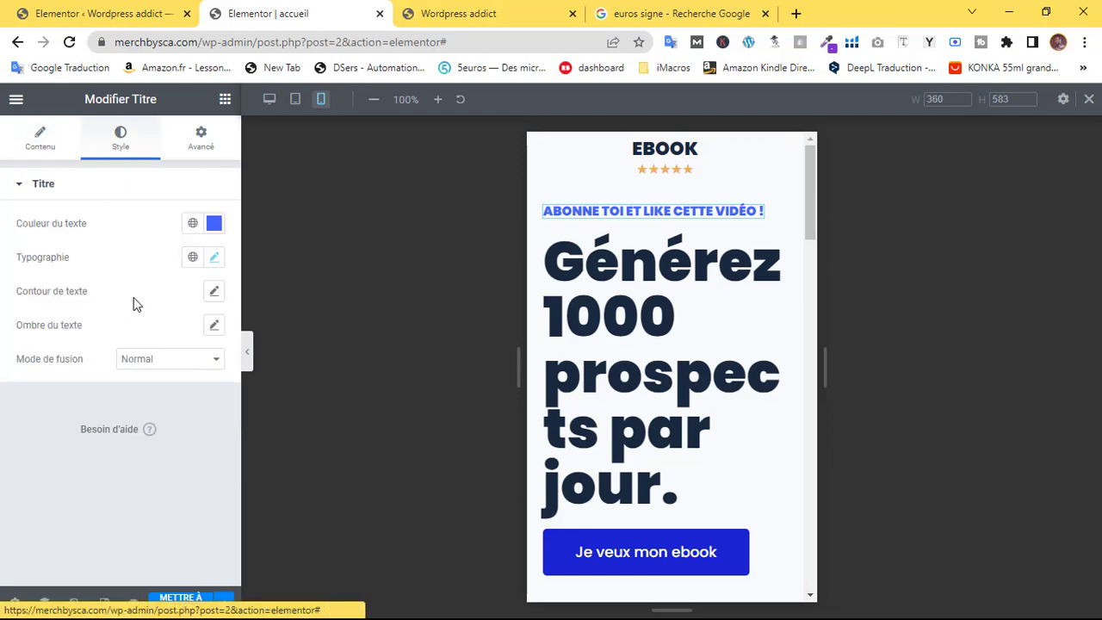
Make the small subtitle smaller and centre it with Align Self on mobile
click(213, 258)
drag(38, 391, 37, 392)
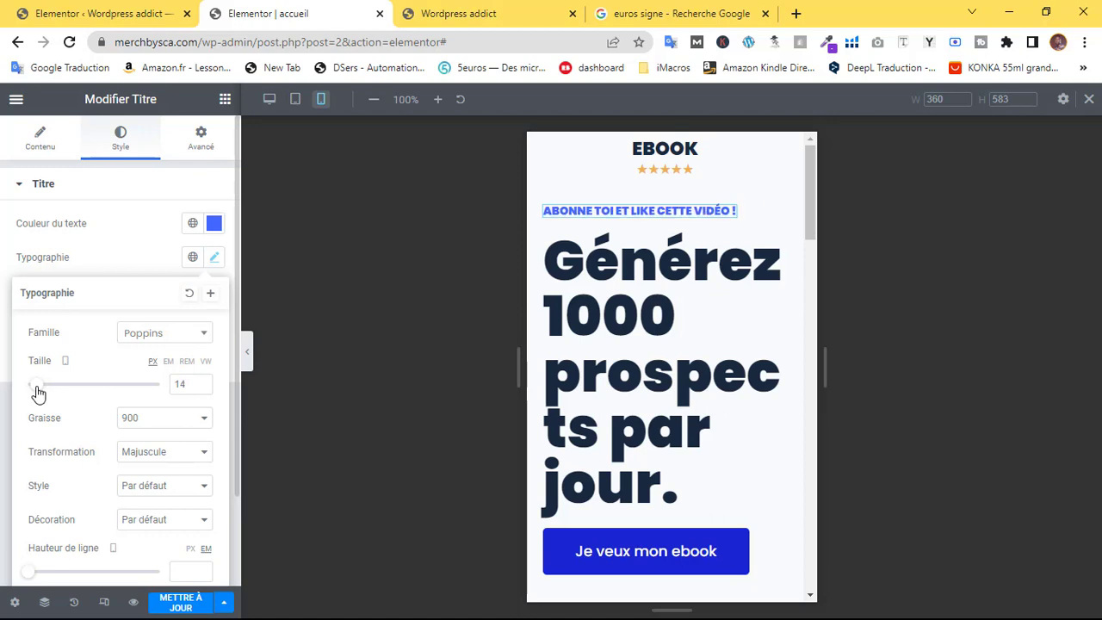
click(97, 256)
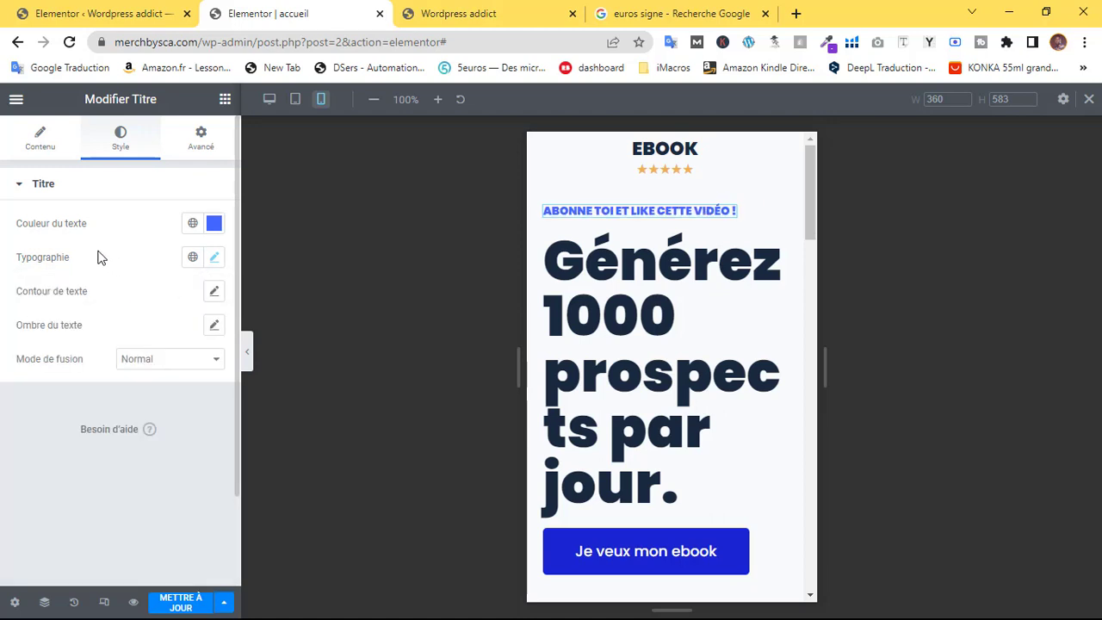
click(45, 143)
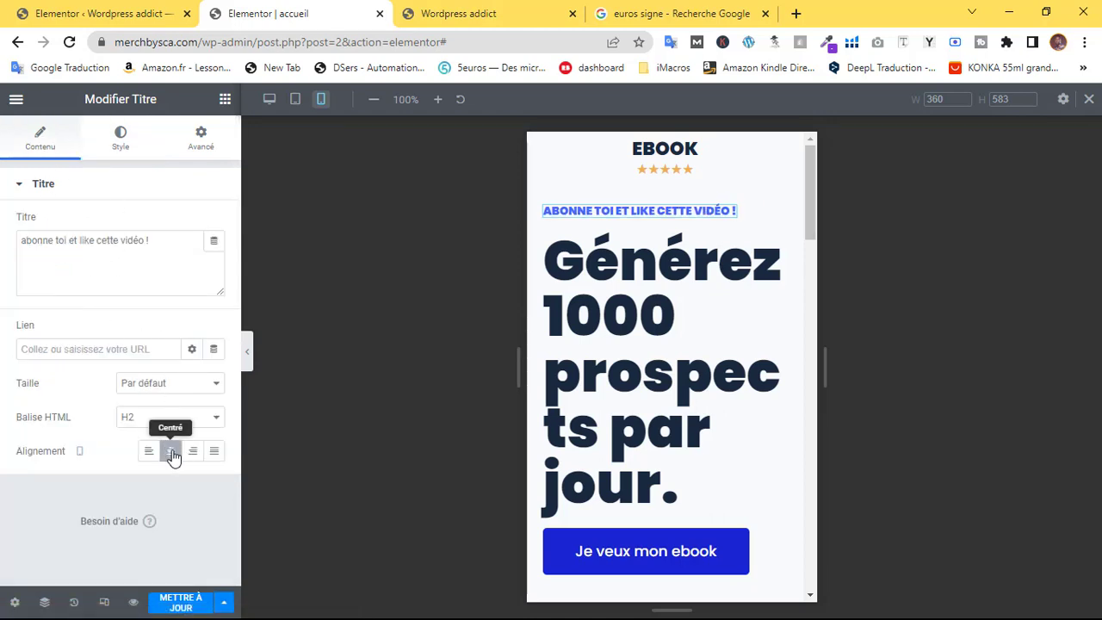
click(199, 140)
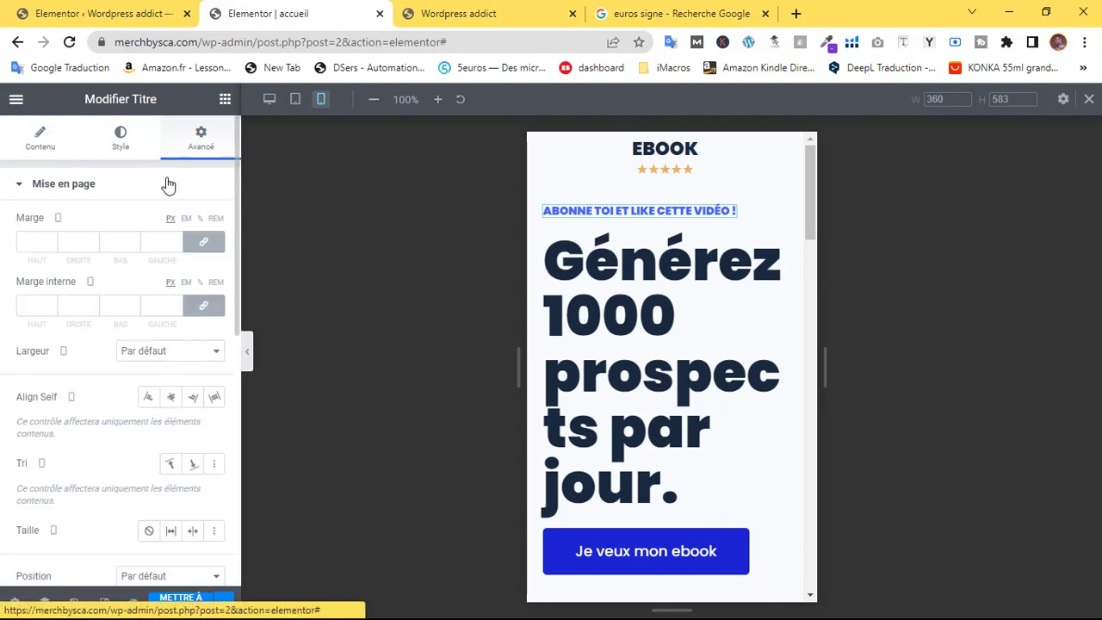
click(172, 399)
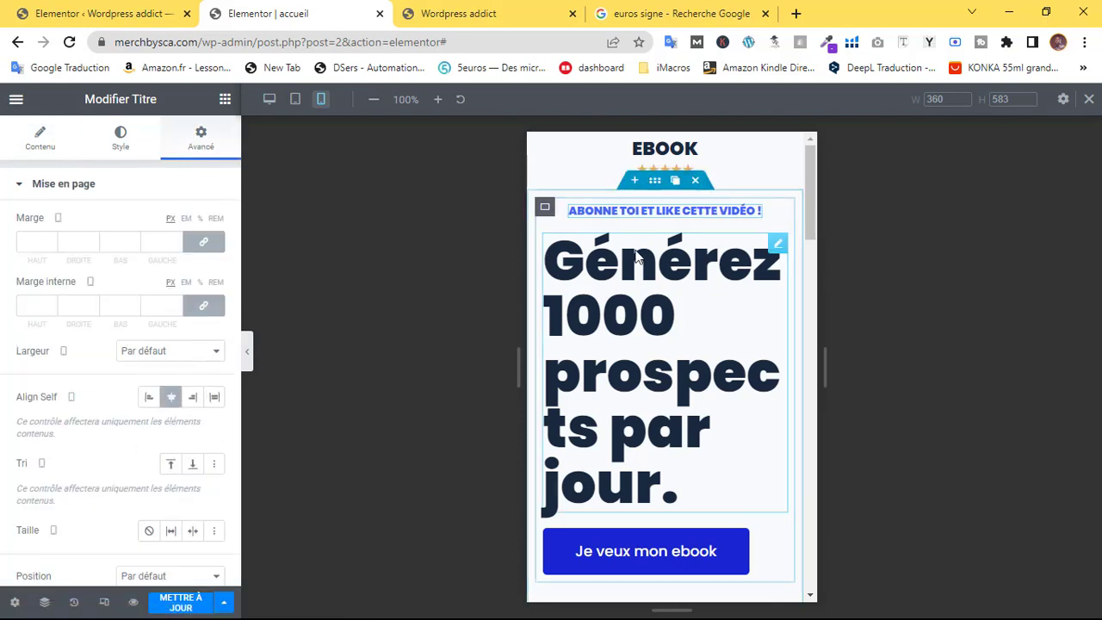
Give the 'Générez 1000 prospects' headline size 42 px, centred alignment and 1.2 em line height
click(582, 302)
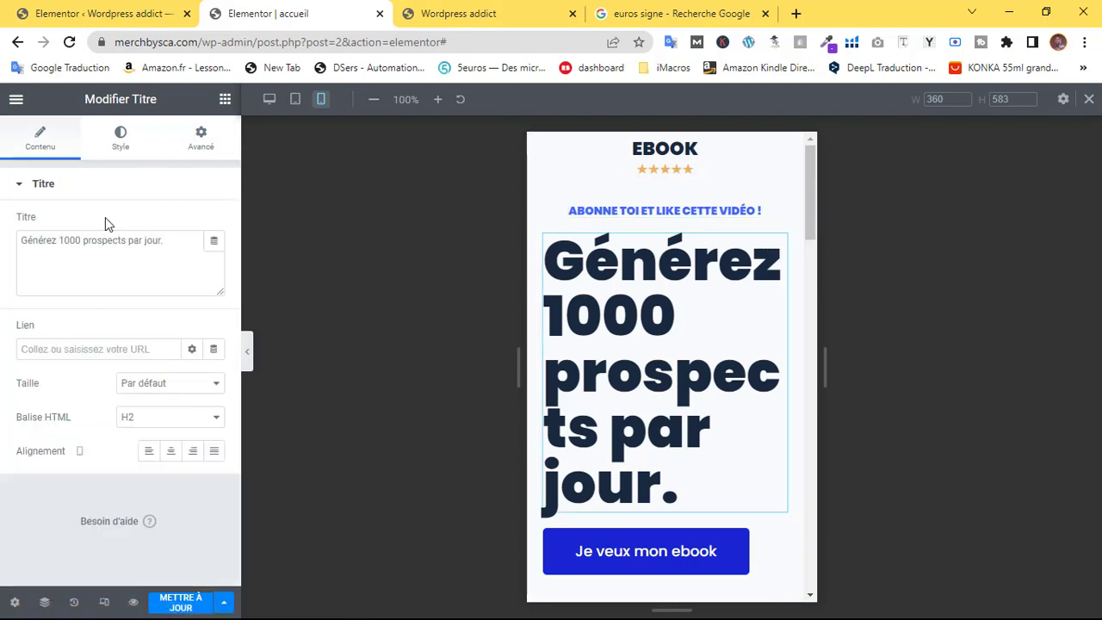
click(124, 154)
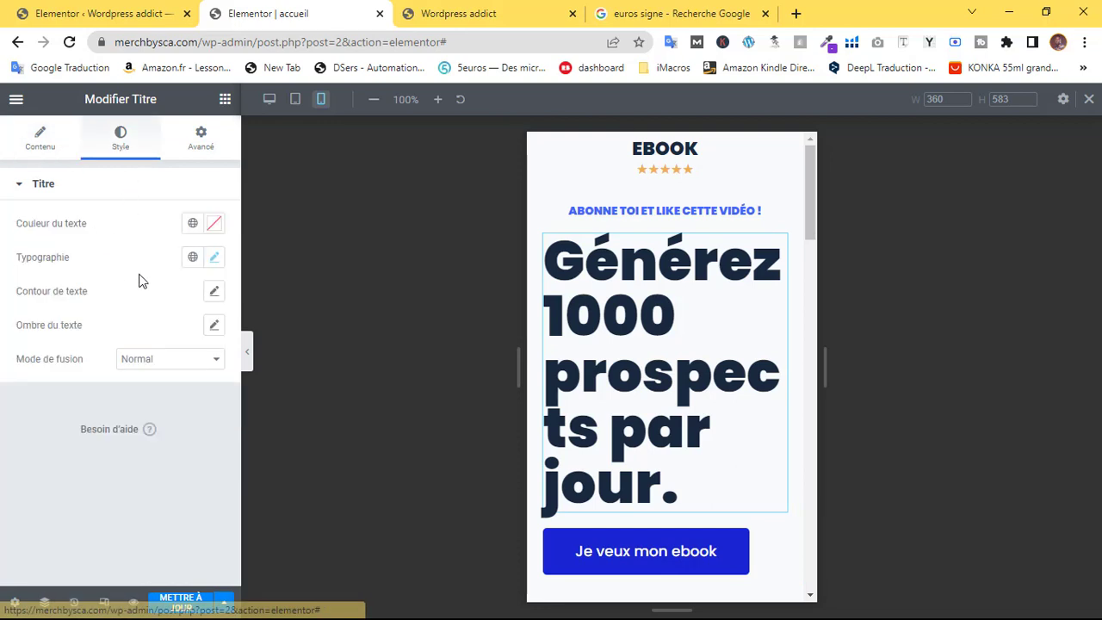
click(214, 257)
drag(76, 392, 58, 399)
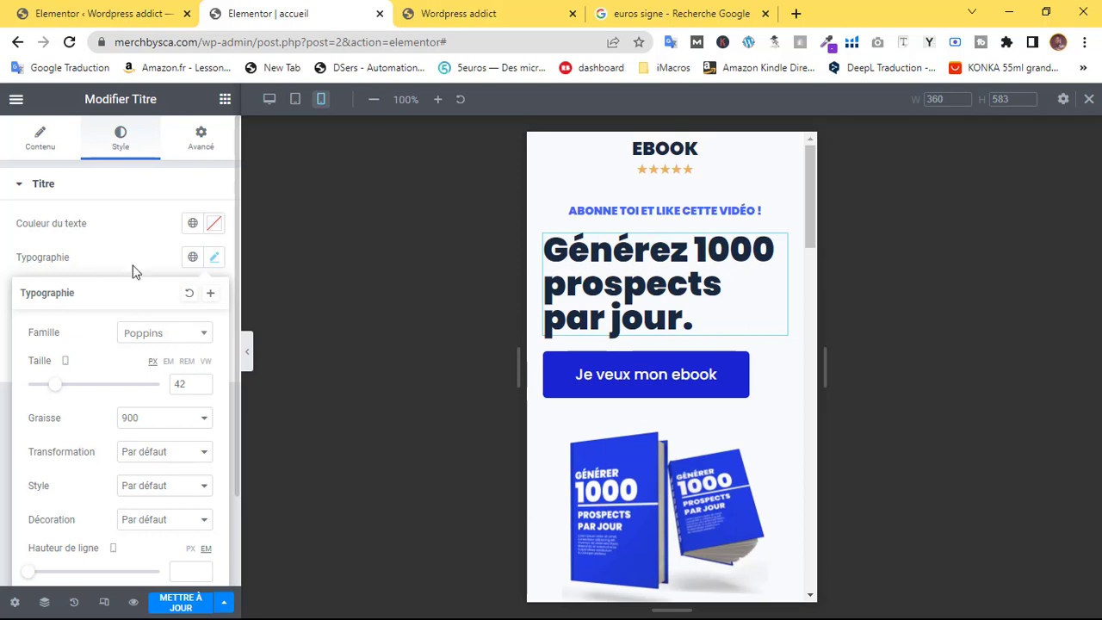
click(45, 151)
click(171, 451)
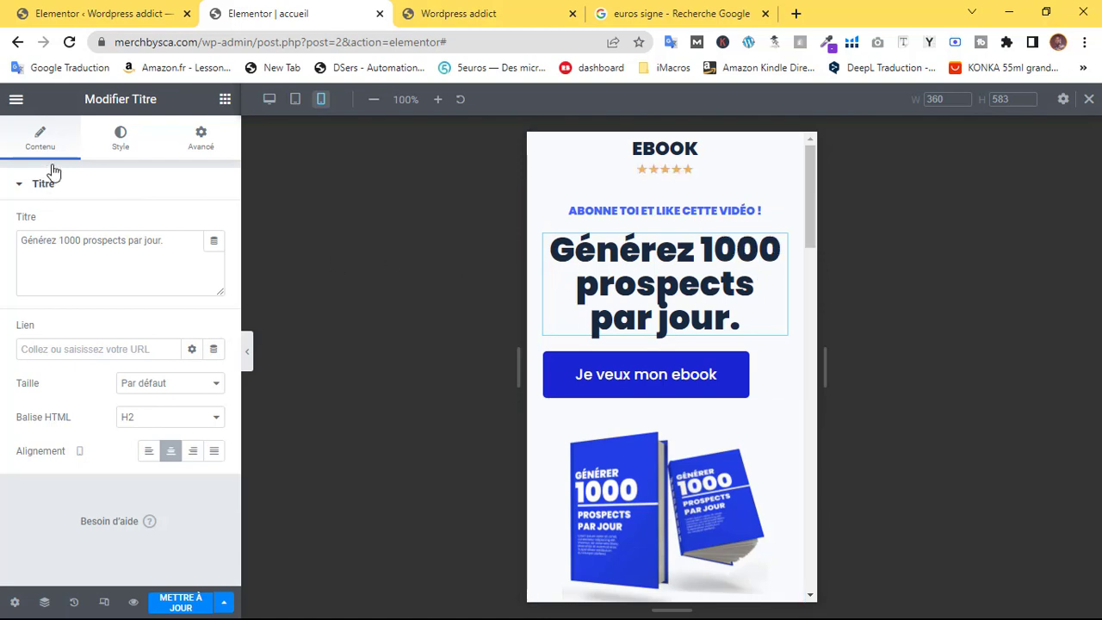
click(121, 142)
click(215, 257)
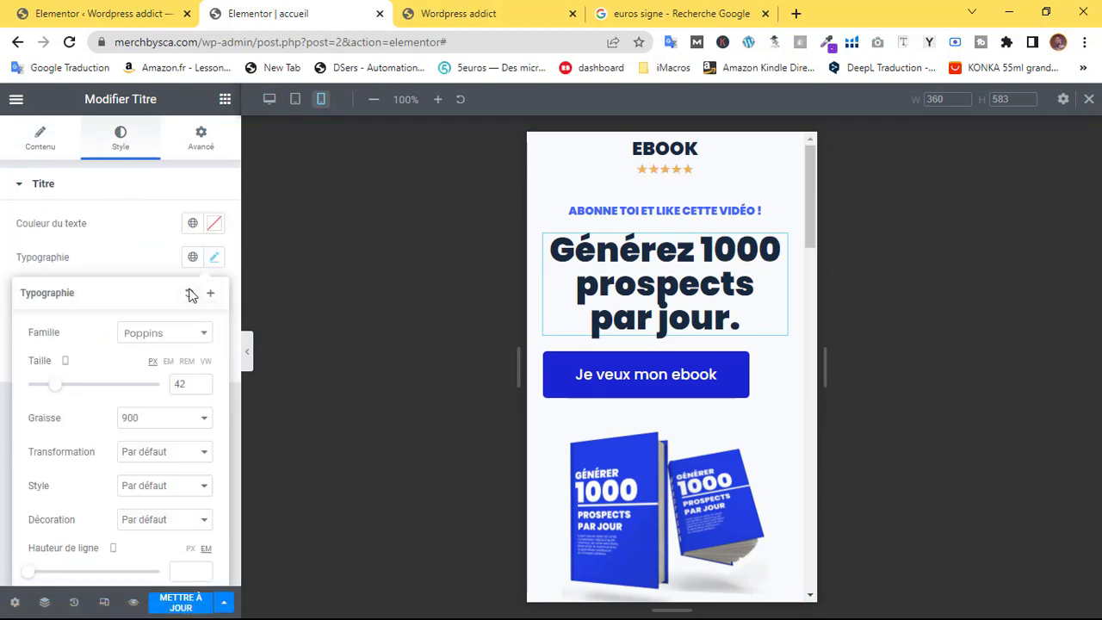
drag(29, 577, 35, 573)
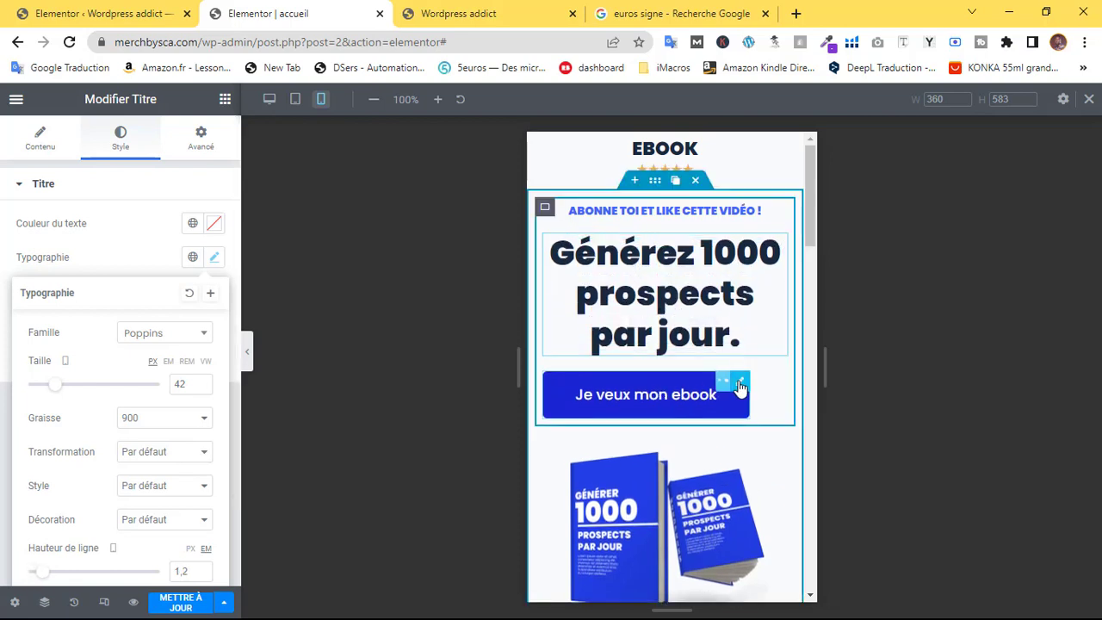
Centre the Je veux mon ebook button with Alignement Centré and Align Self centre
click(37, 144)
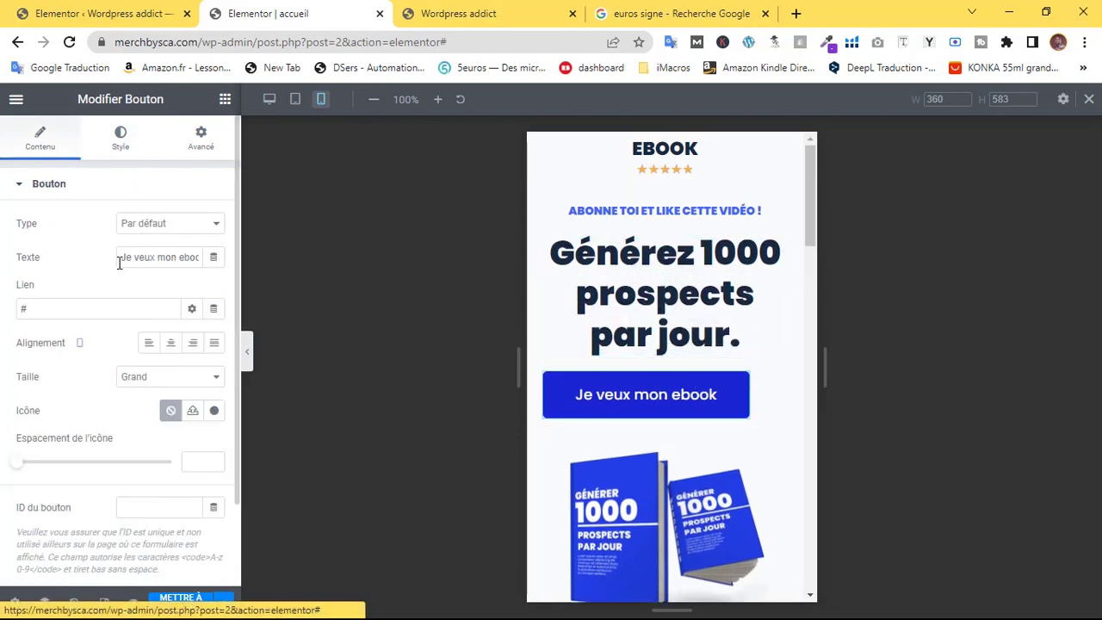
click(173, 343)
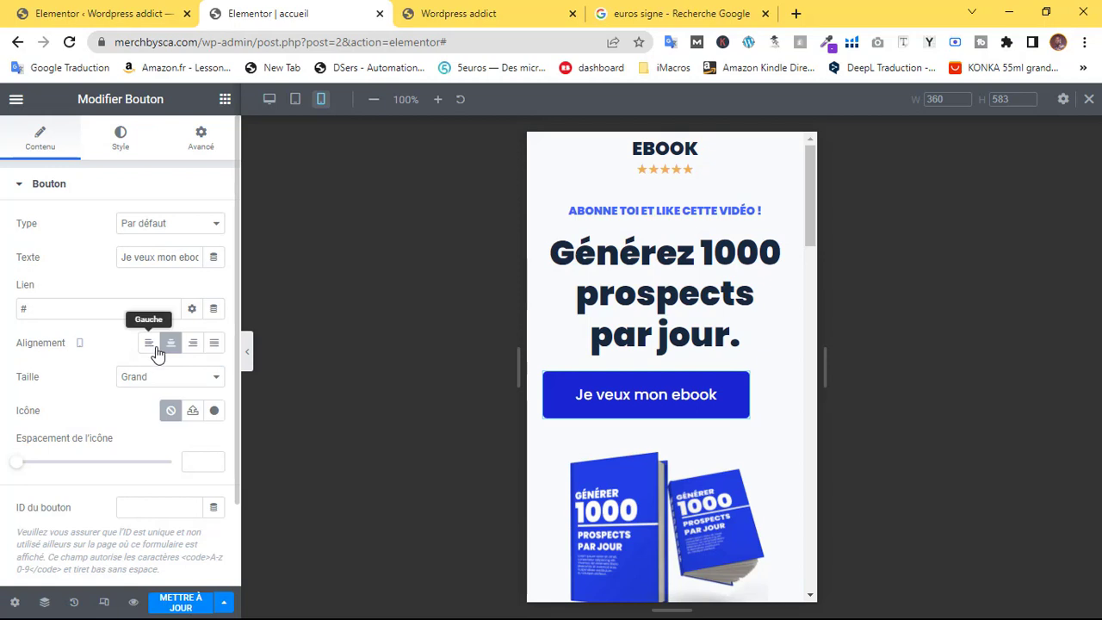
click(197, 144)
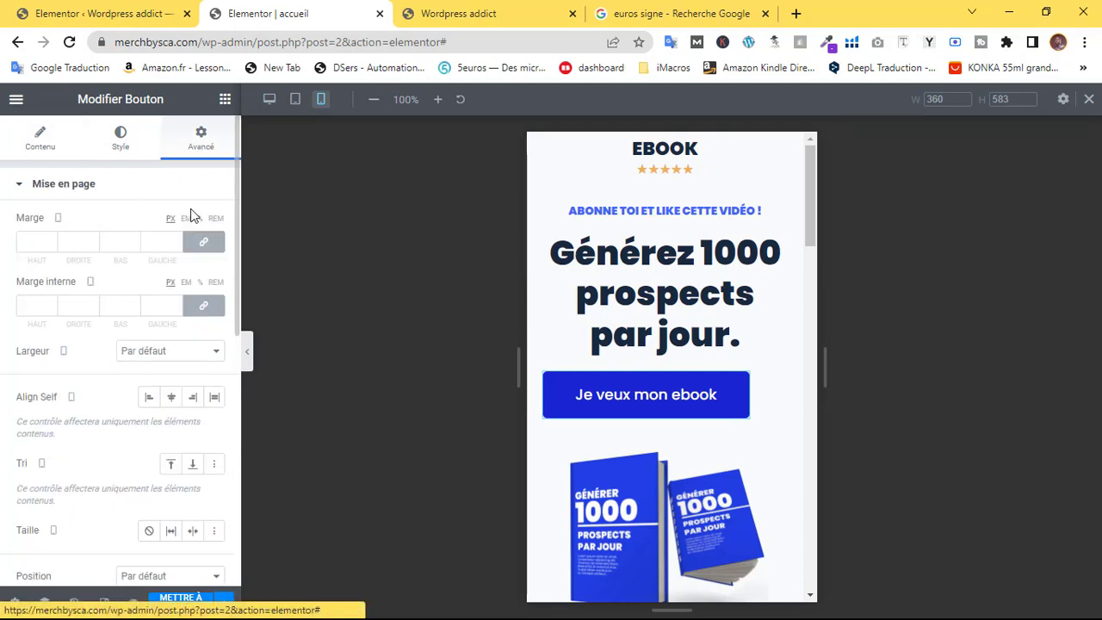
click(174, 396)
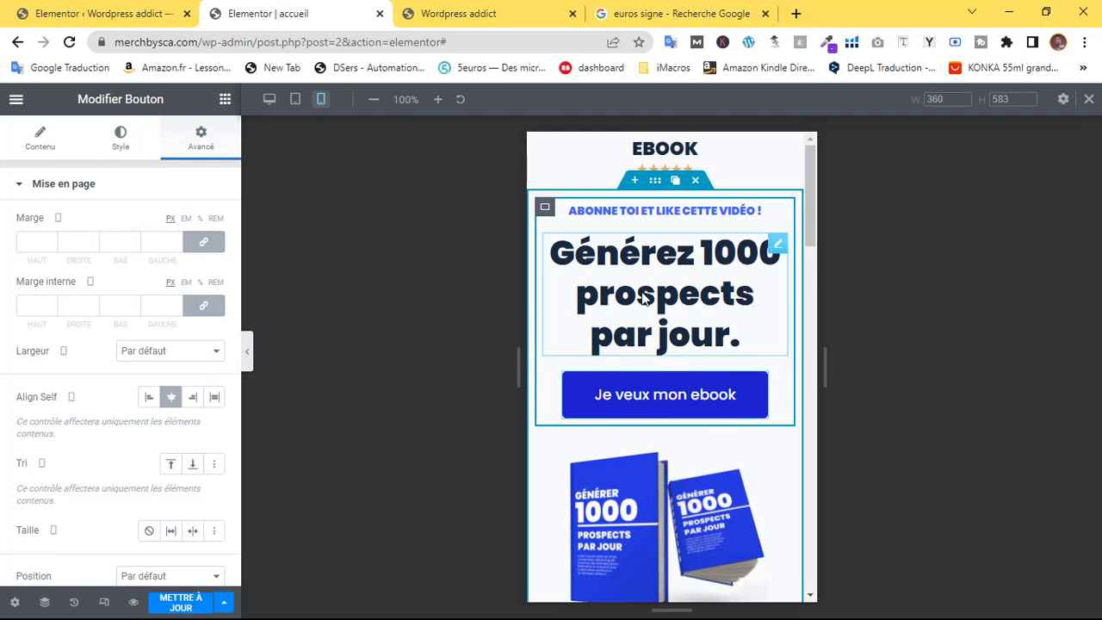
Try Column-reversed on the hero container, then set its Direction back to row
click(653, 183)
click(213, 417)
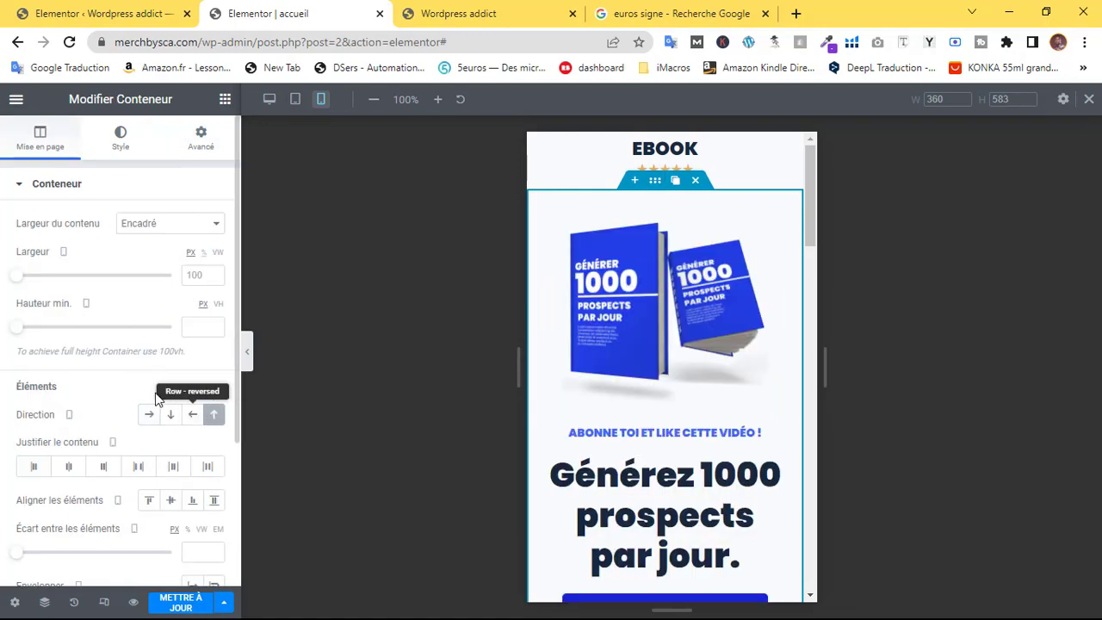
click(152, 416)
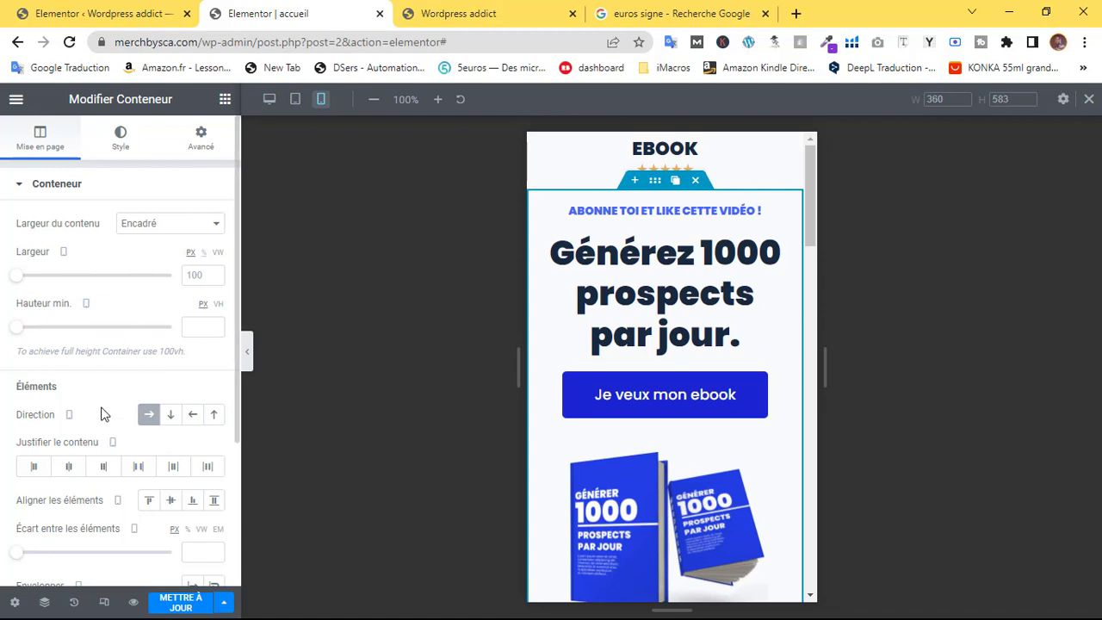
Set the hero container Direction to Column-reversed so the ebook image sits above the headline
scroll(660, 389, down, 2)
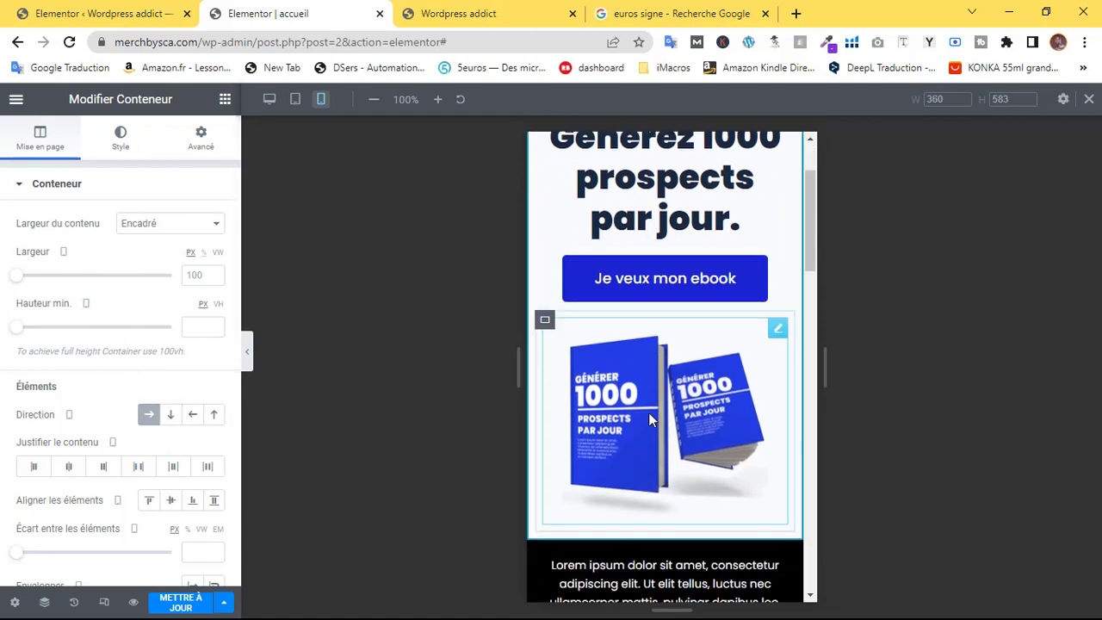
click(213, 415)
scroll(623, 396, up, 2)
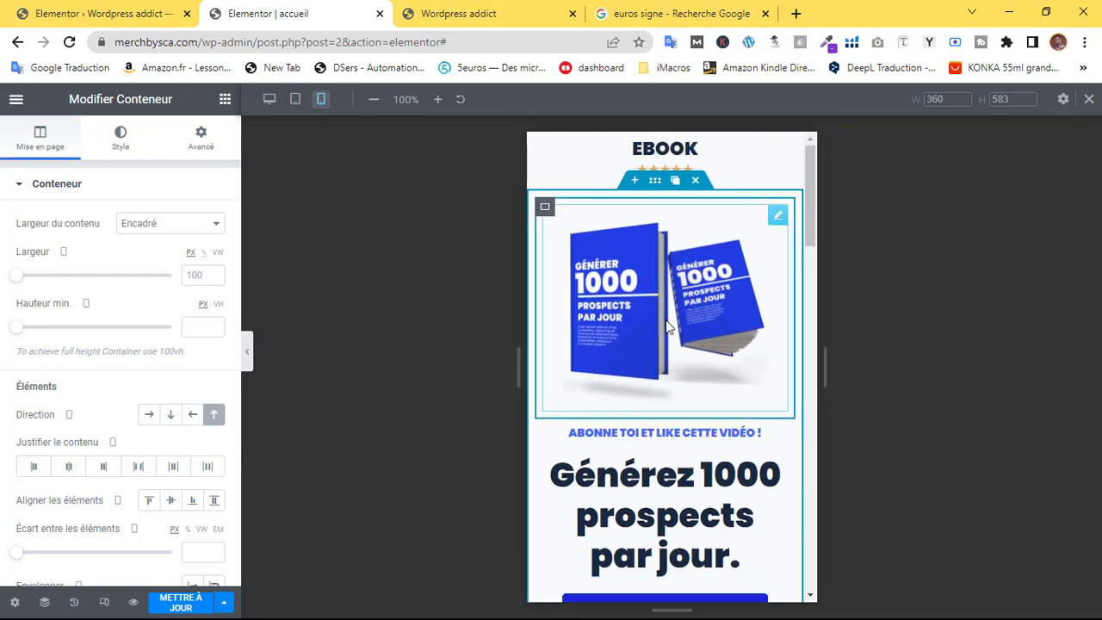
scroll(679, 411, down, 5)
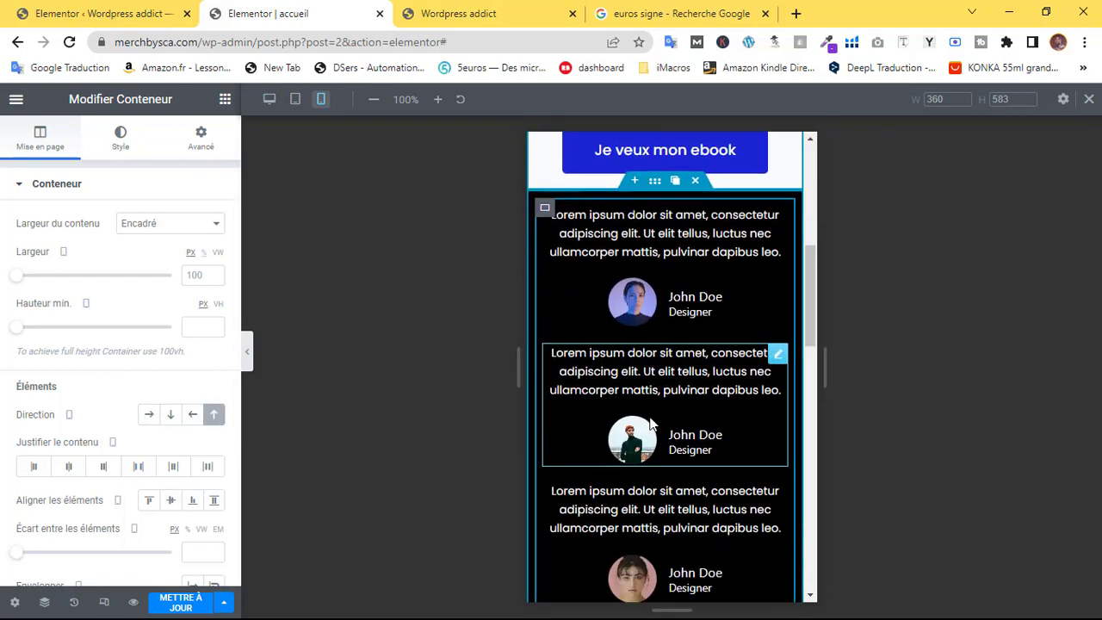
scroll(650, 424, up, 2)
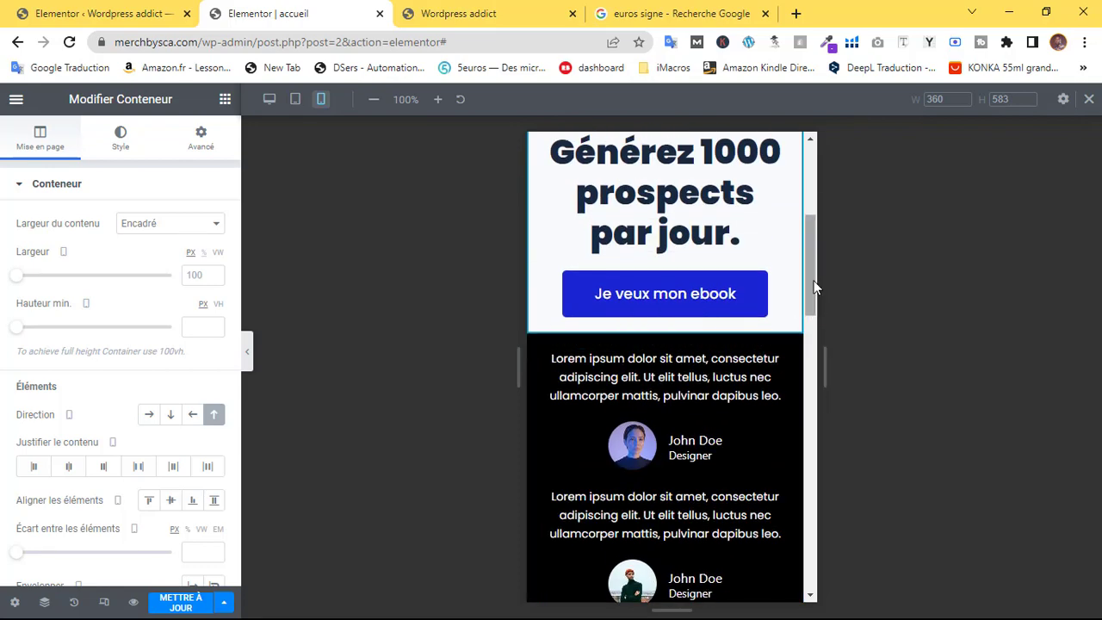
drag(812, 285, 785, 393)
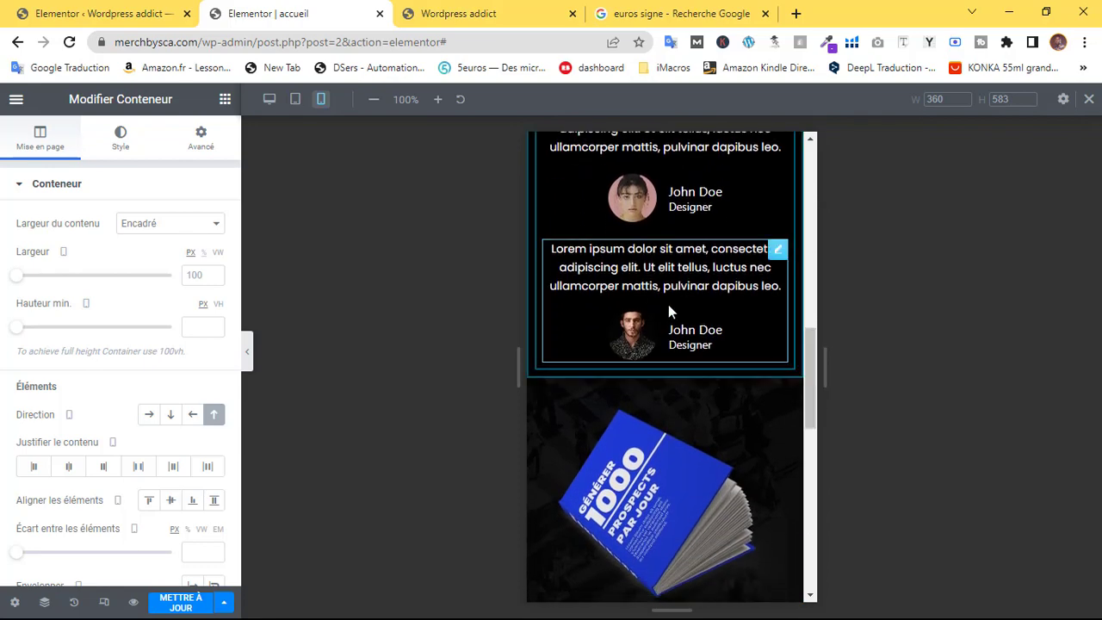
Return the preview to the desktop layout
scroll(668, 304, up, 2)
scroll(678, 295, up, 2)
scroll(663, 344, up, 3)
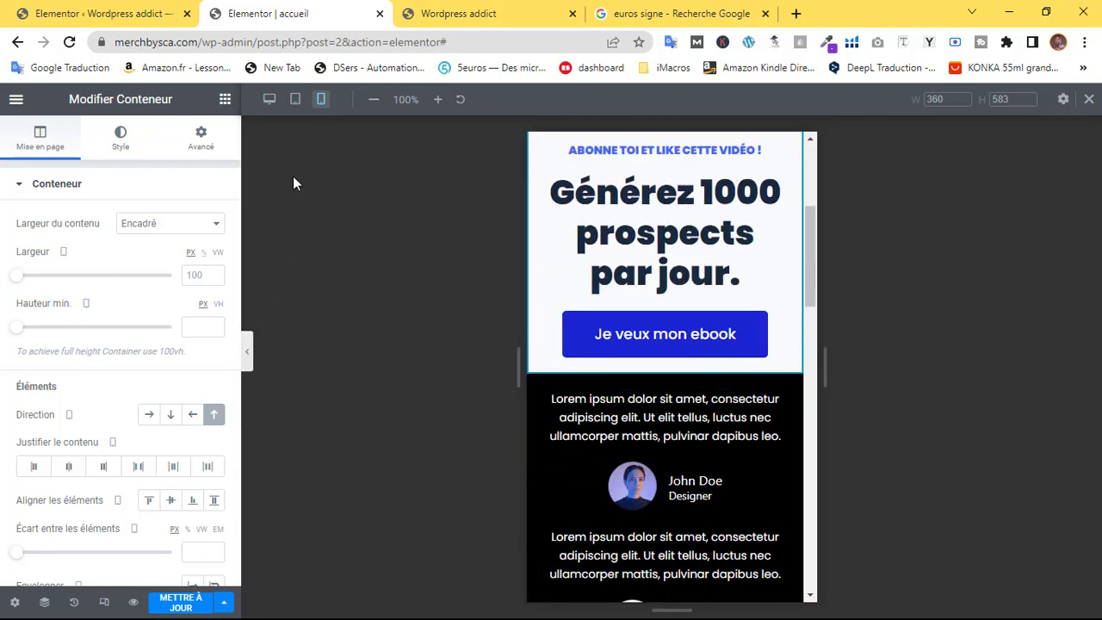
click(270, 99)
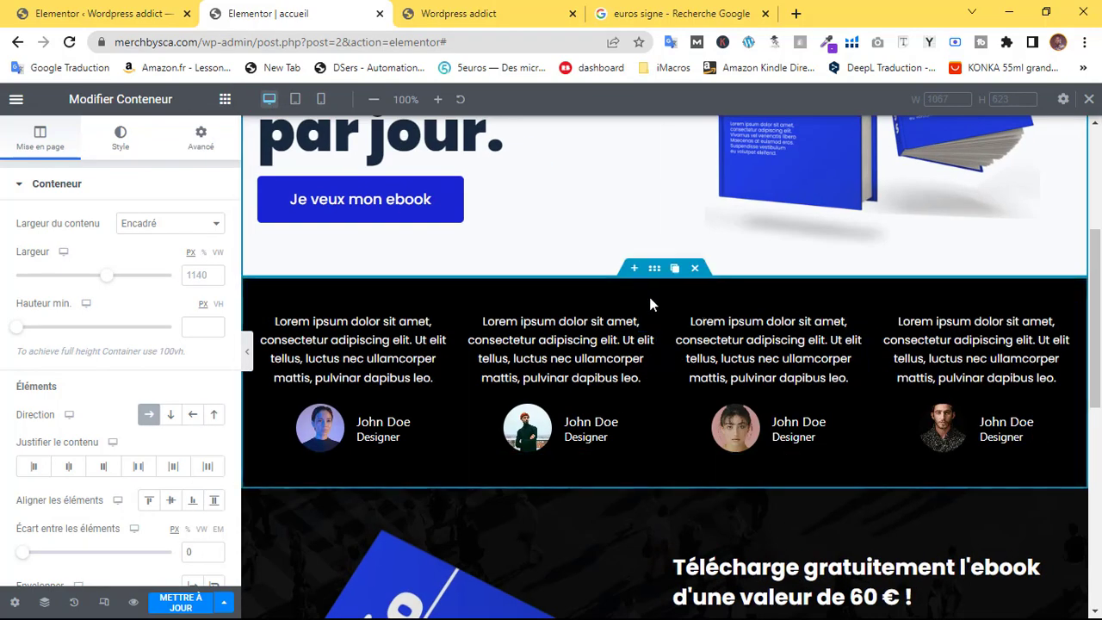
Drag a new Conteneur from the widget panel toward the desktop page
scroll(619, 310, up, 3)
scroll(861, 404, down, 2)
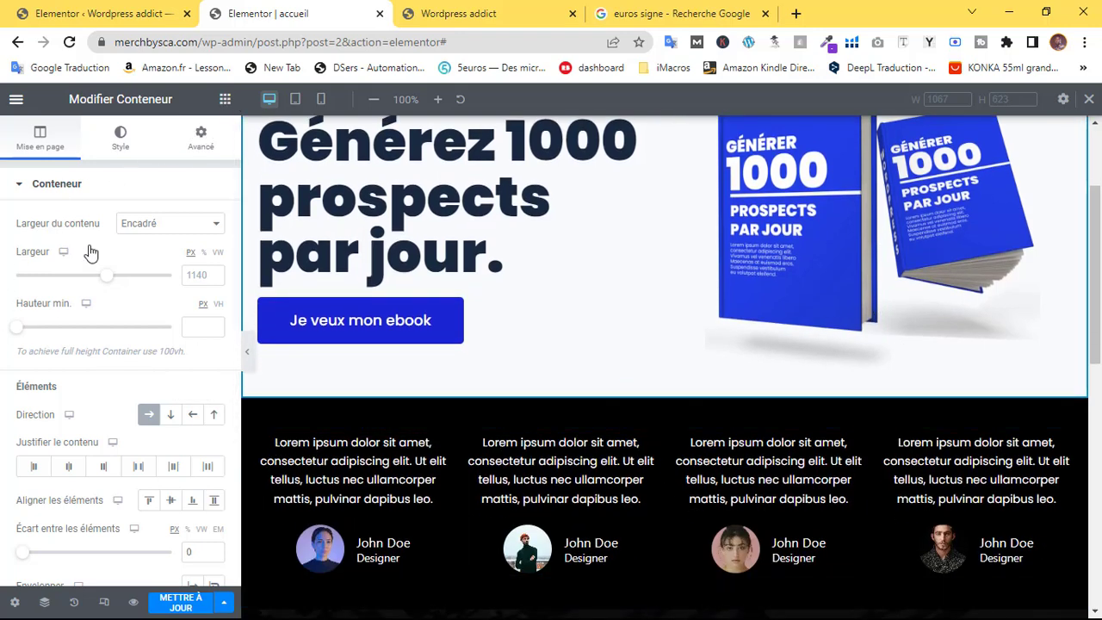
drag(43, 321, 221, 430)
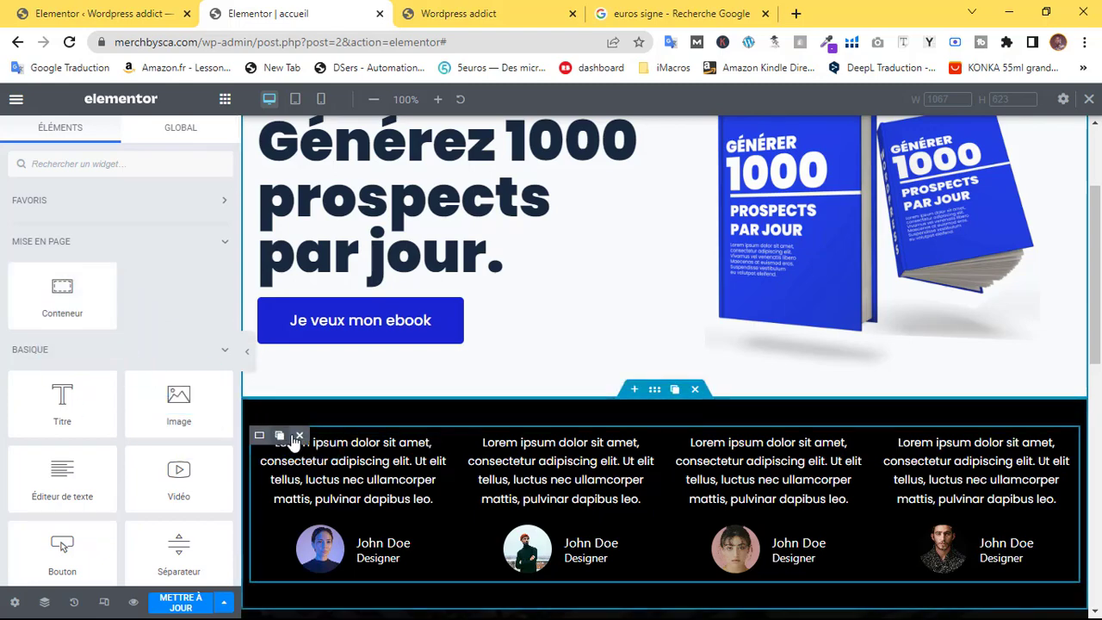
Duplicate the testimonials row and delete all four testimonials from the copy
click(401, 464)
scroll(482, 478, down, 3)
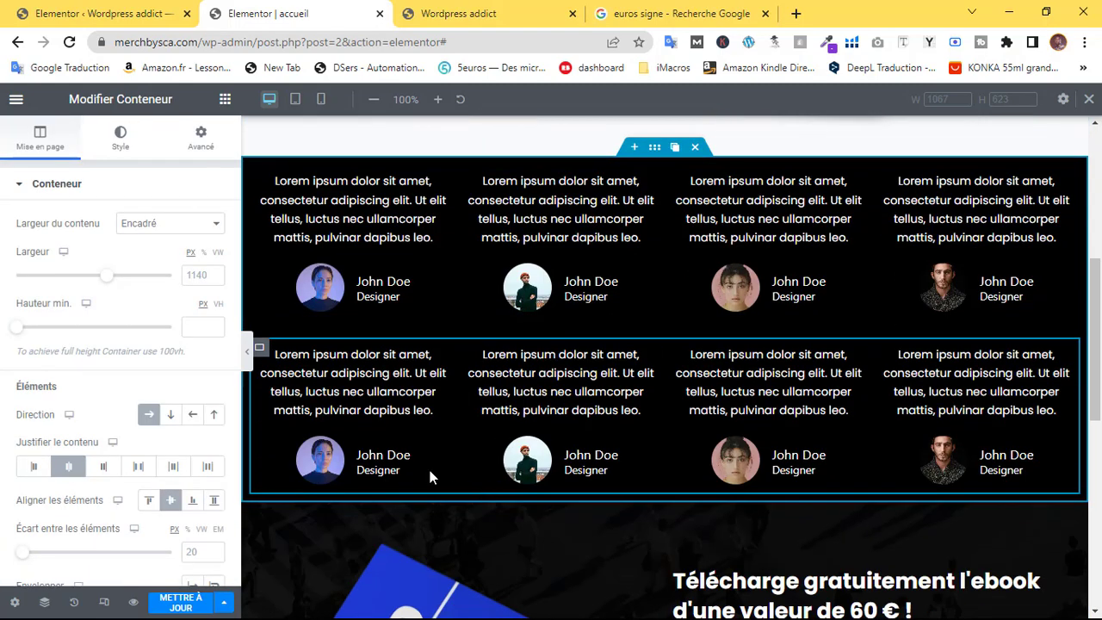
click(400, 357)
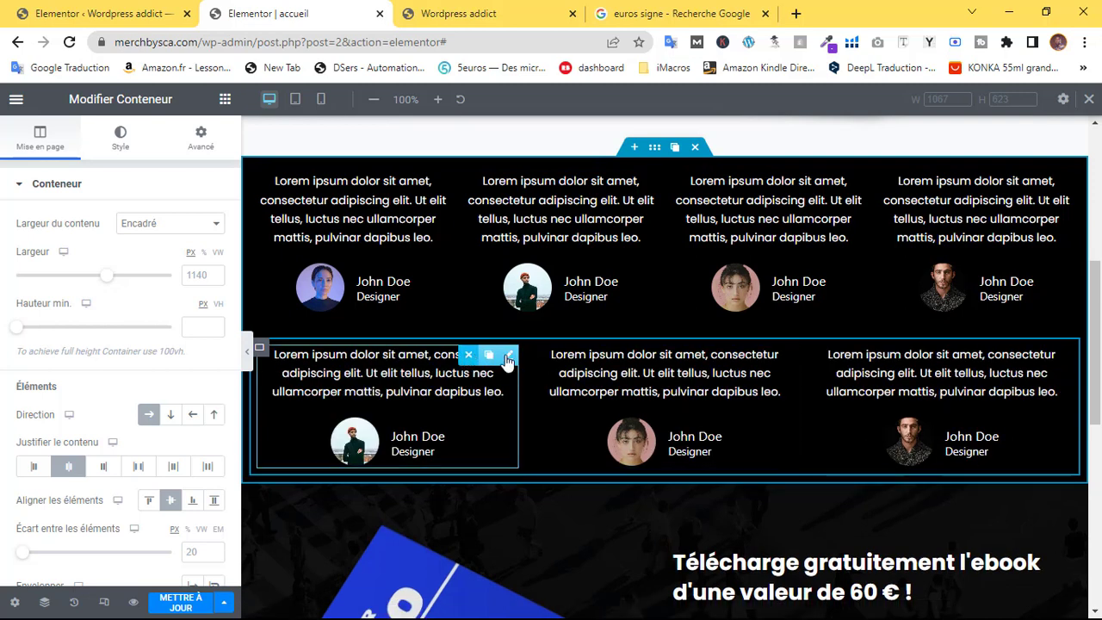
click(470, 356)
click(607, 356)
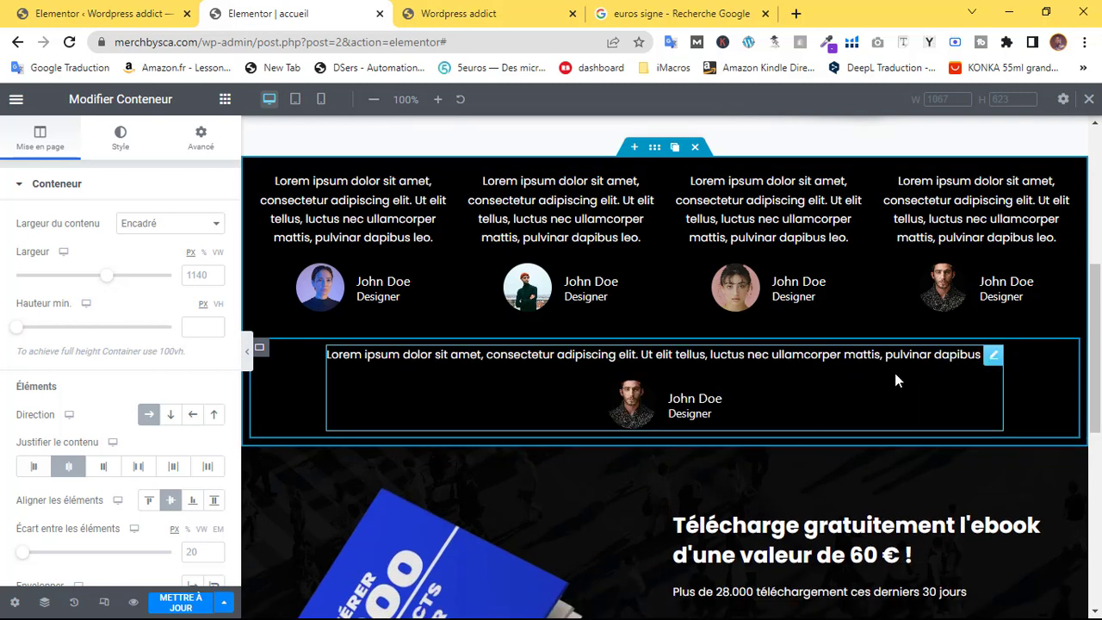
click(953, 355)
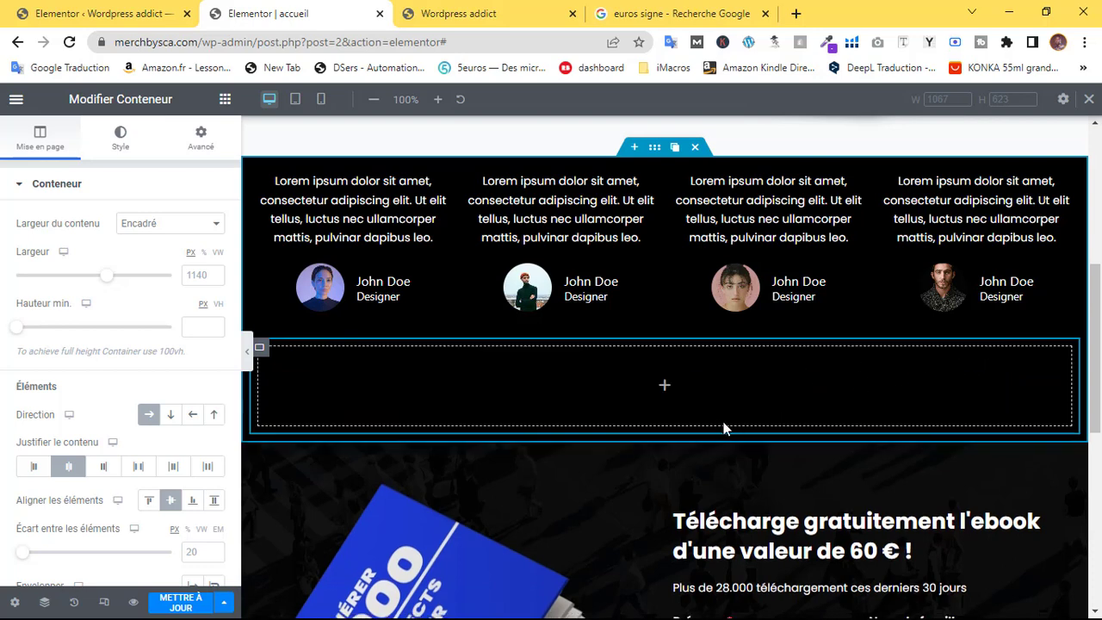
Add a heading to the empty row and title it 'Ce que pensent les autres !'
click(225, 99)
drag(86, 406, 733, 374)
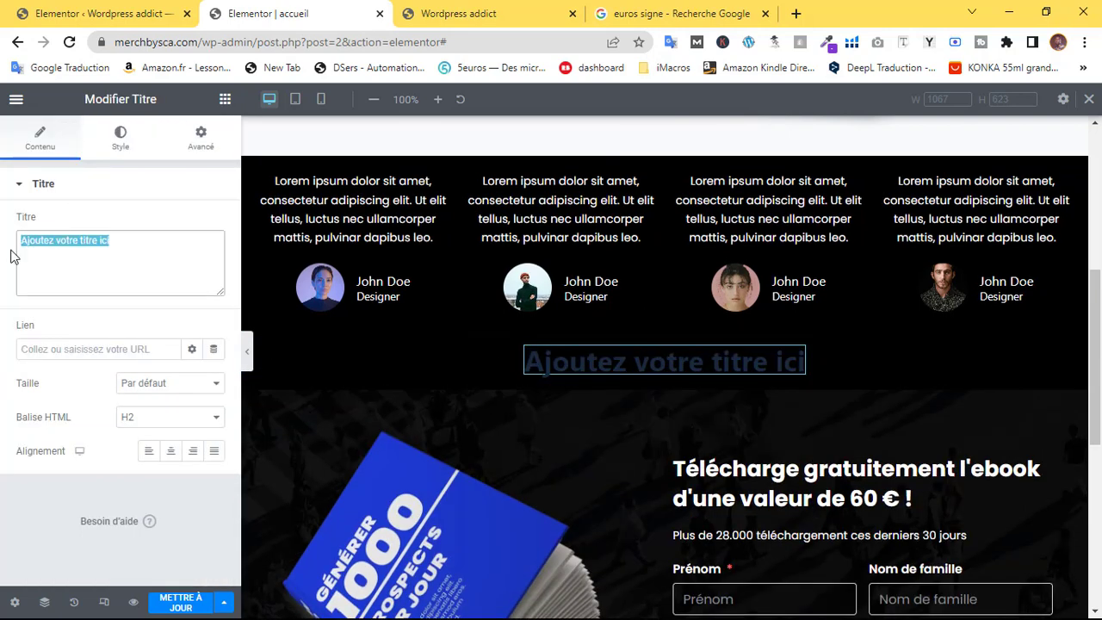
text(e qu)
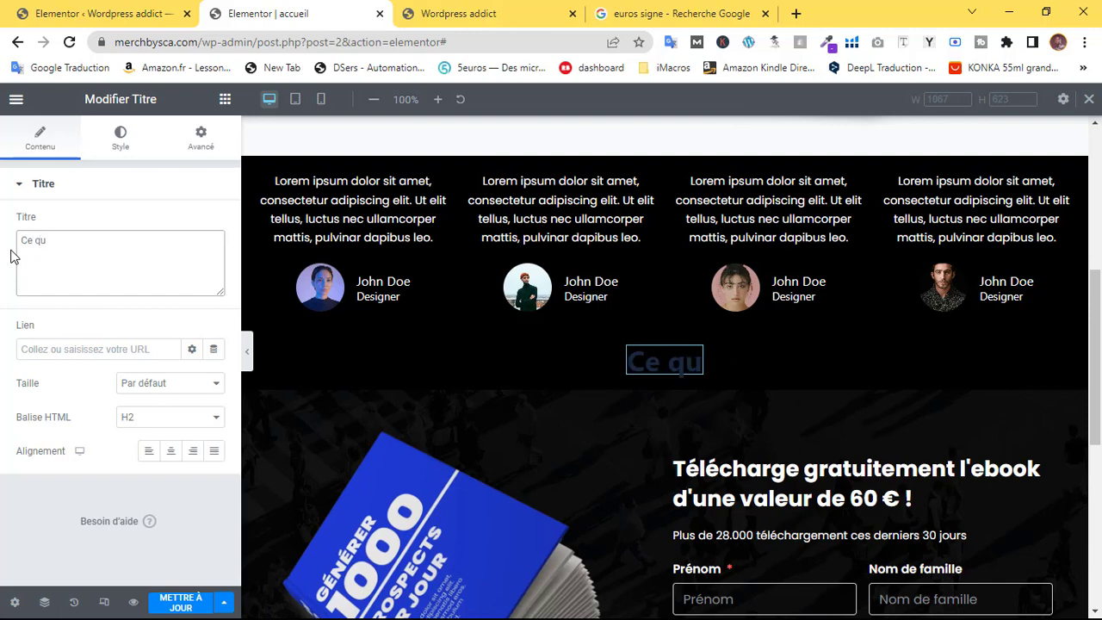
text(e disent )
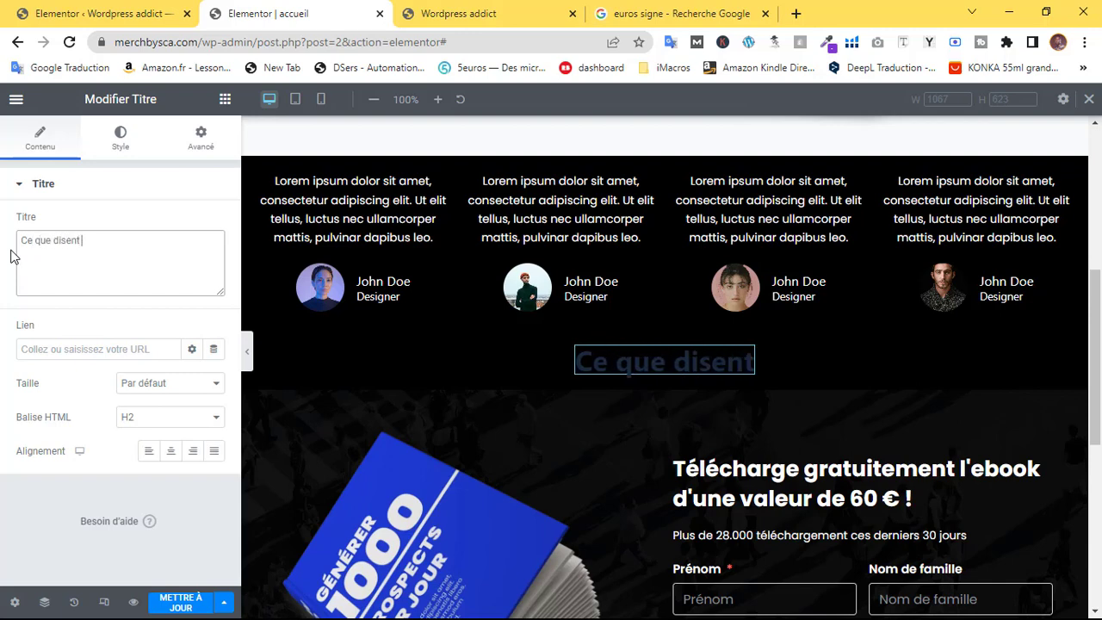
text(nos)
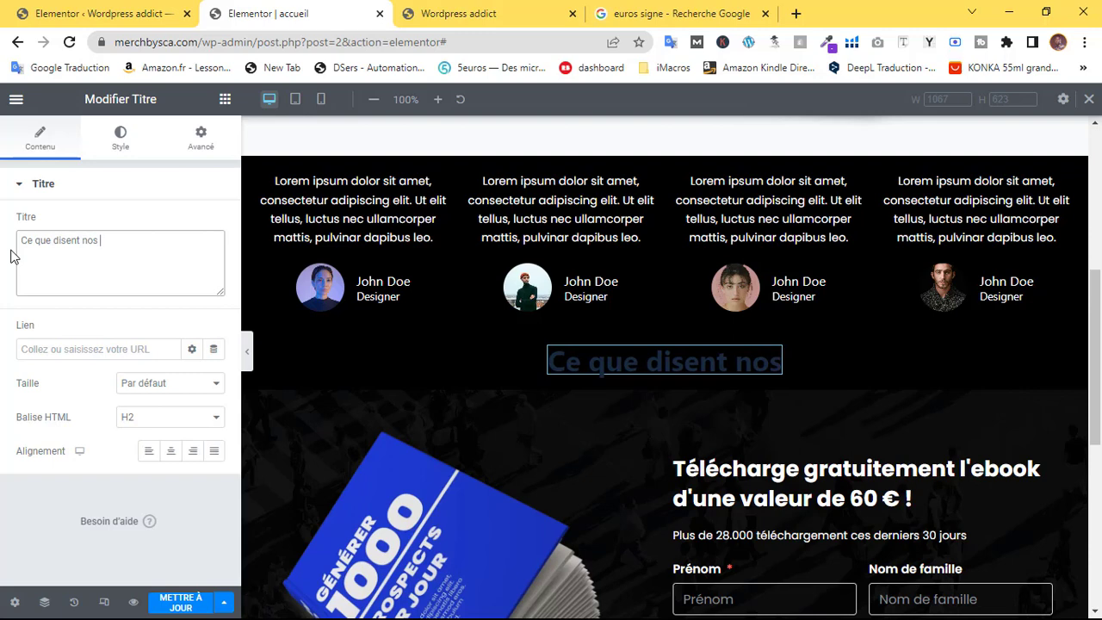
key(BackSpace)
key(BackSpace)
key(BackSpace)
key(BackSpace)
key(BackSpace)
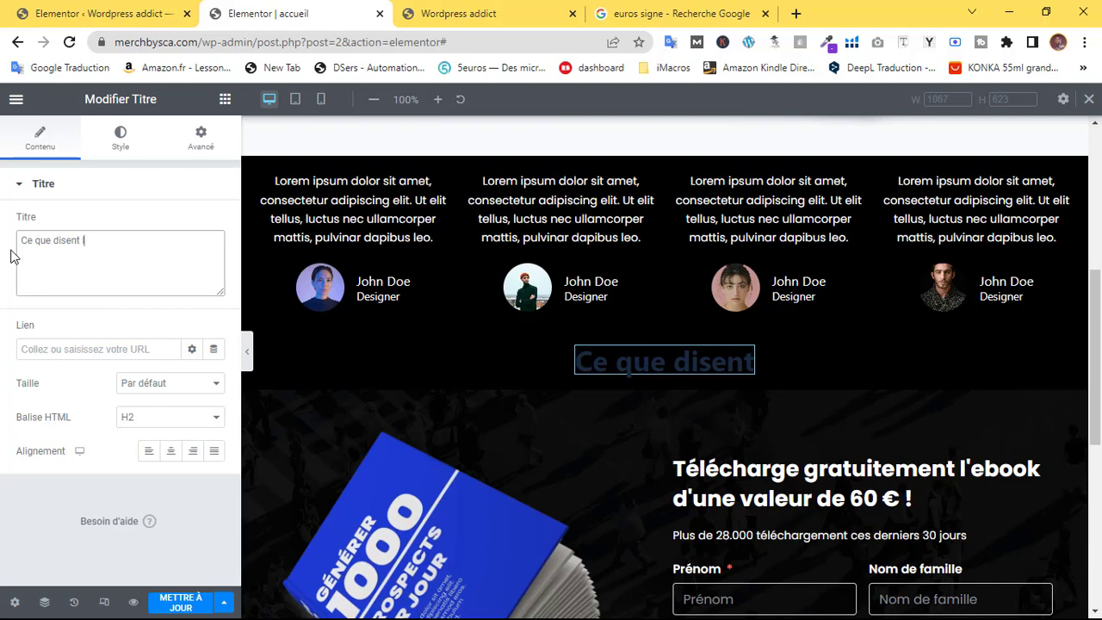
text(les autres)
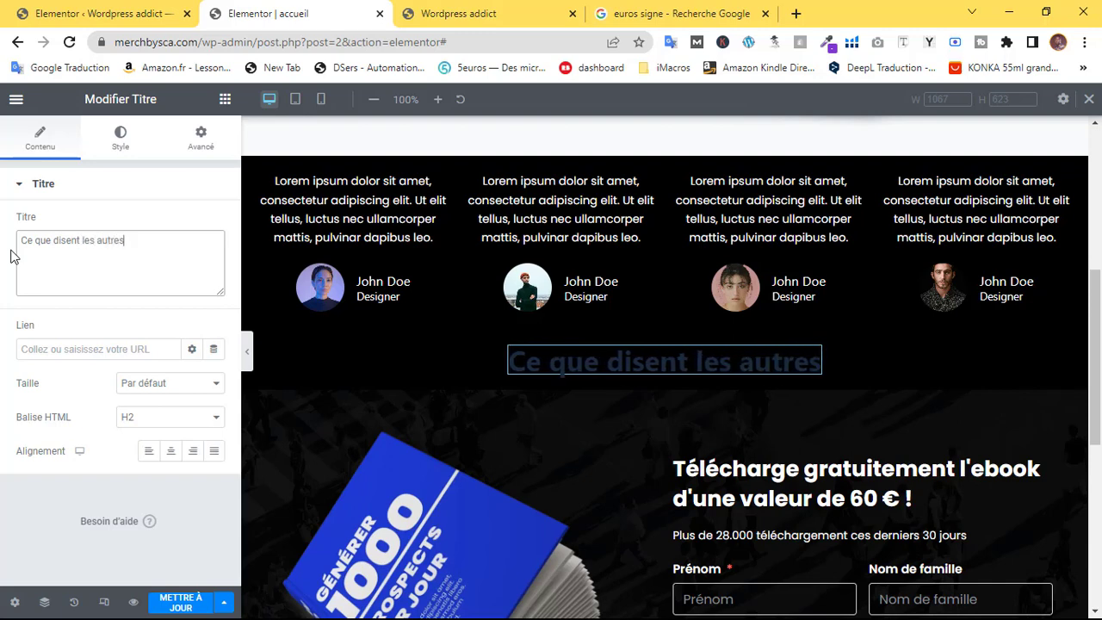
text( !)
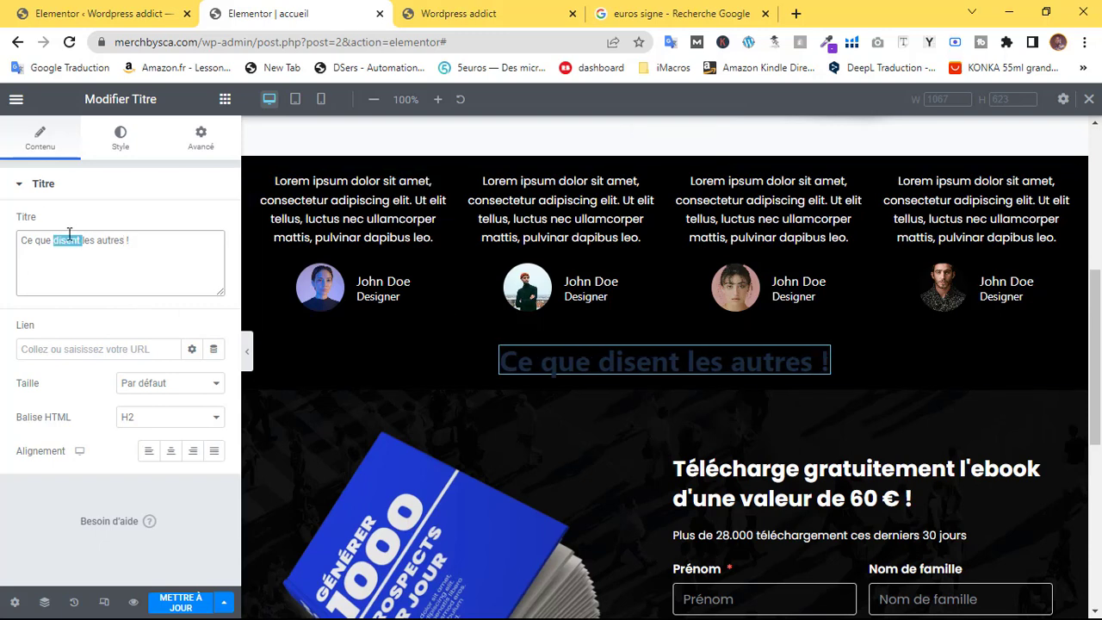
text(pensent)
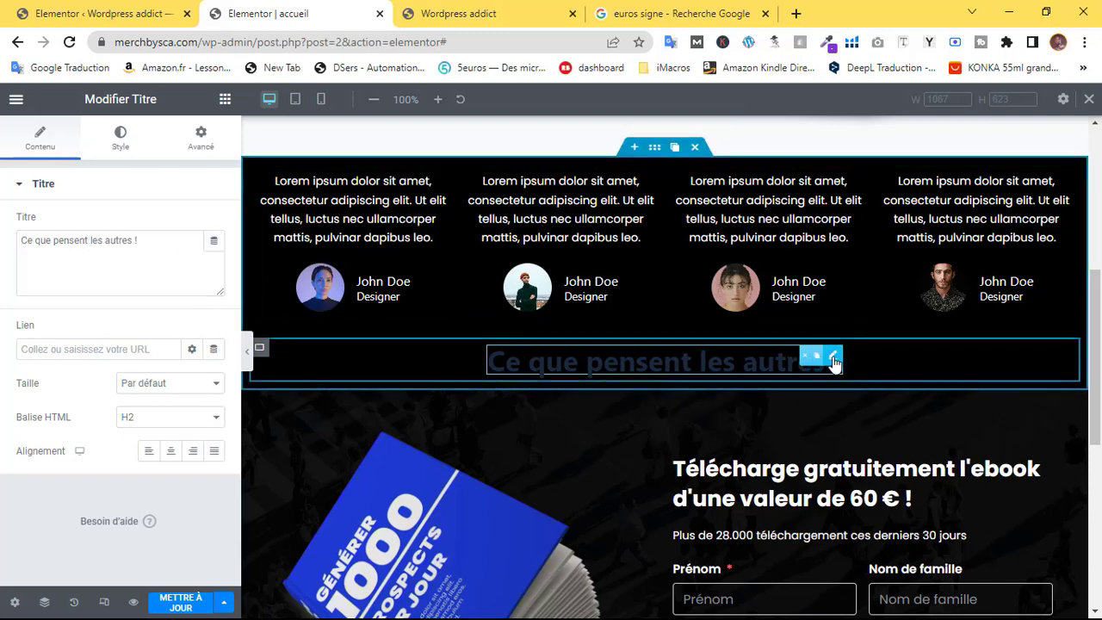
Set the heading's text colour to white (#FFFFFF)
click(125, 152)
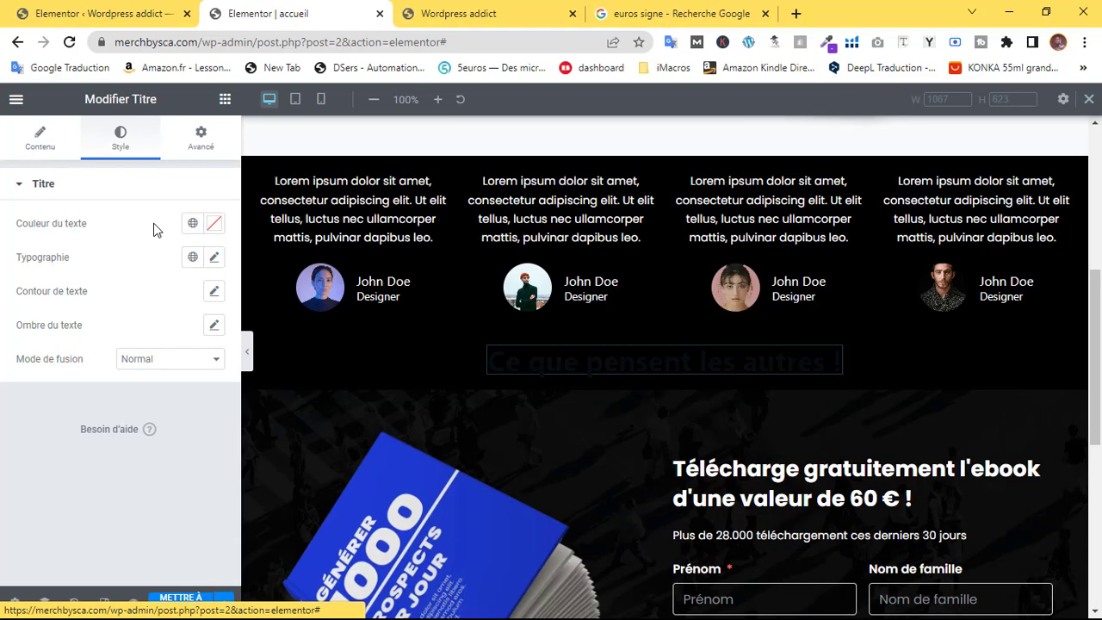
click(214, 223)
click(28, 296)
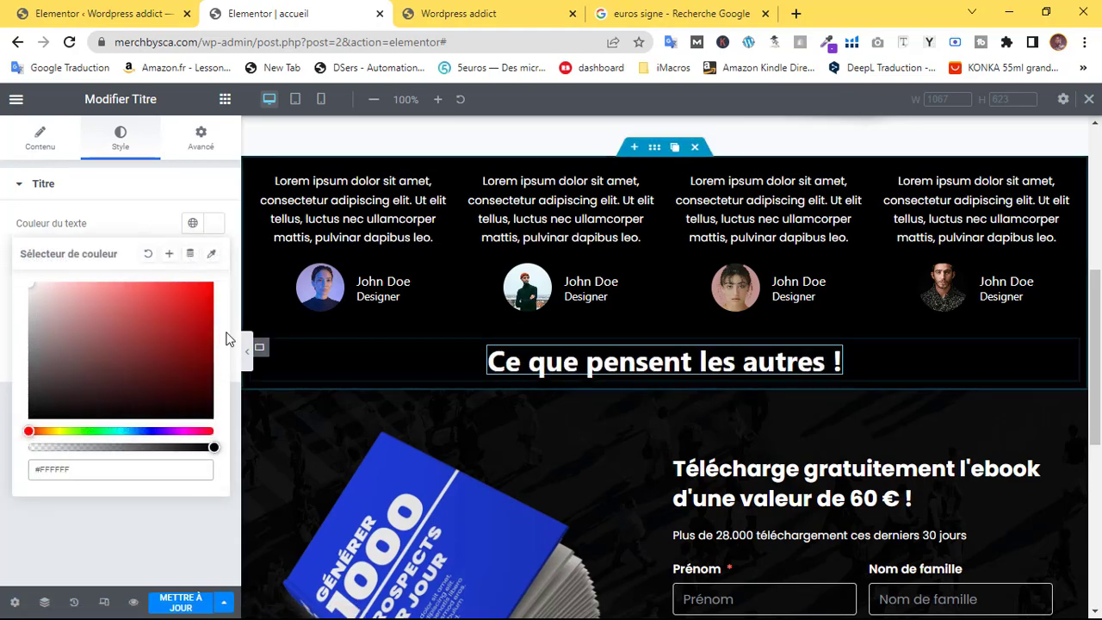
scroll(708, 345, up, 3)
scroll(581, 310, down, 8)
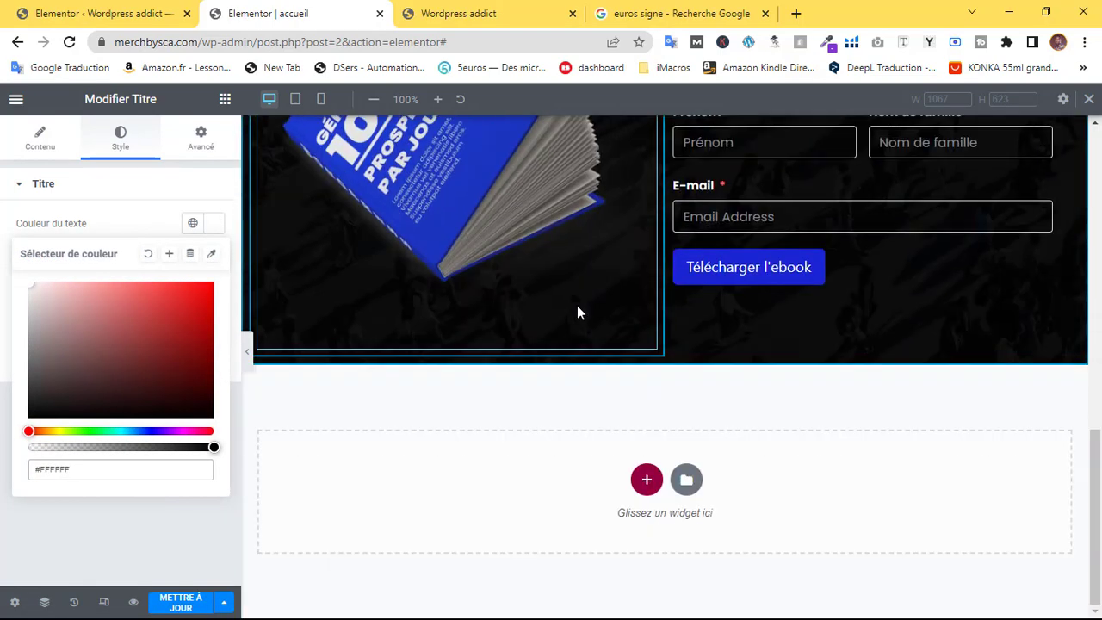
scroll(580, 310, up, 8)
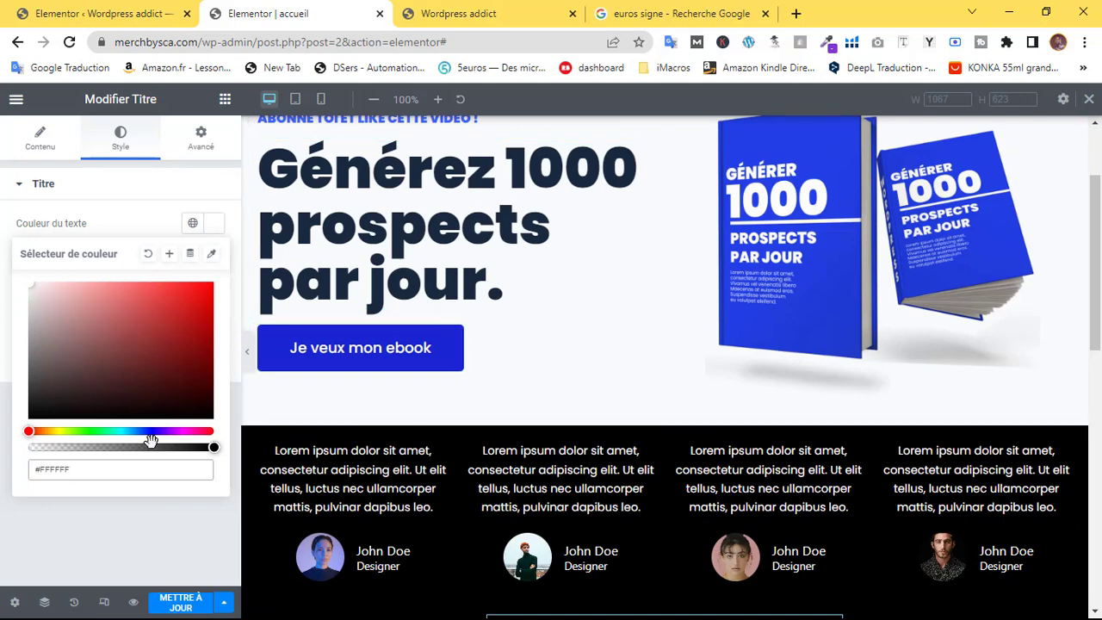
click(138, 430)
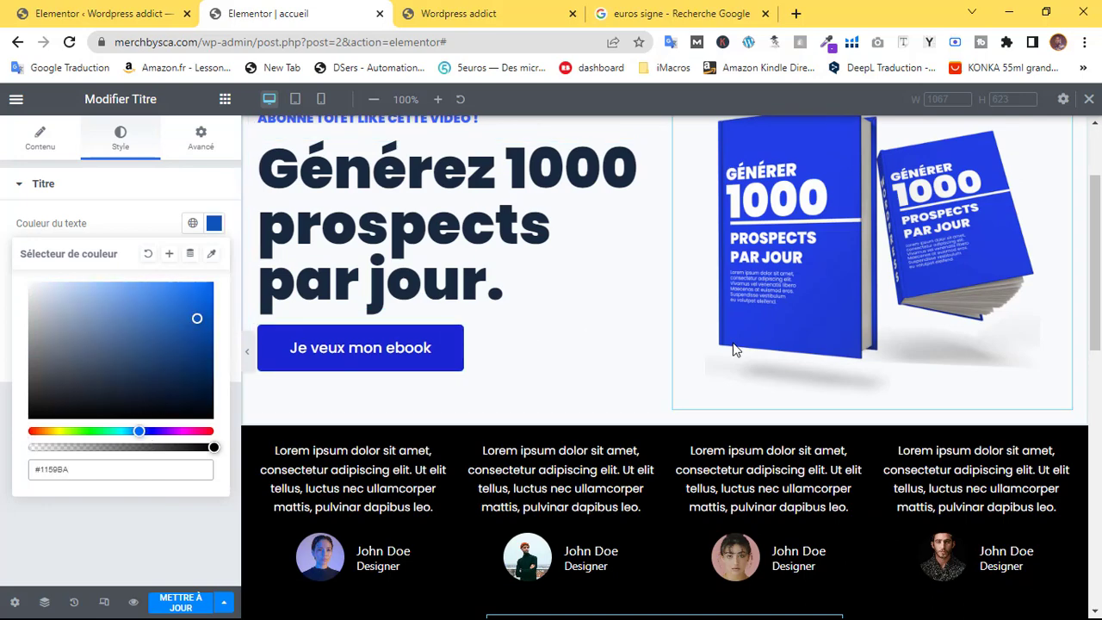
scroll(701, 336, down, 3)
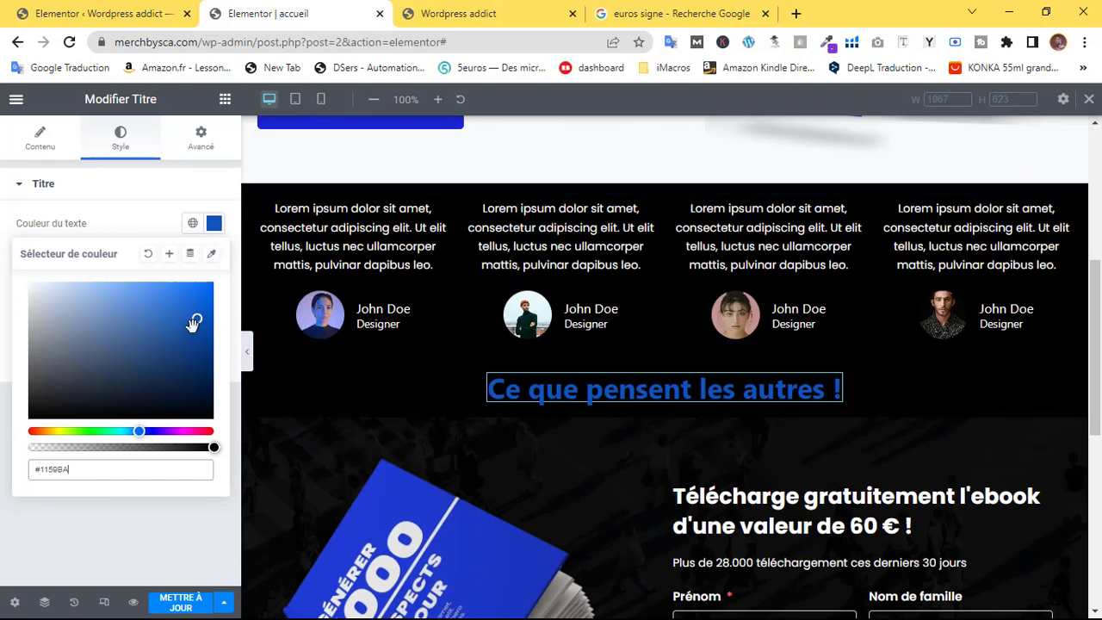
drag(170, 321, 164, 296)
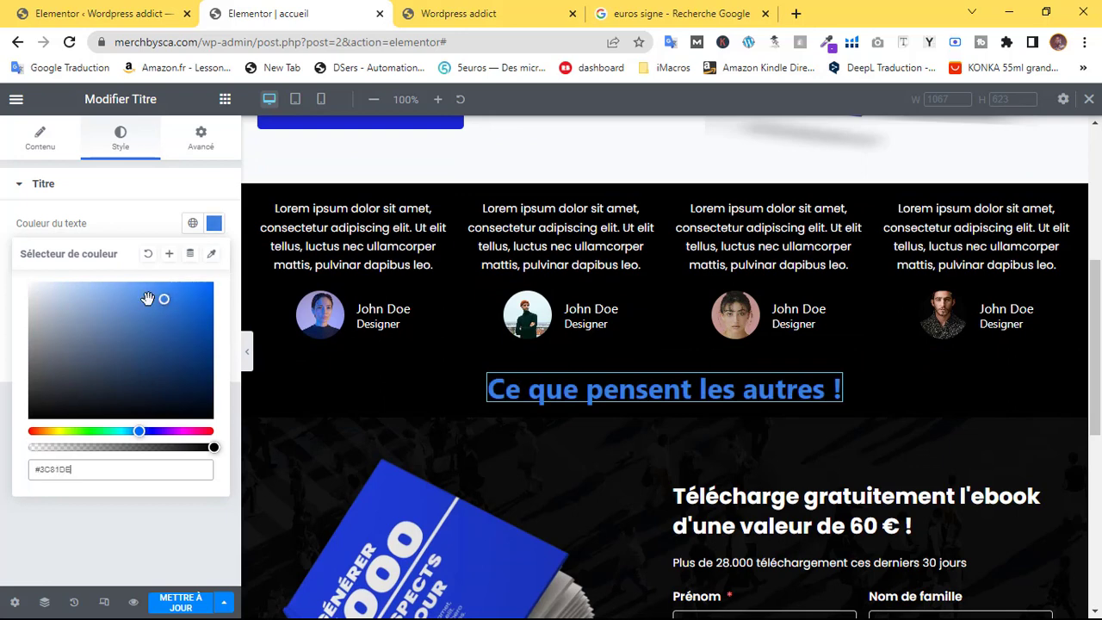
drag(34, 298, 39, 274)
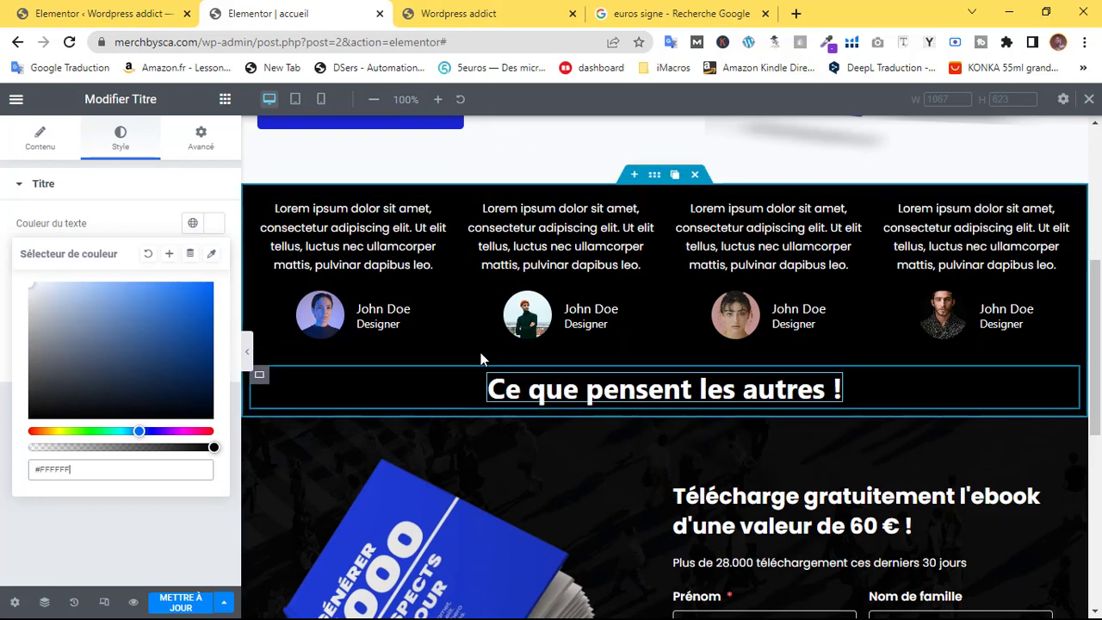
click(107, 194)
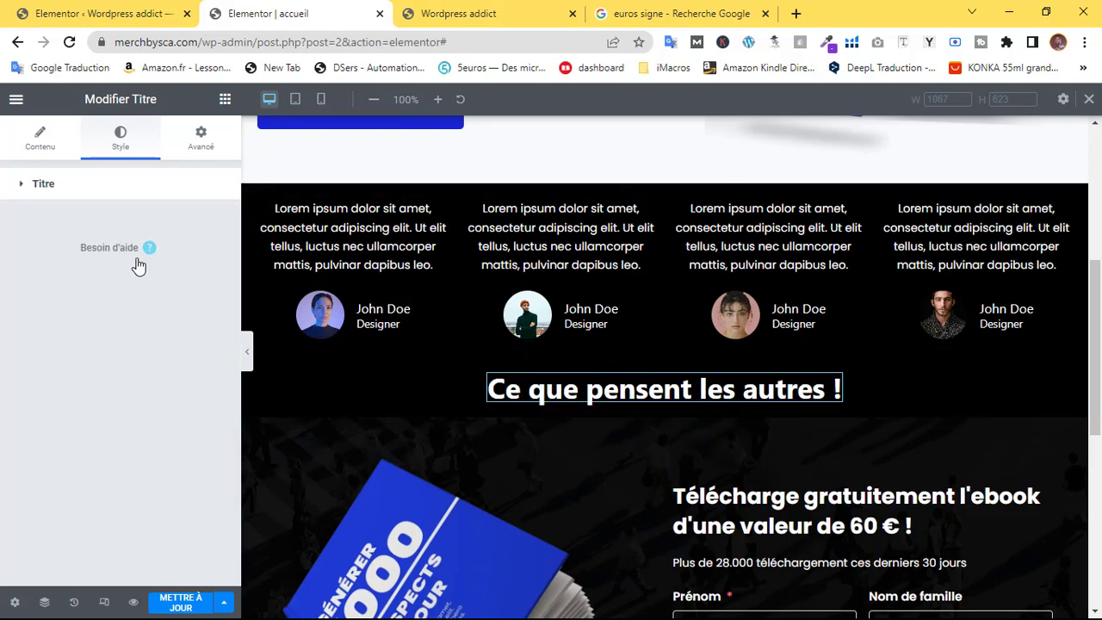
Set the heading typography to Poppins at size 28
click(118, 187)
click(214, 257)
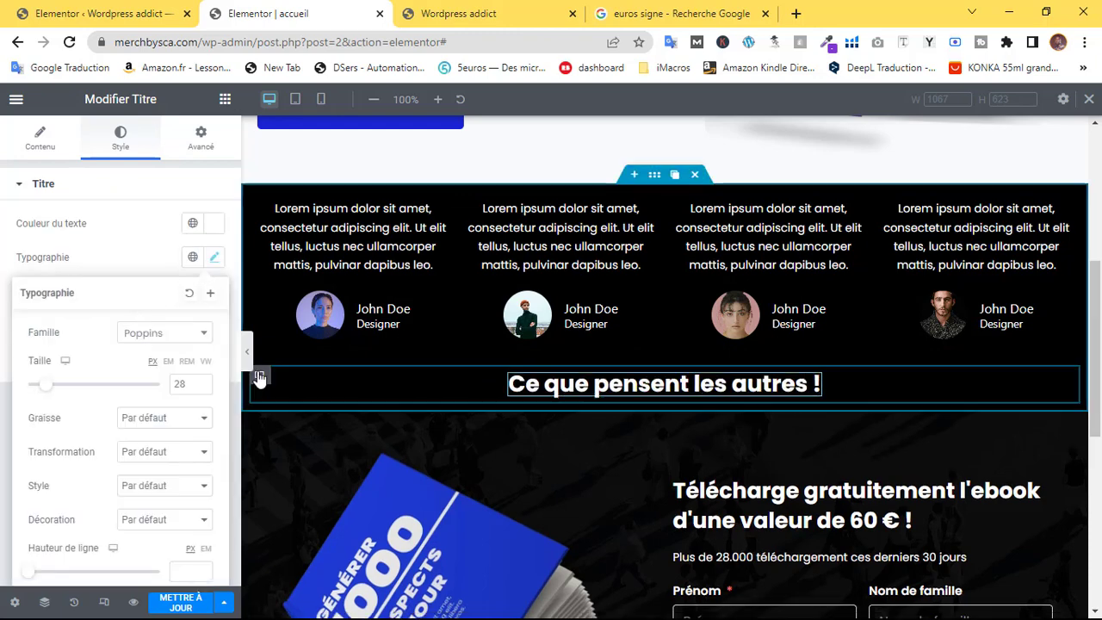
drag(259, 375, 351, 380)
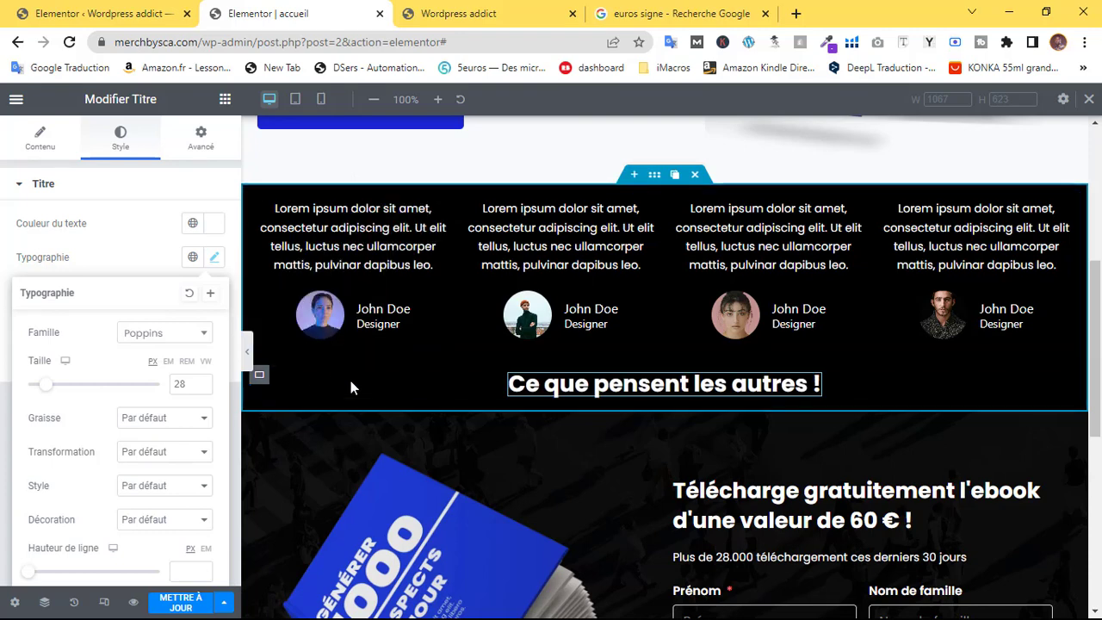
click(45, 601)
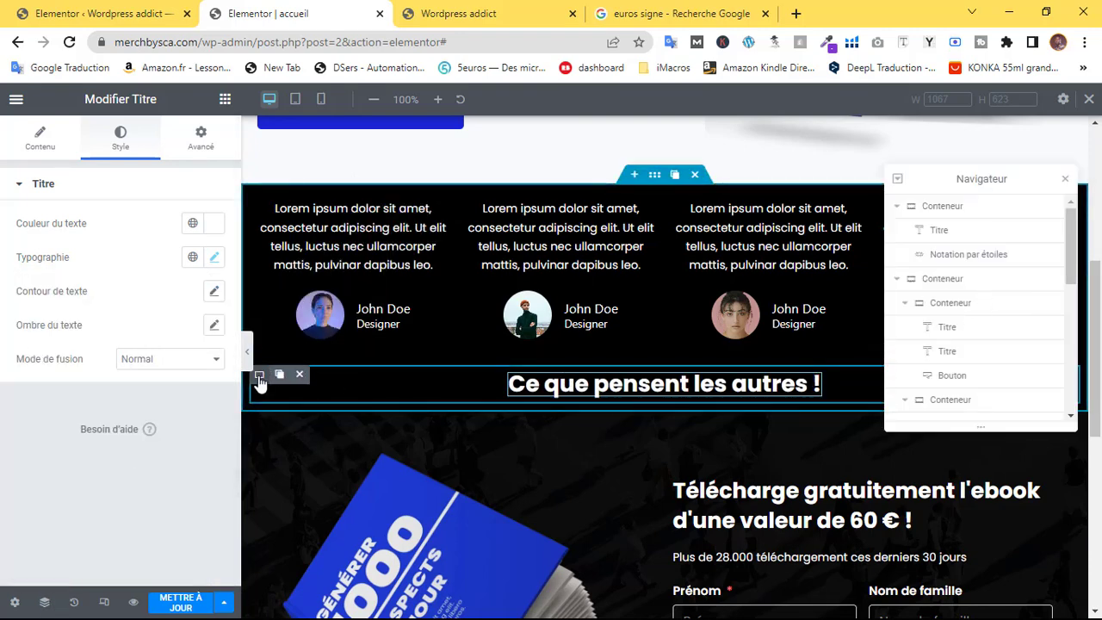
In the Navigator, move the heading's container above the testimonials
click(258, 376)
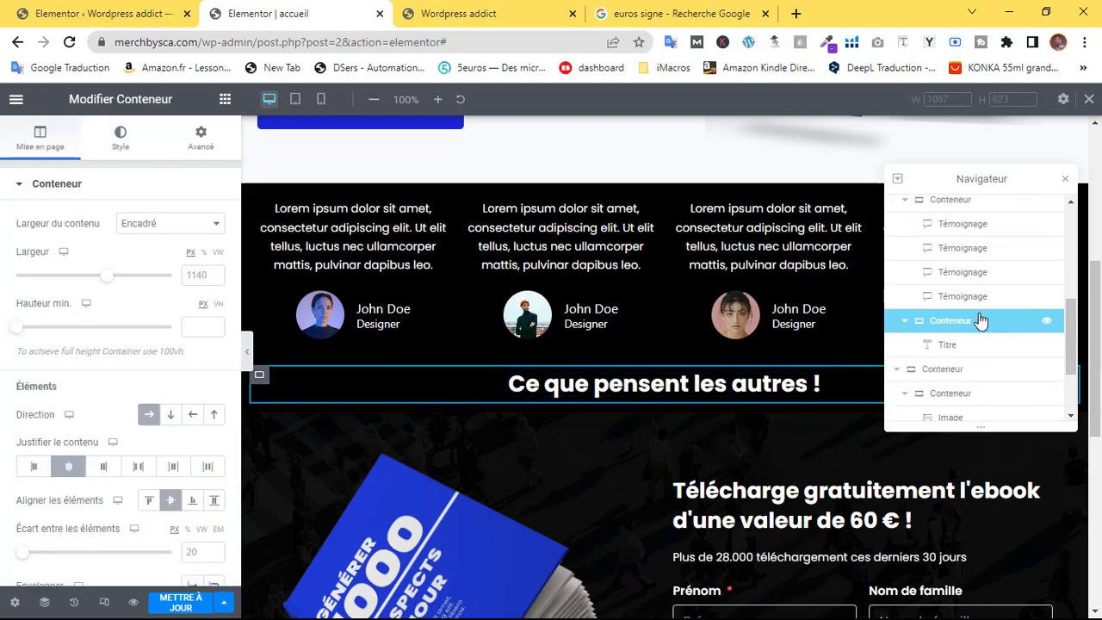
scroll(963, 262, up, 2)
scroll(934, 312, down, 1)
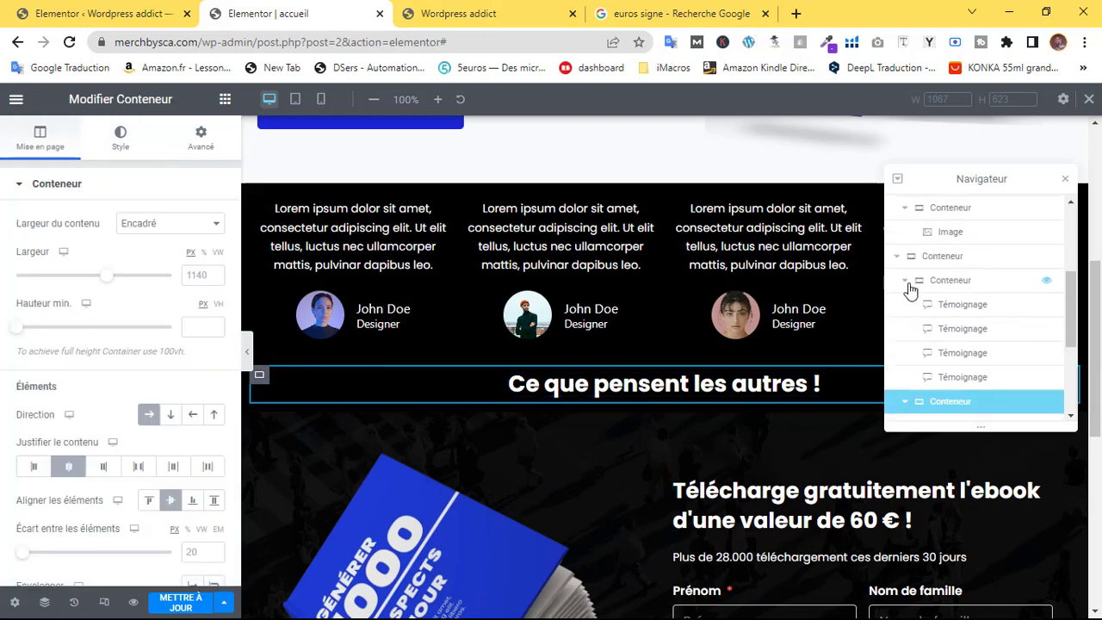
click(905, 282)
drag(934, 302, 938, 274)
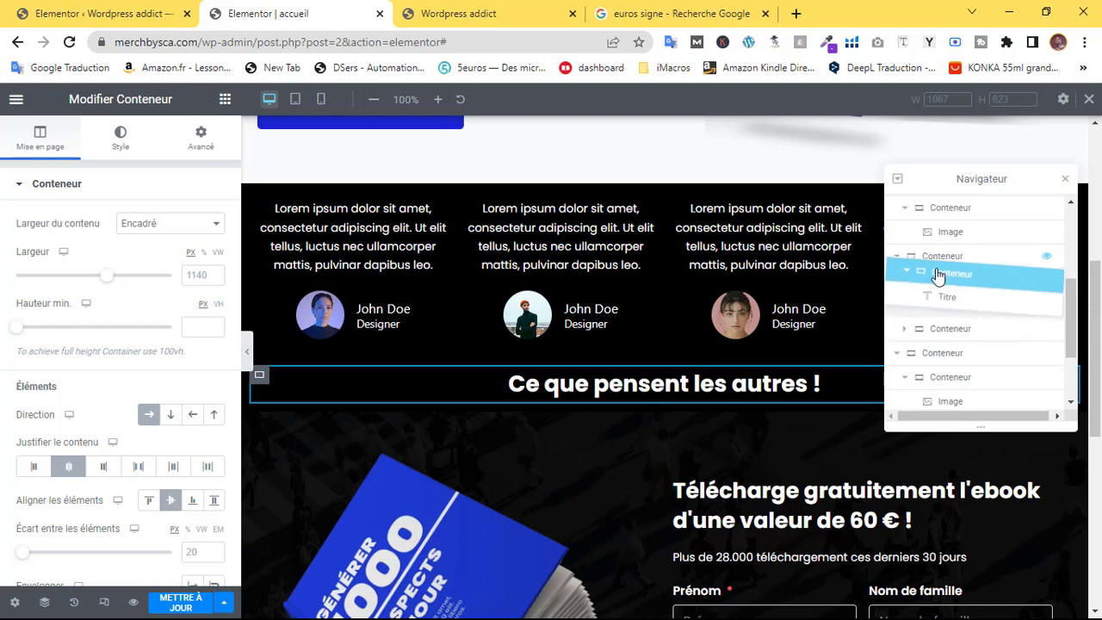
drag(939, 360, 950, 305)
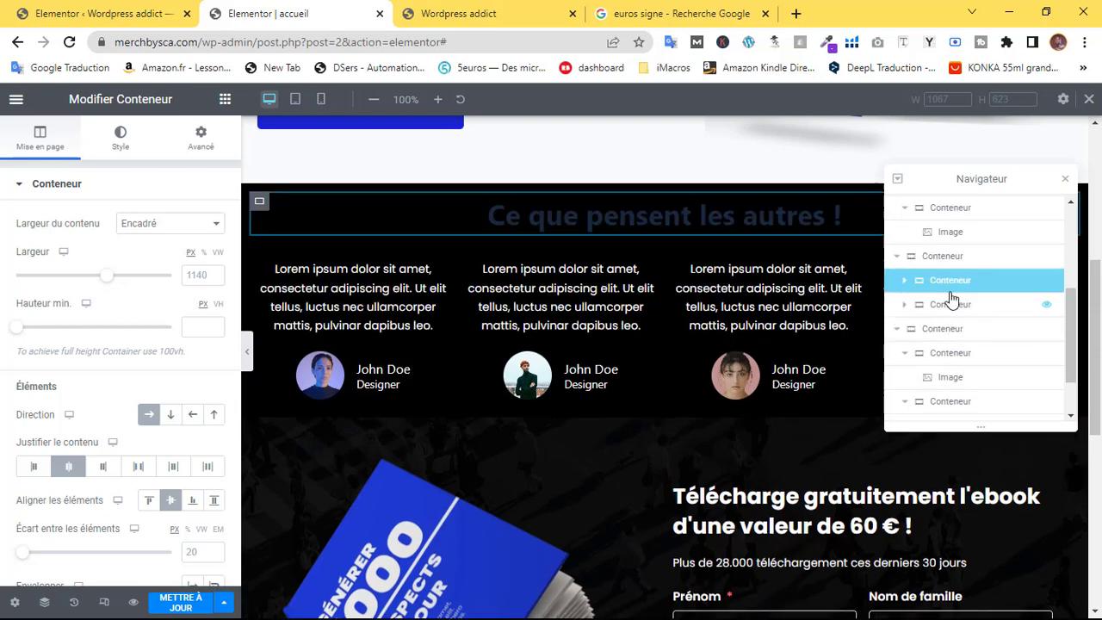
click(1066, 182)
Set the heading container's minimum height to 82 px and bring up the widget list
scroll(767, 267, up, 5)
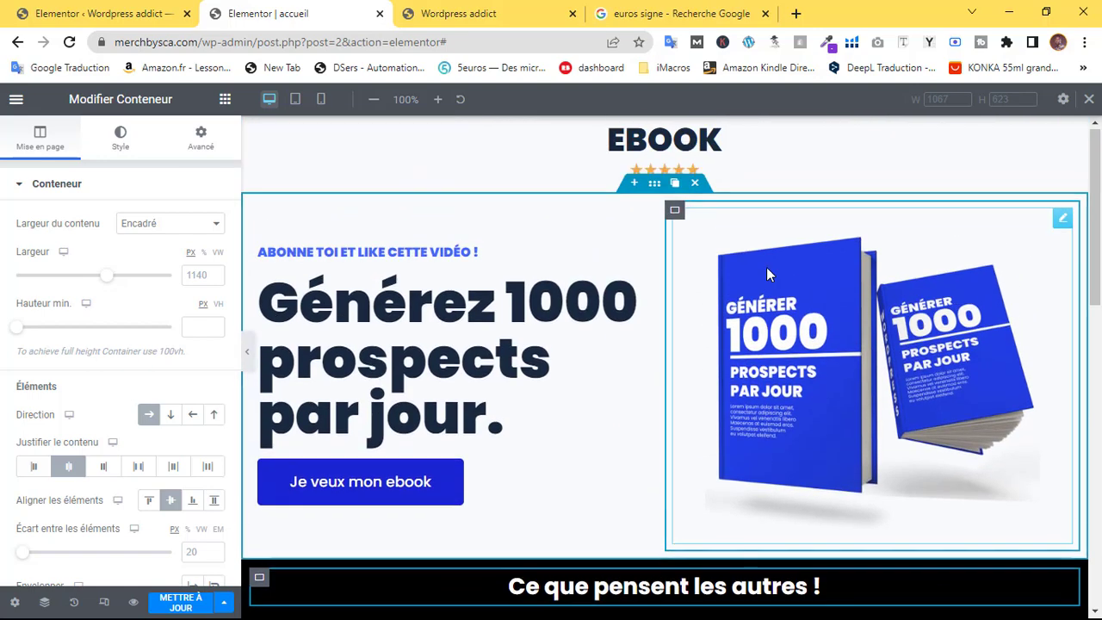
scroll(767, 267, down, 2)
scroll(766, 267, down, 2)
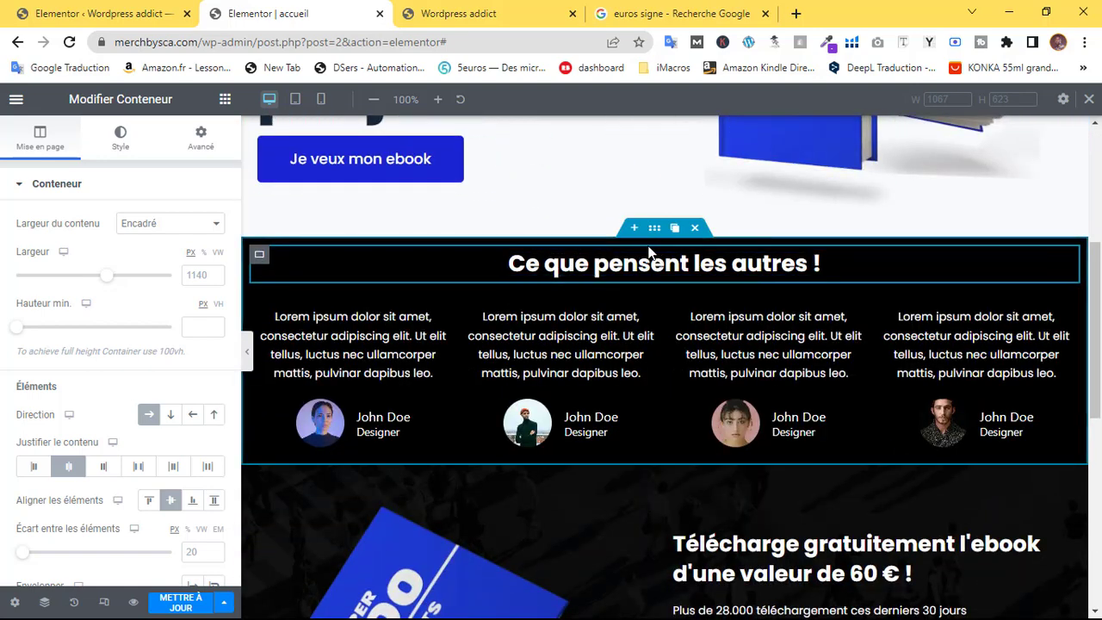
scroll(129, 455, down, 1)
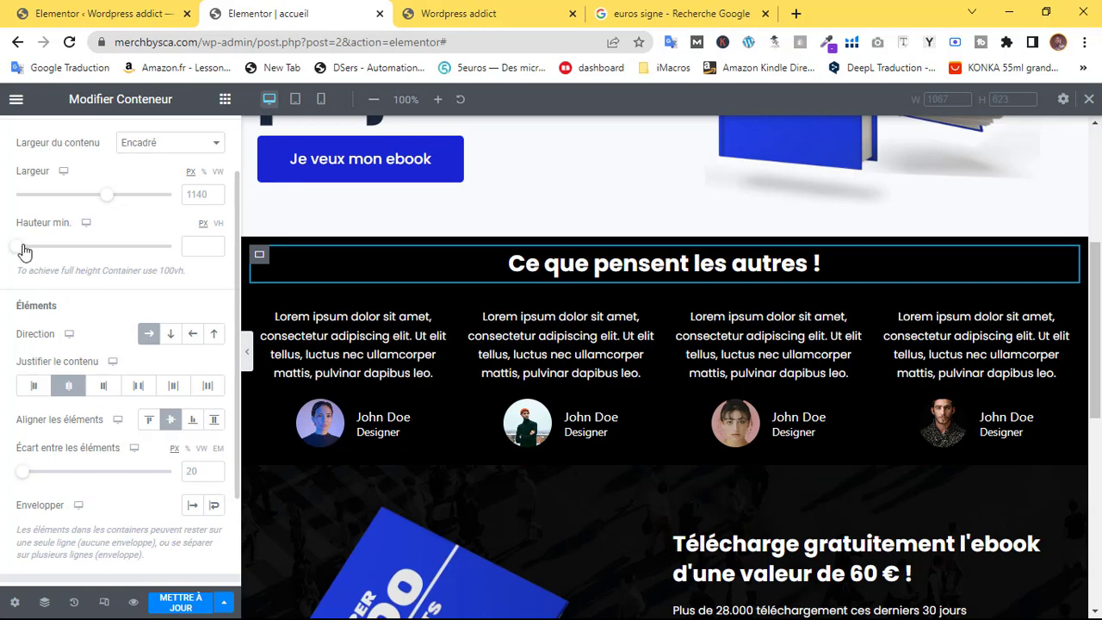
drag(24, 250, 25, 256)
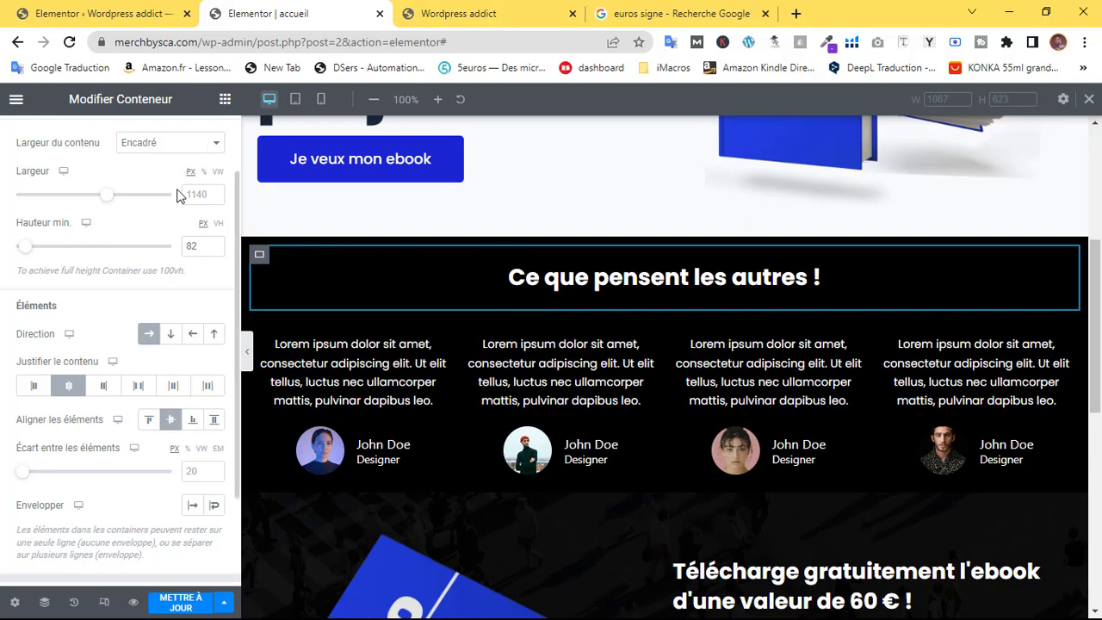
scroll(177, 196, up, 1)
click(224, 102)
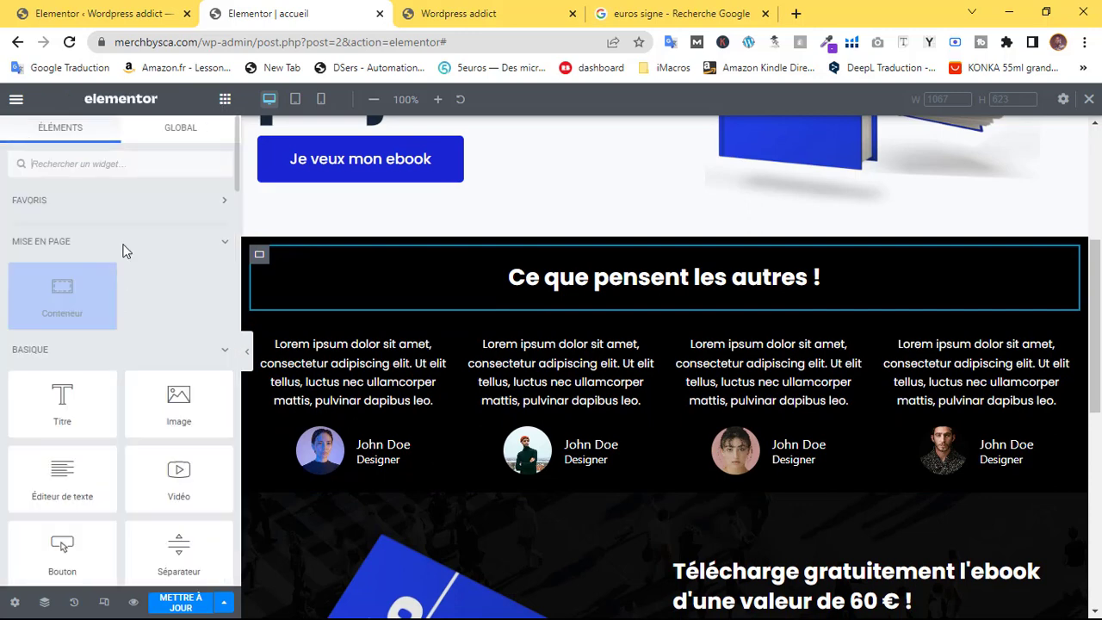
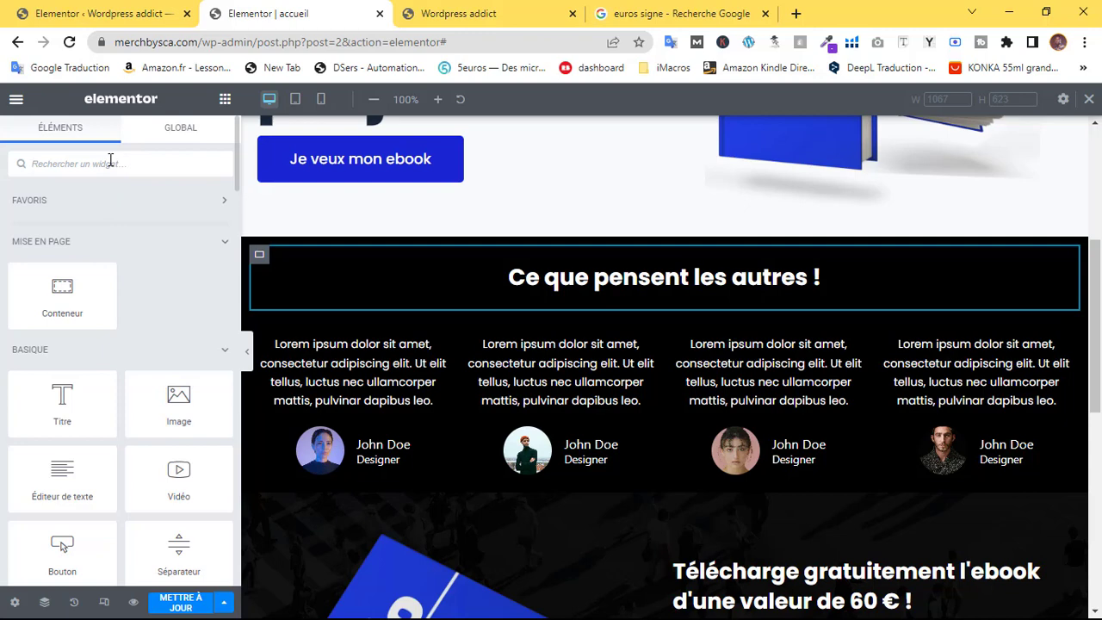
Search 'sé', drop a Séparateur into the heading's section, and set the container direction to column
click(111, 163)
text(sé)
drag(62, 222, 131, 276)
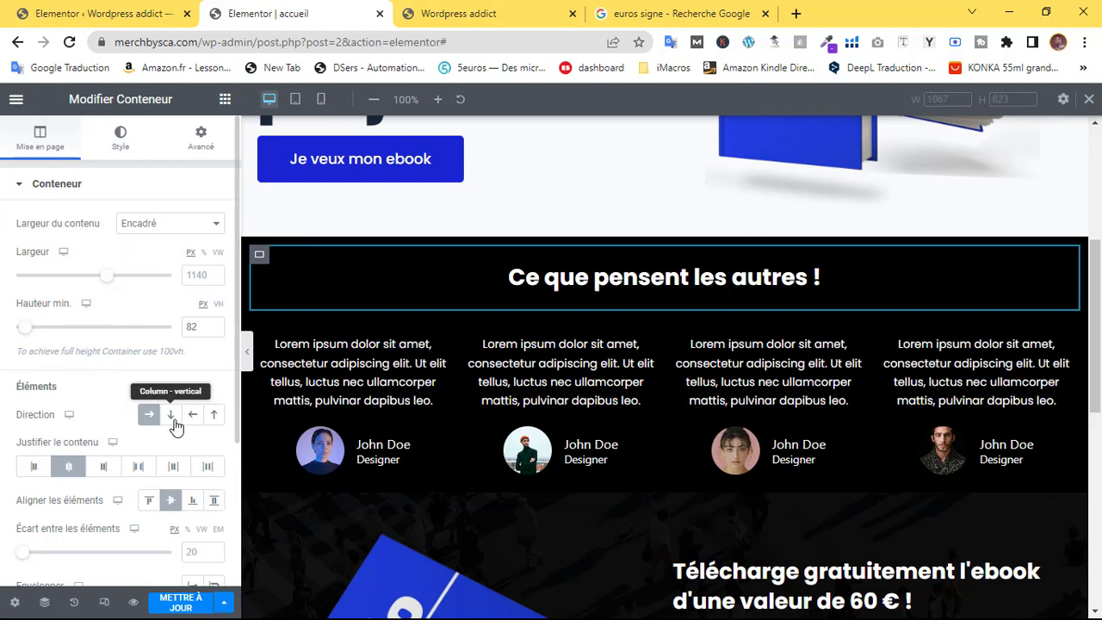
click(171, 417)
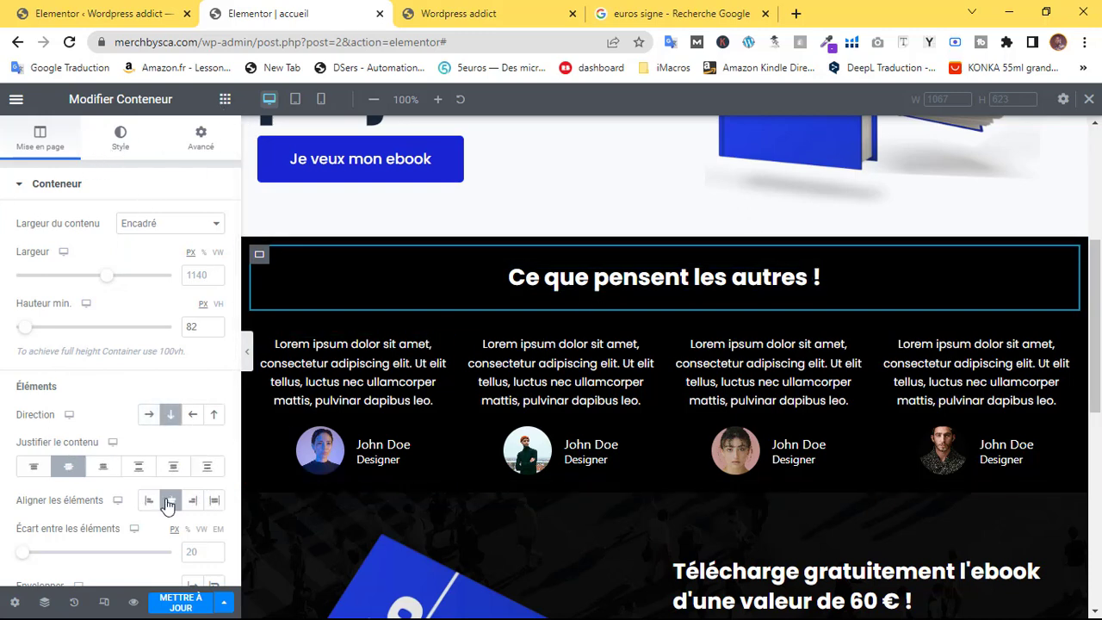
click(225, 99)
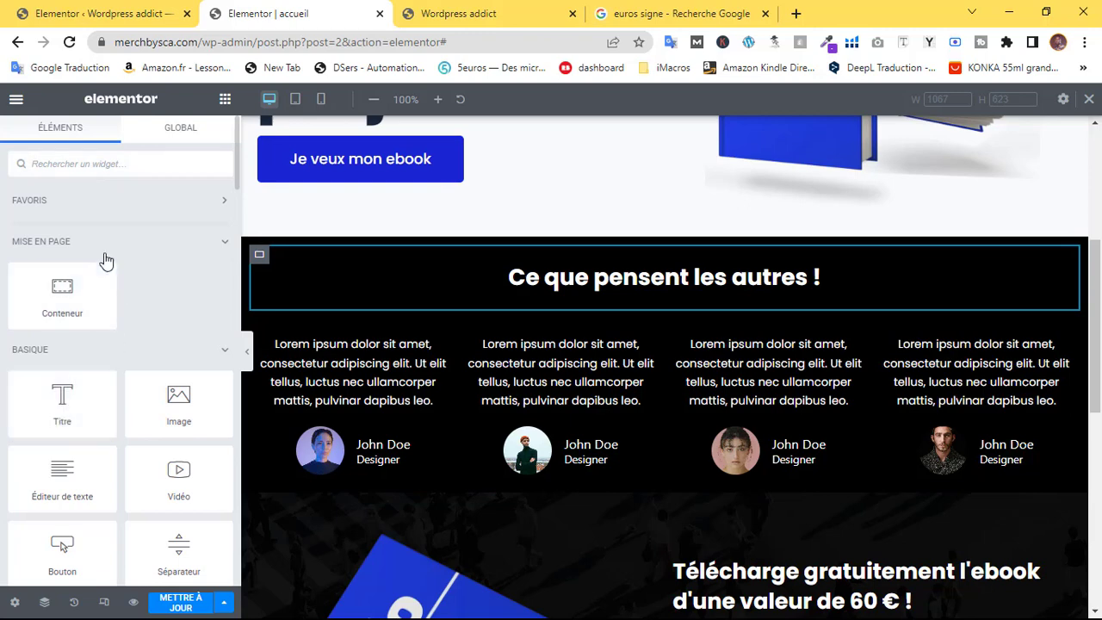
Add a Séparateur under the testimonials heading and centre it
text(sép)
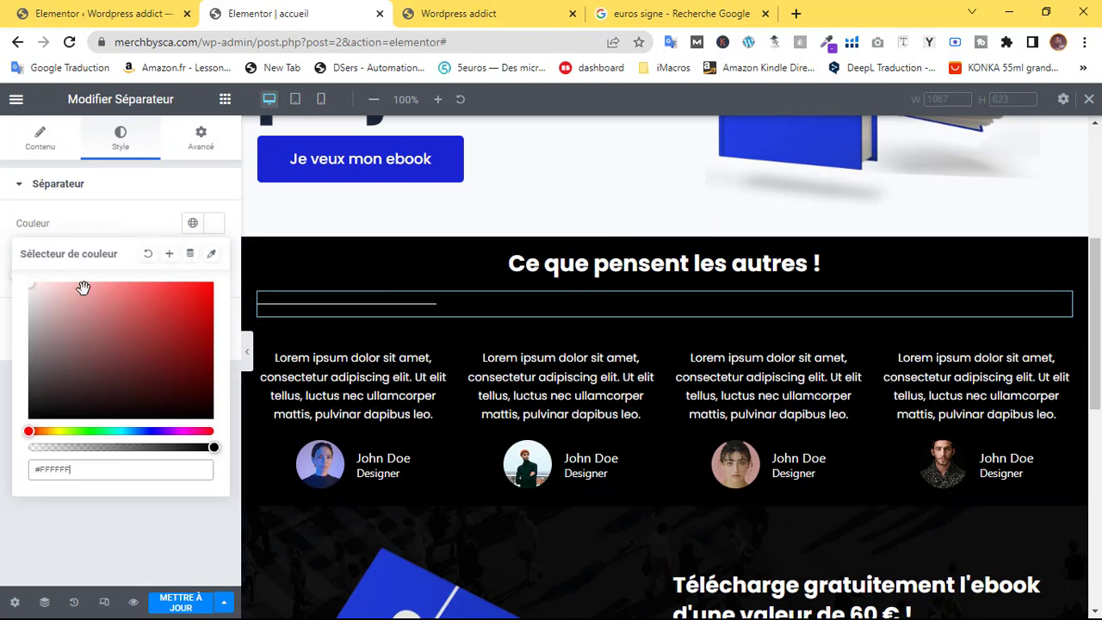
click(1, 341)
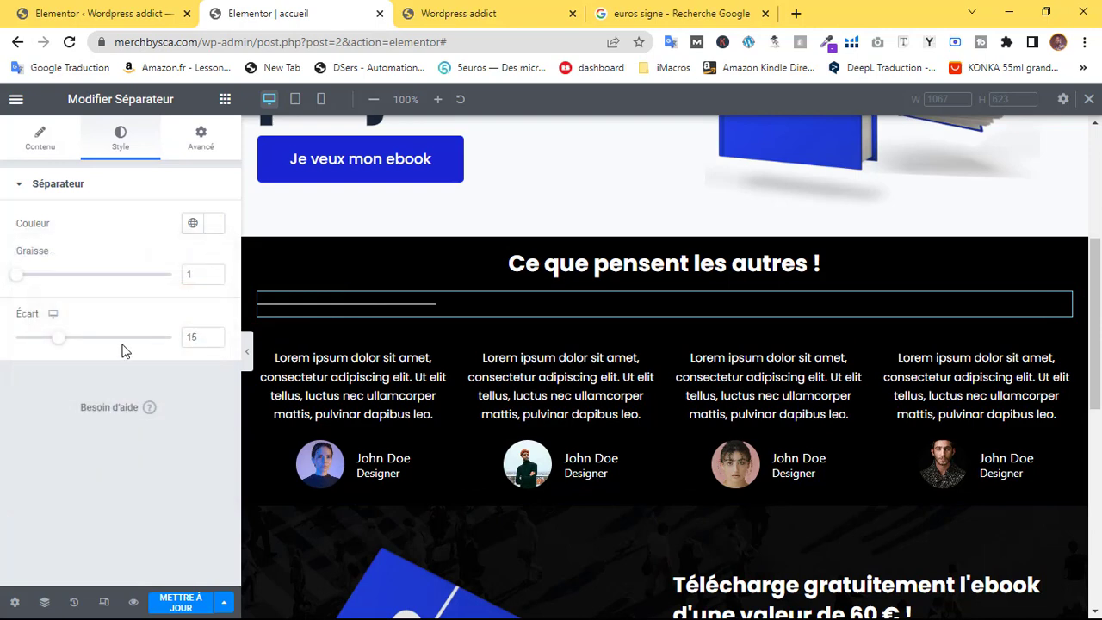
click(43, 142)
click(193, 311)
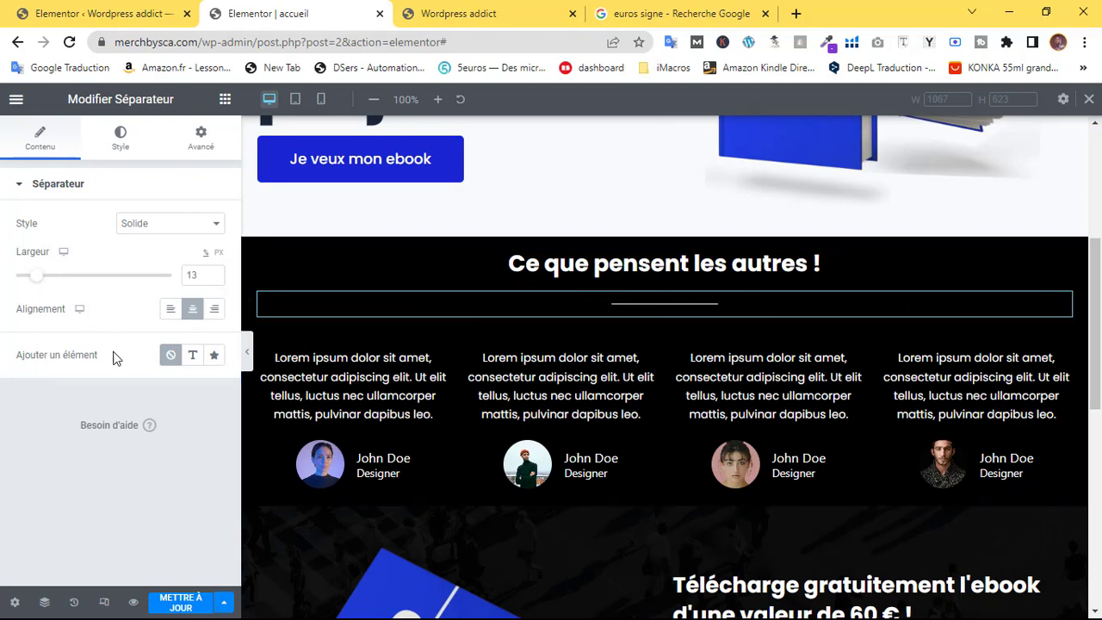
Reduce the divider's gap from 15 to 2 and save the page
click(120, 142)
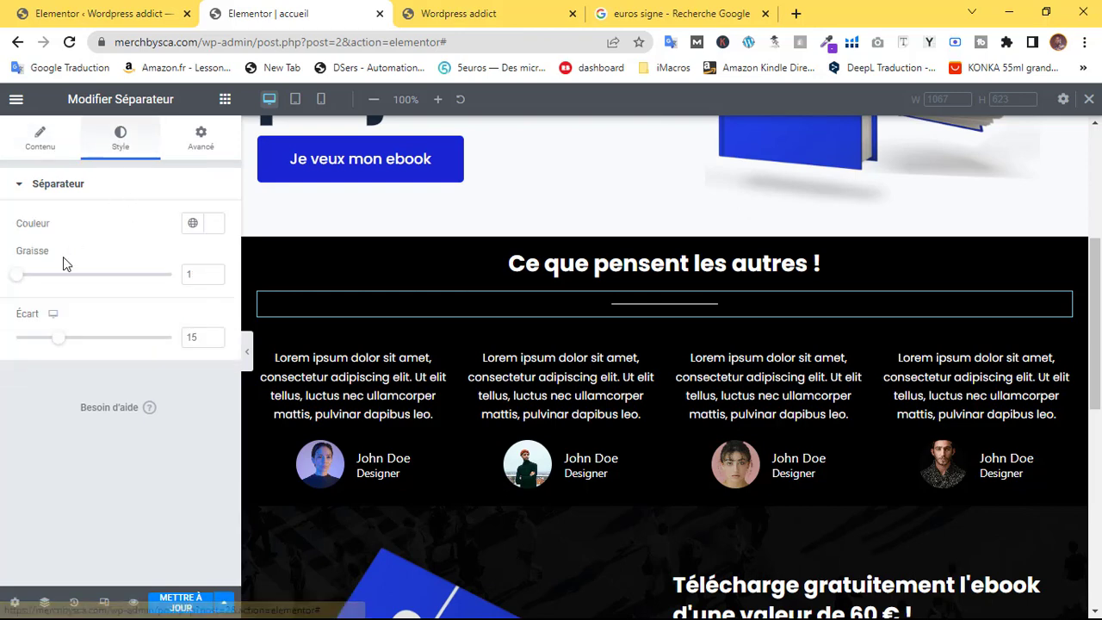
drag(66, 346, 21, 354)
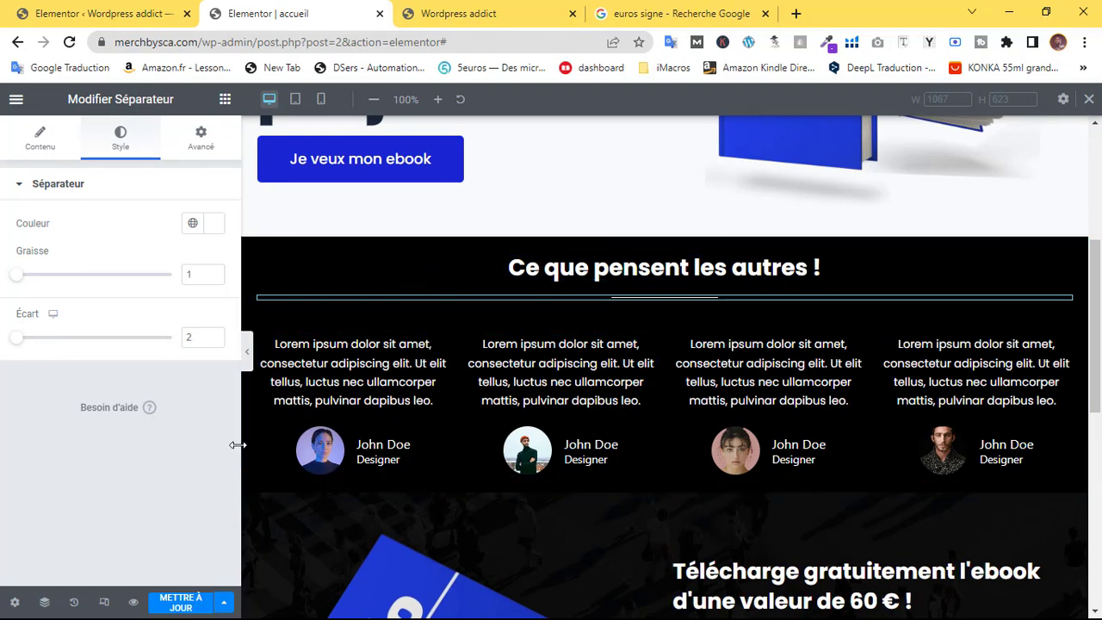
click(178, 602)
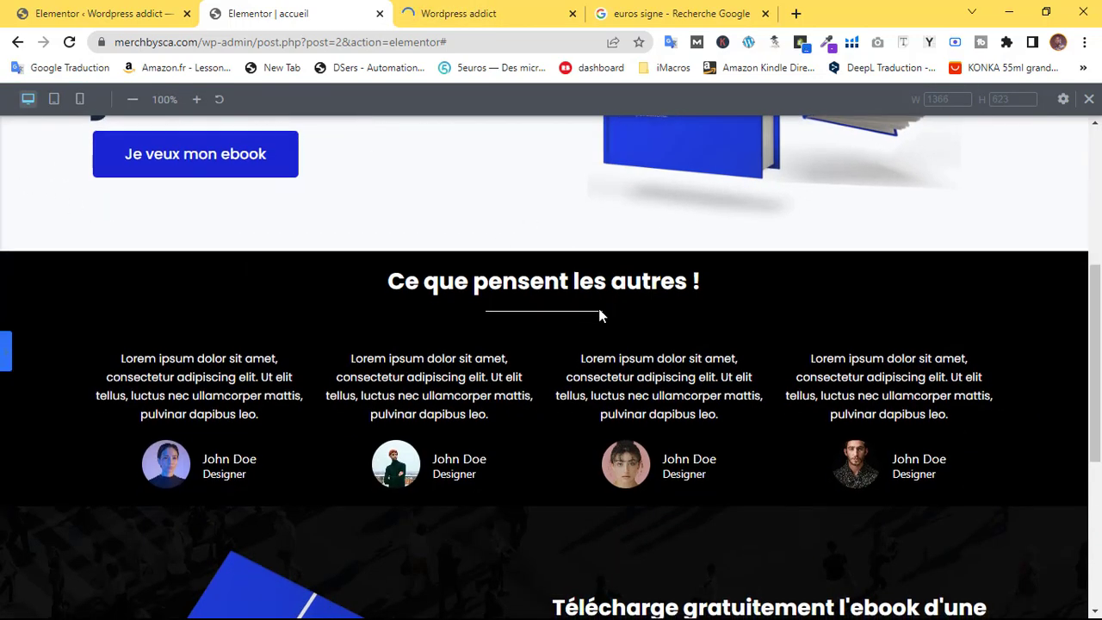
Review the new divider in the preview, then bring the Elementor panel back
scroll(600, 312, down, 4)
scroll(620, 298, up, 8)
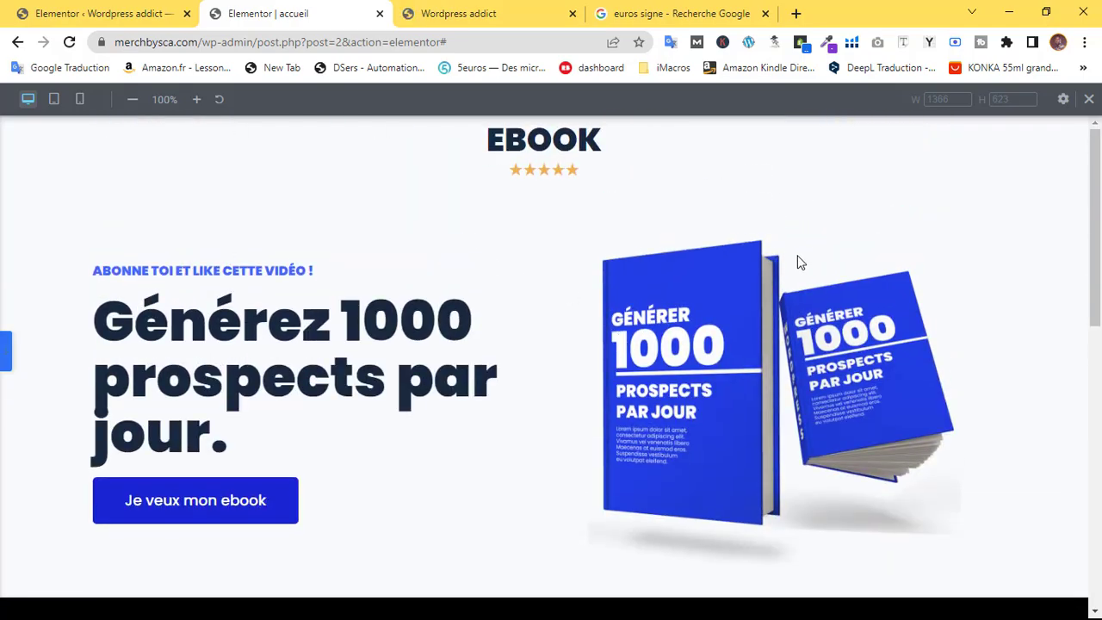
scroll(787, 258, down, 6)
scroll(787, 261, up, 6)
scroll(787, 258, down, 6)
scroll(787, 258, up, 6)
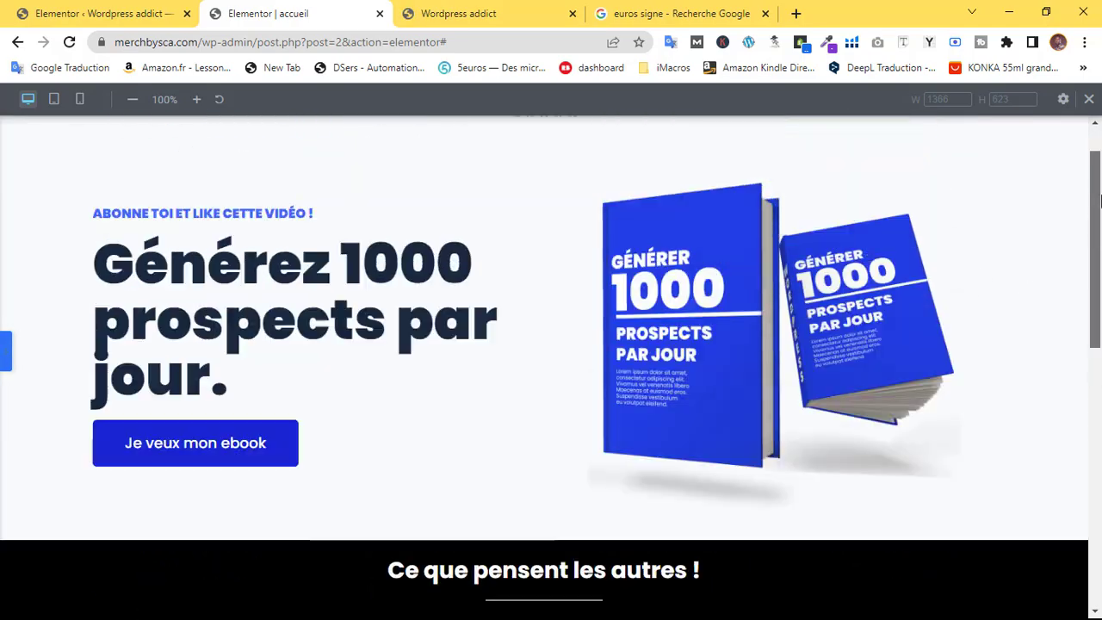
scroll(1099, 201, down, 6)
scroll(1100, 200, up, 7)
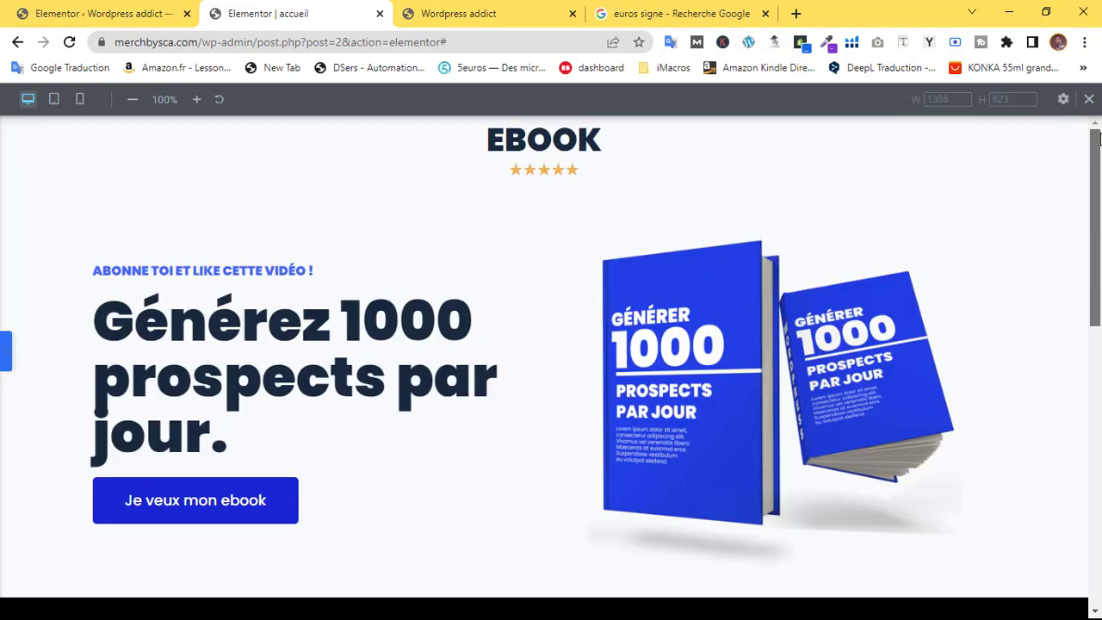
click(6, 352)
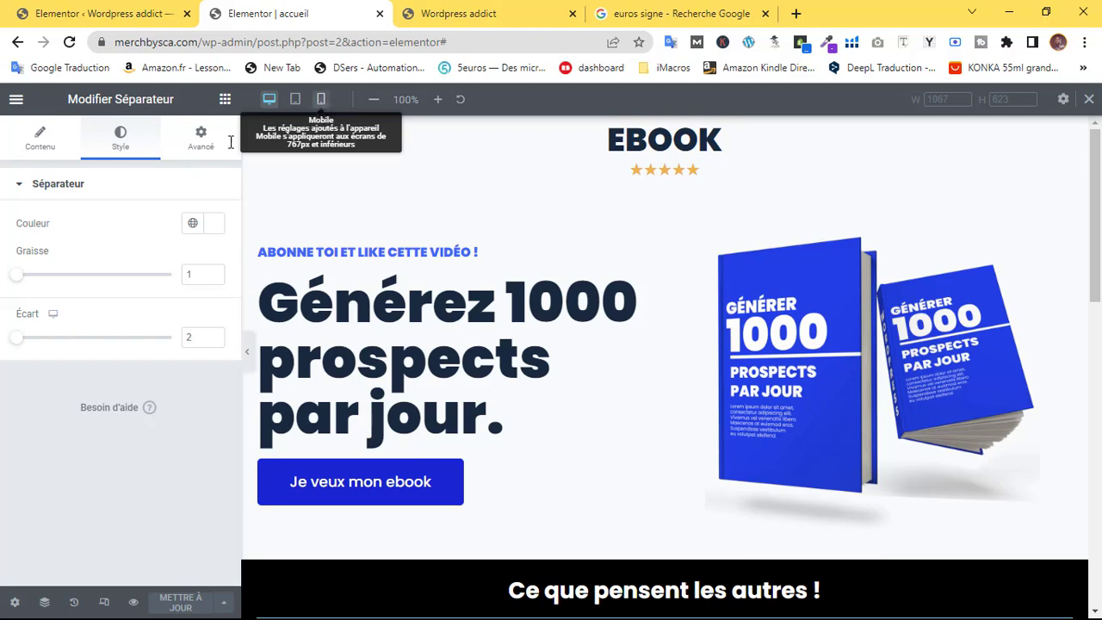
Switch the preview to the 360 px mobile layout and scroll to the testimonials heading
click(320, 99)
scroll(753, 318, down, 4)
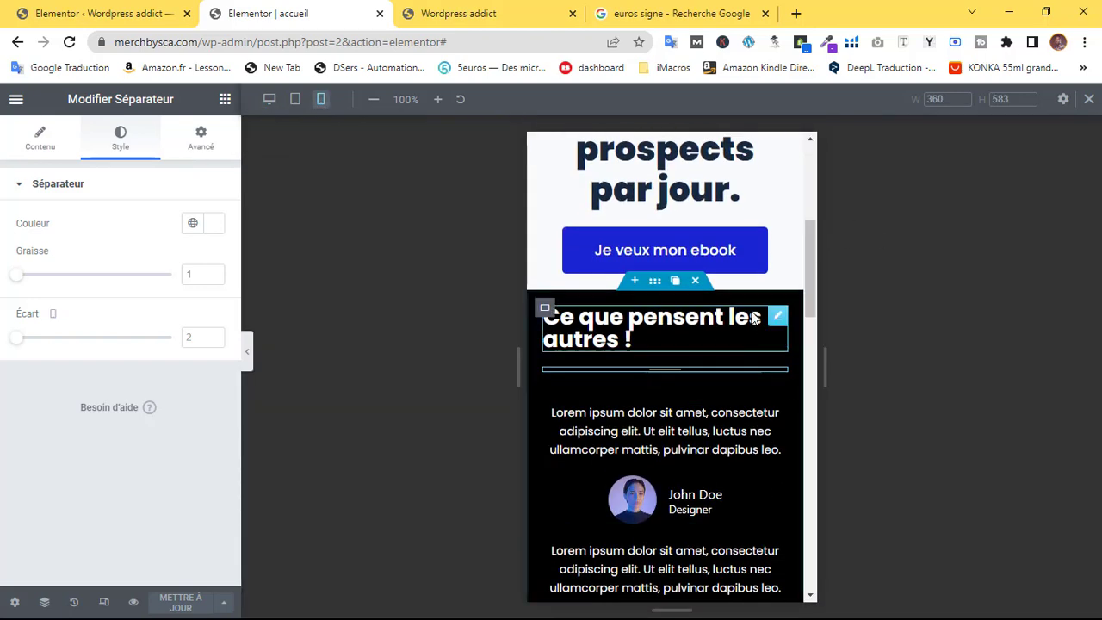
scroll(804, 319, up, 4)
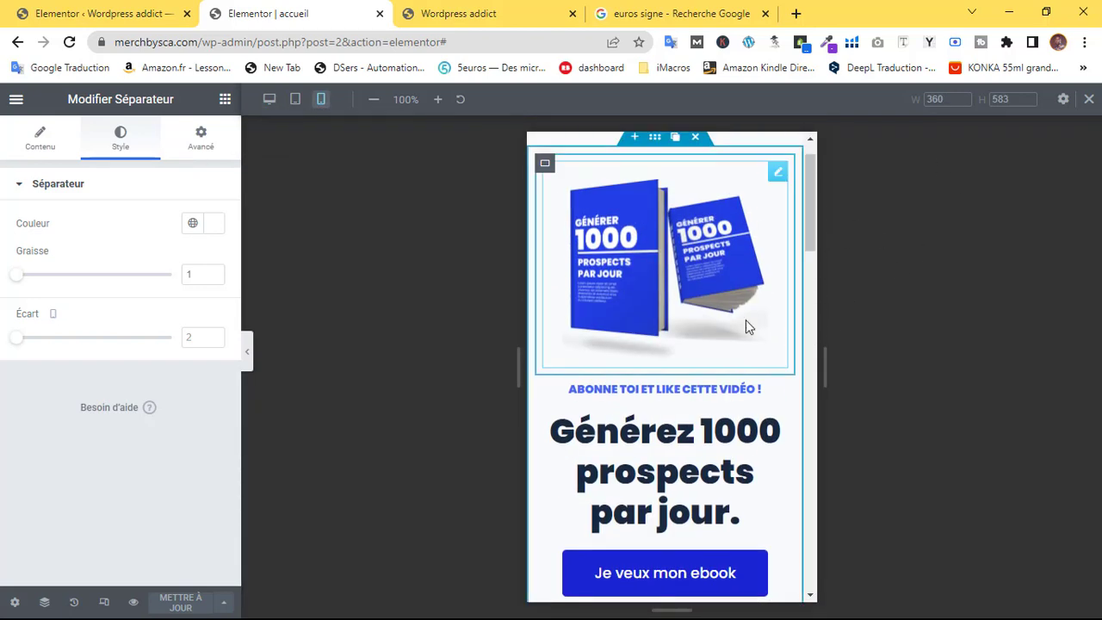
scroll(755, 229, up, 1)
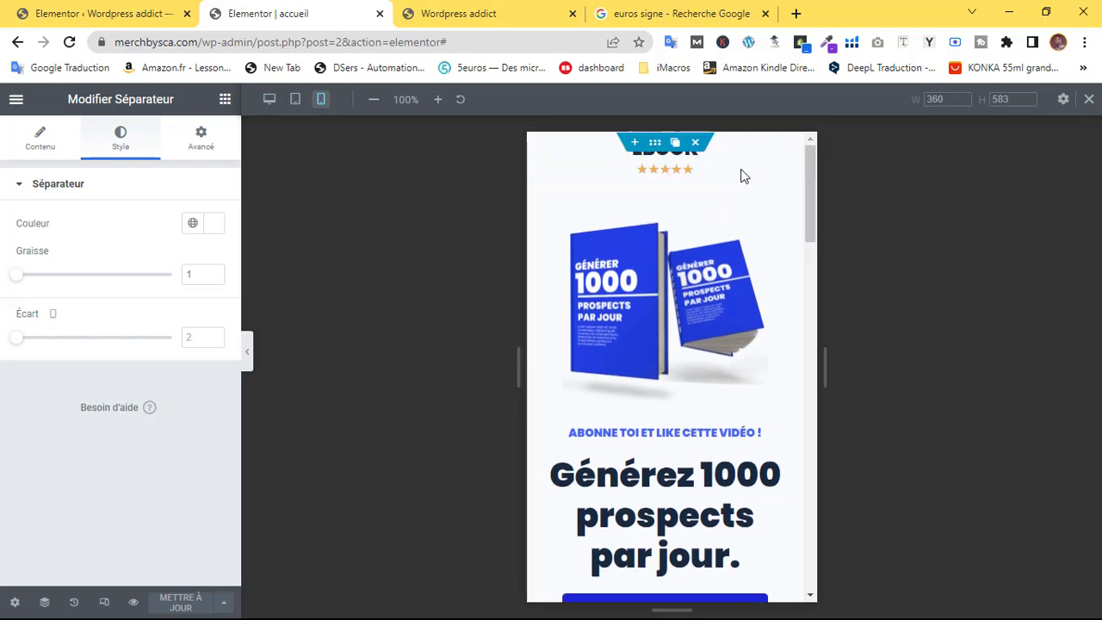
scroll(805, 191, down, 3)
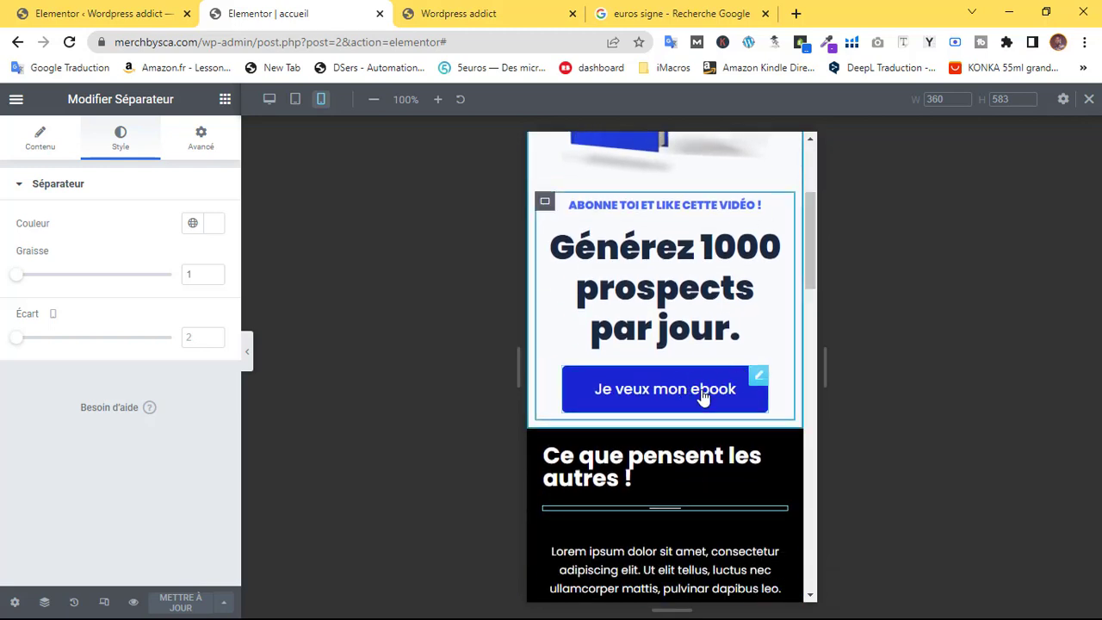
scroll(689, 345, down, 2)
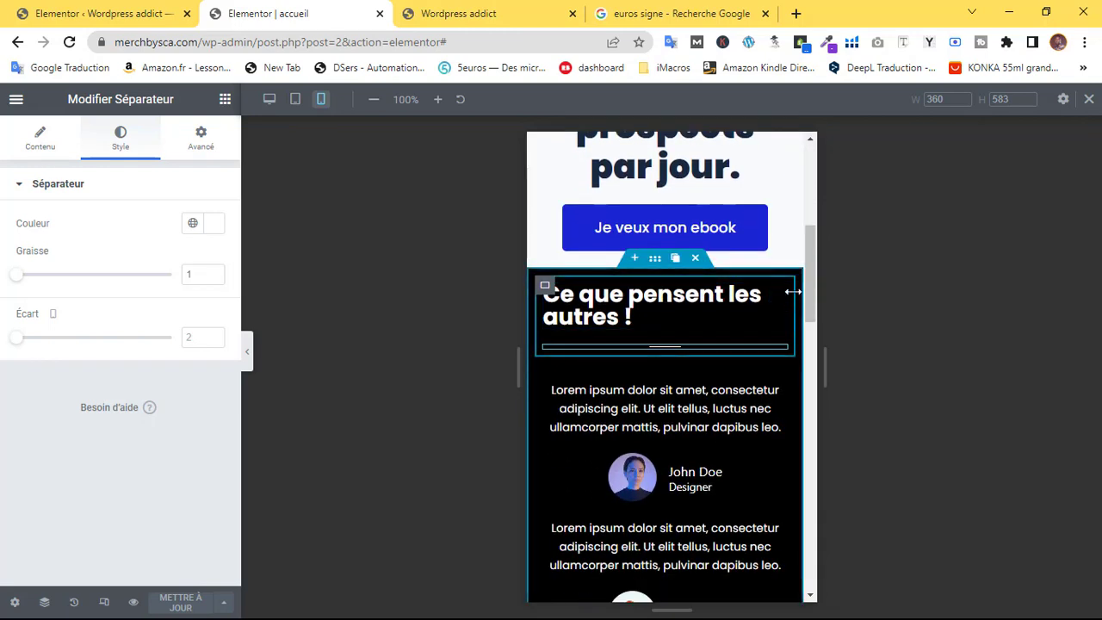
mouse_move(782, 295)
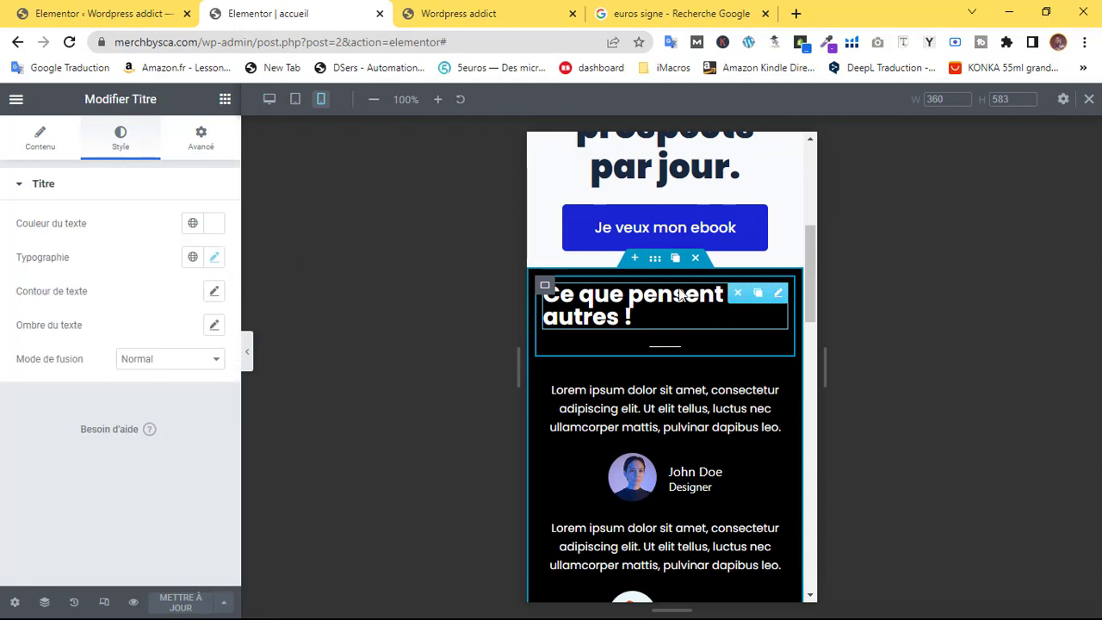
Centre the 'Ce que pensent les autres !' heading on mobile
click(214, 260)
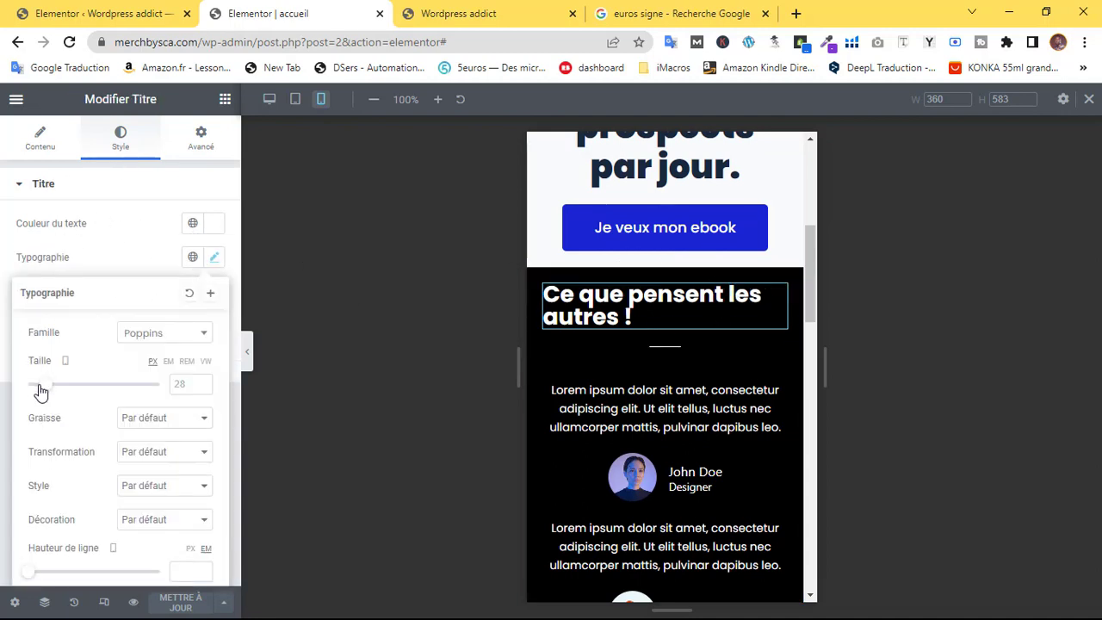
click(34, 155)
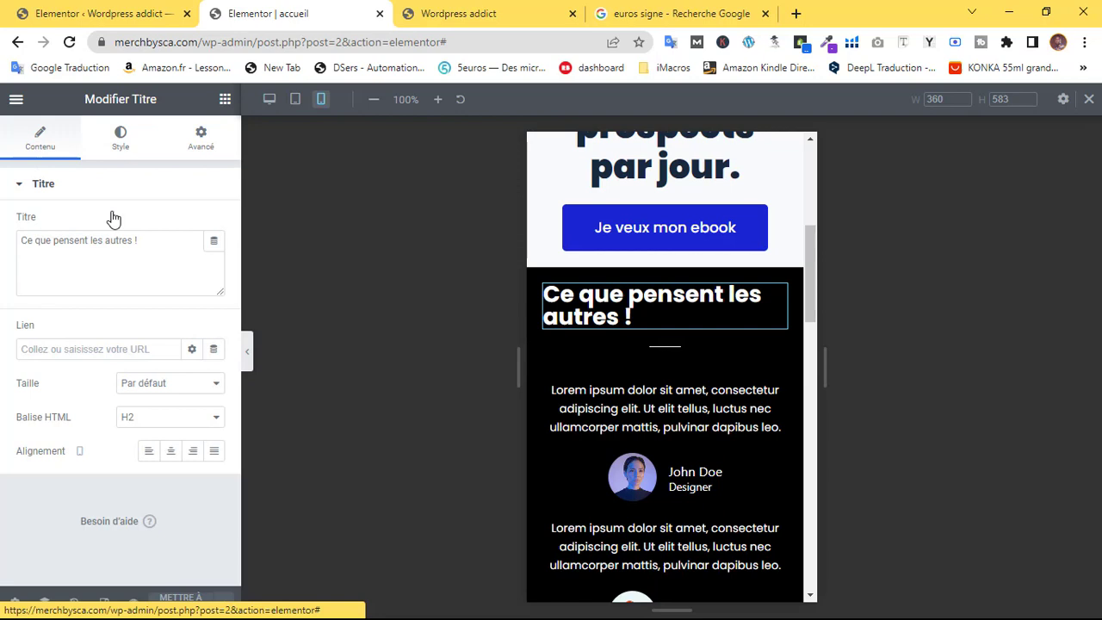
click(175, 449)
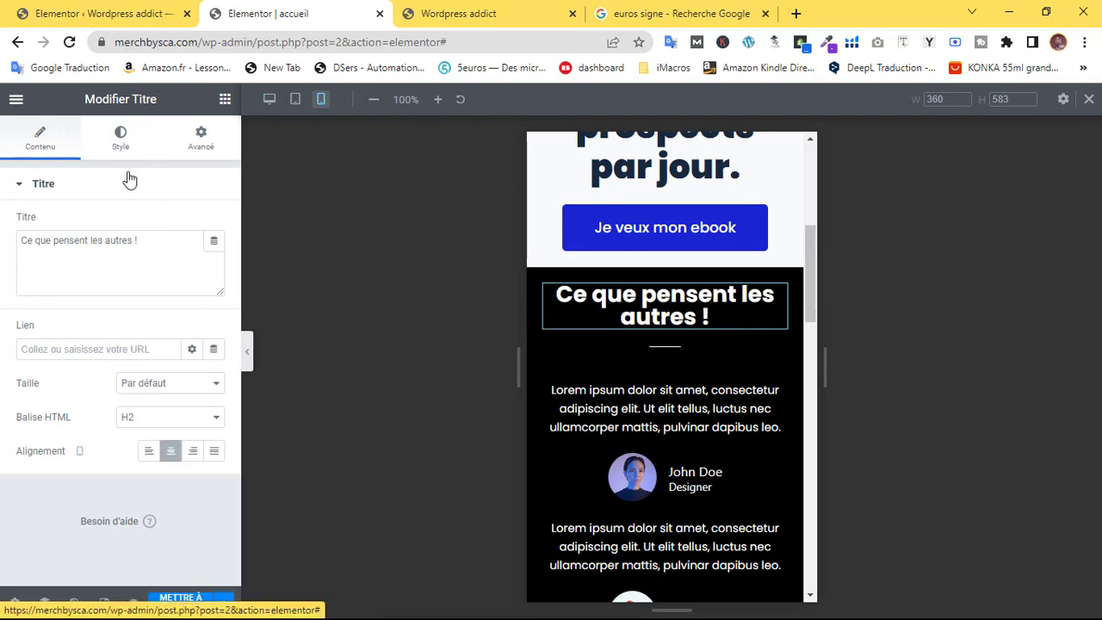
Shrink the heading font from 28 to 22 and set the container's element gap to 13
click(121, 138)
click(214, 257)
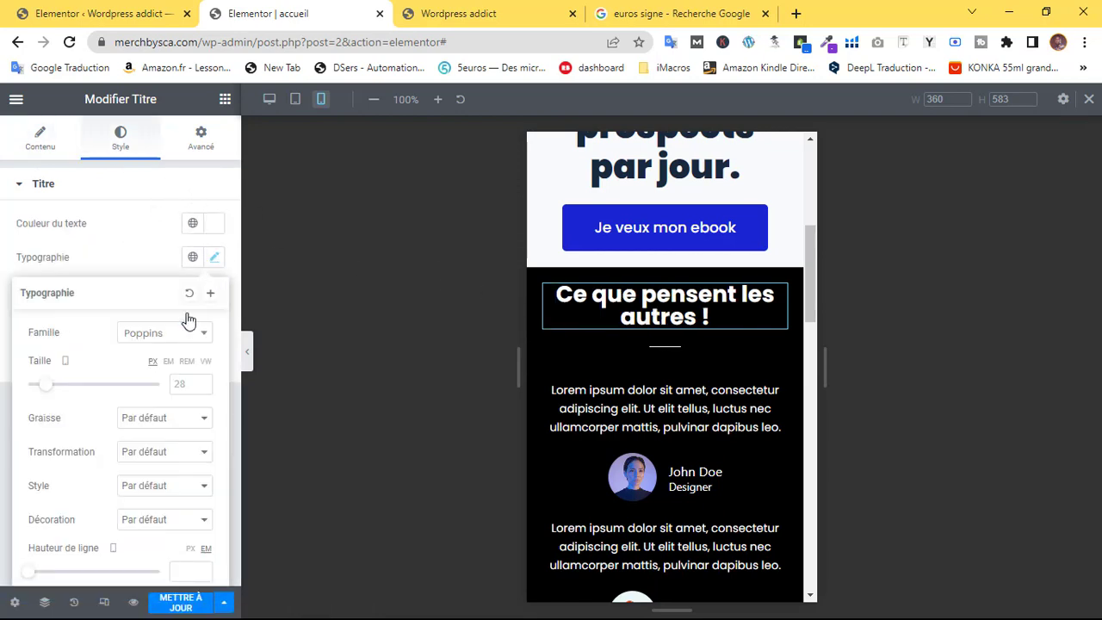
drag(53, 389, 40, 395)
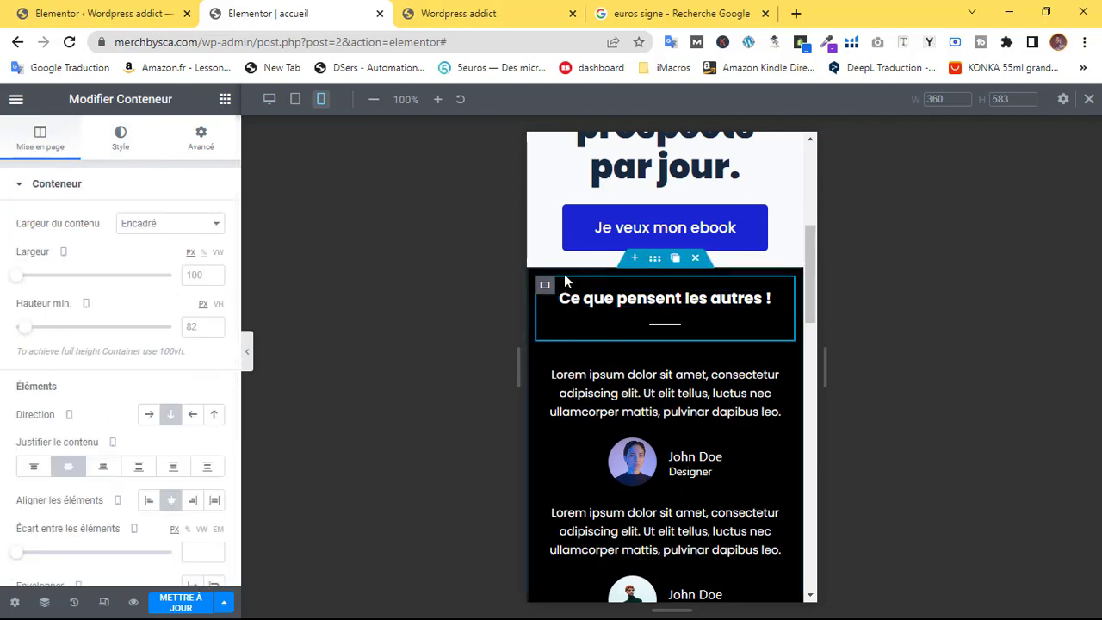
scroll(5, 377, down, 3)
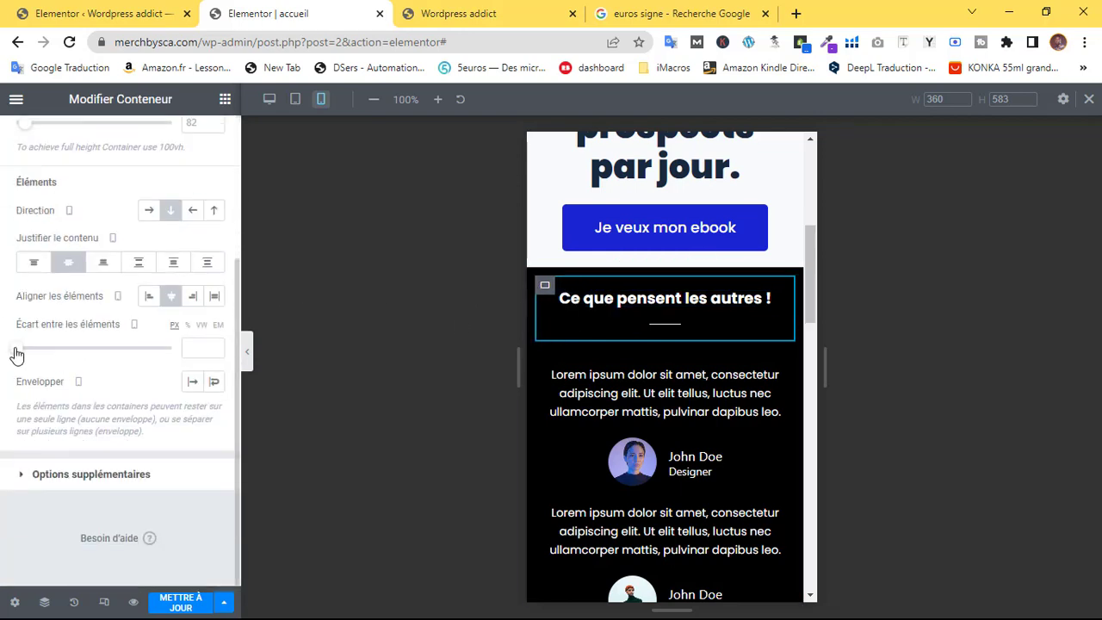
mouse_move(19, 355)
mouse_down()
mouse_move(29, 357)
mouse_move(23, 365)
mouse_up()
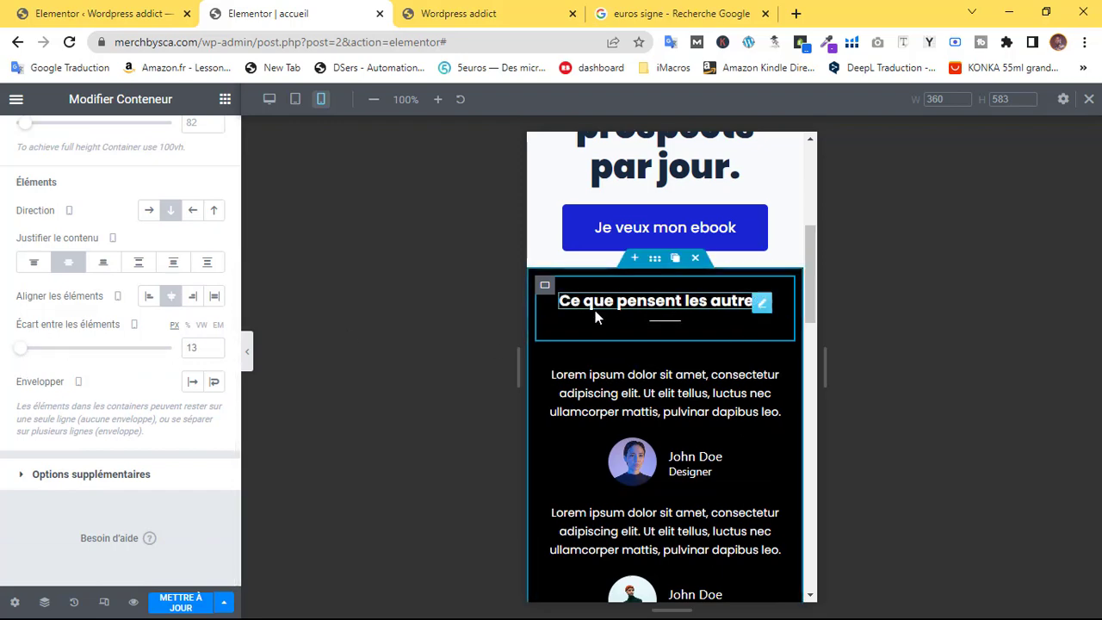
Limit the Fluent Forms opt-in form's maximum width to about 296 px on mobile
scroll(680, 330, down, 5)
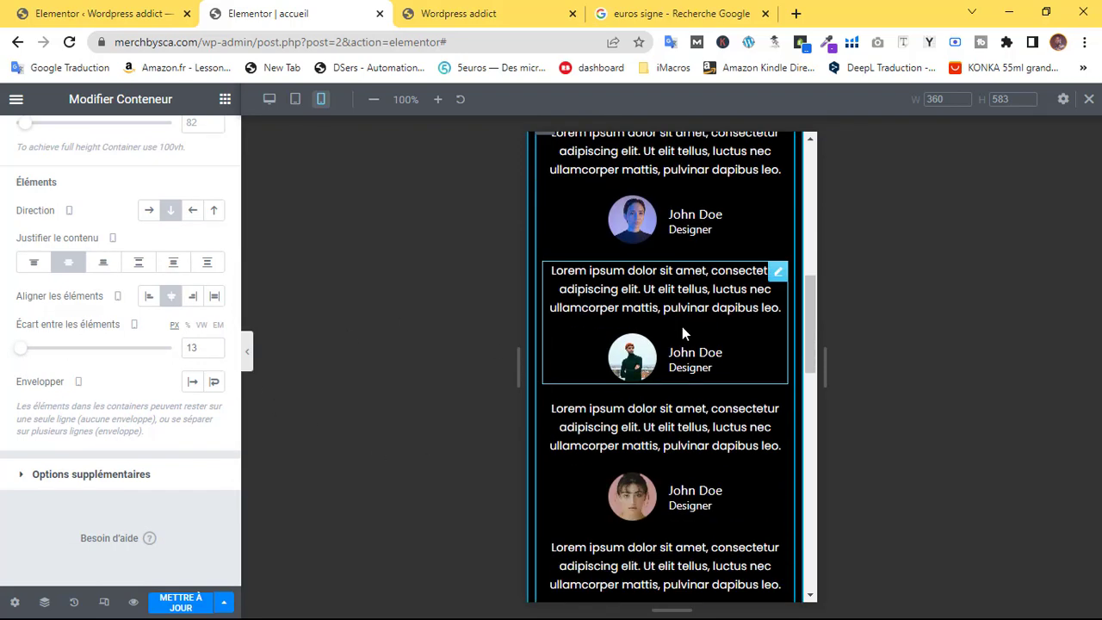
scroll(664, 332, down, 1)
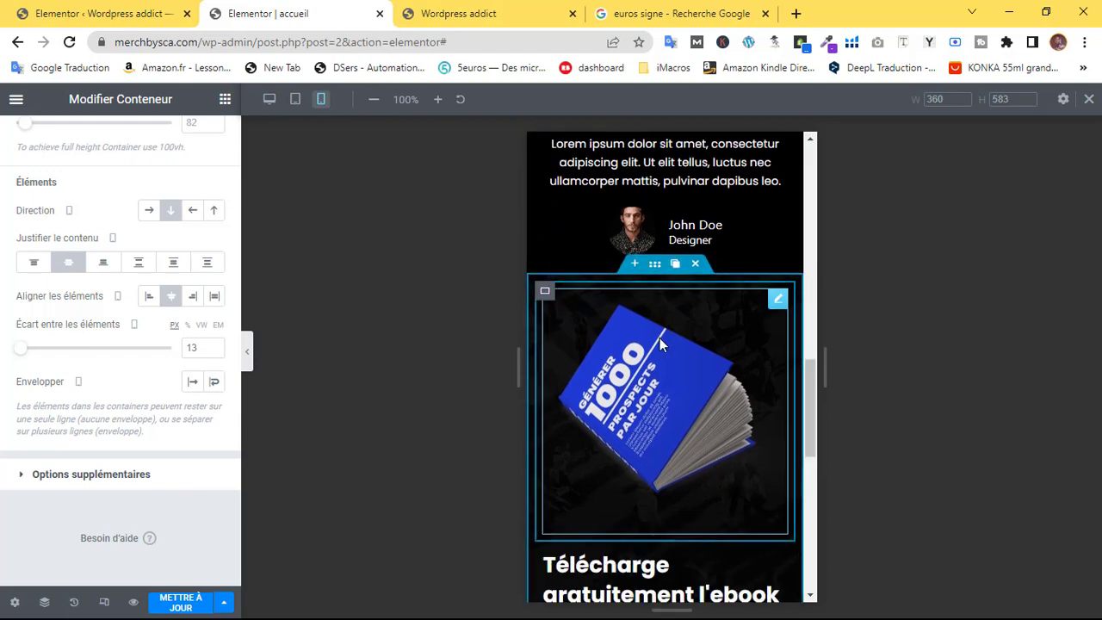
scroll(662, 336, down, 2)
scroll(662, 336, down, 4)
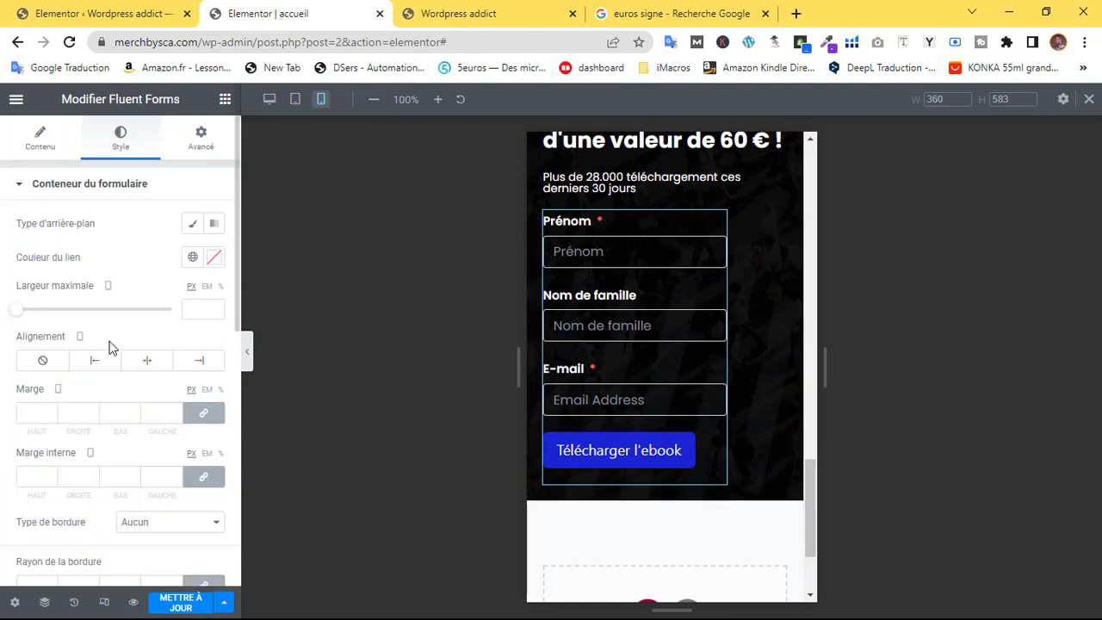
drag(21, 316, 123, 319)
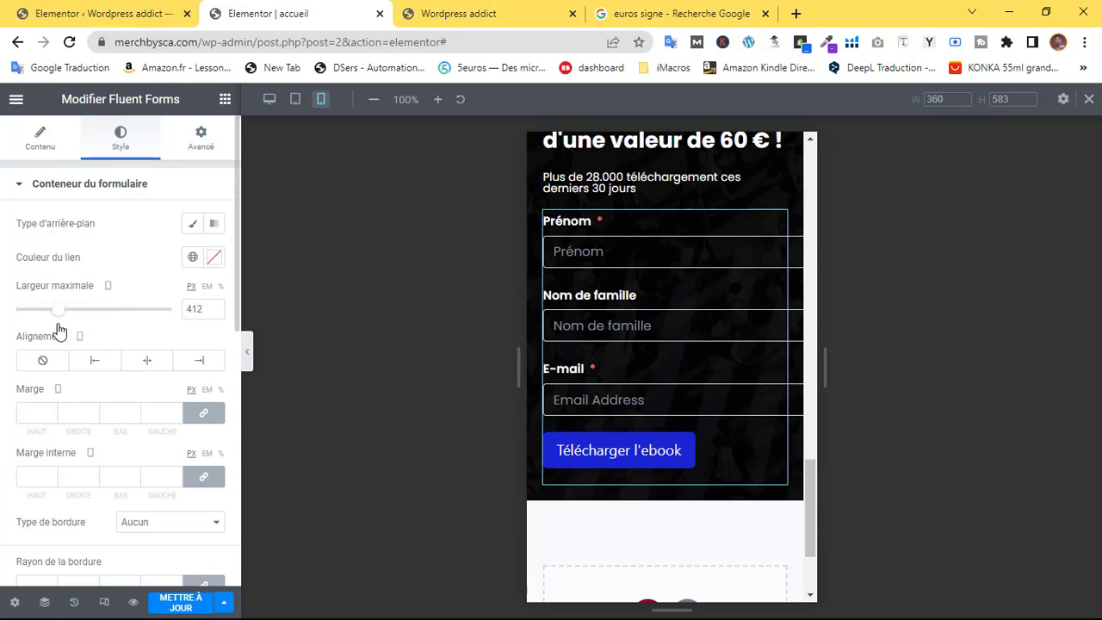
drag(58, 329, 45, 330)
scroll(688, 359, up, 3)
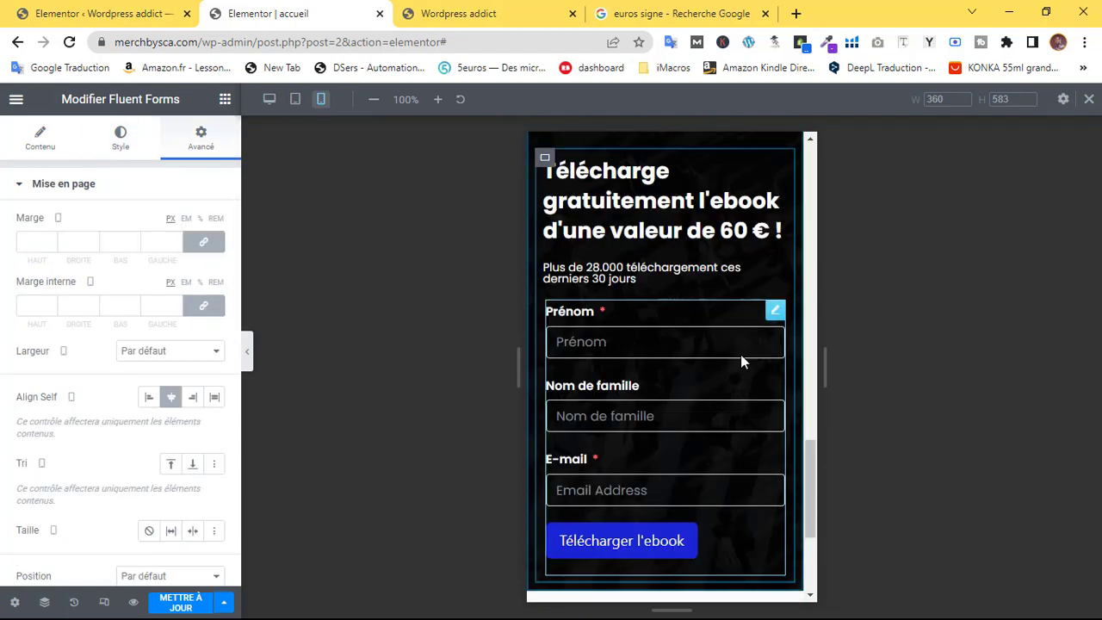
Shrink the ebook headline's mobile font size to about 22
click(778, 167)
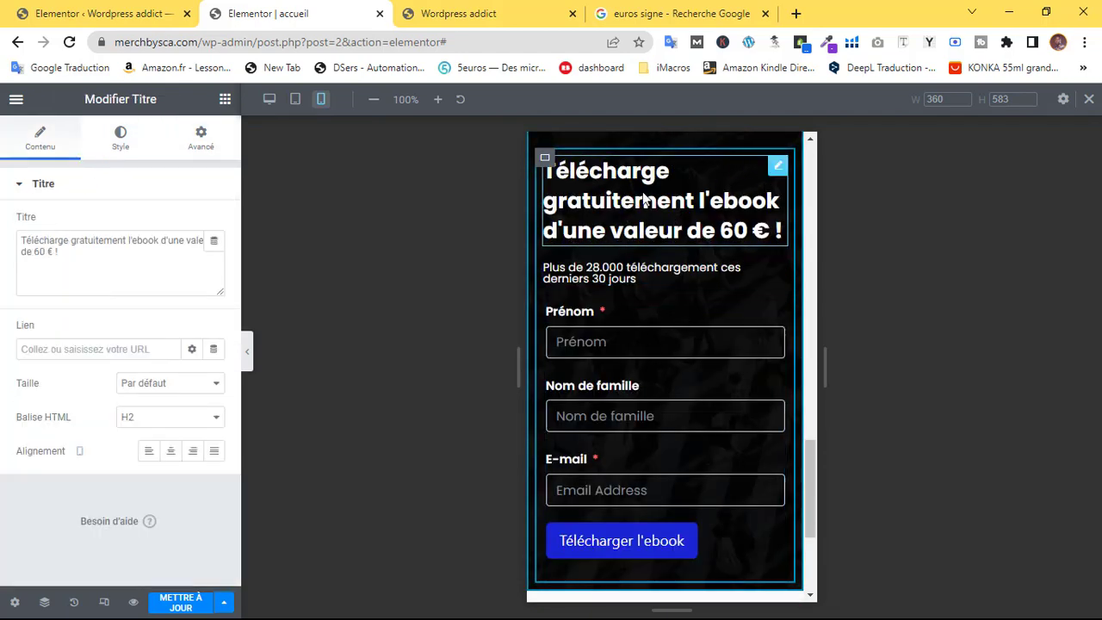
click(119, 136)
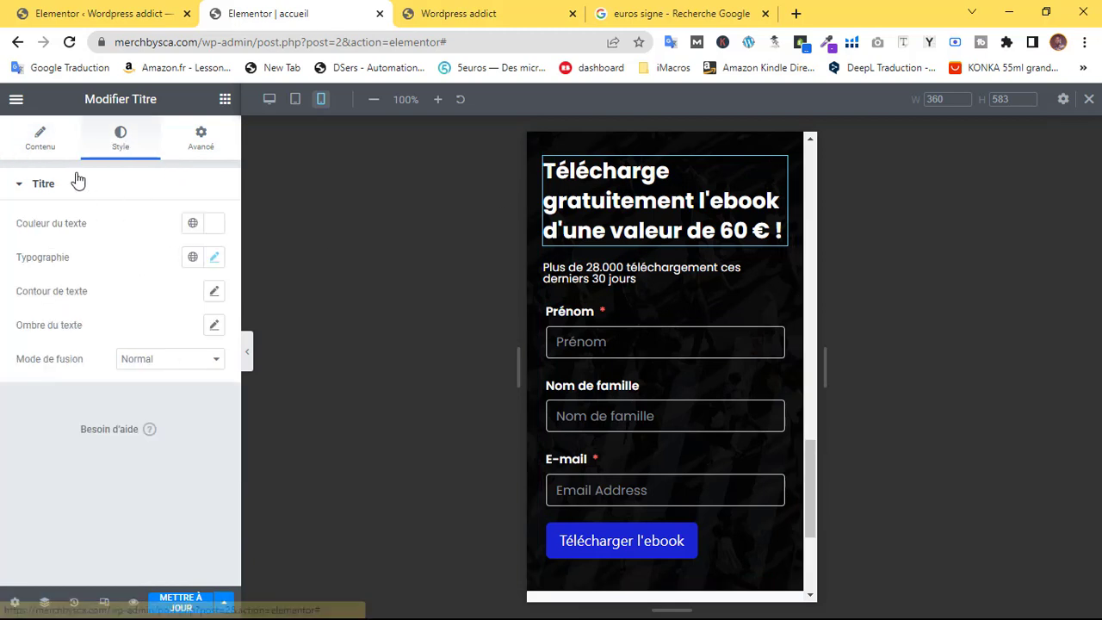
click(206, 260)
drag(33, 385, 40, 400)
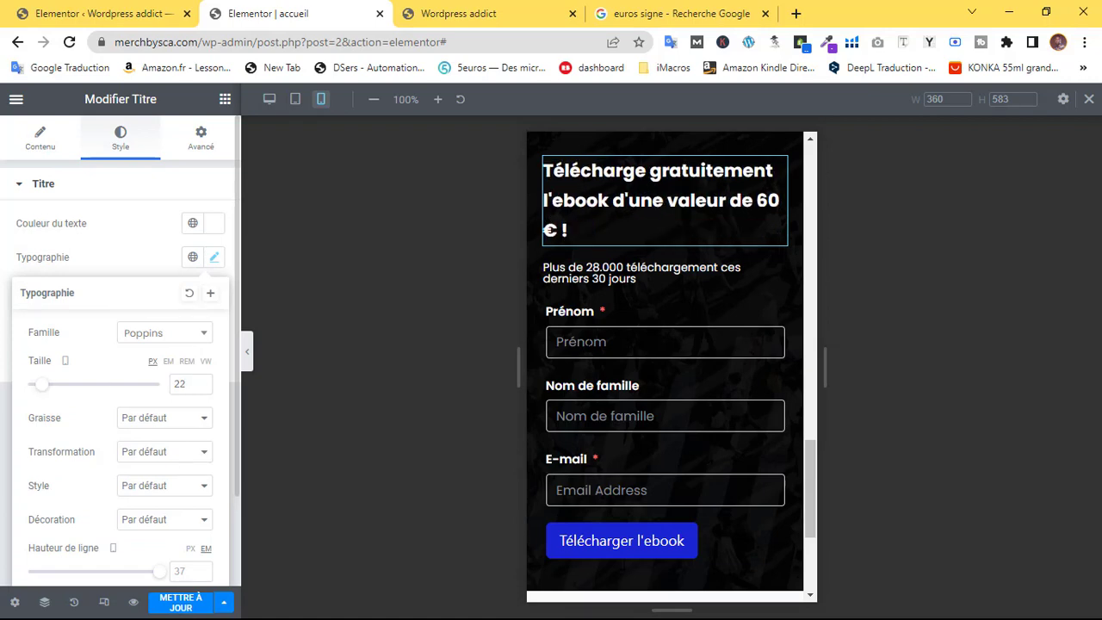
scroll(628, 348, up, 15)
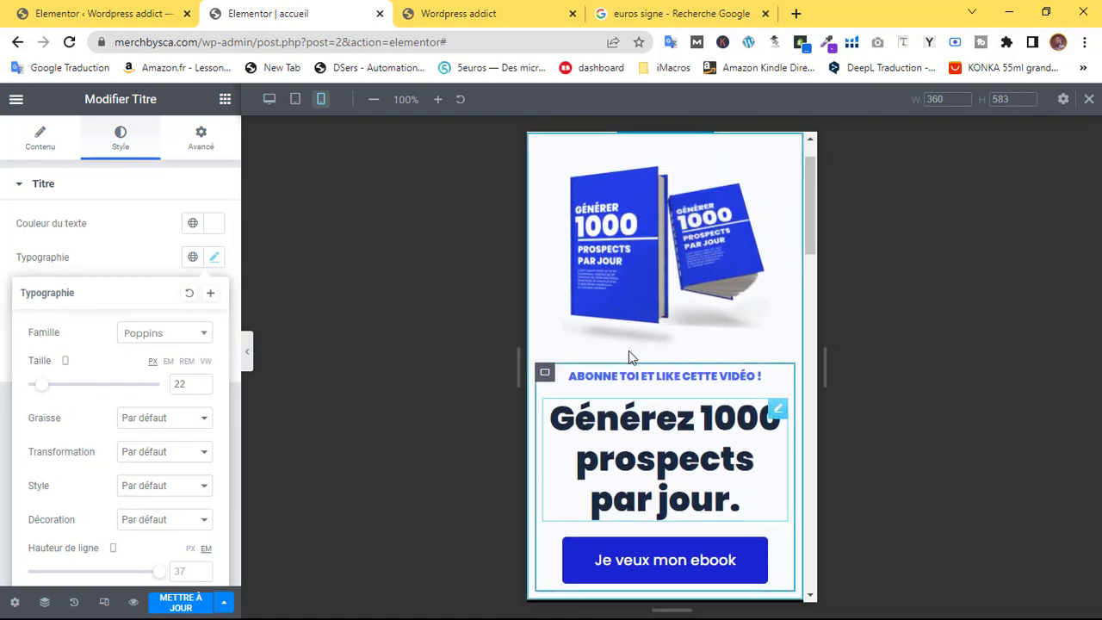
scroll(629, 350, down, 4)
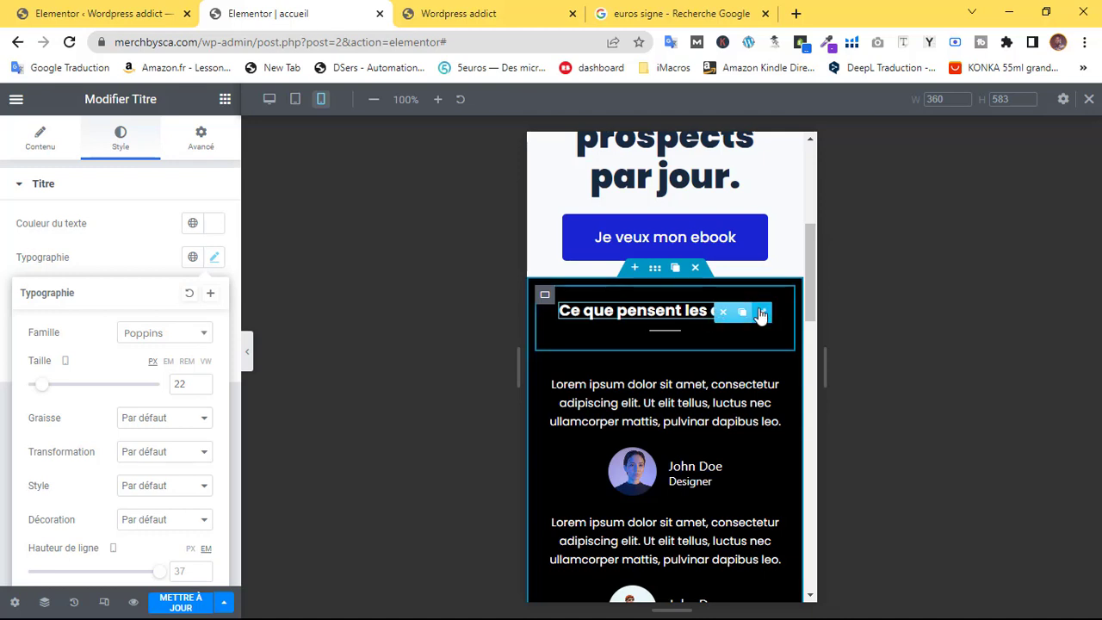
Set the testimonials heading's mobile font size to 26 and tighten its line spacing
click(753, 314)
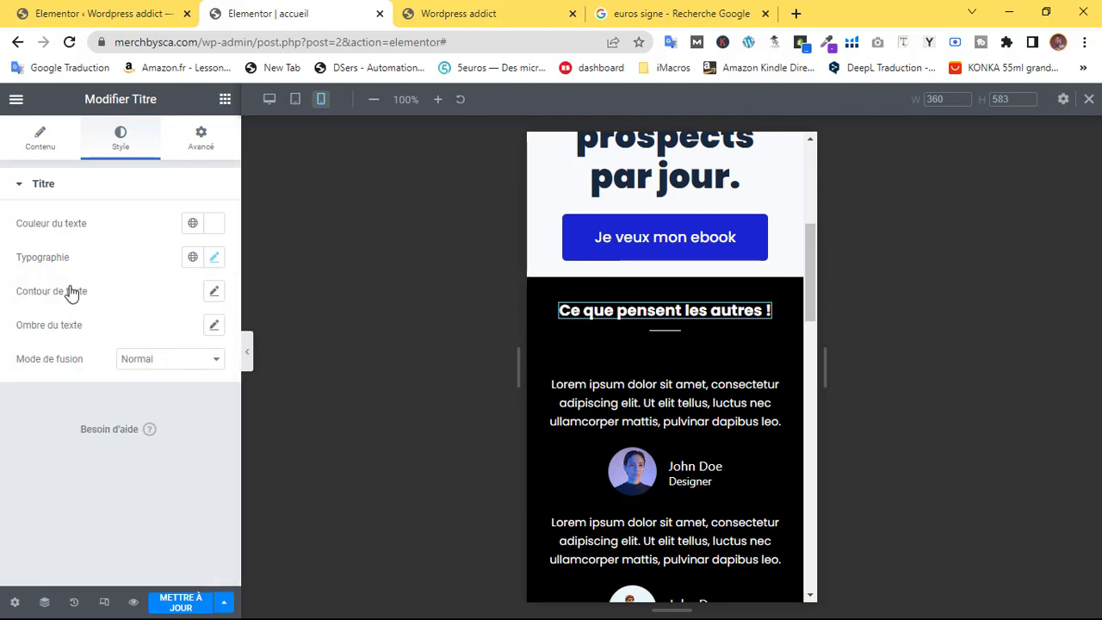
click(216, 261)
drag(39, 392, 44, 390)
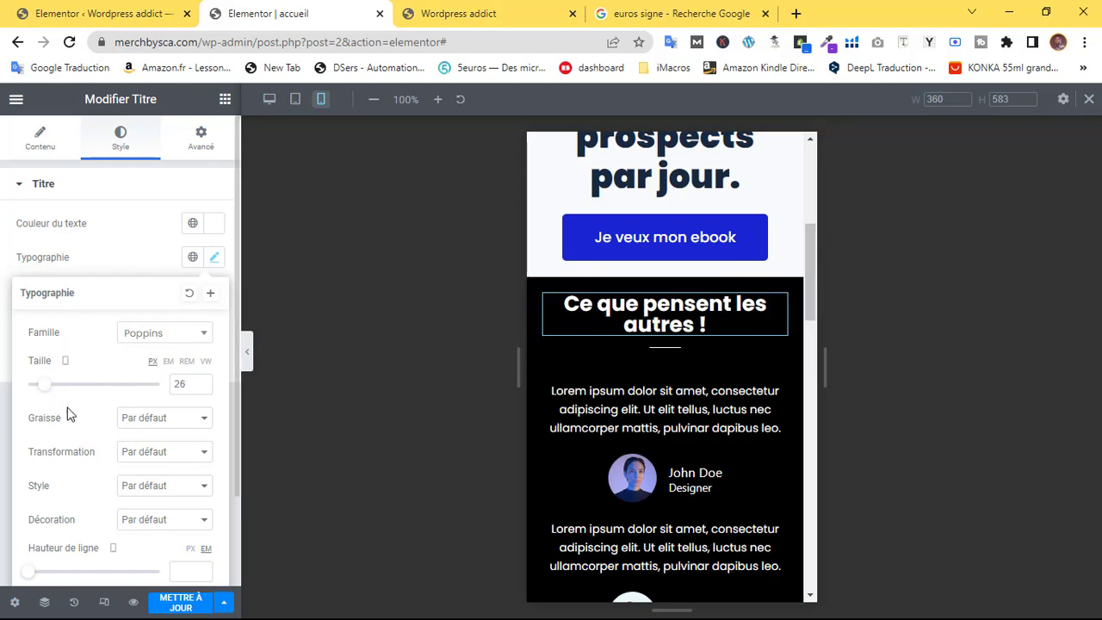
drag(32, 582, 40, 583)
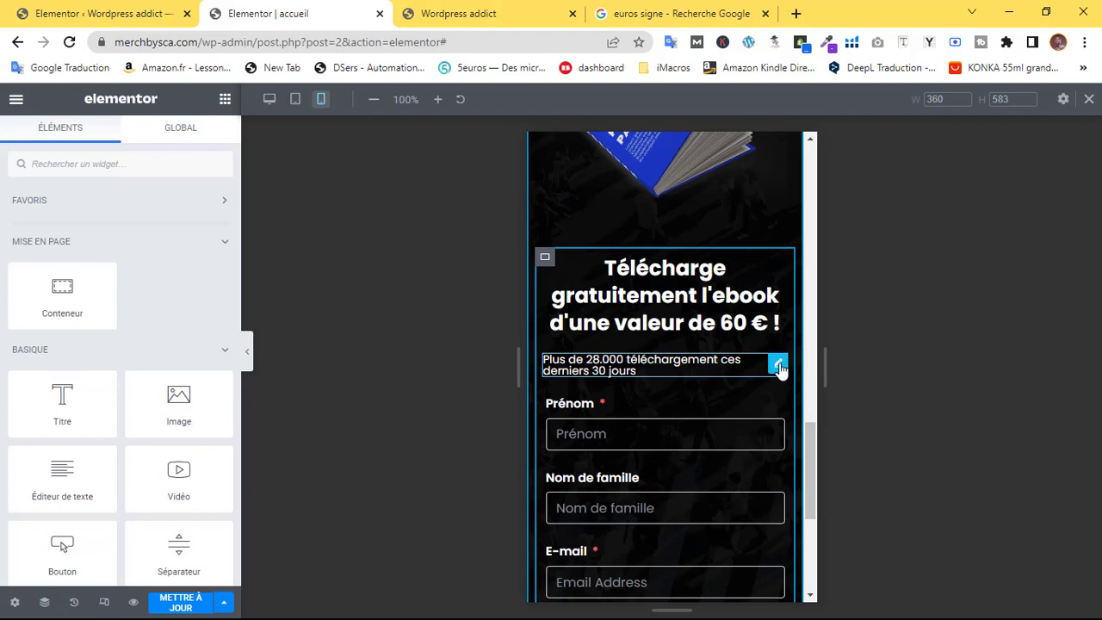
Centre the download-count subheading on mobile
click(742, 368)
click(215, 259)
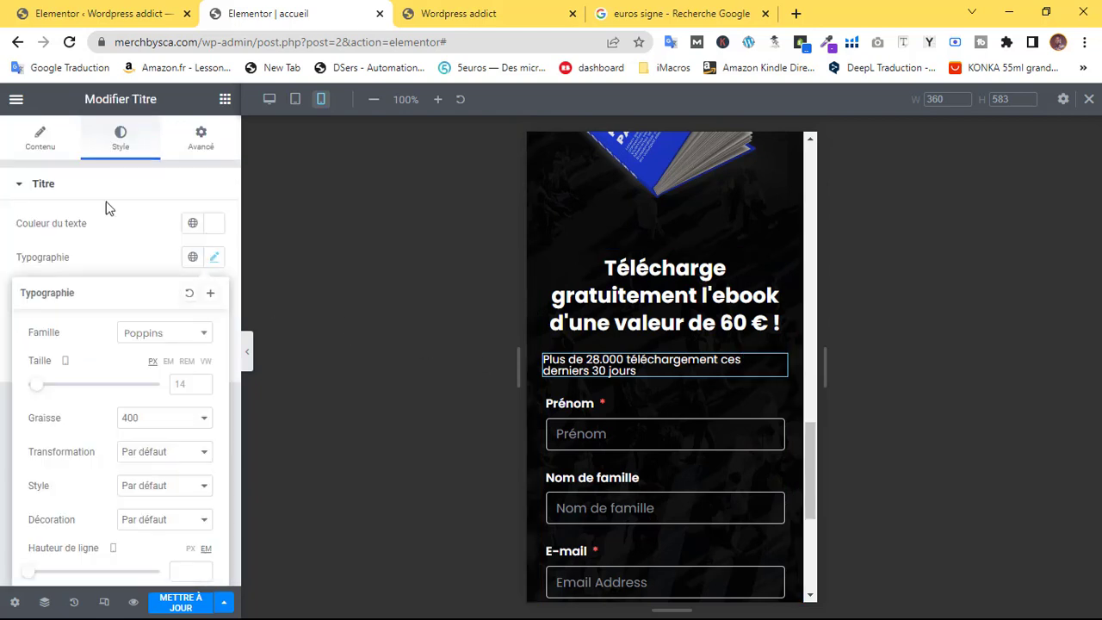
click(45, 152)
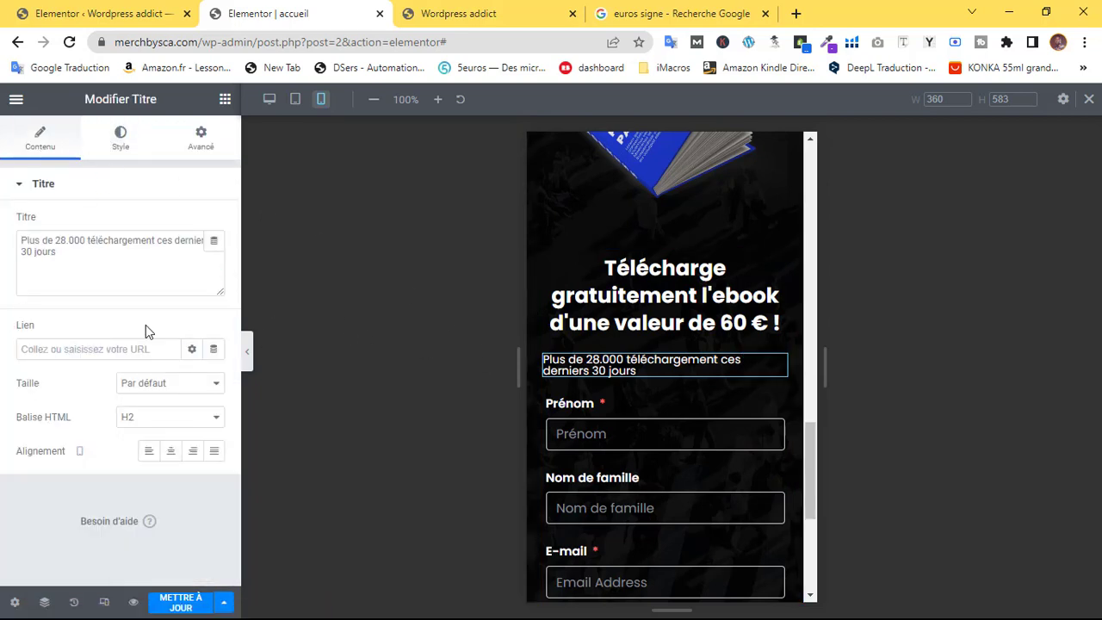
click(170, 450)
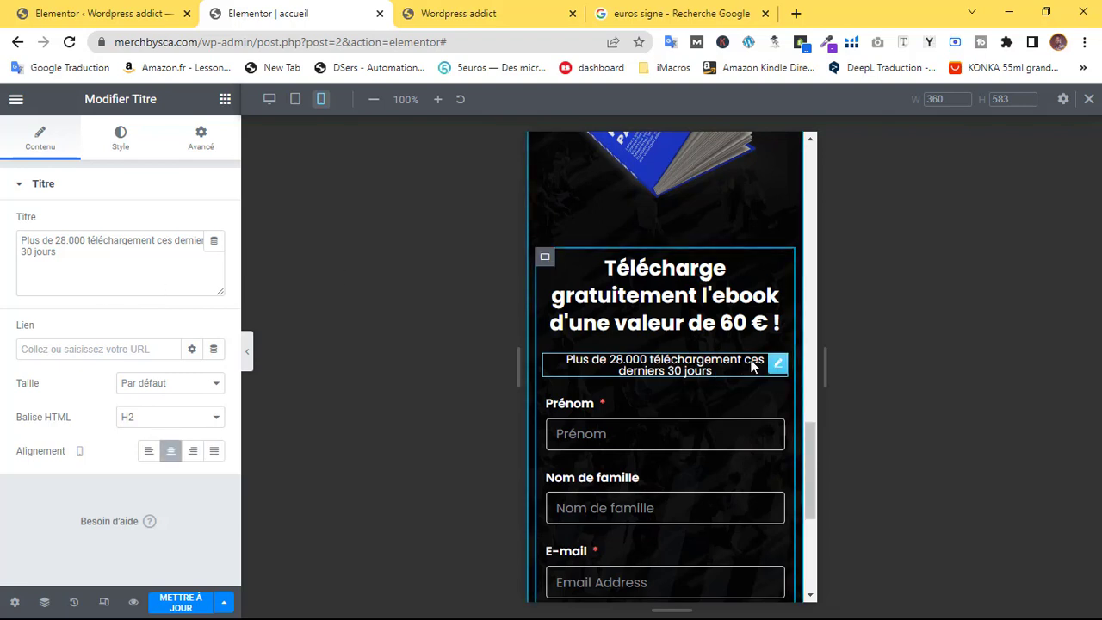
Raise the subheading's line height to 1.6 em and save the page
click(118, 144)
click(214, 261)
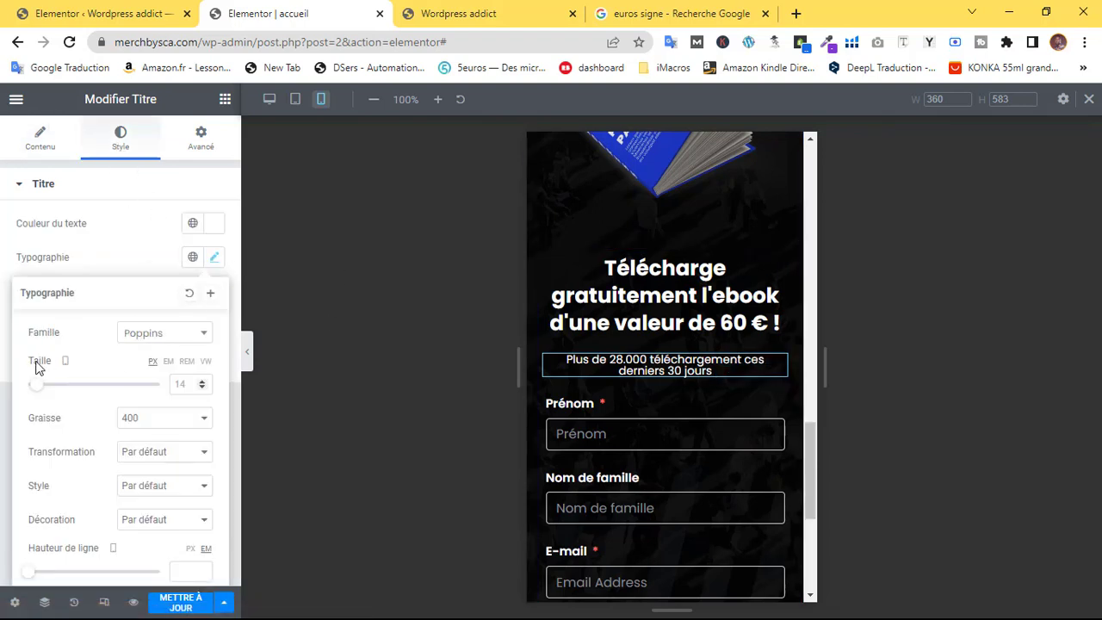
scroll(76, 386, down, 1)
drag(30, 467, 52, 469)
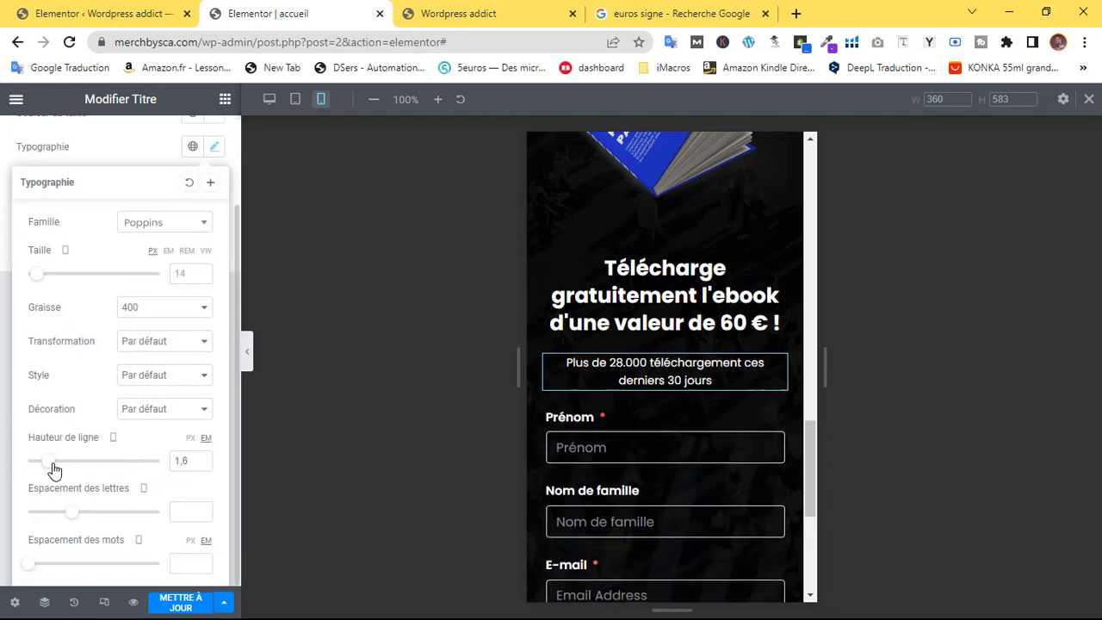
click(177, 601)
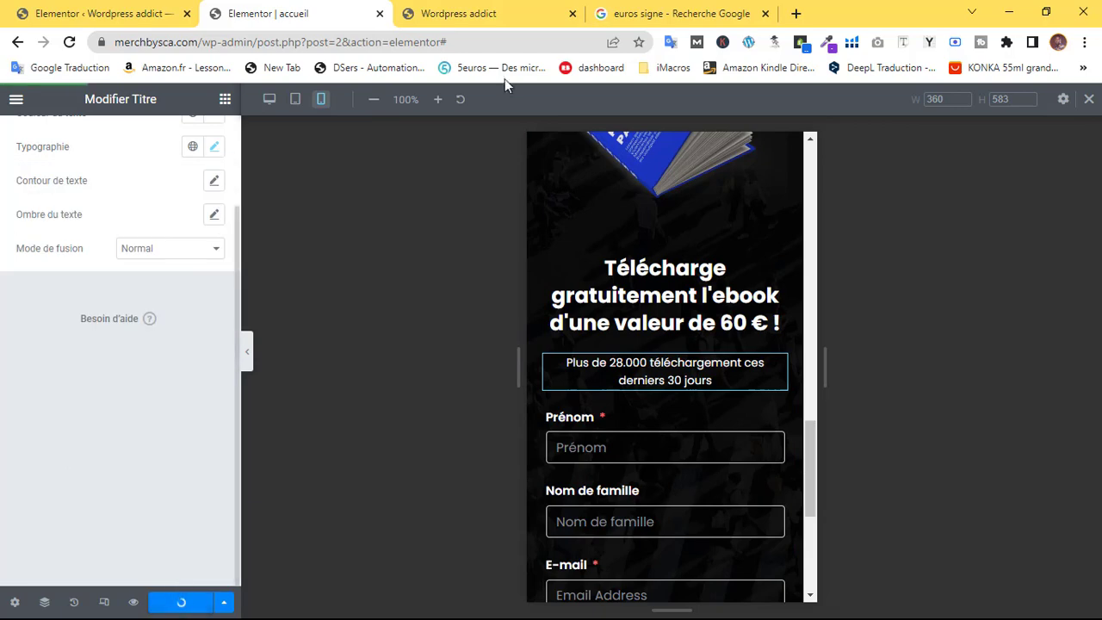
scroll(645, 302, down, 4)
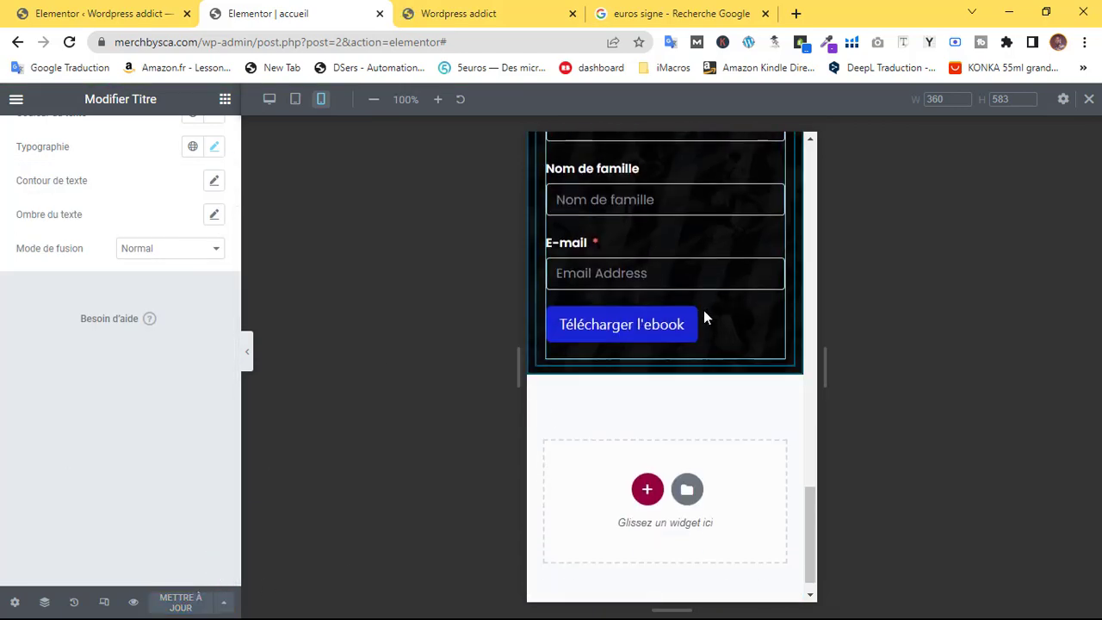
Look over the updated mobile layout, then open the live page preview tab
scroll(703, 317, up, 10)
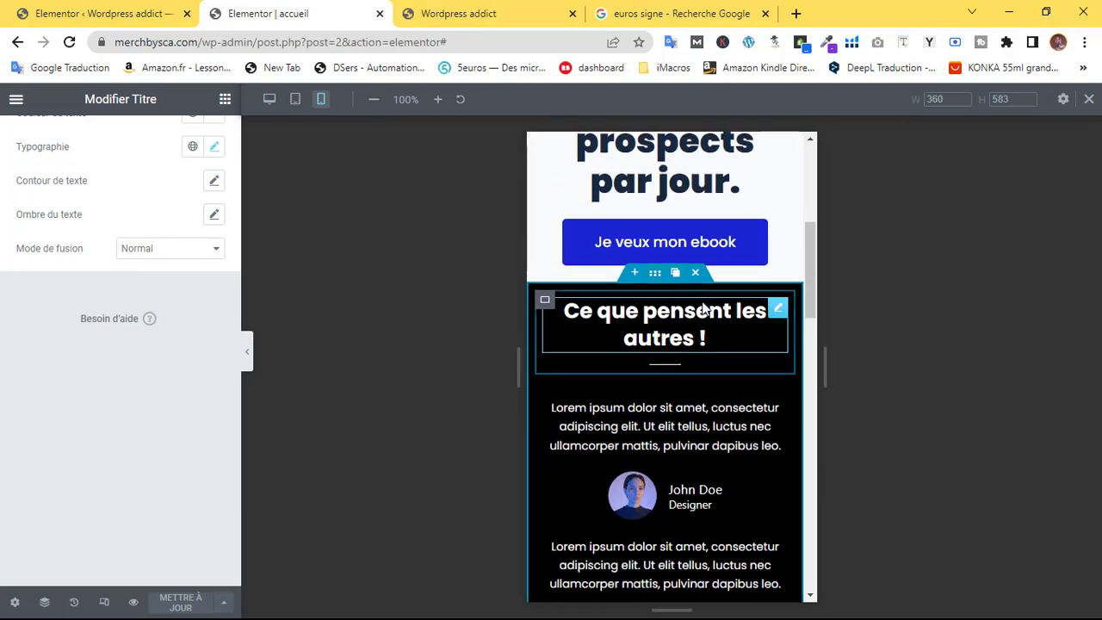
scroll(703, 302, up, 4)
scroll(698, 300, down, 3)
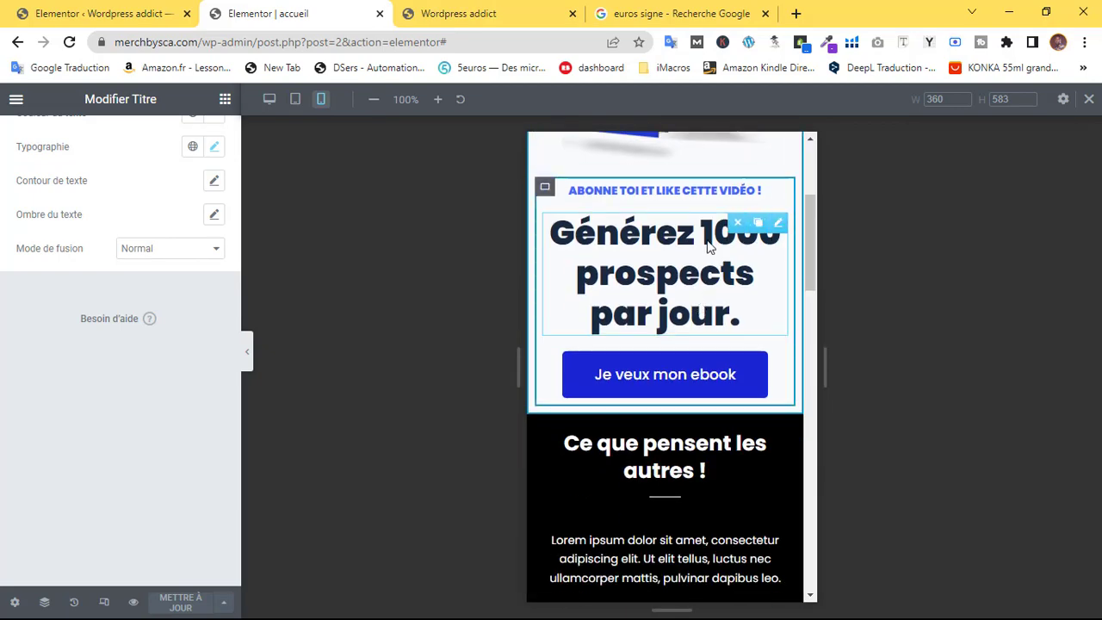
scroll(693, 249, down, 2)
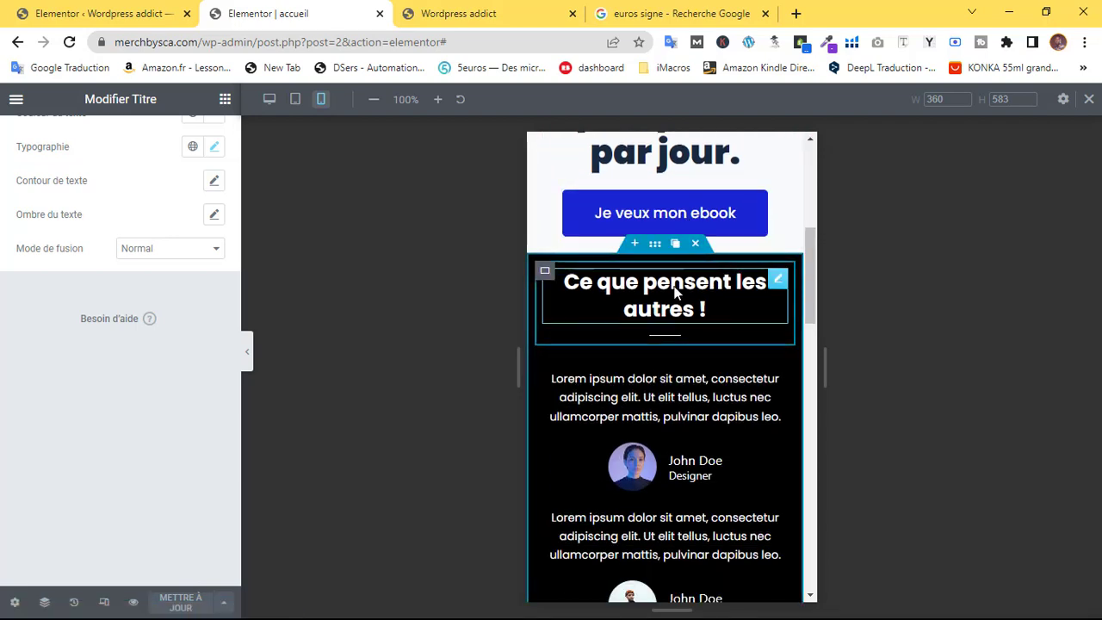
scroll(632, 315, down, 6)
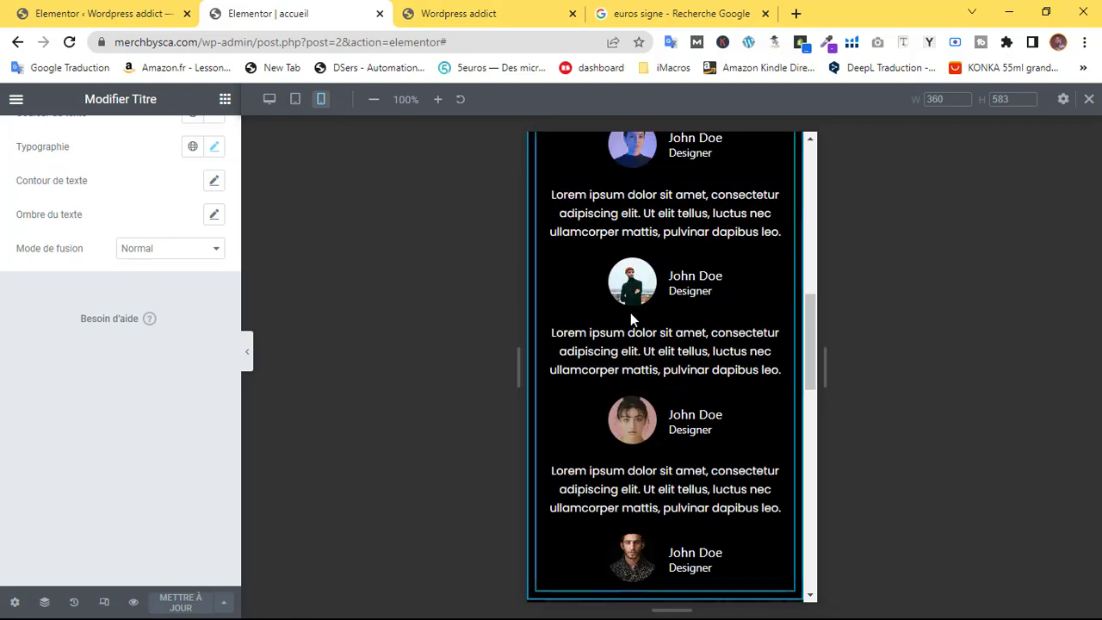
scroll(630, 312, down, 8)
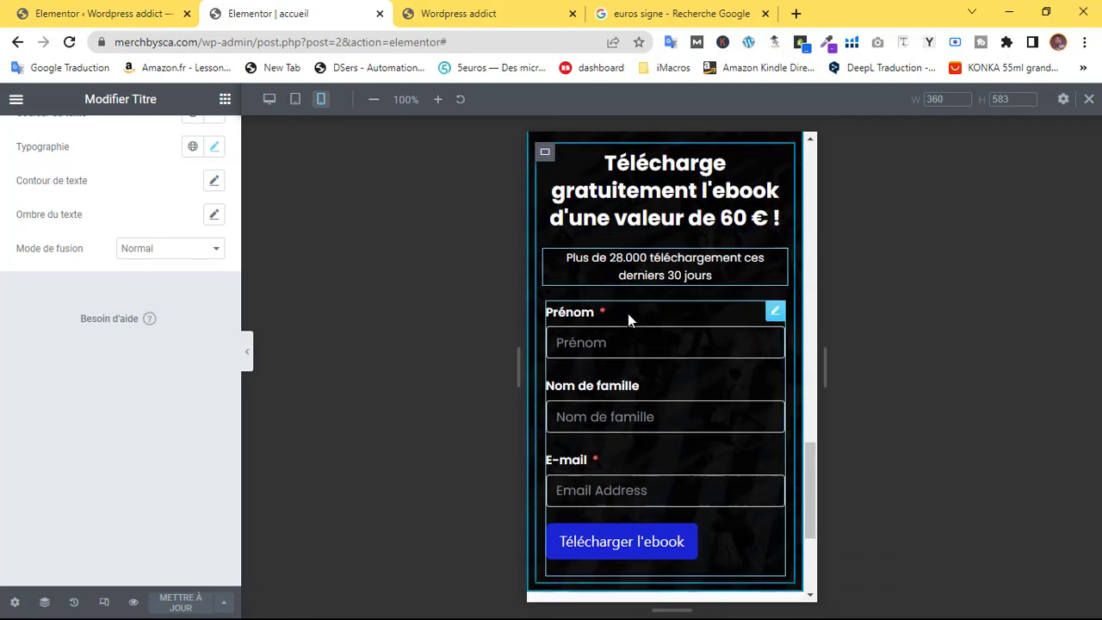
scroll(627, 315, up, 4)
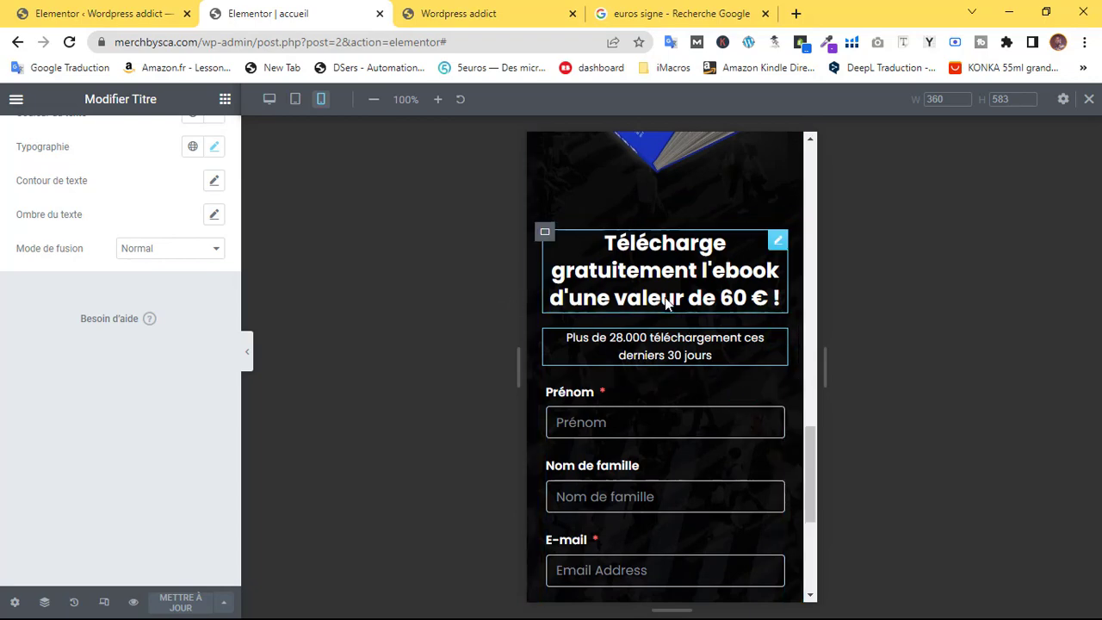
scroll(662, 309, up, 12)
scroll(661, 306, down, 1)
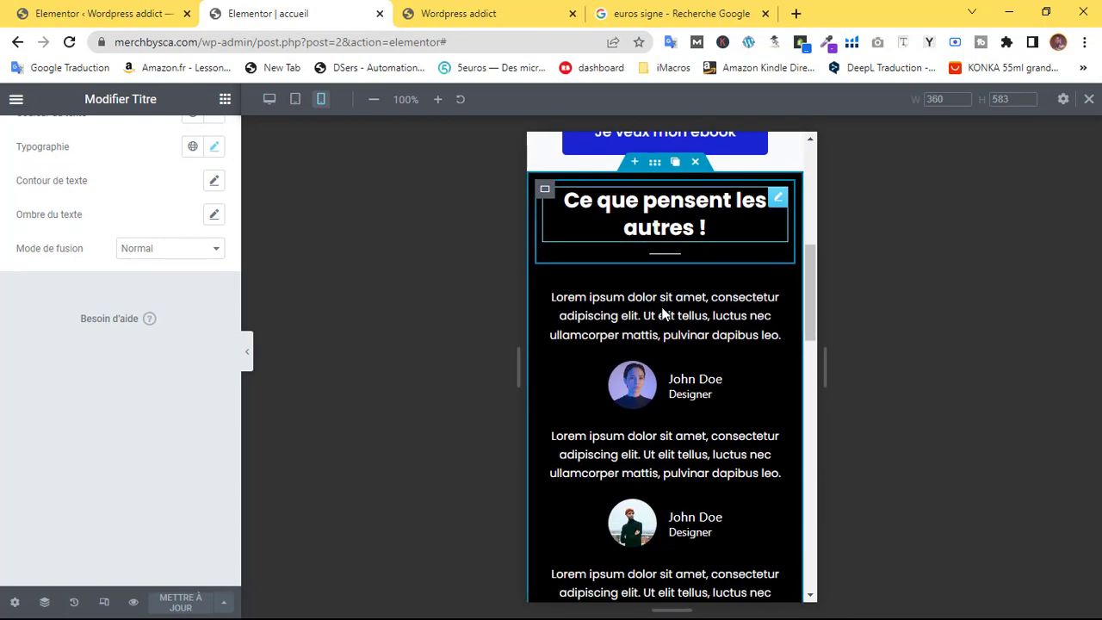
scroll(663, 310, up, 4)
scroll(732, 360, down, 2)
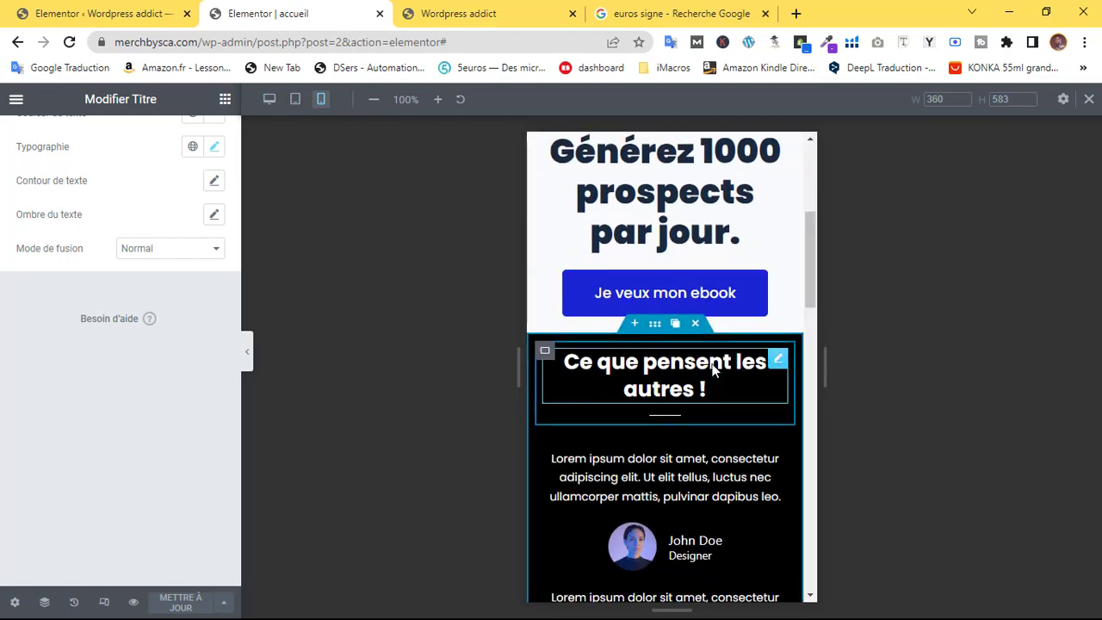
click(465, 13)
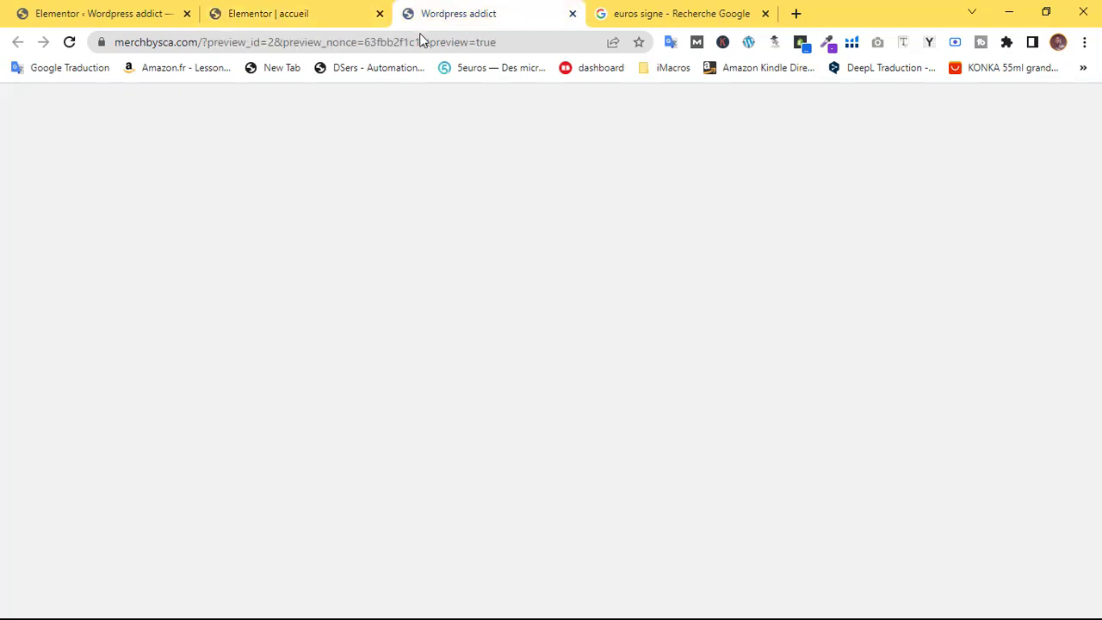
Scroll the live preview, then return to the Elementor editor tab
drag(1096, 254, 1099, 183)
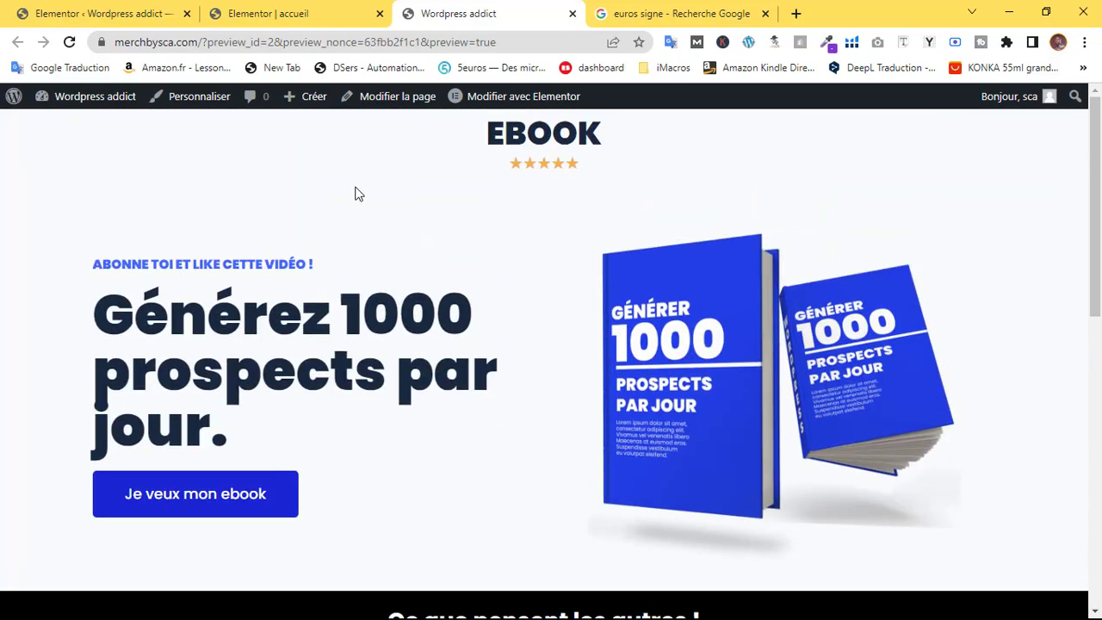
click(319, 11)
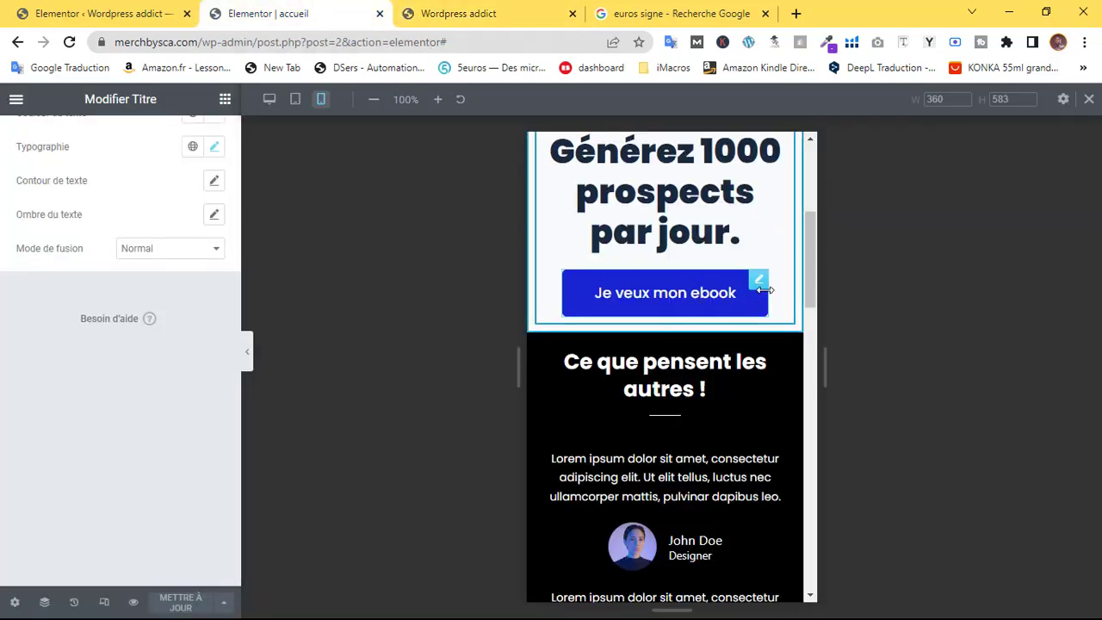
Select the 'Je veux mon ebook' button and switch the editor to desktop layout
click(761, 282)
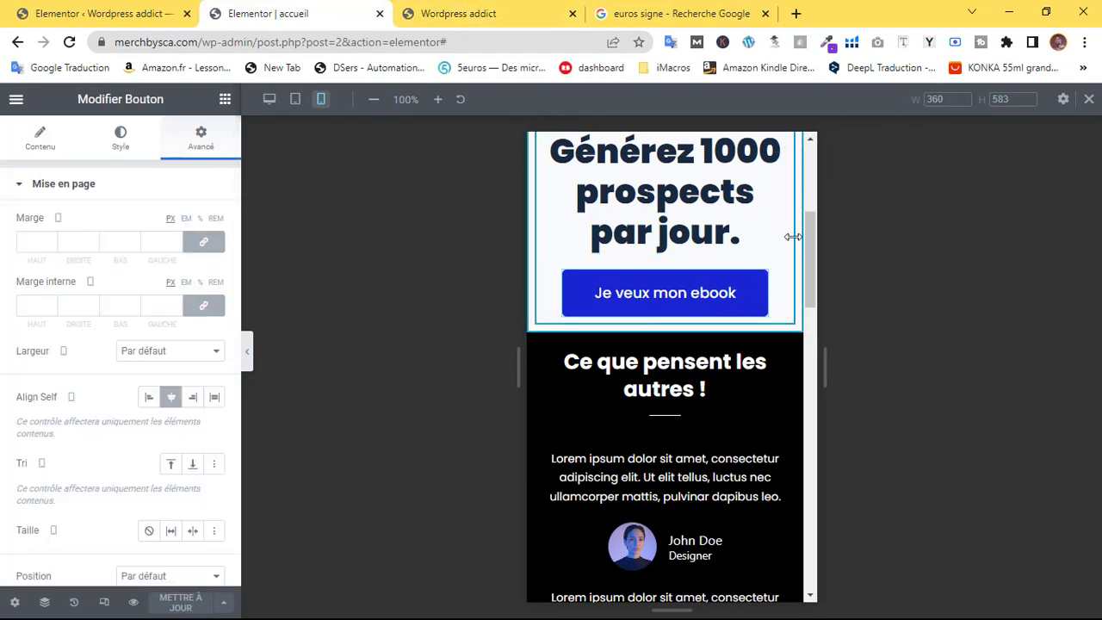
click(269, 99)
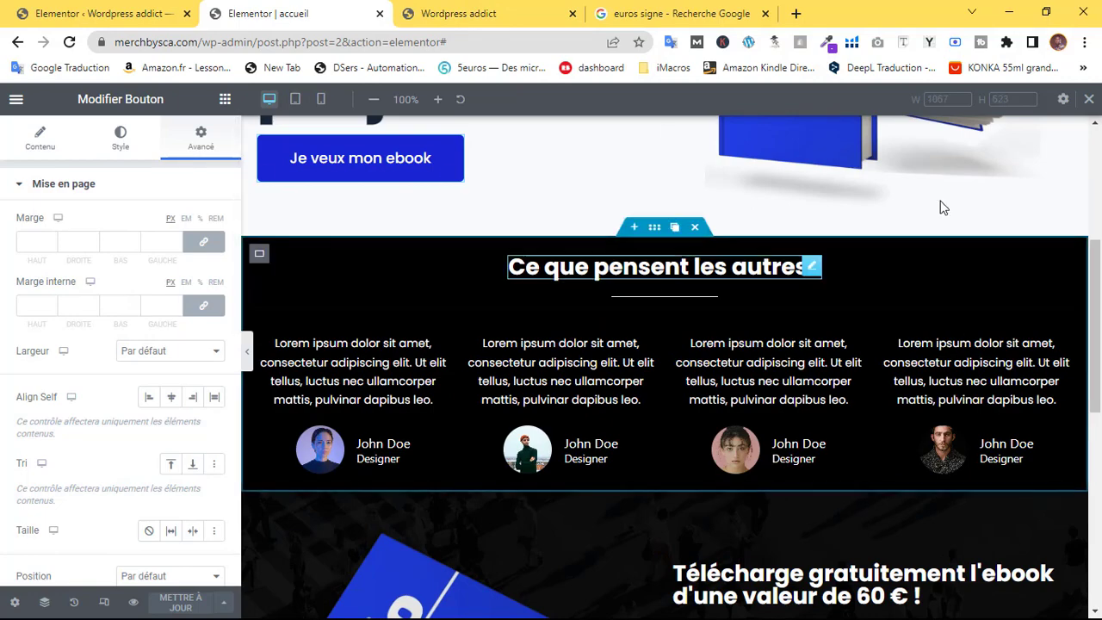
scroll(942, 207, down, 6)
scroll(745, 360, up, 4)
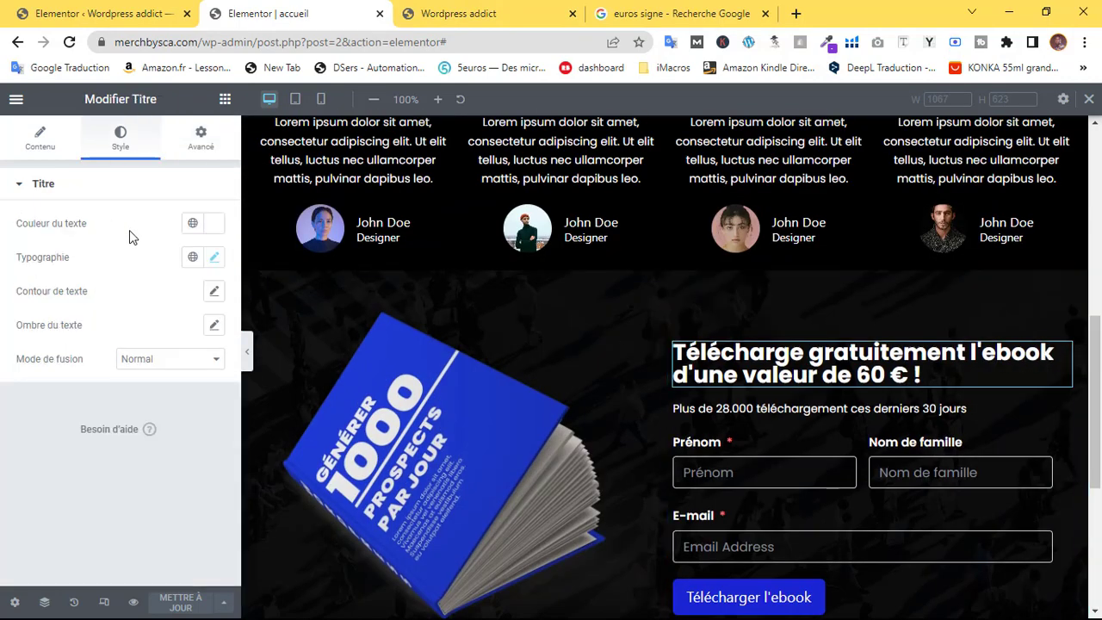
Set the headline's line height to 37
click(213, 259)
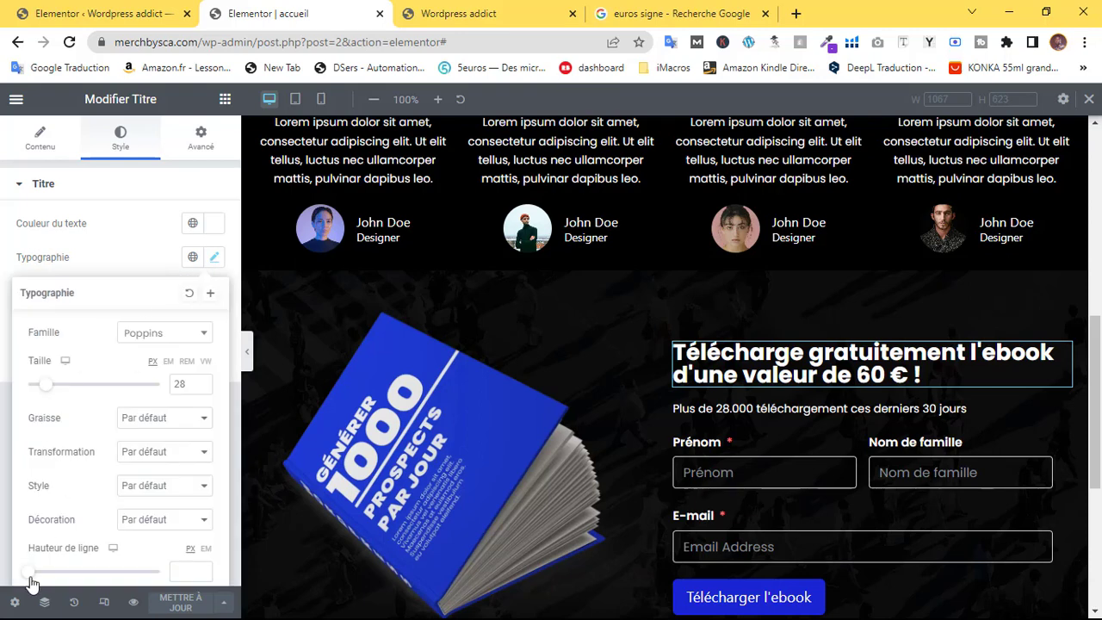
drag(31, 582, 65, 580)
drag(82, 575, 80, 579)
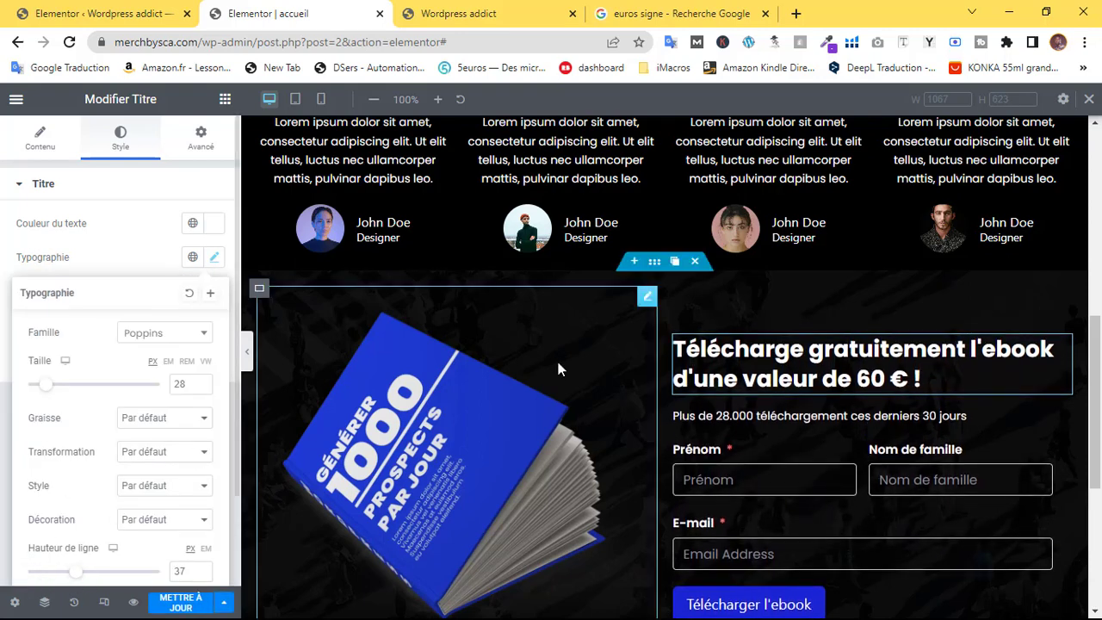
Select the section containing the ebook form to open its container settings
scroll(1089, 447, down, 3)
scroll(1089, 447, up, 10)
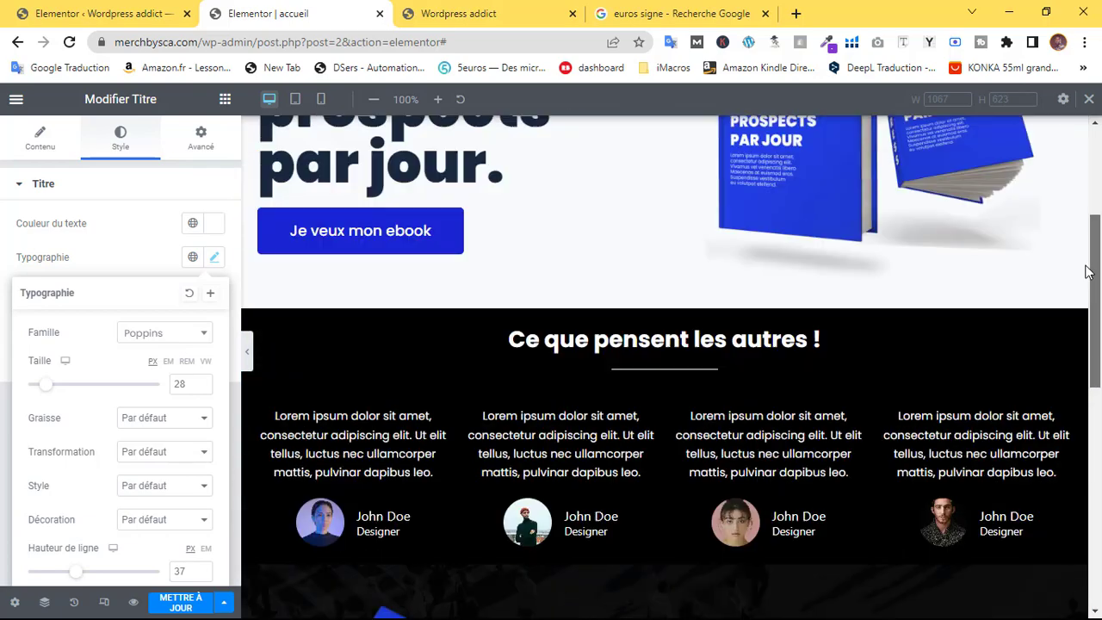
scroll(560, 248, down, 10)
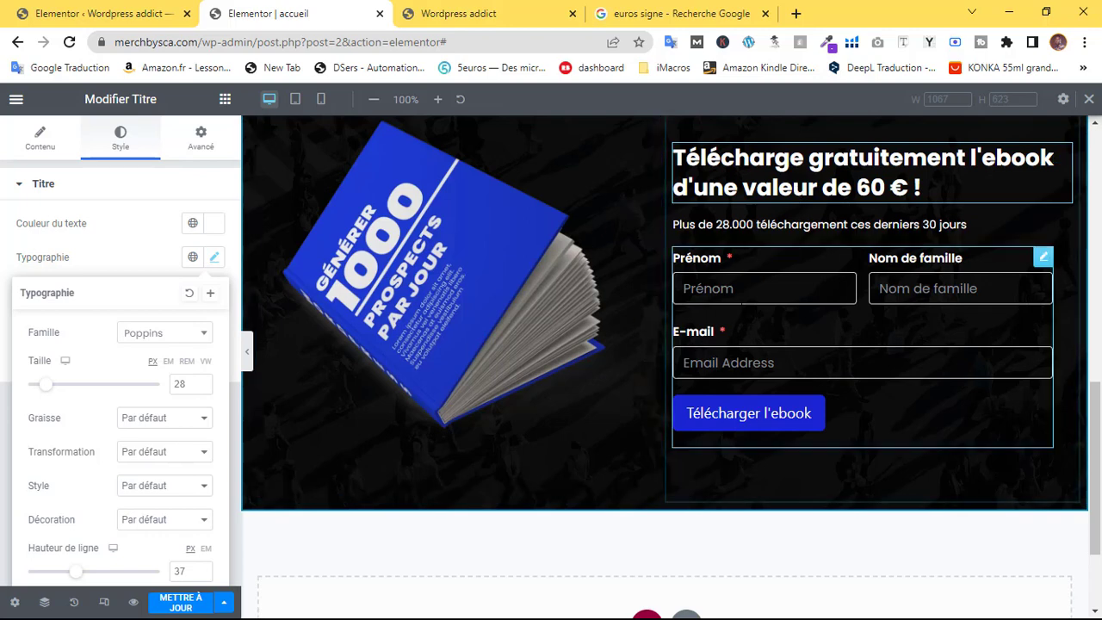
scroll(593, 189, up, 1)
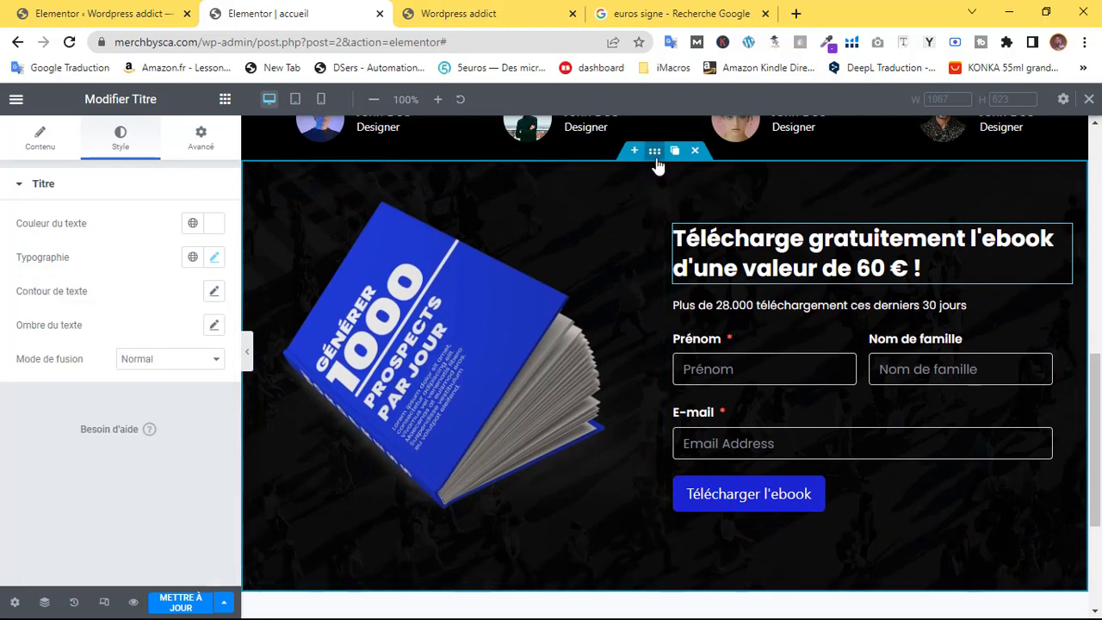
click(677, 187)
scroll(661, 163, up, 3)
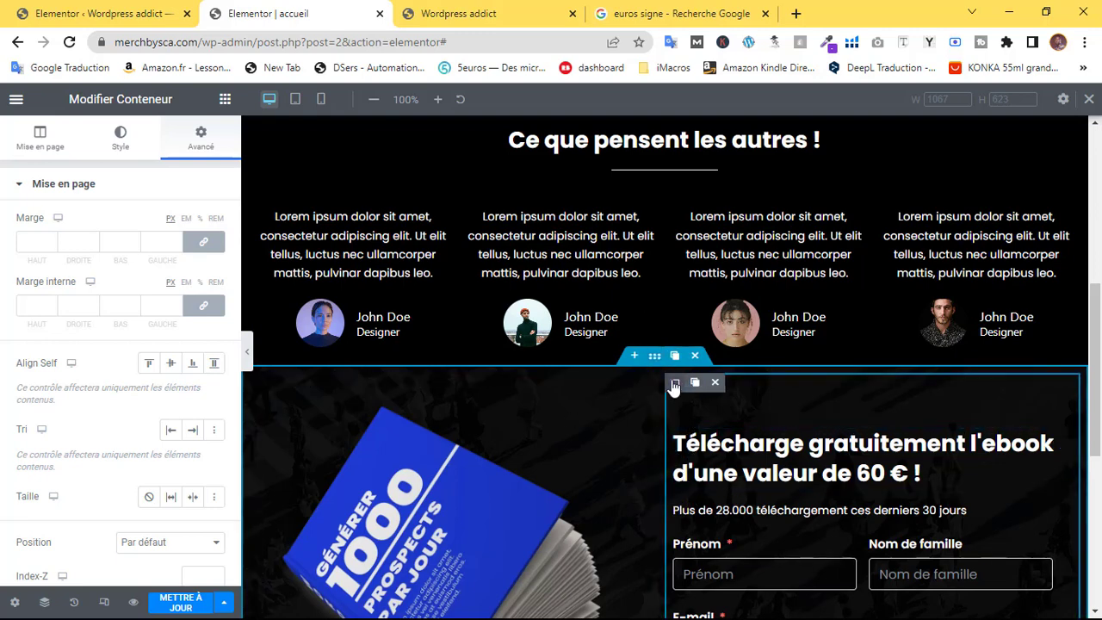
Glance at the homepage in the live preview tab, then return to the Elementor editor
click(675, 382)
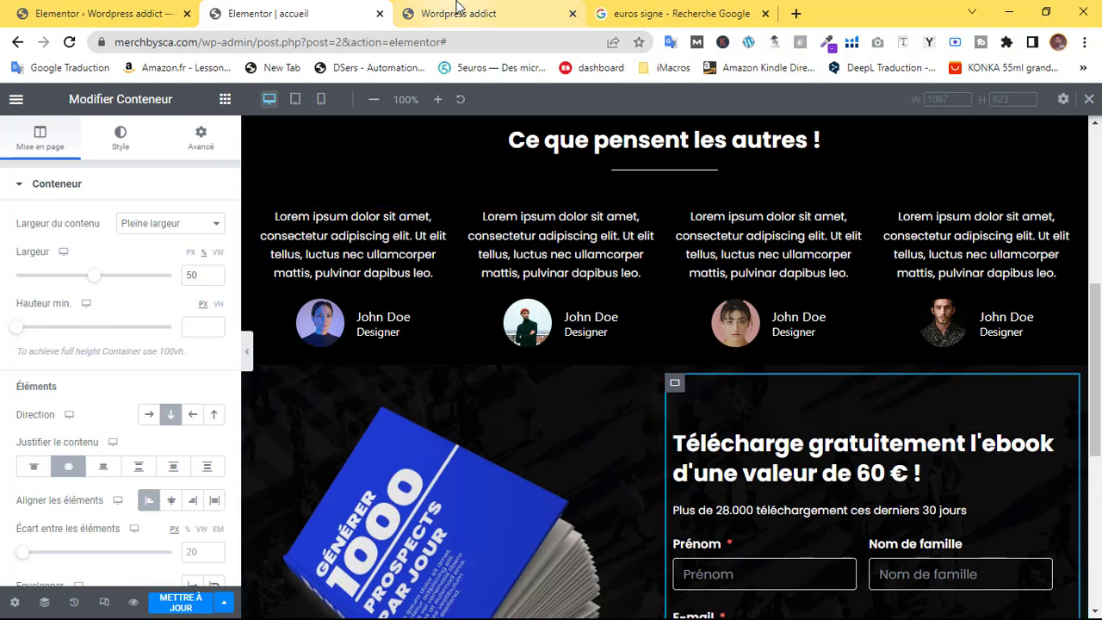
click(455, 13)
scroll(528, 389, down, 5)
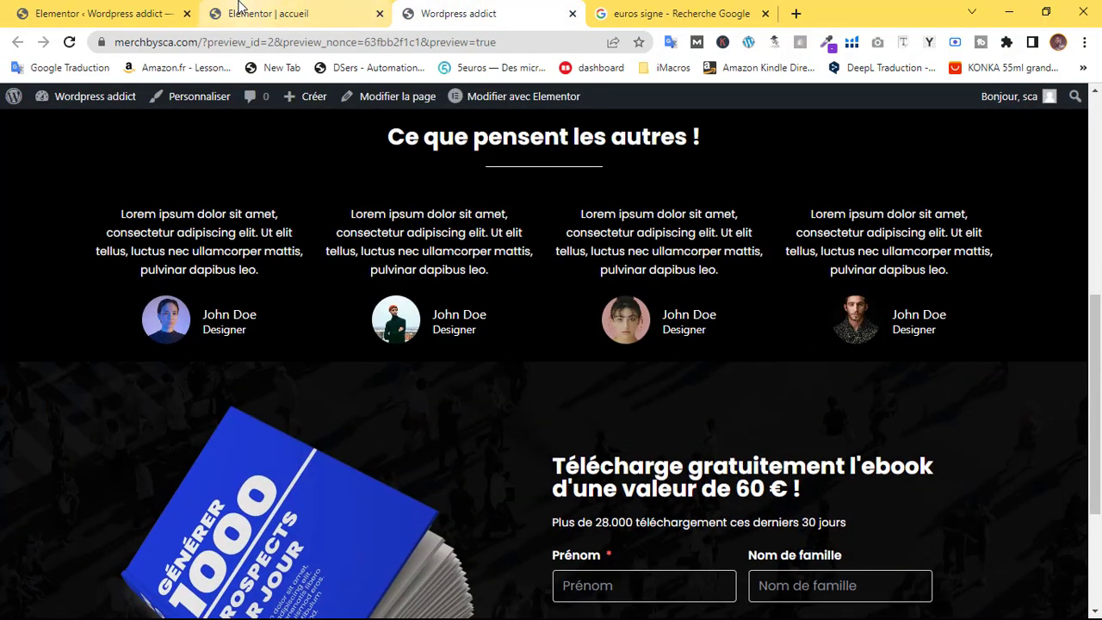
click(250, 14)
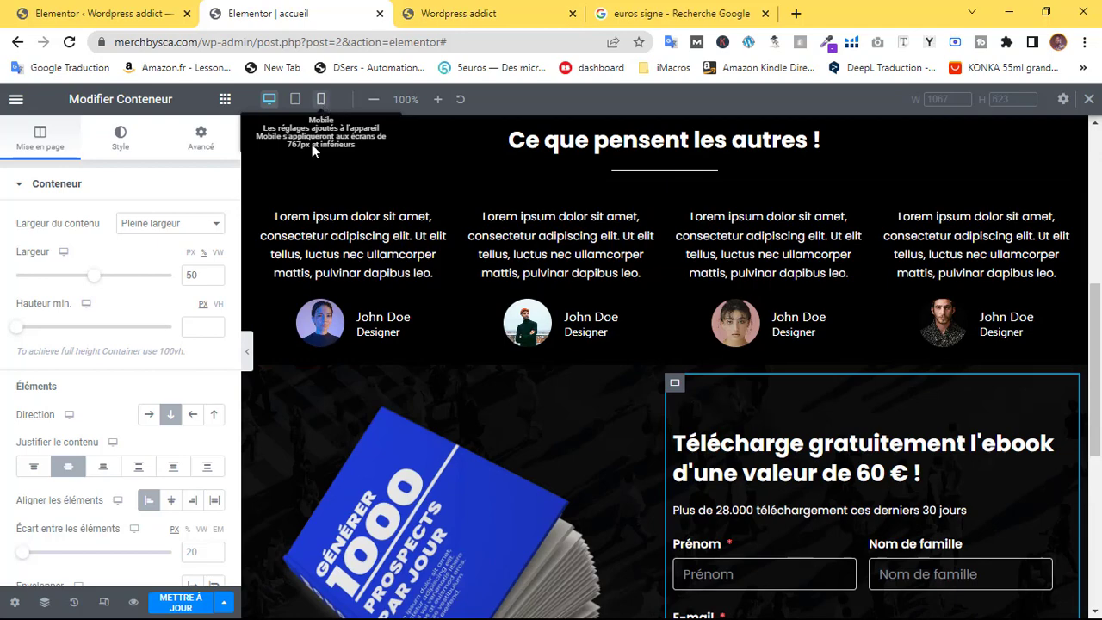
Switch the editor to 360 px mobile preview and scroll through the stacked book image and ebook form
click(320, 99)
scroll(656, 389, down, 5)
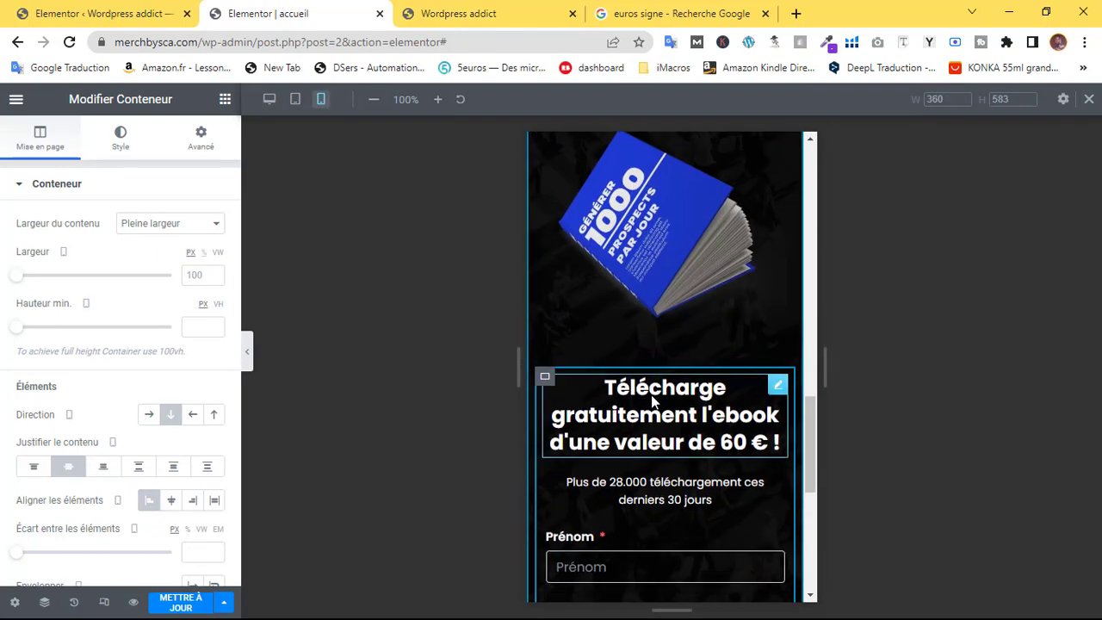
scroll(650, 394, down, 5)
scroll(640, 265, up, 2)
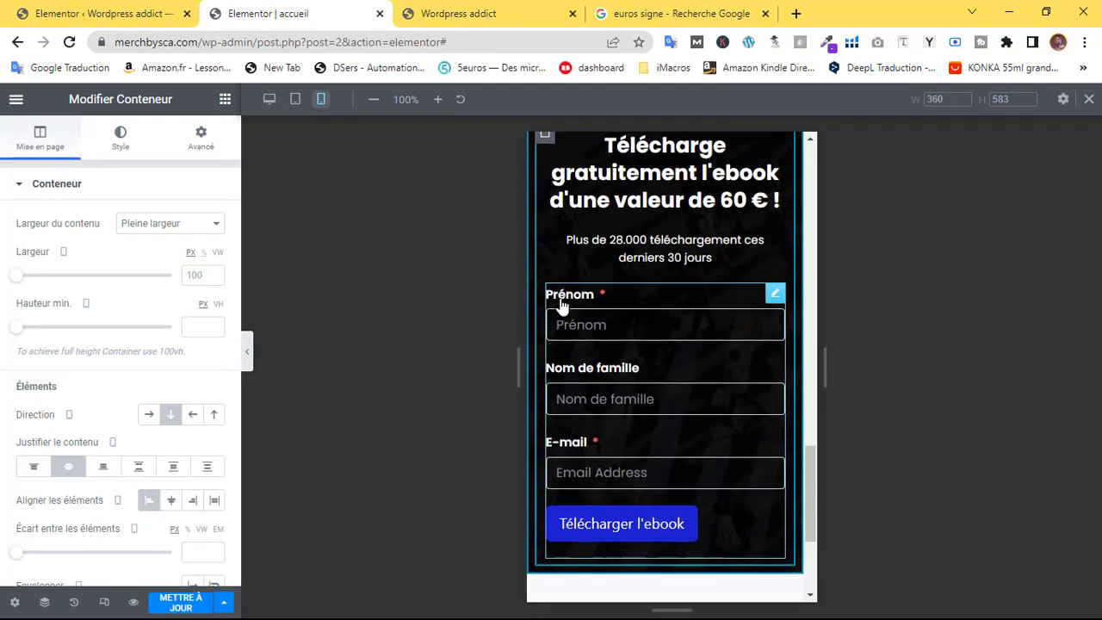
scroll(564, 233, up, 2)
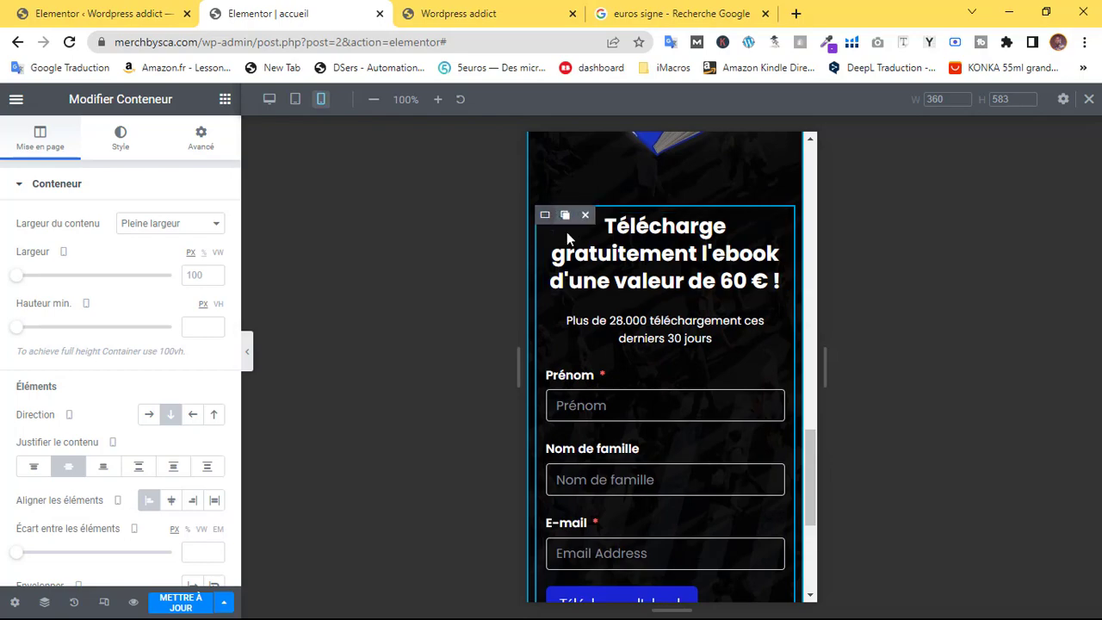
scroll(632, 291, up, 10)
scroll(663, 491, down, 5)
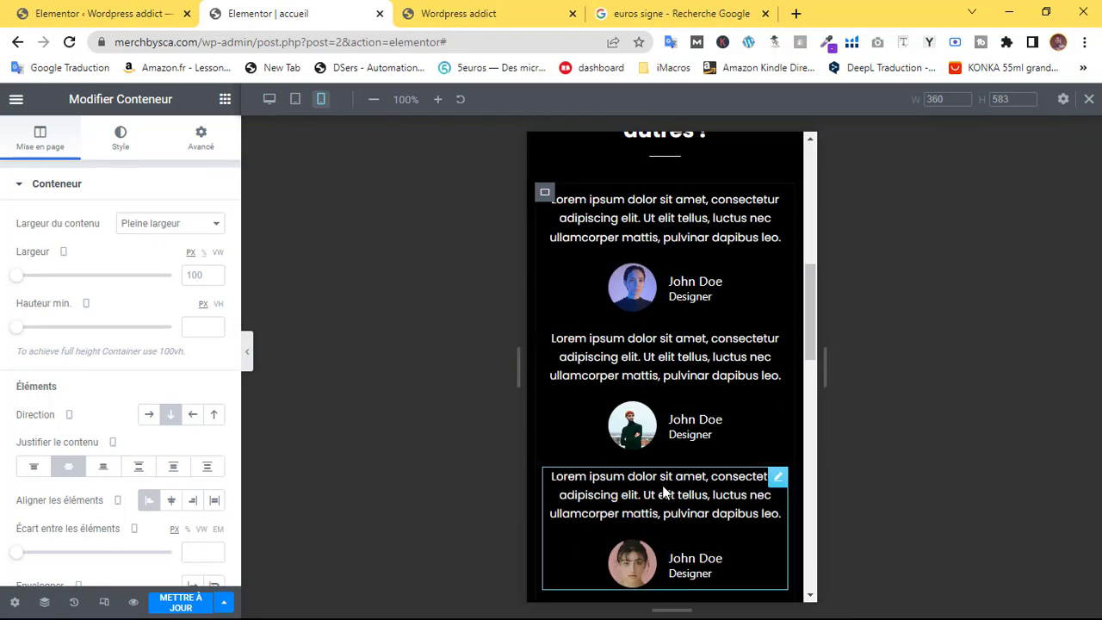
scroll(663, 491, down, 9)
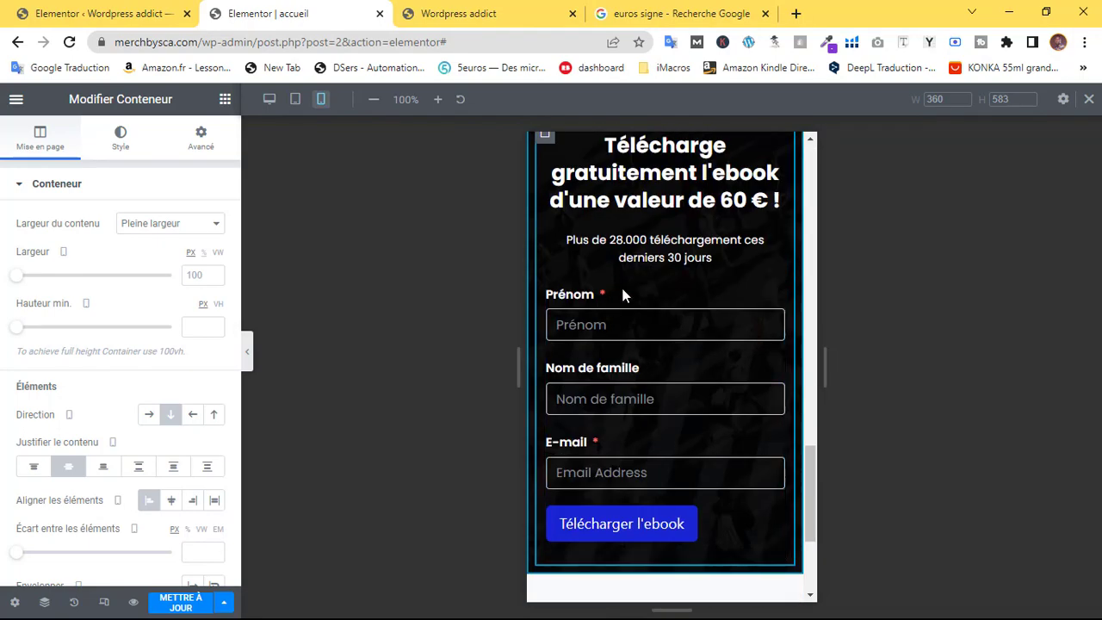
scroll(639, 336, up, 3)
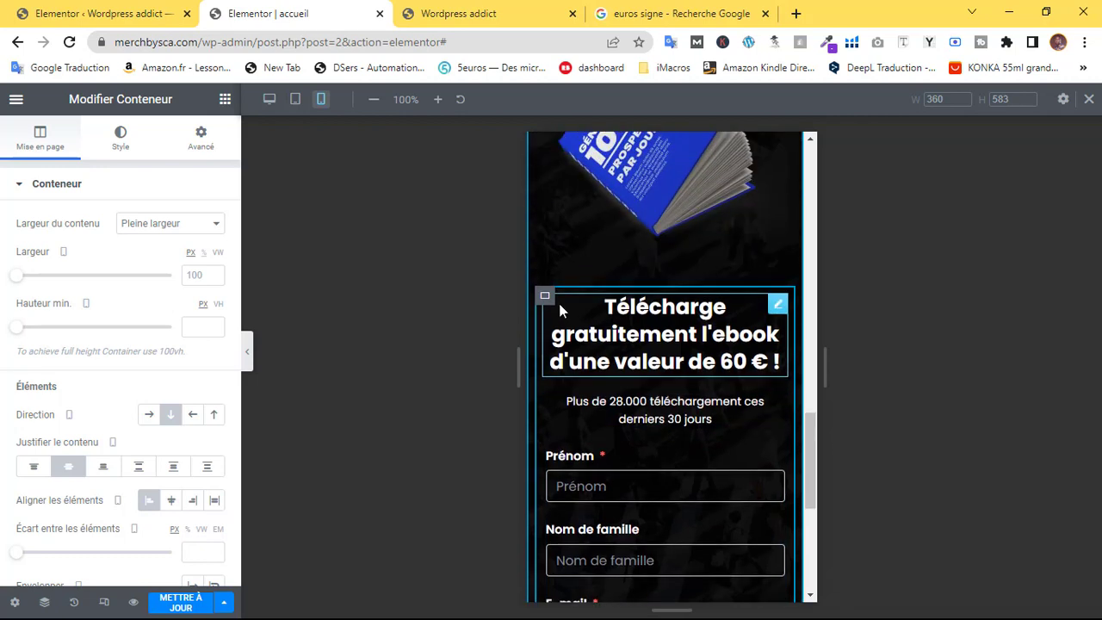
Confirm the form container's CSS ID is 'formul' in its Avancé settings
mouse_move(545, 299)
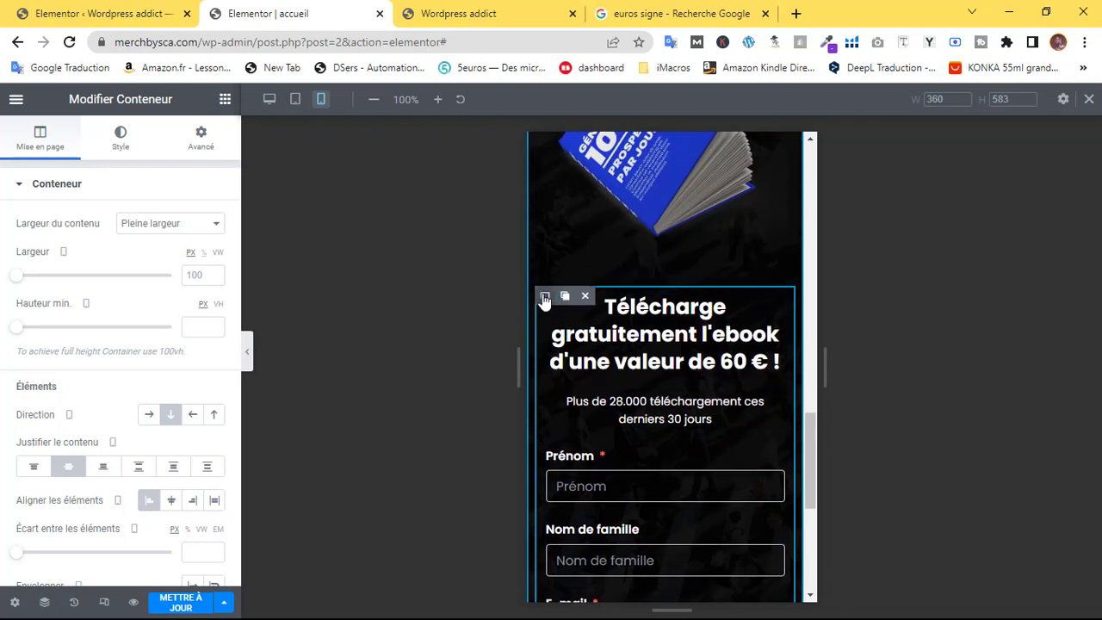
click(201, 140)
scroll(134, 407, down, 1)
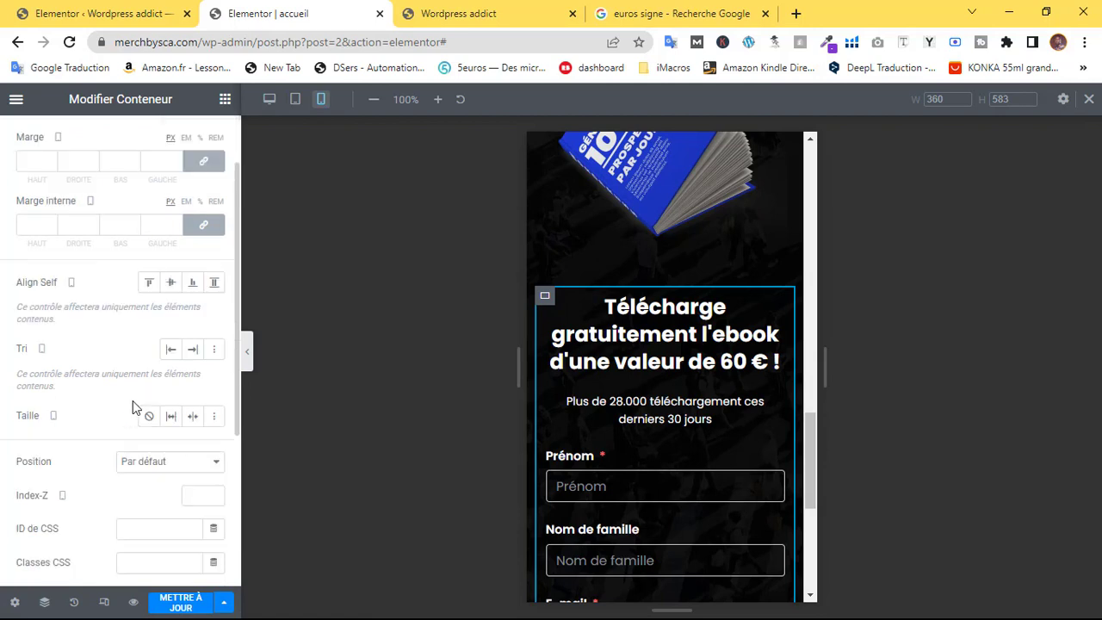
click(151, 529)
double_click(134, 529)
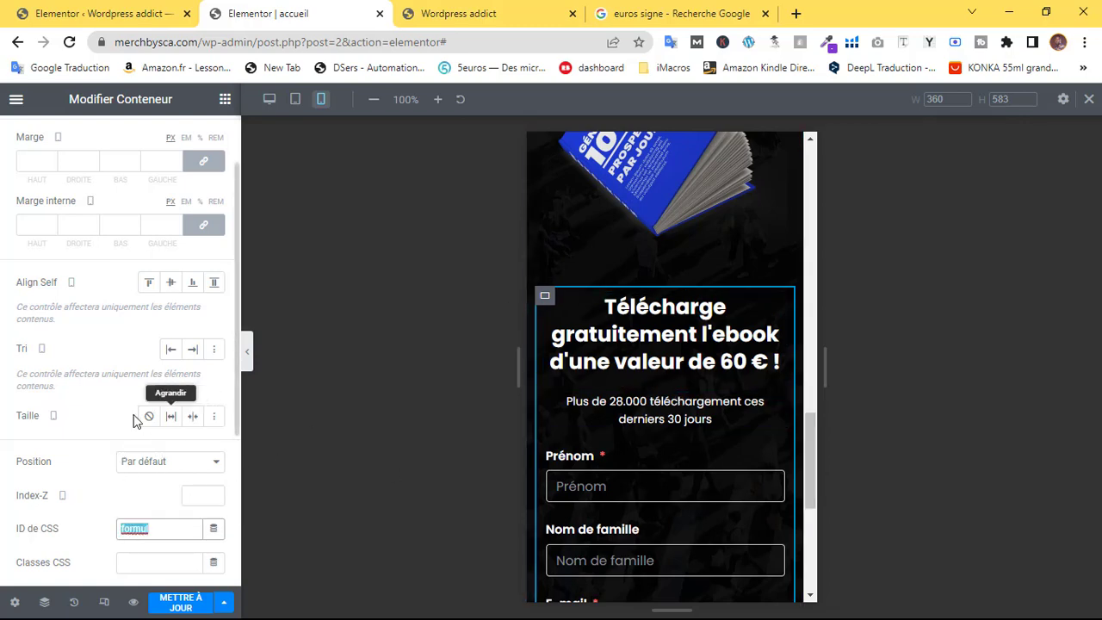
scroll(171, 416, up, 2)
scroll(689, 292, up, 10)
scroll(655, 336, up, 3)
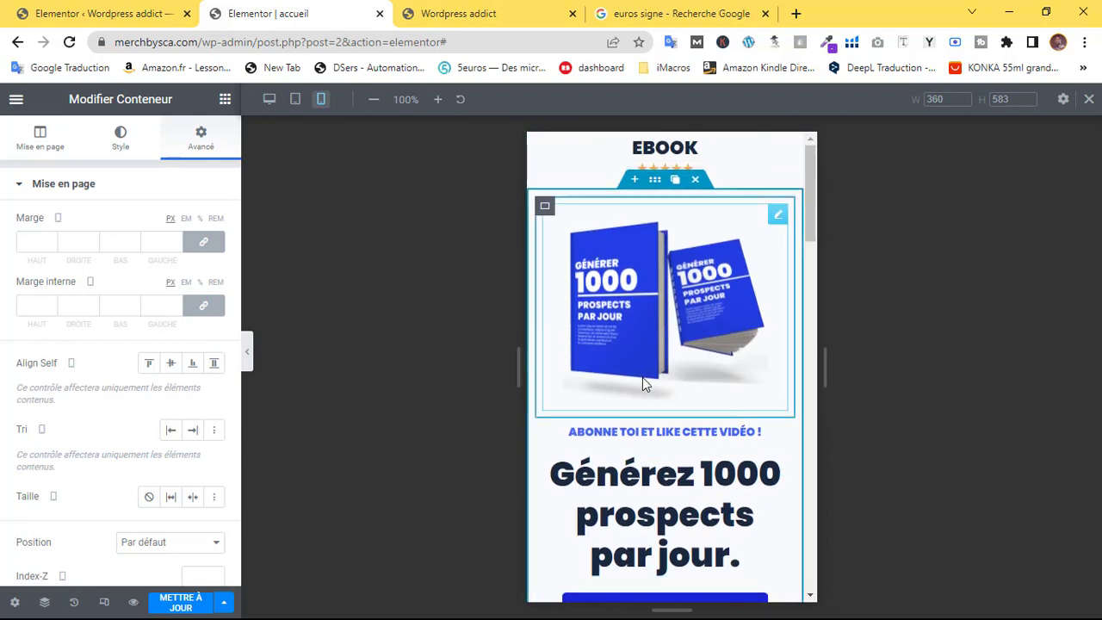
scroll(689, 327, down, 4)
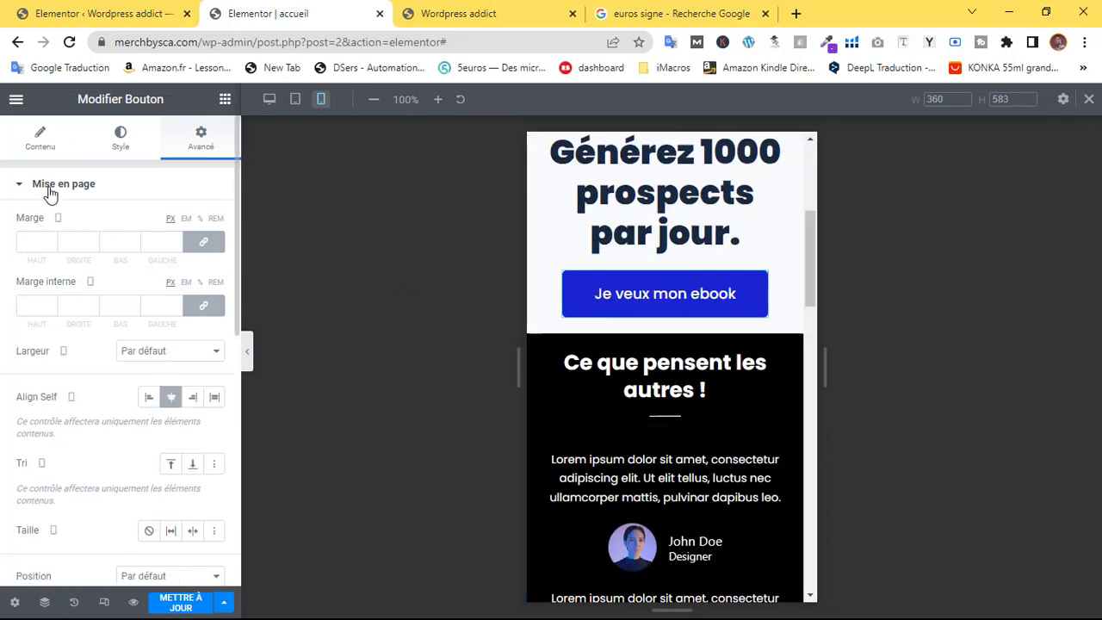
Link the 'Je veux mon ebook' button to #formul, save the page, and reload the preview
click(38, 138)
click(56, 310)
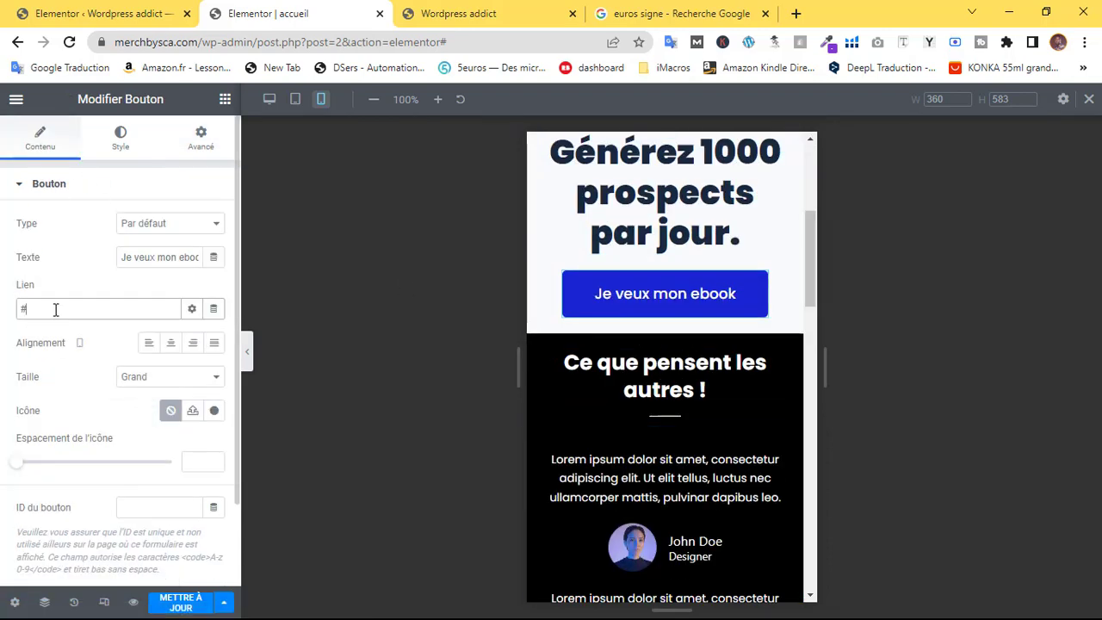
text(formul)
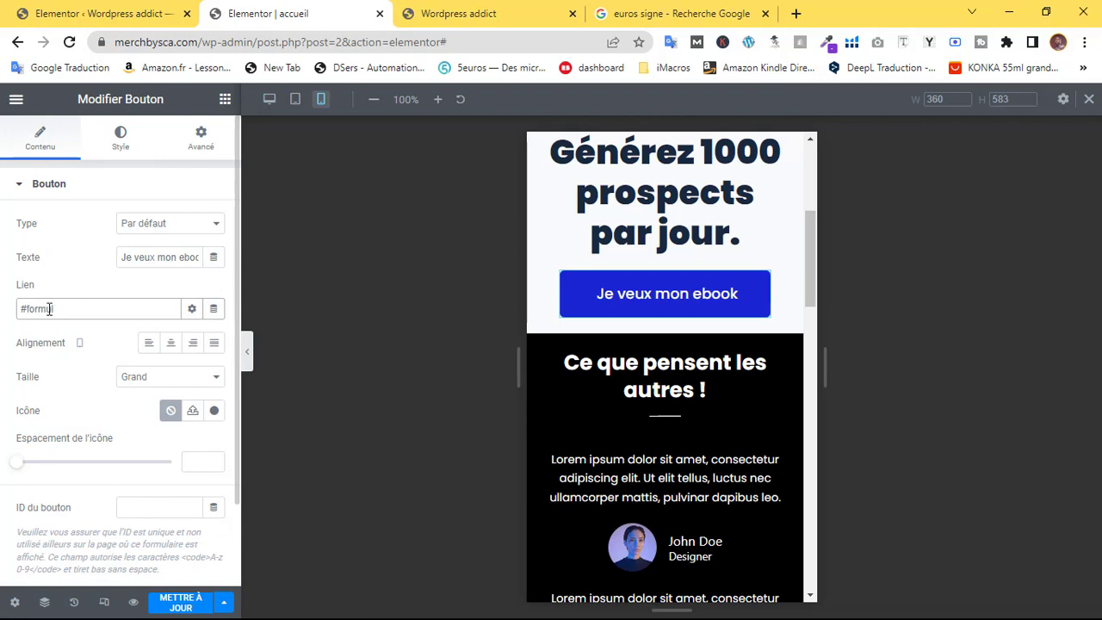
key(ctrl+s)
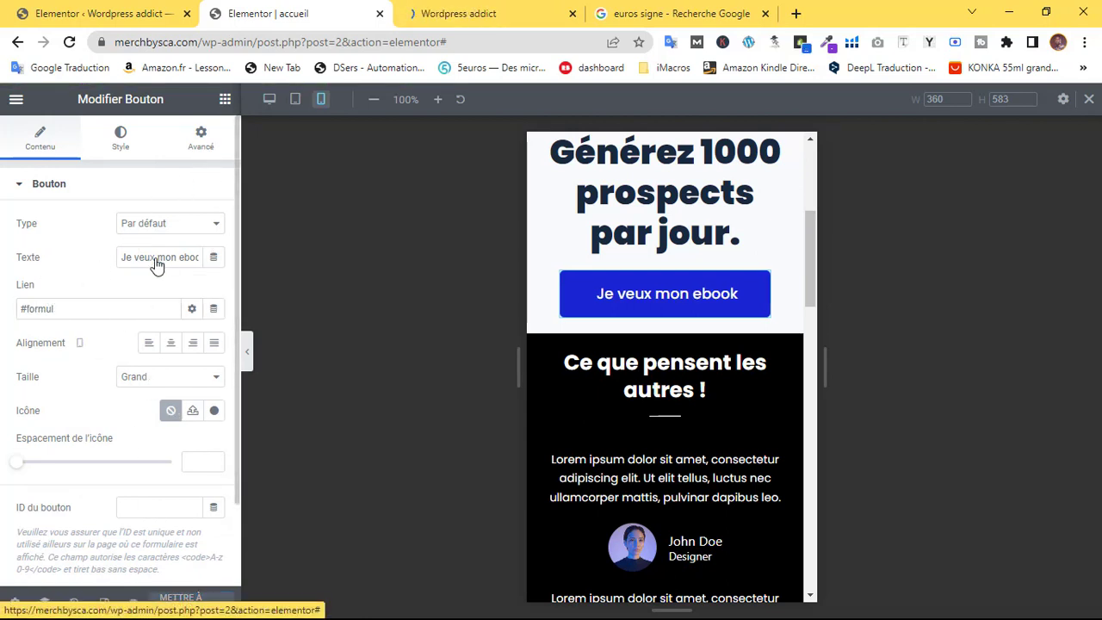
click(131, 598)
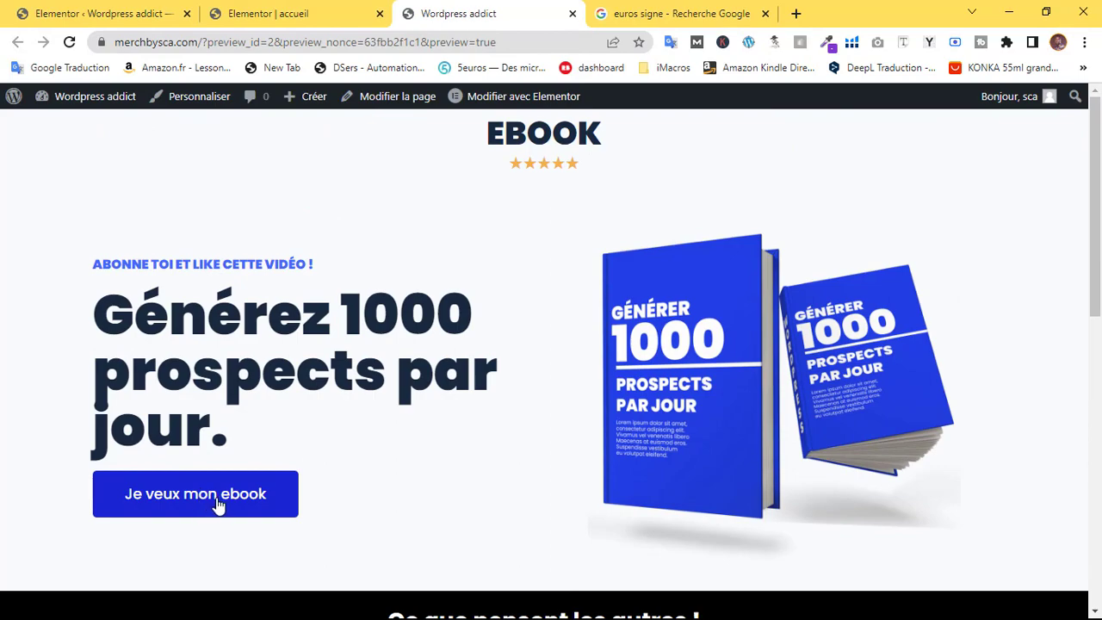
Test the ebook button's jump to the form, then autofill the first name, last name and e-mail
click(209, 497)
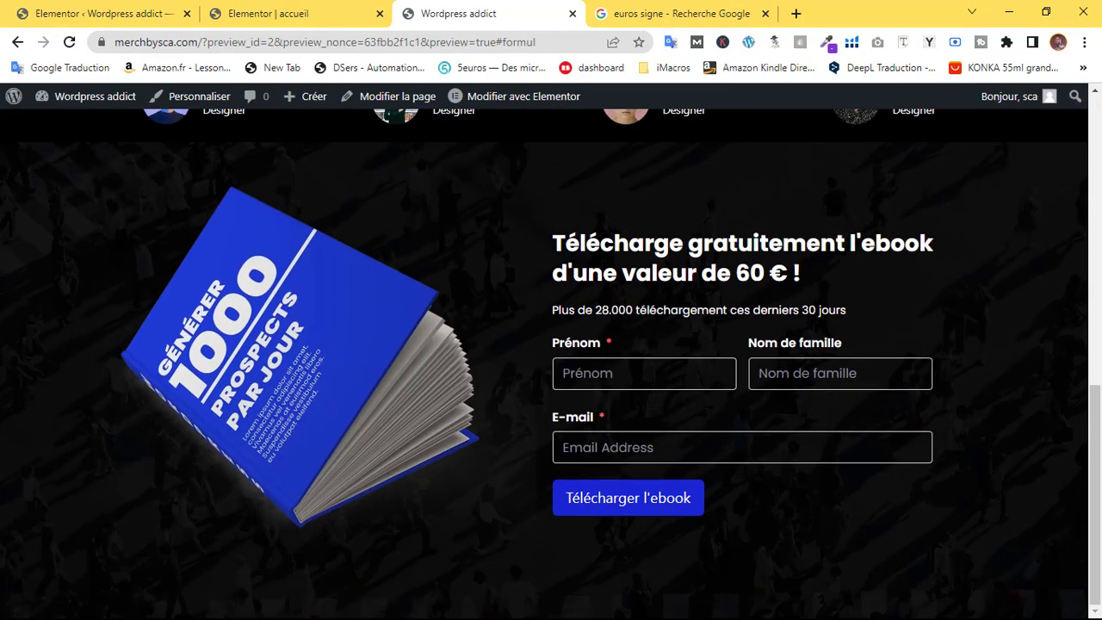
click(635, 378)
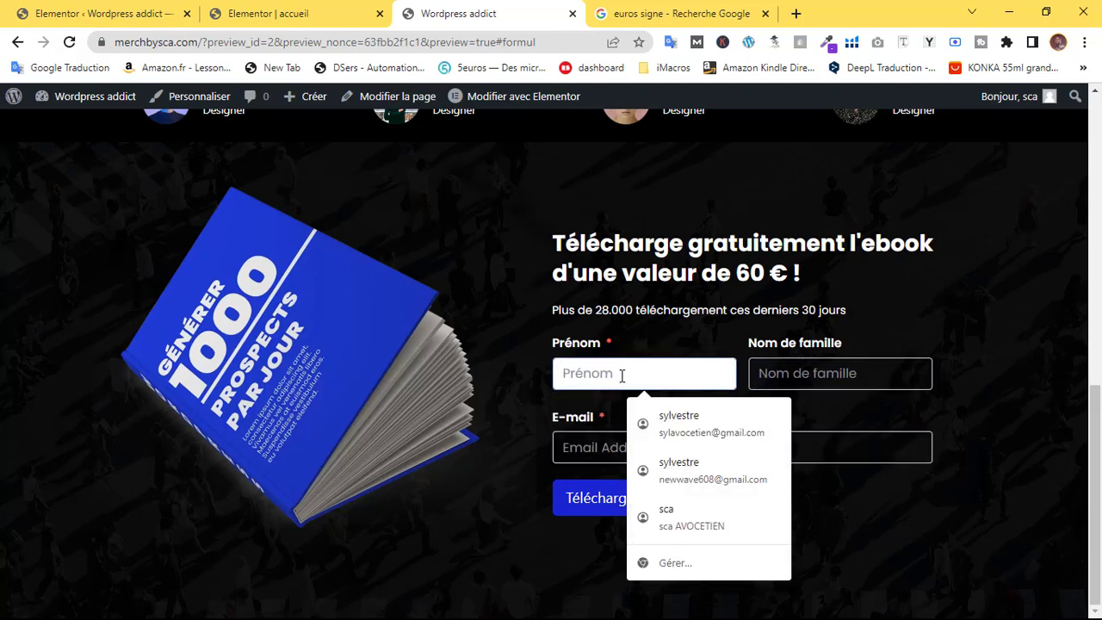
text(sylvestre)
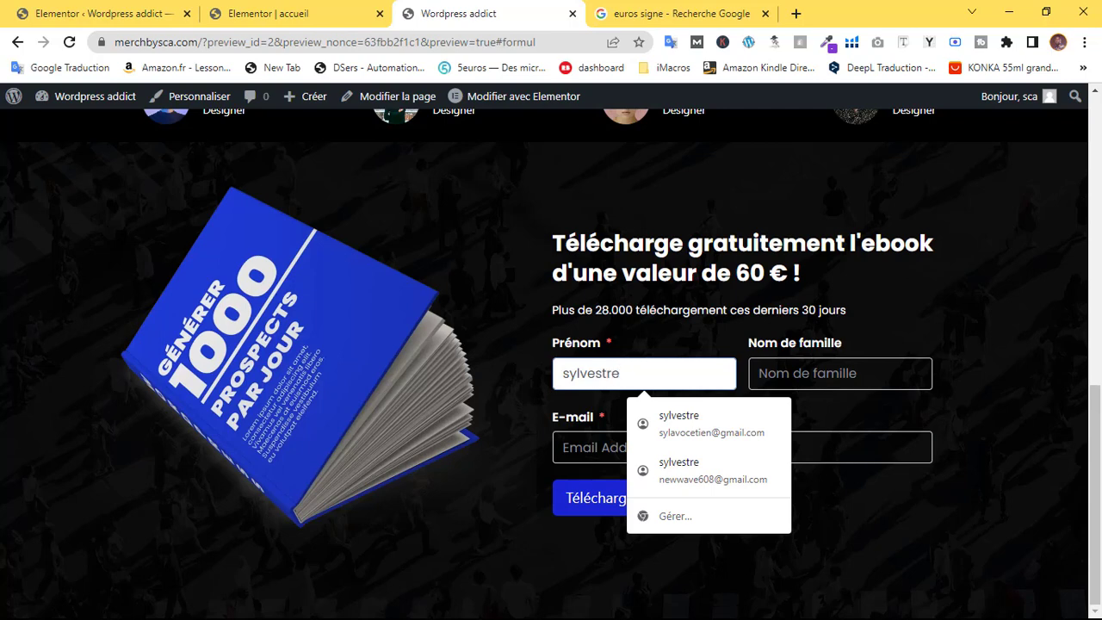
click(861, 380)
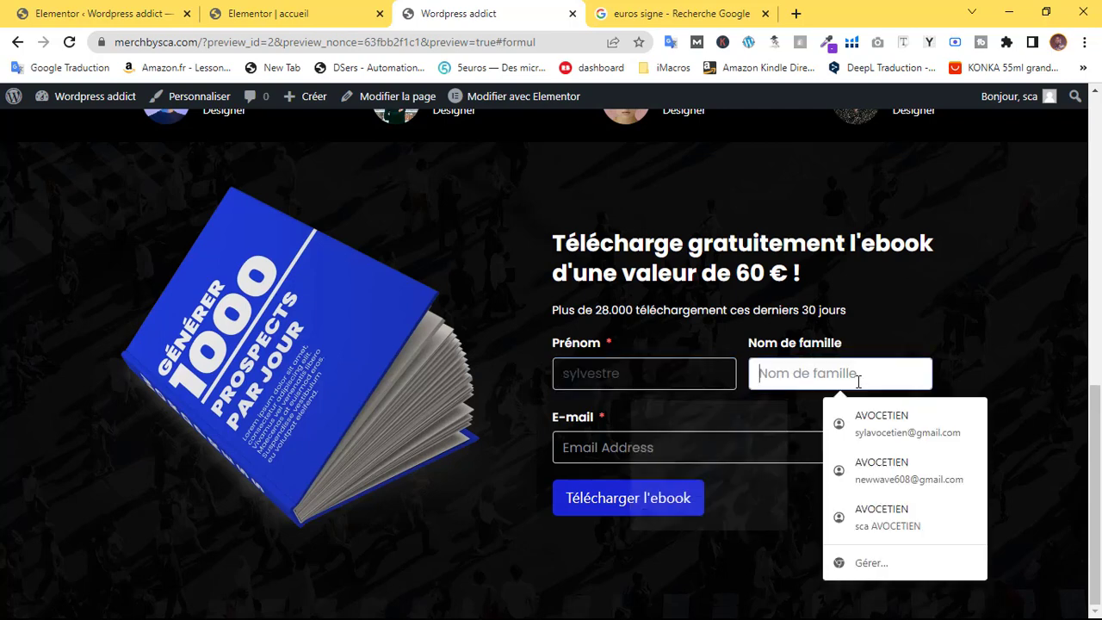
key(Down)
key(Return)
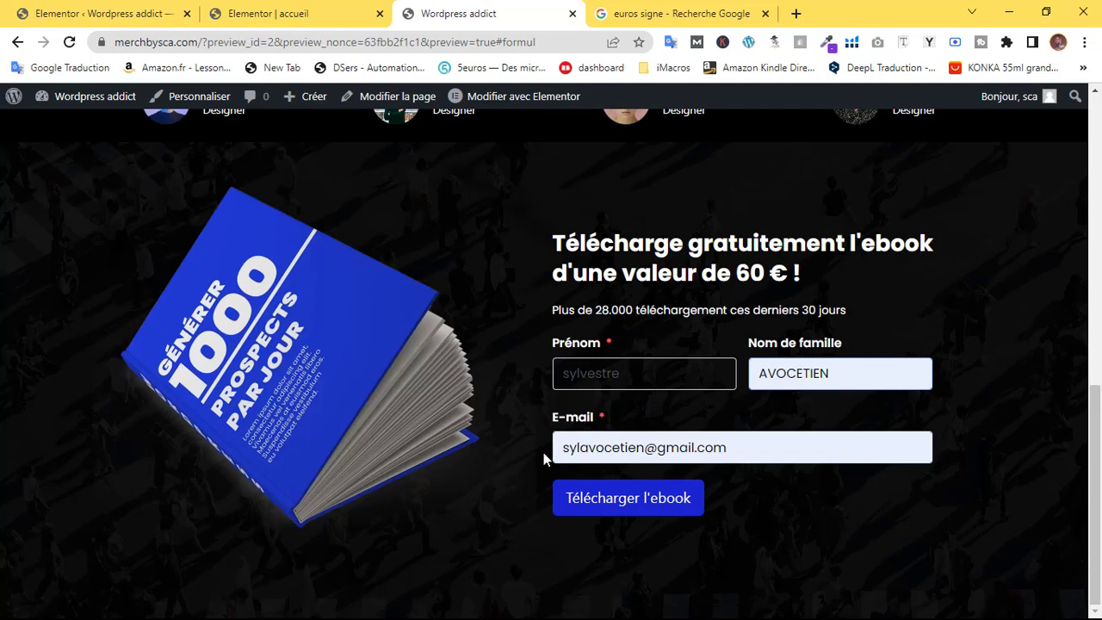
Correct the test e-mail address, submit the opt-in, and select the 'Merci pour votre message' confirmation
drag(562, 449, 642, 447)
click(645, 448)
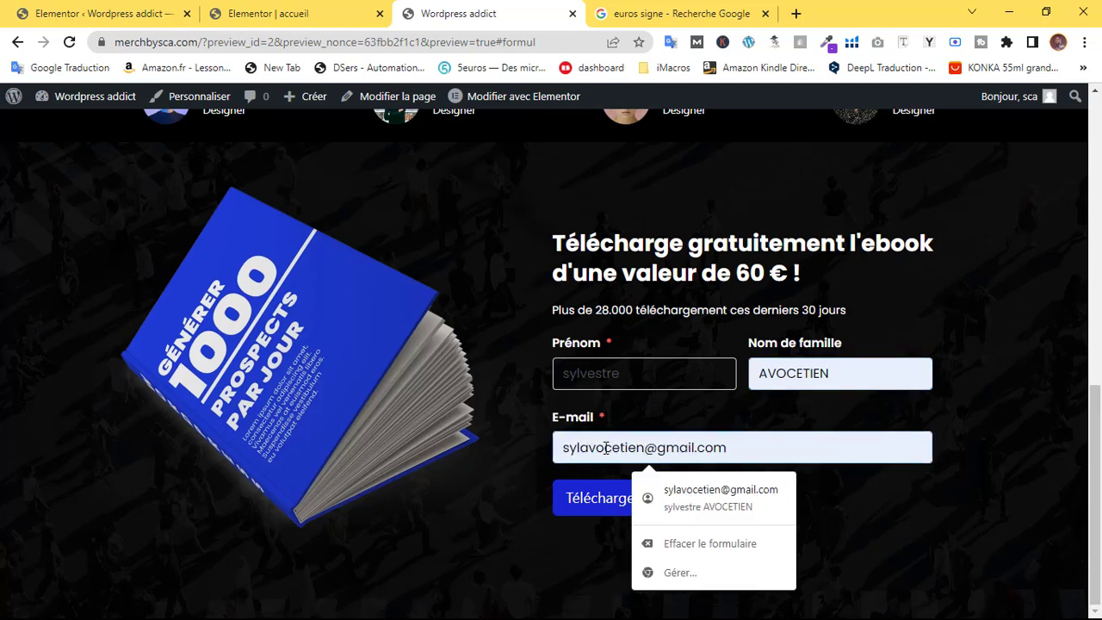
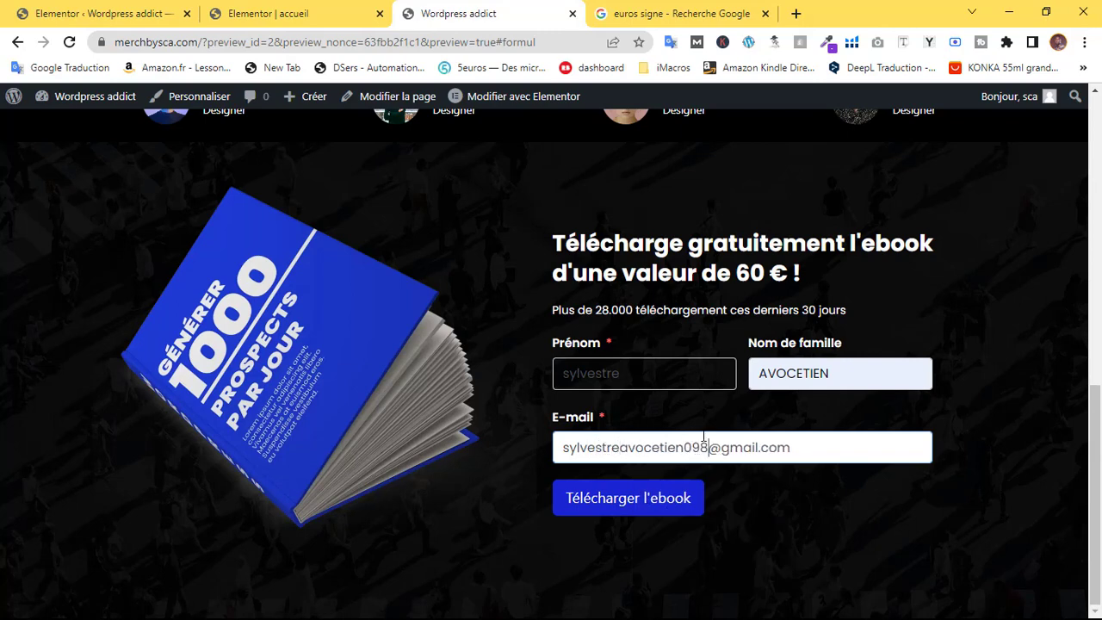
key(BackSpace)
click(818, 498)
click(775, 448)
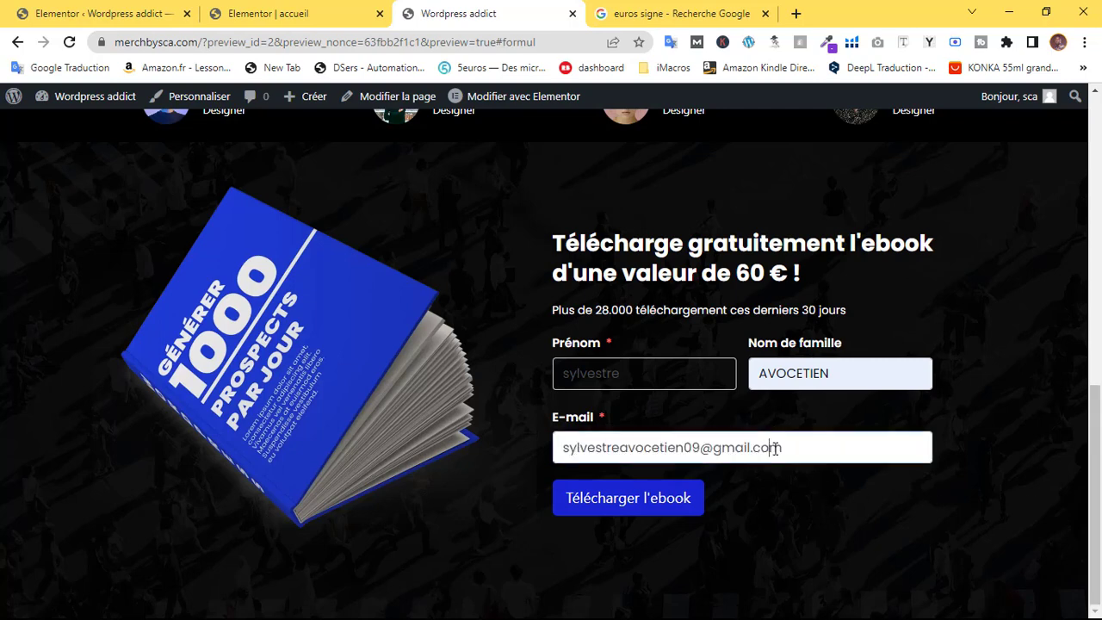
click(696, 373)
click(841, 374)
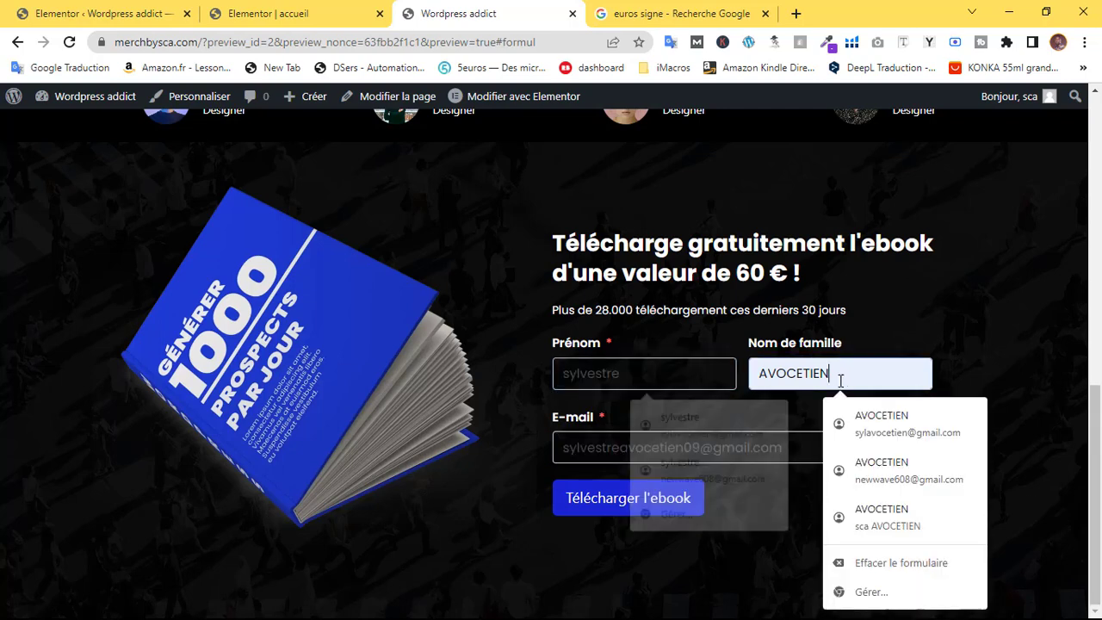
click(669, 448)
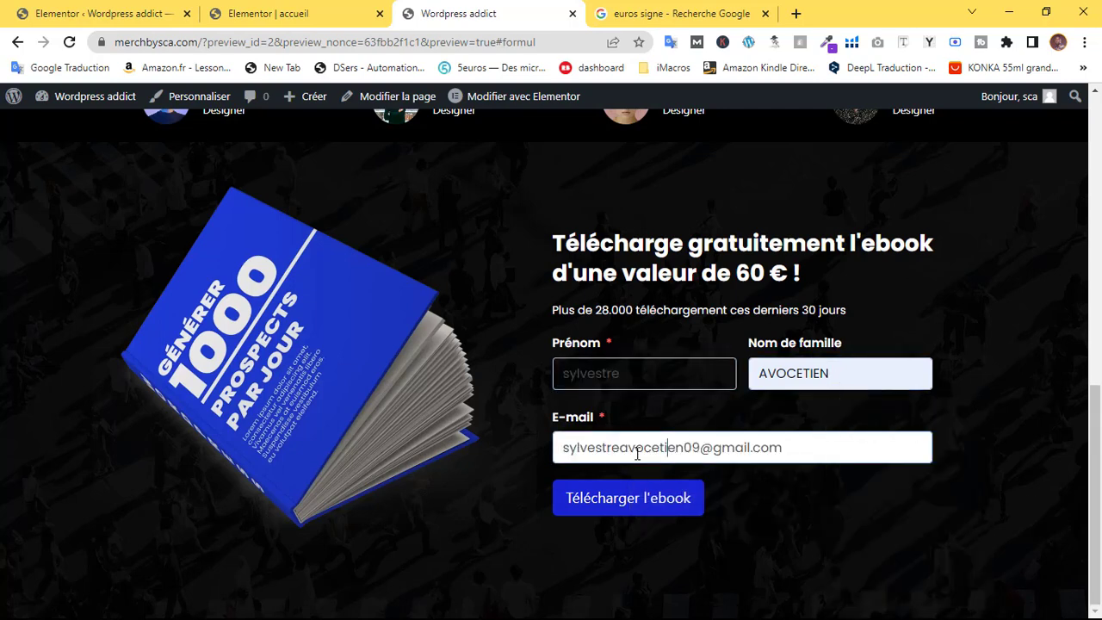
click(644, 504)
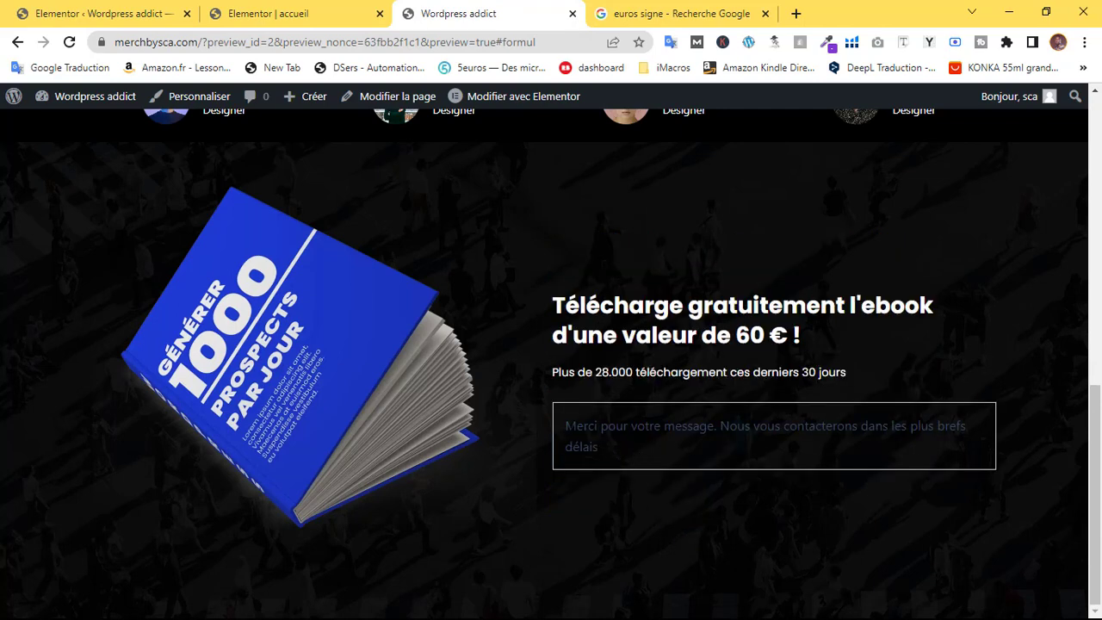
triple_click(612, 448)
Set the Fluent Forms widget's Message de réussite text colour to white (#FFFFFF)
click(696, 436)
click(291, 14)
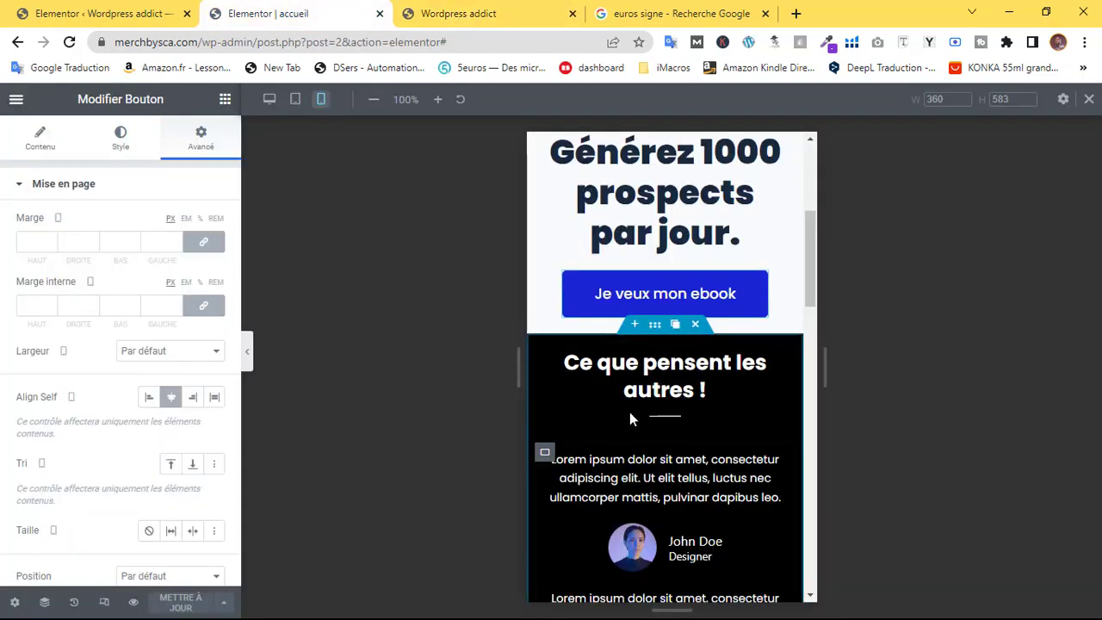
scroll(653, 439, down, 10)
scroll(652, 443, down, 4)
scroll(651, 443, up, 4)
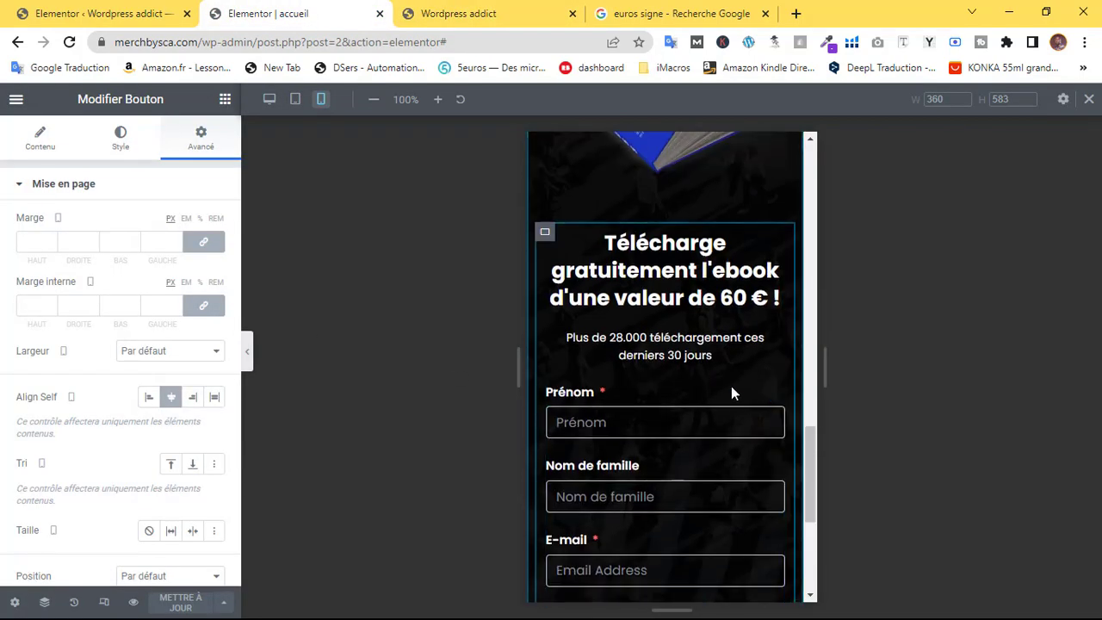
click(774, 393)
click(133, 148)
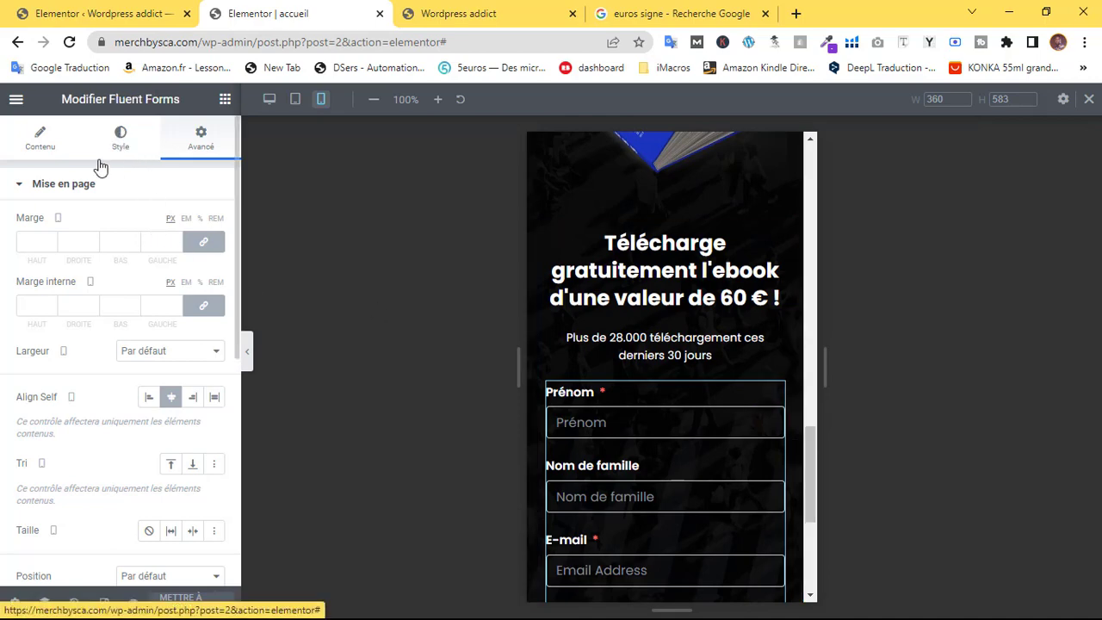
scroll(77, 336, down, 5)
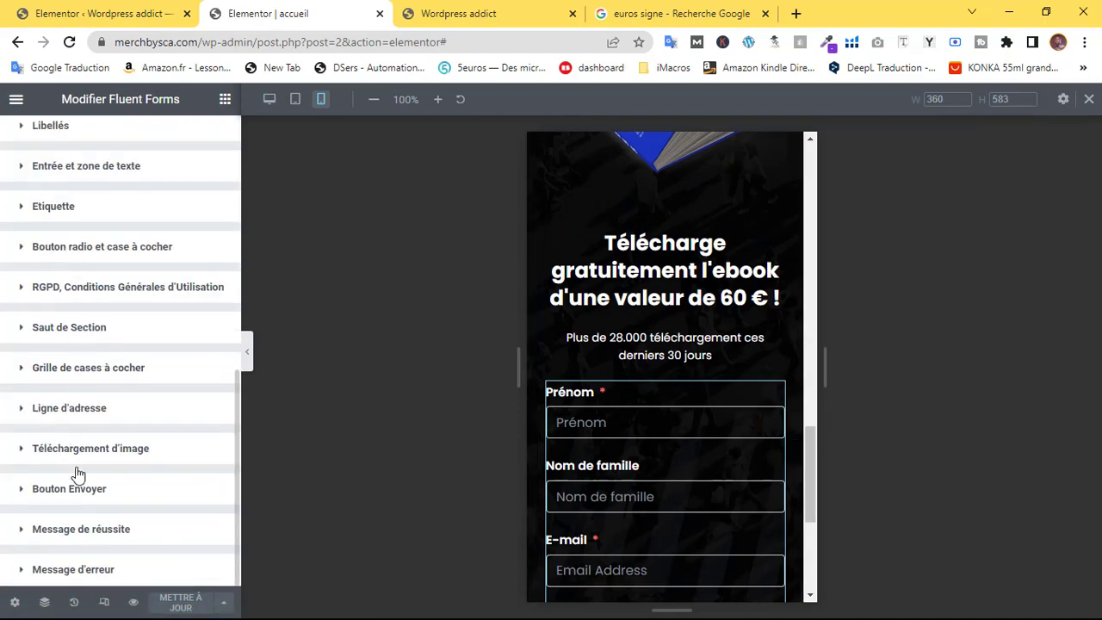
click(72, 527)
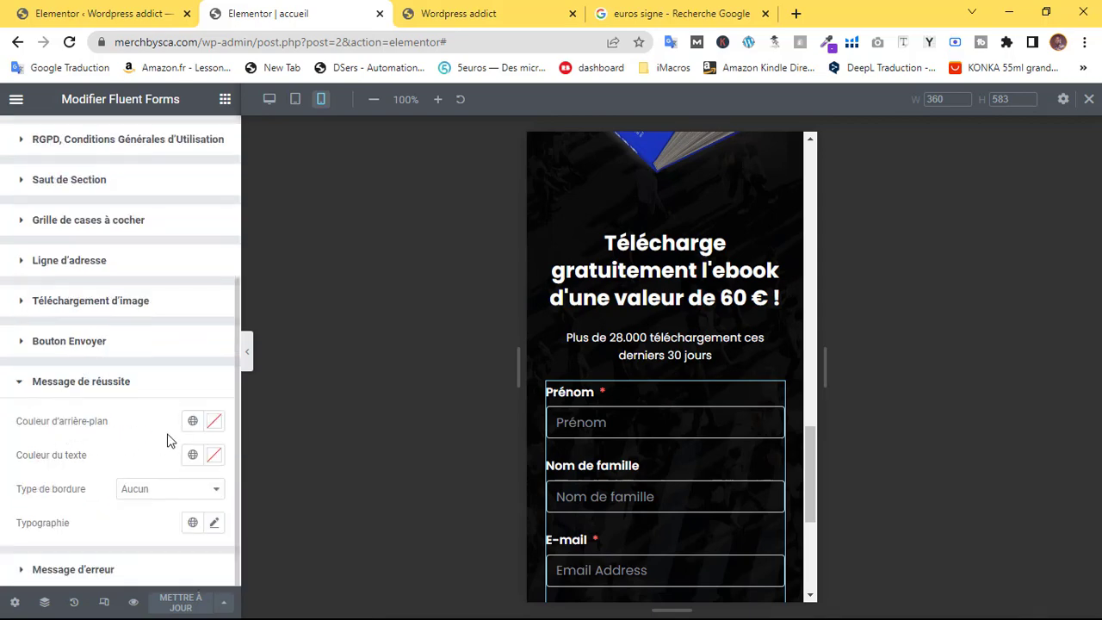
click(214, 455)
click(36, 230)
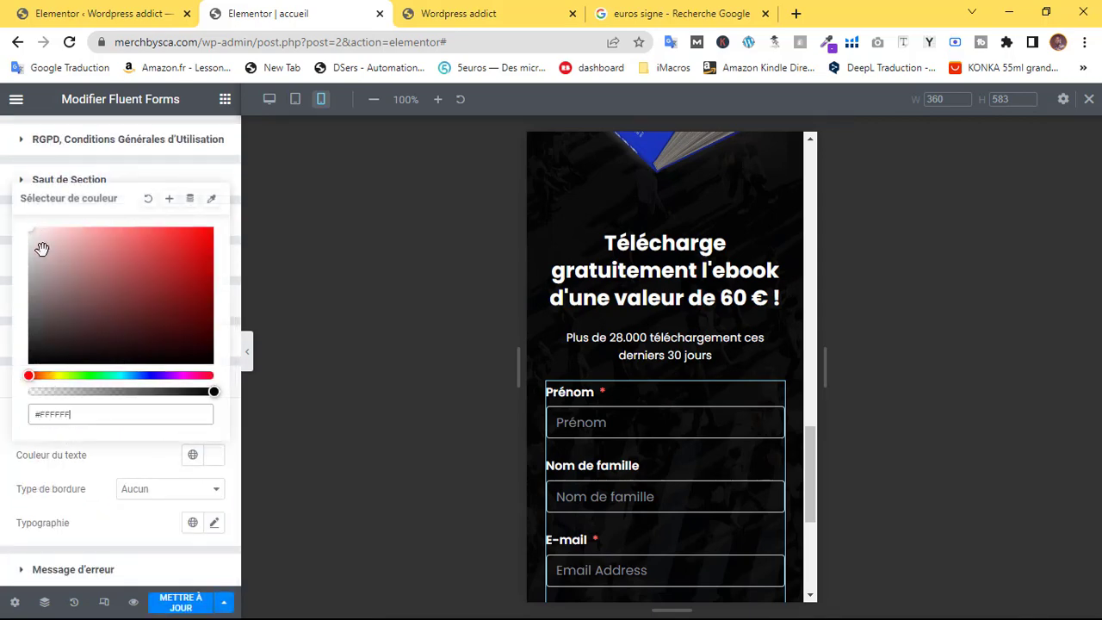
click(123, 451)
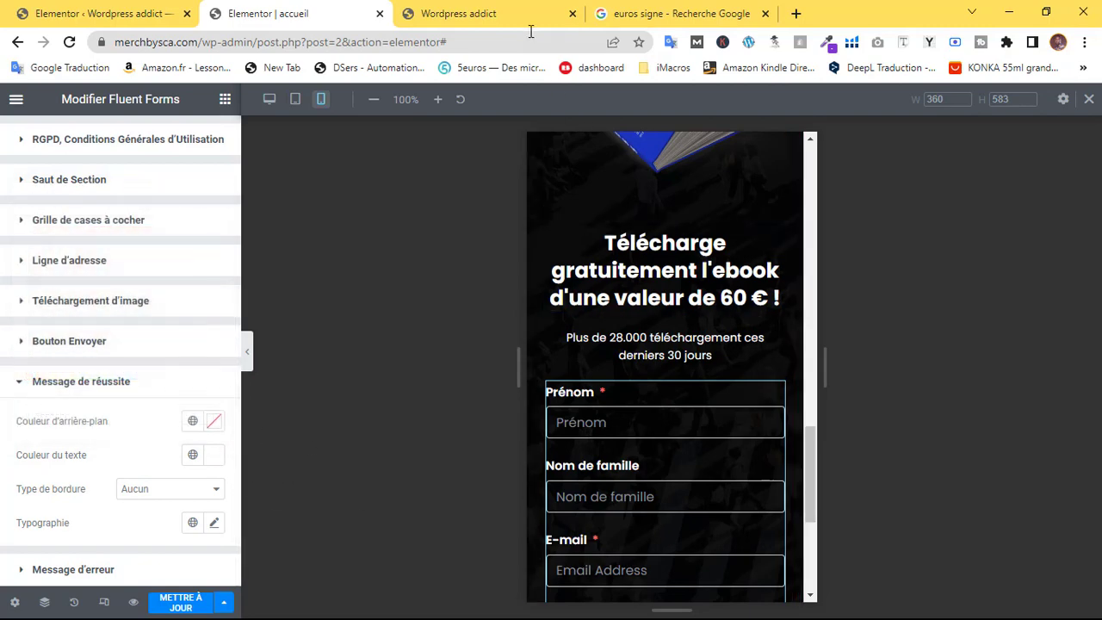
Check the preview, then save the landing page with Mettre à jour and view it
click(531, 24)
click(260, 13)
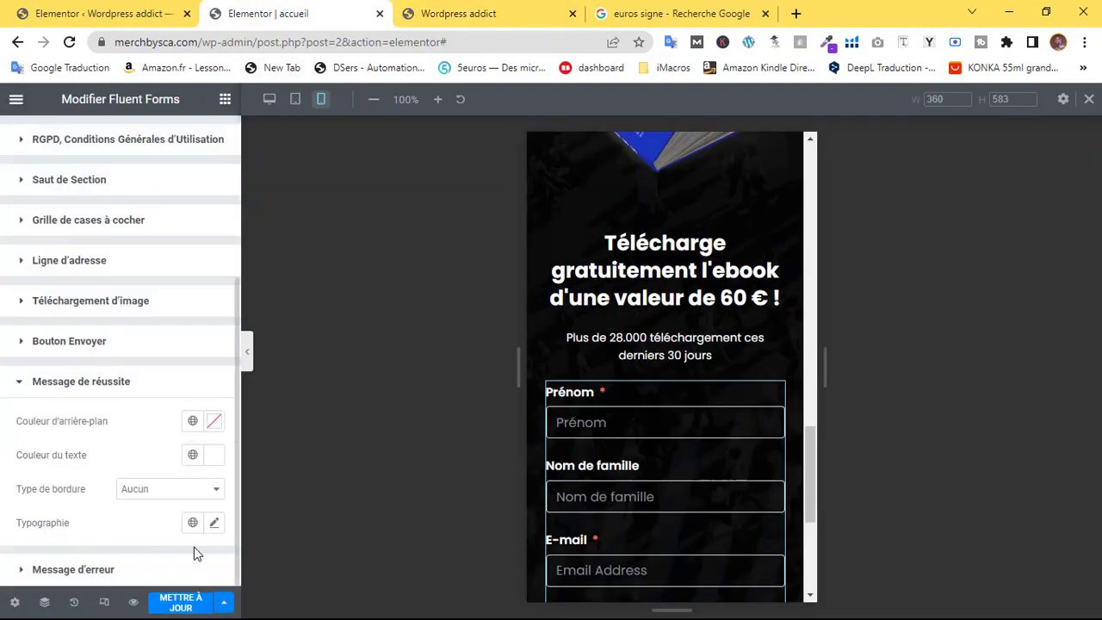
click(180, 602)
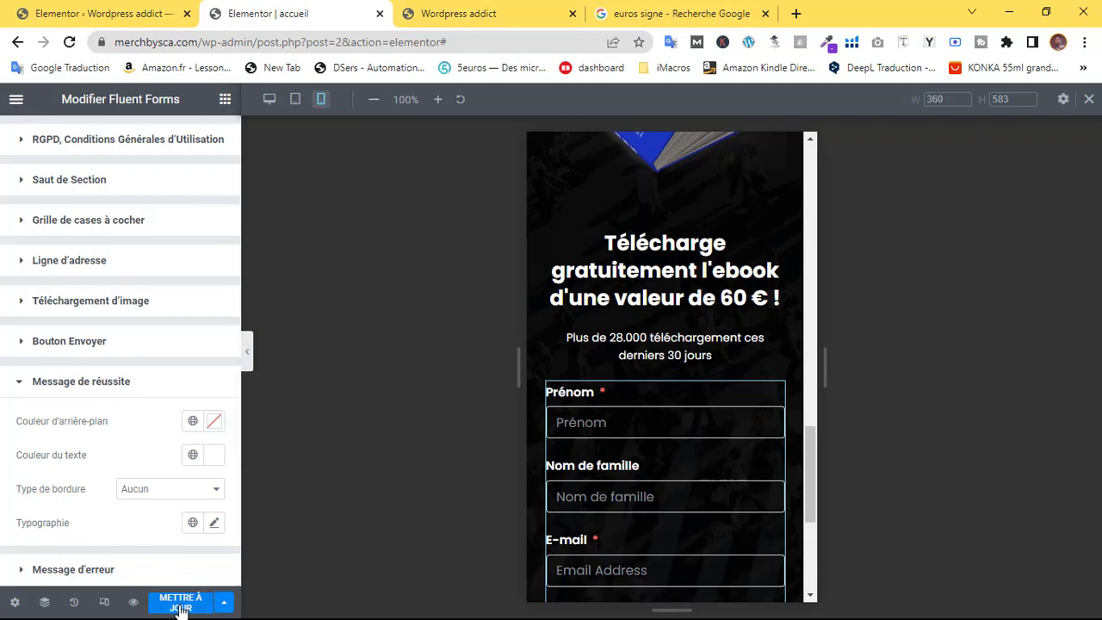
click(431, 19)
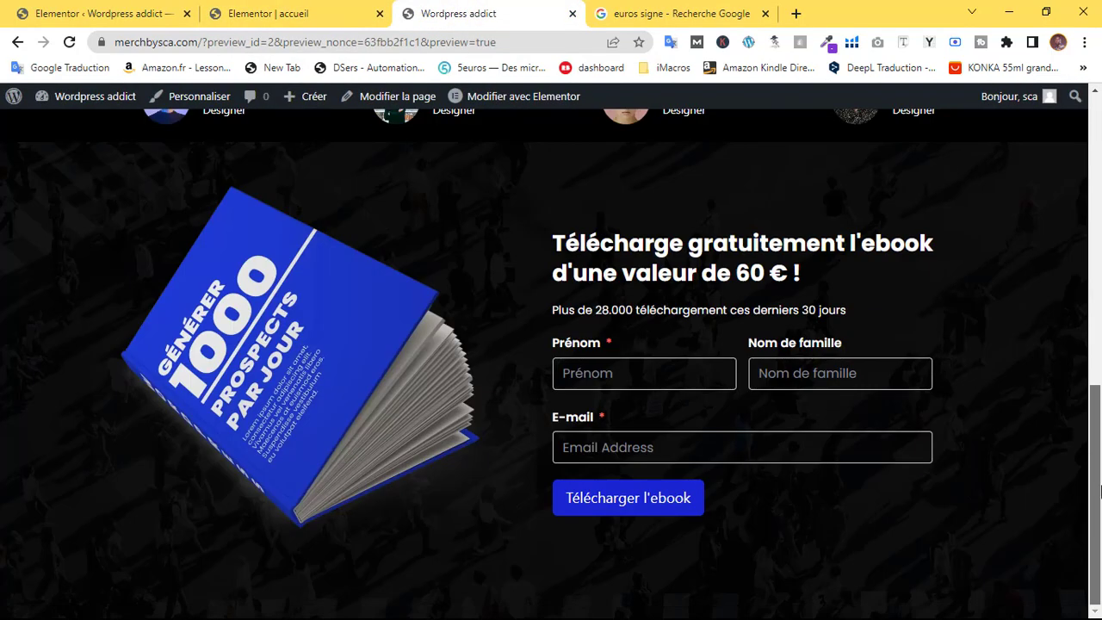
Go to the wp-admin tab and open FluentCRM's Contacts page from the sidebar flyout
drag(1100, 491, 1059, 74)
click(116, 9)
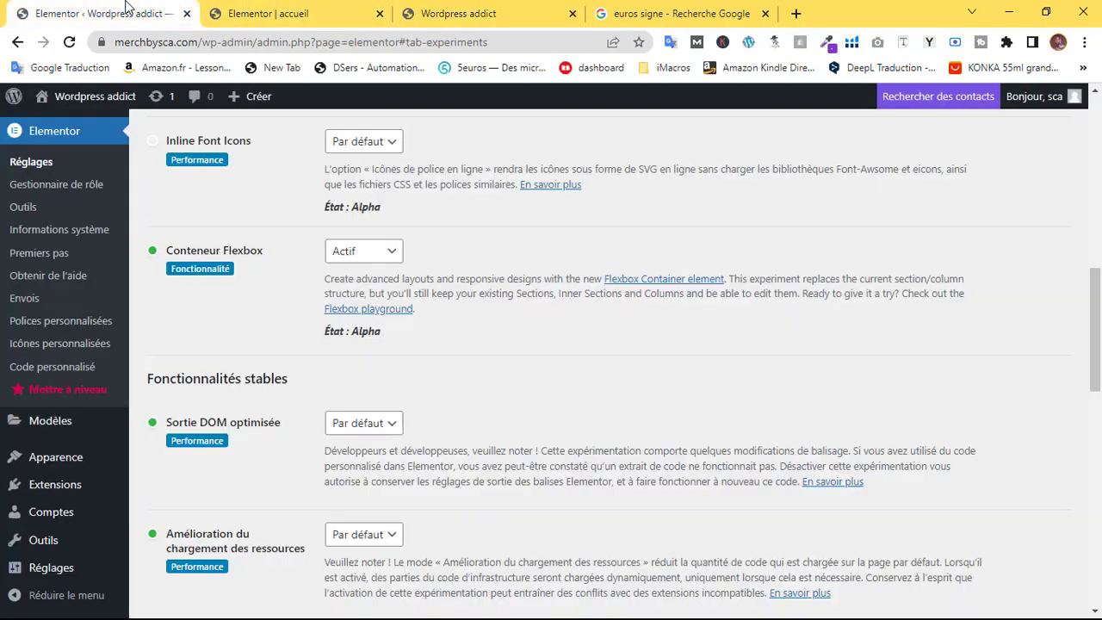
scroll(45, 250, up, 4)
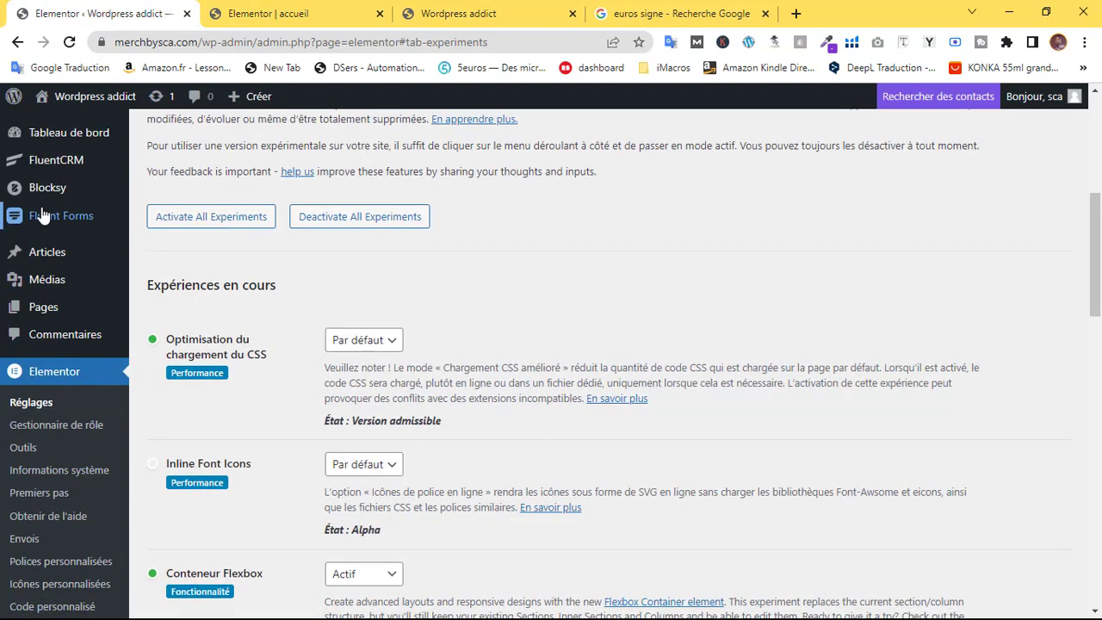
mouse_move(50, 167)
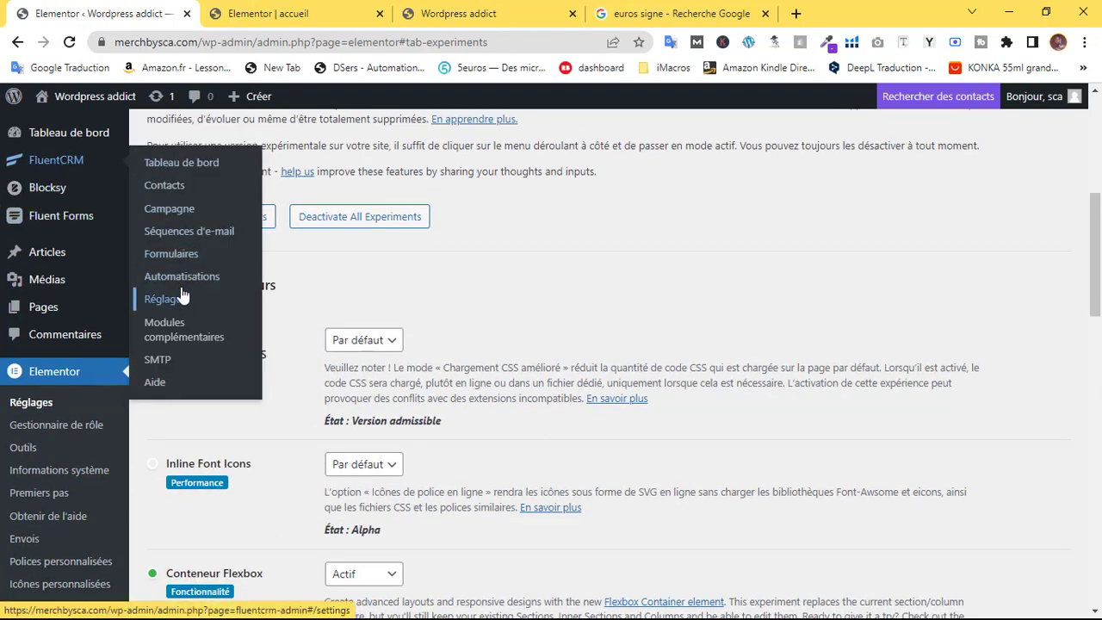
click(175, 185)
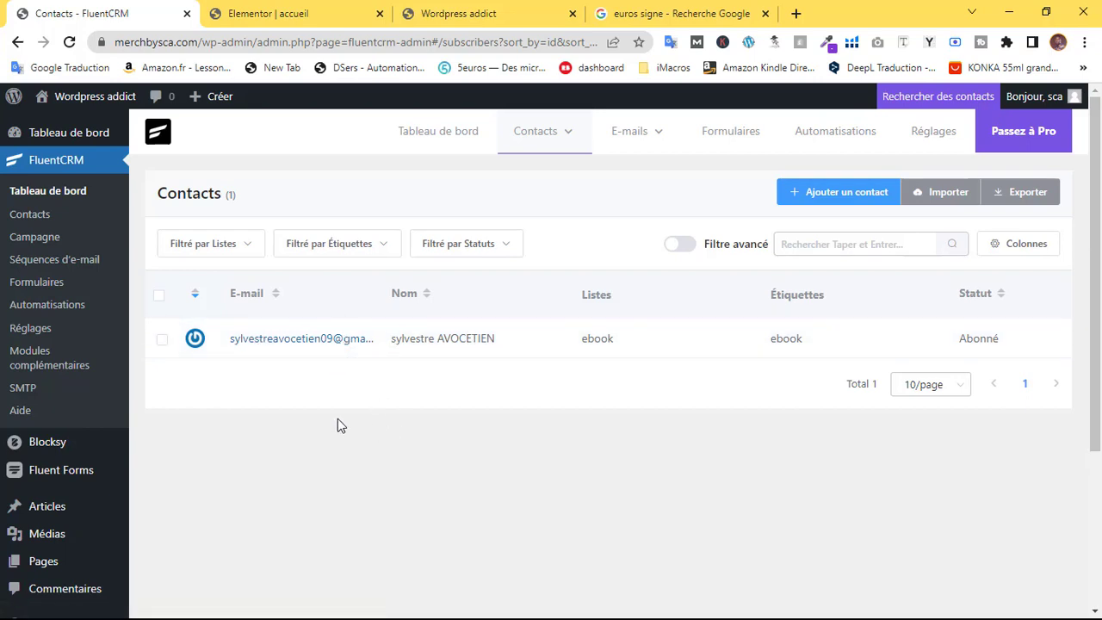
Open FluentCRM Listes and filter contacts to the ebook list showing 1 of 1 subscribers
mouse_move(543, 117)
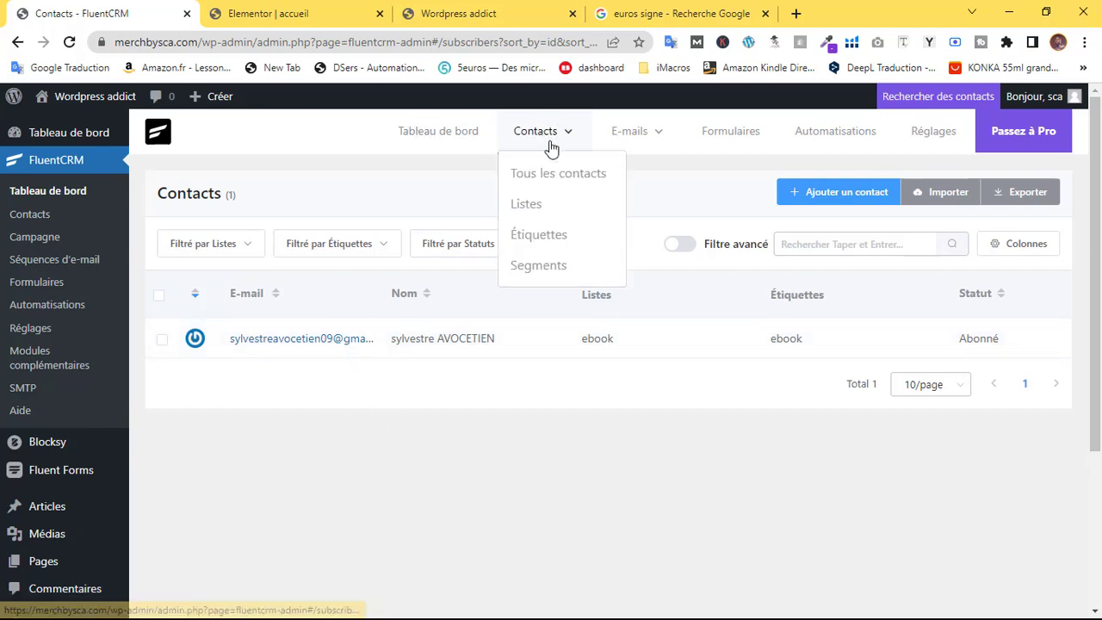
click(534, 212)
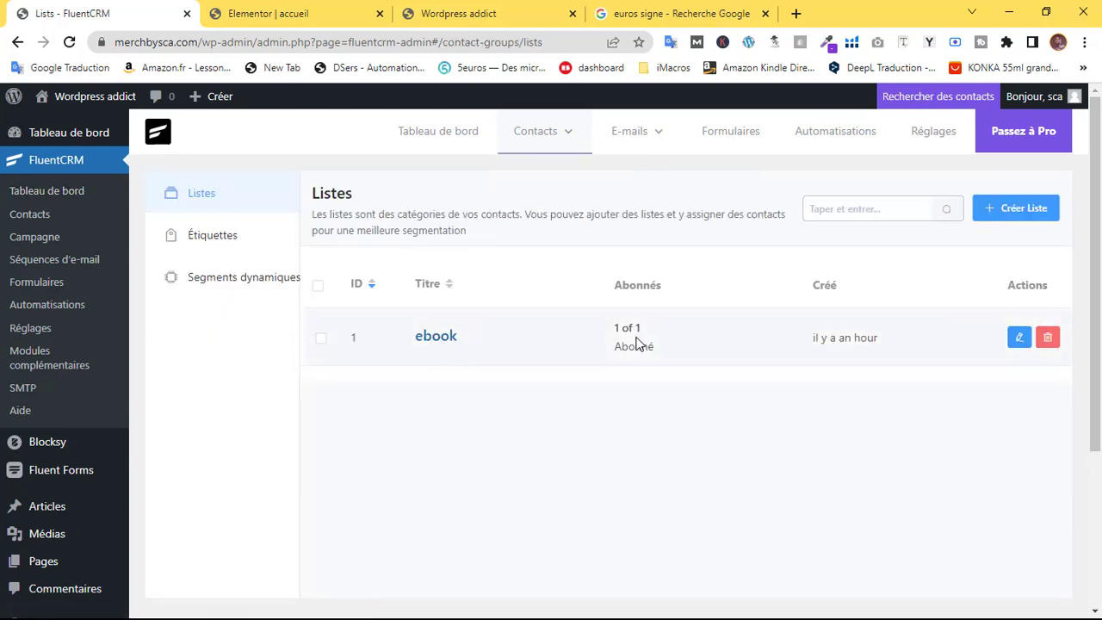
drag(612, 336, 663, 334)
click(437, 337)
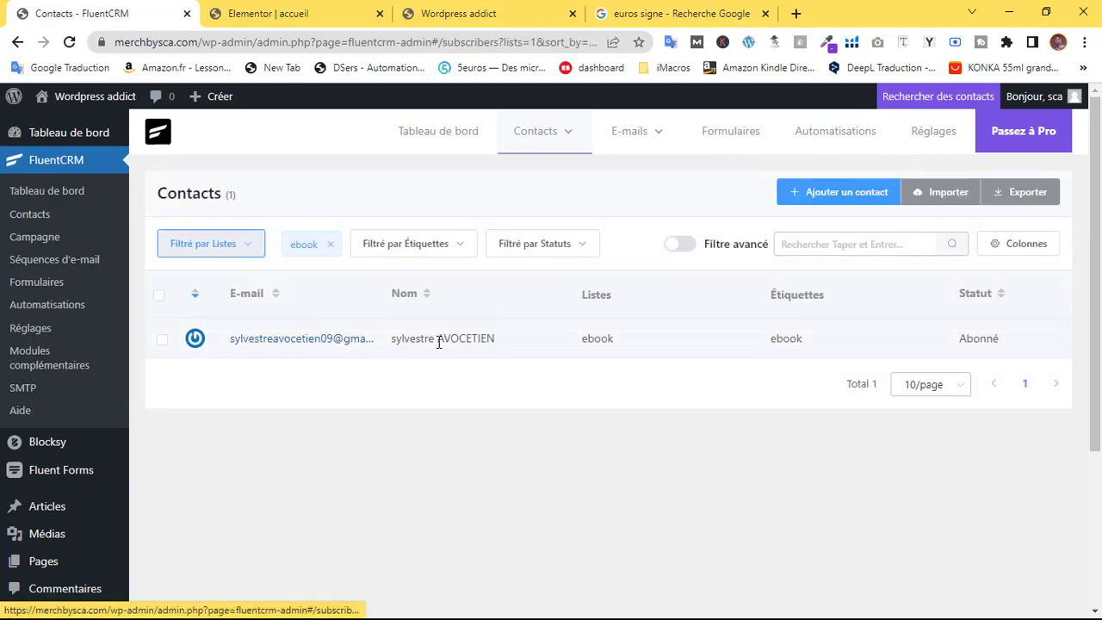
Verify the test contact's name, ebook list, ebook tag and subscribed status, then view Automatisations
drag(392, 340, 548, 347)
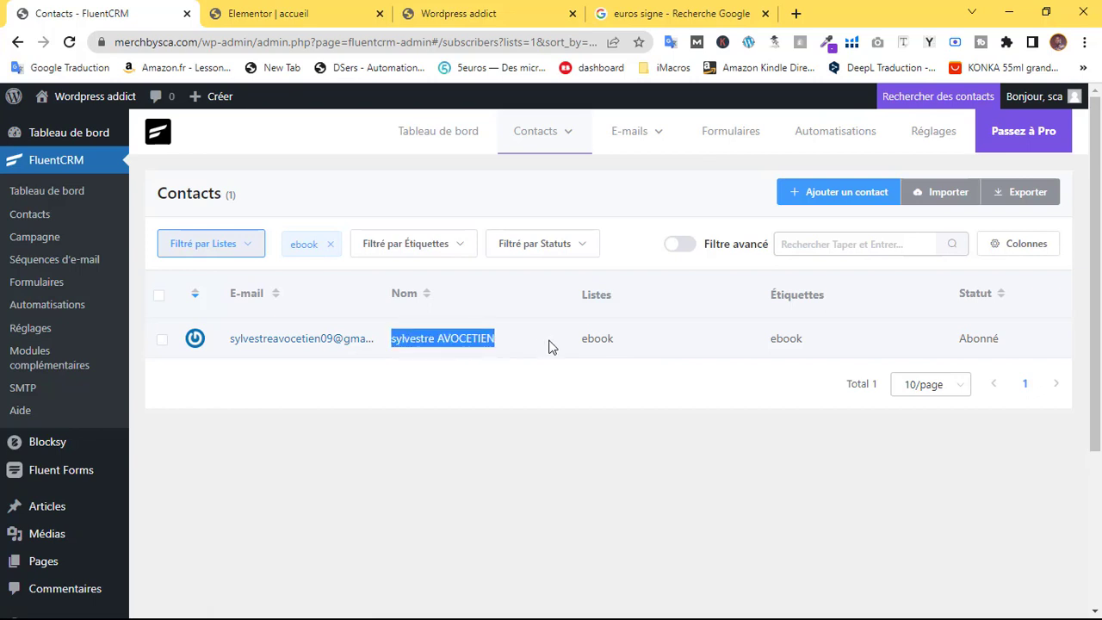
click(400, 338)
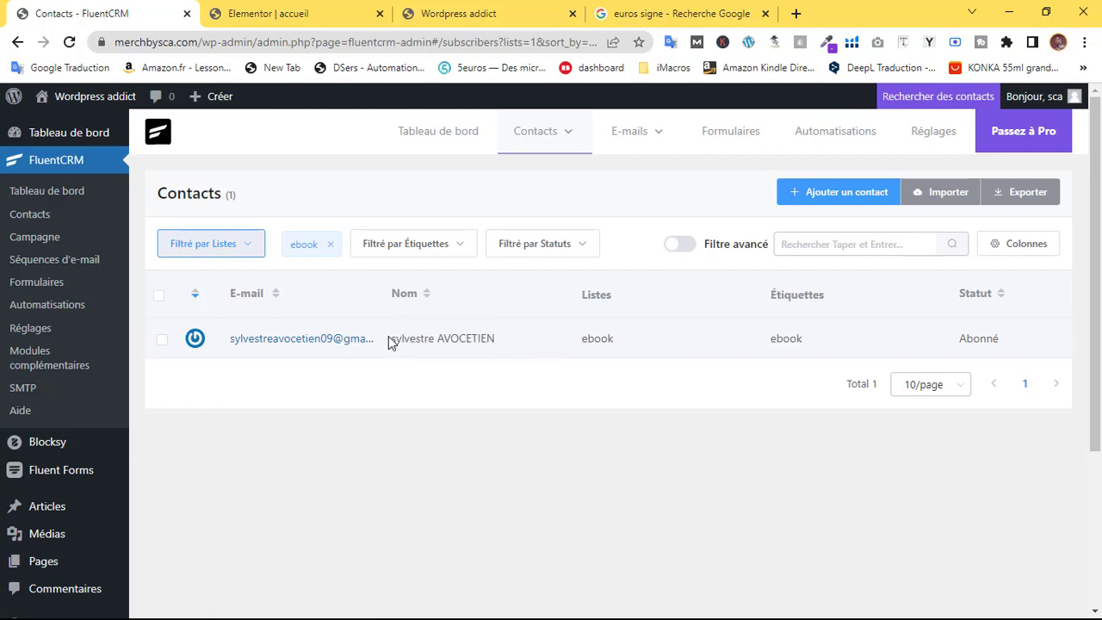
drag(389, 342, 526, 352)
click(429, 339)
double_click(395, 340)
double_click(484, 338)
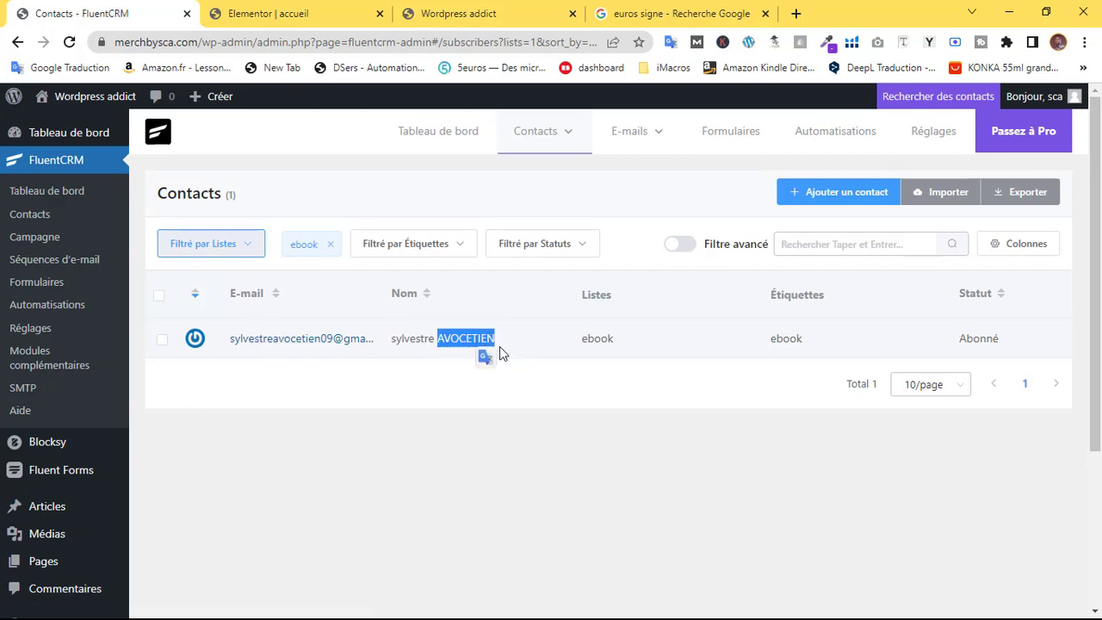
double_click(597, 338)
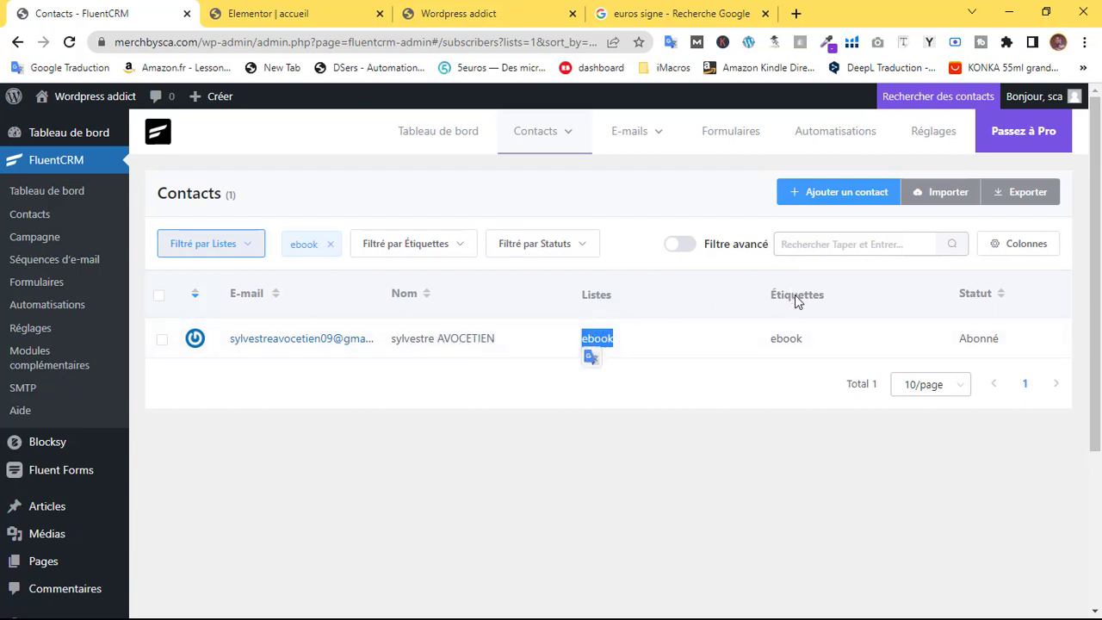
double_click(794, 340)
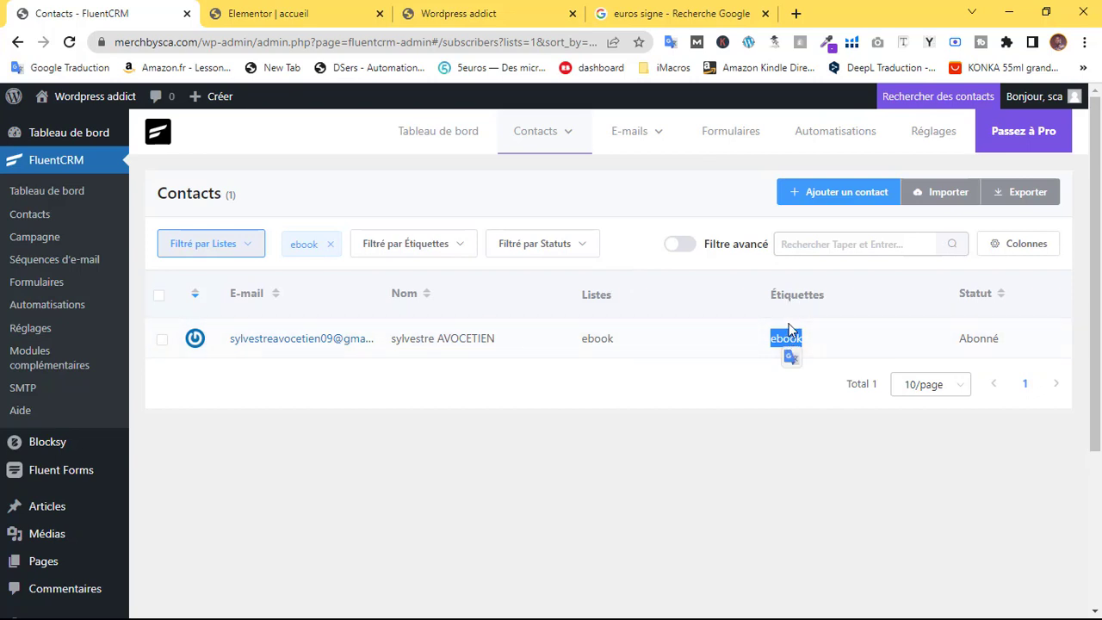
double_click(976, 338)
click(590, 471)
click(848, 137)
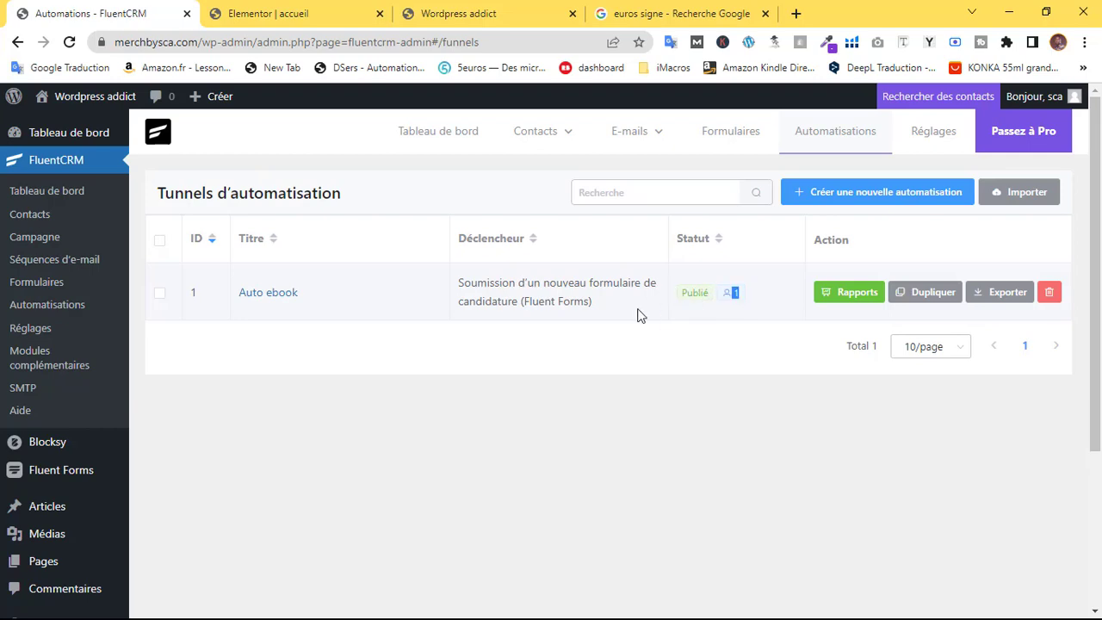
Return to the 'Wordpress addict' landing page preview and scroll through it back to the top
click(669, 339)
click(215, 9)
click(516, 12)
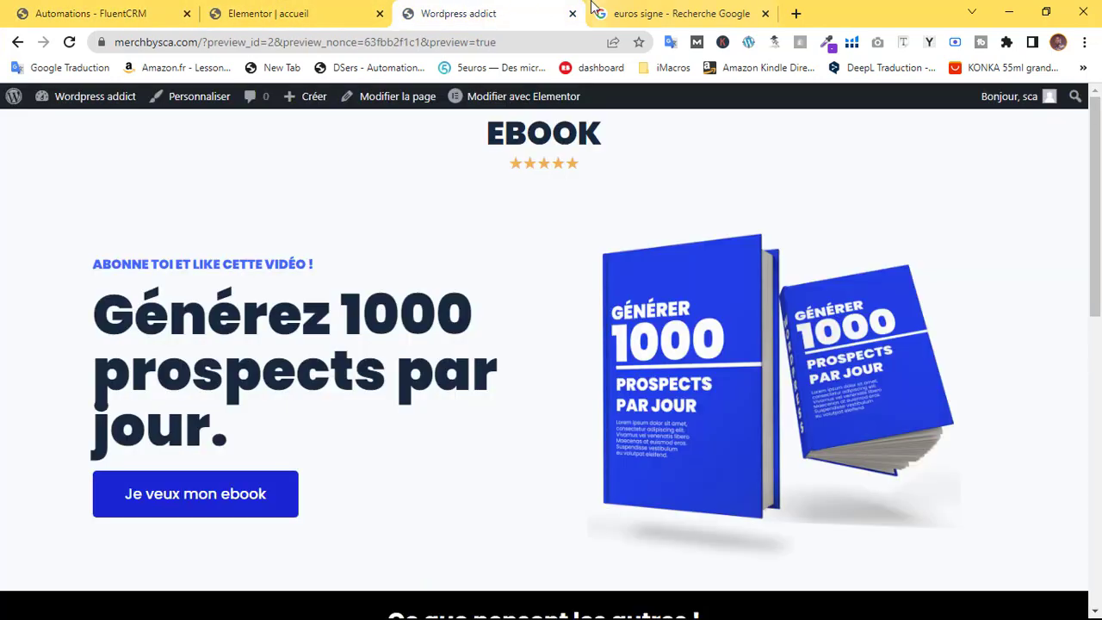
scroll(556, 243, down, 5)
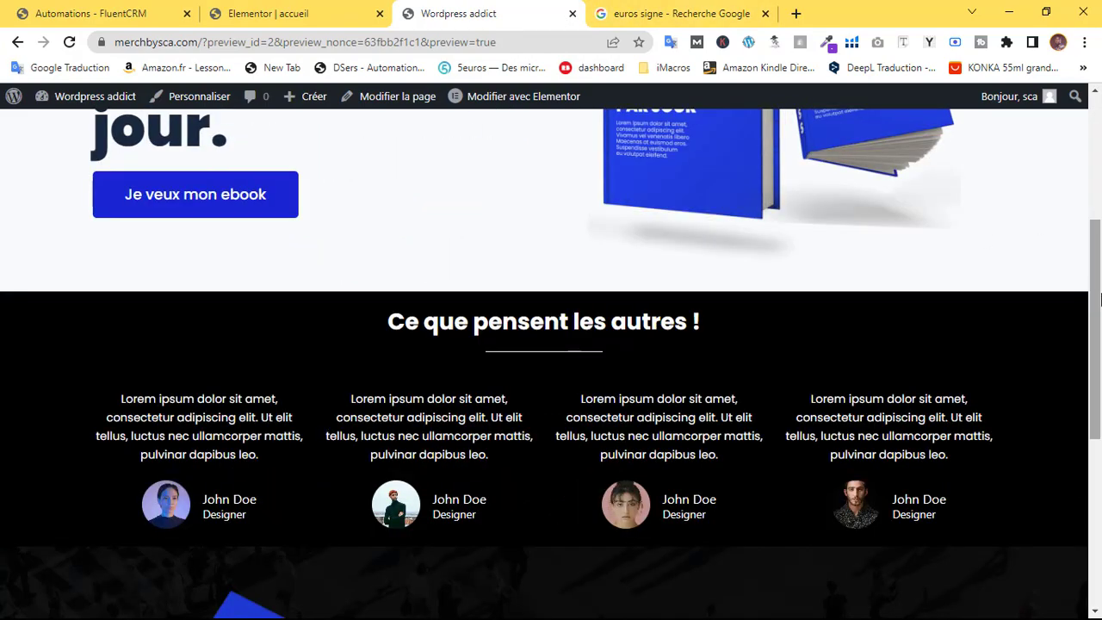
scroll(557, 243, up, 5)
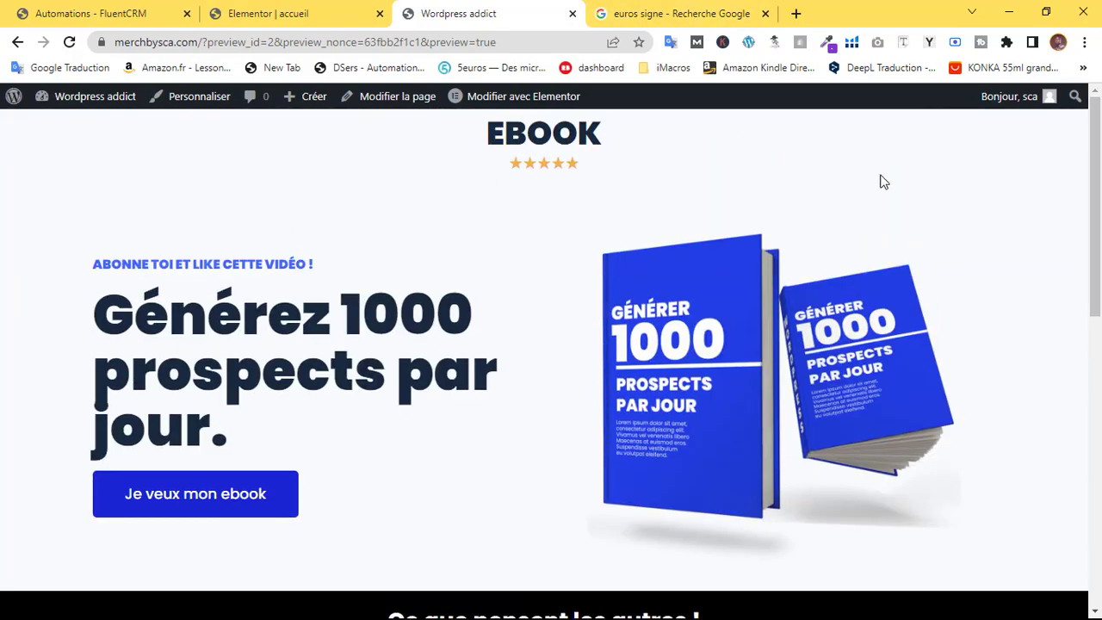
scroll(883, 181, down, 7)
scroll(285, 211, up, 7)
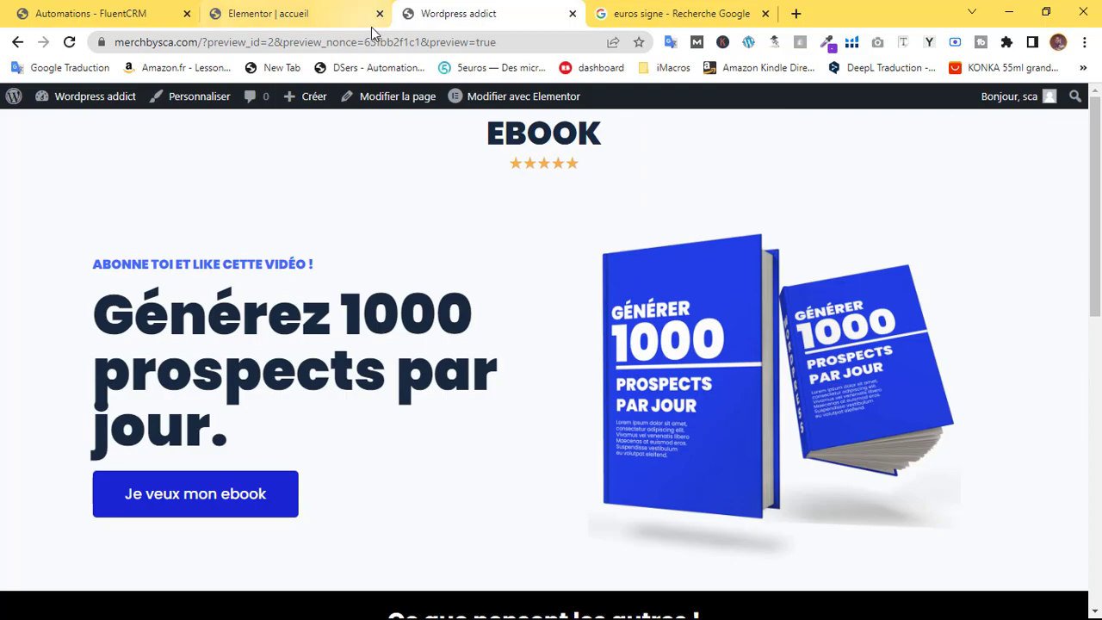